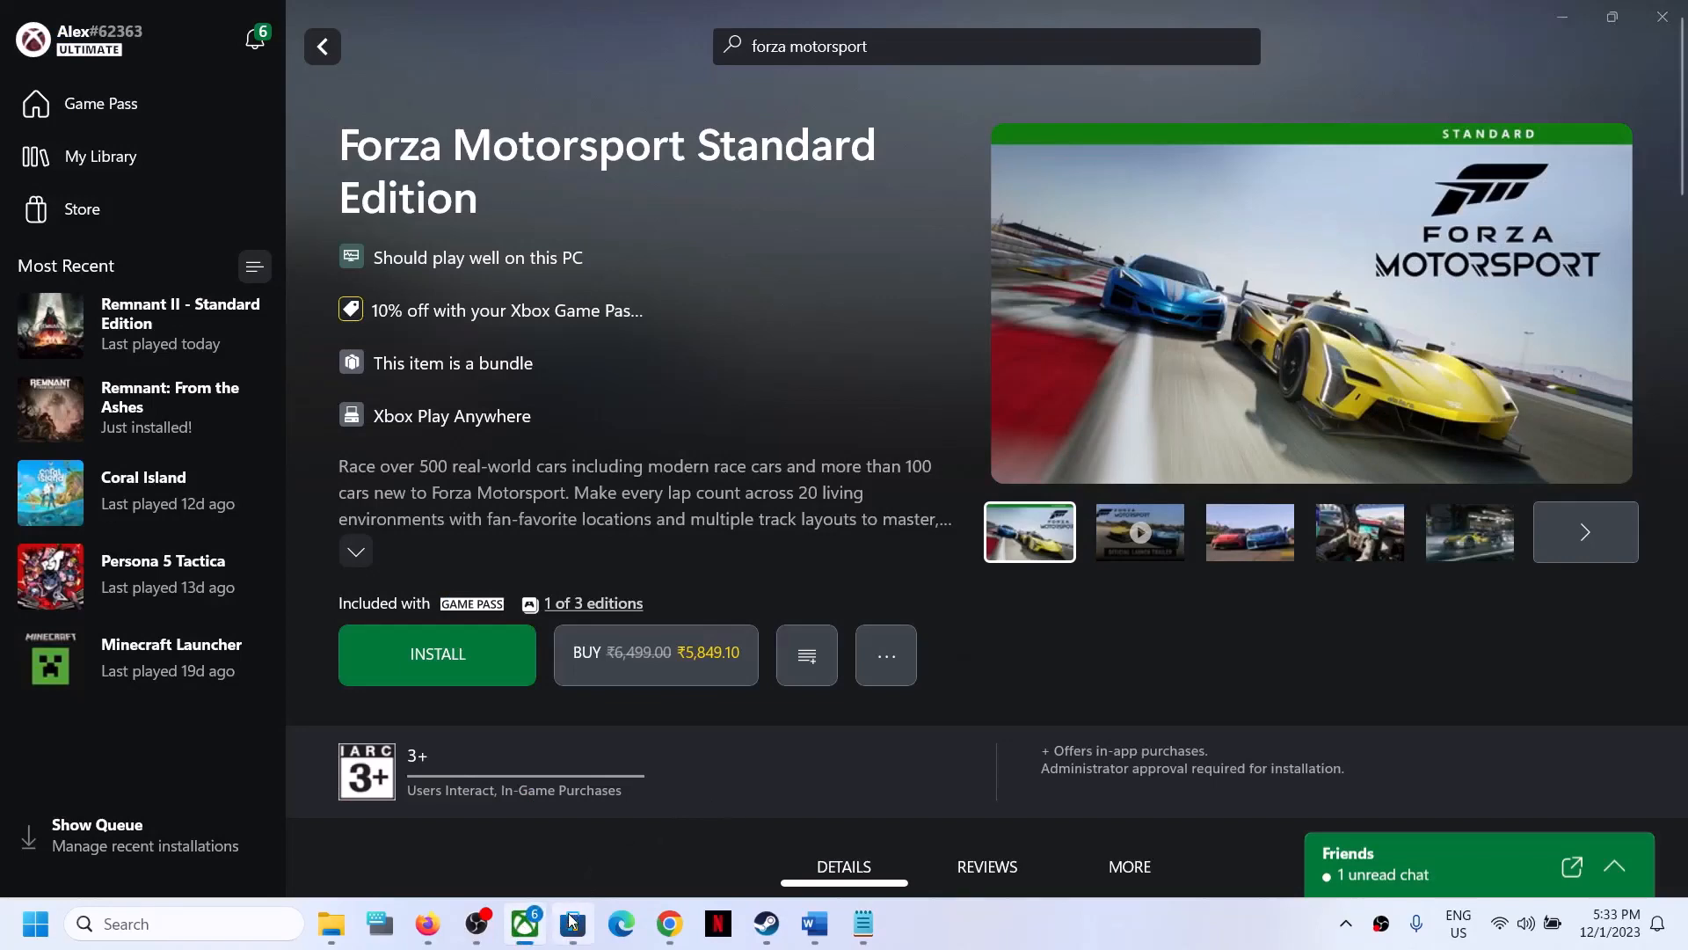
- Switch to the Word document and select the Xbox live status link under the title
left_click(572, 923)
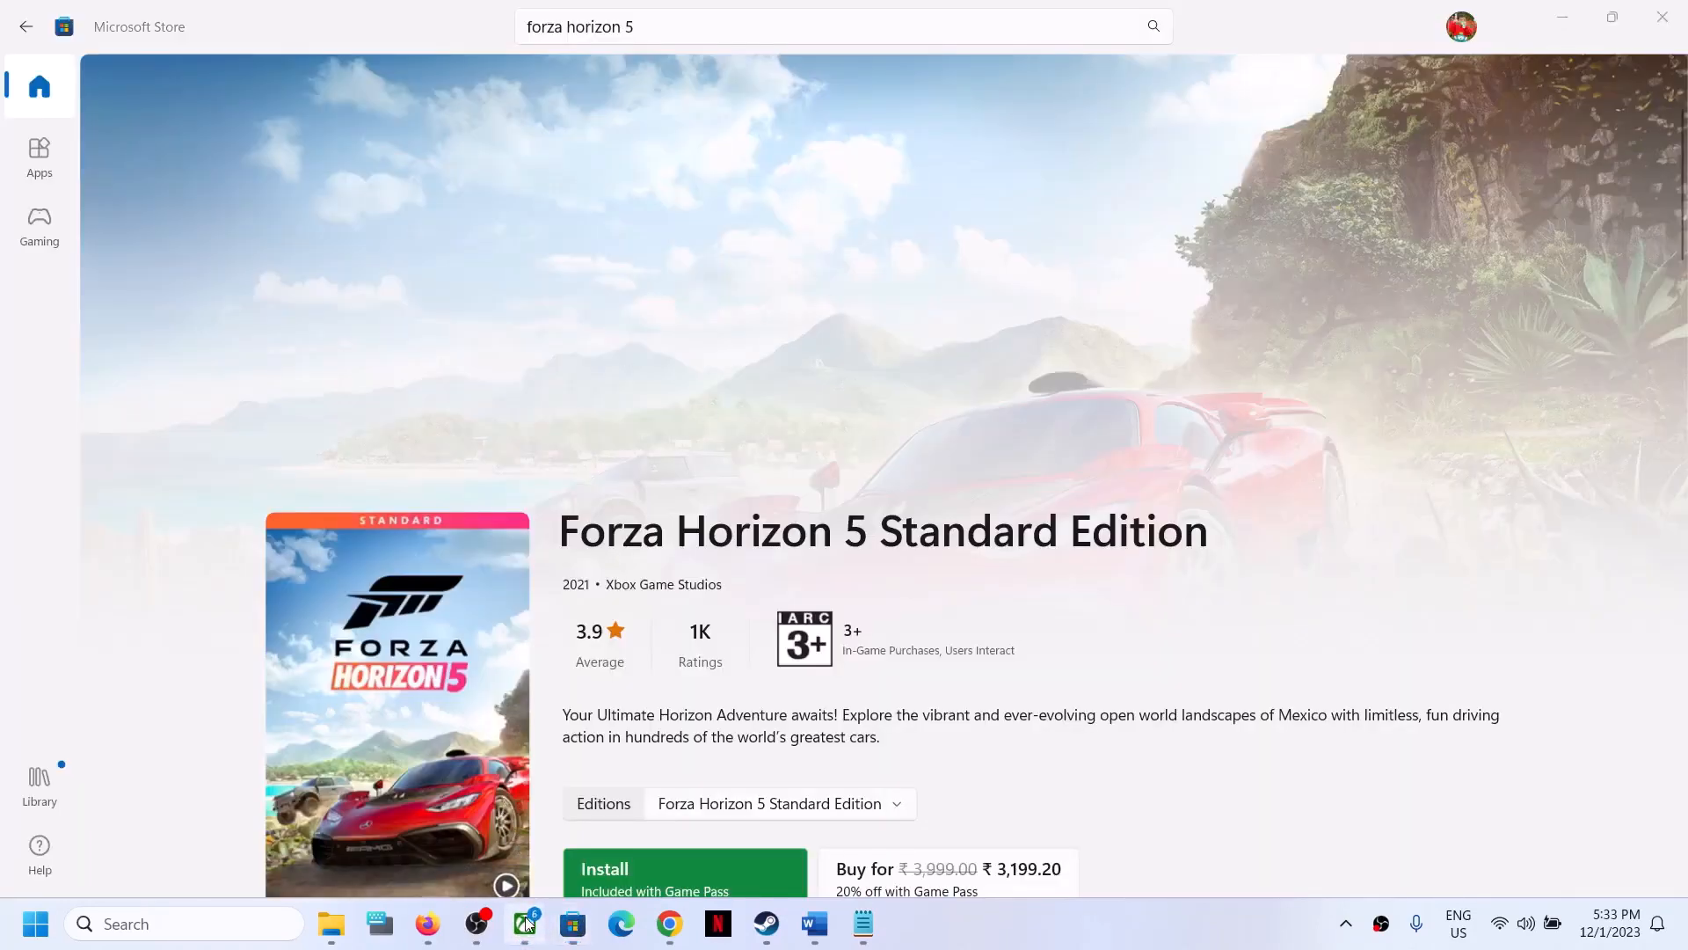
left_click(526, 921)
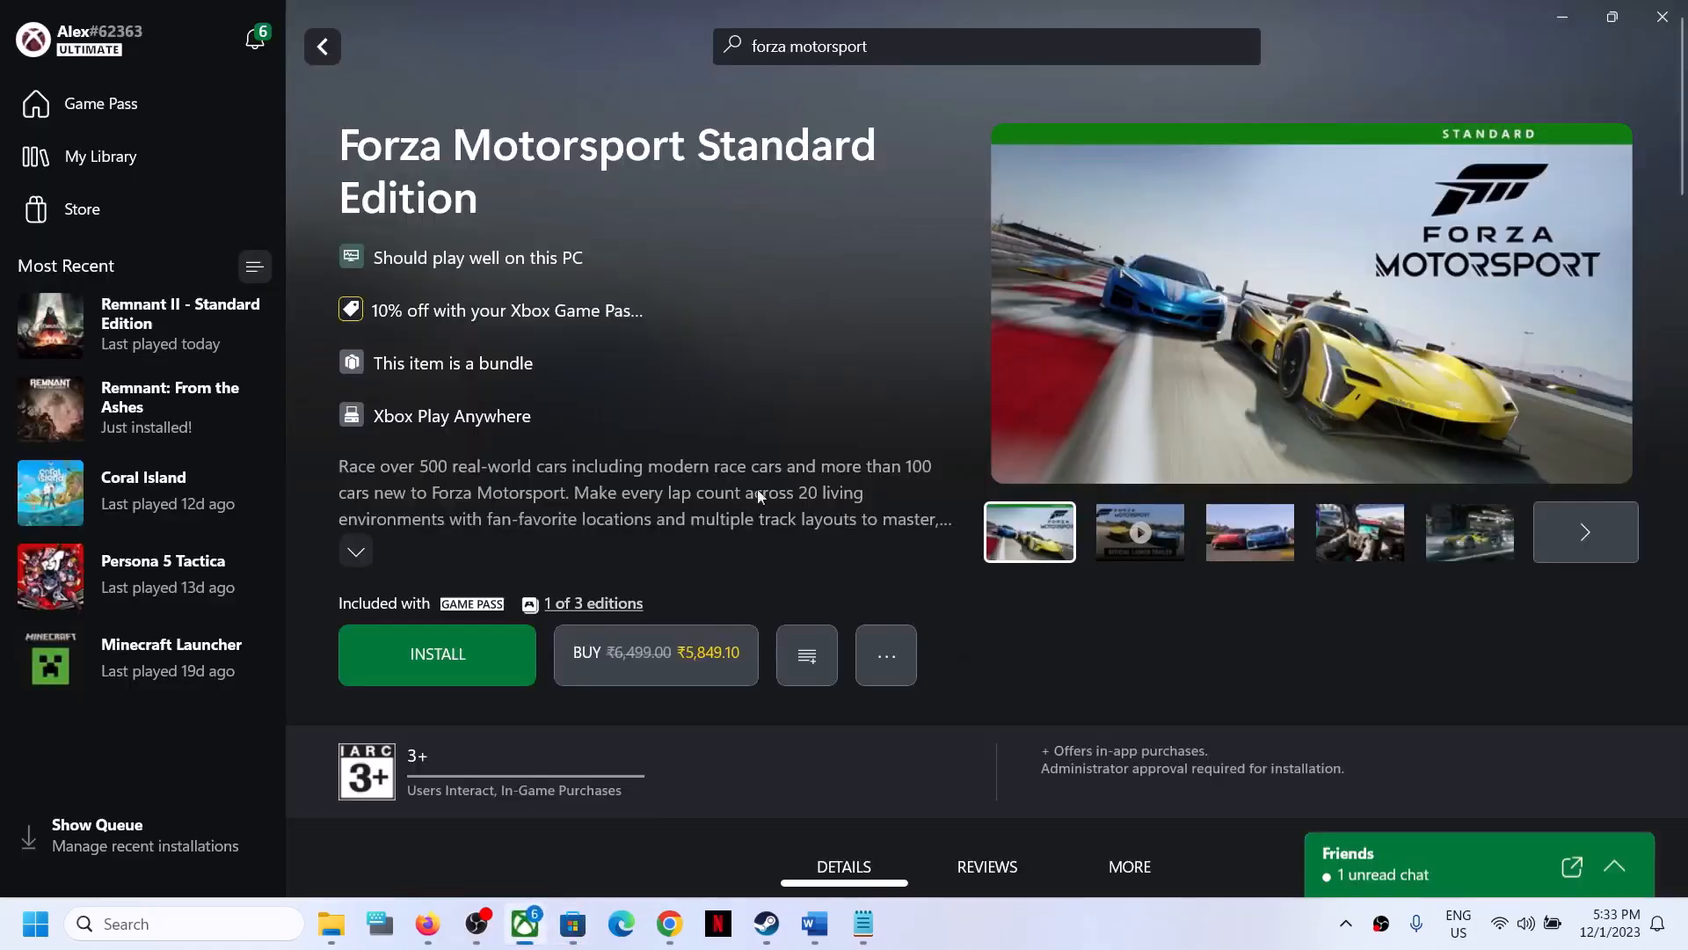
left_click(573, 924)
left_click(815, 923)
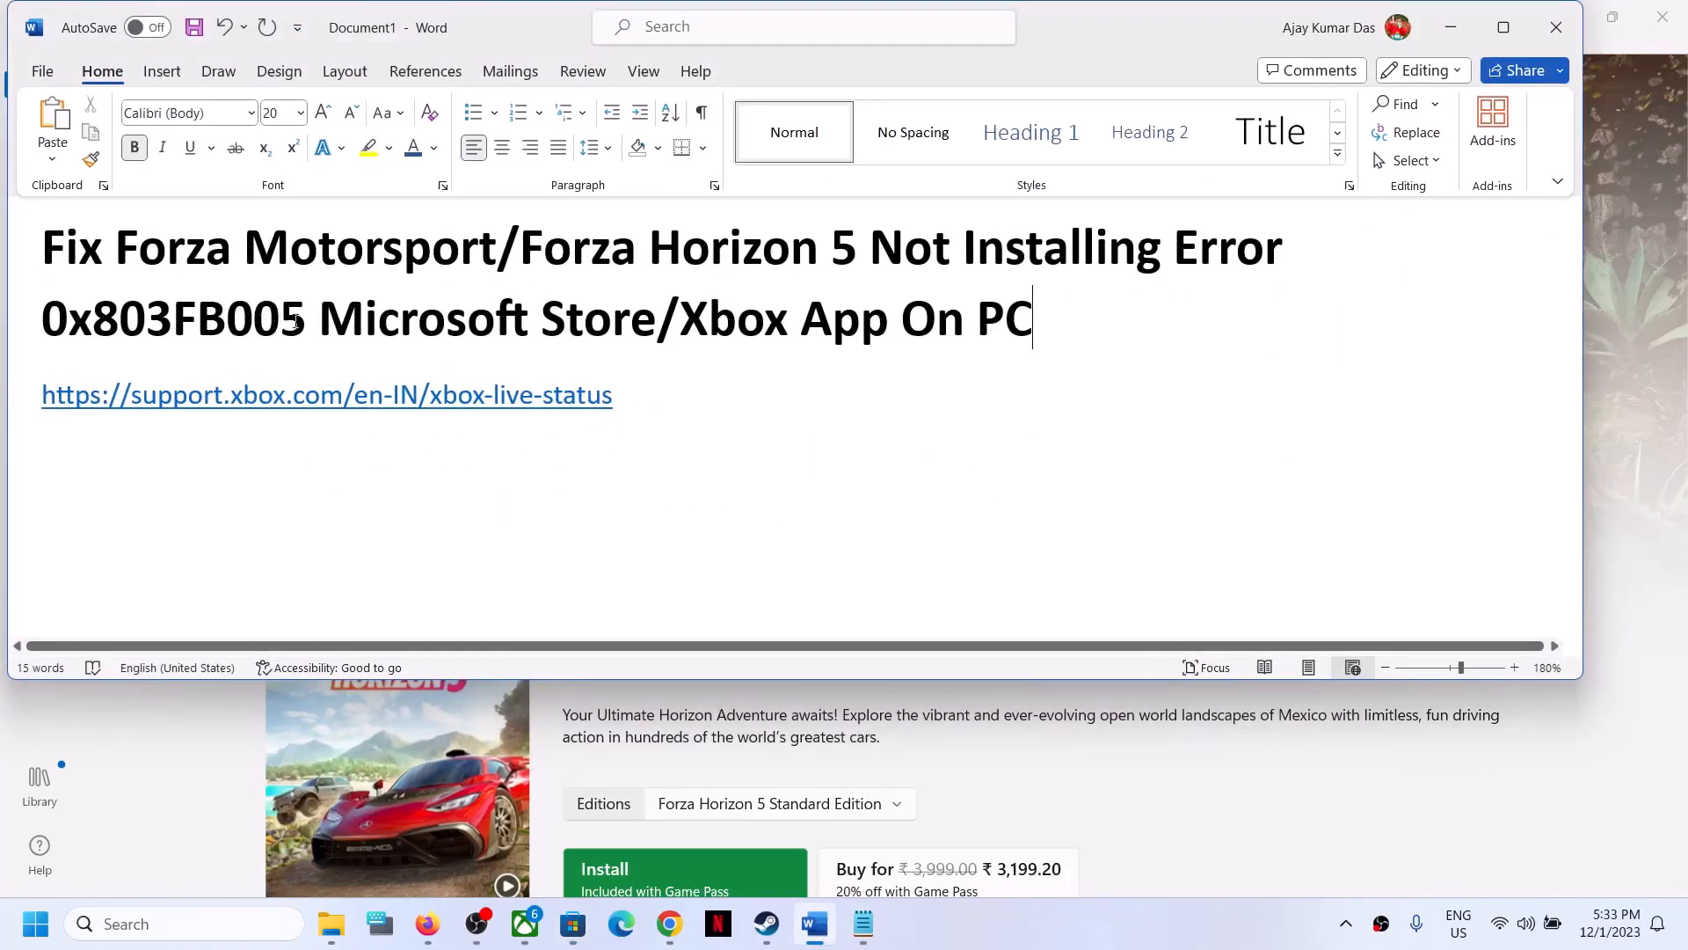
left_click_drag(306, 321, 57, 319)
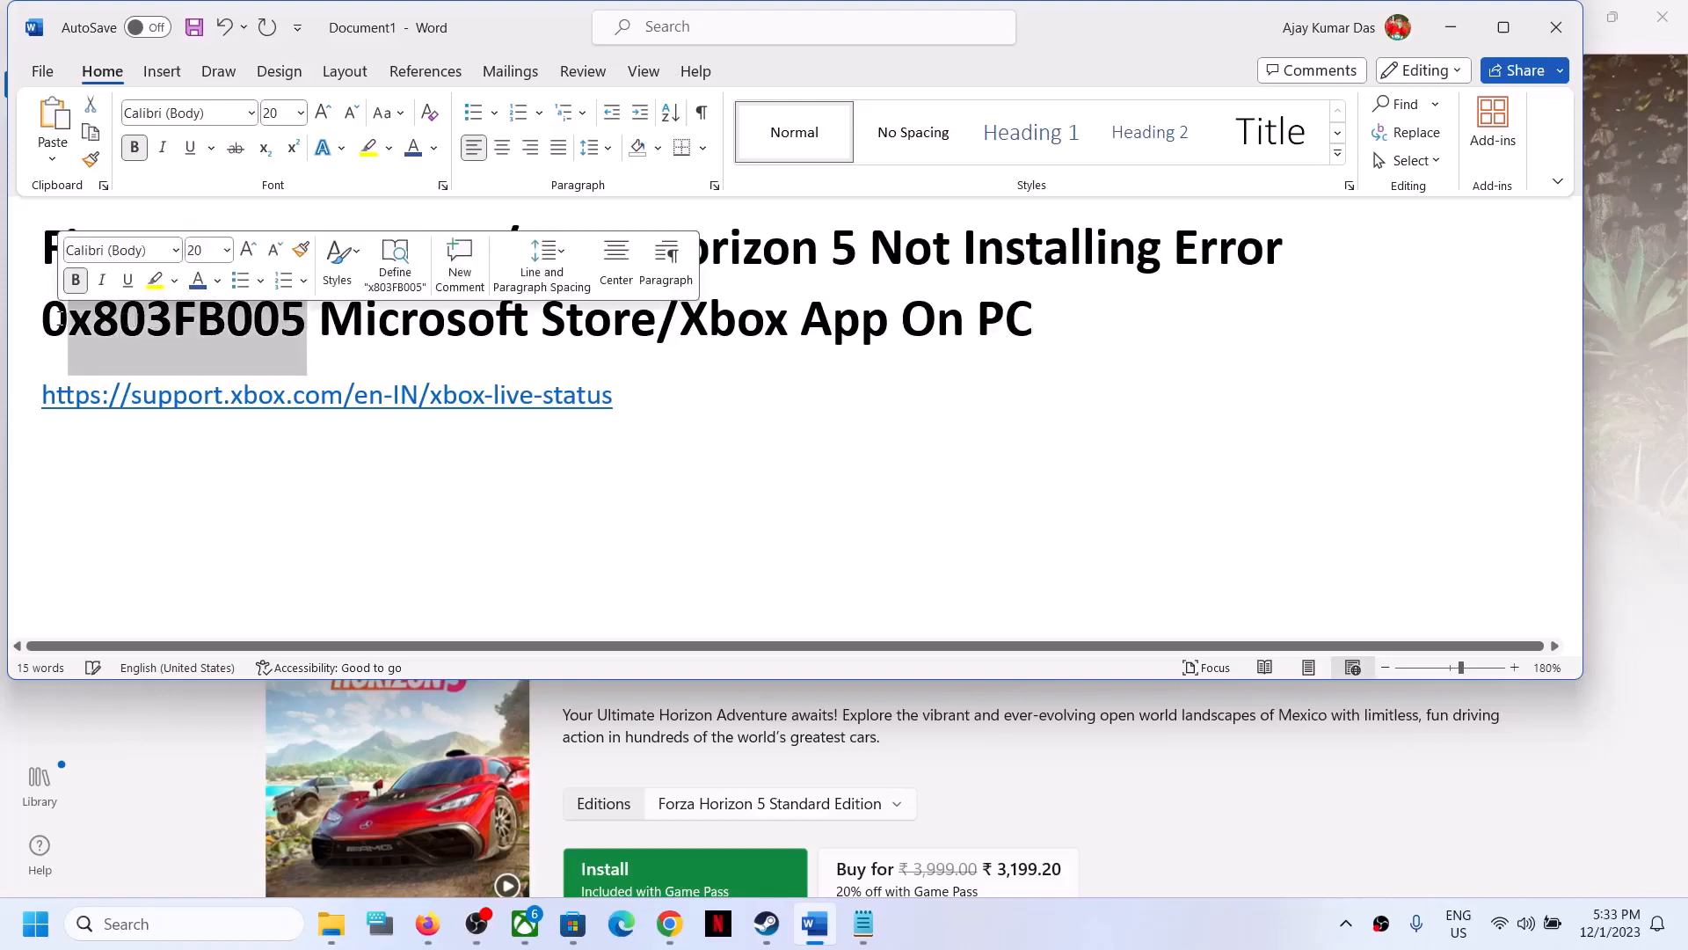
triple_click(271, 372)
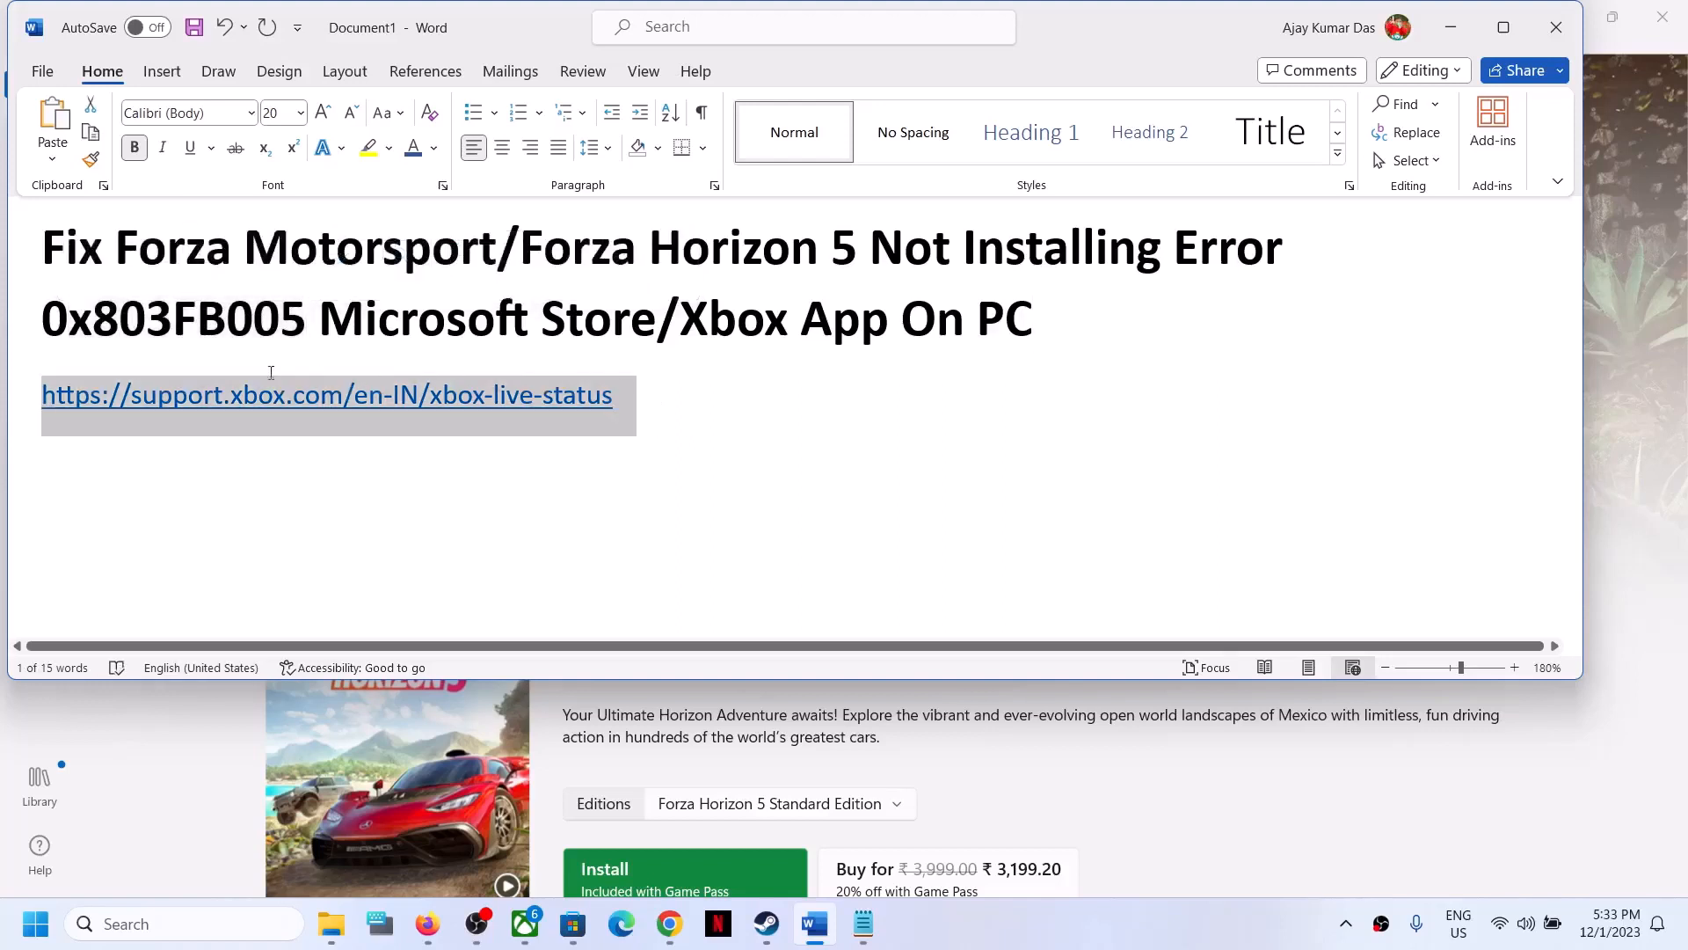
left_click_drag(270, 372, 264, 330)
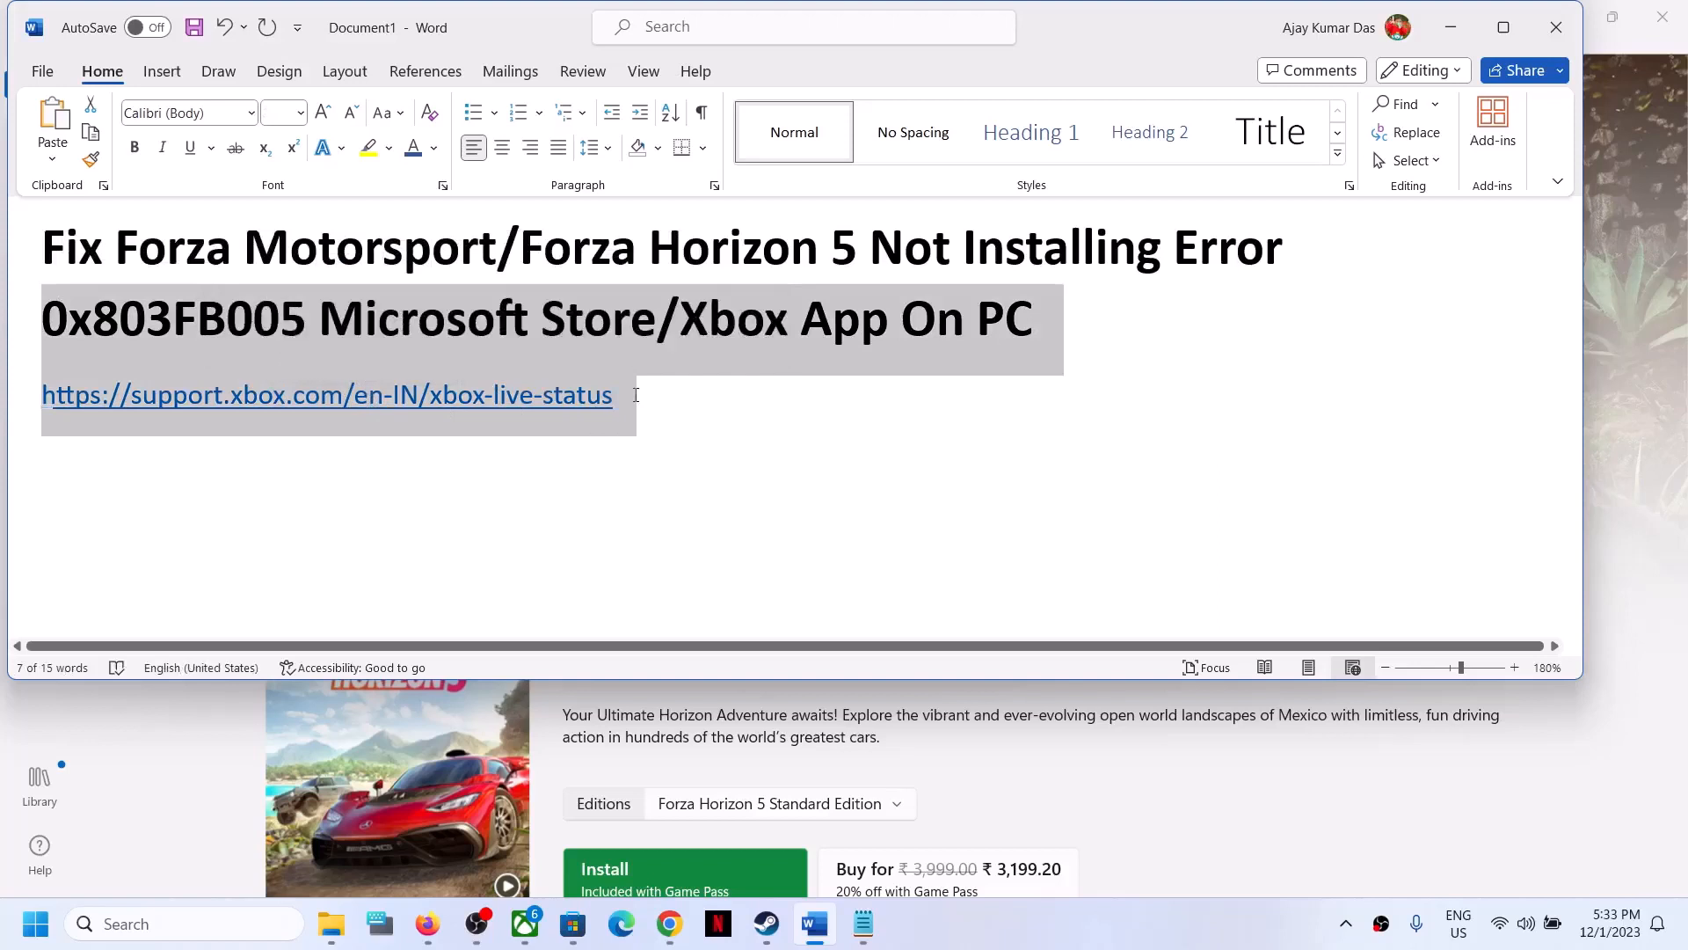
left_click_drag(636, 395, 47, 384)
key("ctrl+c")
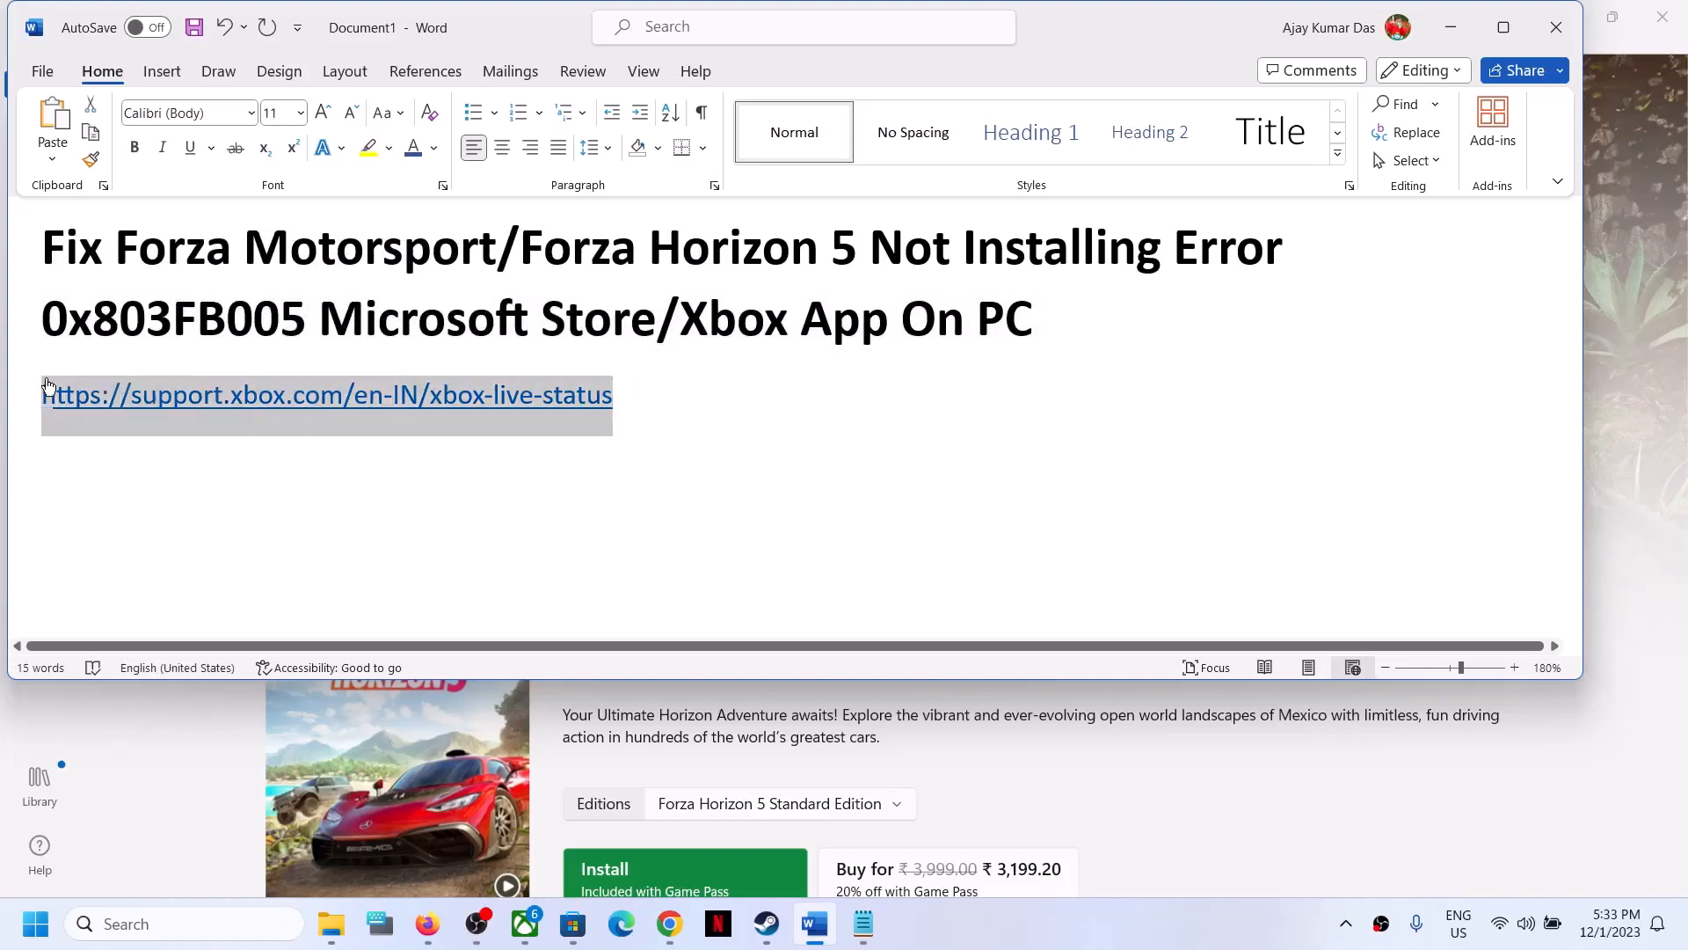
- Open the copied support.xbox.com/en-IN/xbox-live-status link in a new Chrome window and maximize it
left_click(663, 924)
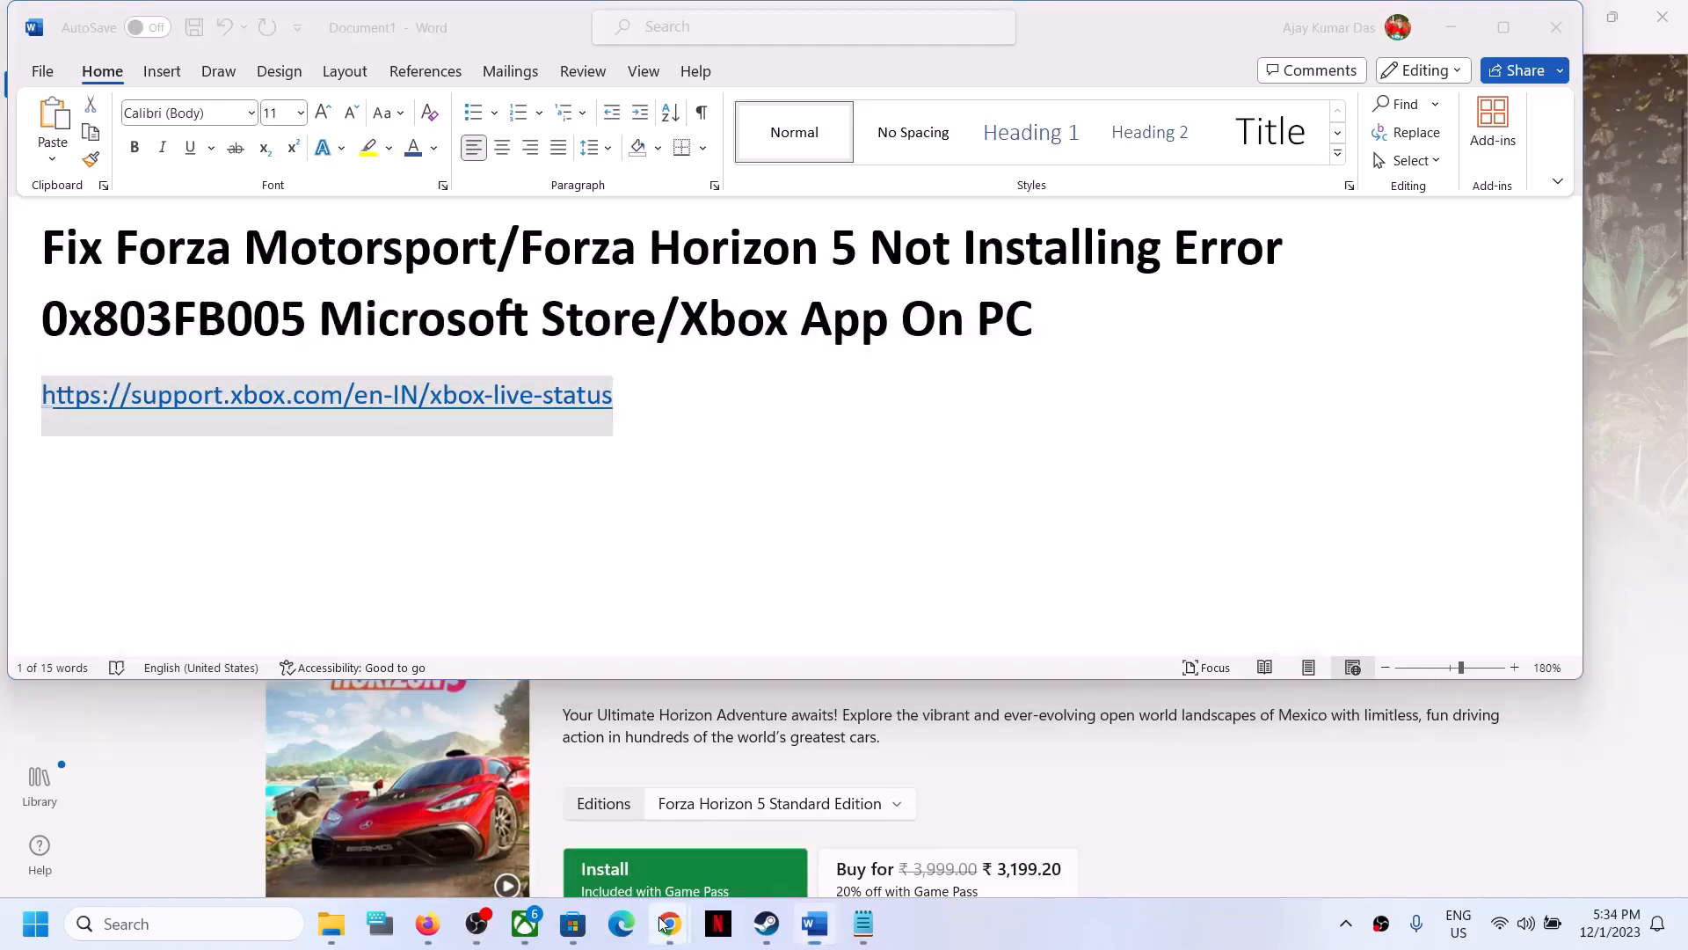
right_click(663, 924)
left_click(630, 736)
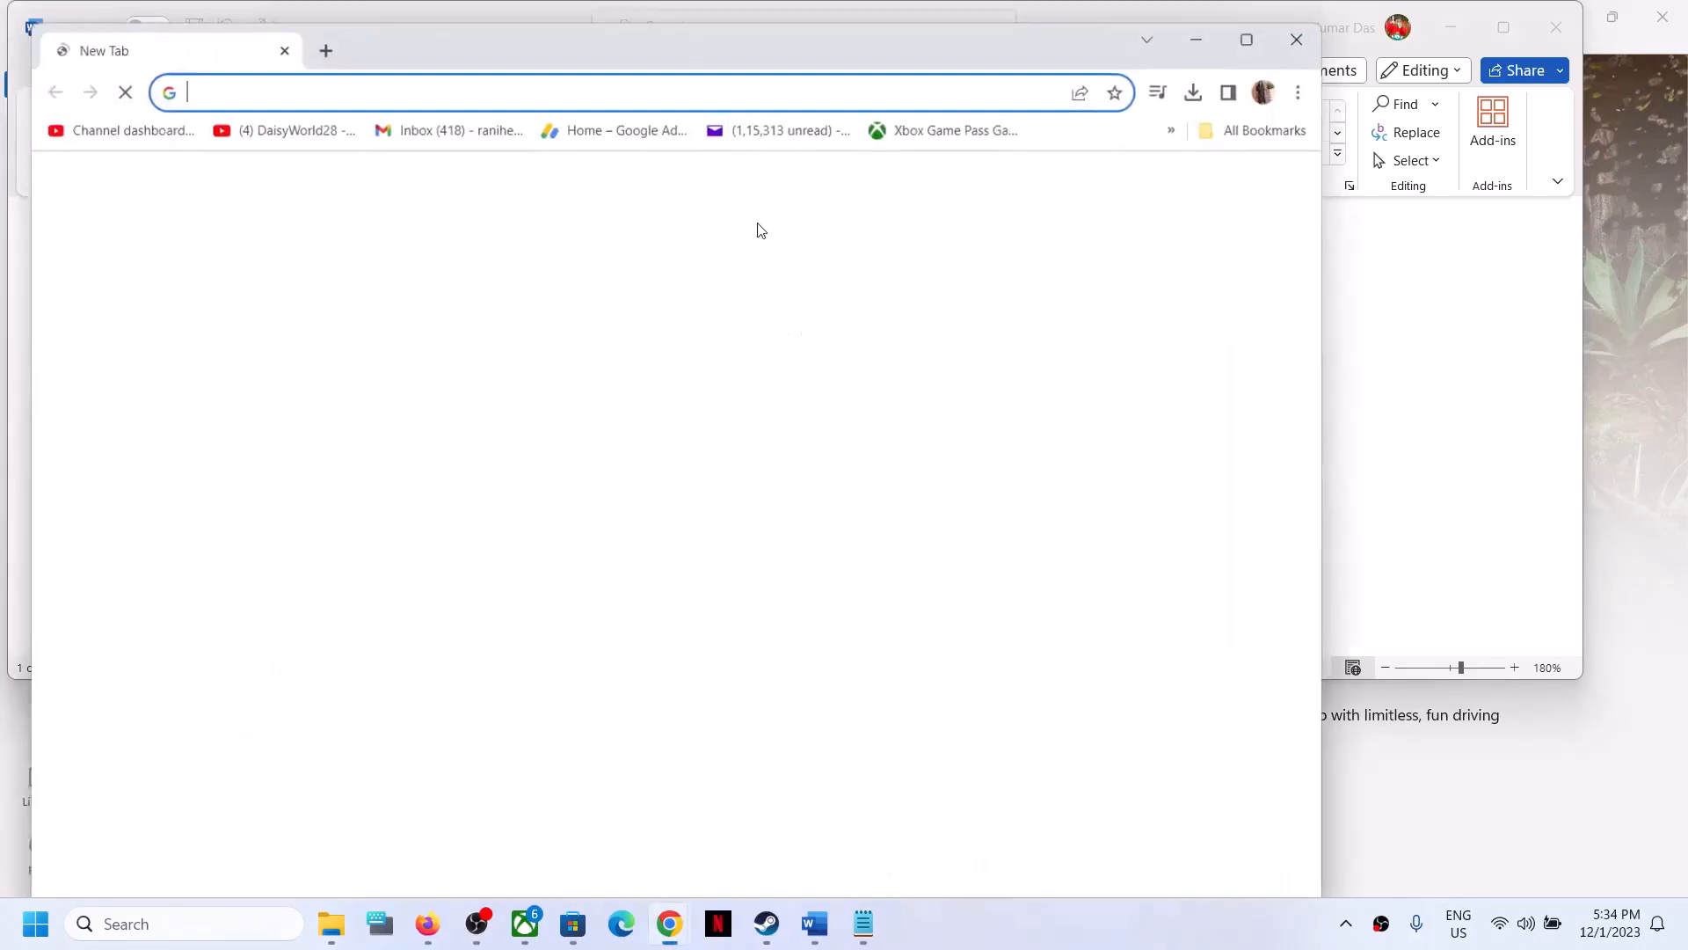
key("ctrl+v")
key("Return")
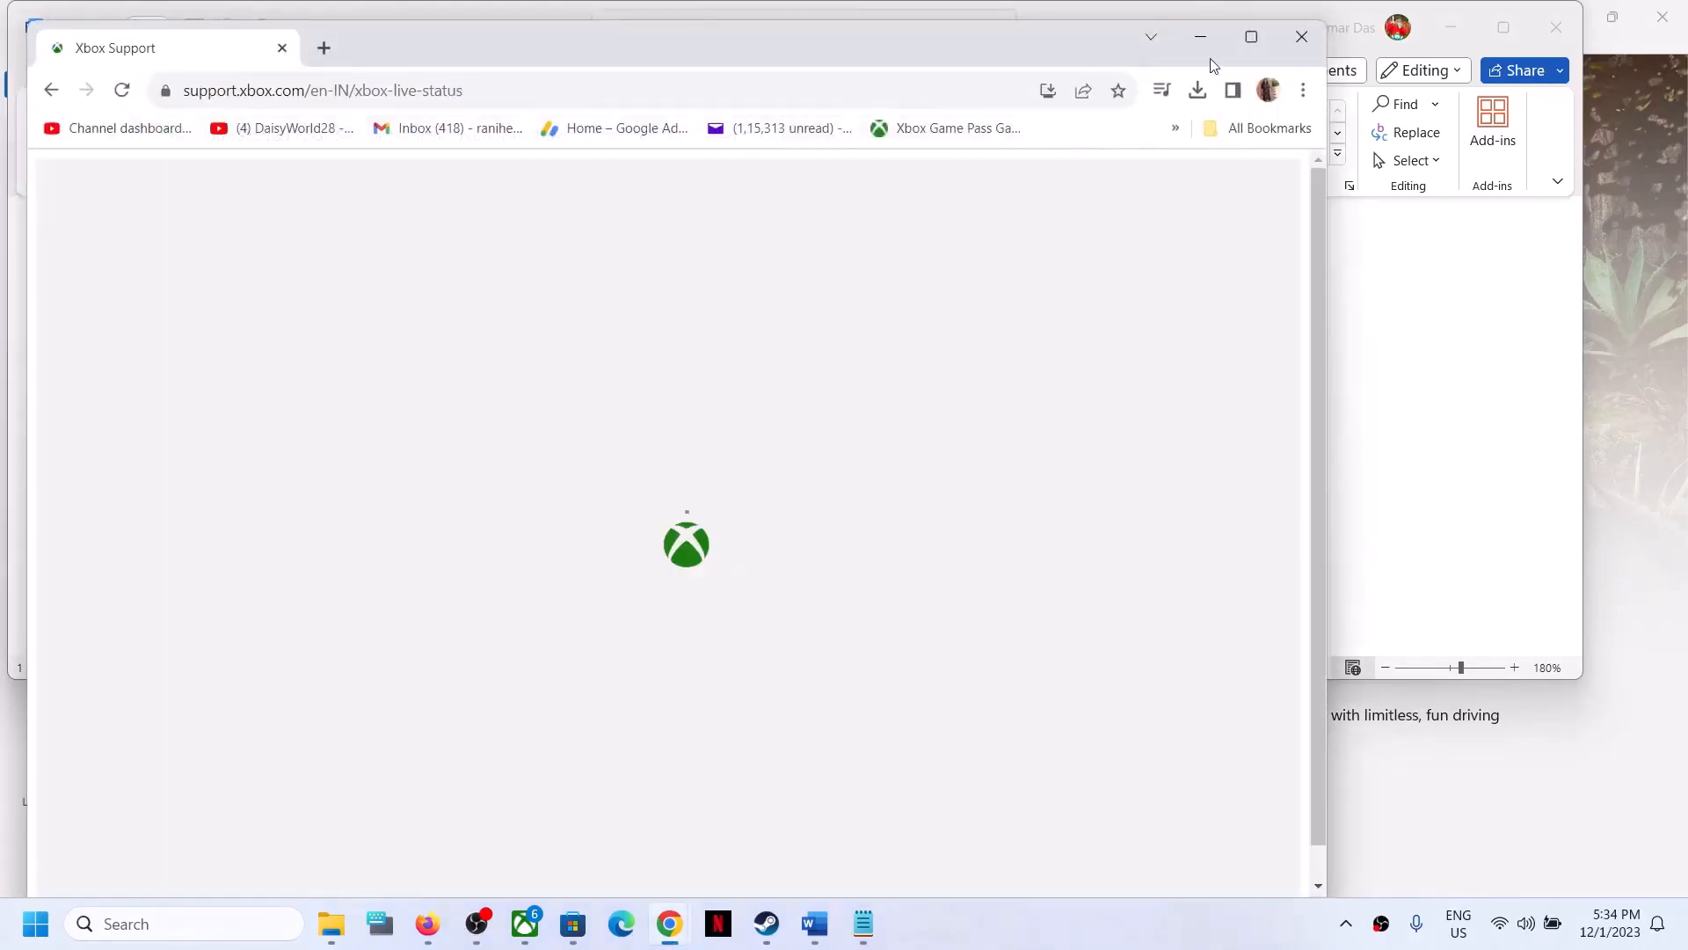
left_click(1255, 35)
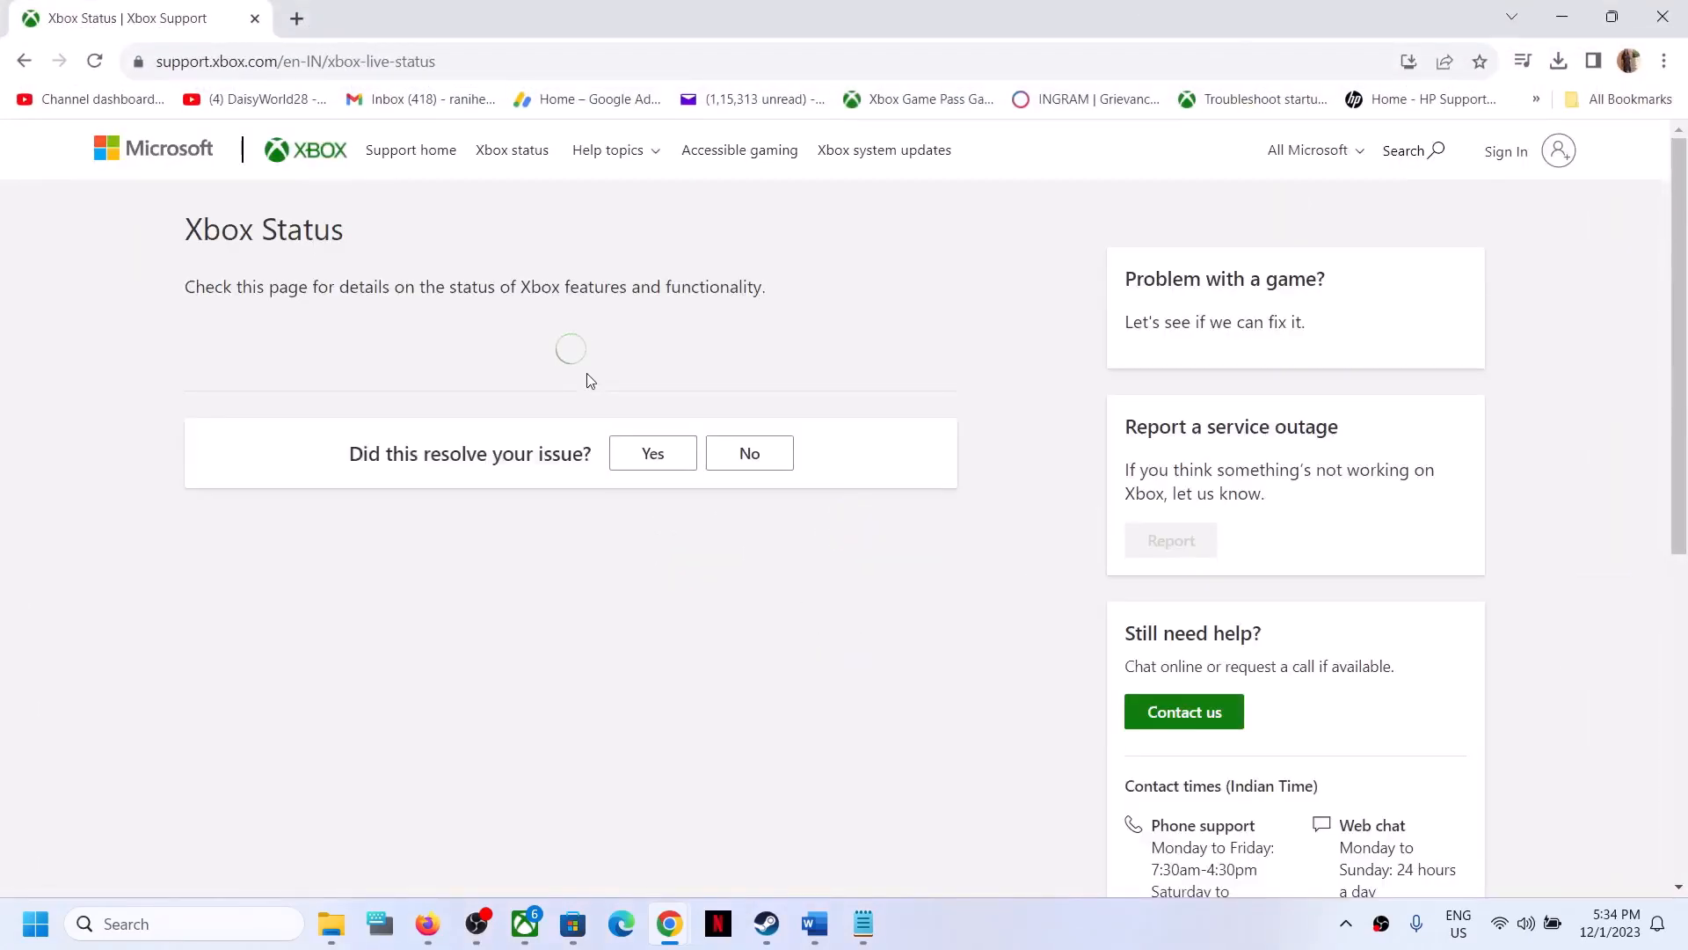
- Review the overall Xbox status and the status of each listed Xbox service on the page
scroll(452, 482, "down", 2)
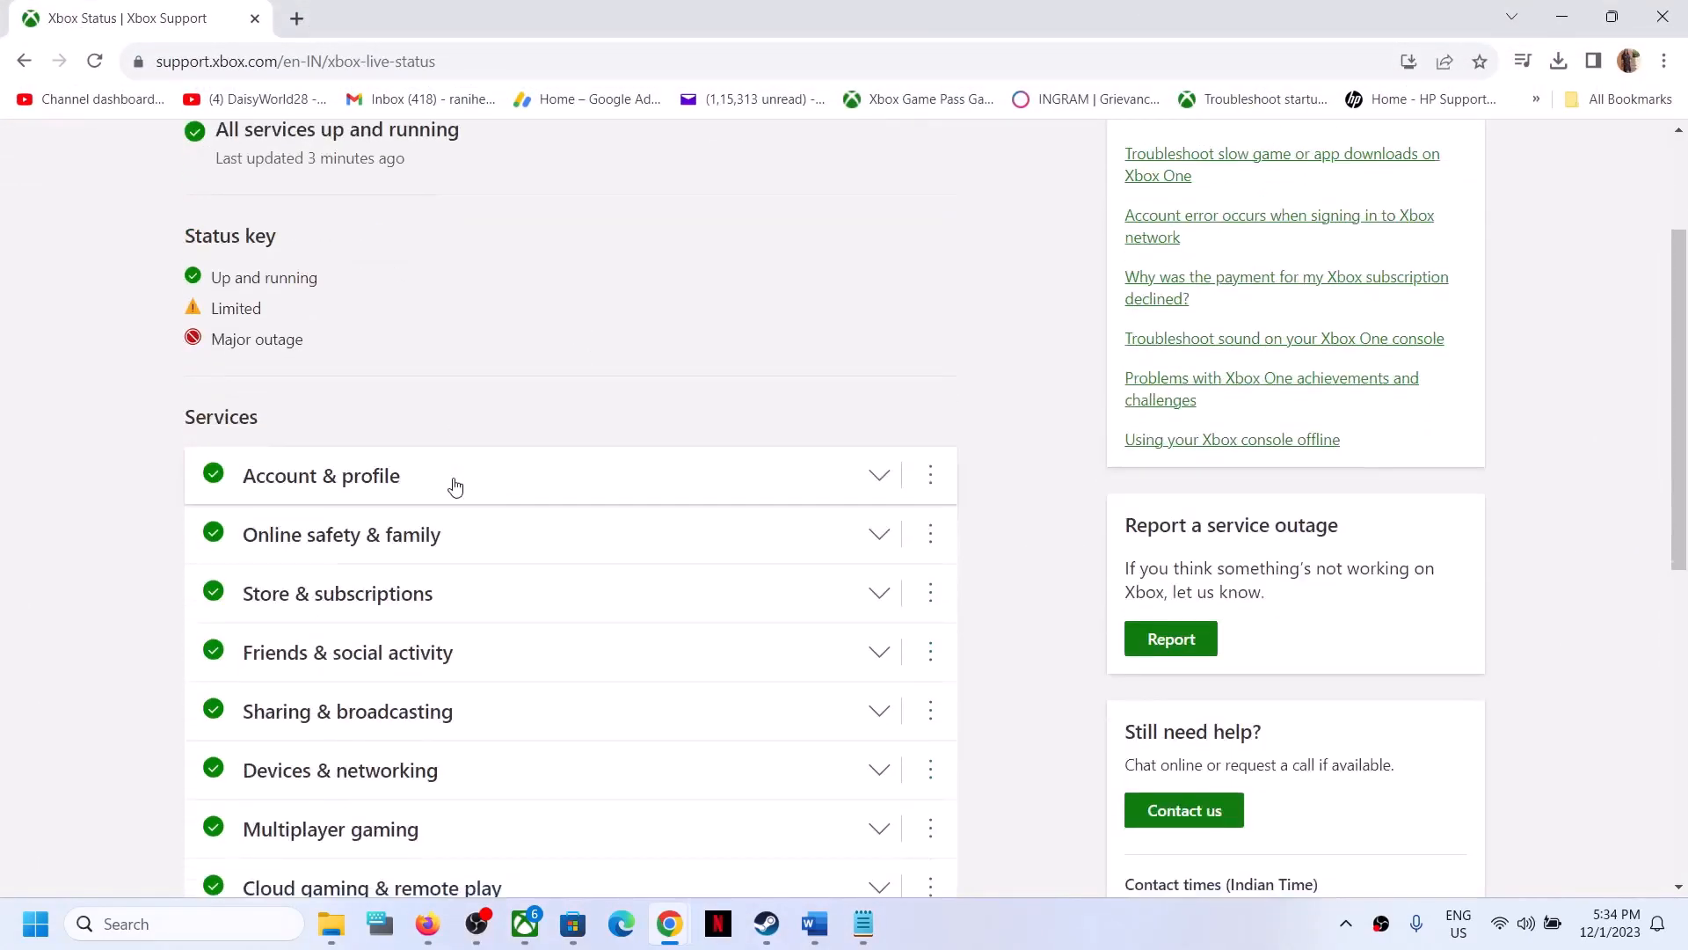
scroll(454, 487, "up", 2)
left_click_drag(219, 337, 482, 354)
scroll(395, 457, "down", 5)
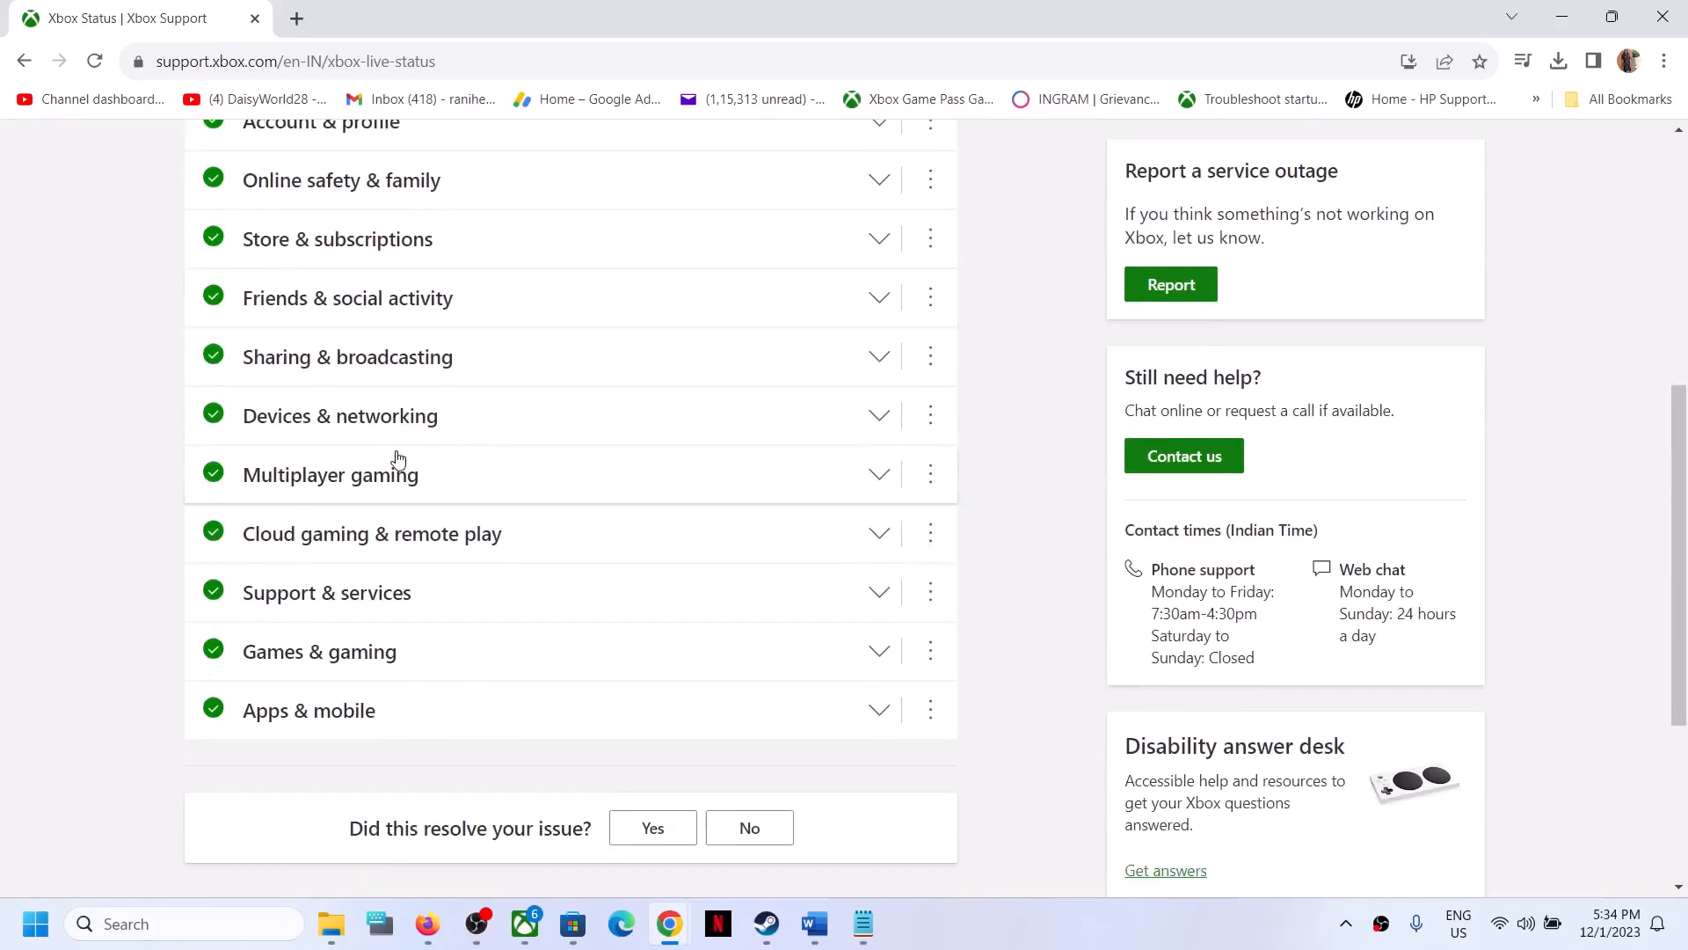
scroll(320, 297, "up", 2)
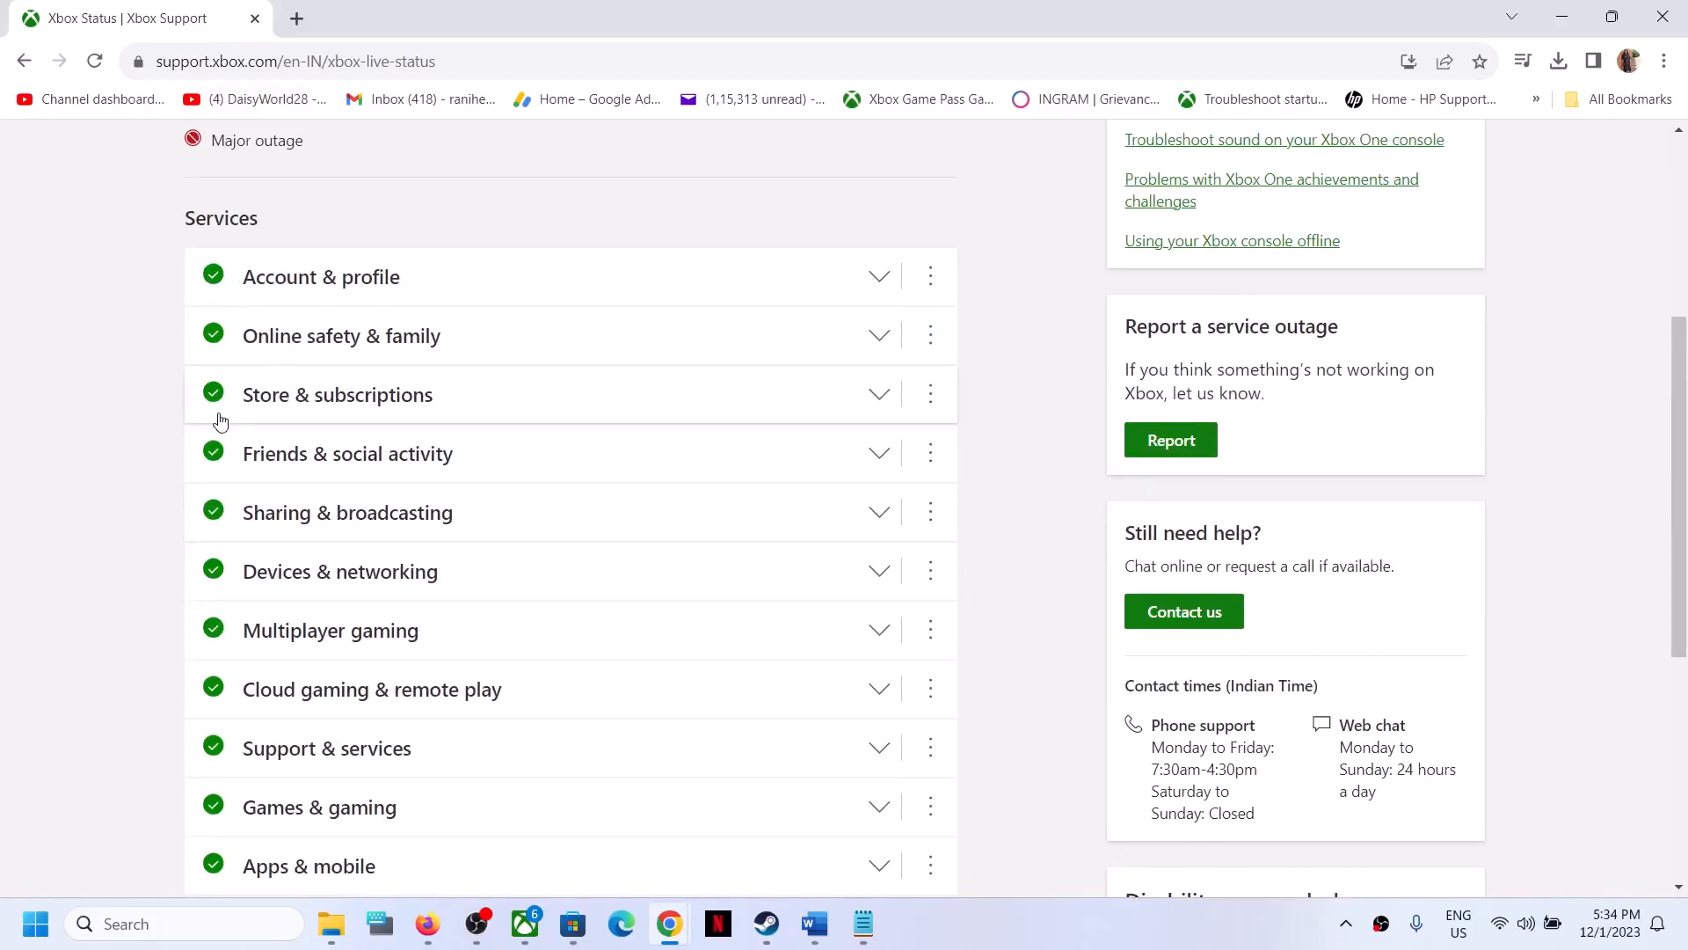
scroll(298, 239, "up", 1)
scroll(296, 240, "up", 1)
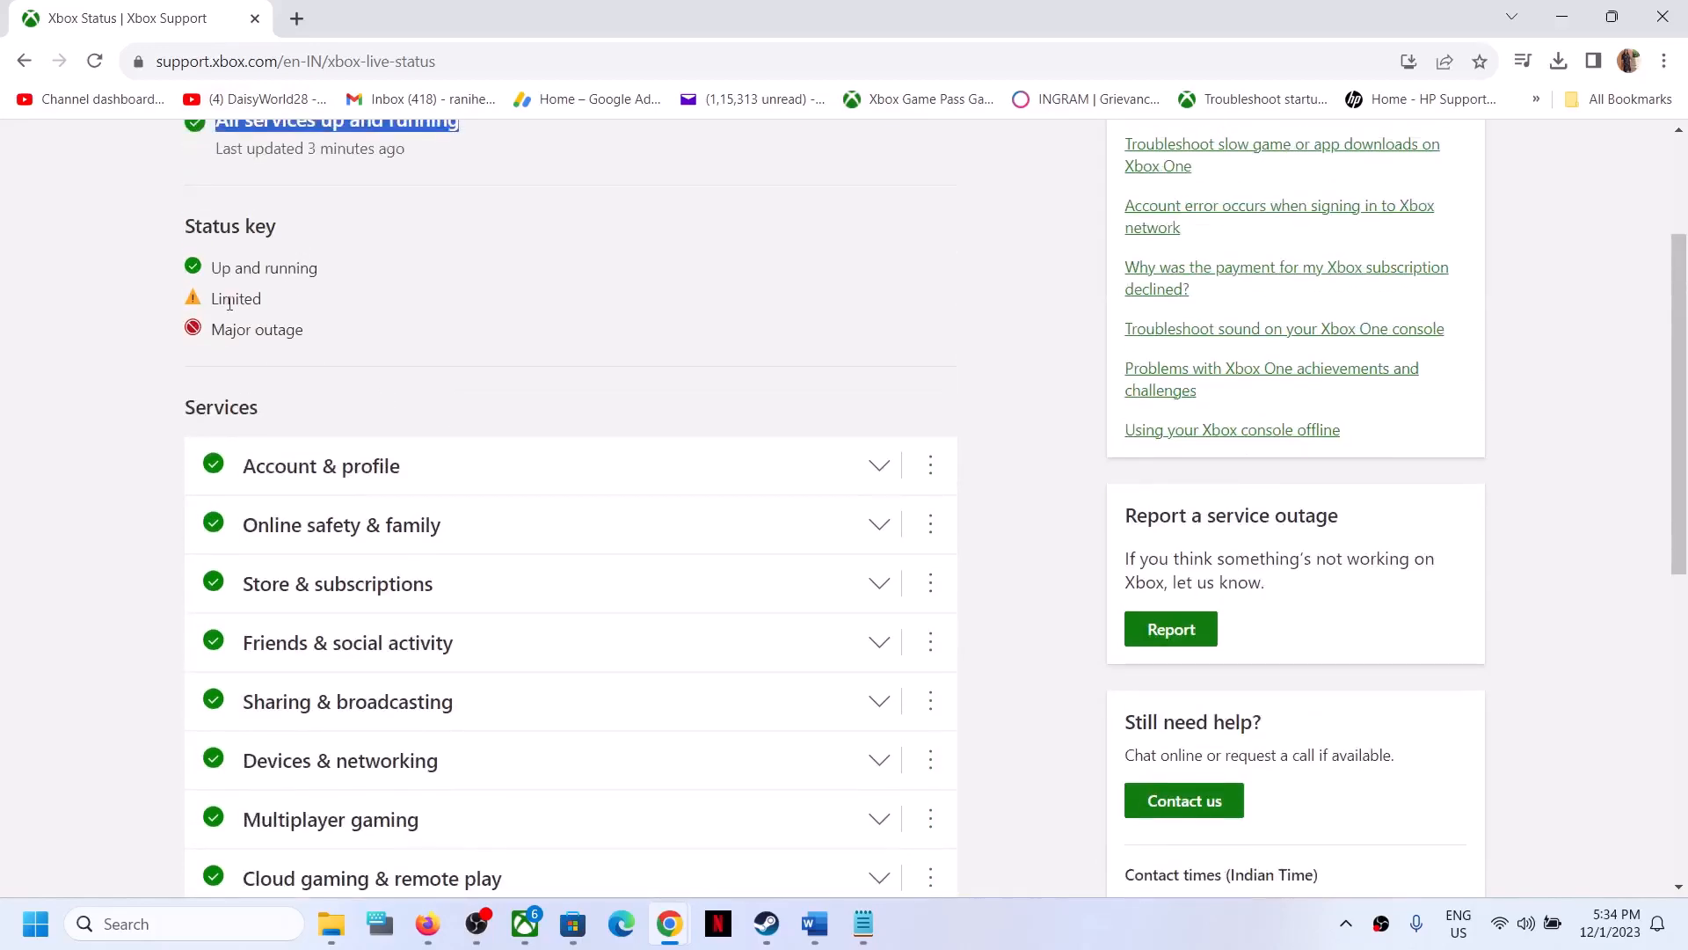
left_click_drag(214, 300, 276, 334)
scroll(272, 341, "down", 3)
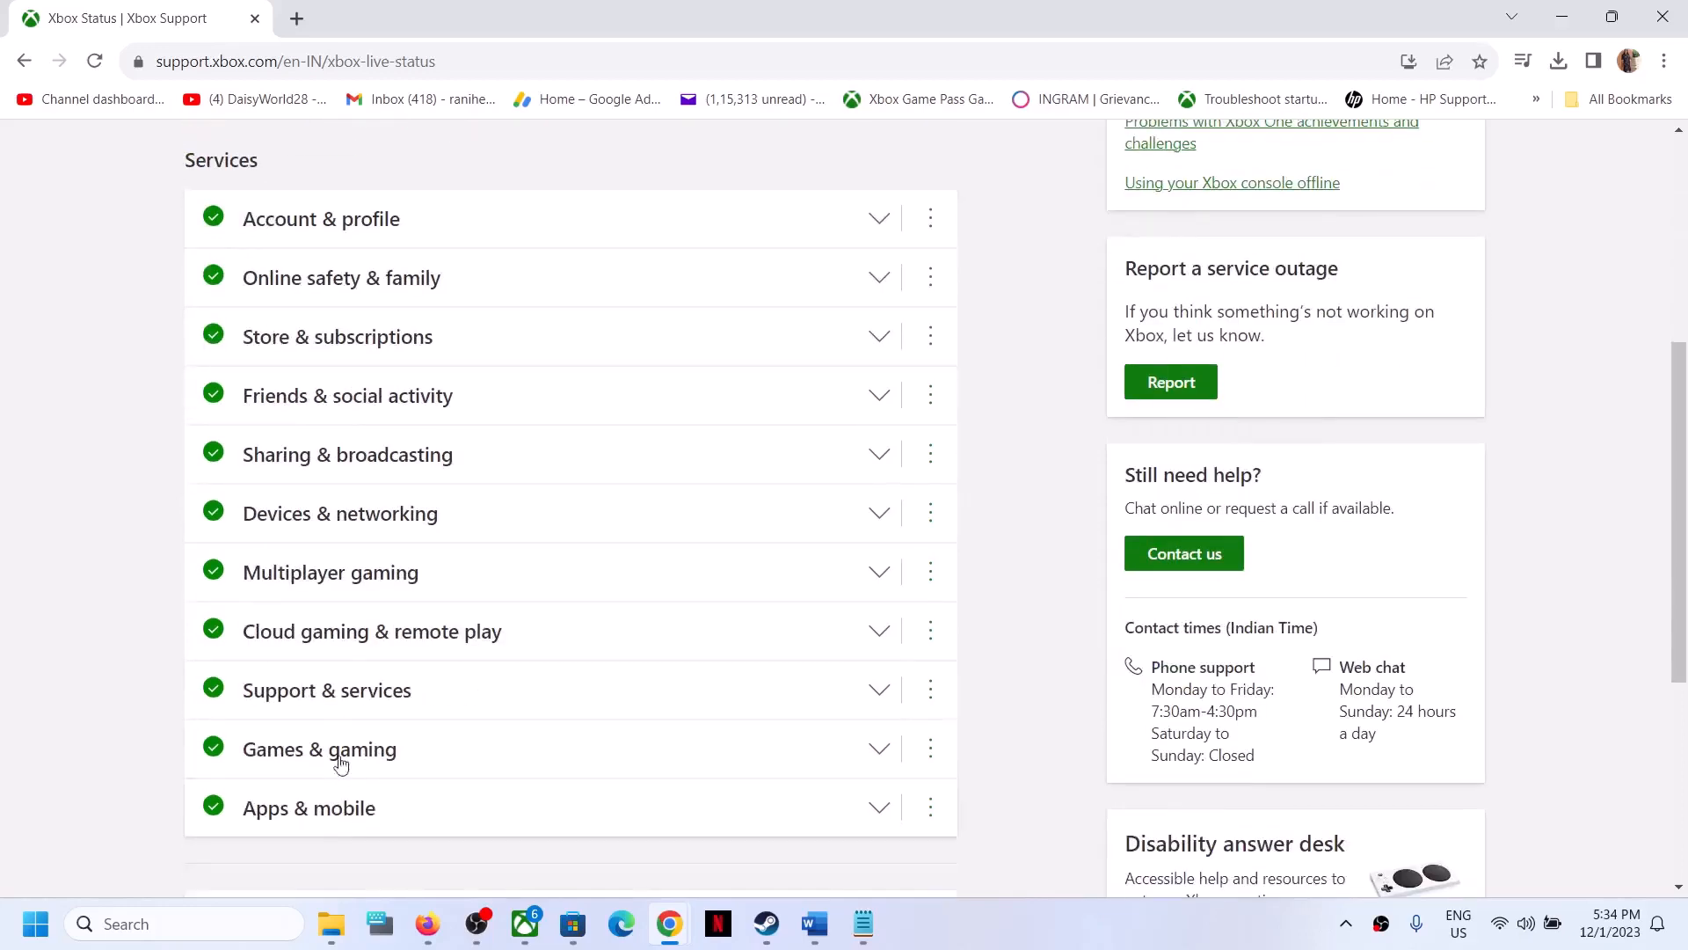
scroll(370, 359, "up", 6)
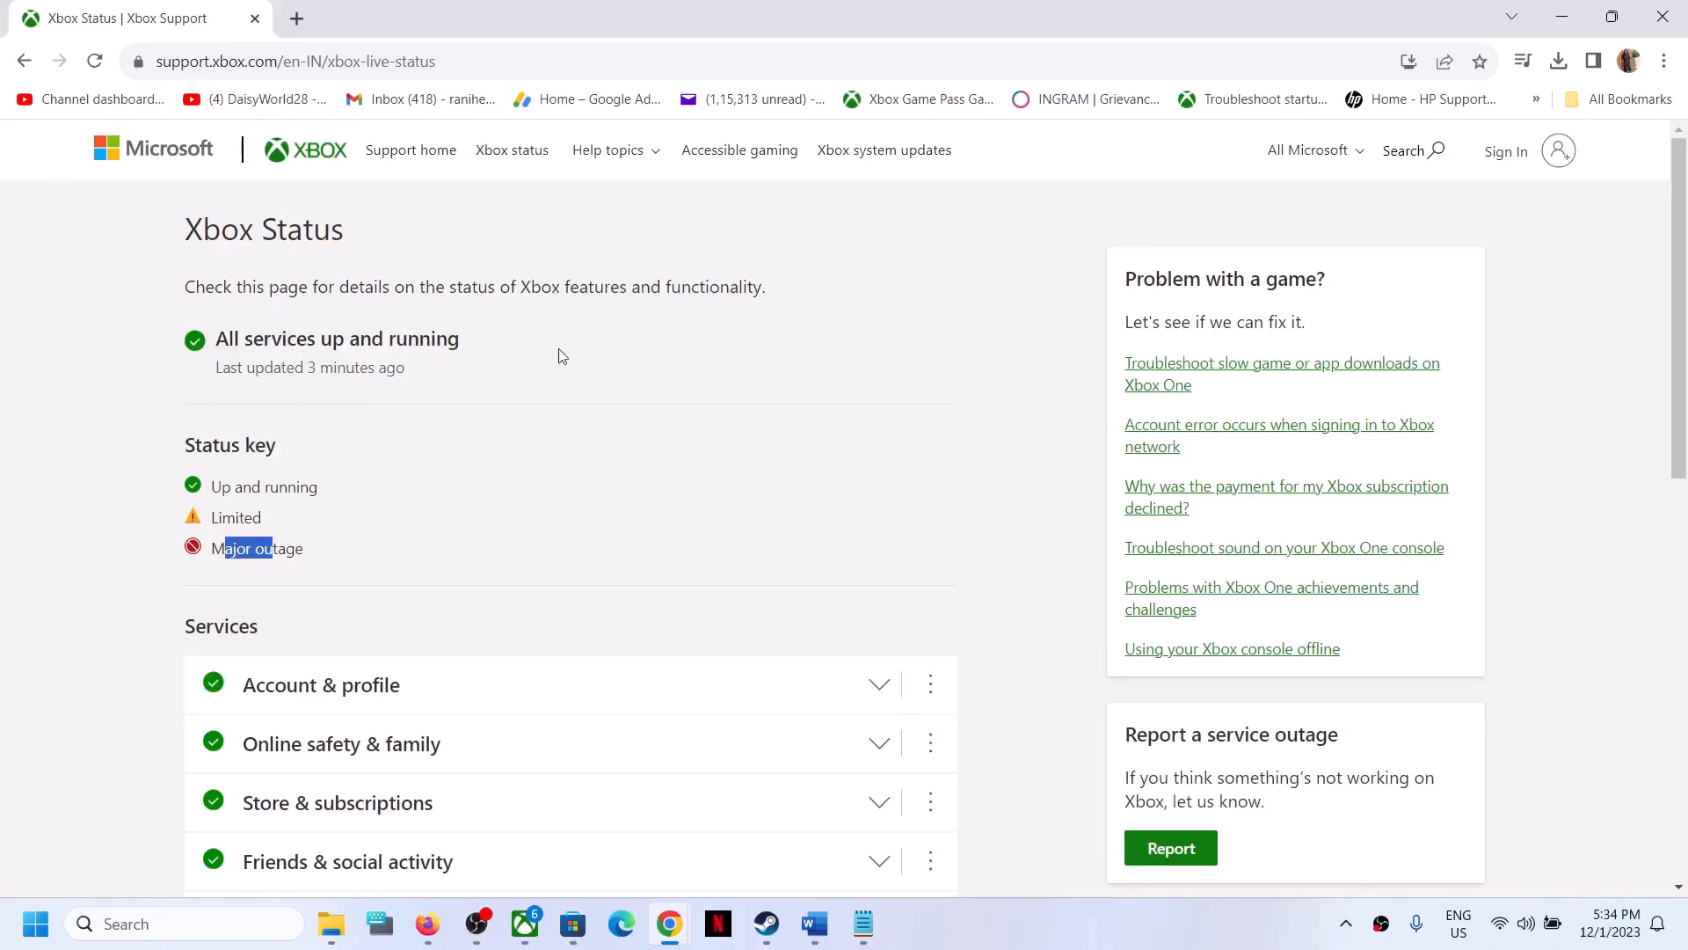
left_click_drag(217, 339, 470, 361)
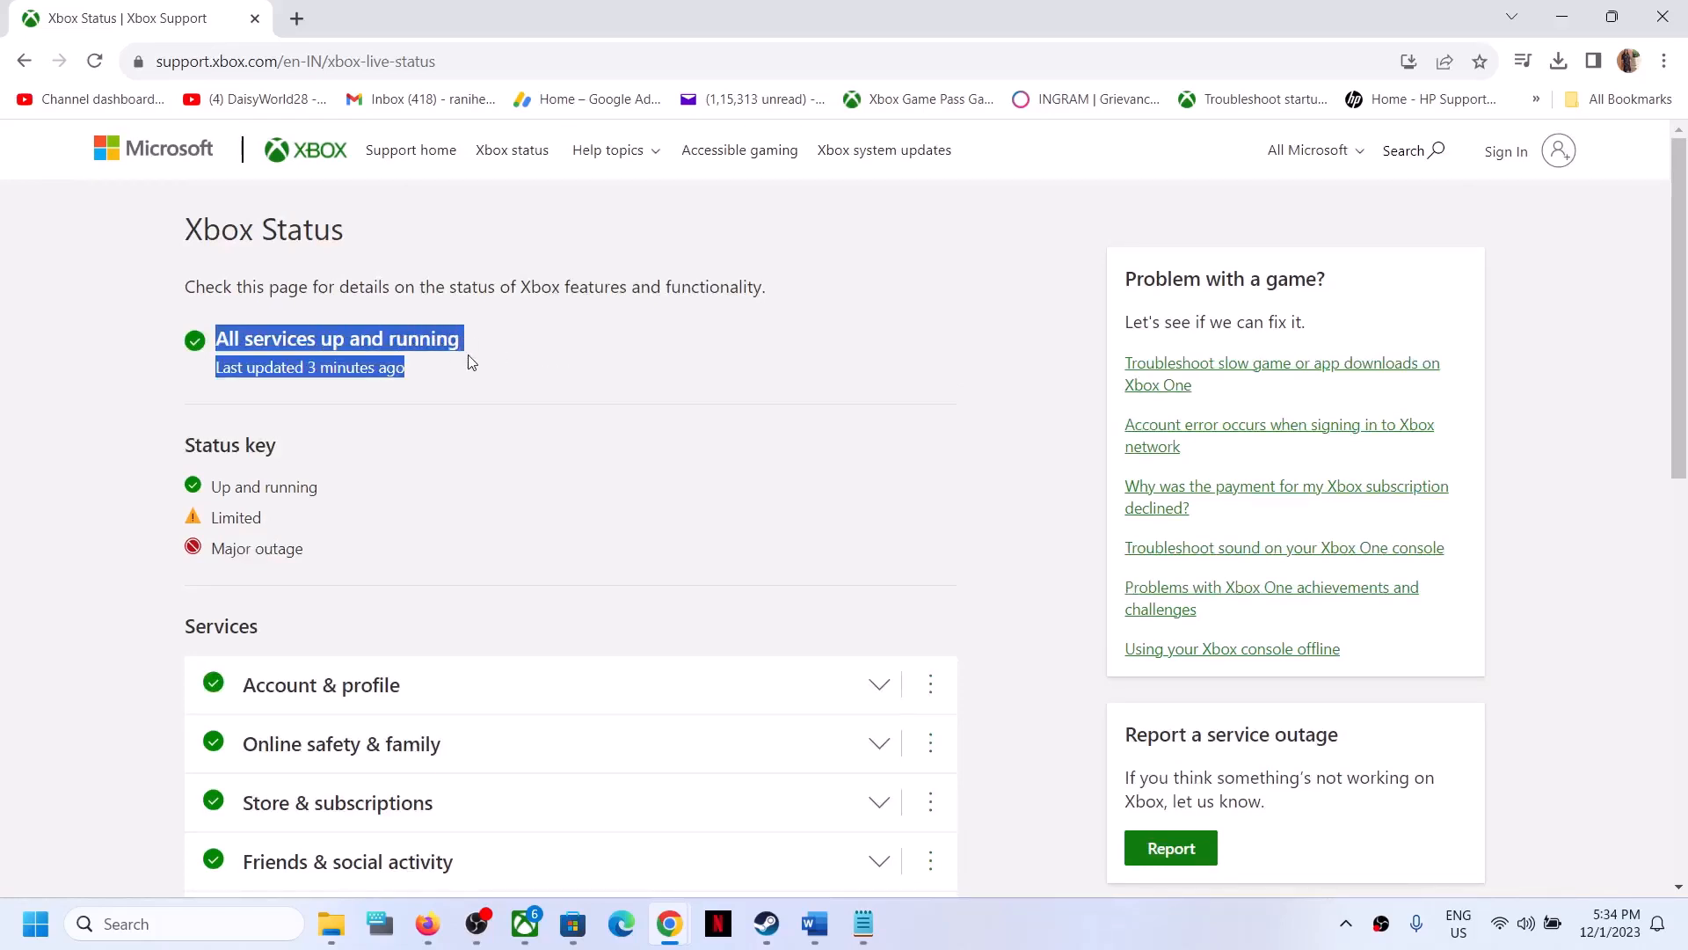
left_click(587, 366)
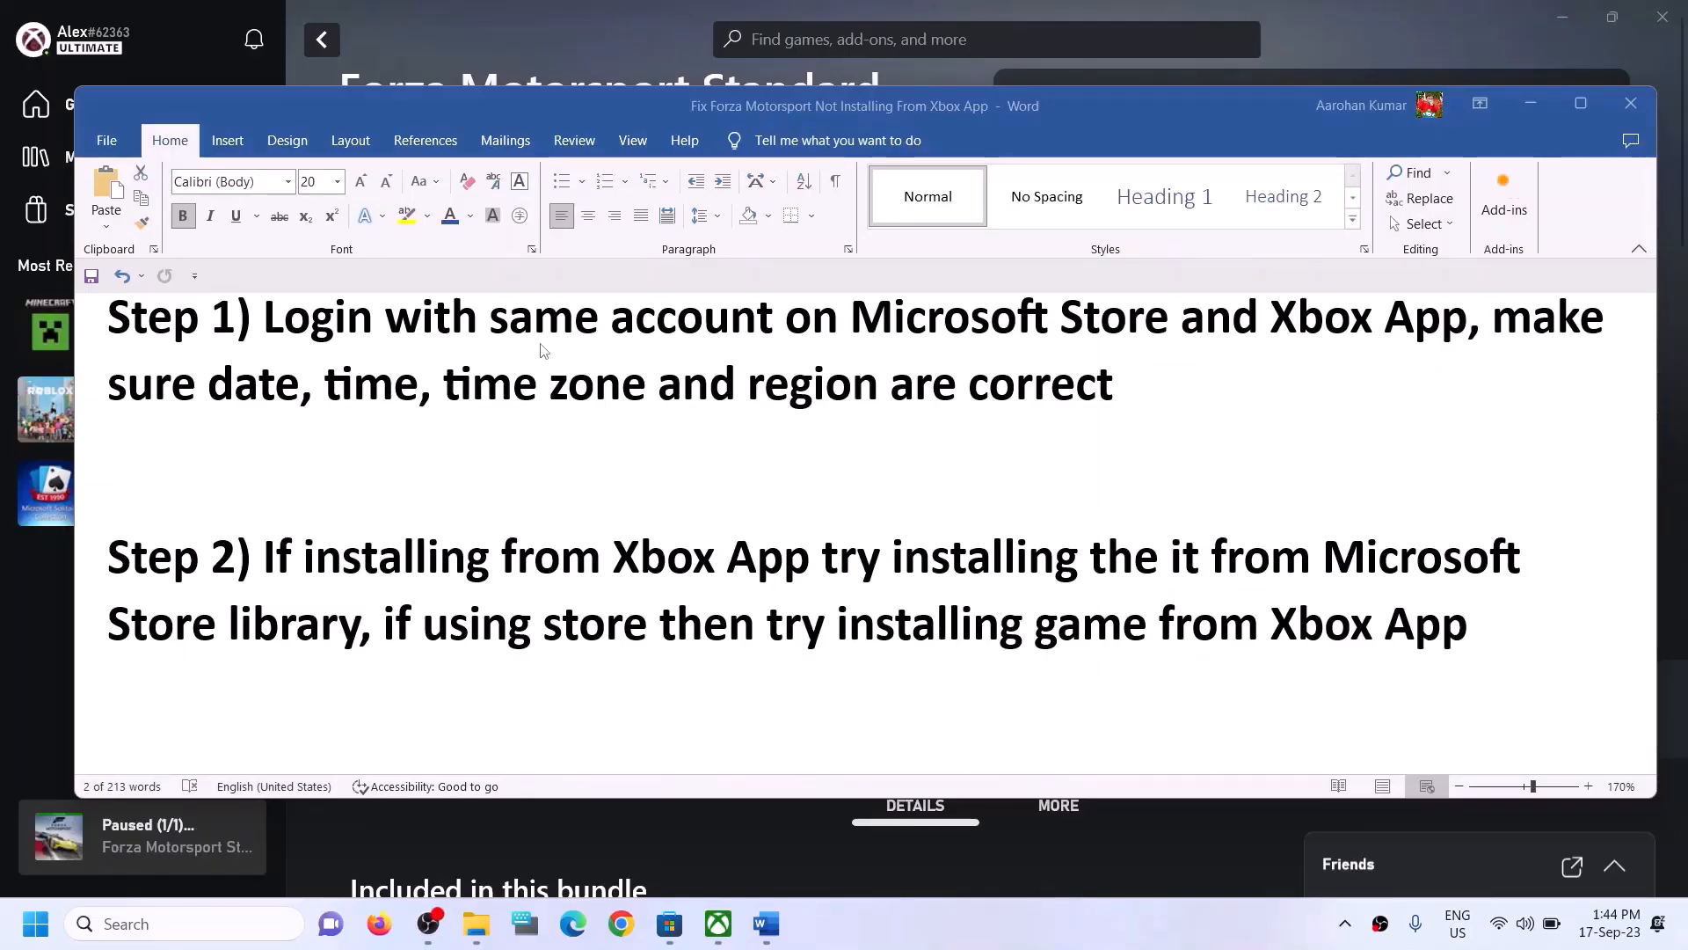
- Sign out of the current account in the Microsoft Store
left_click_drag(267, 319, 1417, 318)
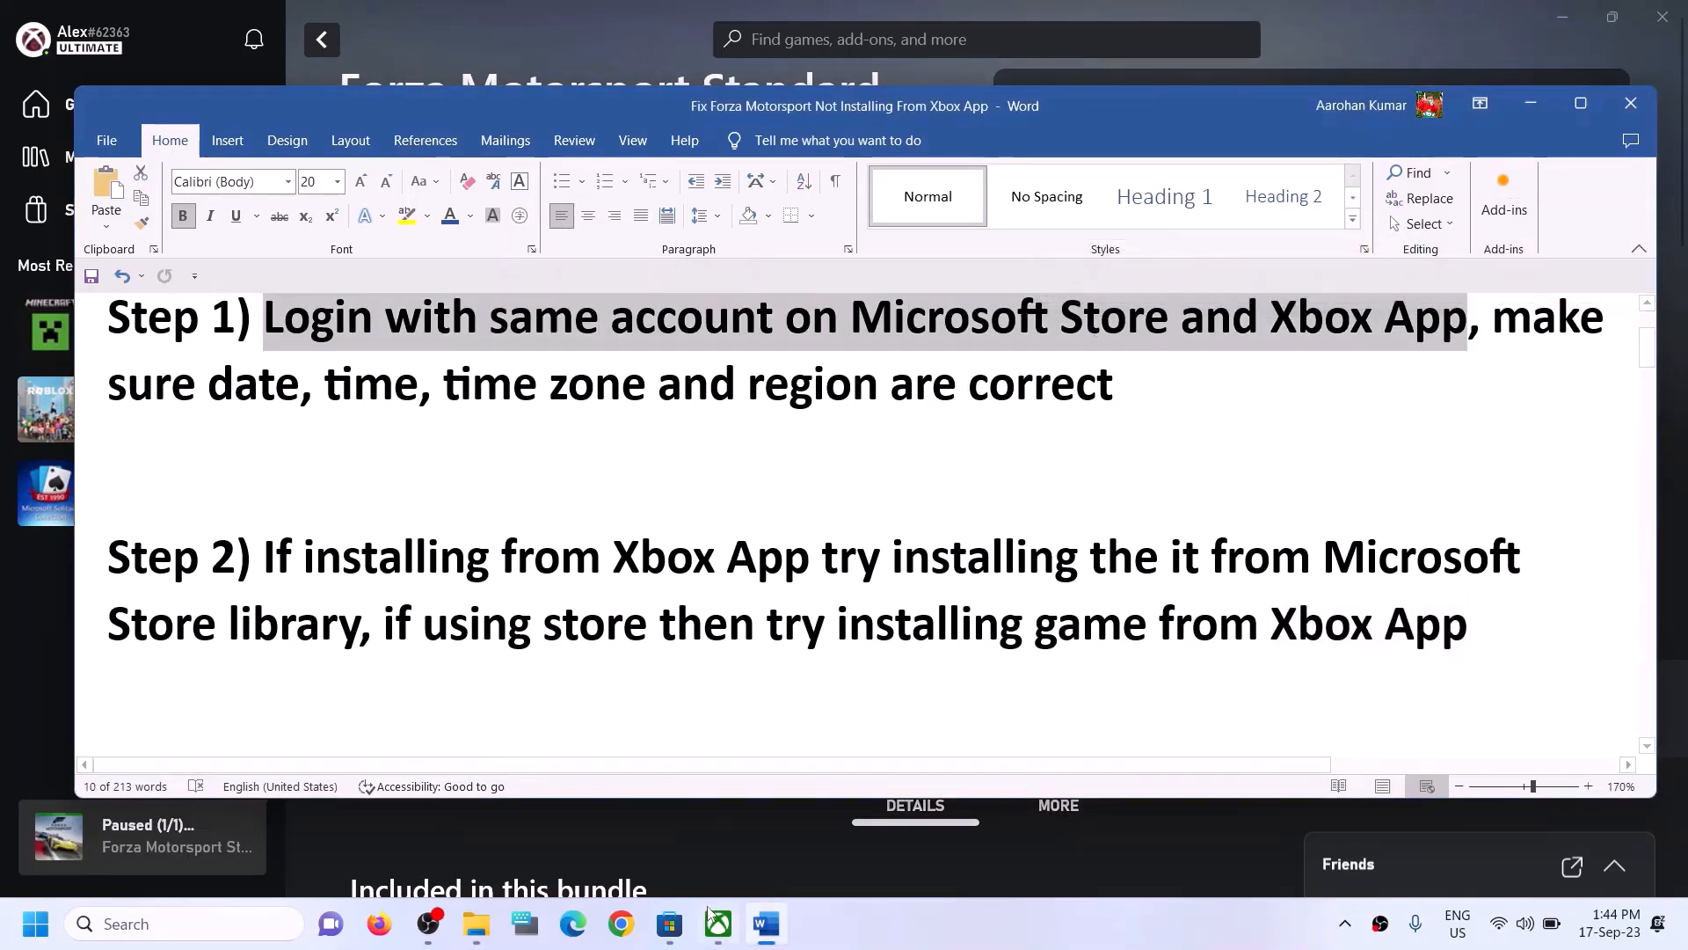
left_click(682, 932)
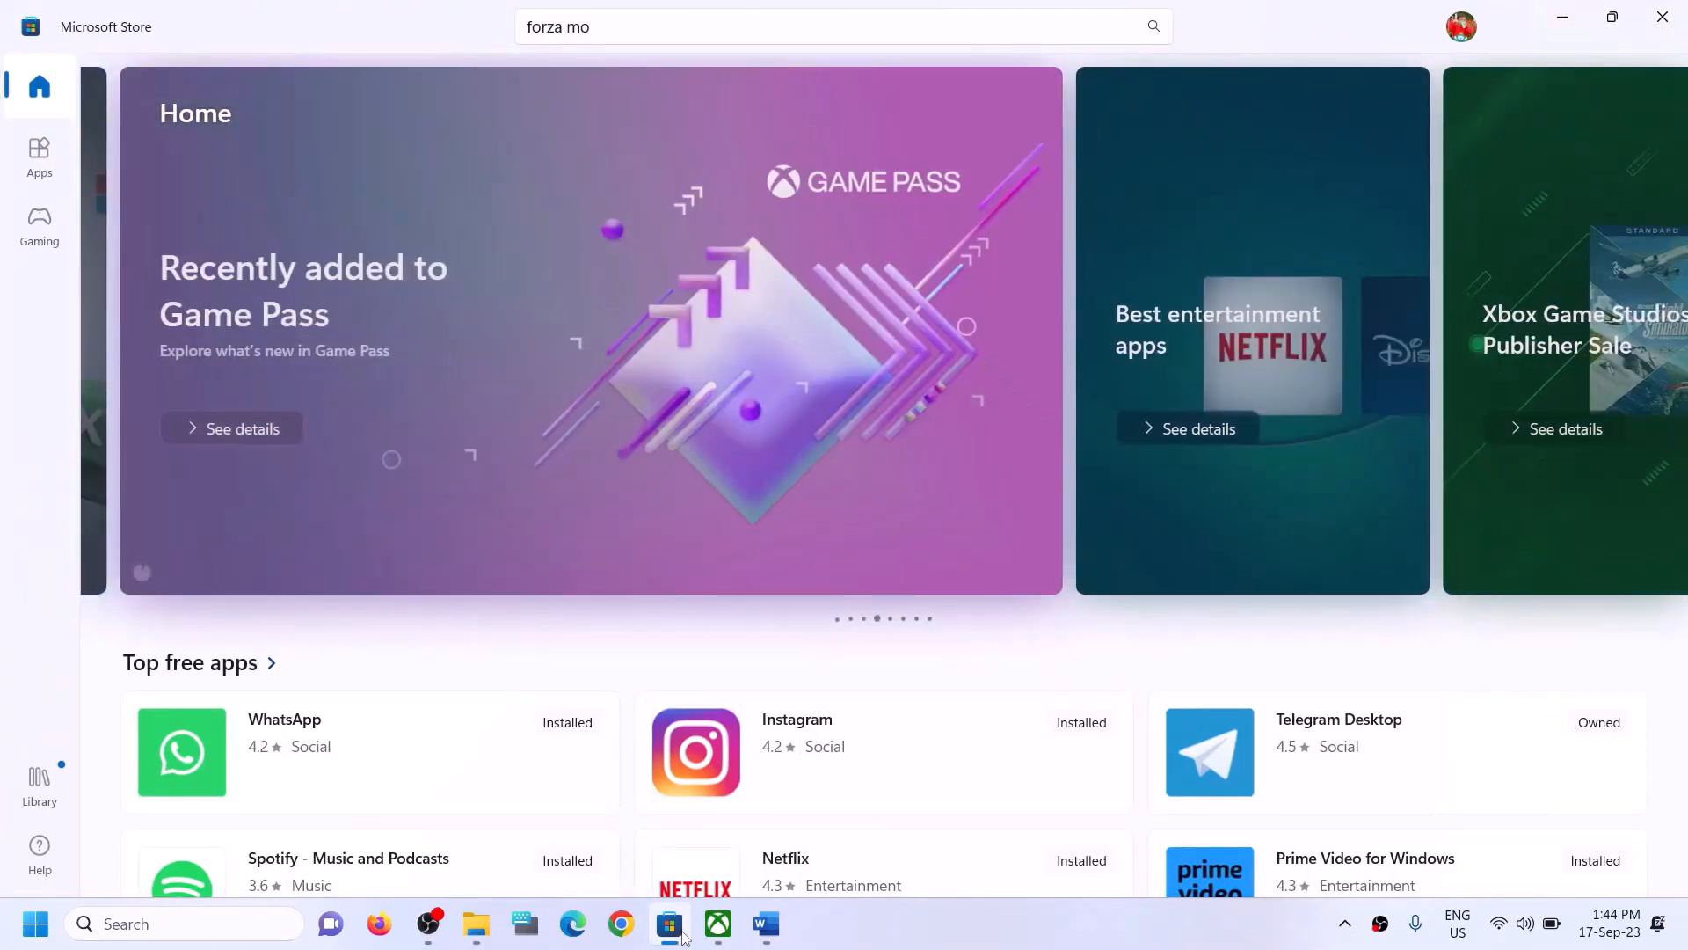
left_click(1462, 28)
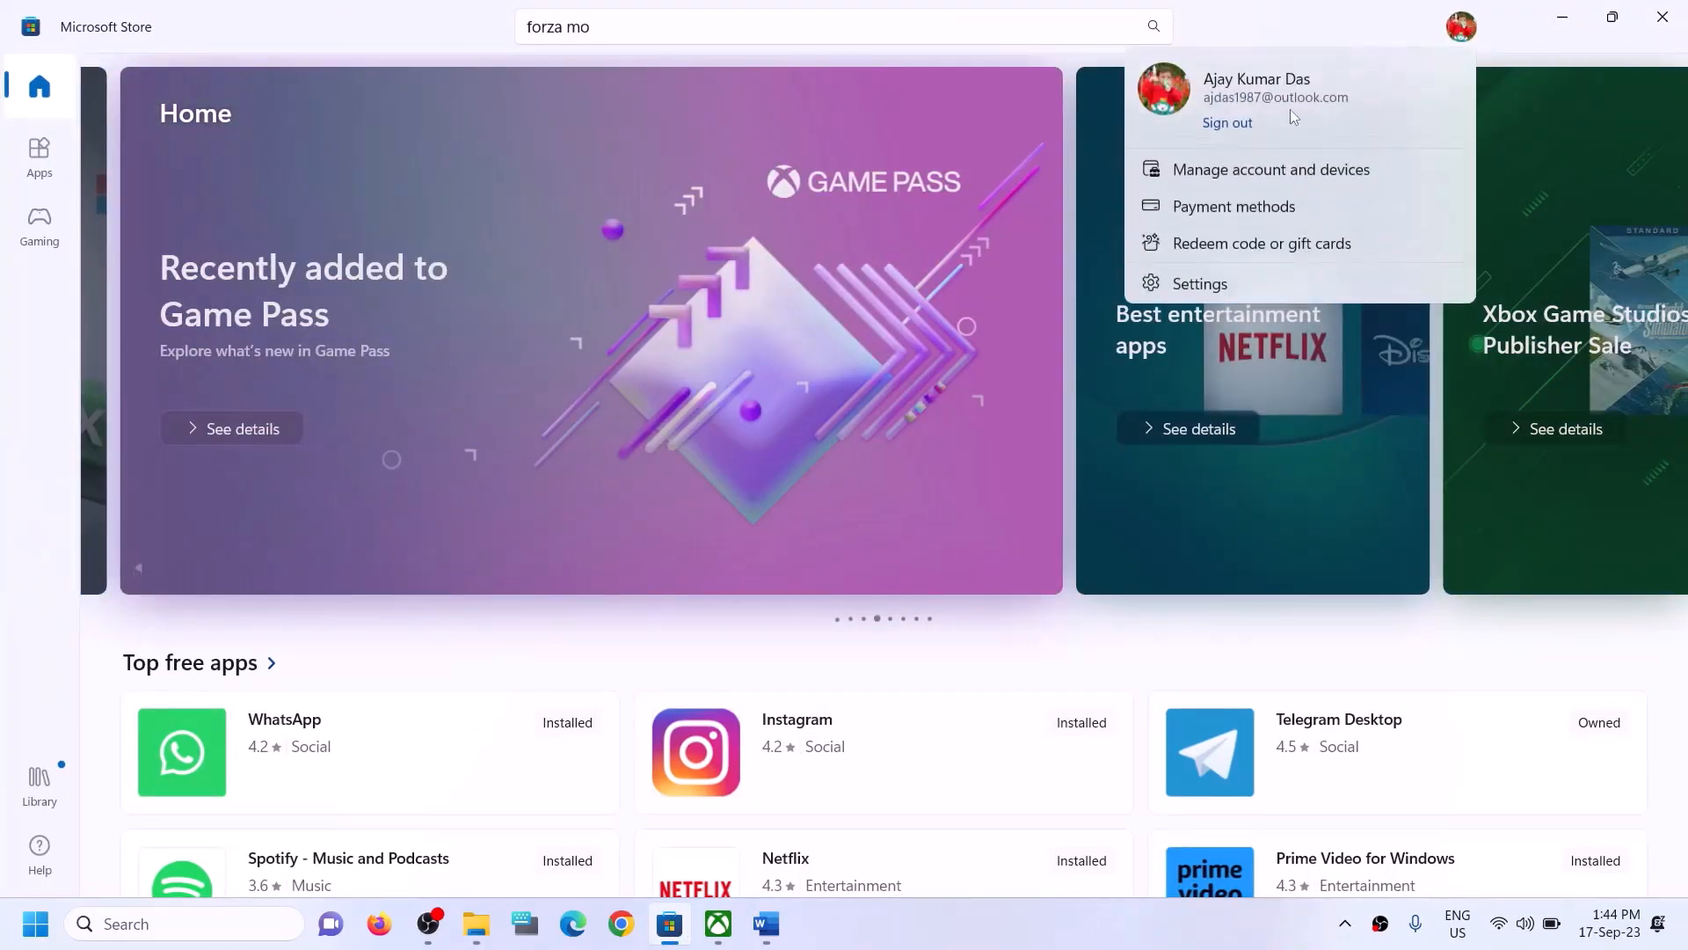
left_click(1242, 124)
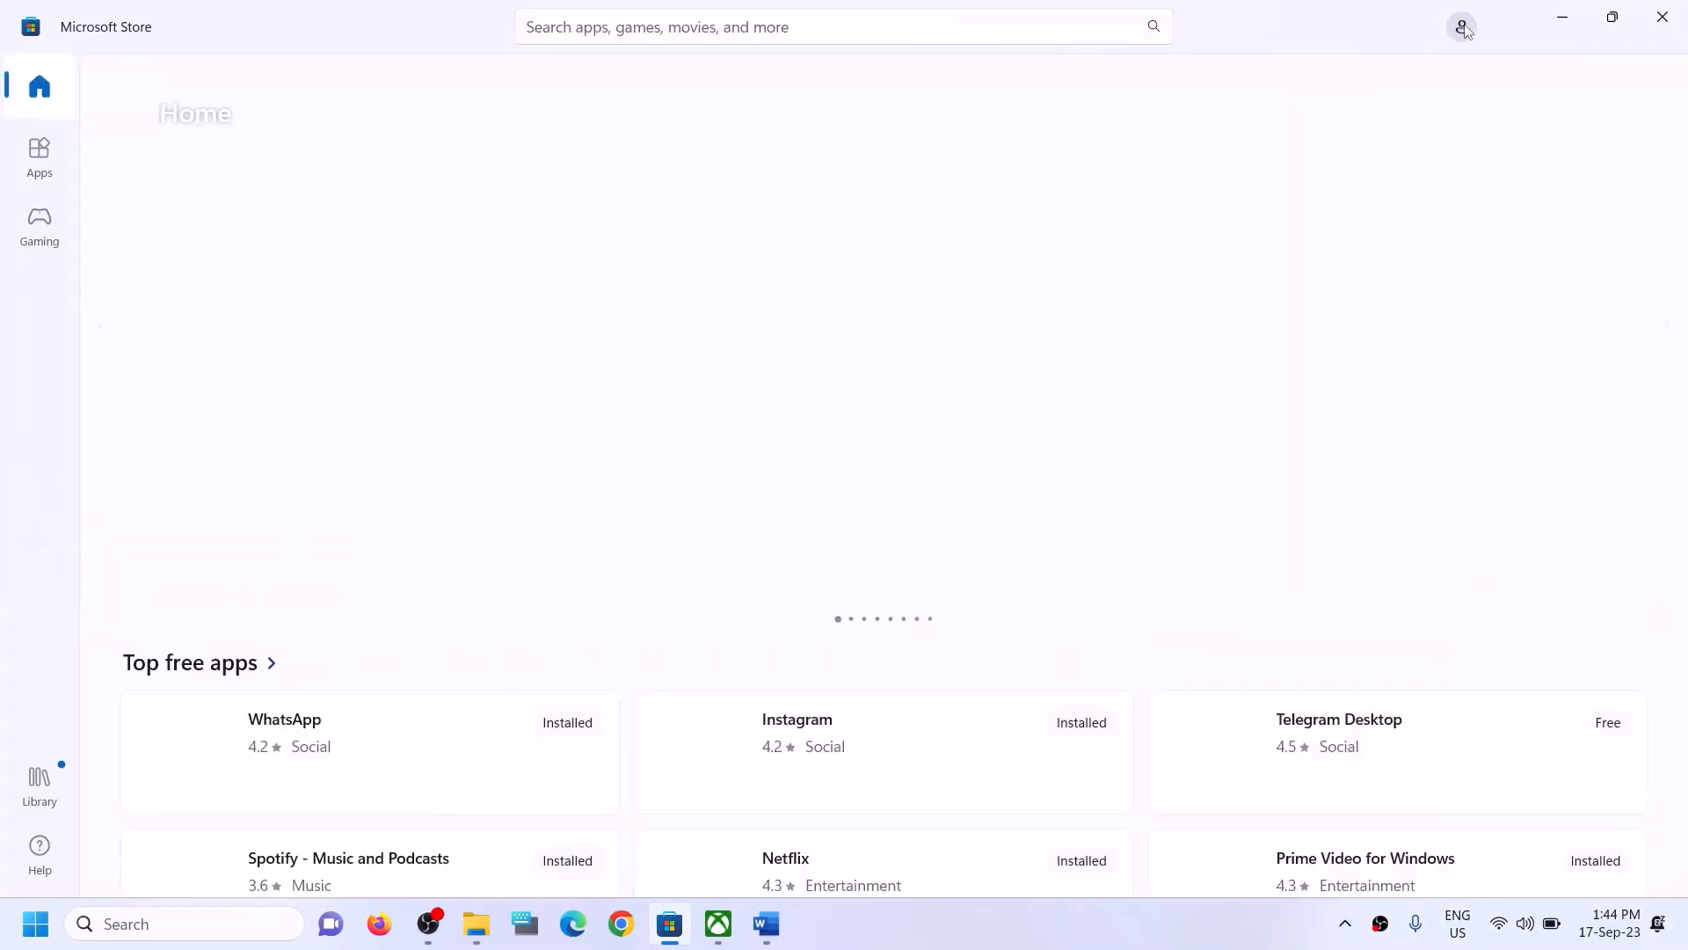
- Sign back in to the Microsoft Store with the second listed Microsoft account and enter its PIN
left_click(1464, 29)
left_click(1242, 65)
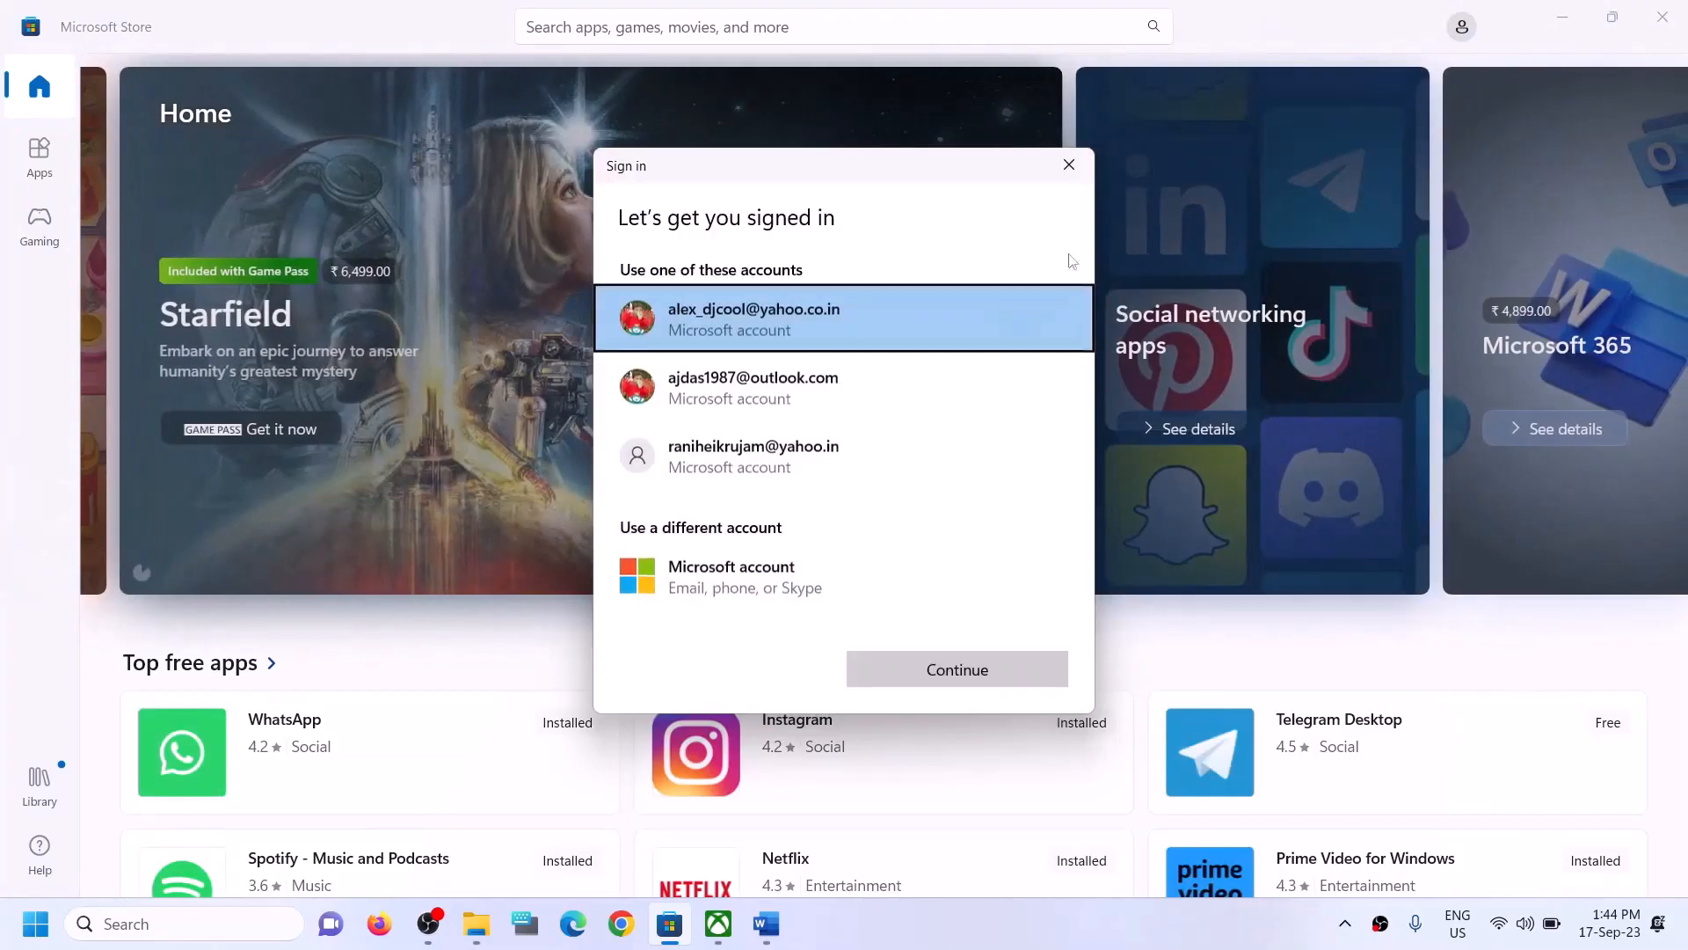
left_click(767, 400)
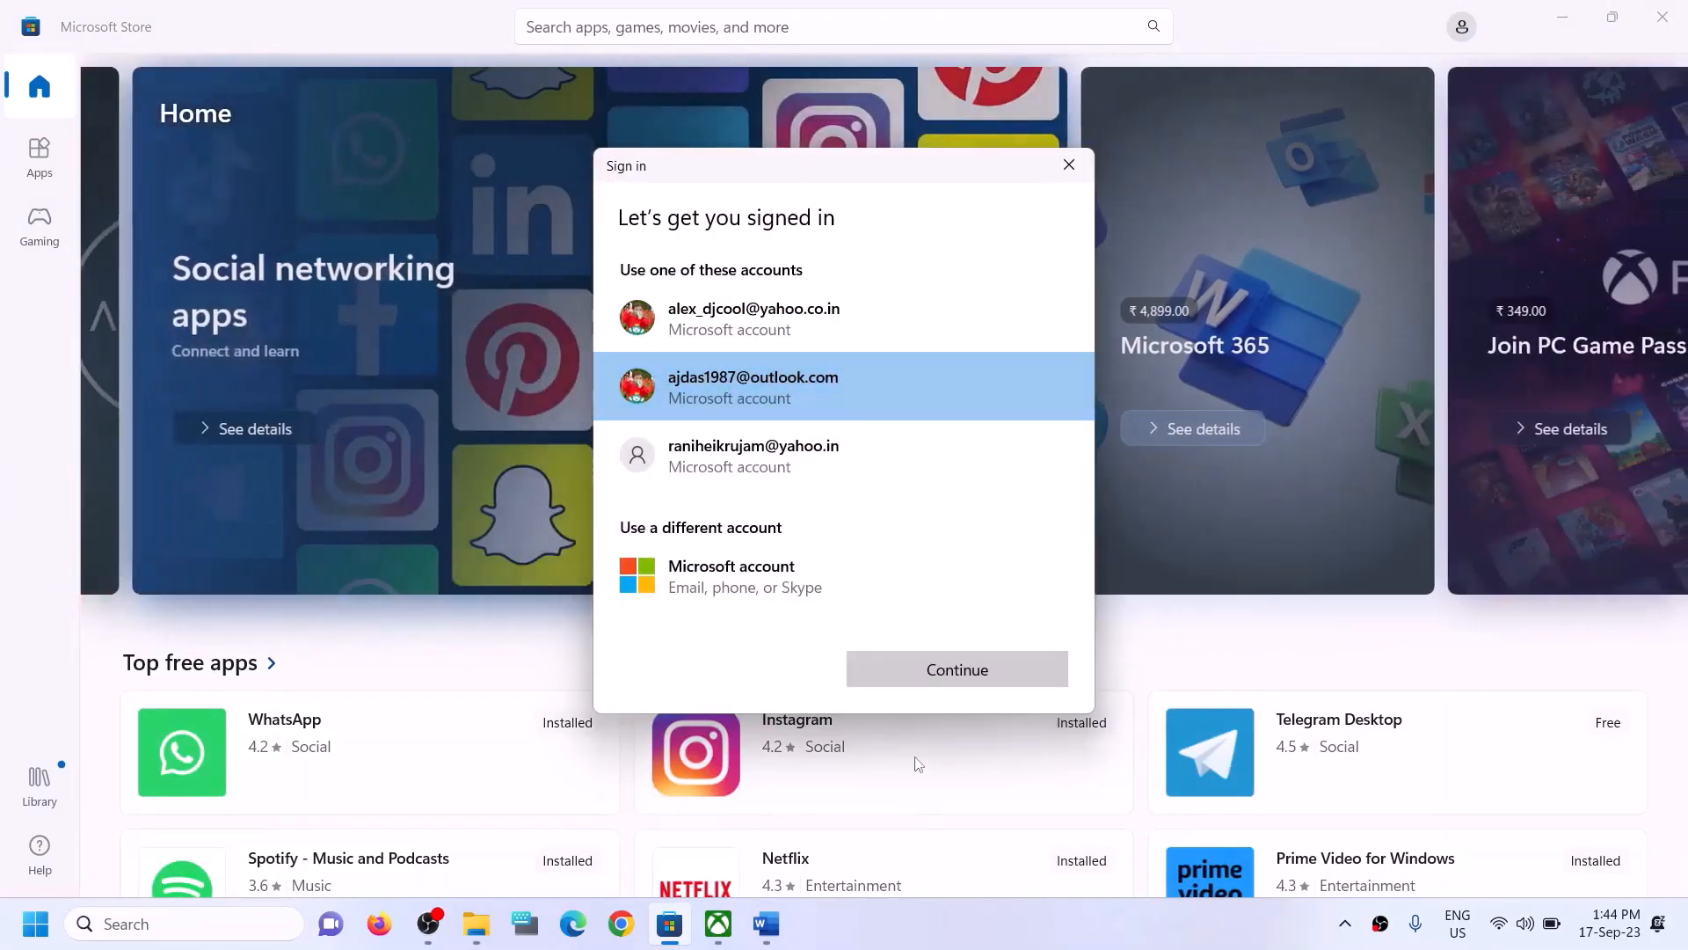
left_click(906, 669)
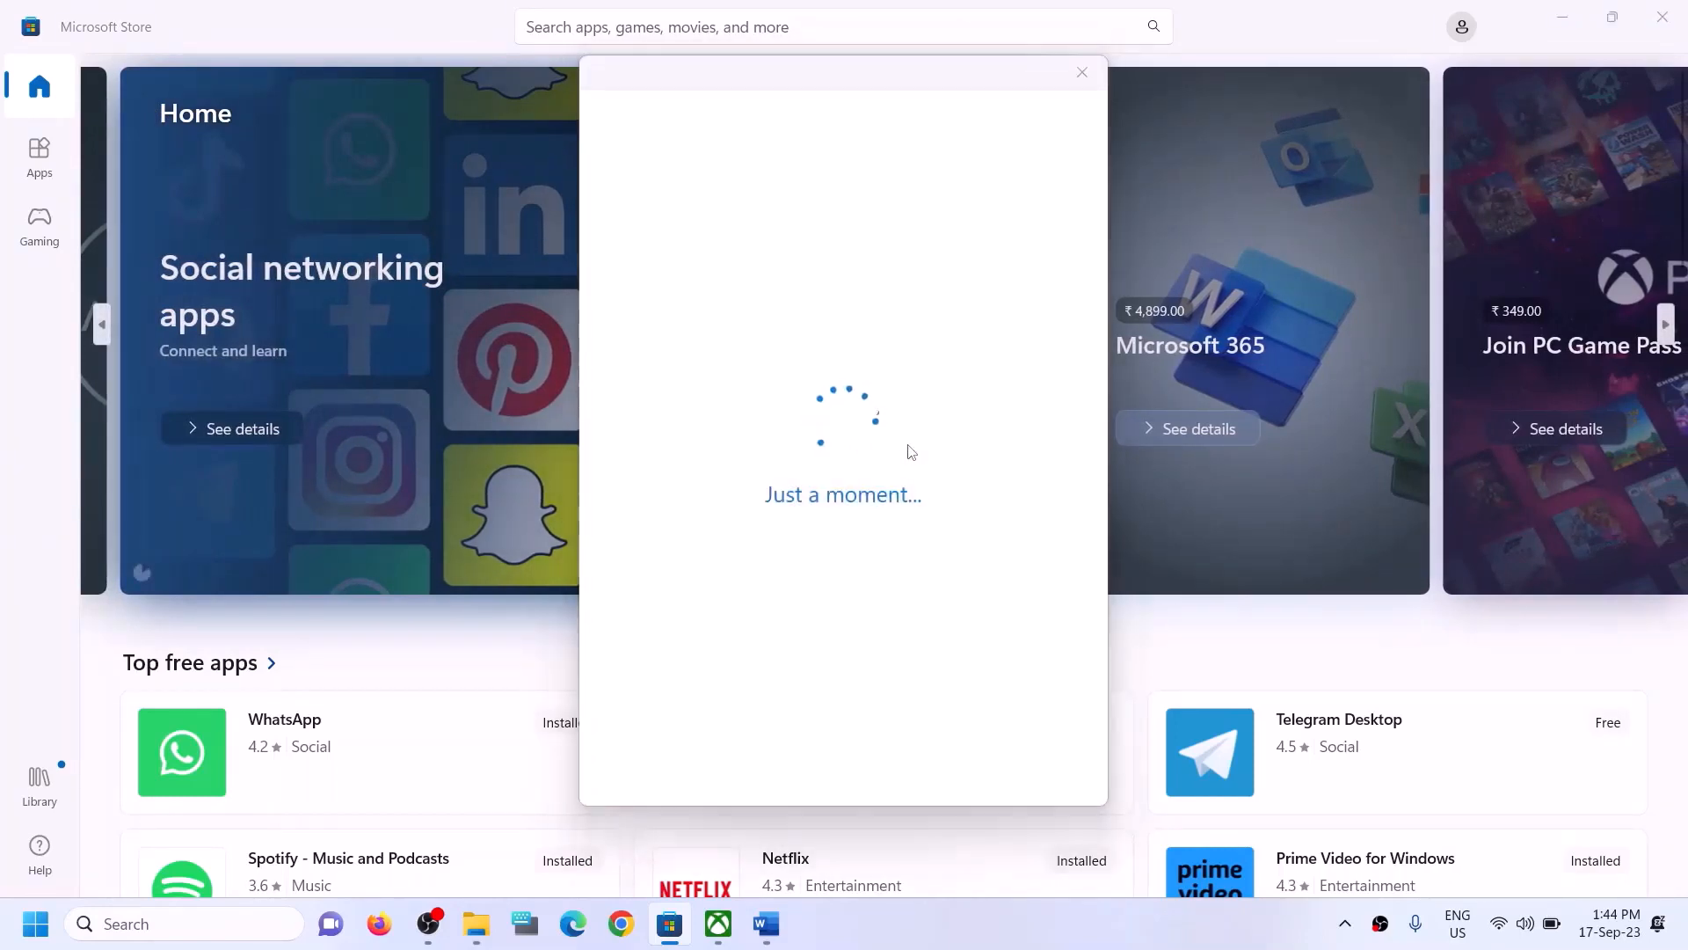
type("•••")
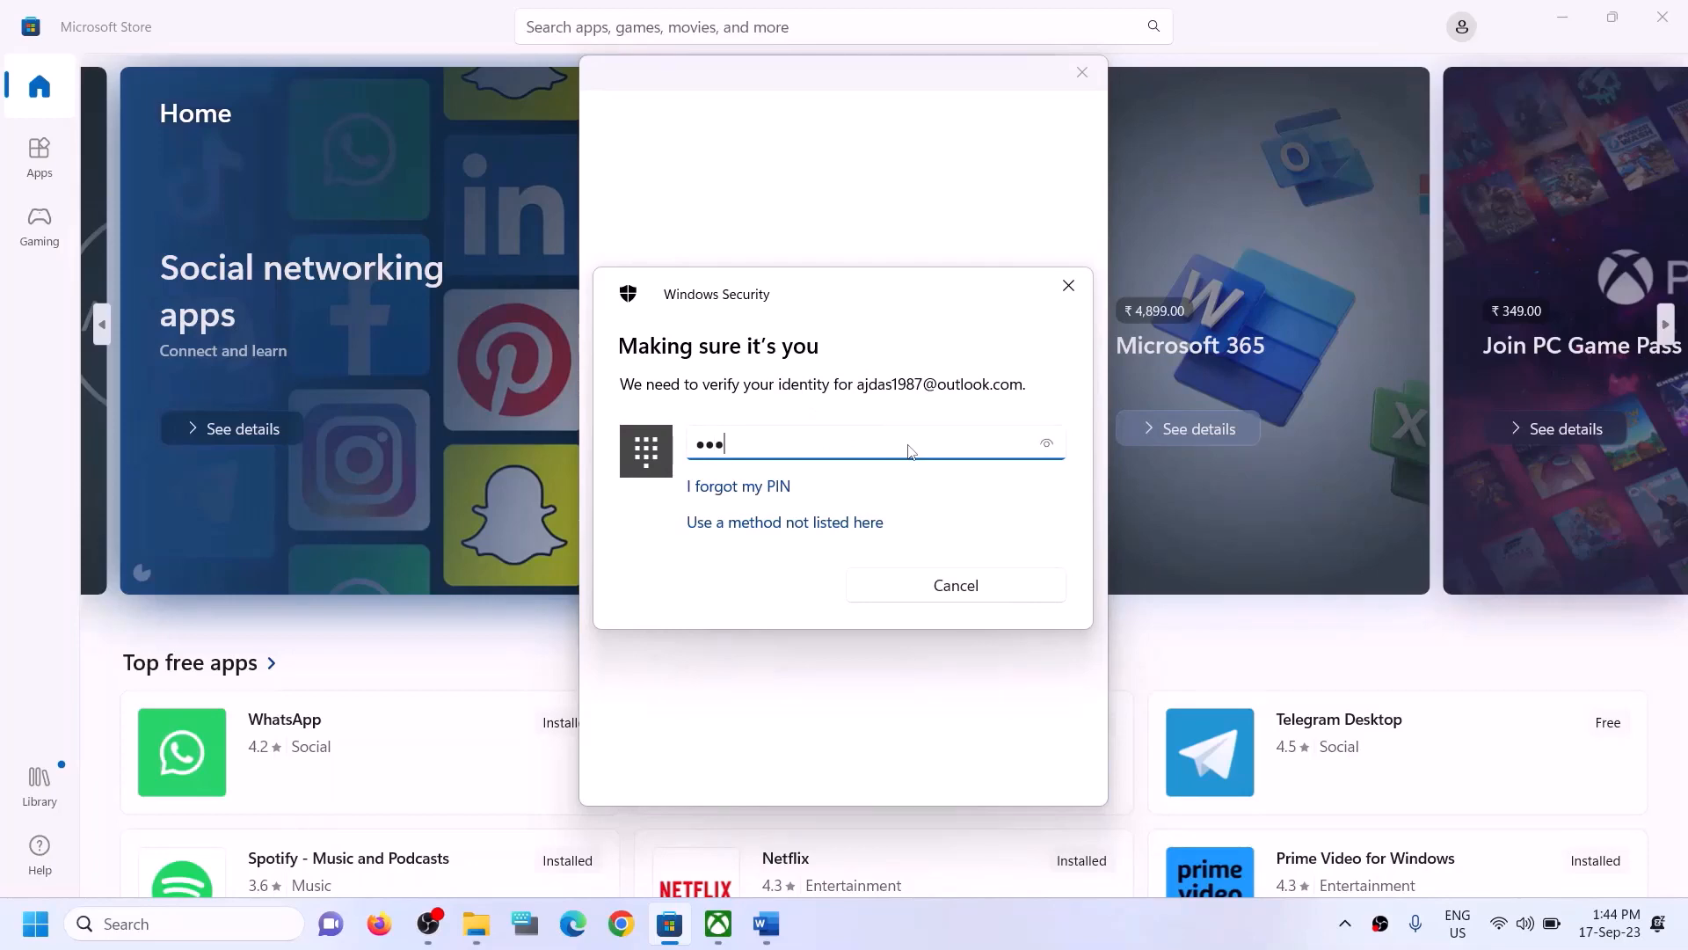
type("•")
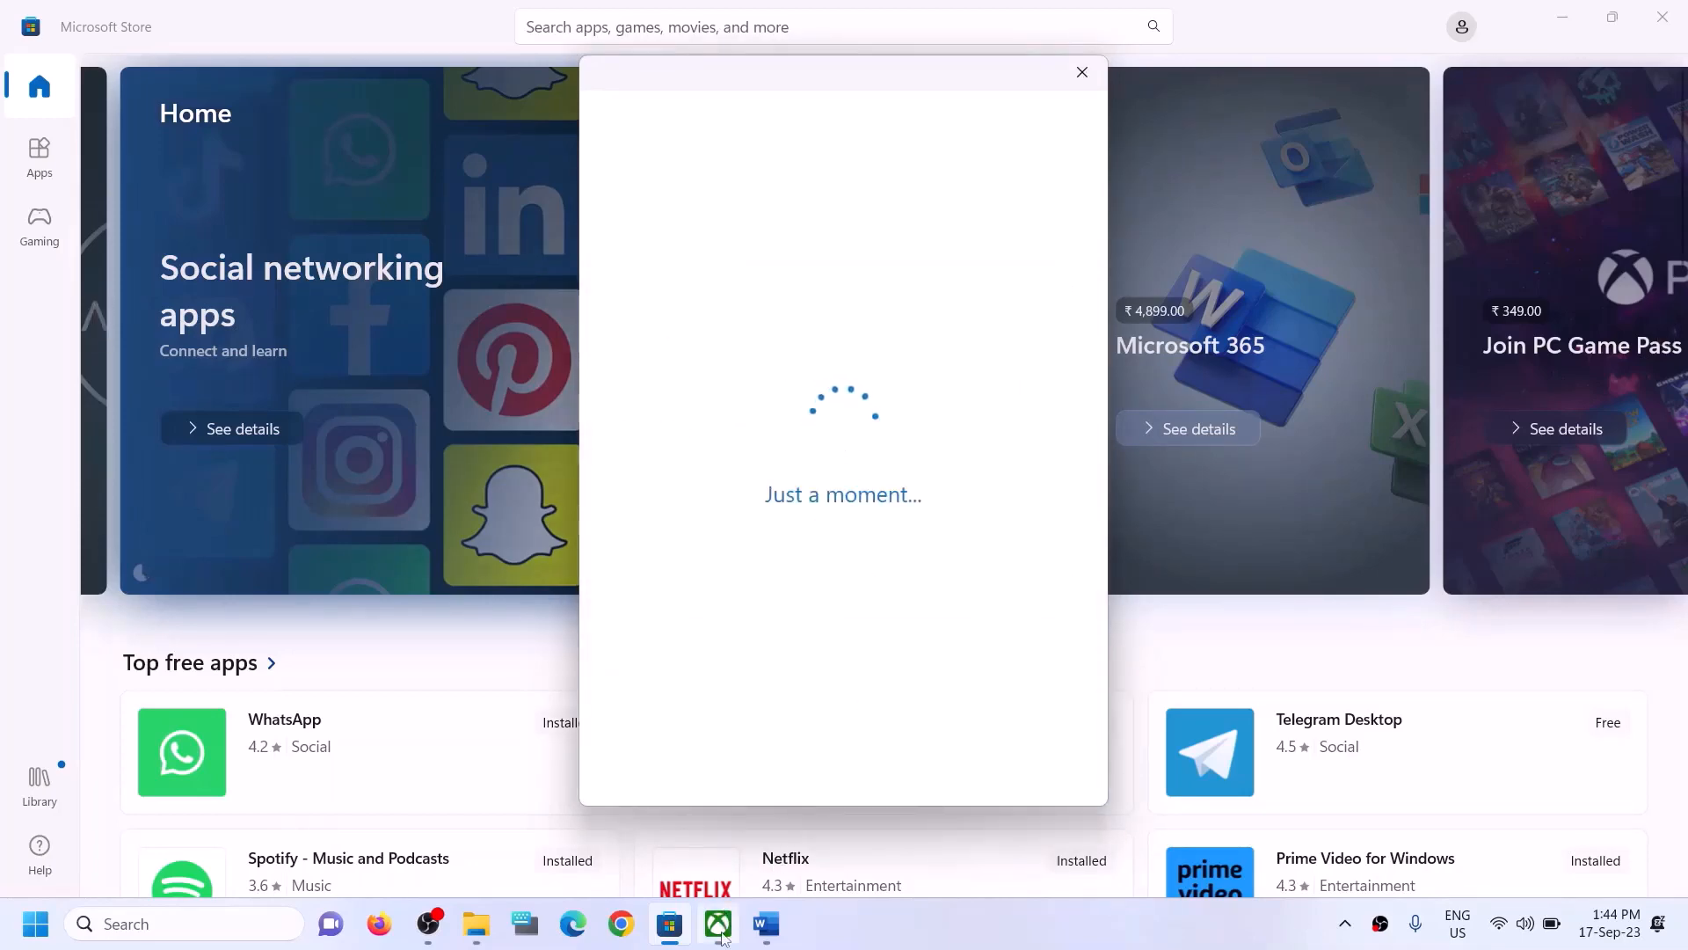
- Switch to the Xbox app and sign out of its current account
left_click(719, 924)
left_click(94, 47)
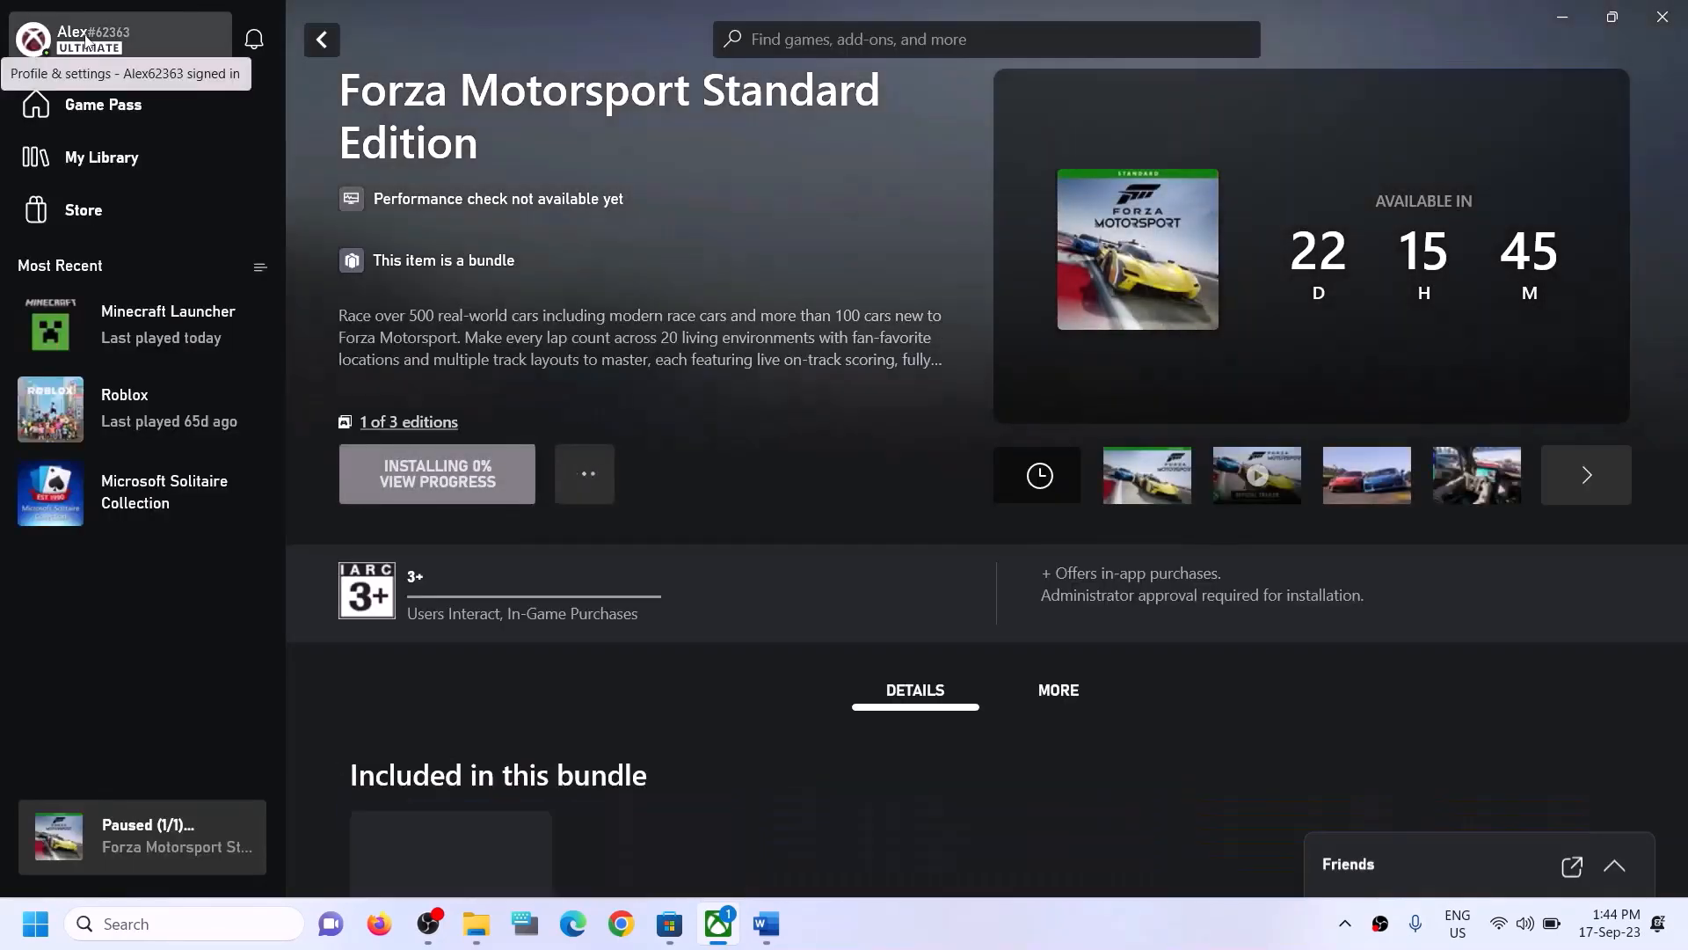
left_click(87, 38)
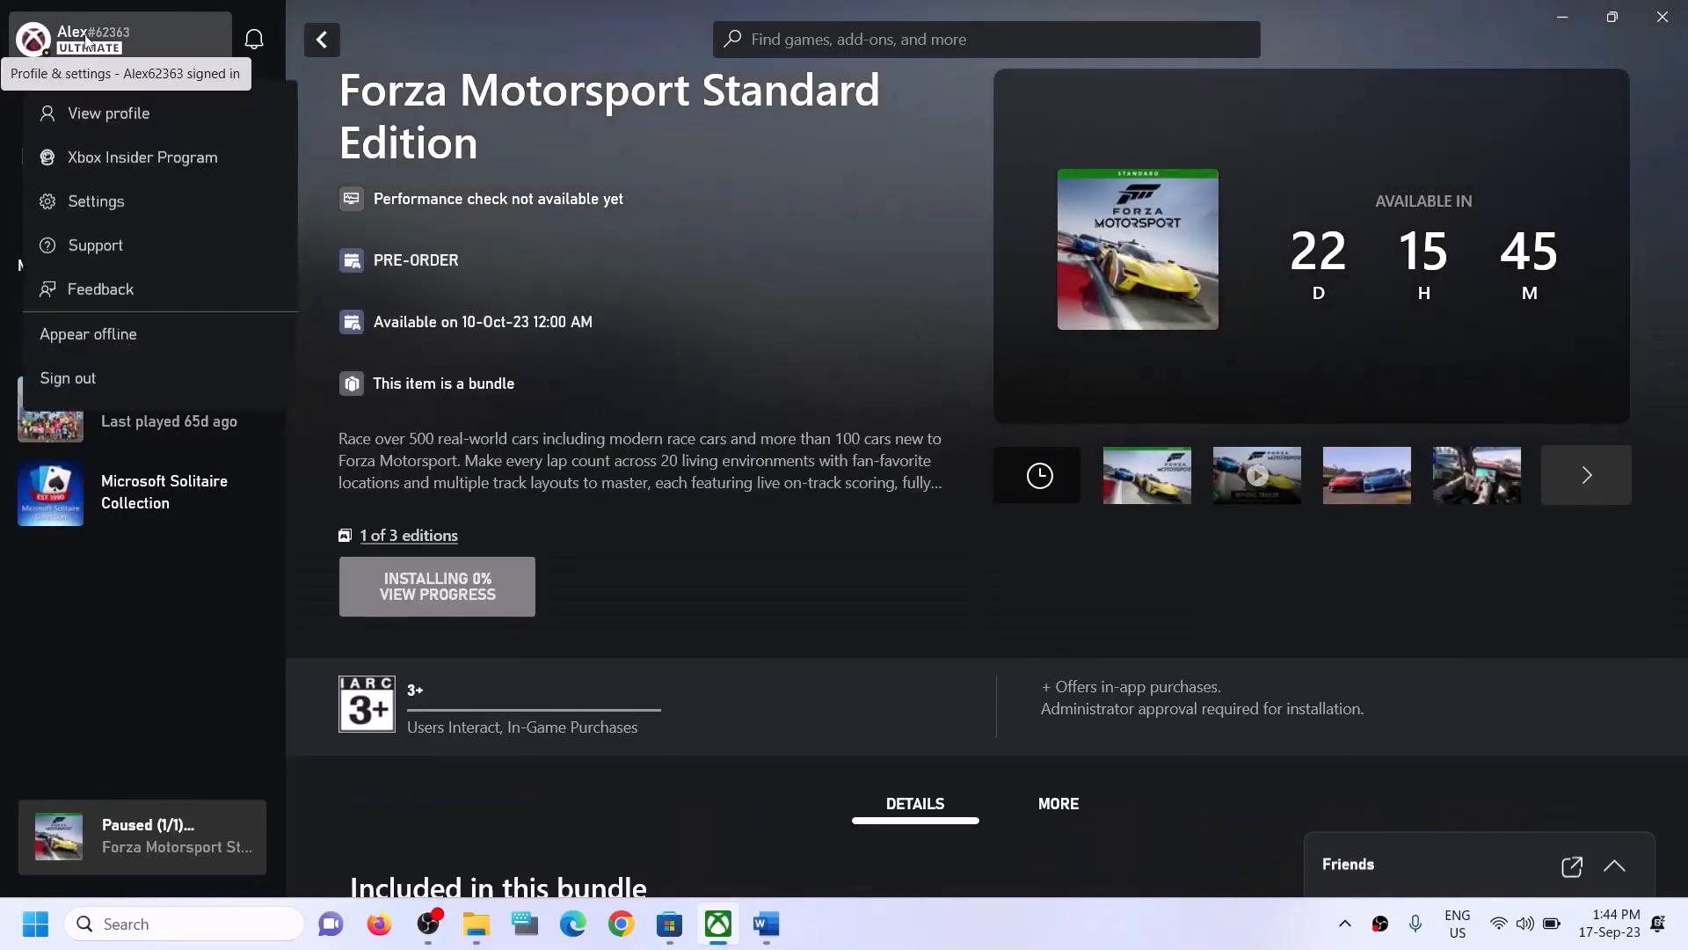
left_click(62, 382)
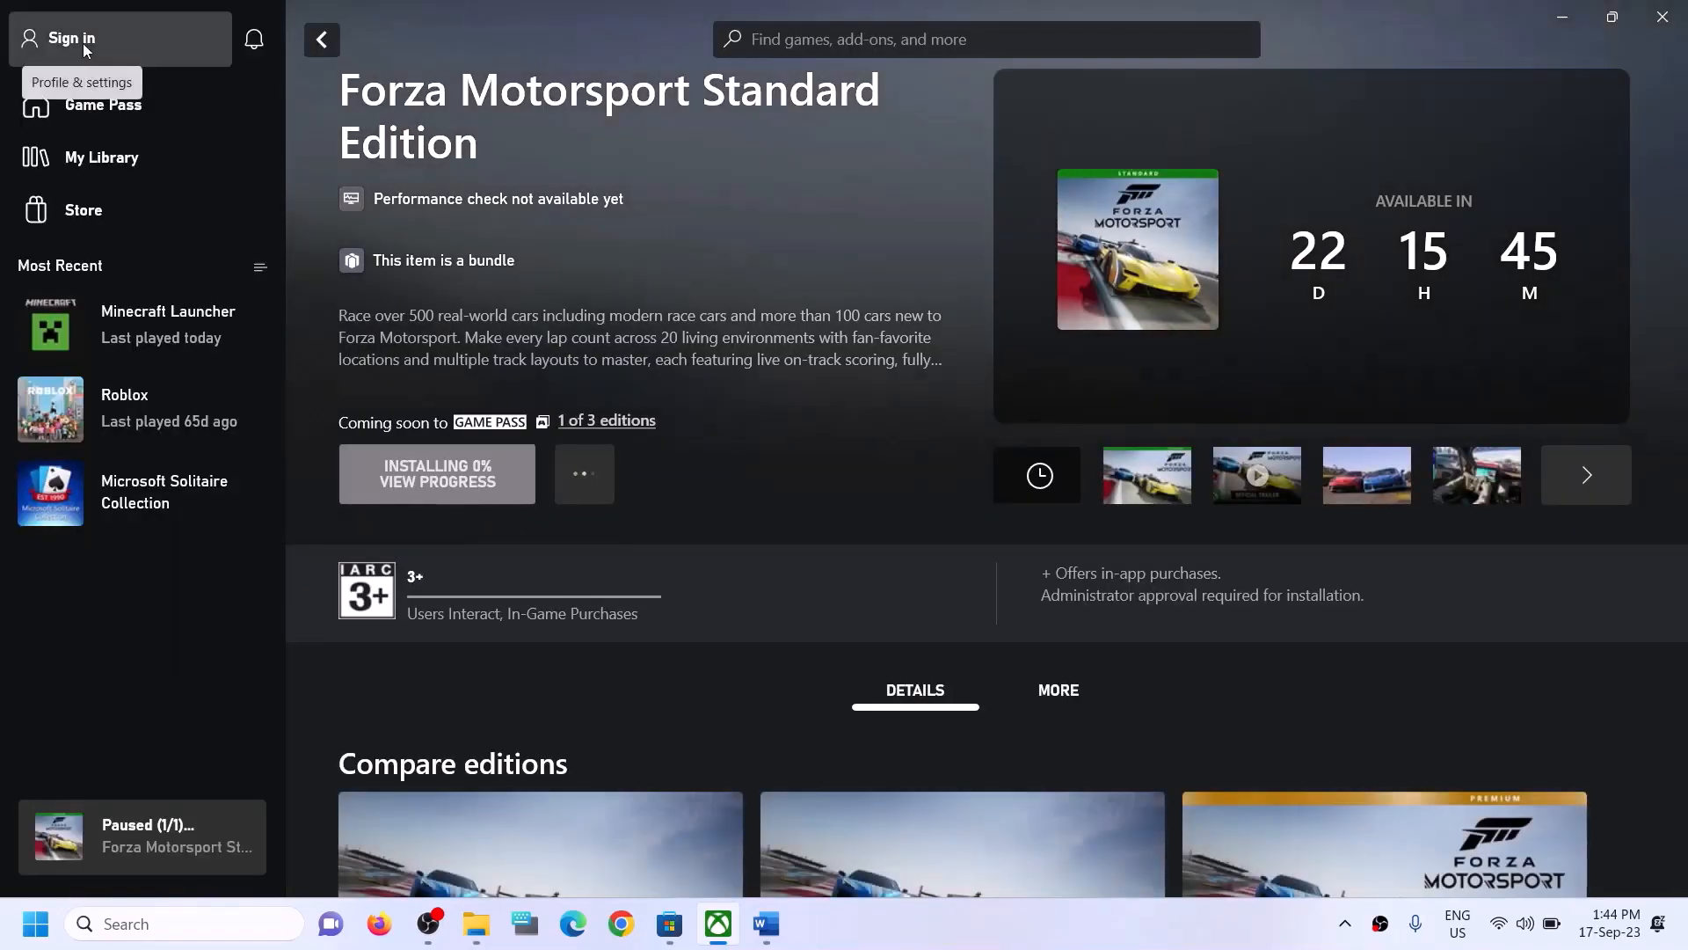
- Sign in to the Xbox app with the second listed Microsoft account, matching the Microsoft Store account
left_click(83, 44)
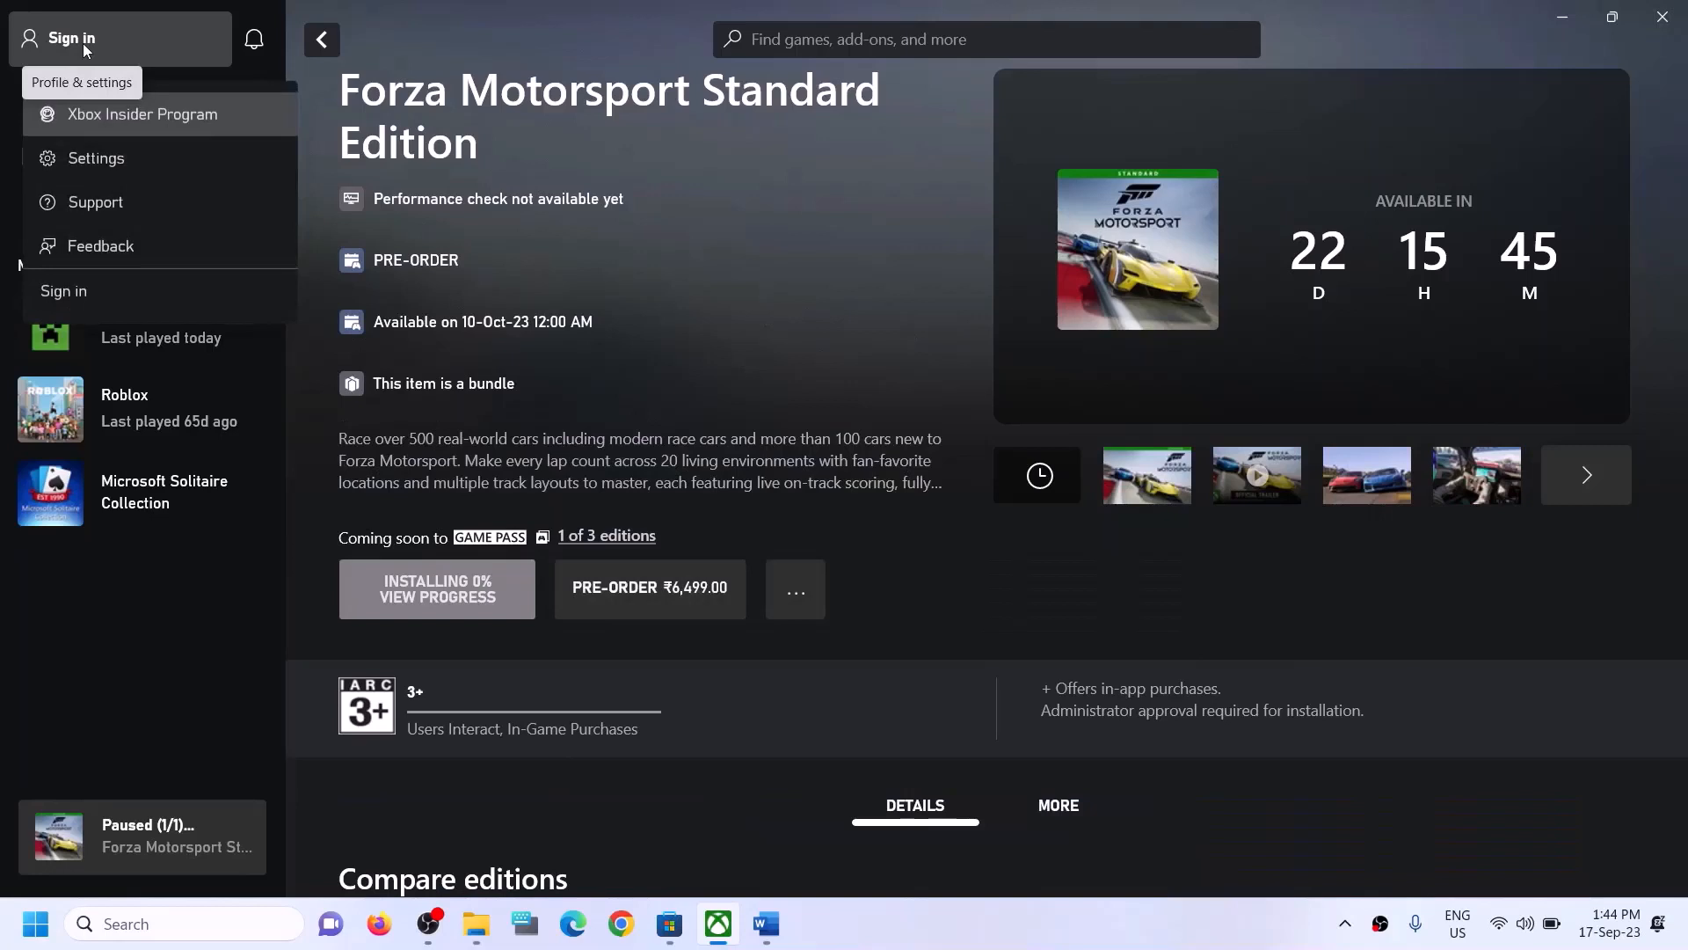
left_click(60, 294)
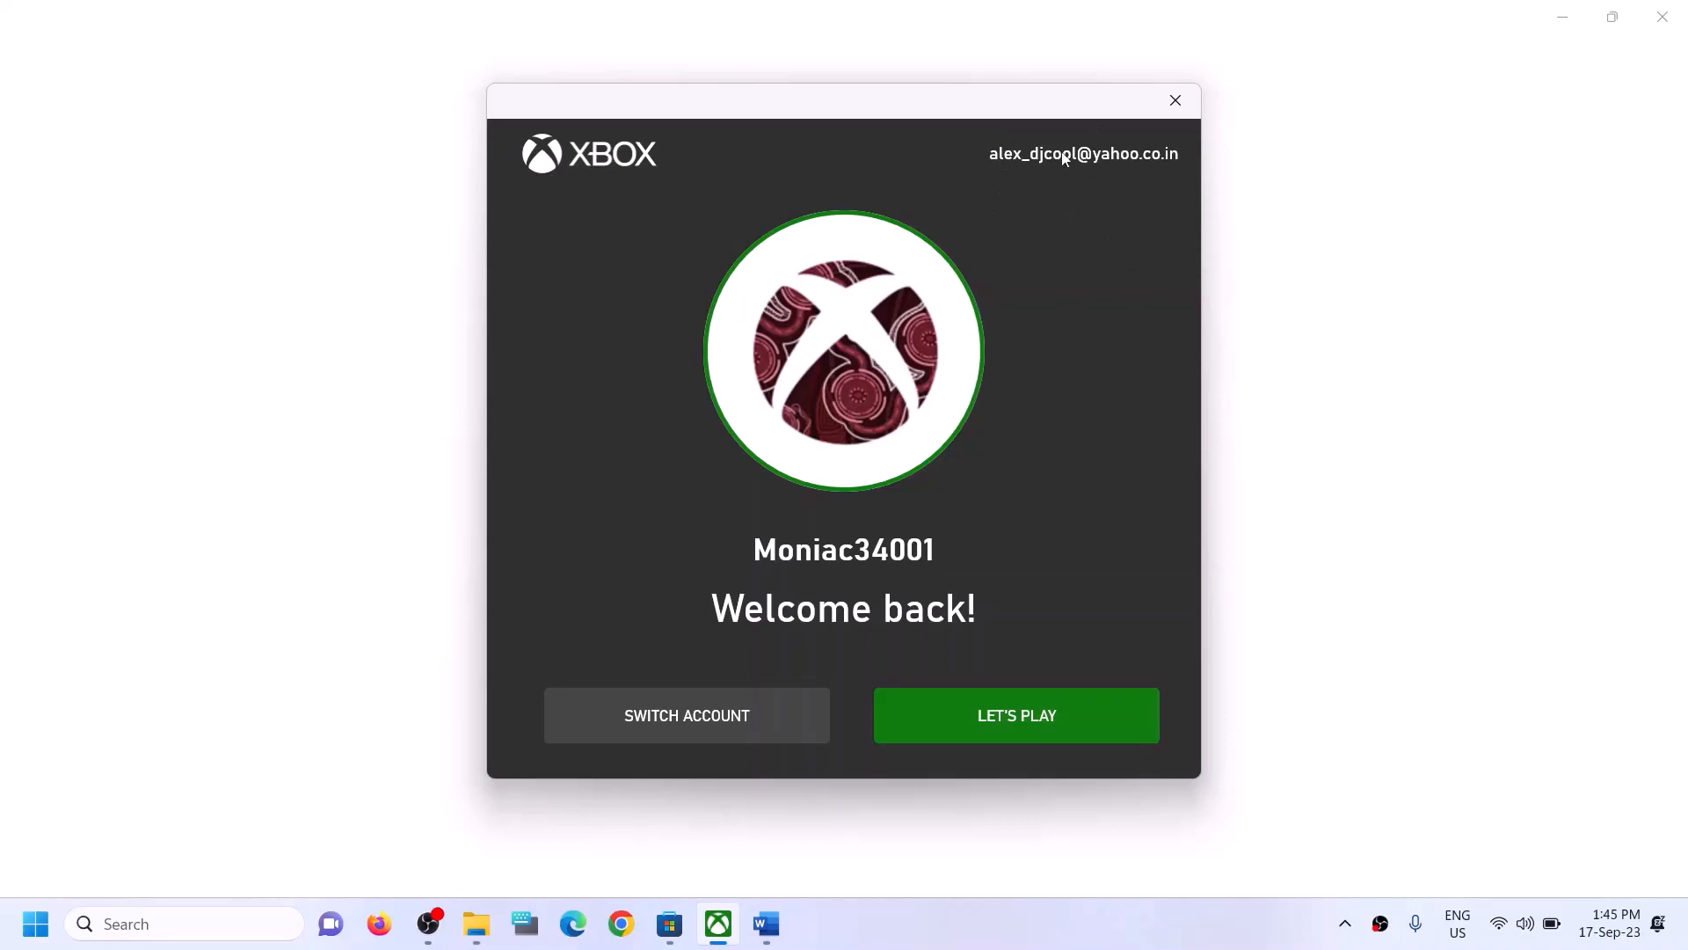
left_click(672, 714)
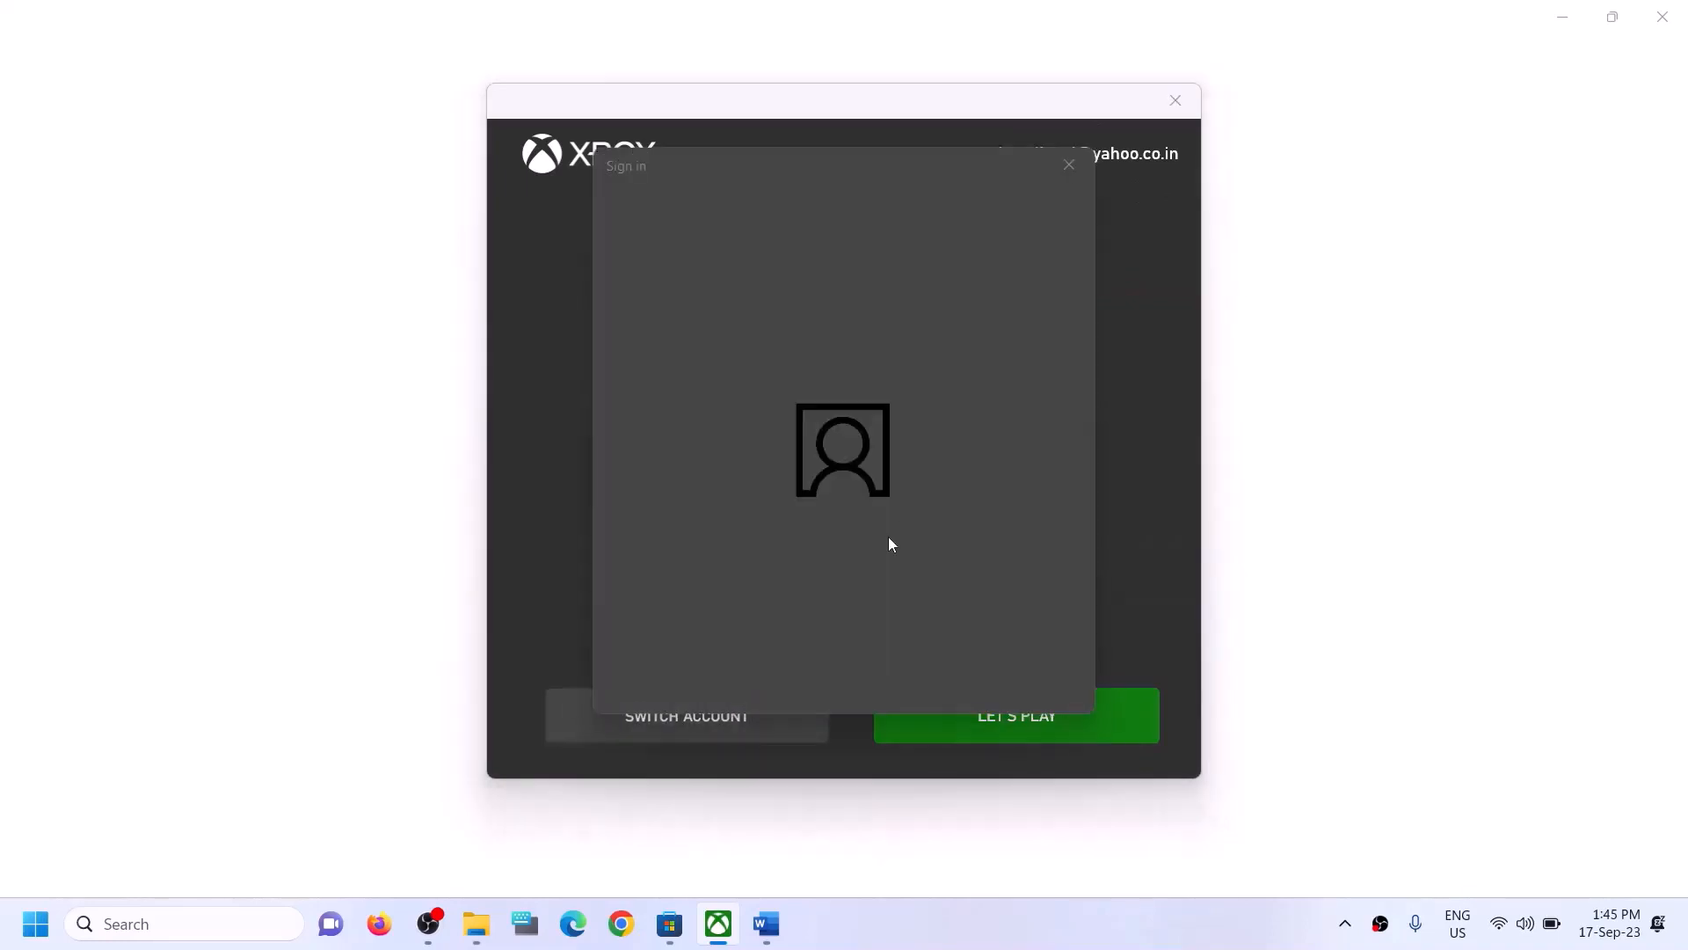
left_click(723, 387)
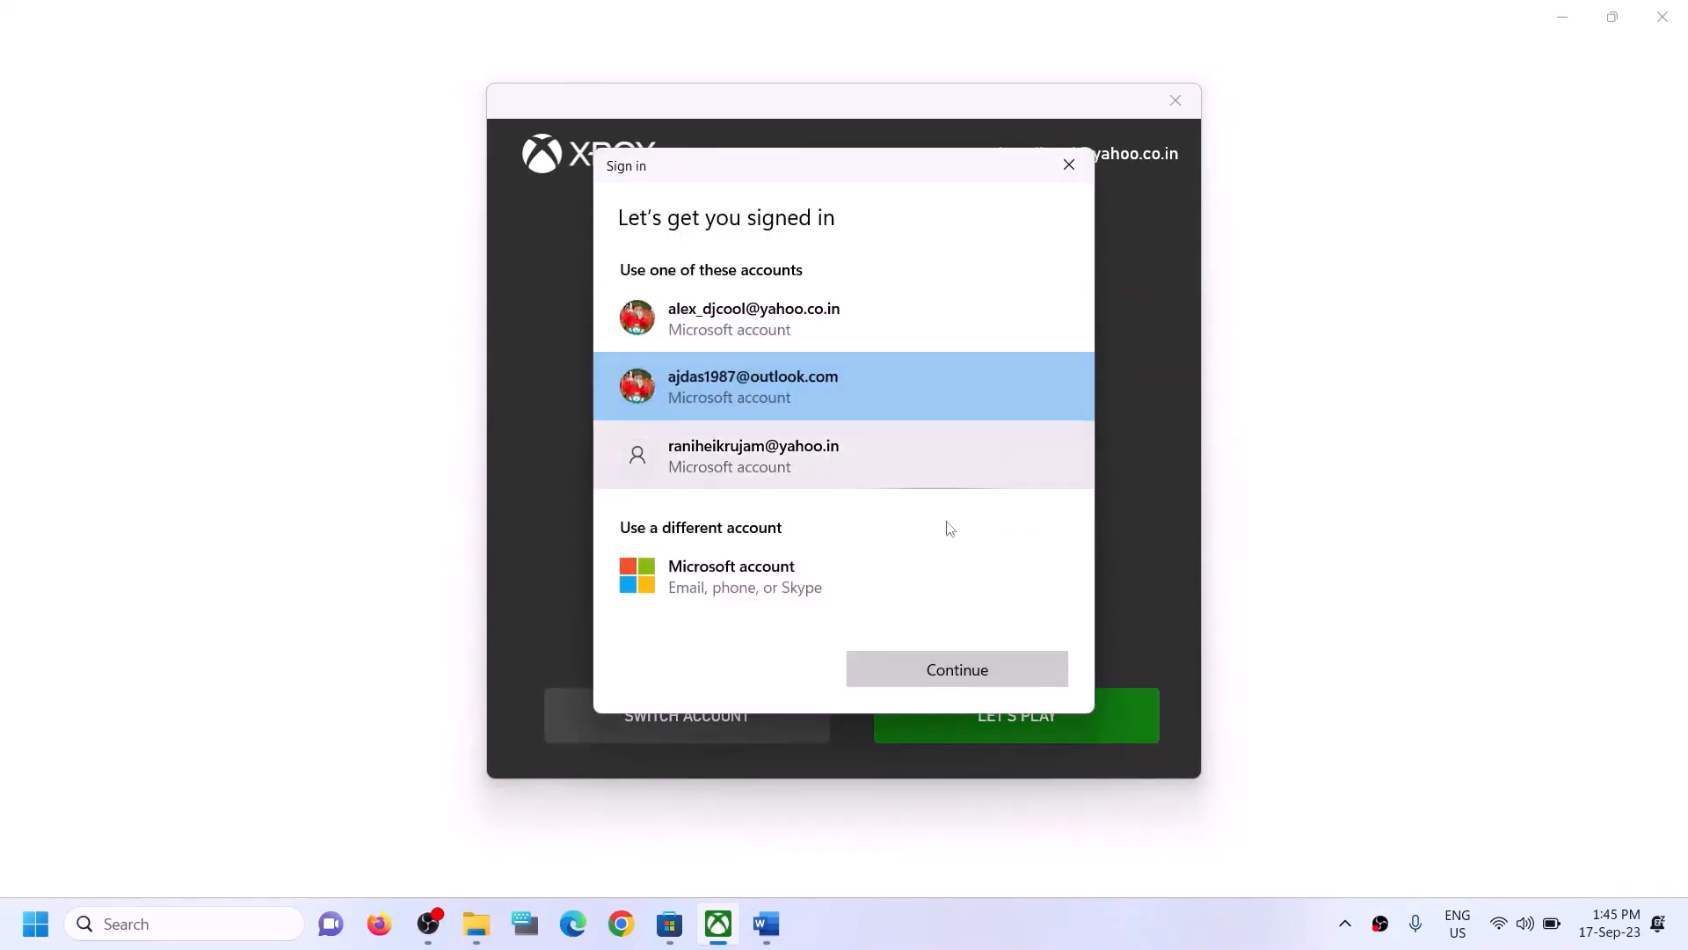
left_click(971, 680)
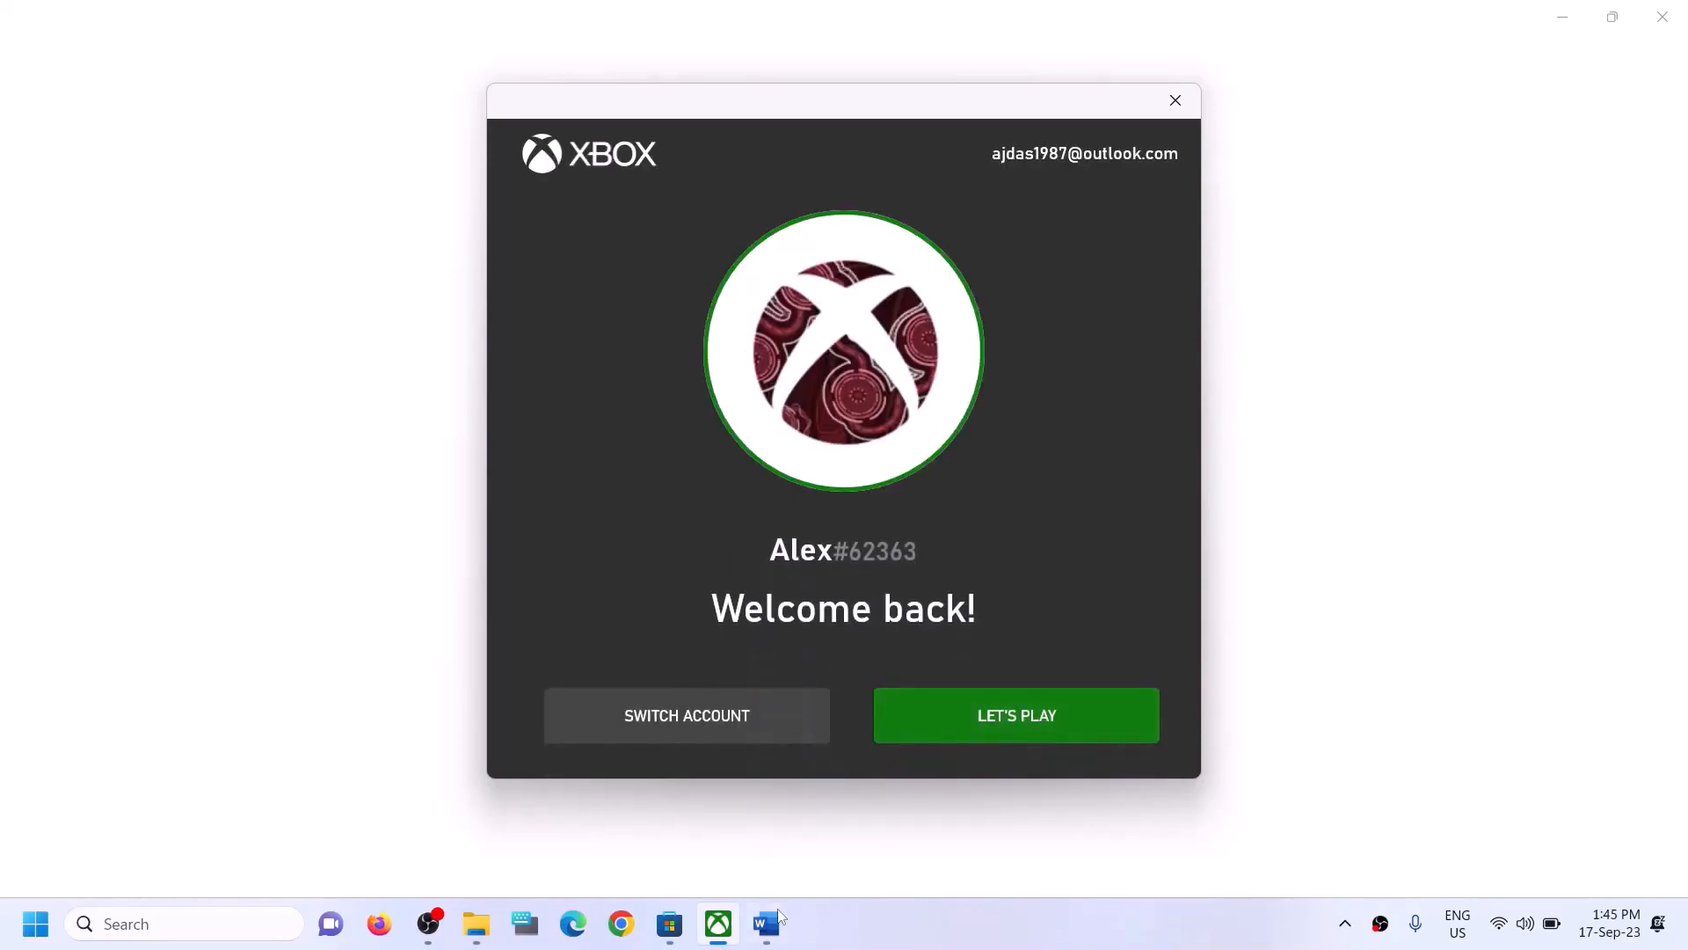
left_click(950, 740)
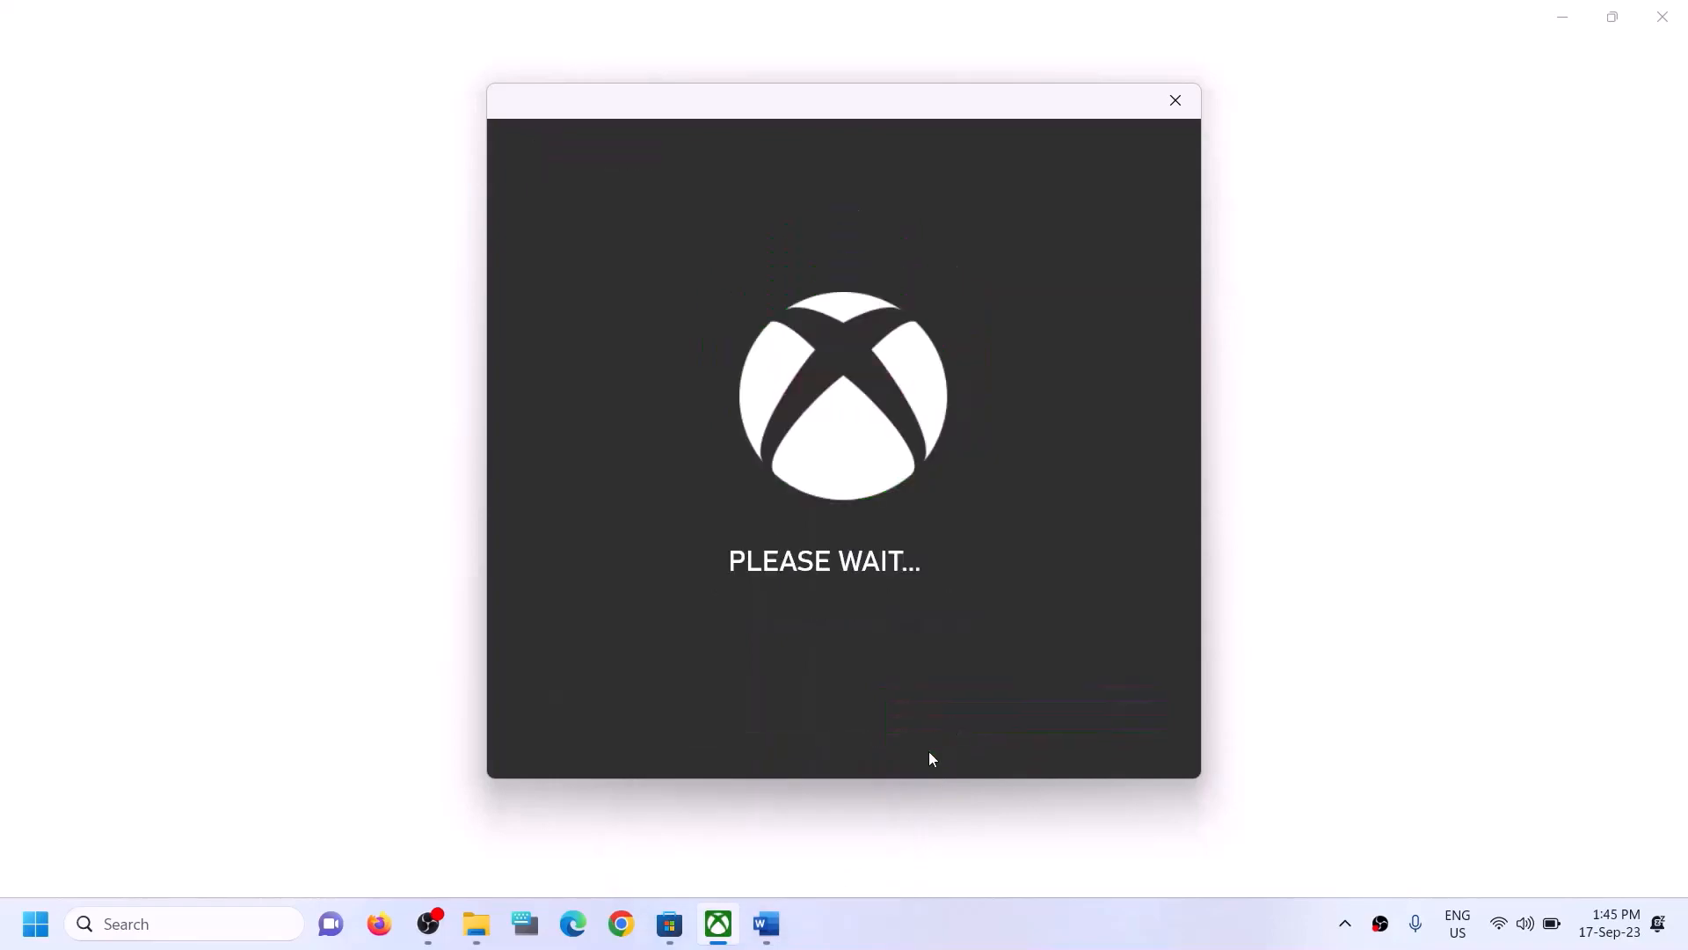
- Open the Microsoft Store library and try resuming the paused Forza Motorsport download there
left_click(766, 924)
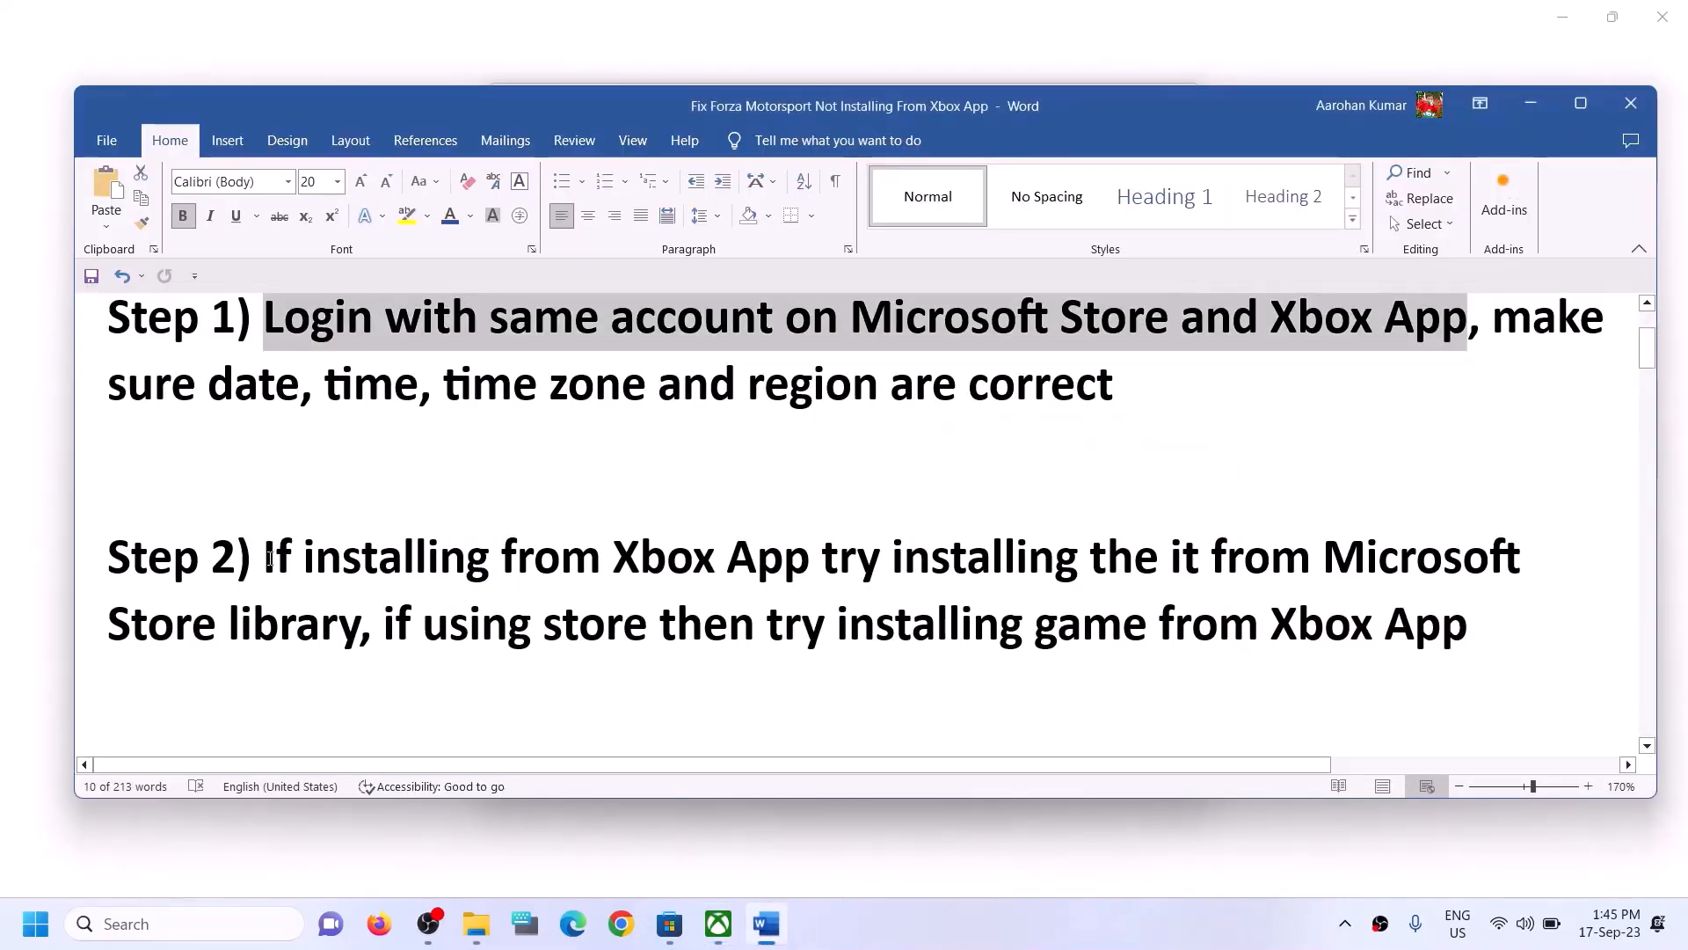
left_click_drag(270, 557, 360, 629)
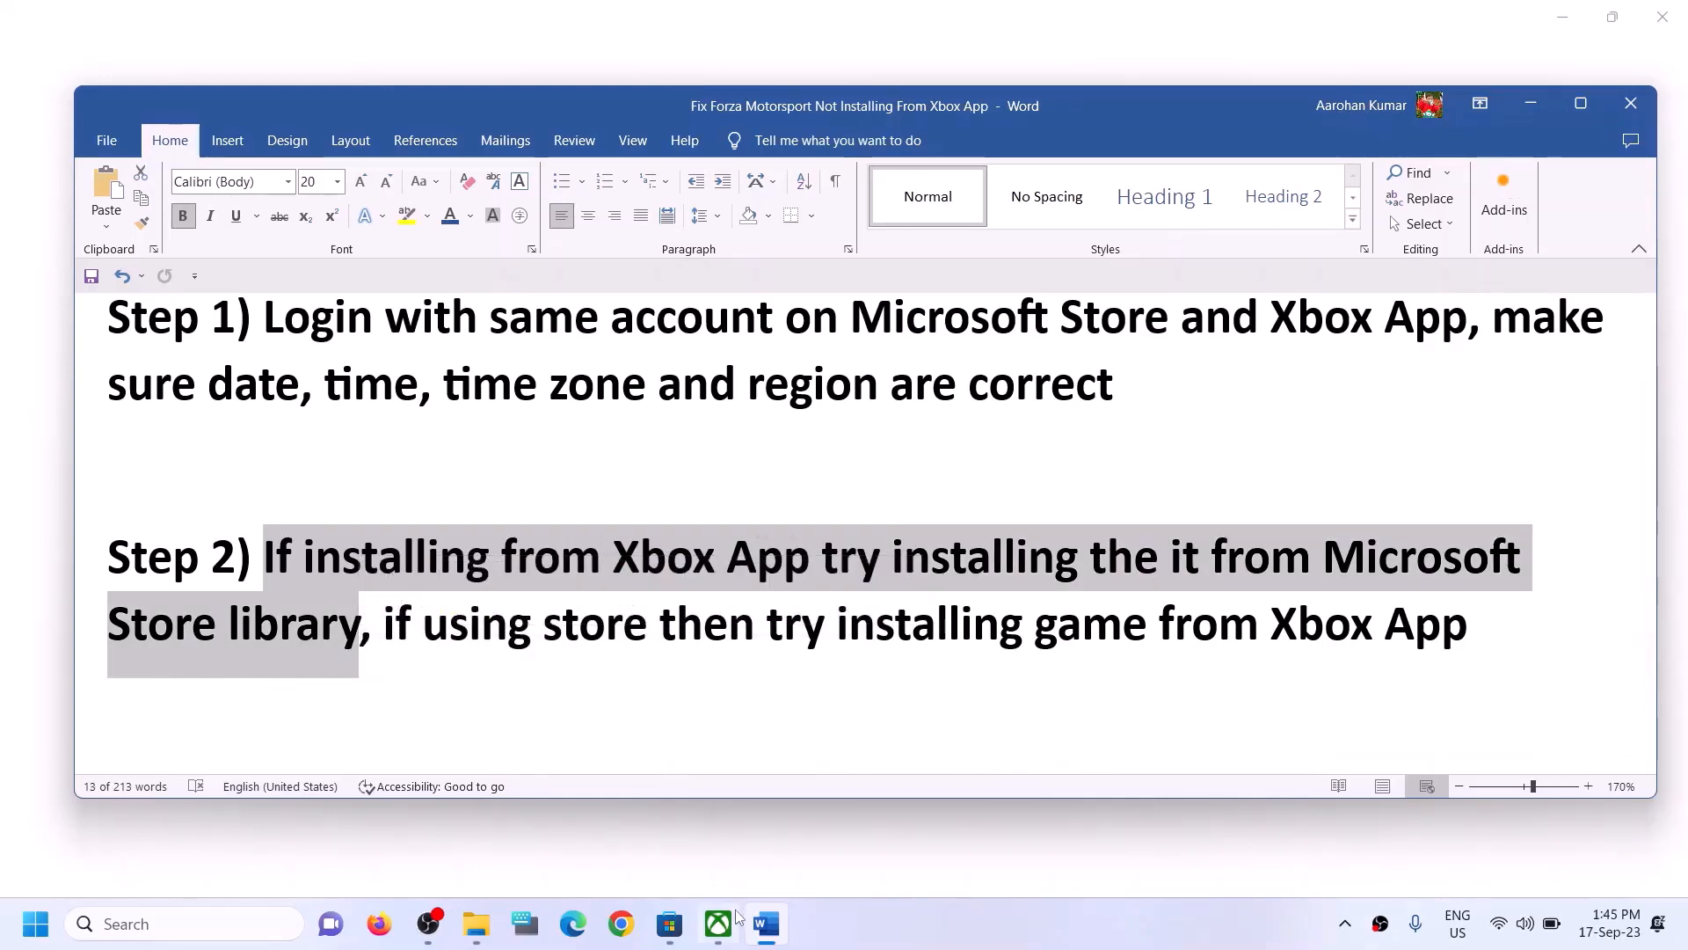
left_click(670, 923)
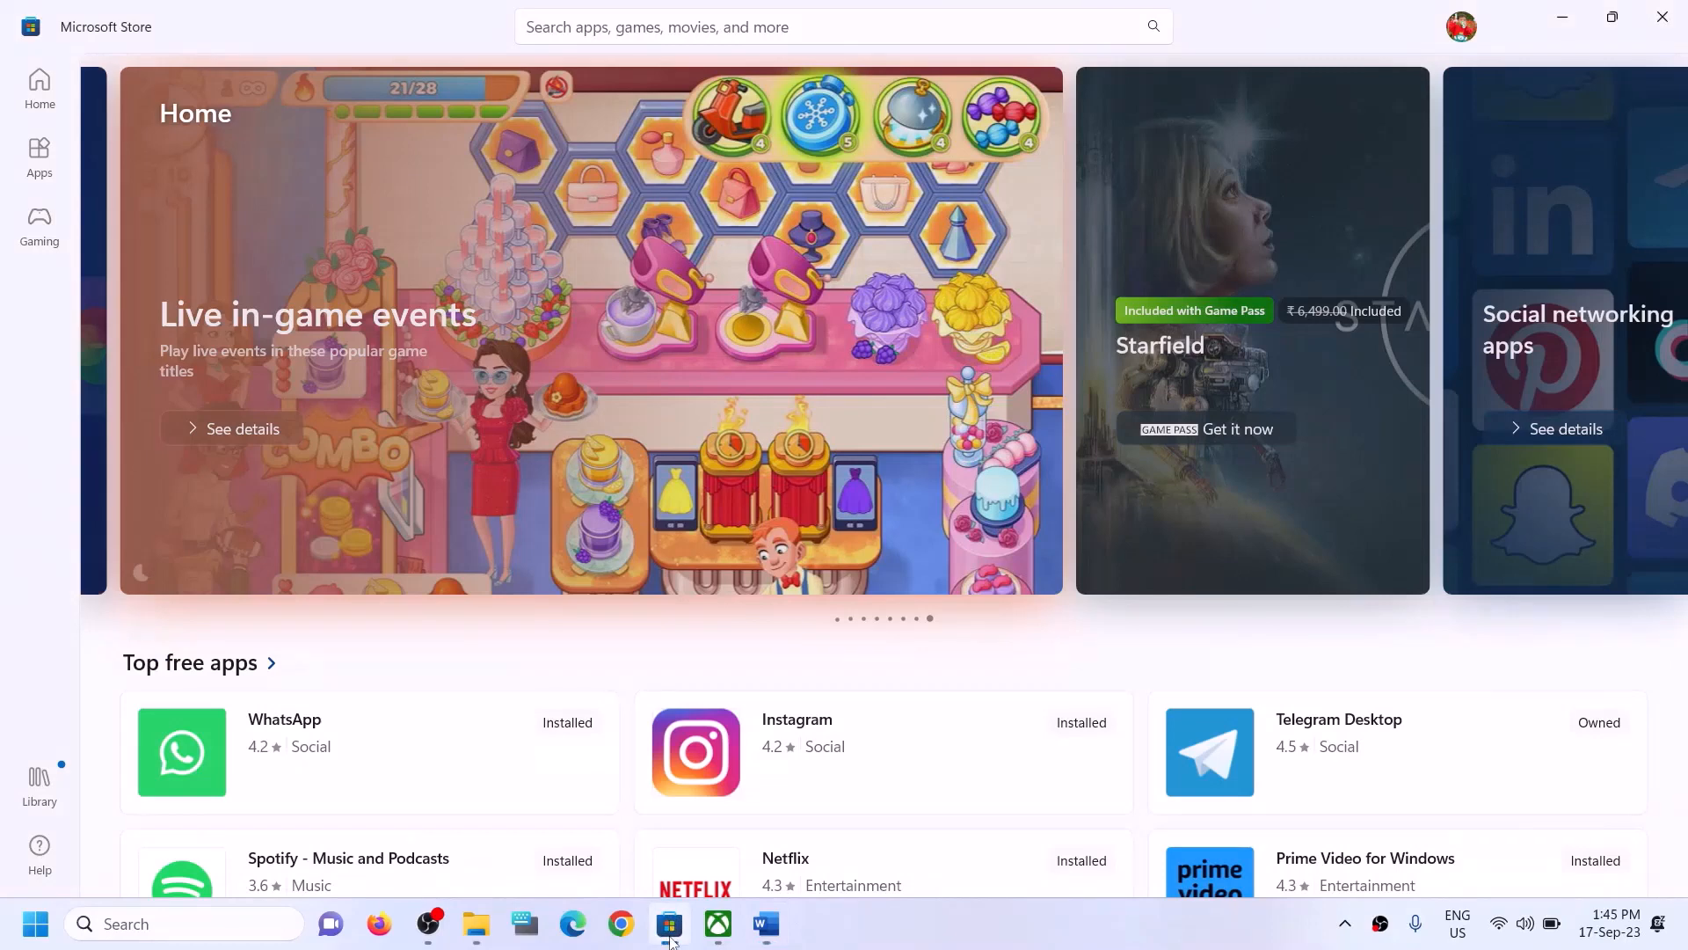
left_click(44, 794)
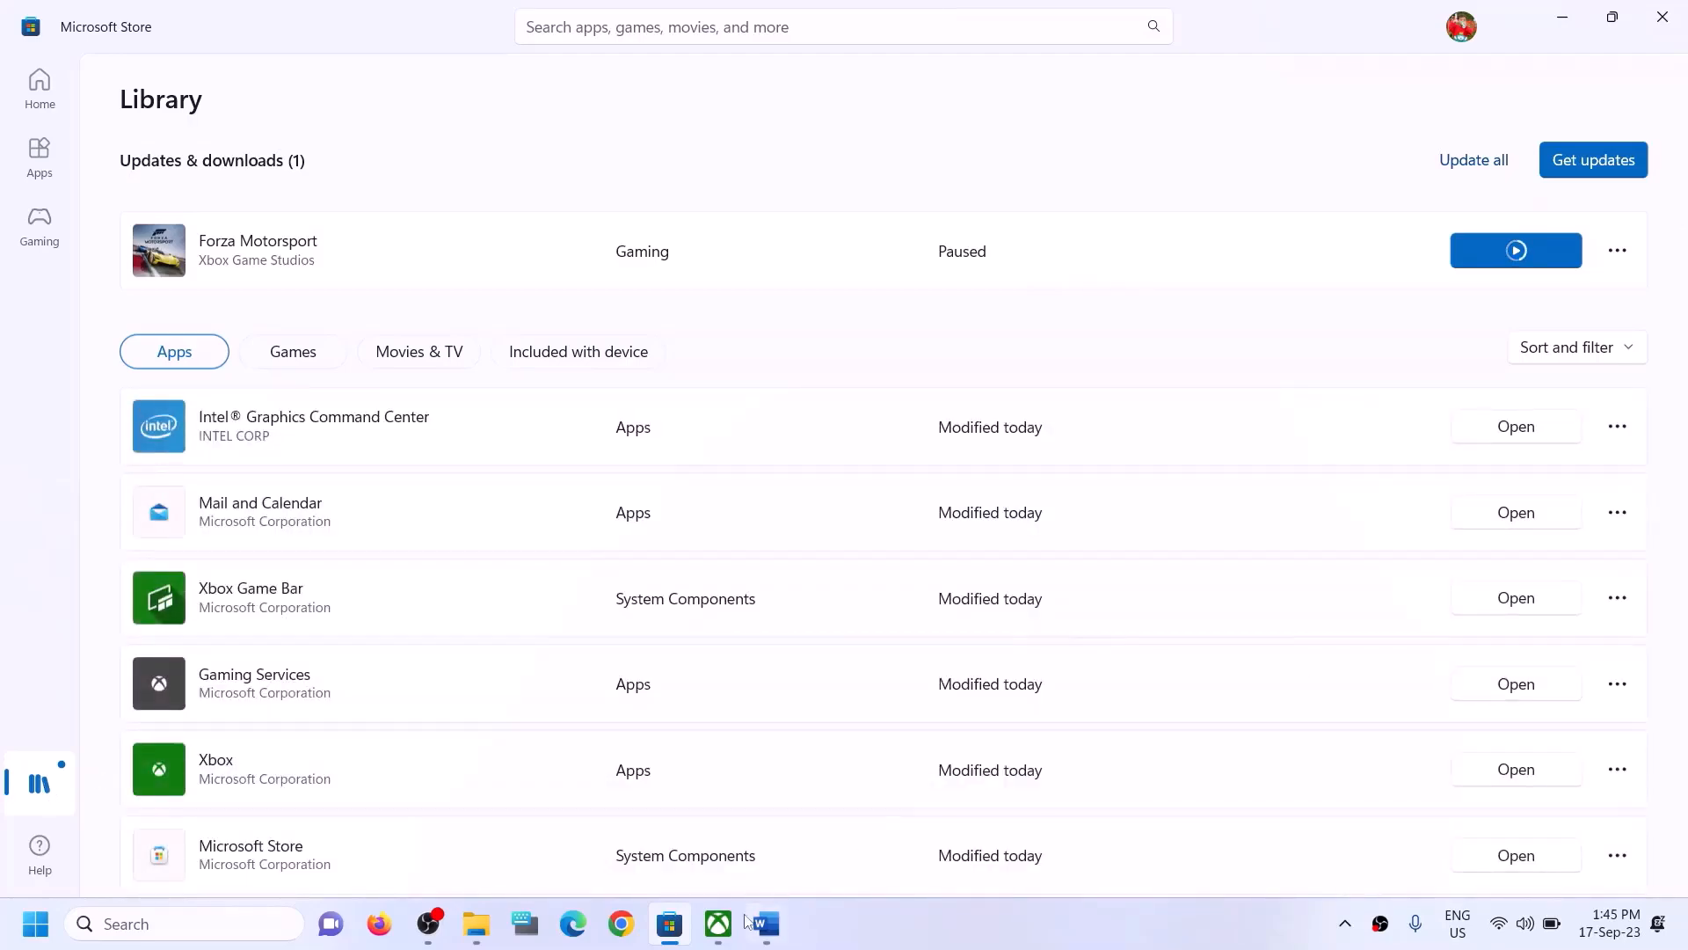
left_click(719, 928)
left_click(678, 930)
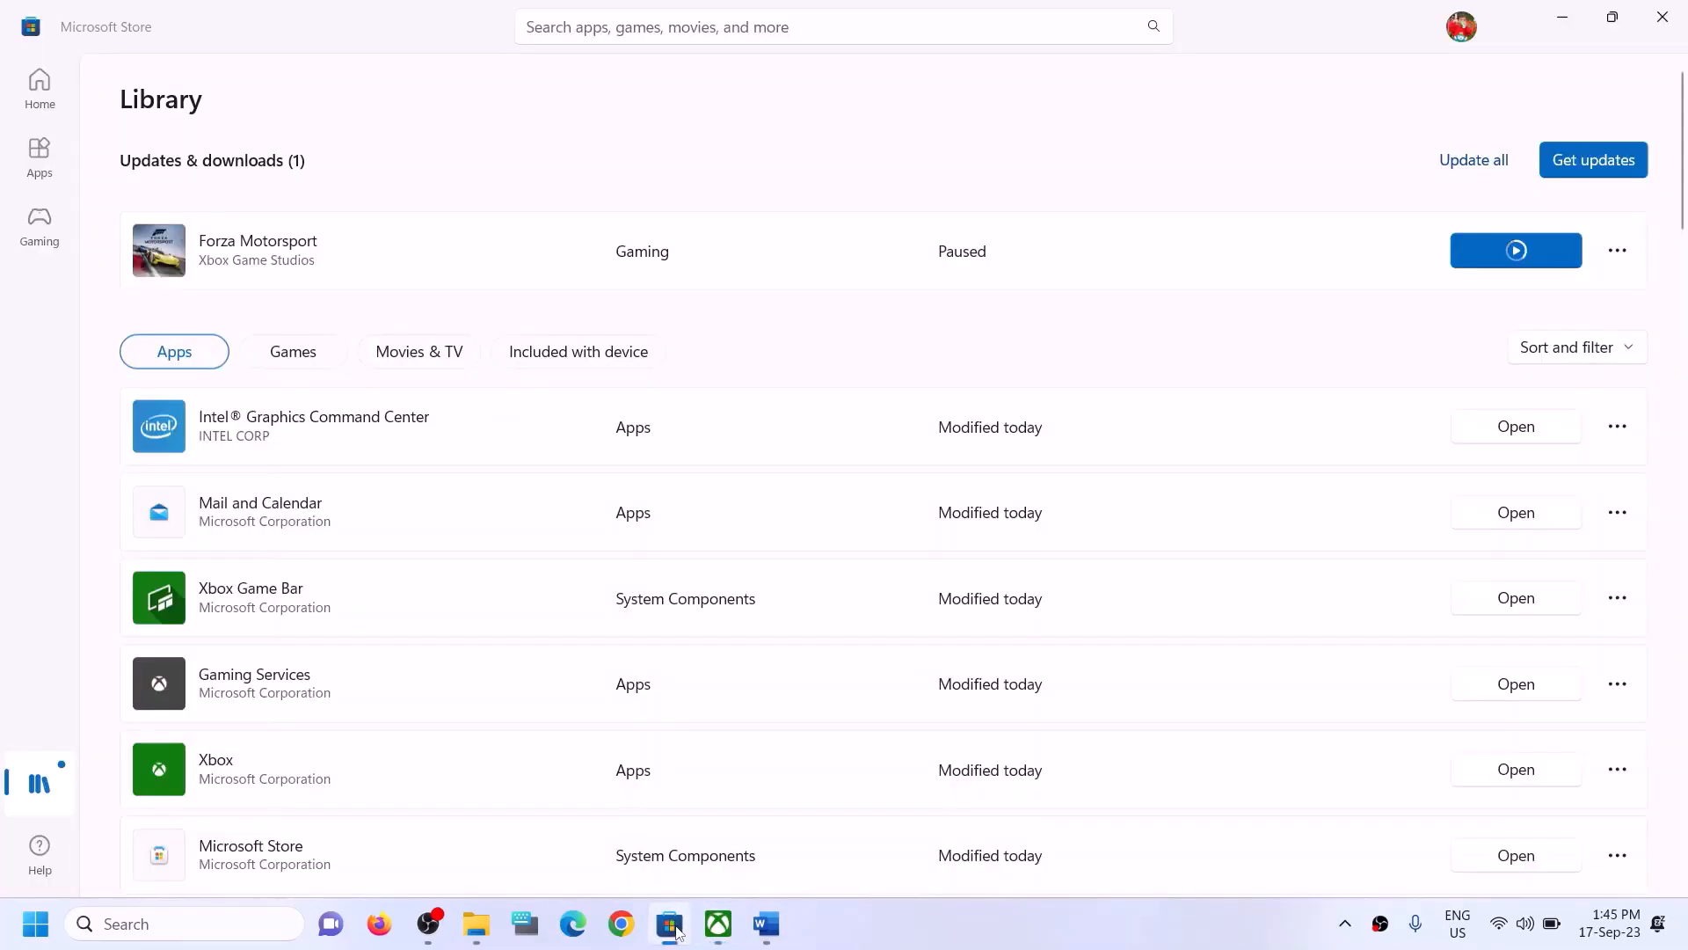
scroll(1224, 565, "down", 1)
scroll(1224, 566, "down", 10)
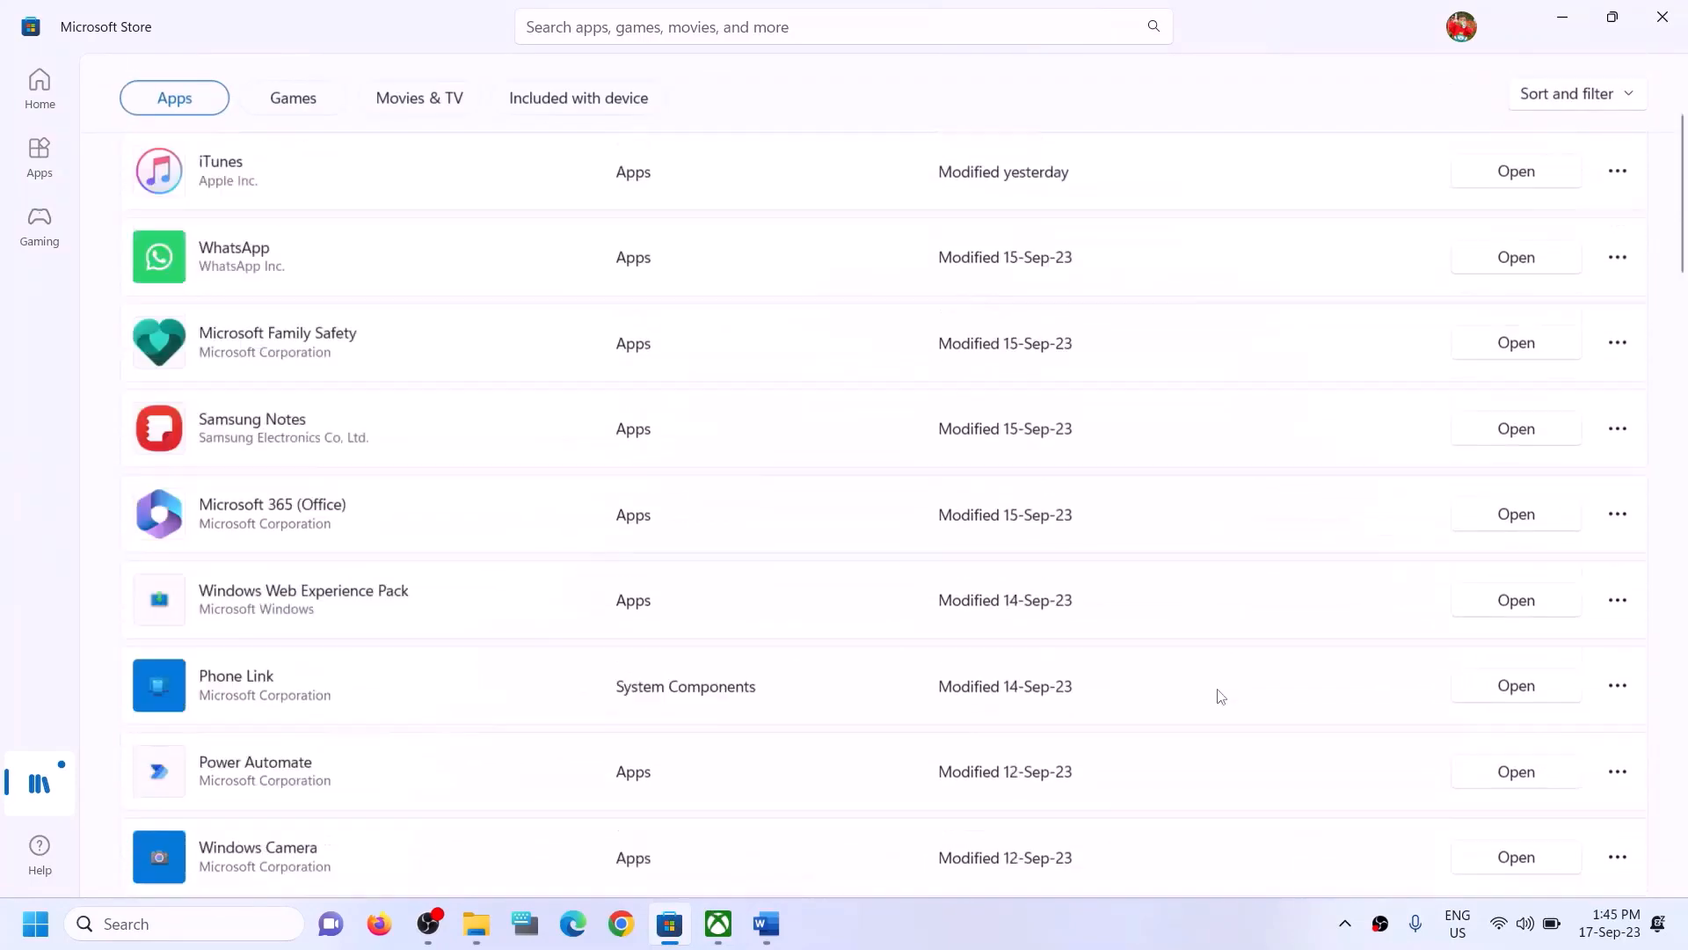
scroll(1214, 700, "up", 12)
left_click(1517, 255)
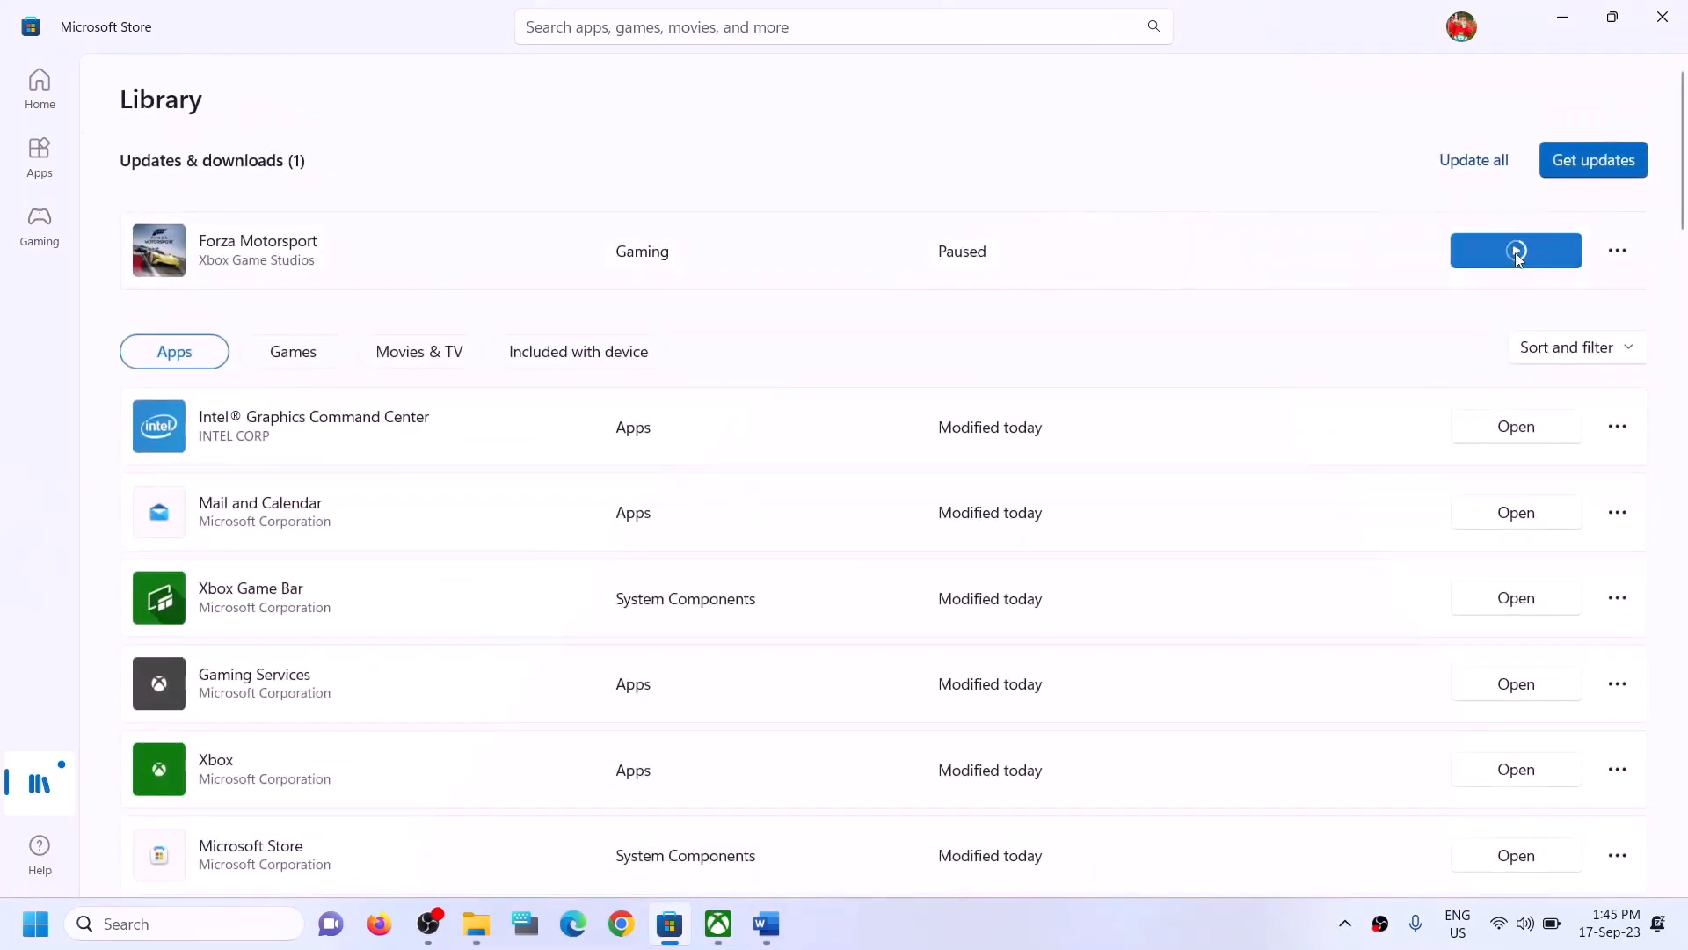
left_click(1516, 253)
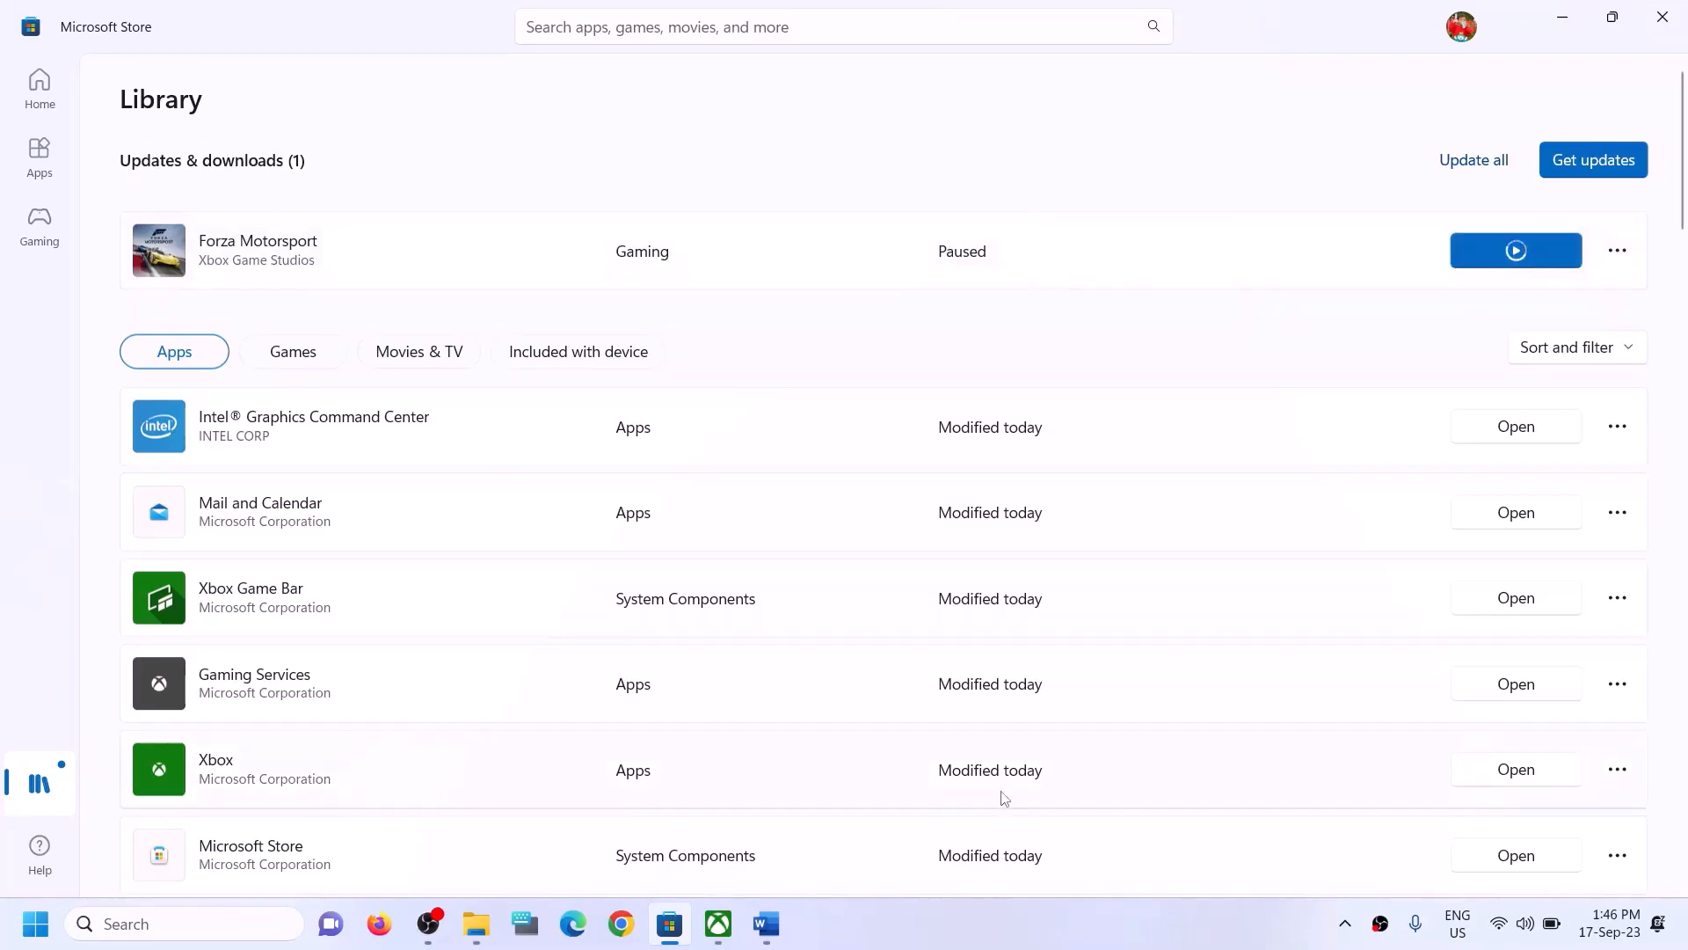
- Review the guide's second step about installing from the Store library or the Xbox app
left_click(766, 924)
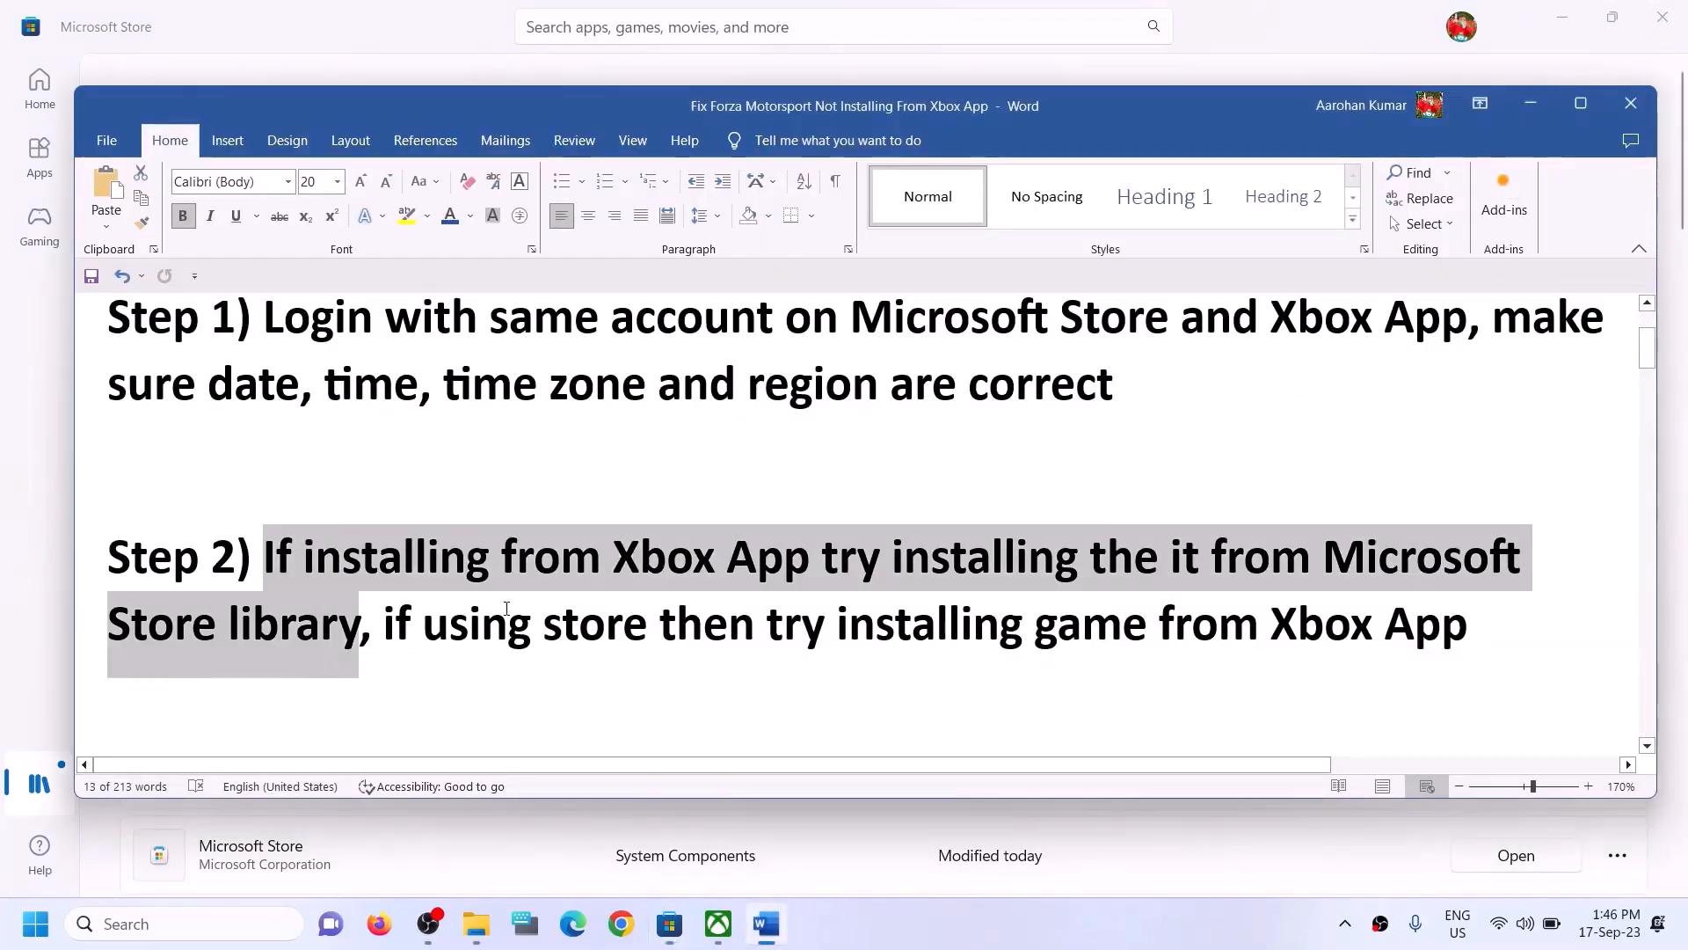
left_click_drag(391, 622, 1088, 620)
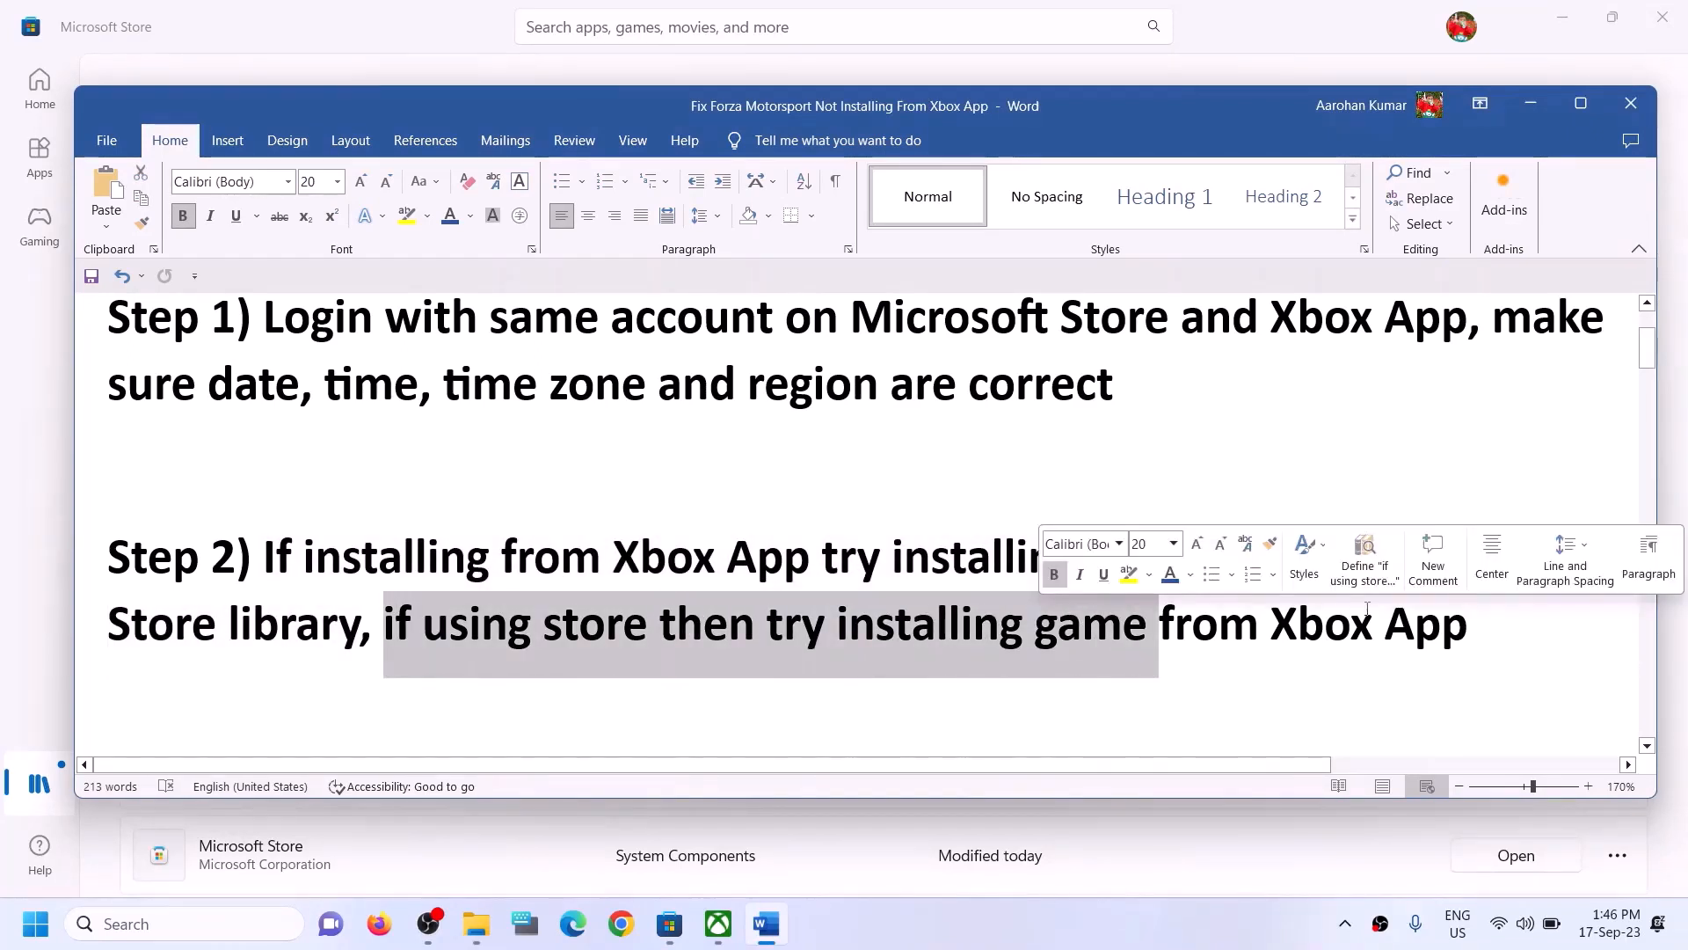
left_click(651, 657)
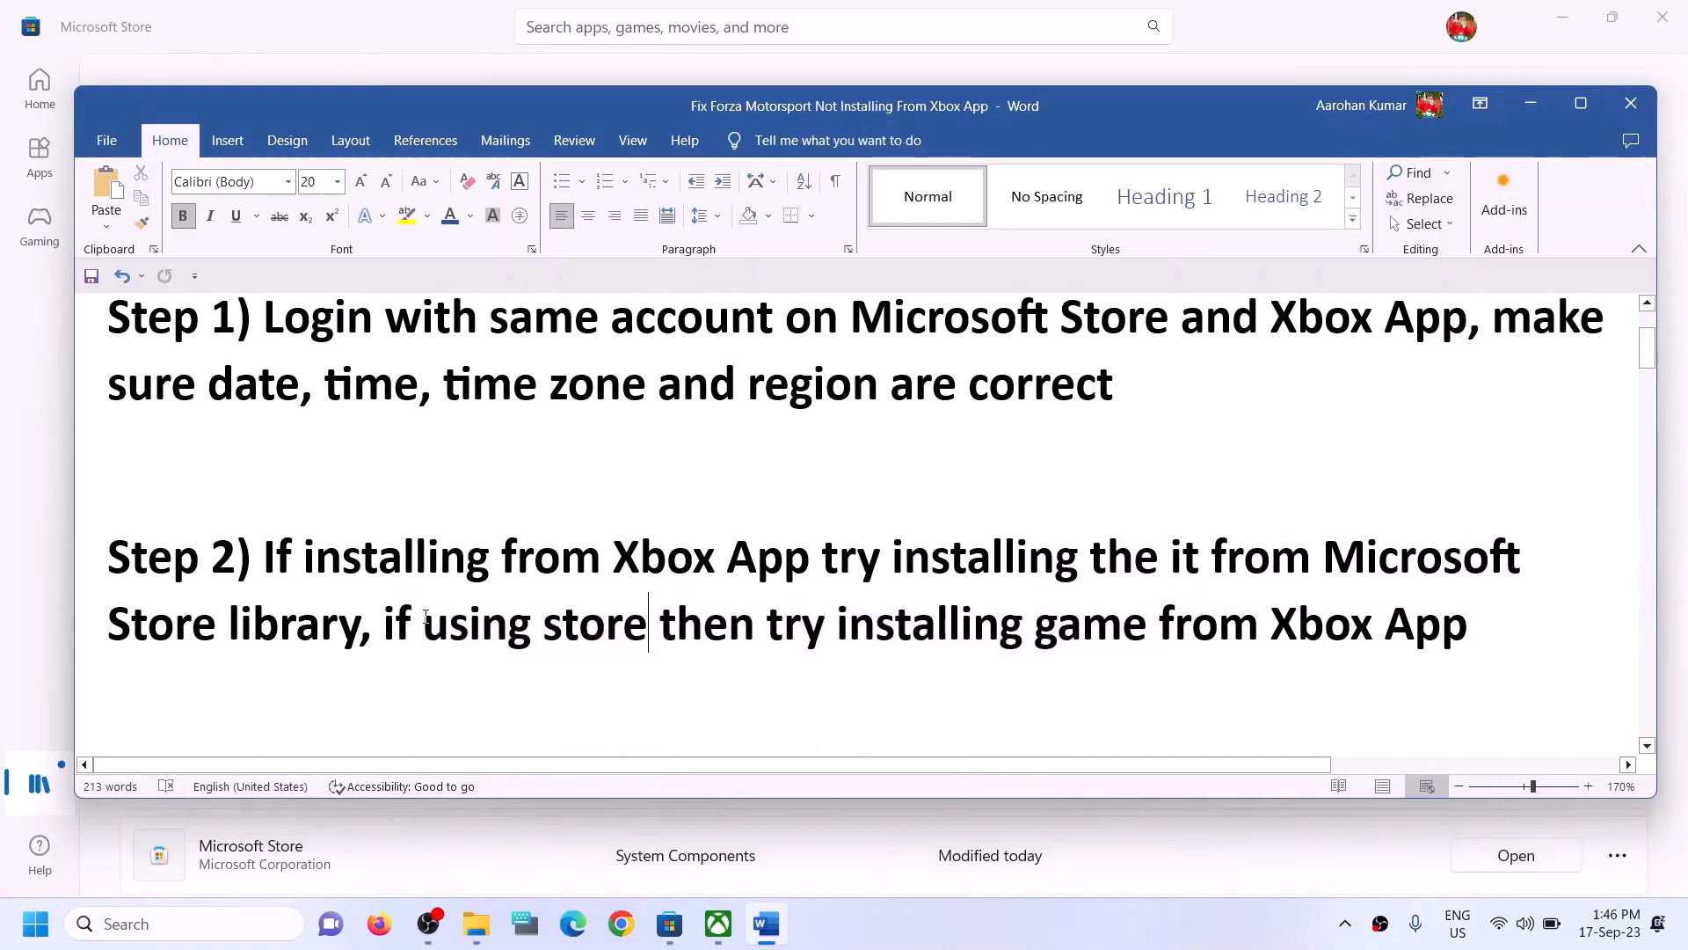
left_click_drag(411, 623, 658, 623)
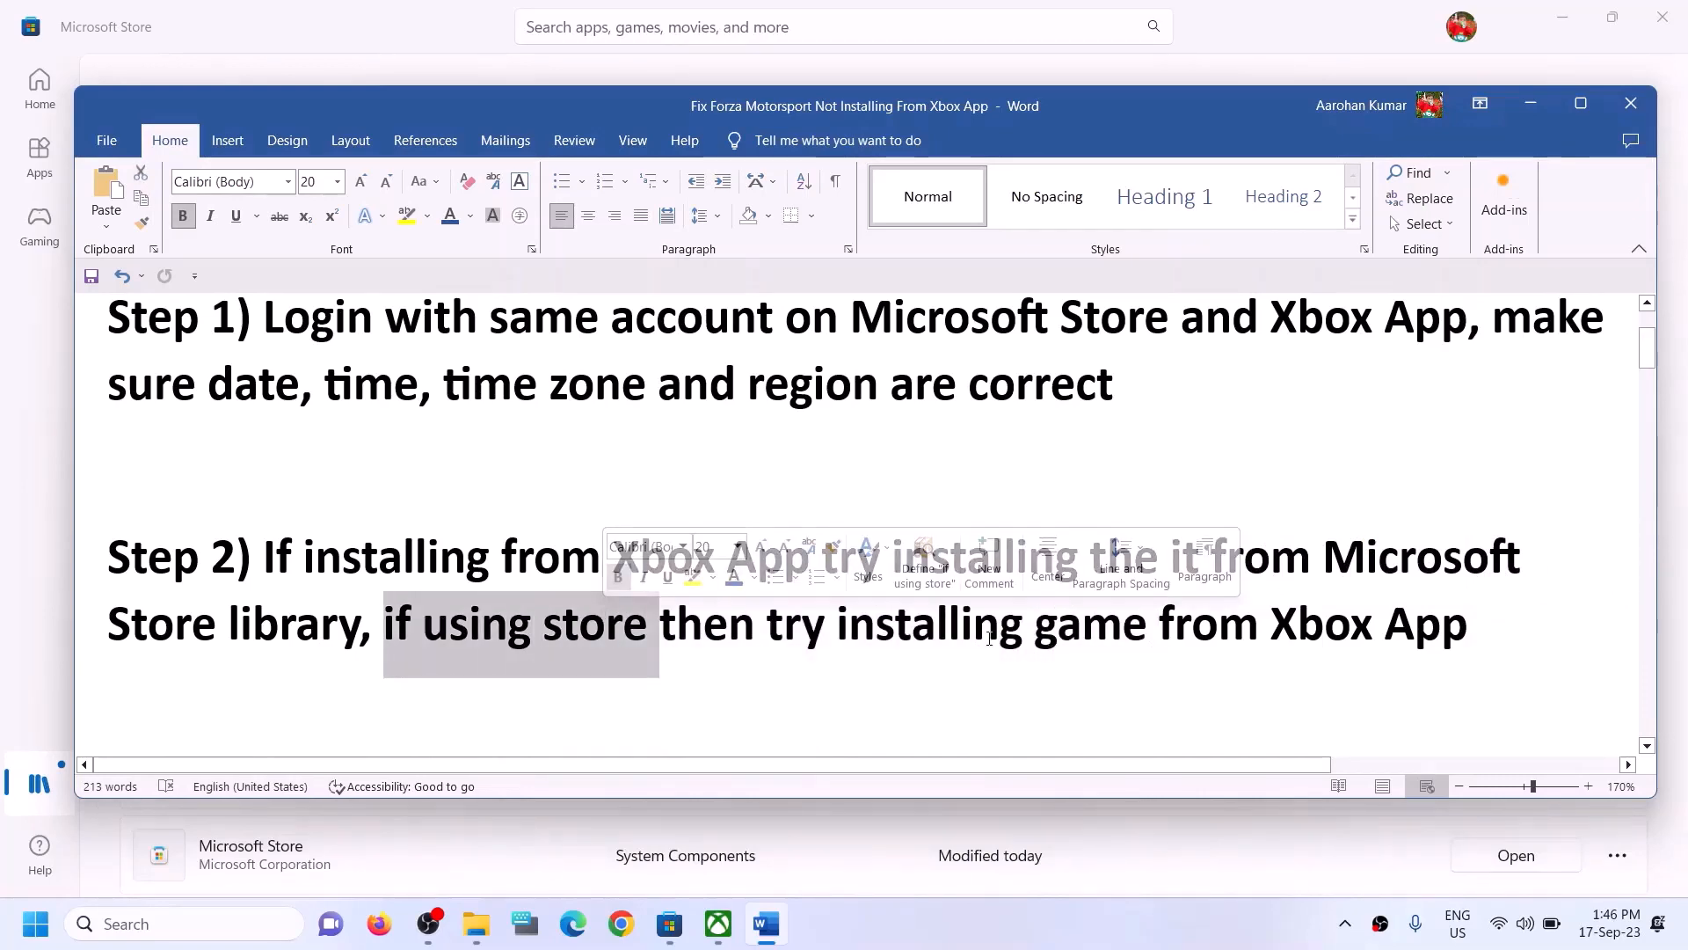
left_click_drag(837, 622, 1467, 623)
left_click(610, 631)
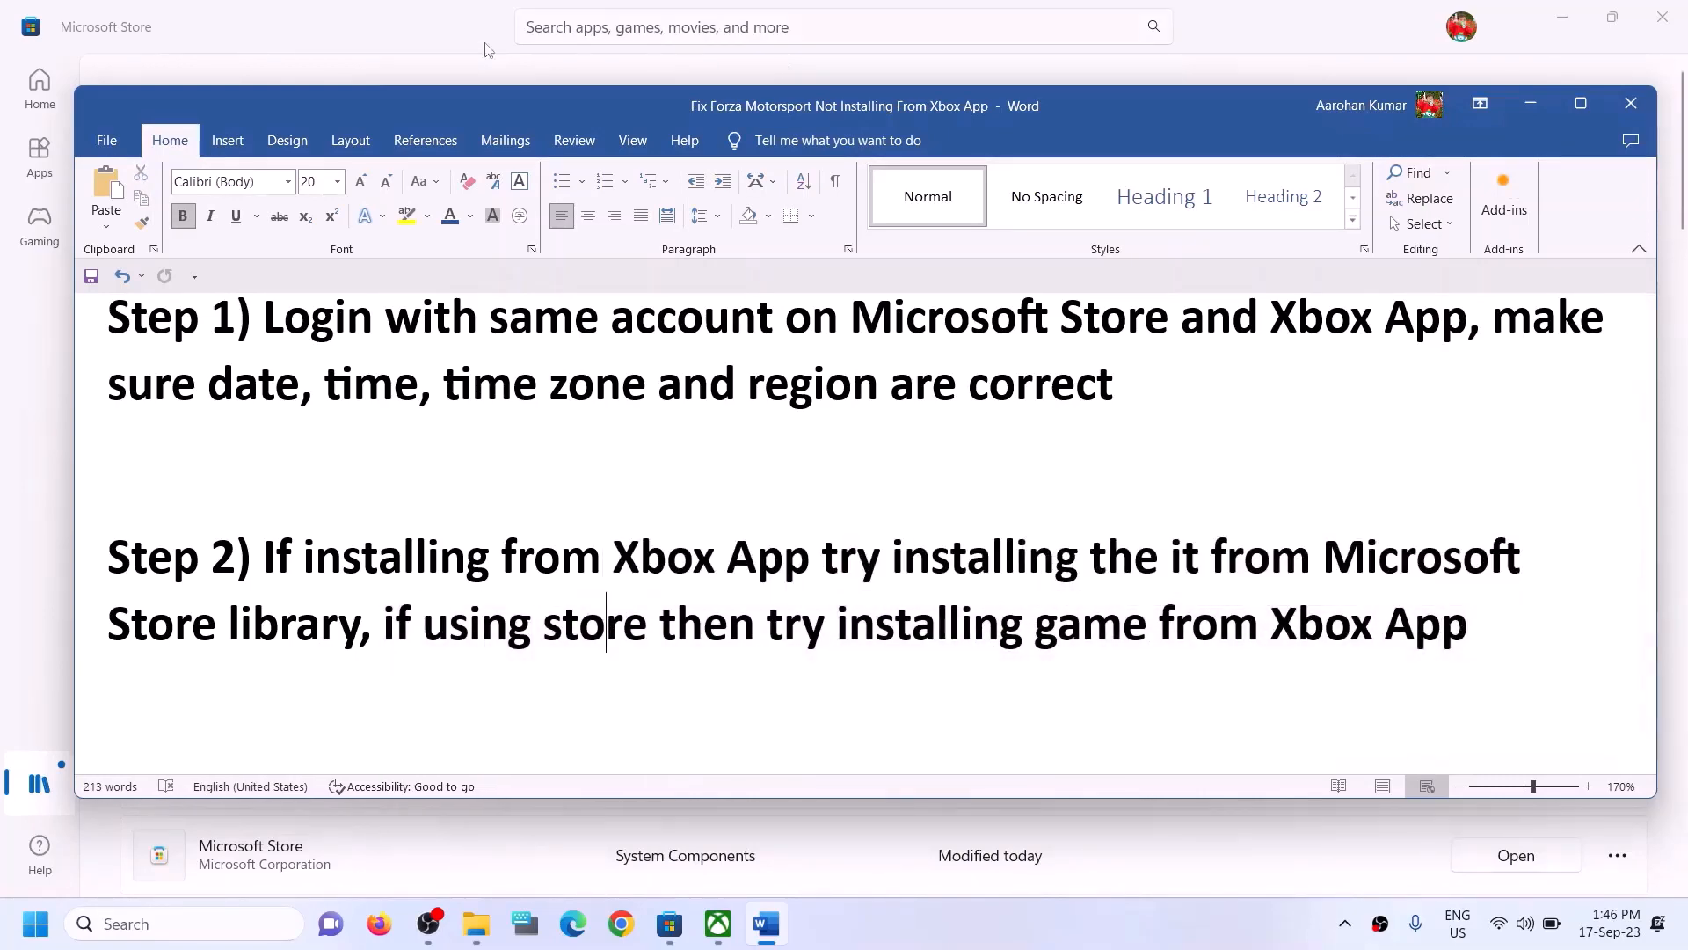
left_click(436, 26)
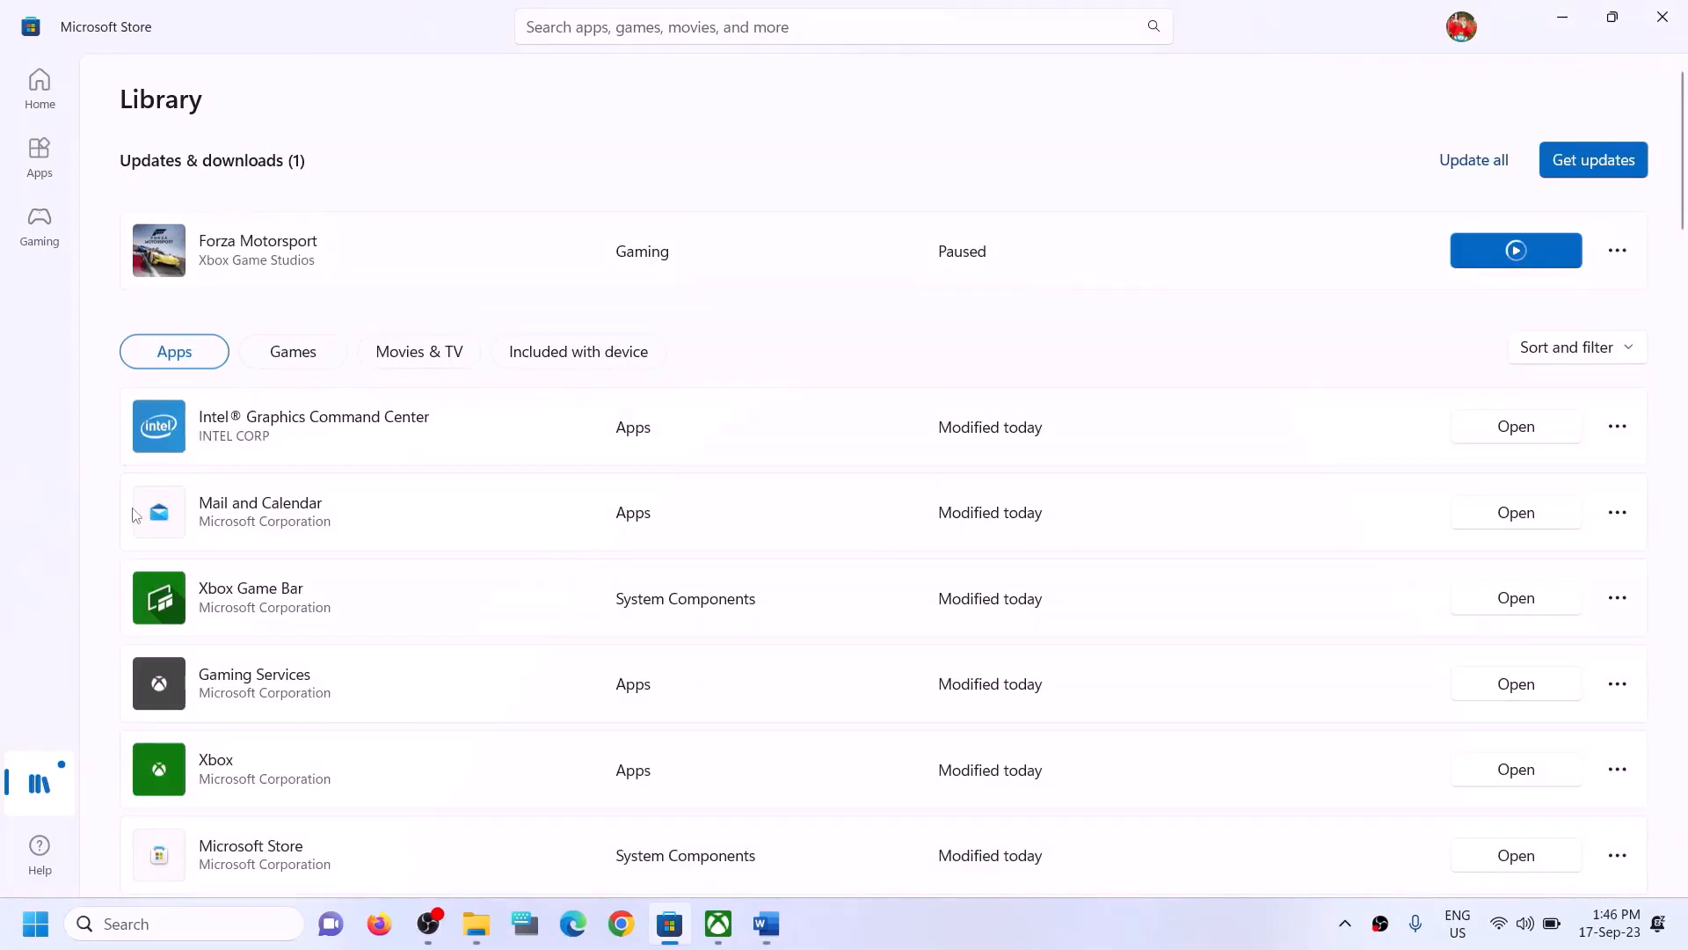
- Search the Xbox app for forza
left_click(730, 930)
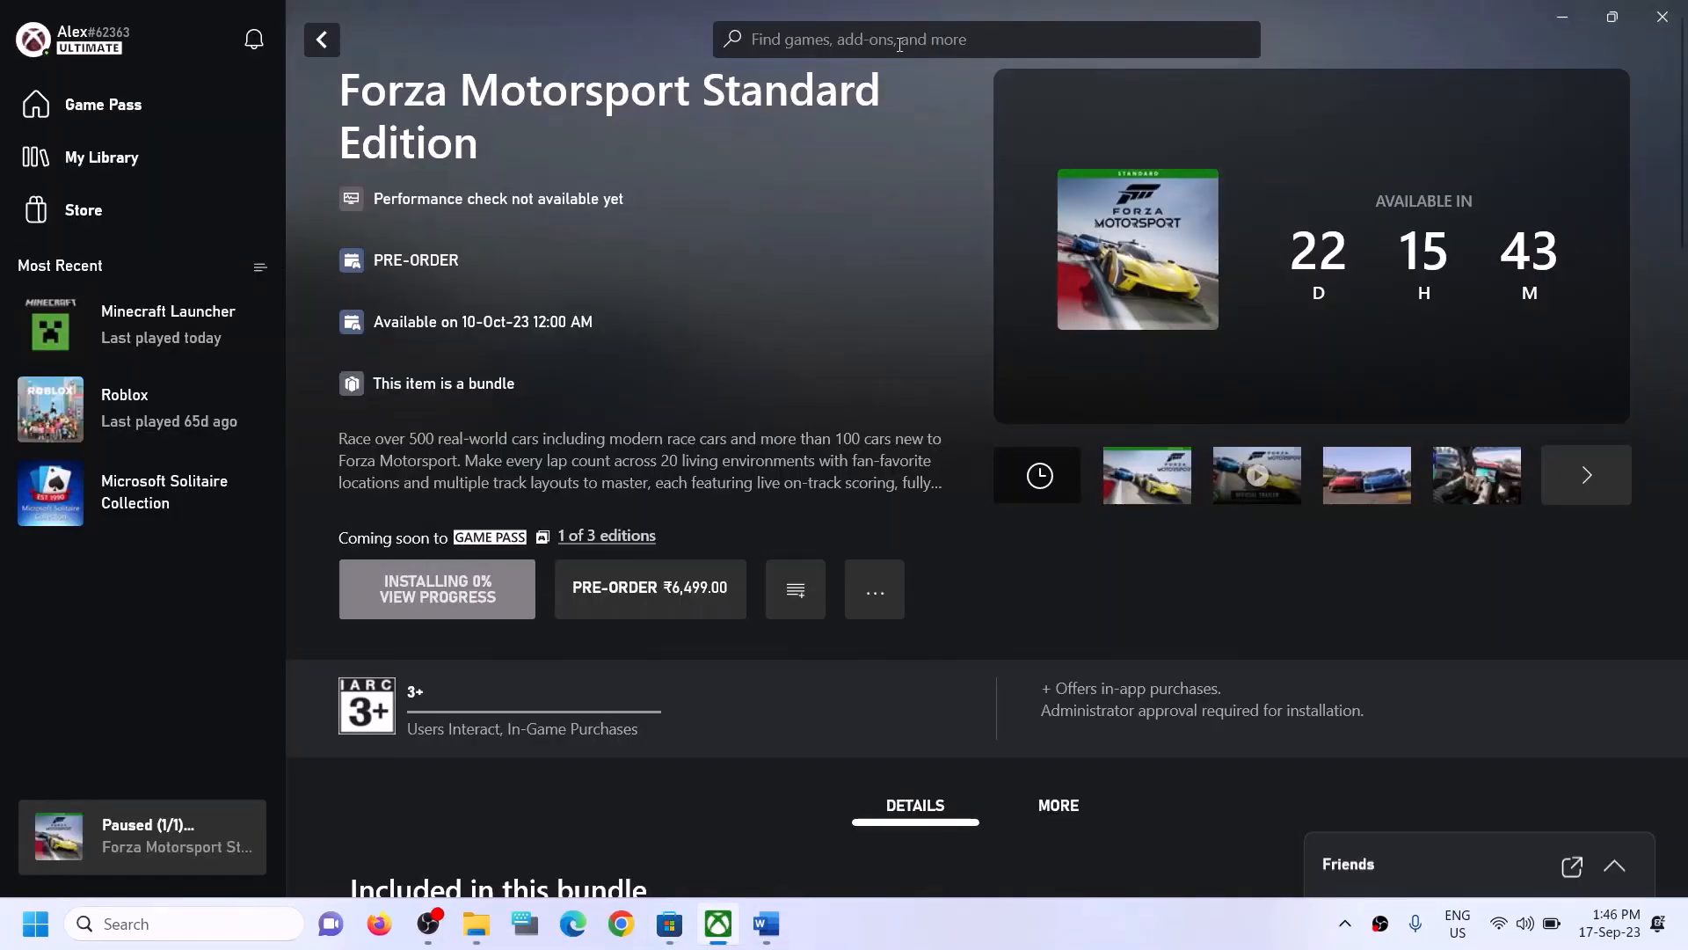
left_click(873, 37)
type("f")
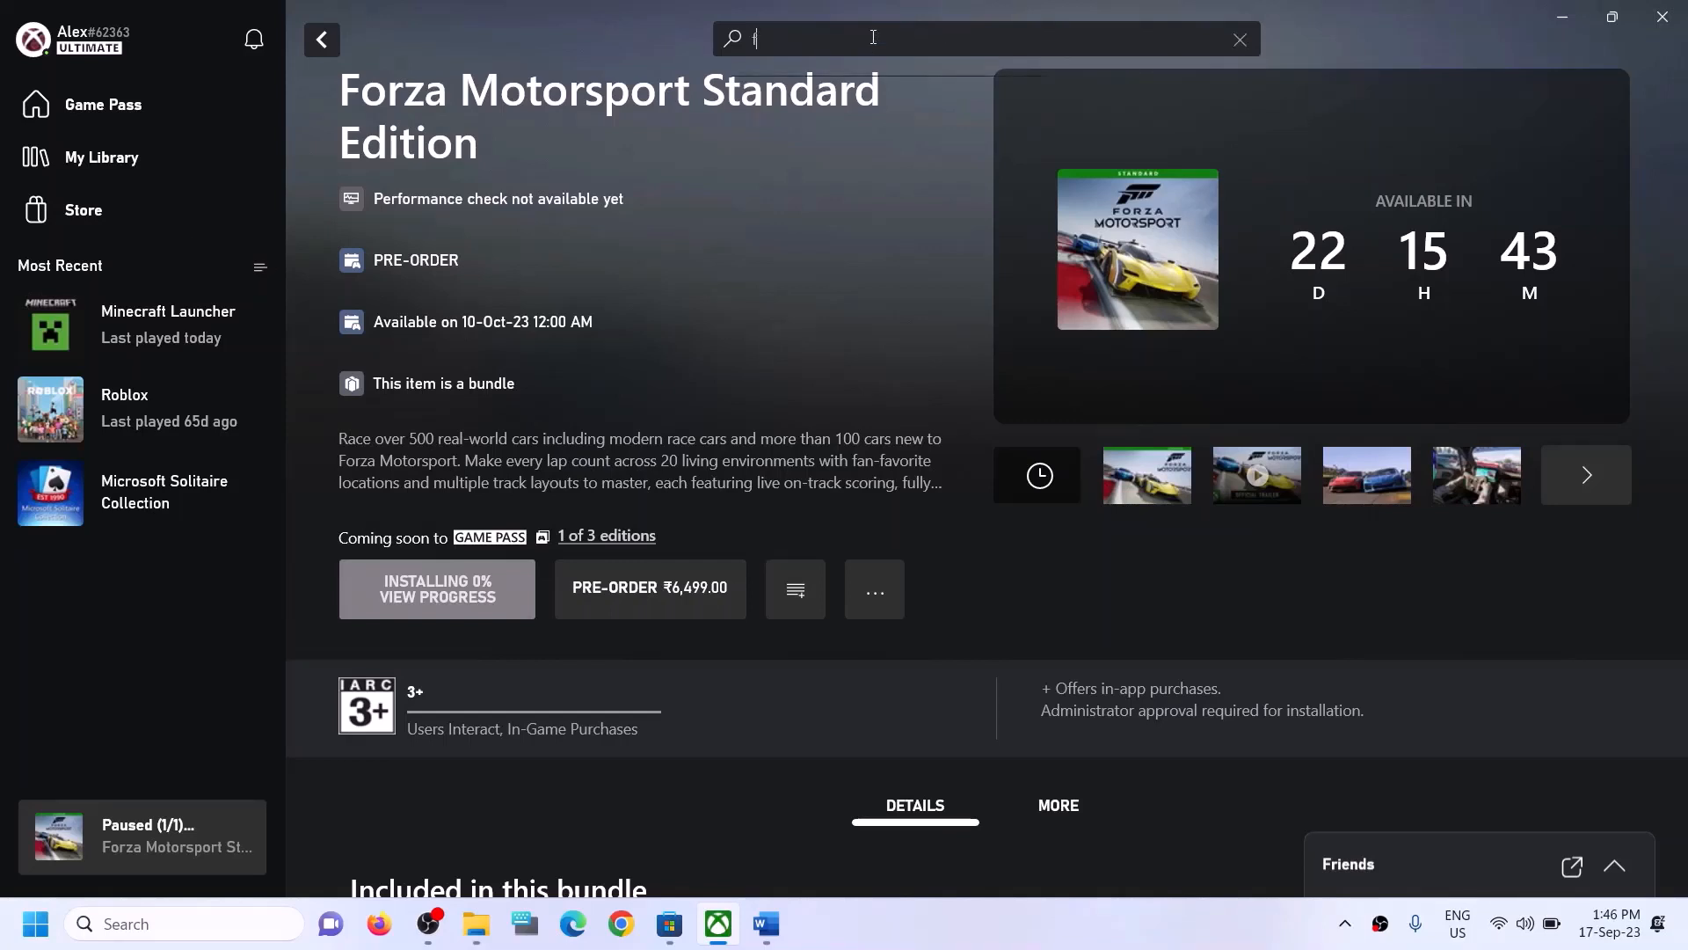
type("orza")
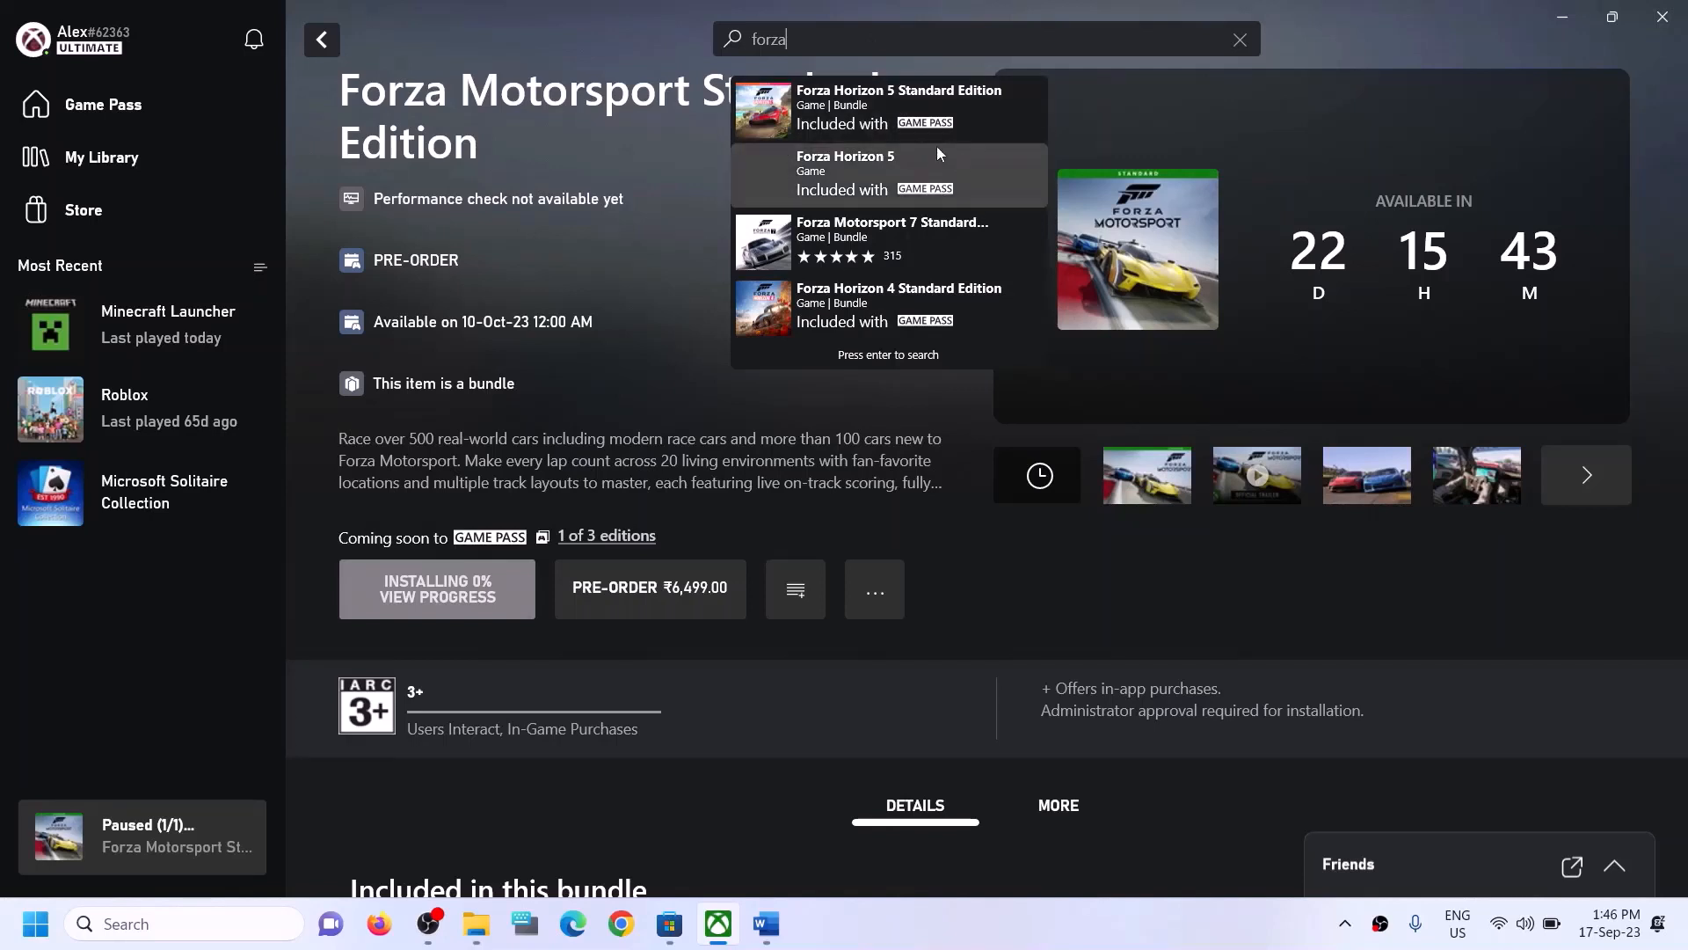
left_click(693, 384)
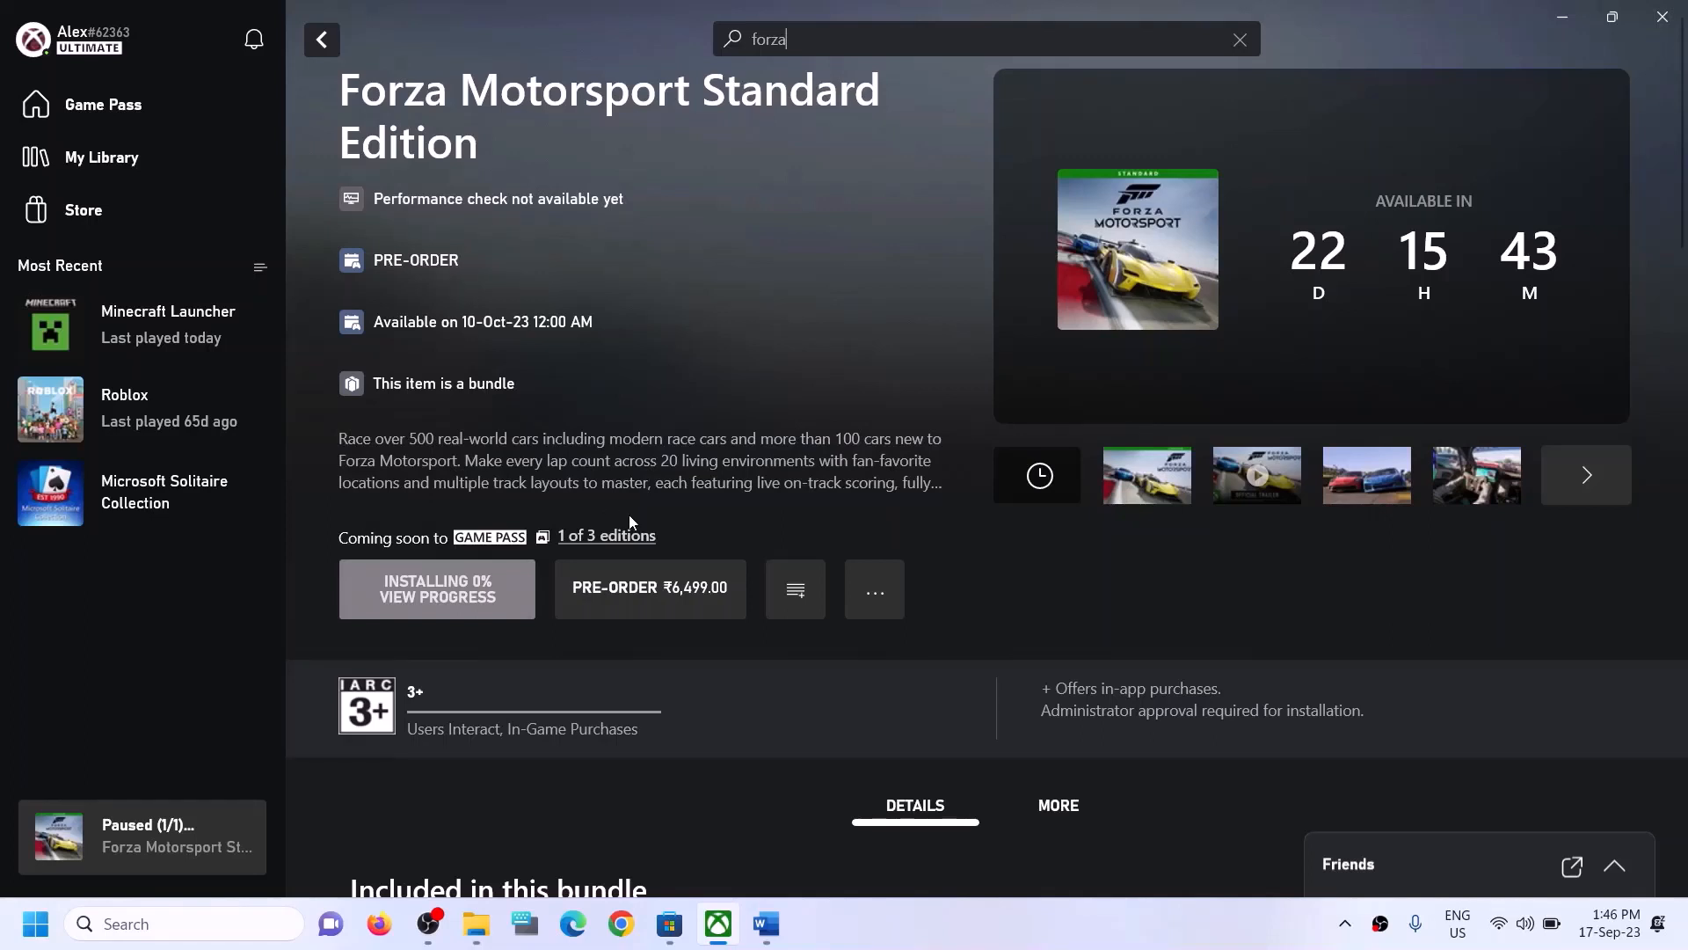
left_click(188, 925)
type("xbox")
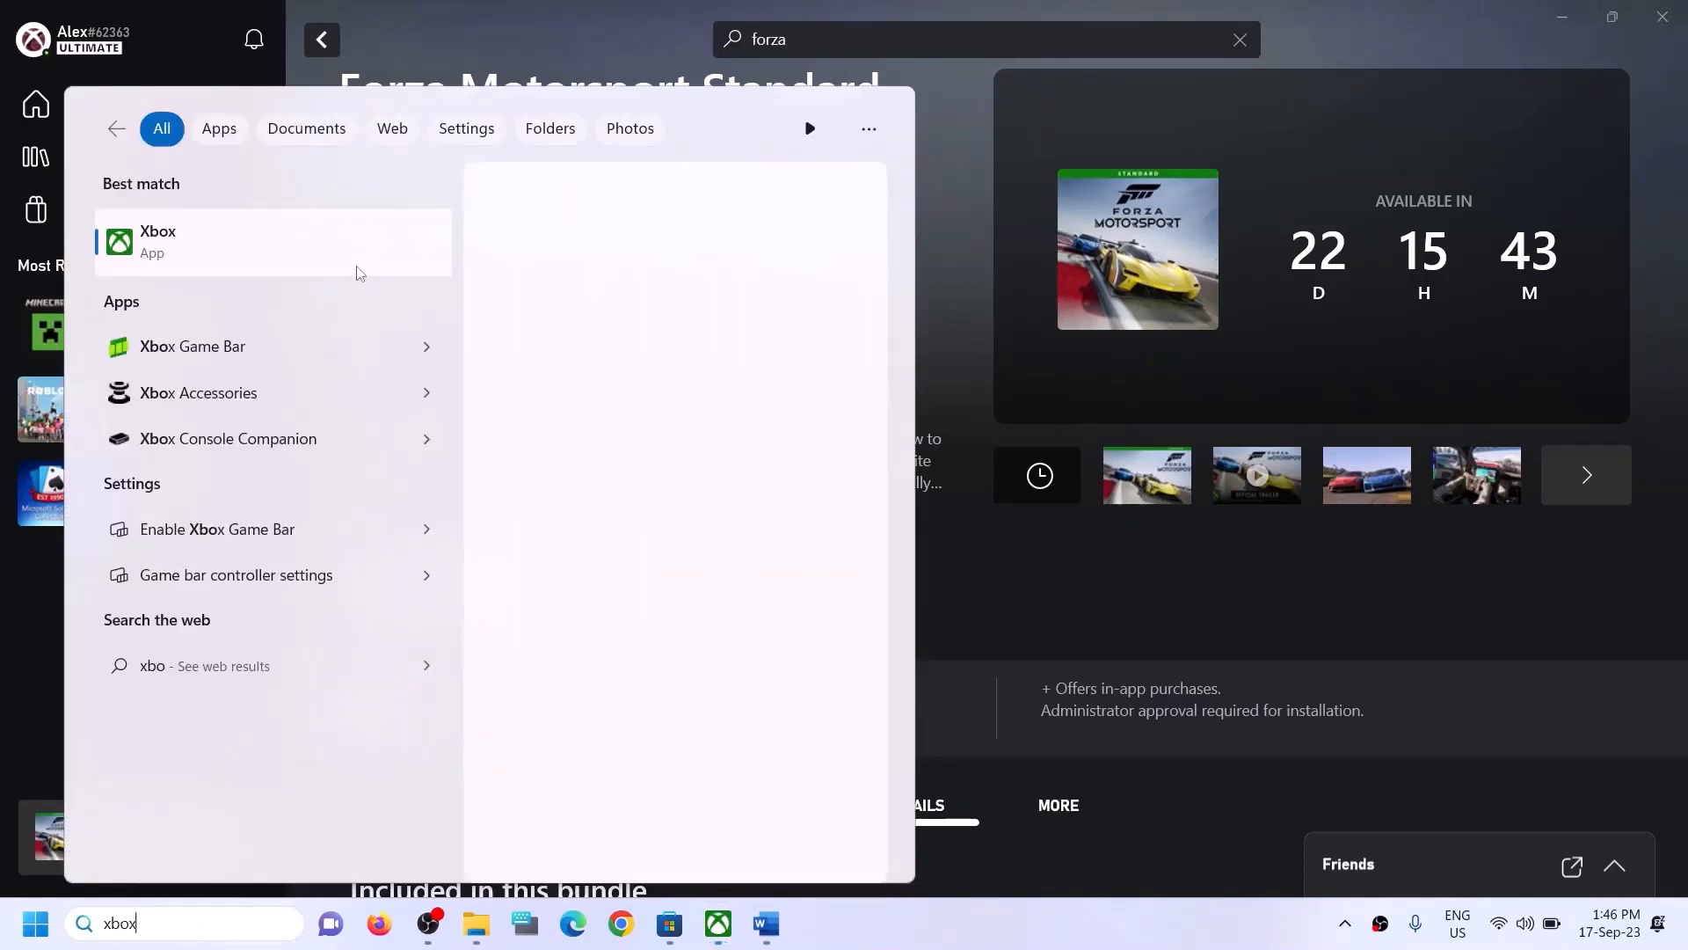
left_click(957, 216)
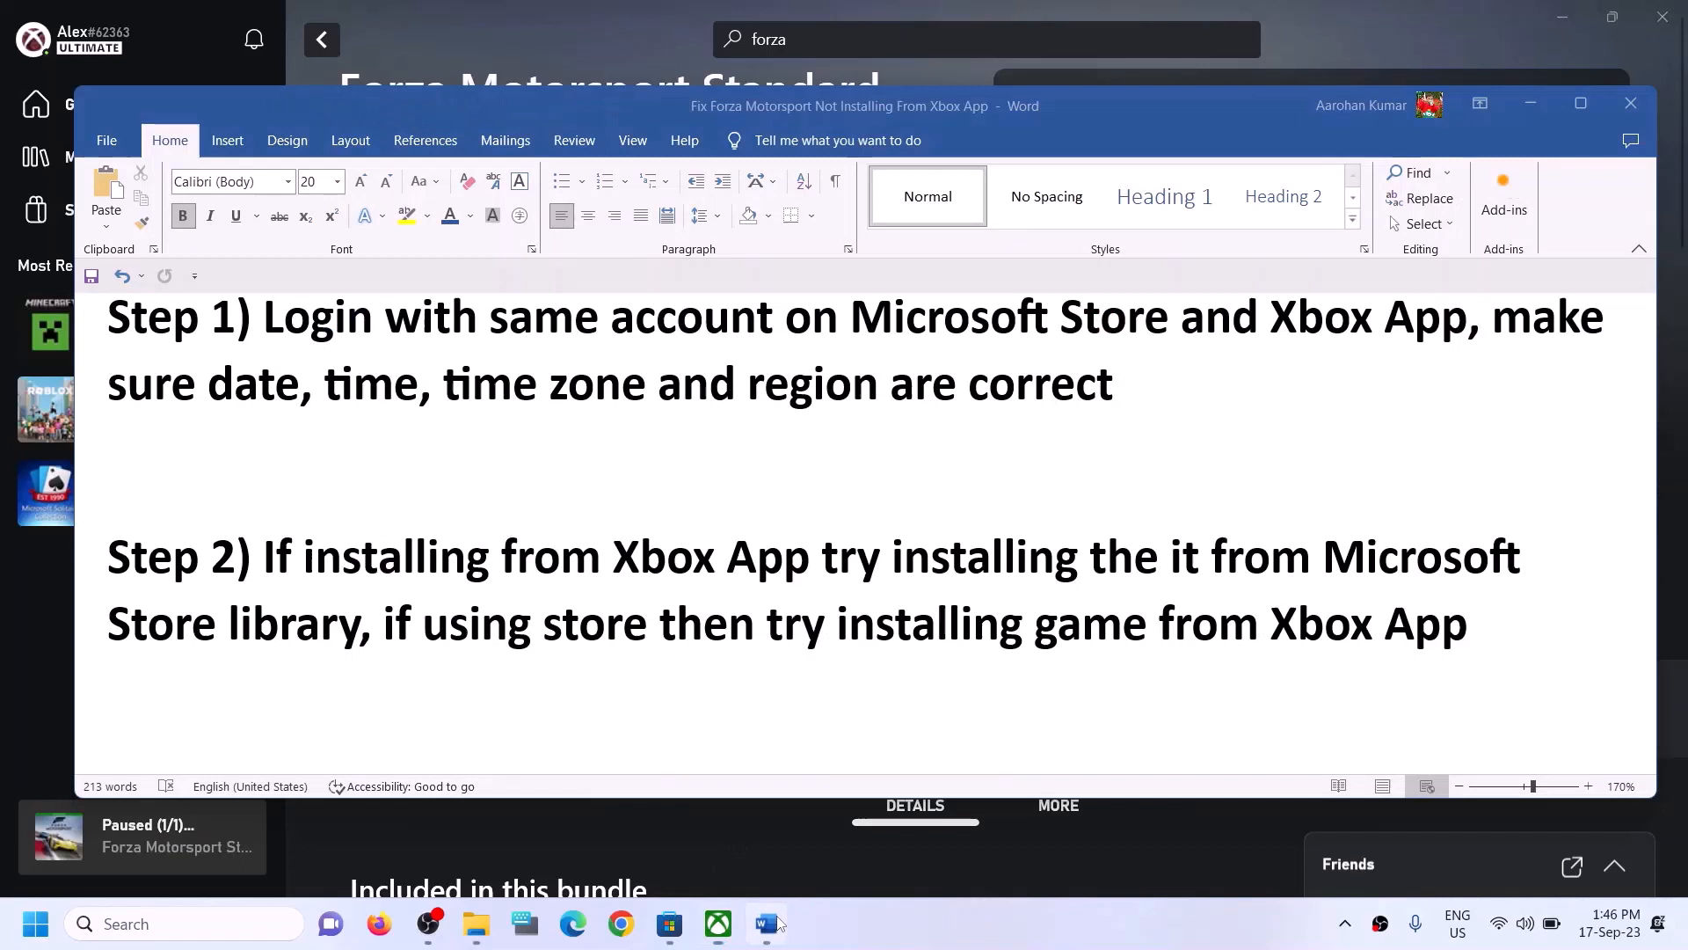
- Copy the Get-AppxPackage re-registration command from step 3 of the guide document
left_click(766, 923)
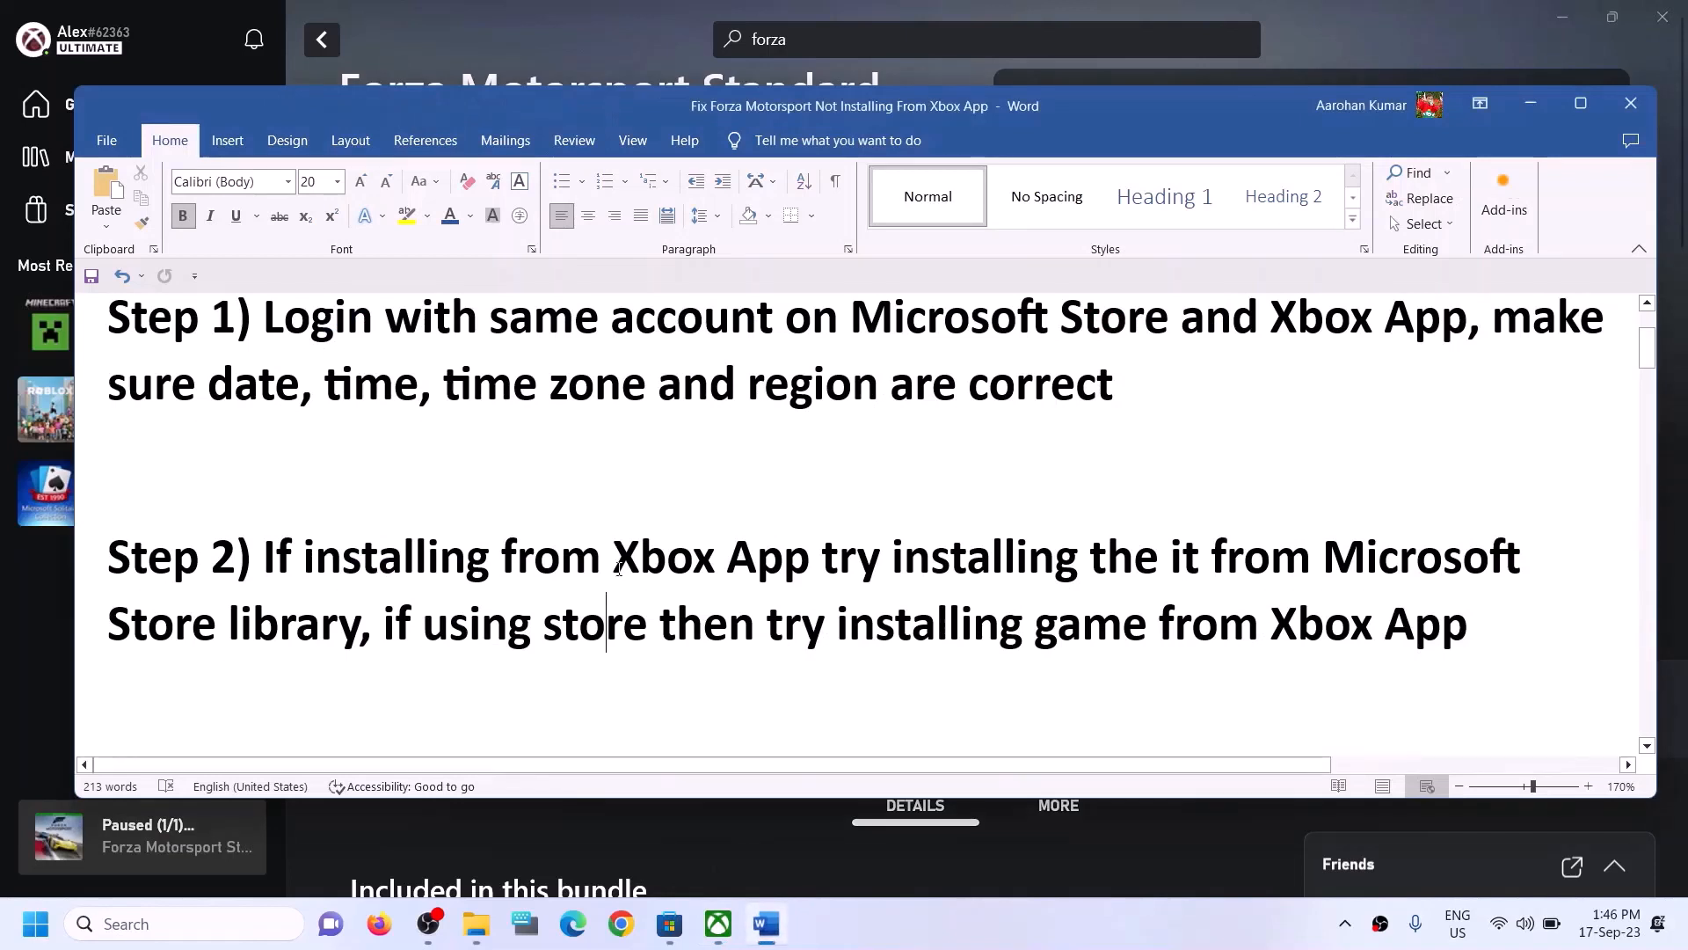
scroll(619, 569, "down", 5)
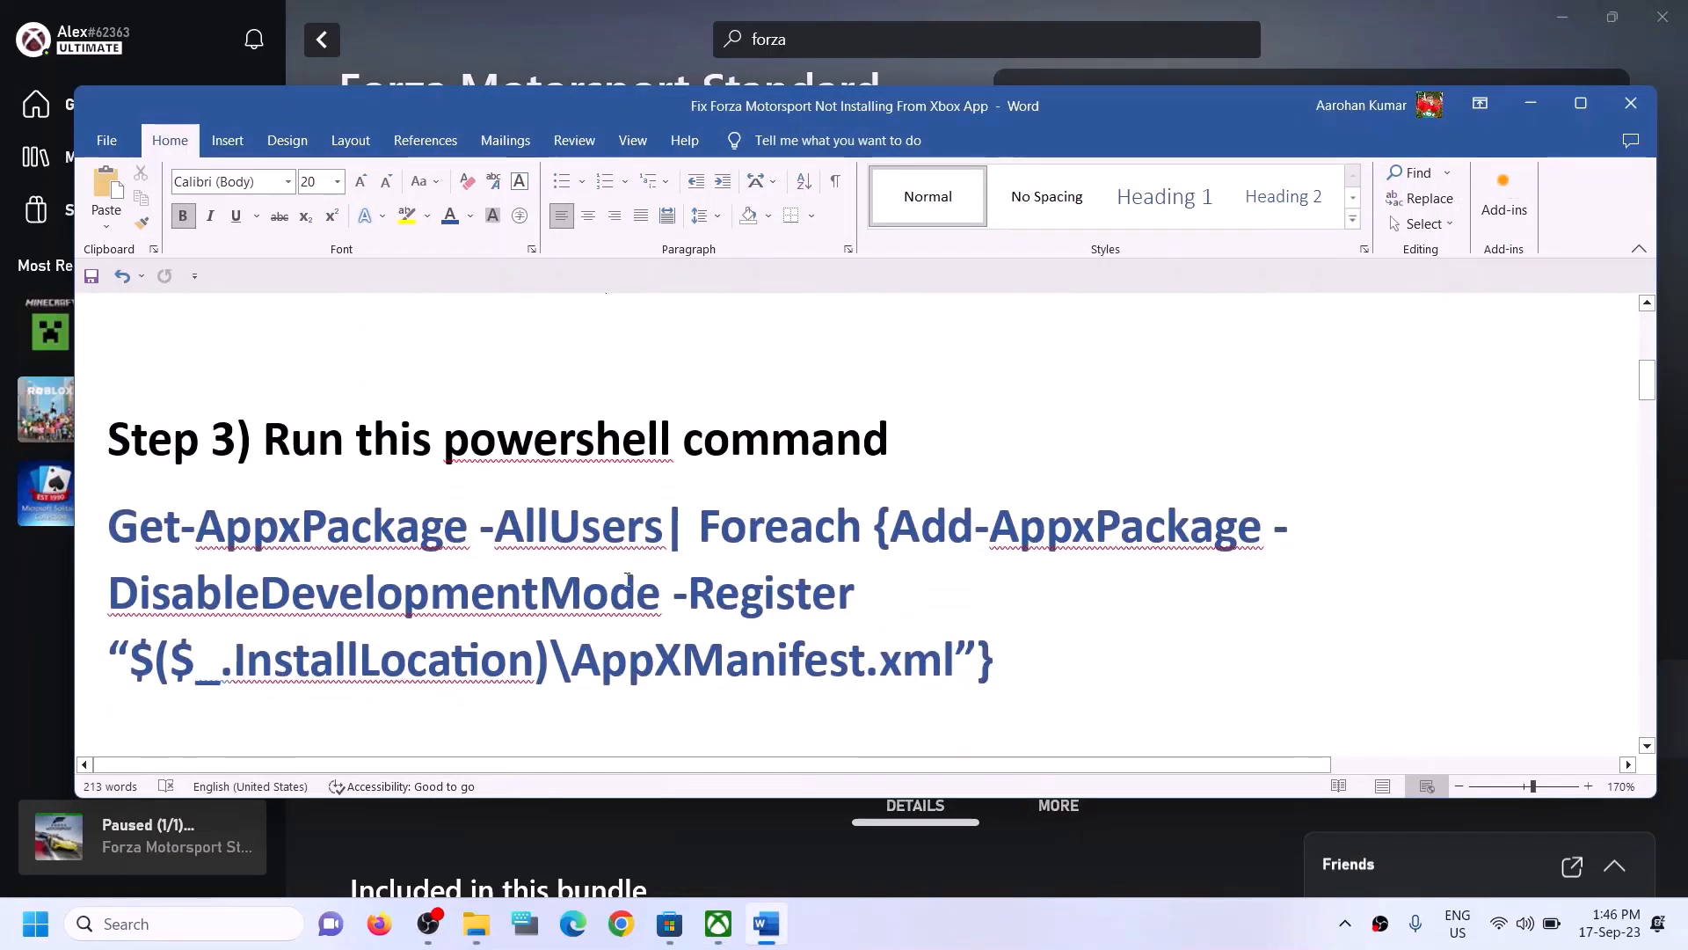
left_click_drag(1010, 659, 177, 563)
right_click(174, 564)
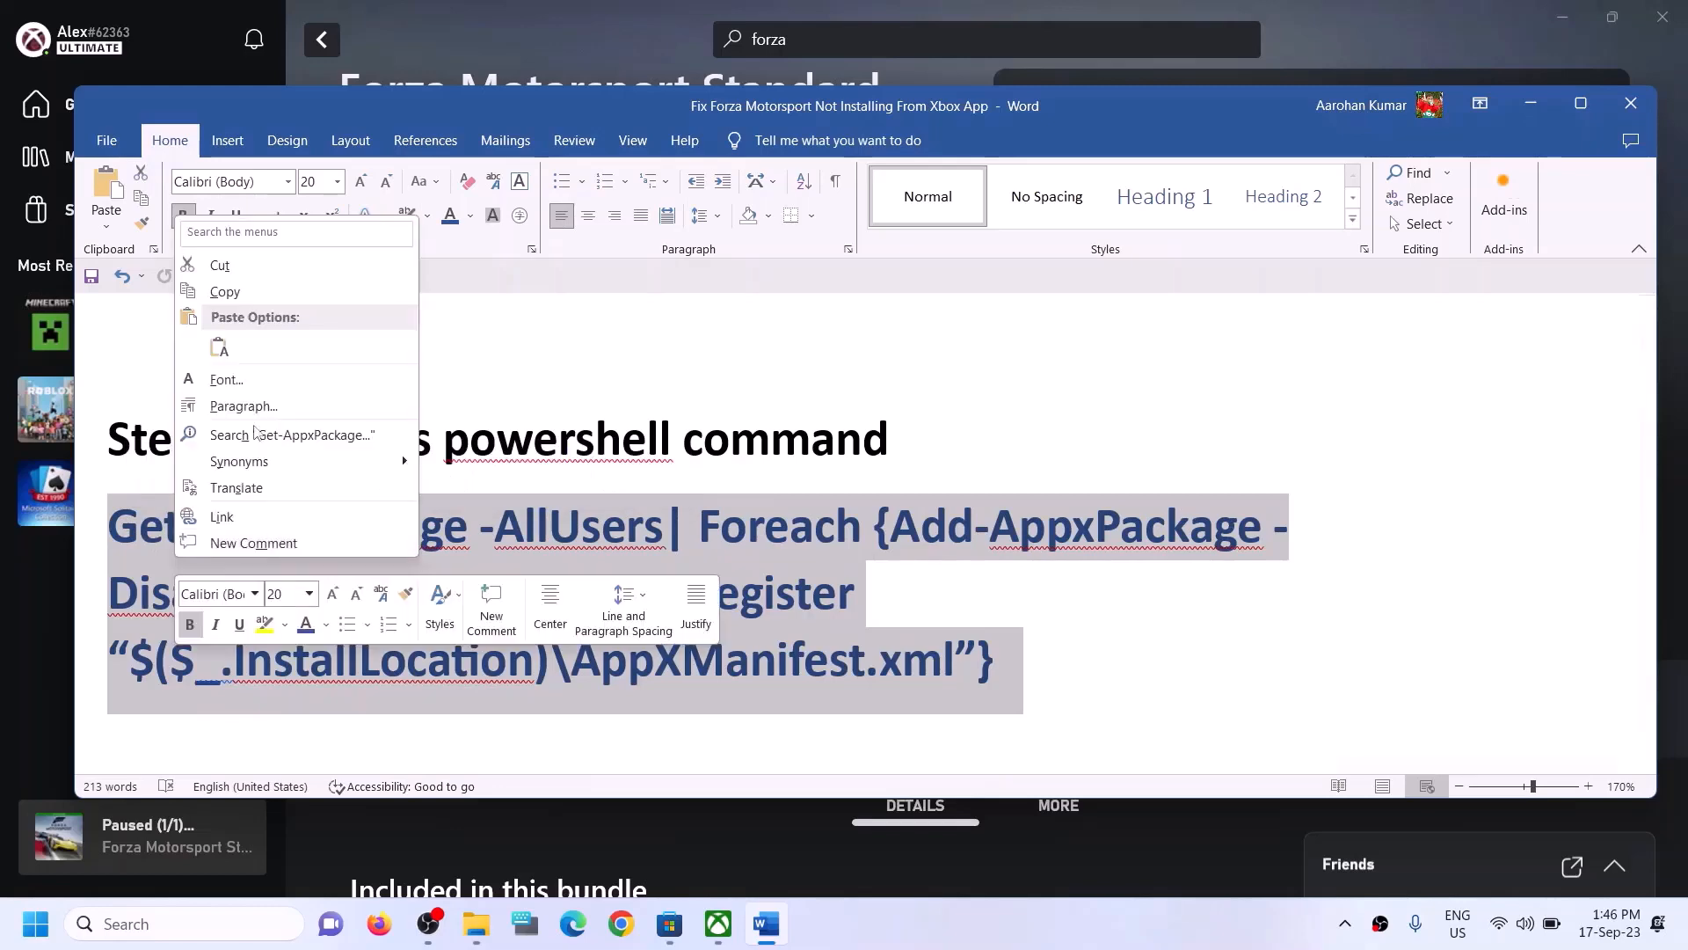
left_click(245, 299)
- Open Windows PowerShell as administrator and allow it to make changes to the device
left_click(171, 924)
type("po")
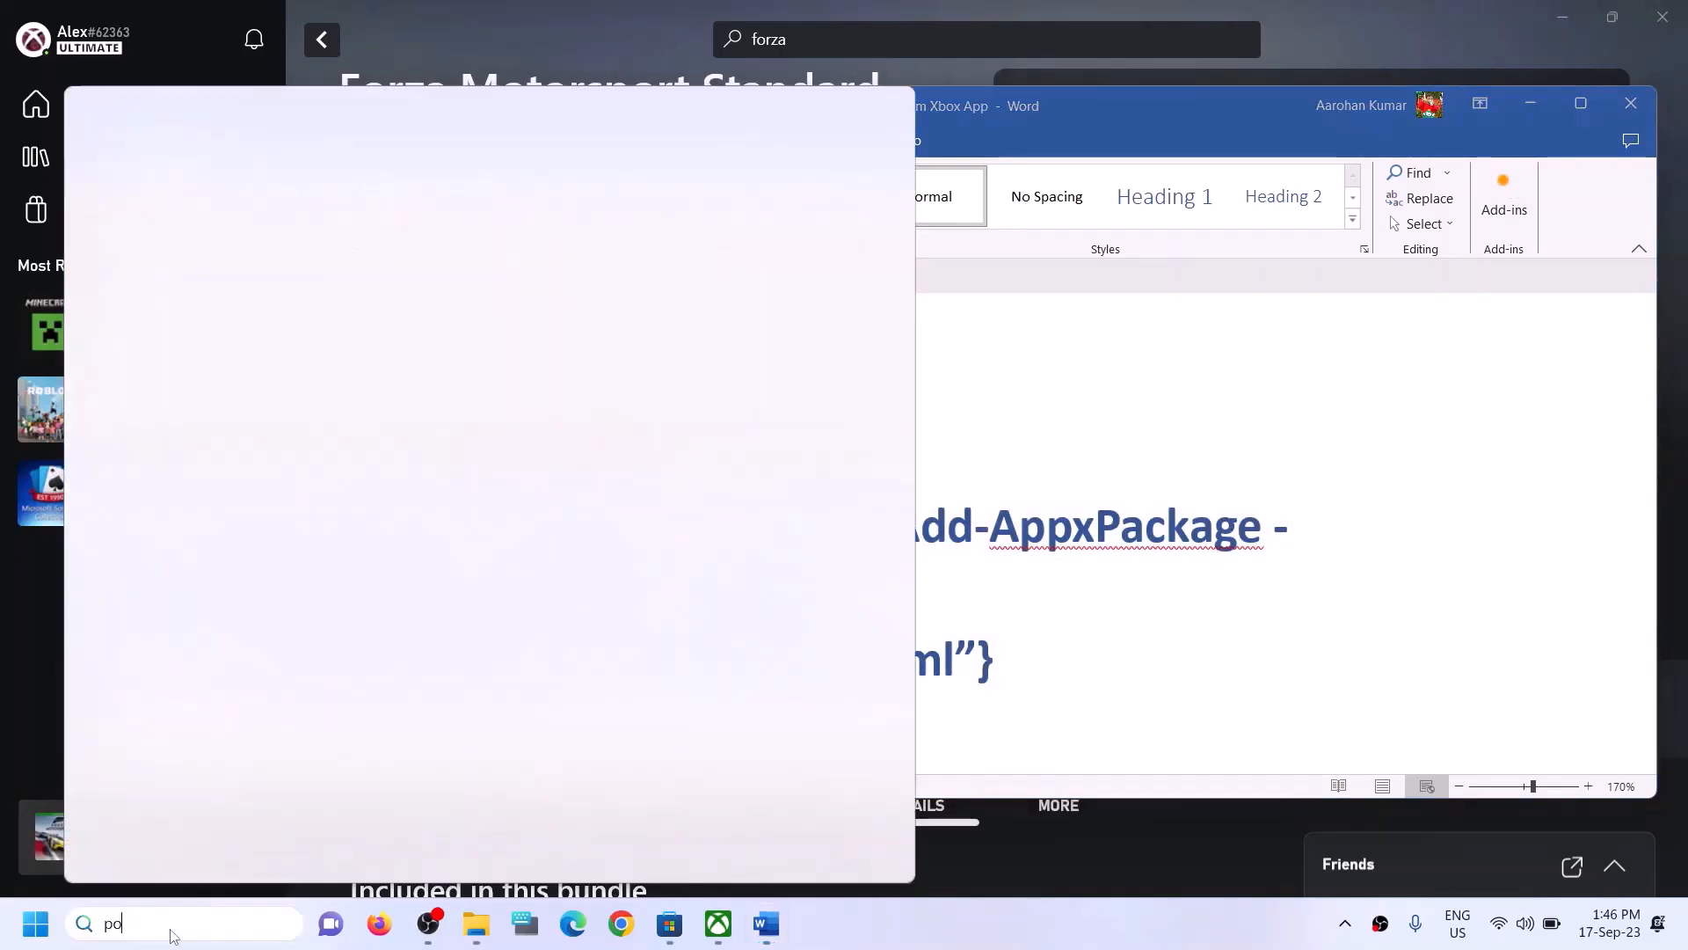
type("wers")
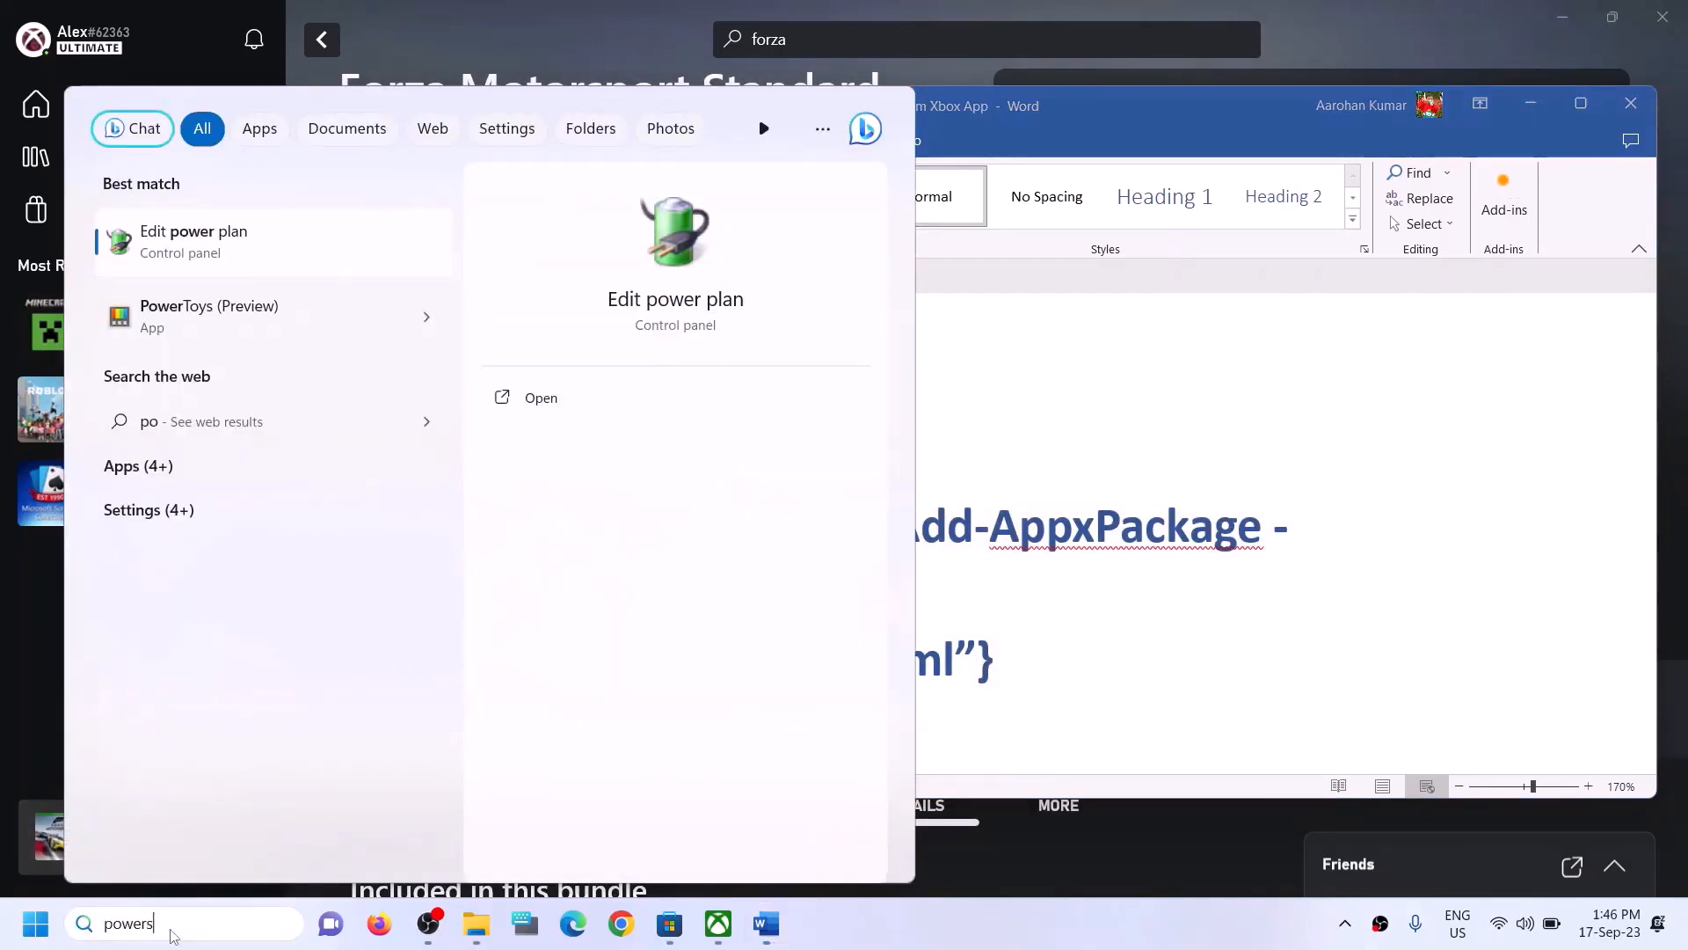
type("hell")
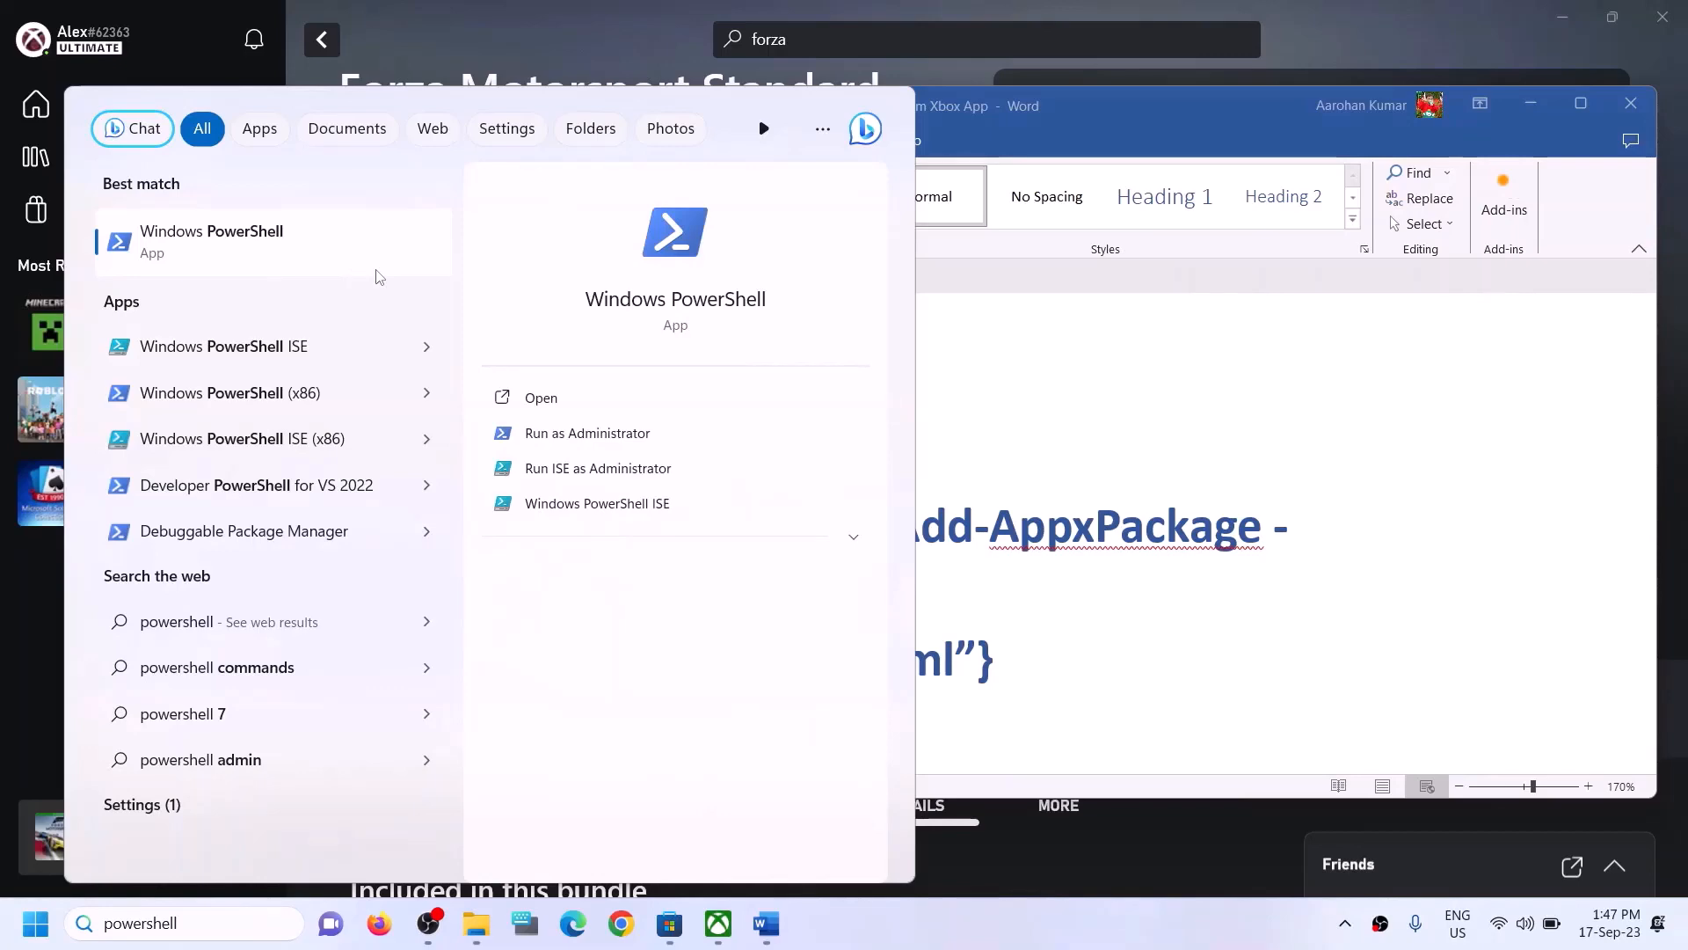
right_click(348, 269)
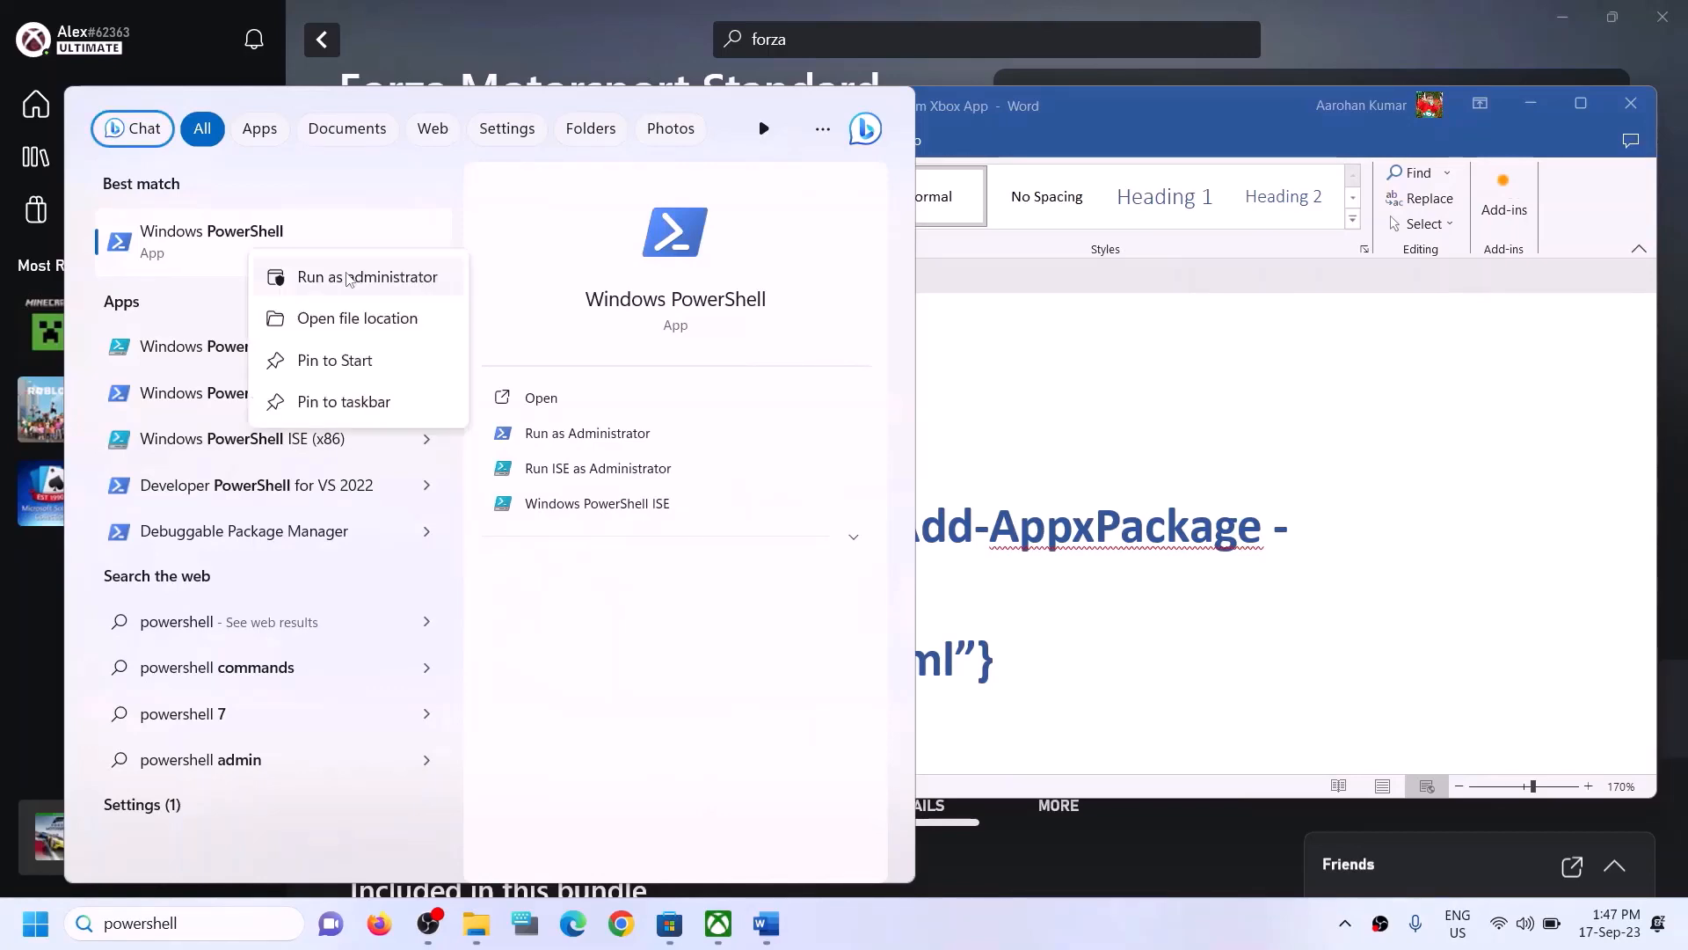
left_click(347, 278)
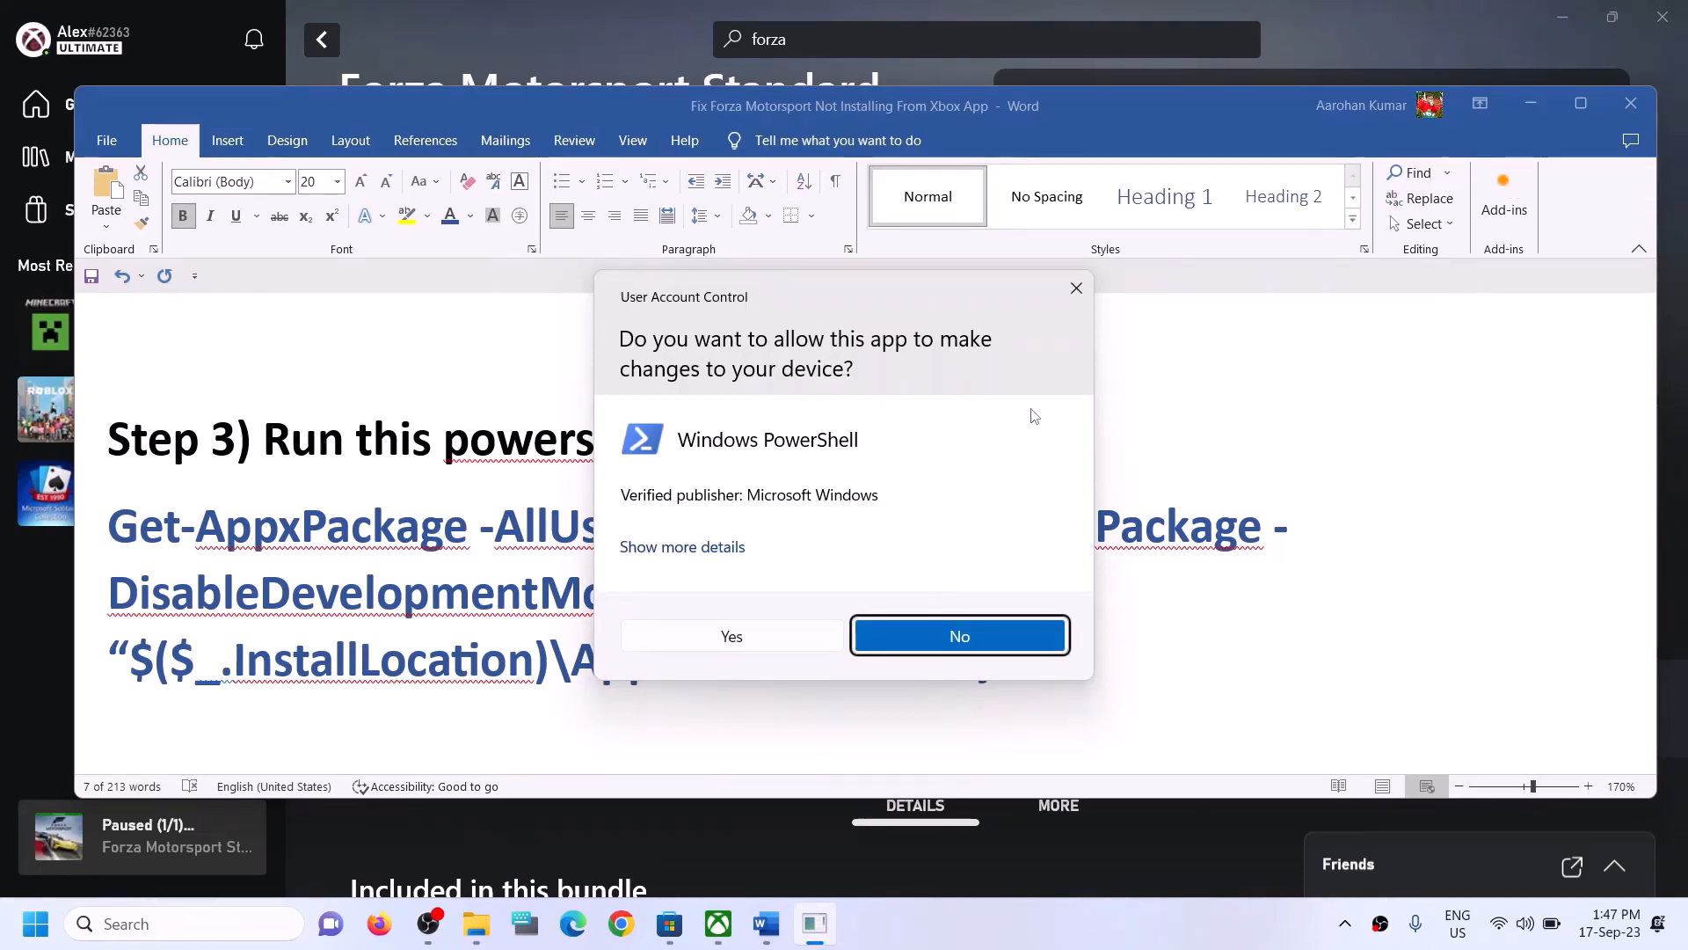
left_click(732, 635)
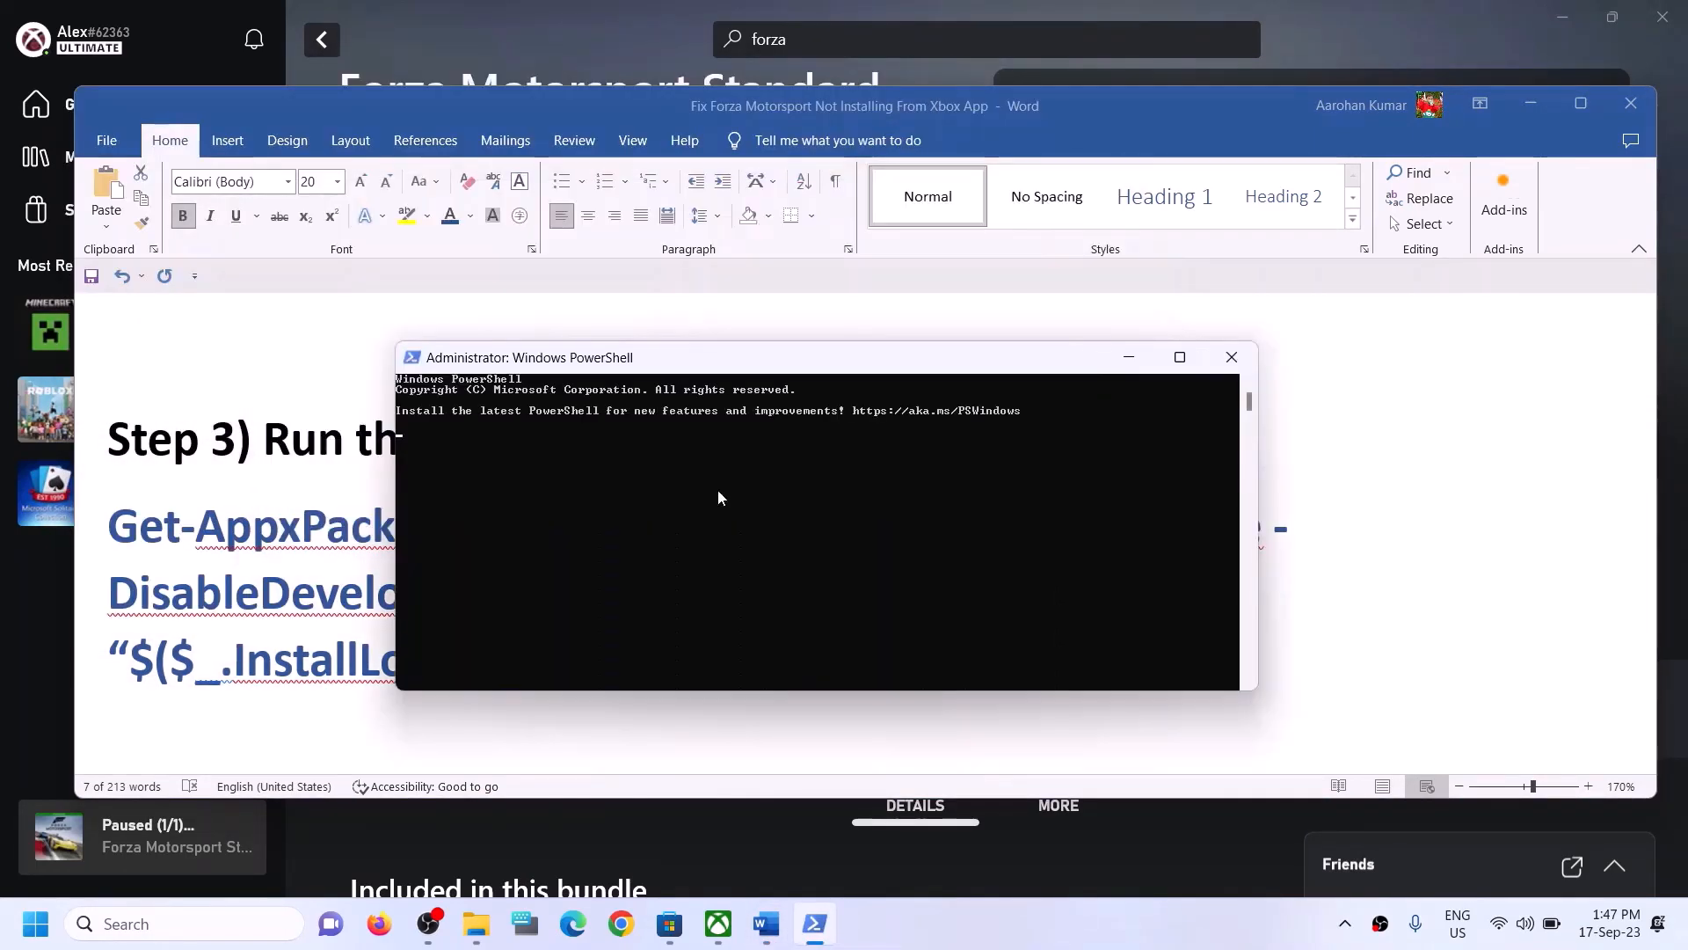
- Paste the Get-AppxPackage re-registration command into the administrator PowerShell window and run it
right_click(709, 487)
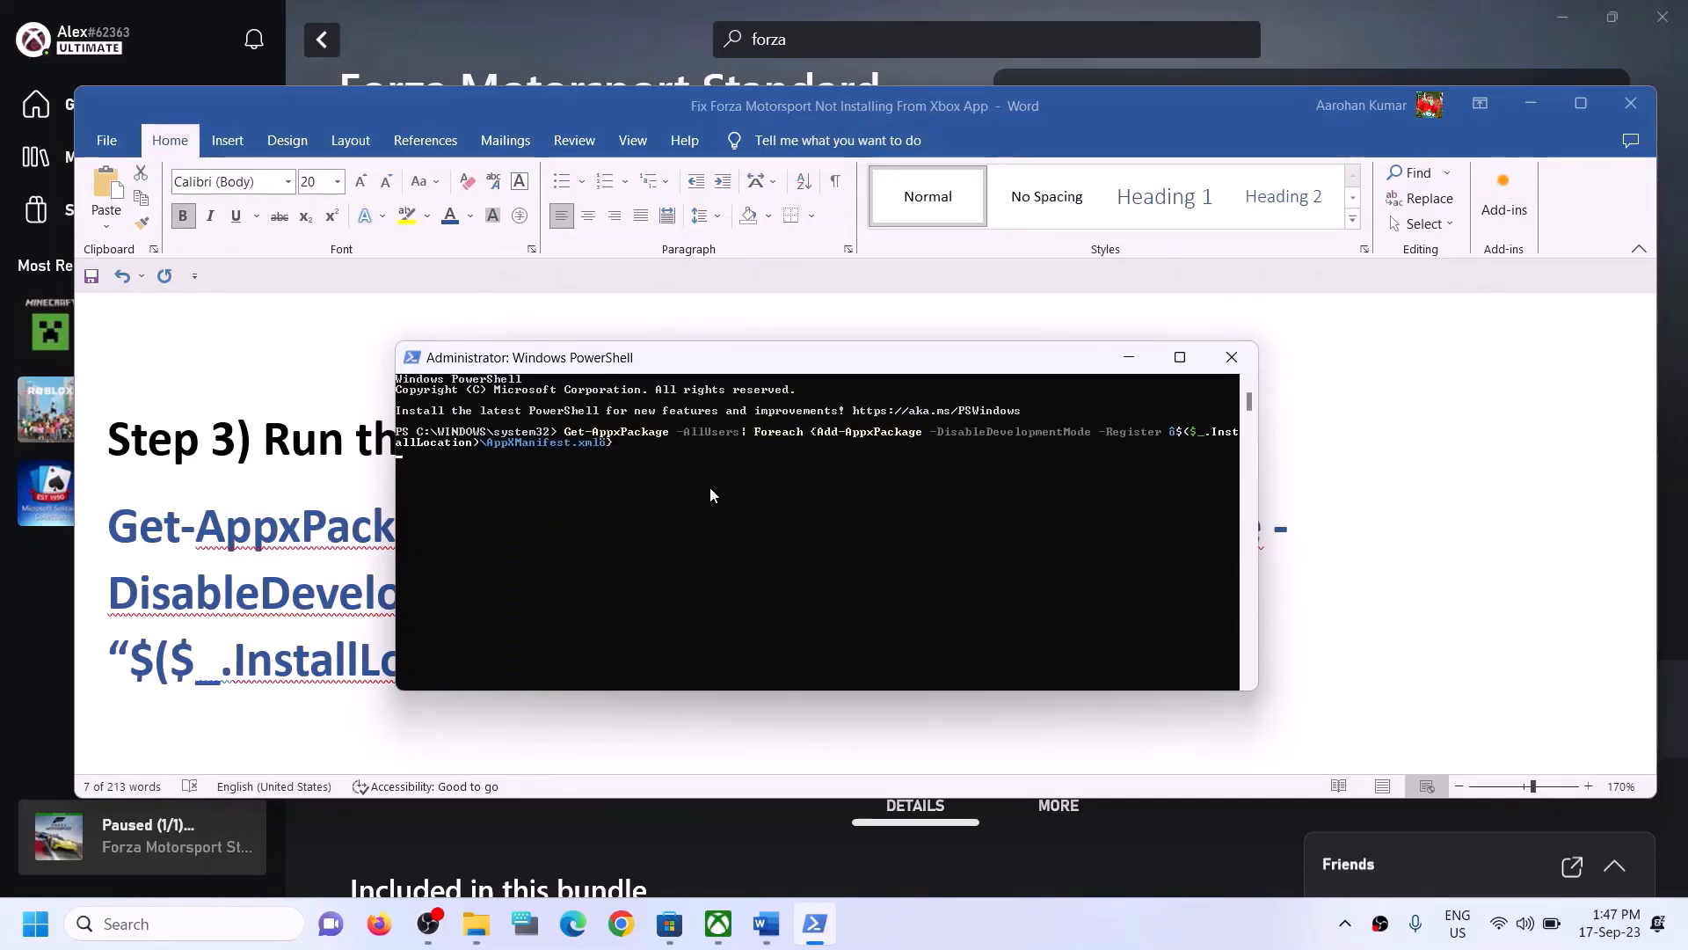
key("Return")
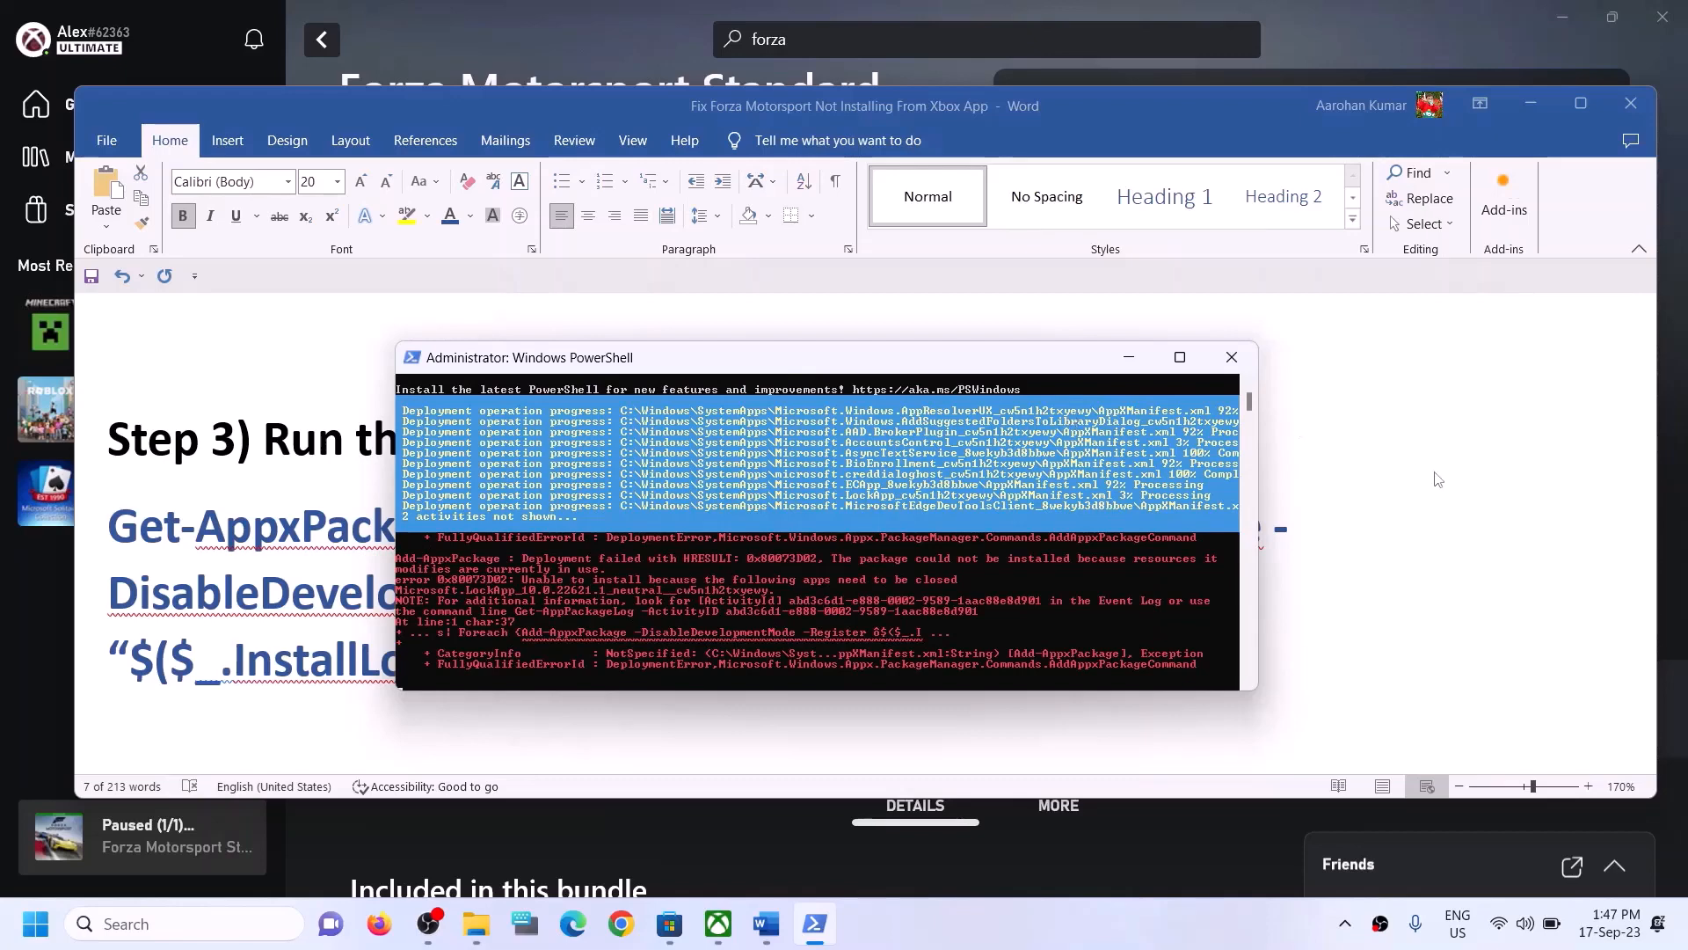
- Review step 4 of the guide document about deleting the Microsoft Store local cache files
key("alt+Tab")
scroll(512, 528, "down", 4)
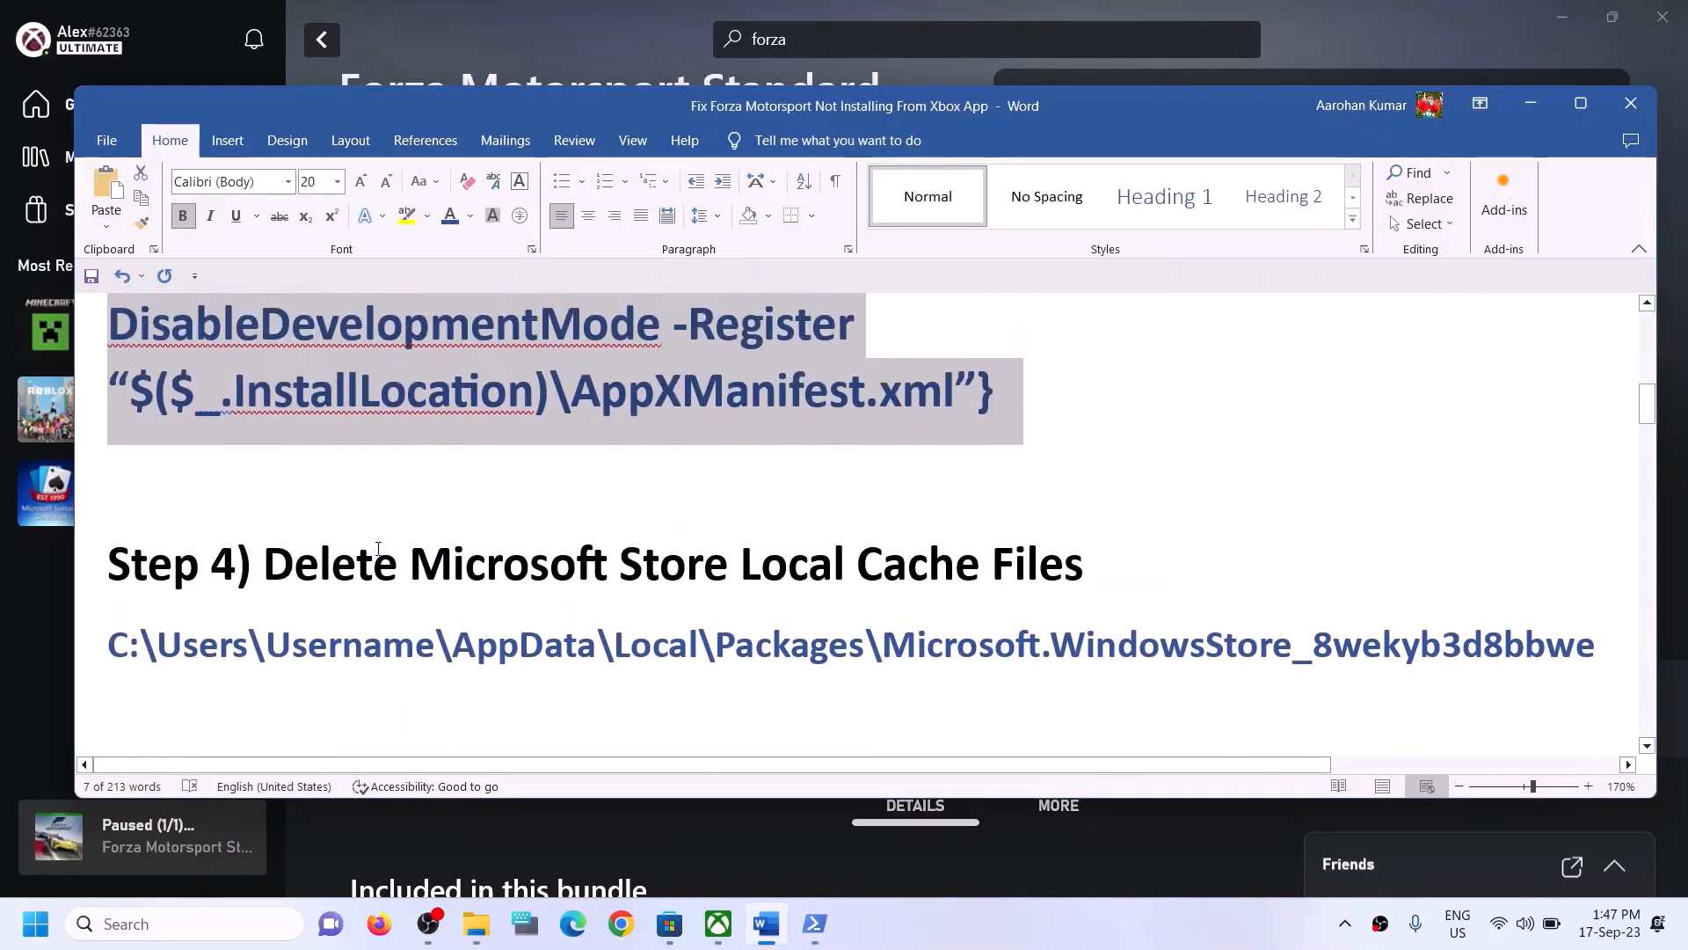
left_click_drag(264, 567, 1084, 576)
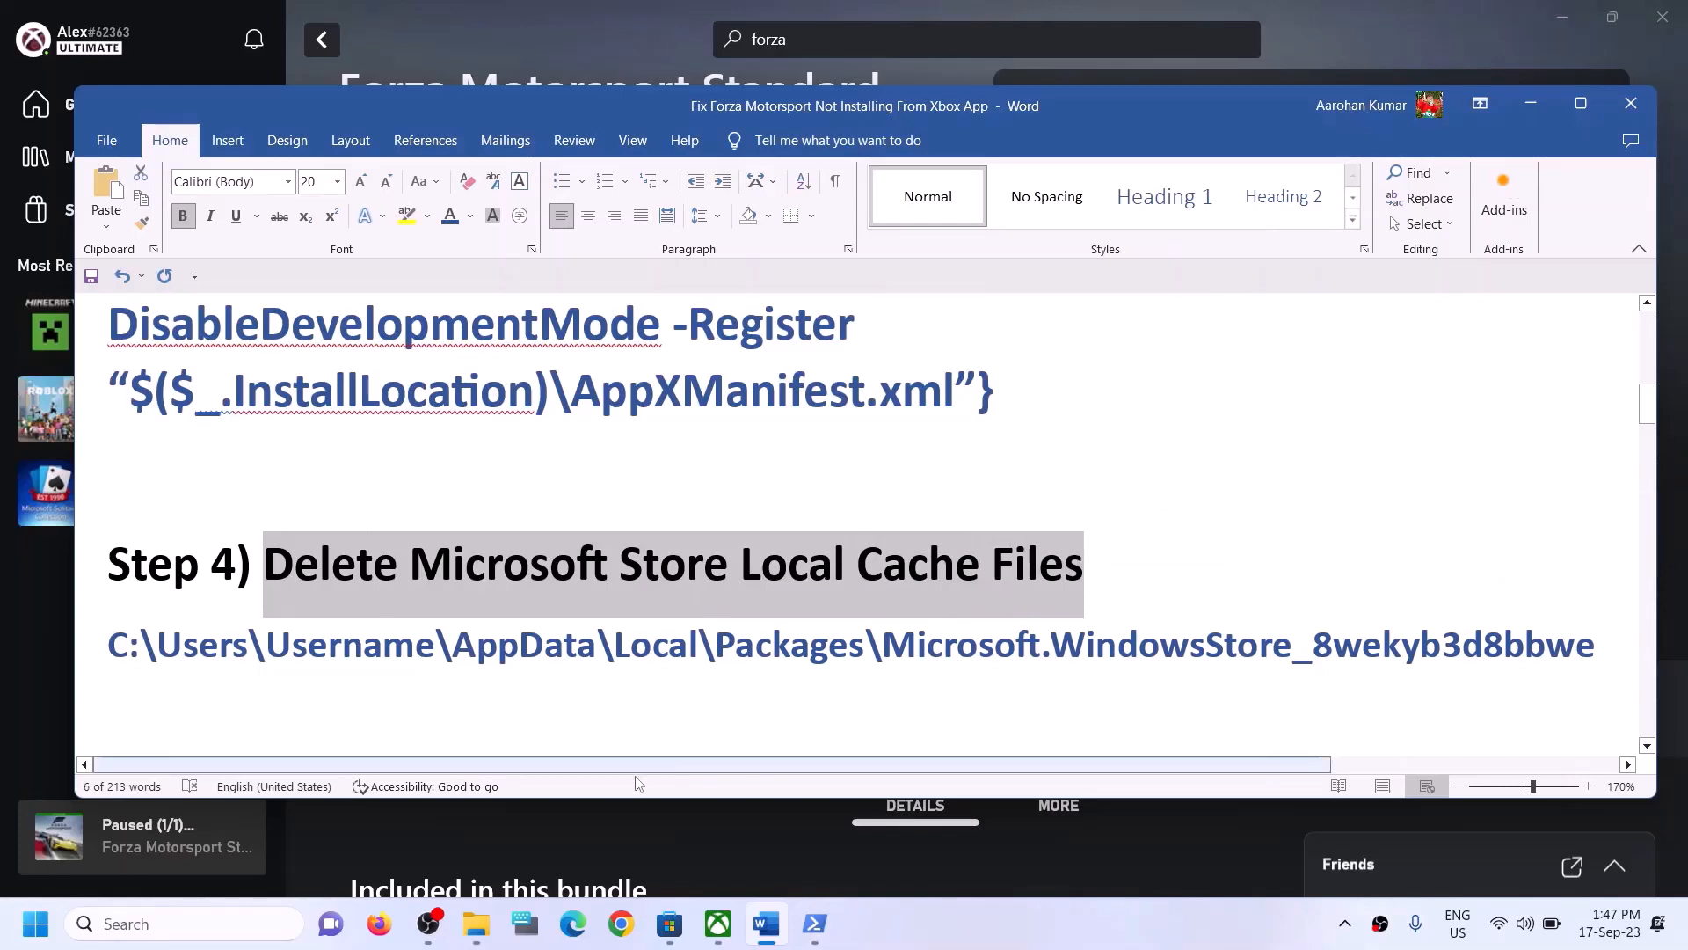
- Open File Explorer and browse through Local Disk (C:) and Users to the Test user folder
left_click(493, 916)
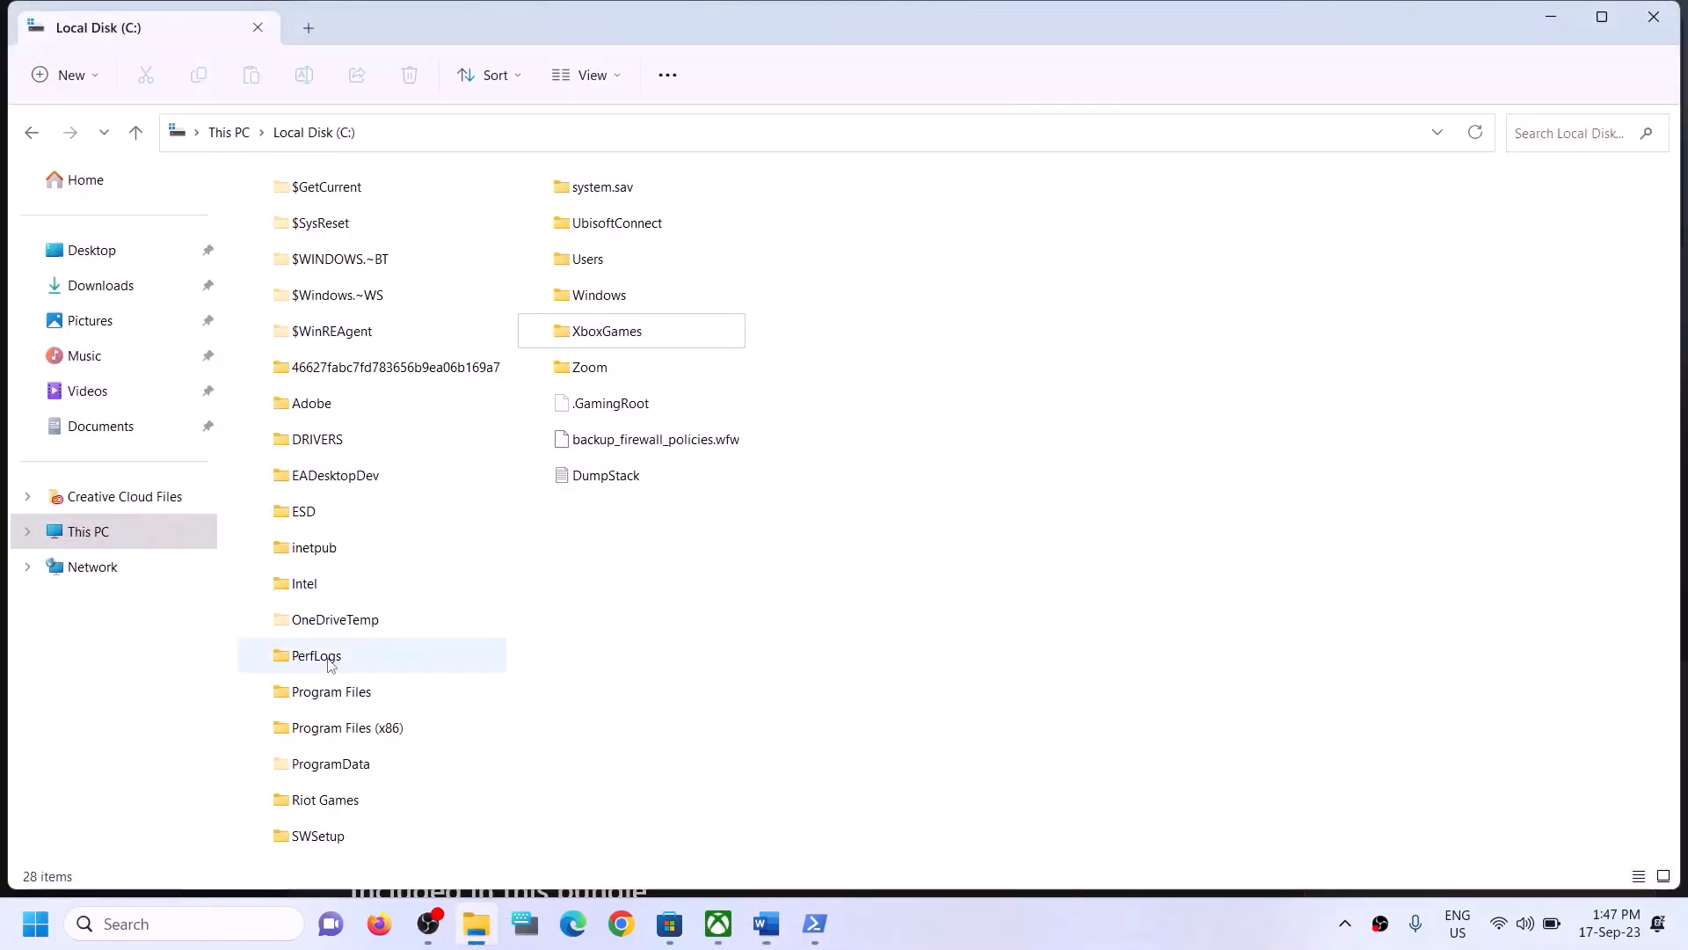
left_click(112, 530)
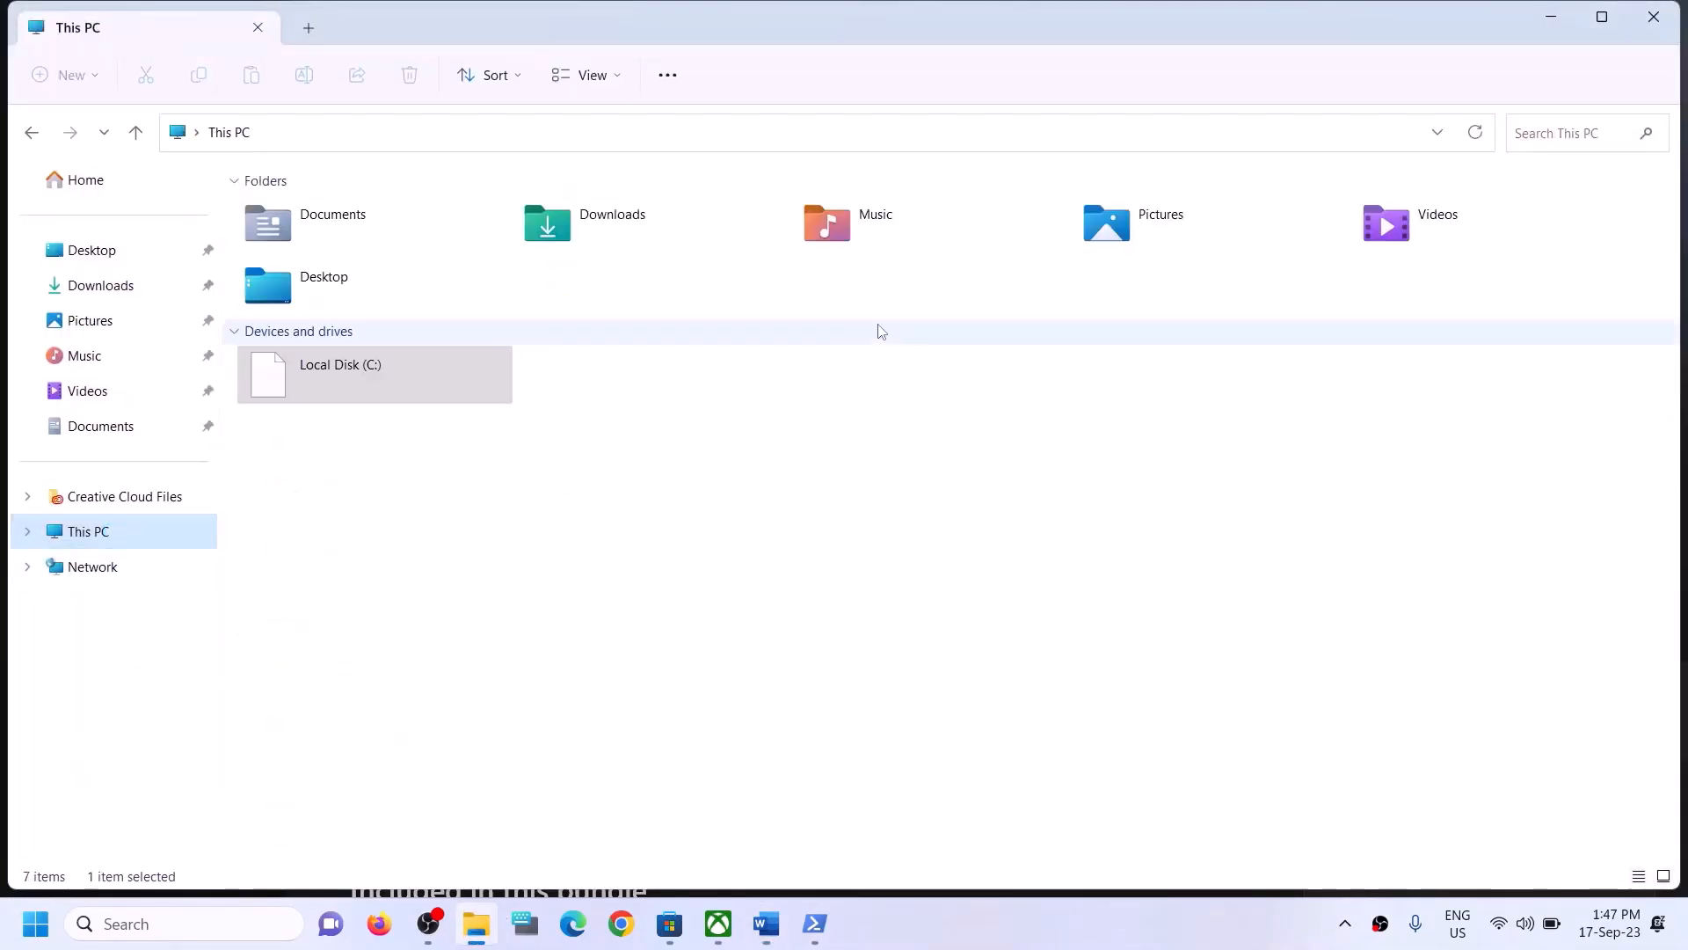
double_click(271, 400)
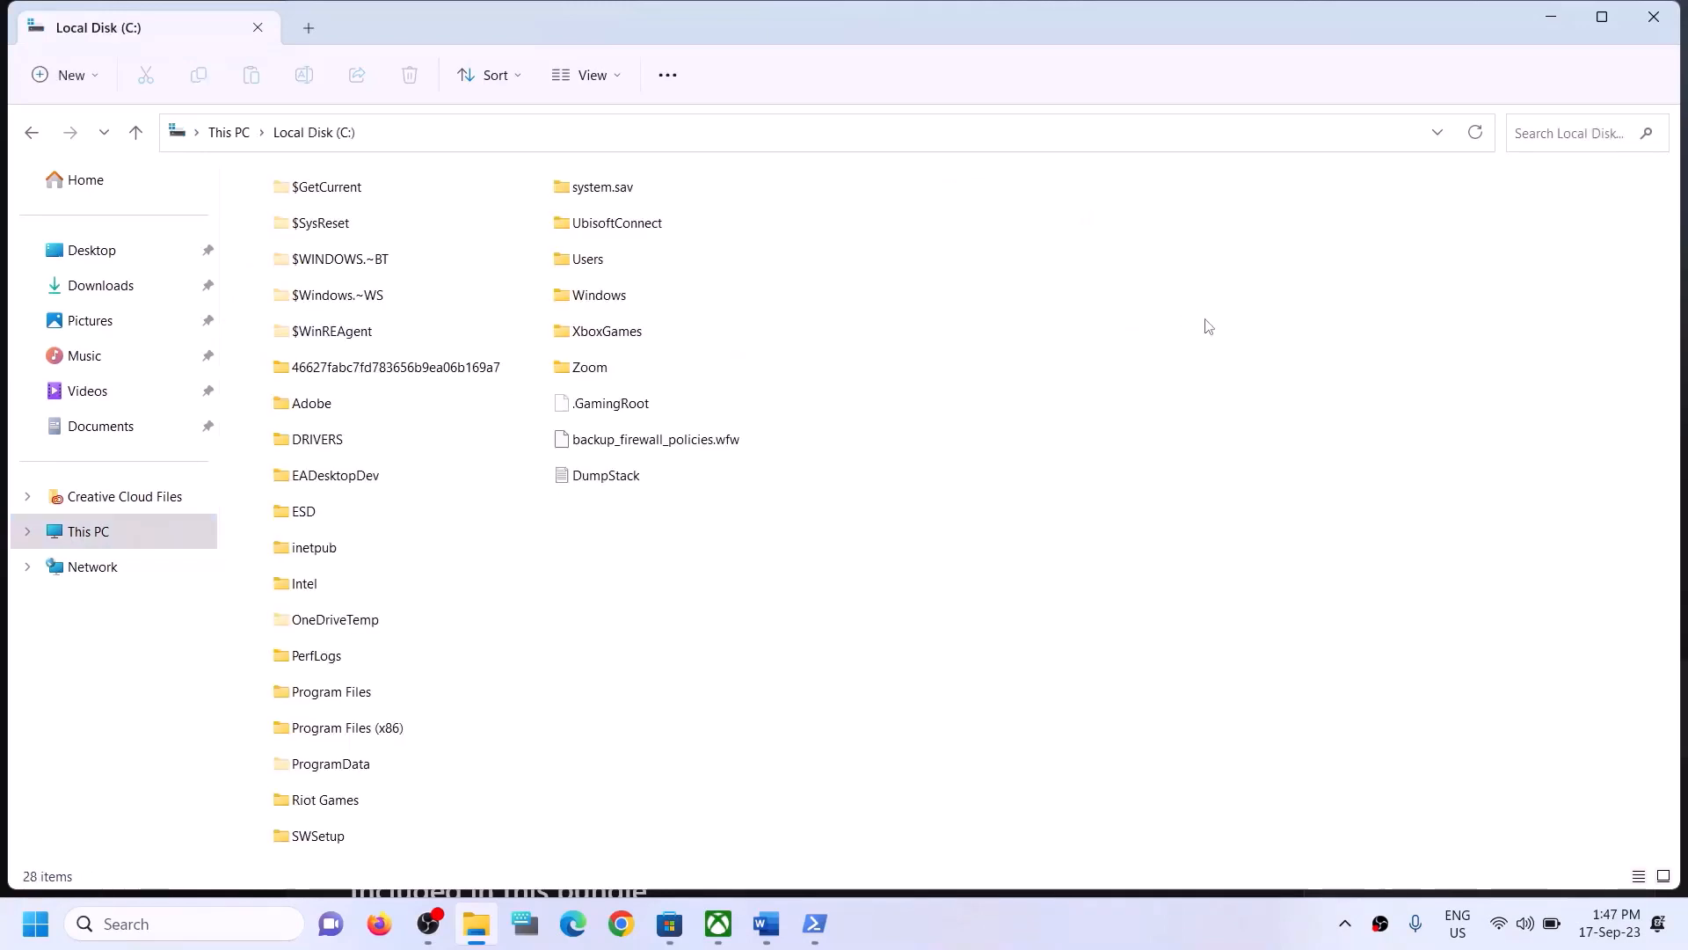
double_click(629, 259)
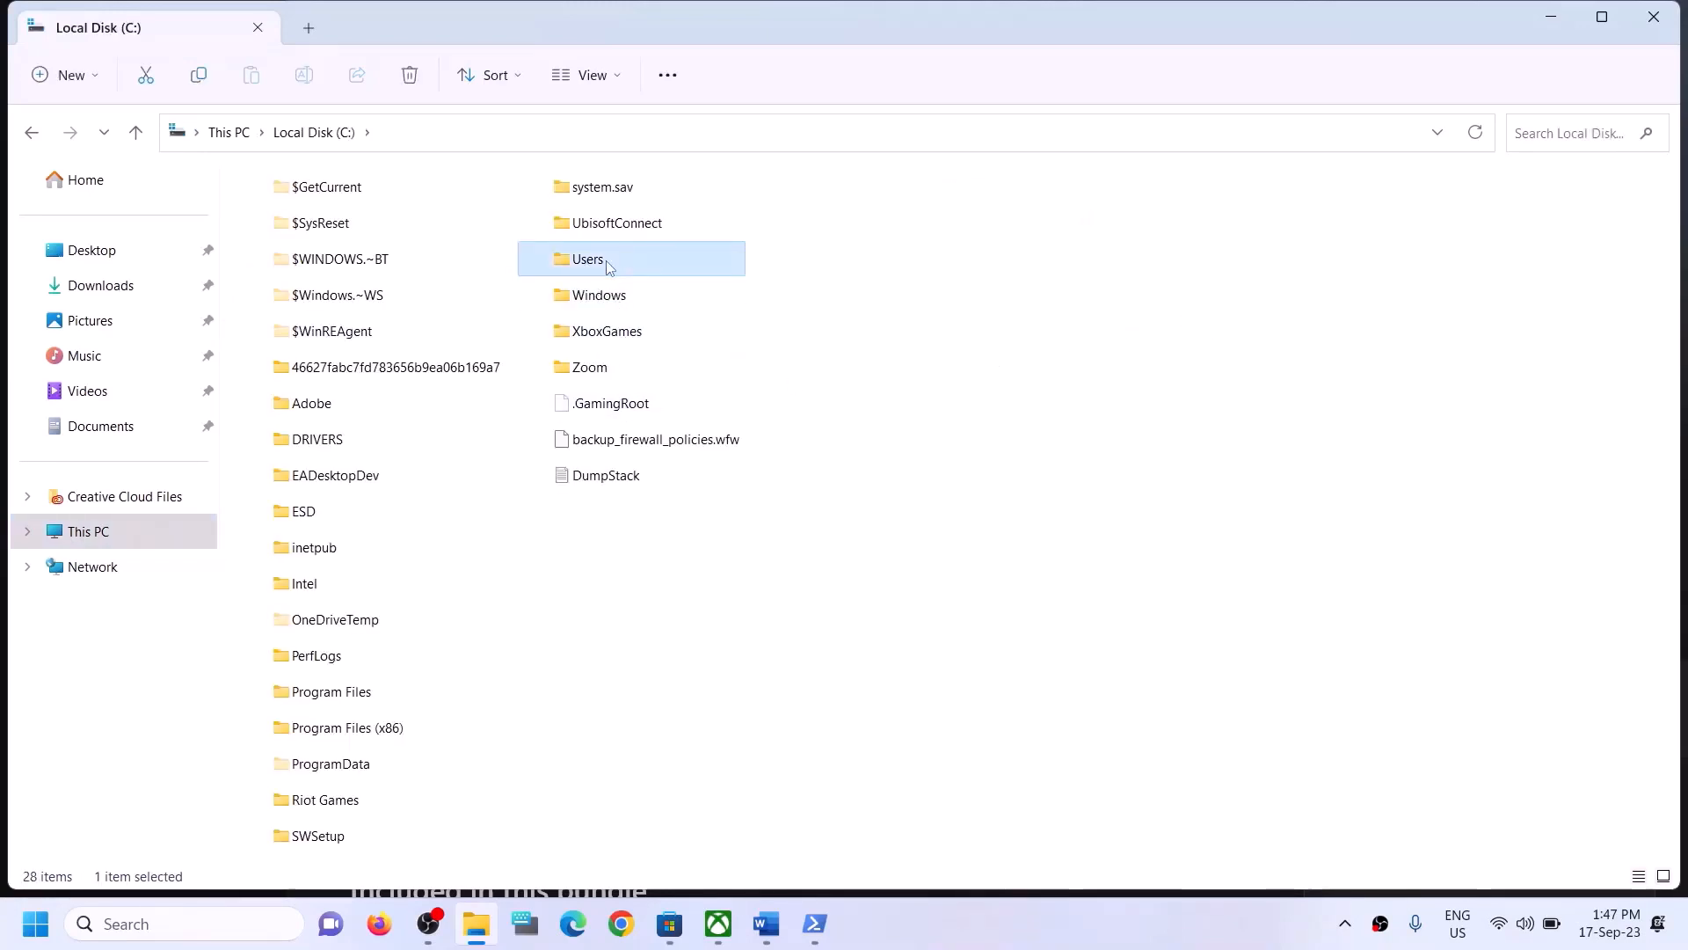
left_click(374, 285)
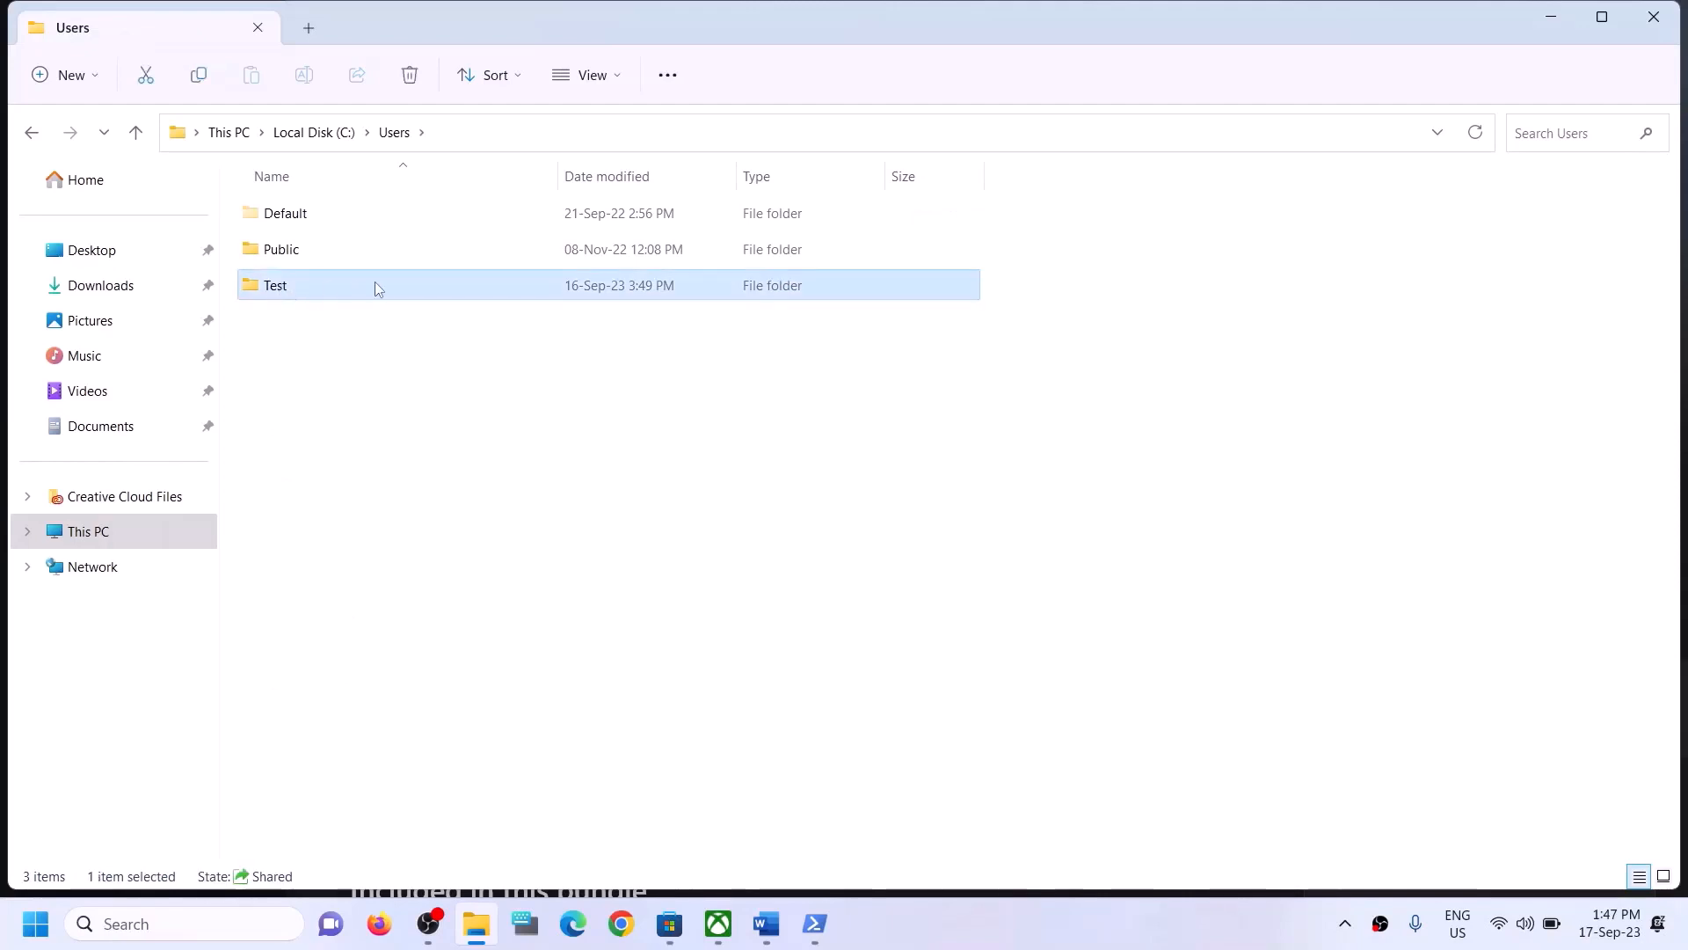
double_click(322, 284)
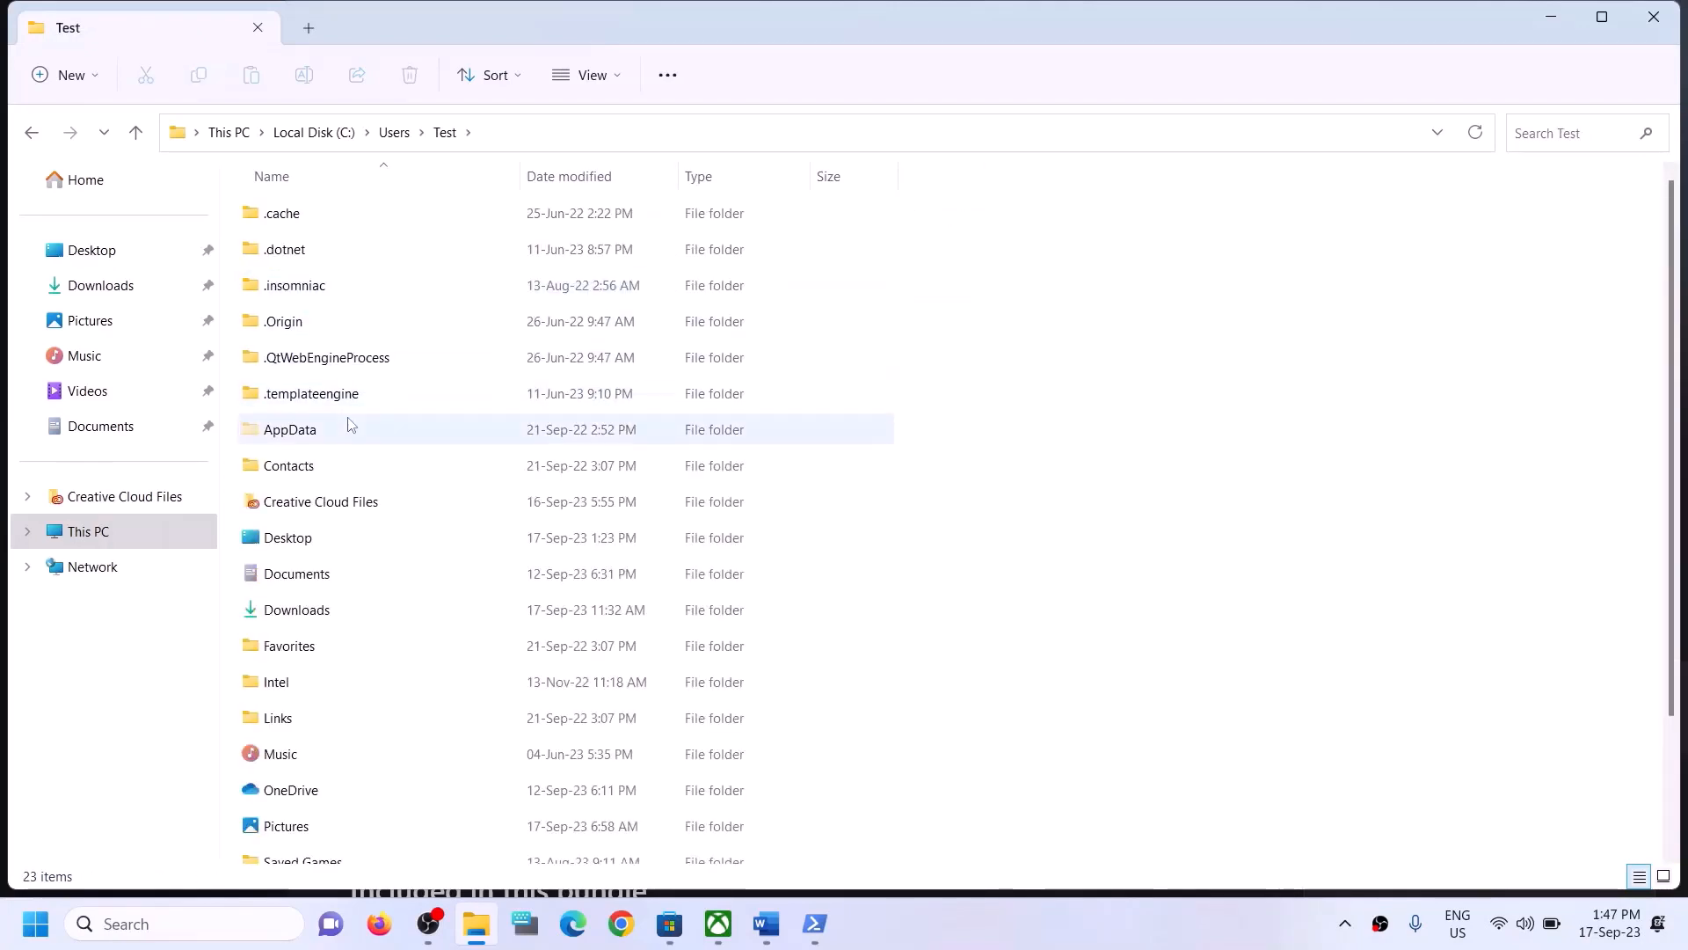
left_click(279, 442)
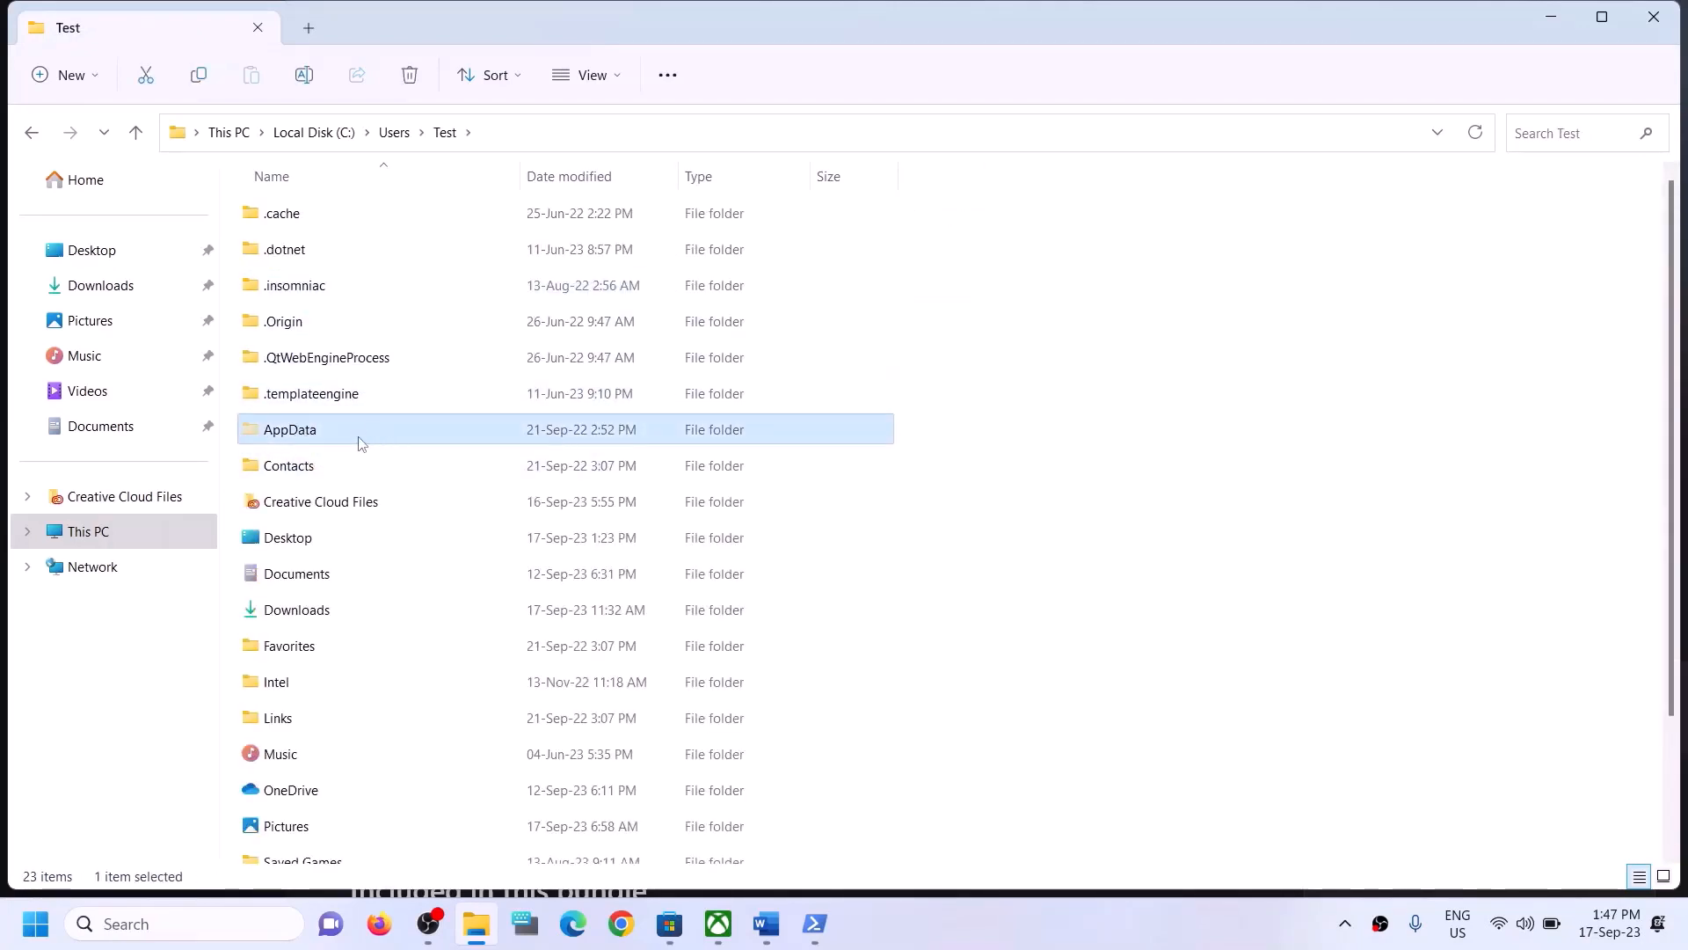
left_click(615, 77)
mouse_move(615, 450)
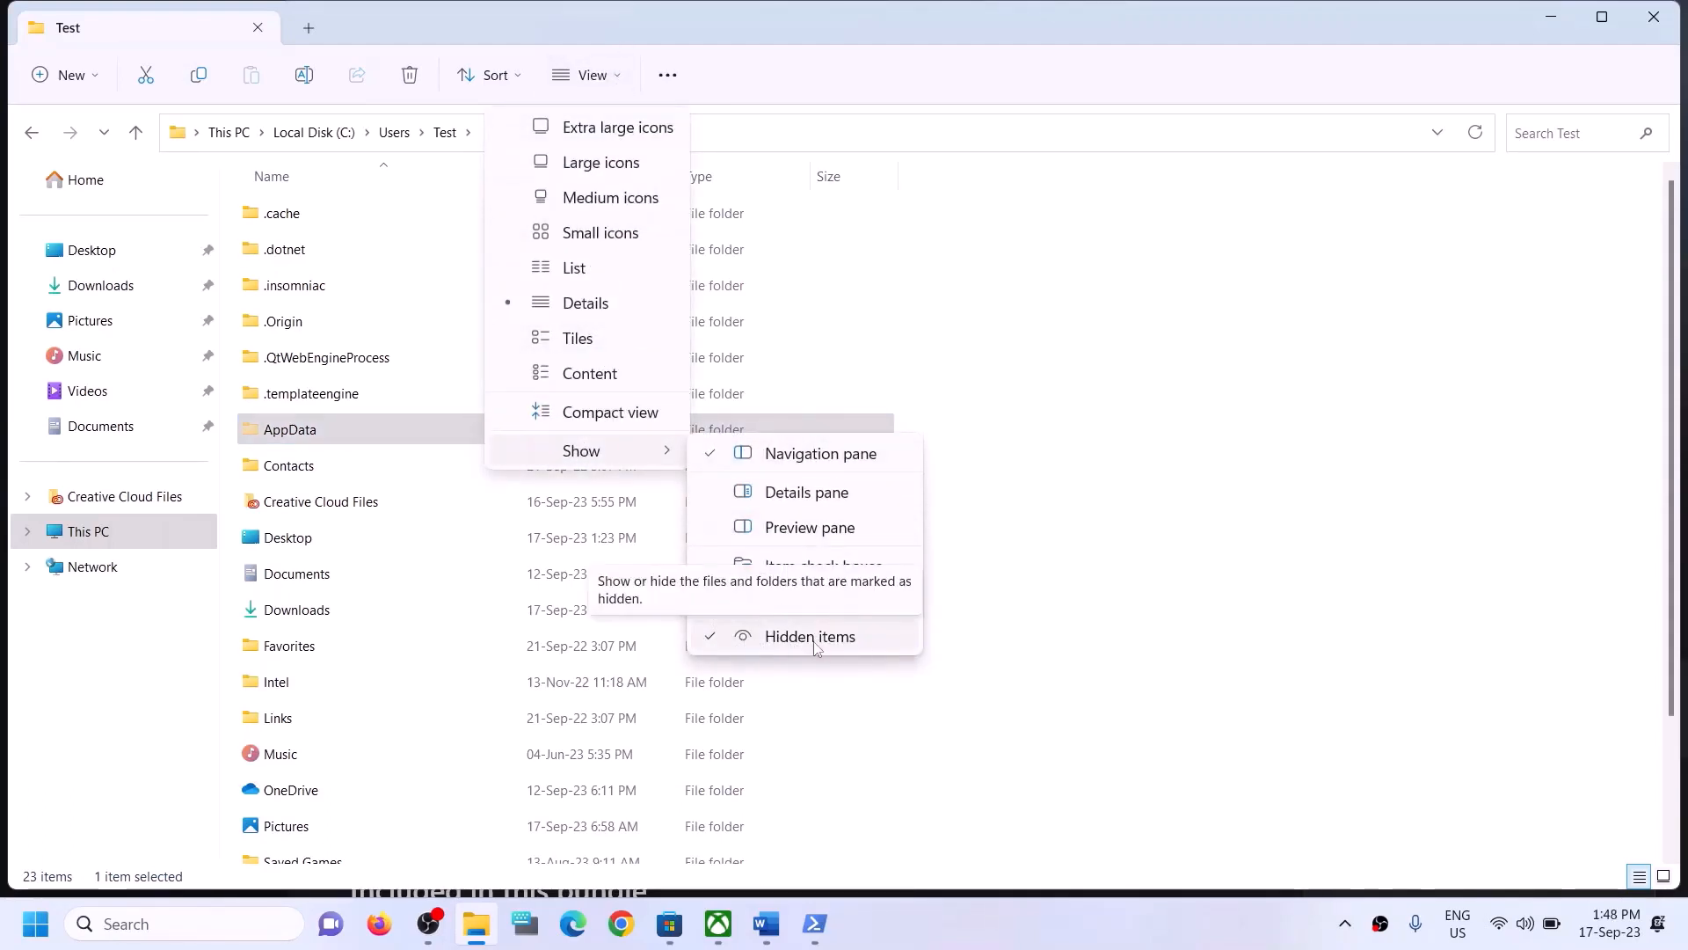
left_click(314, 437)
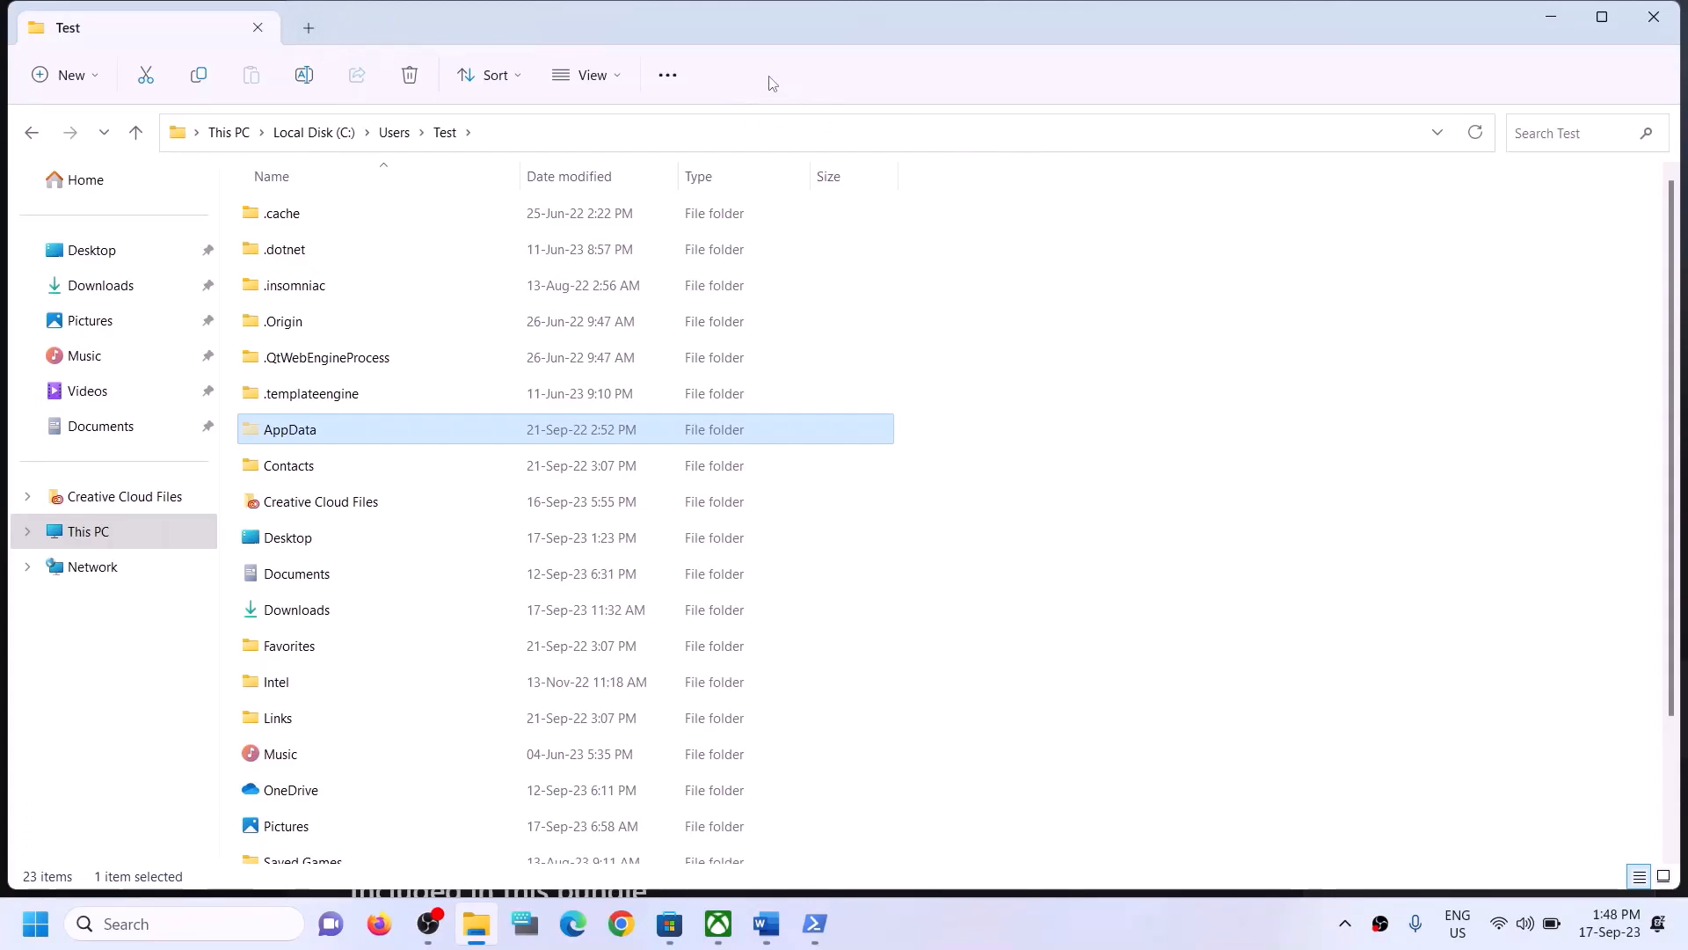
- Open the AppData, Local and Packages folders inside the Test user folder
left_click(280, 435)
double_click(361, 425)
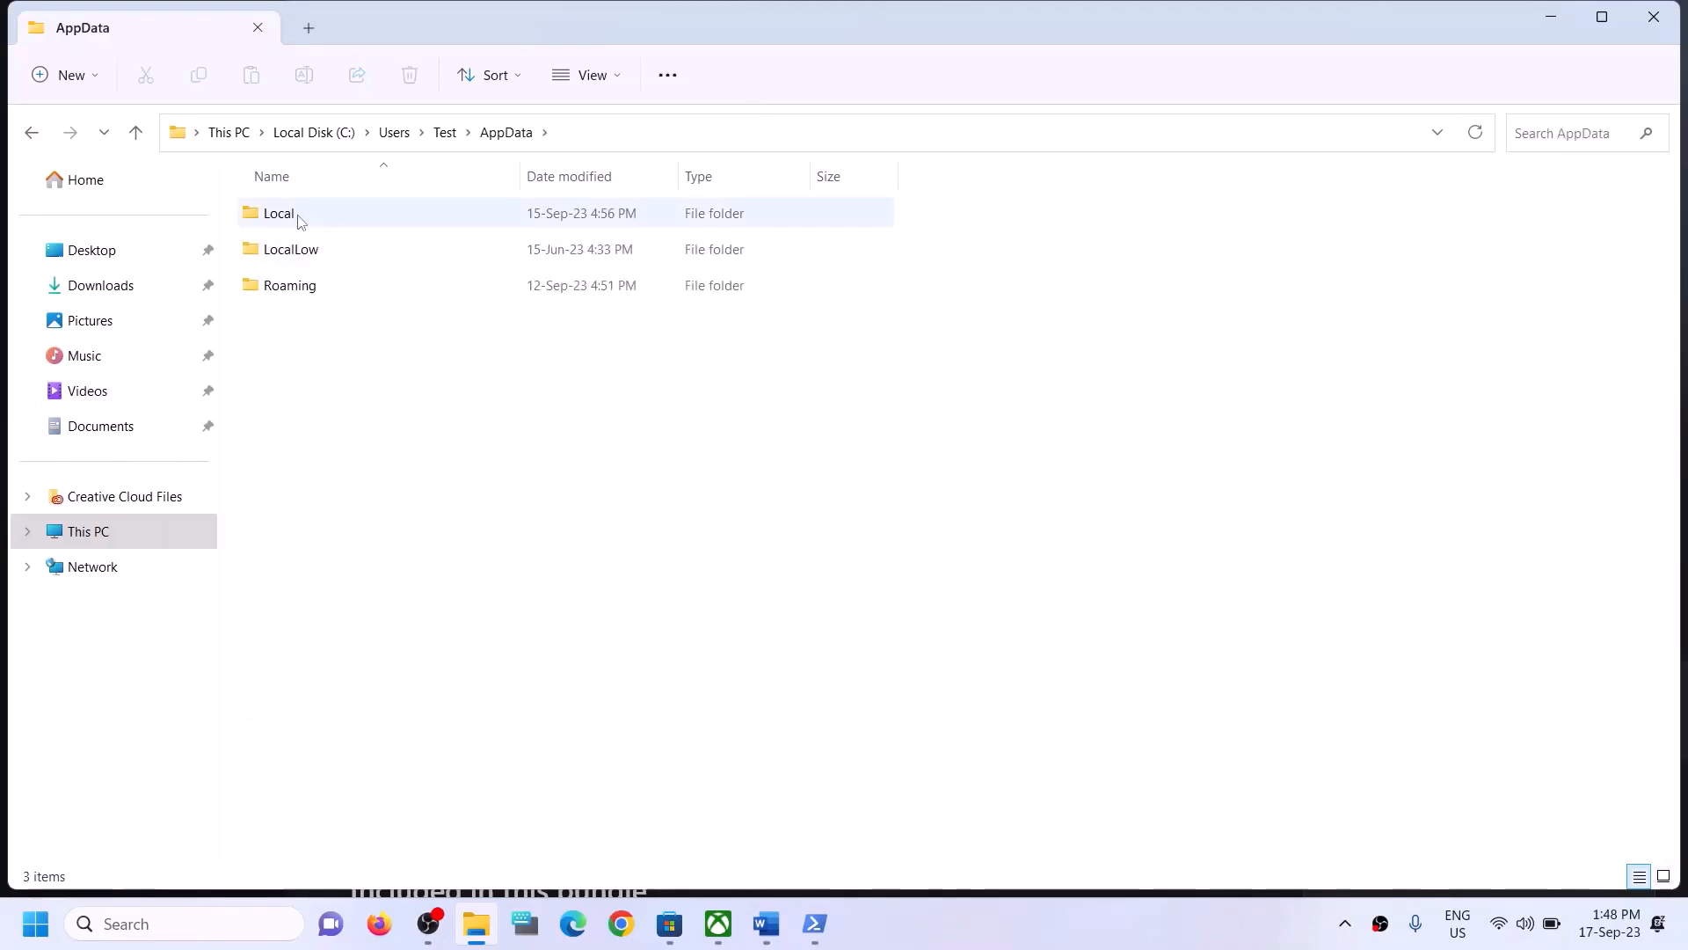
left_click(360, 213)
double_click(358, 212)
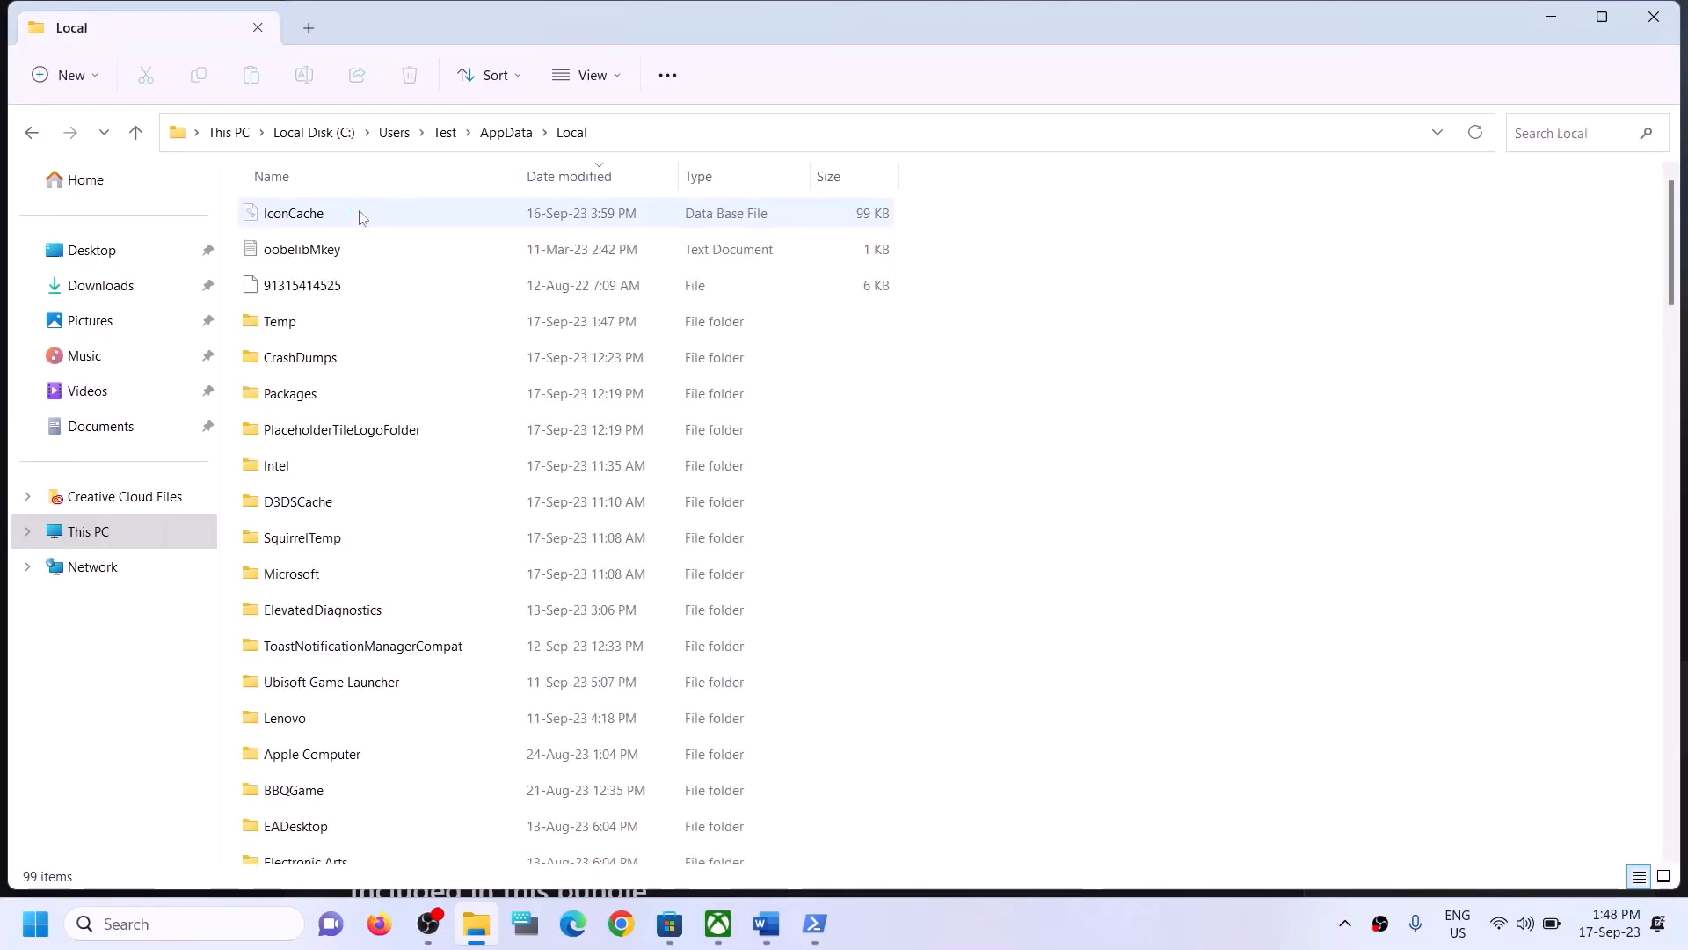
left_click(297, 395)
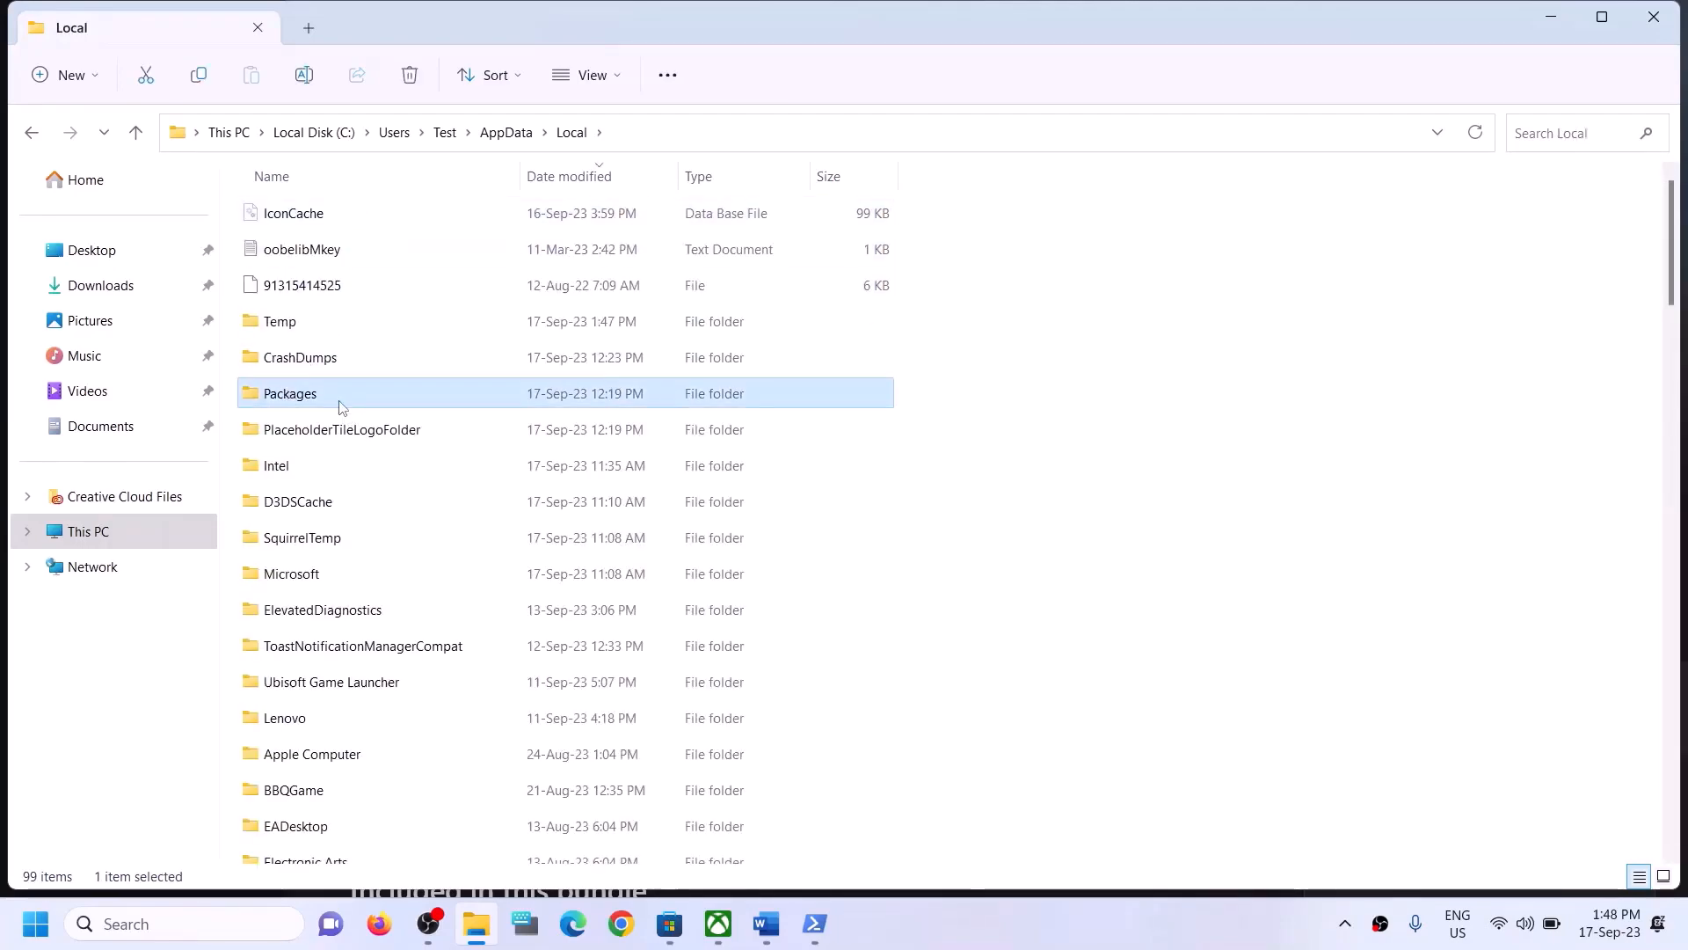
double_click(342, 404)
- Find and open the Microsoft.WindowsStore_8wekyb3d8bbwe folder in the Packages list
left_click(366, 540)
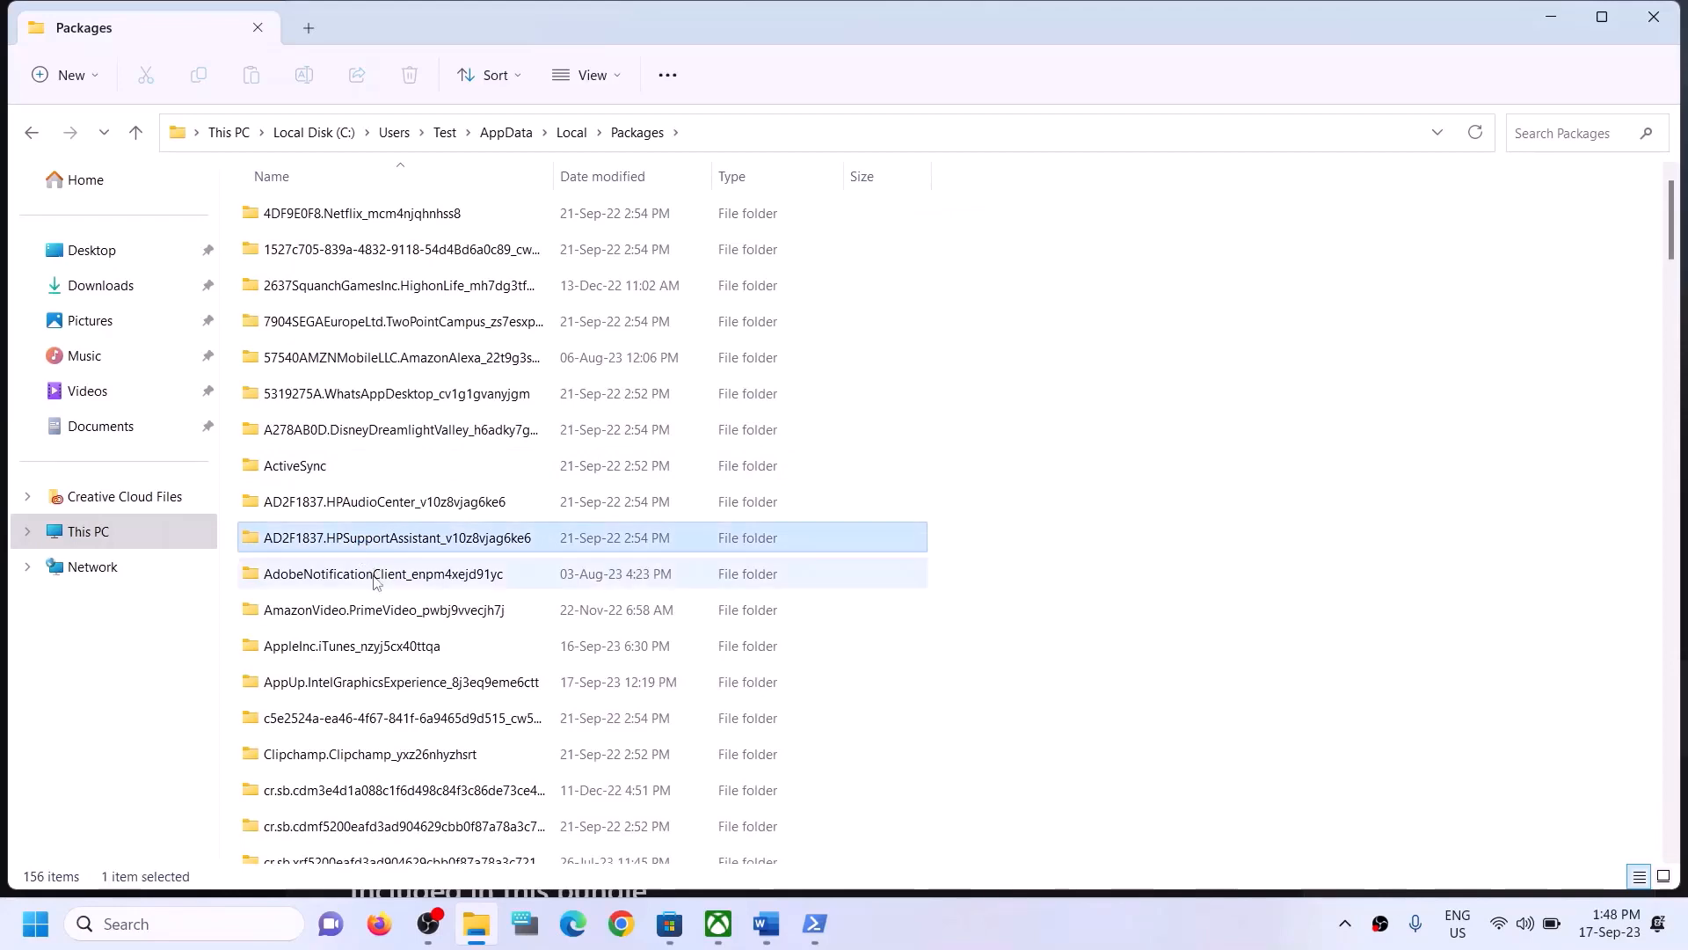
scroll(376, 582, "down", 20)
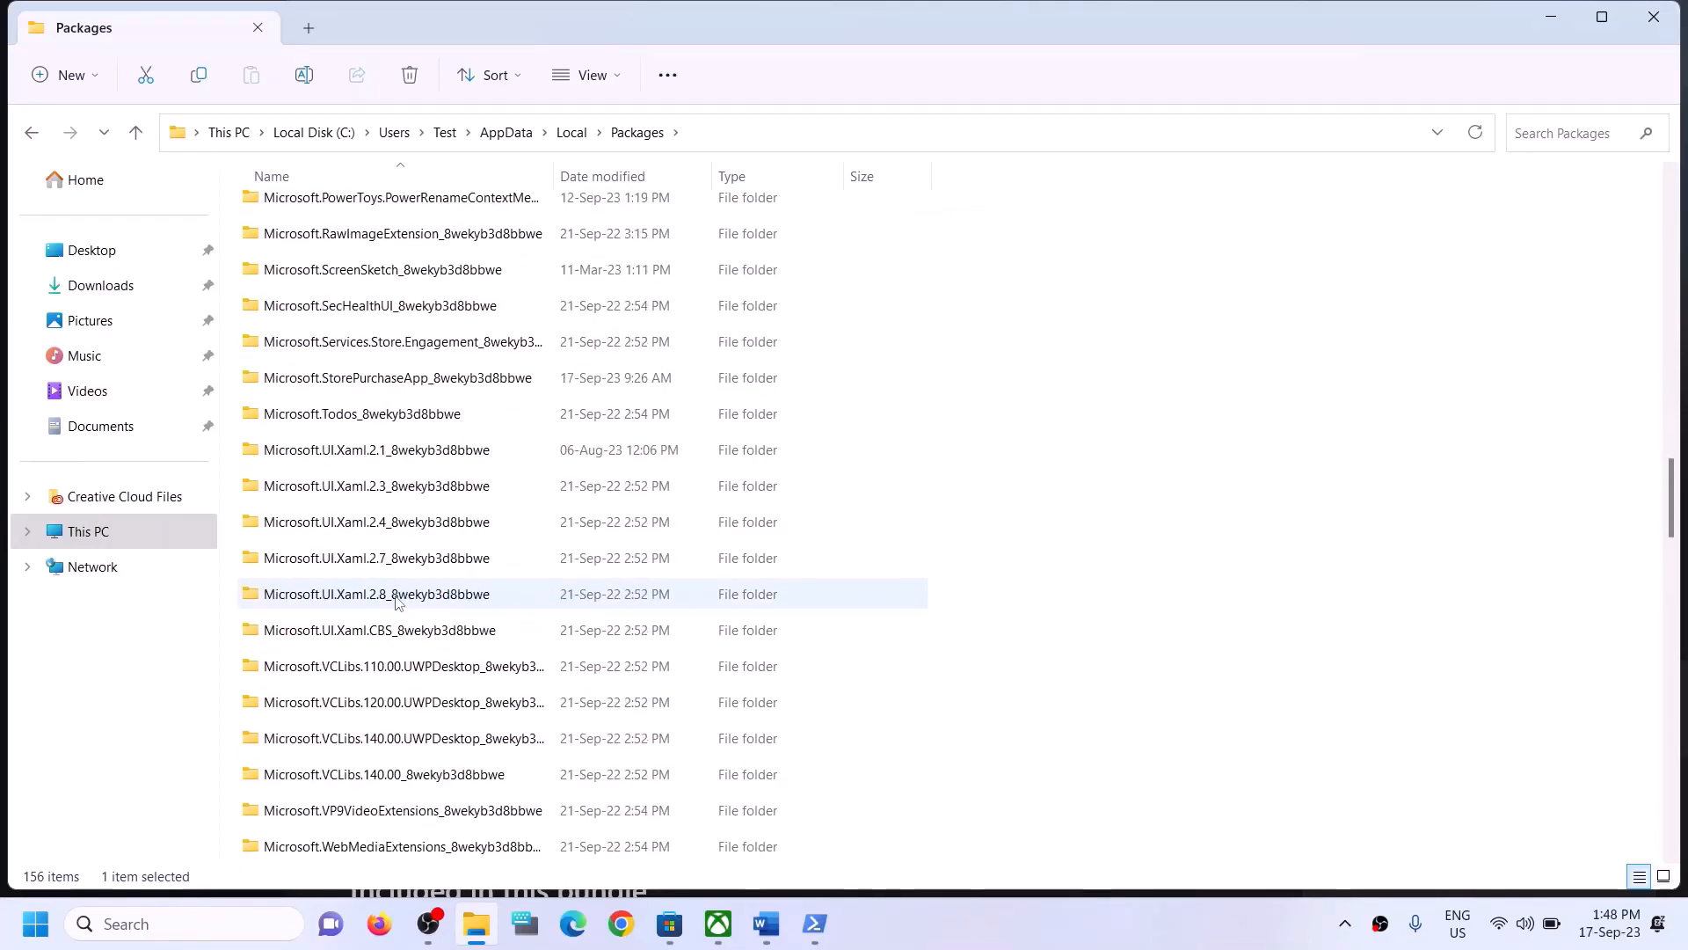
scroll(396, 600, "down", 15)
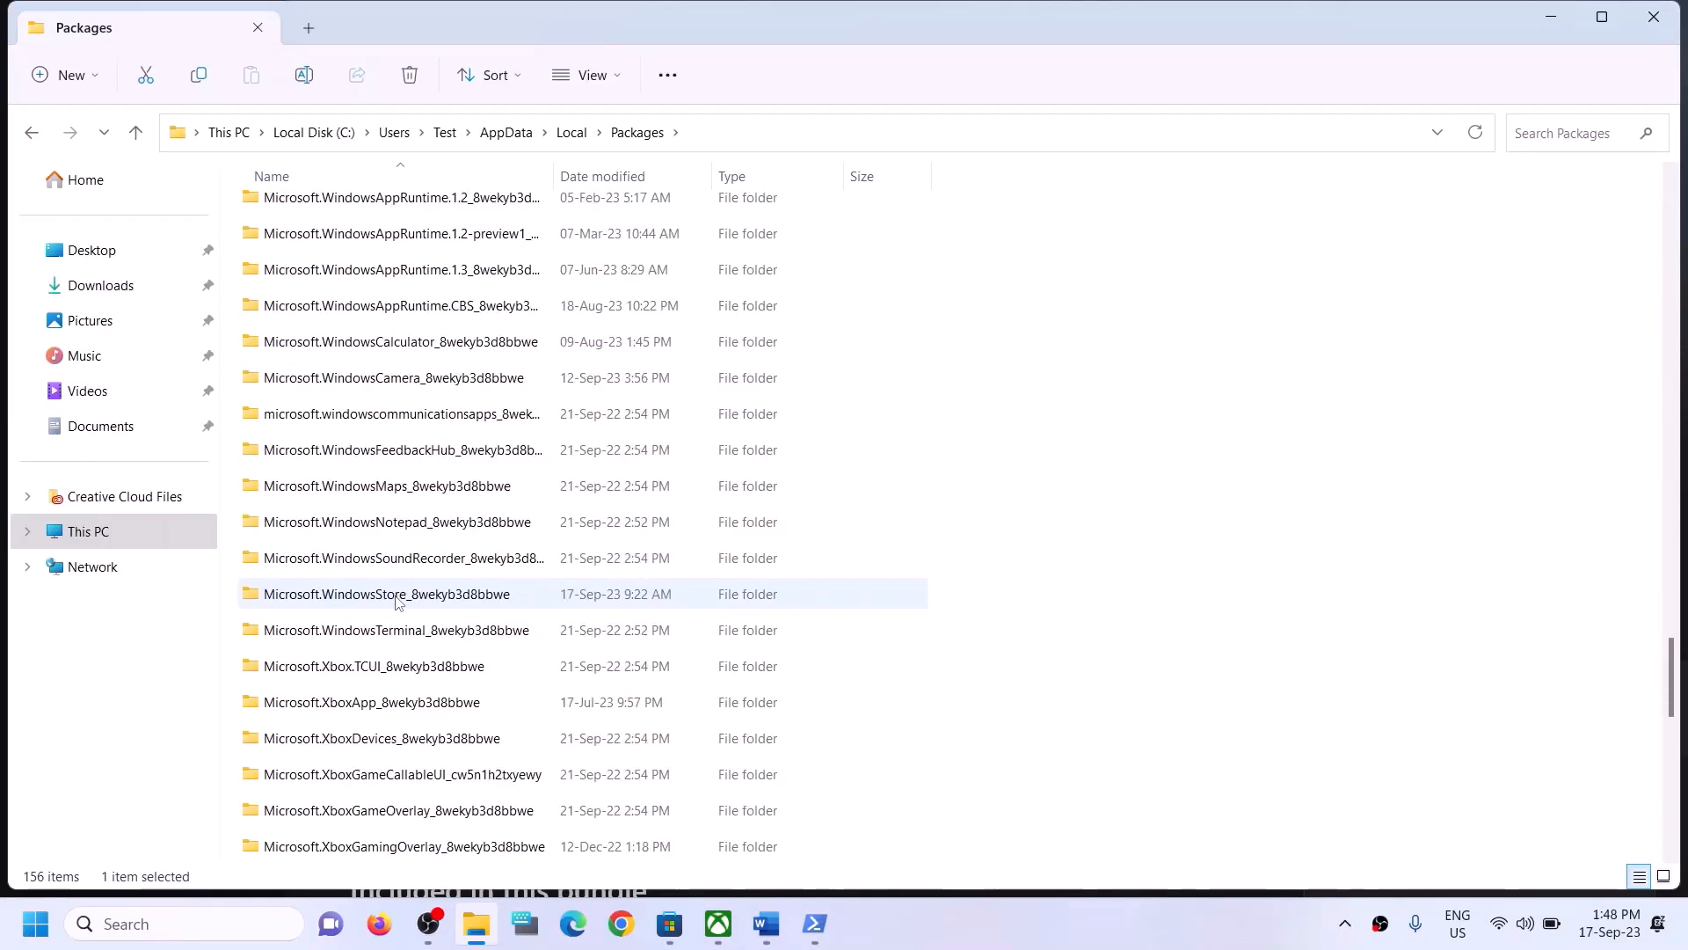
scroll(396, 602, "down", 1)
scroll(442, 597, "down", 3)
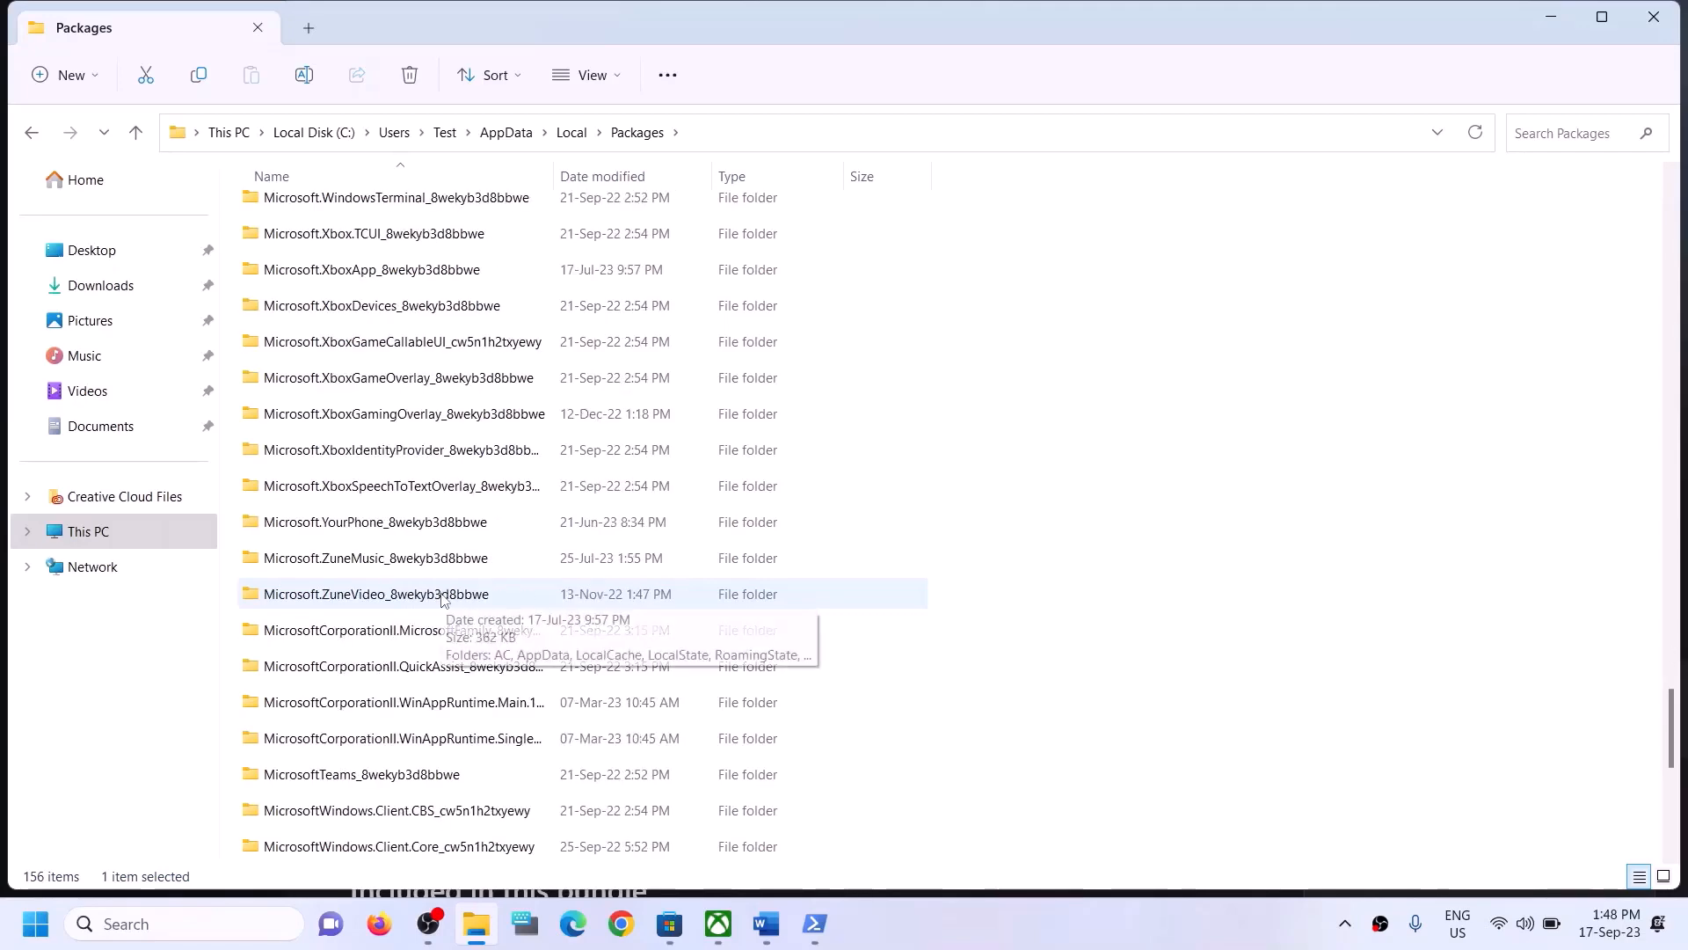
scroll(442, 598, "down", 4)
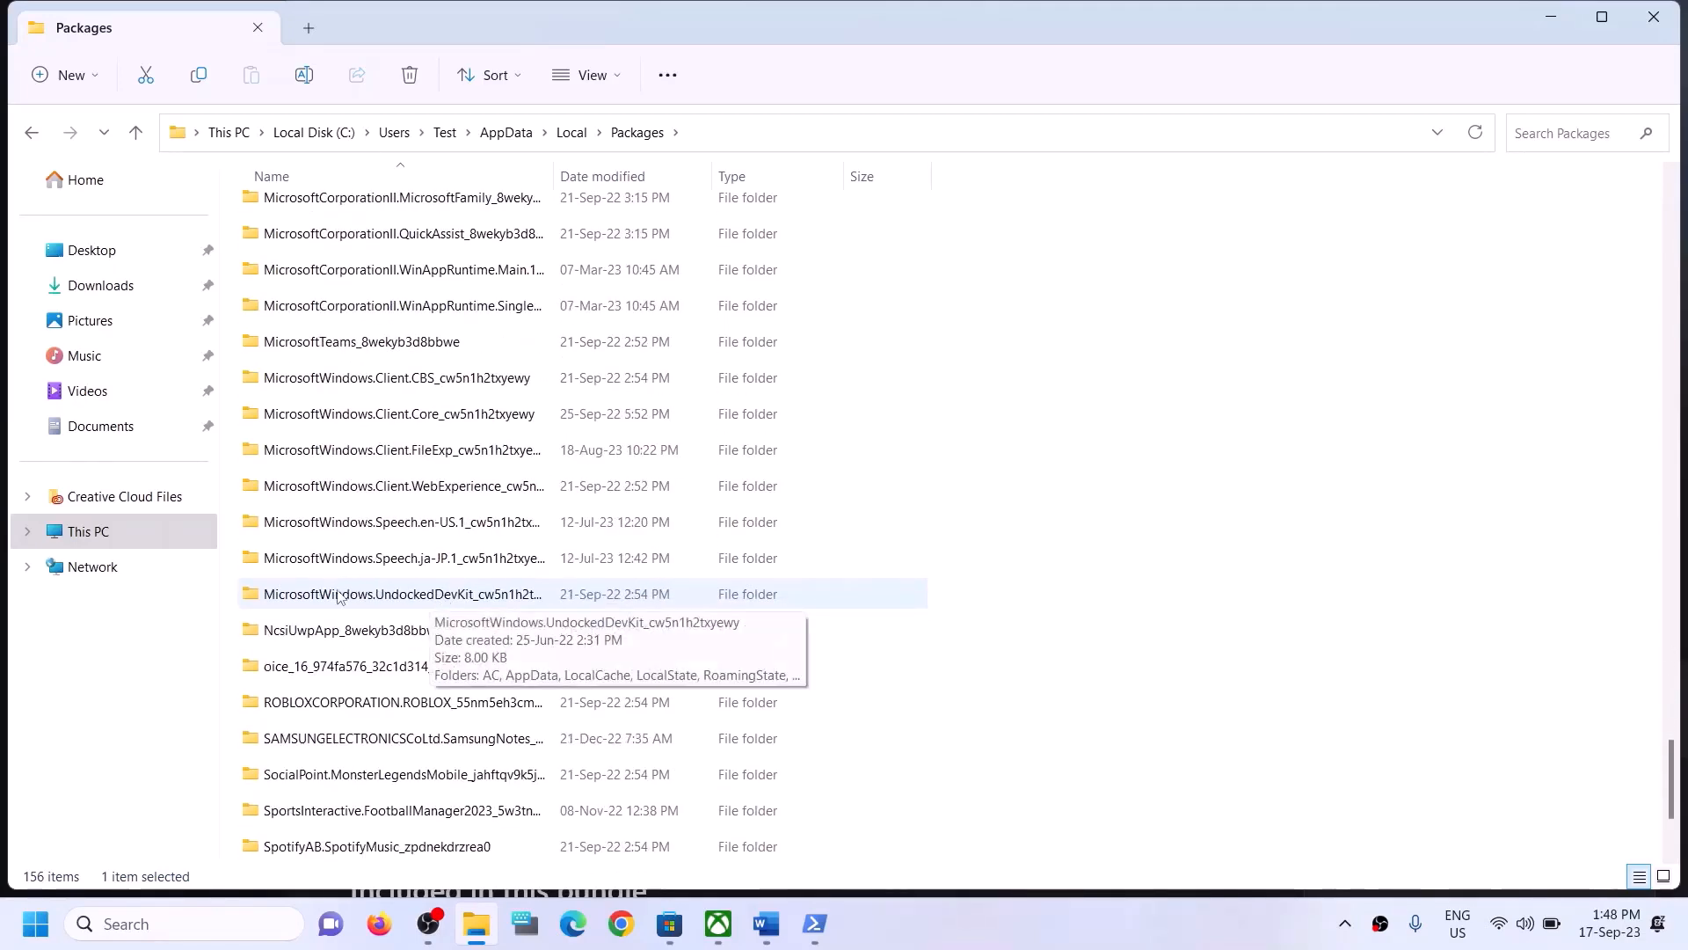
scroll(404, 651, "down", 2)
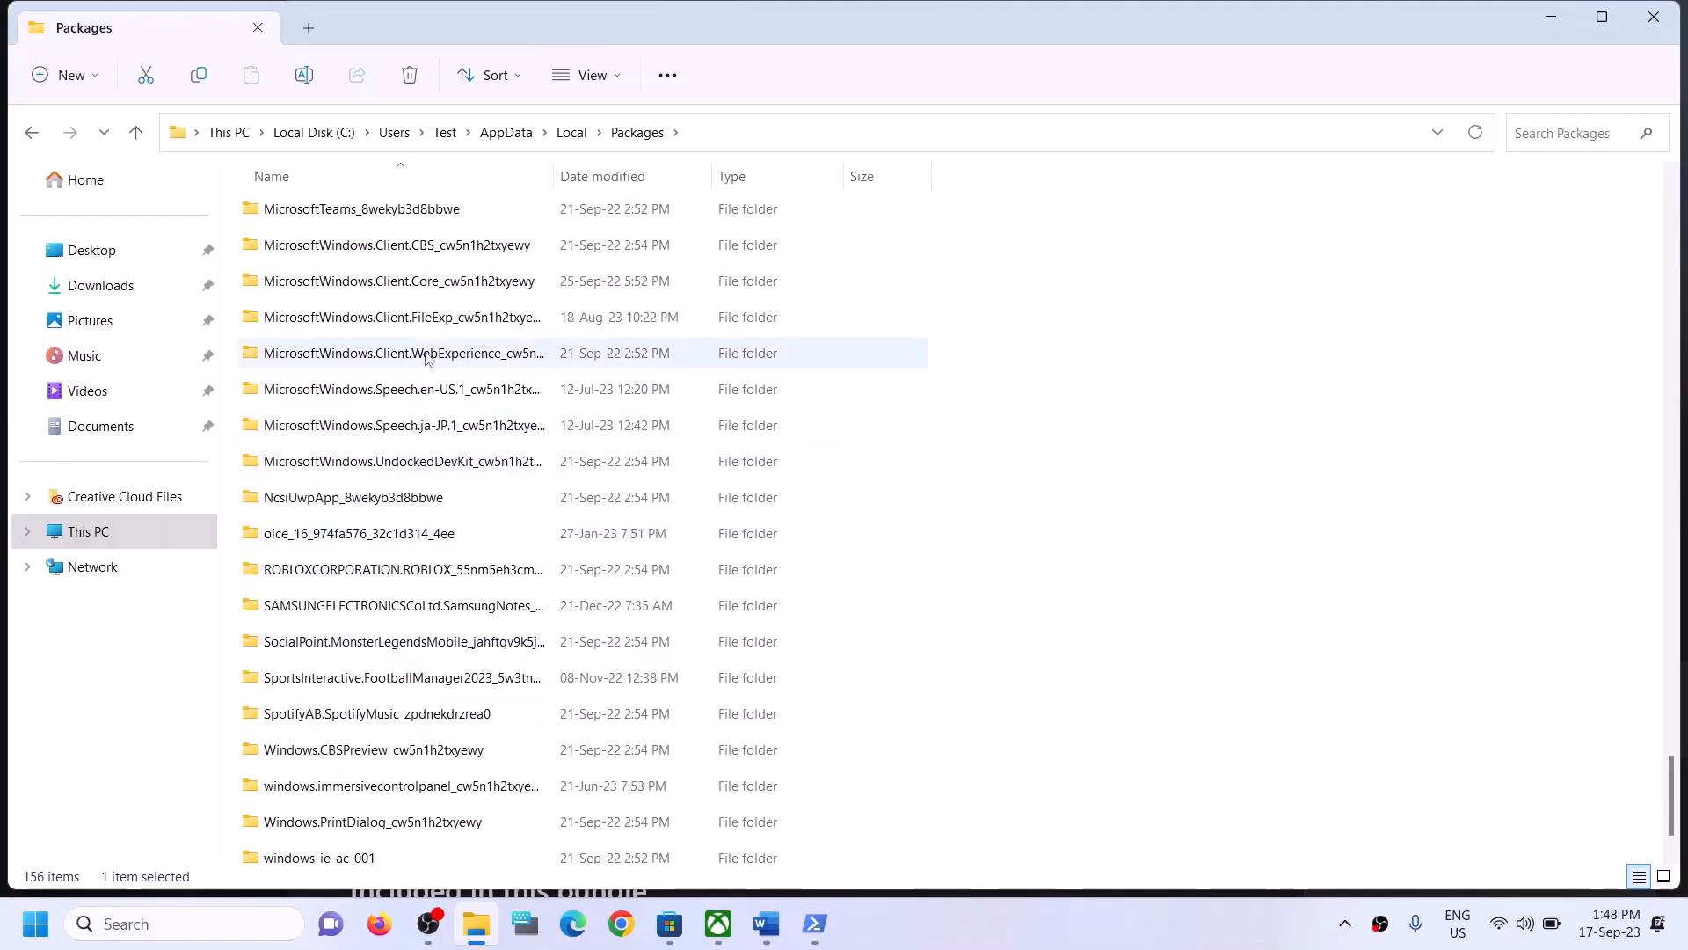
scroll(445, 389, "up", 2)
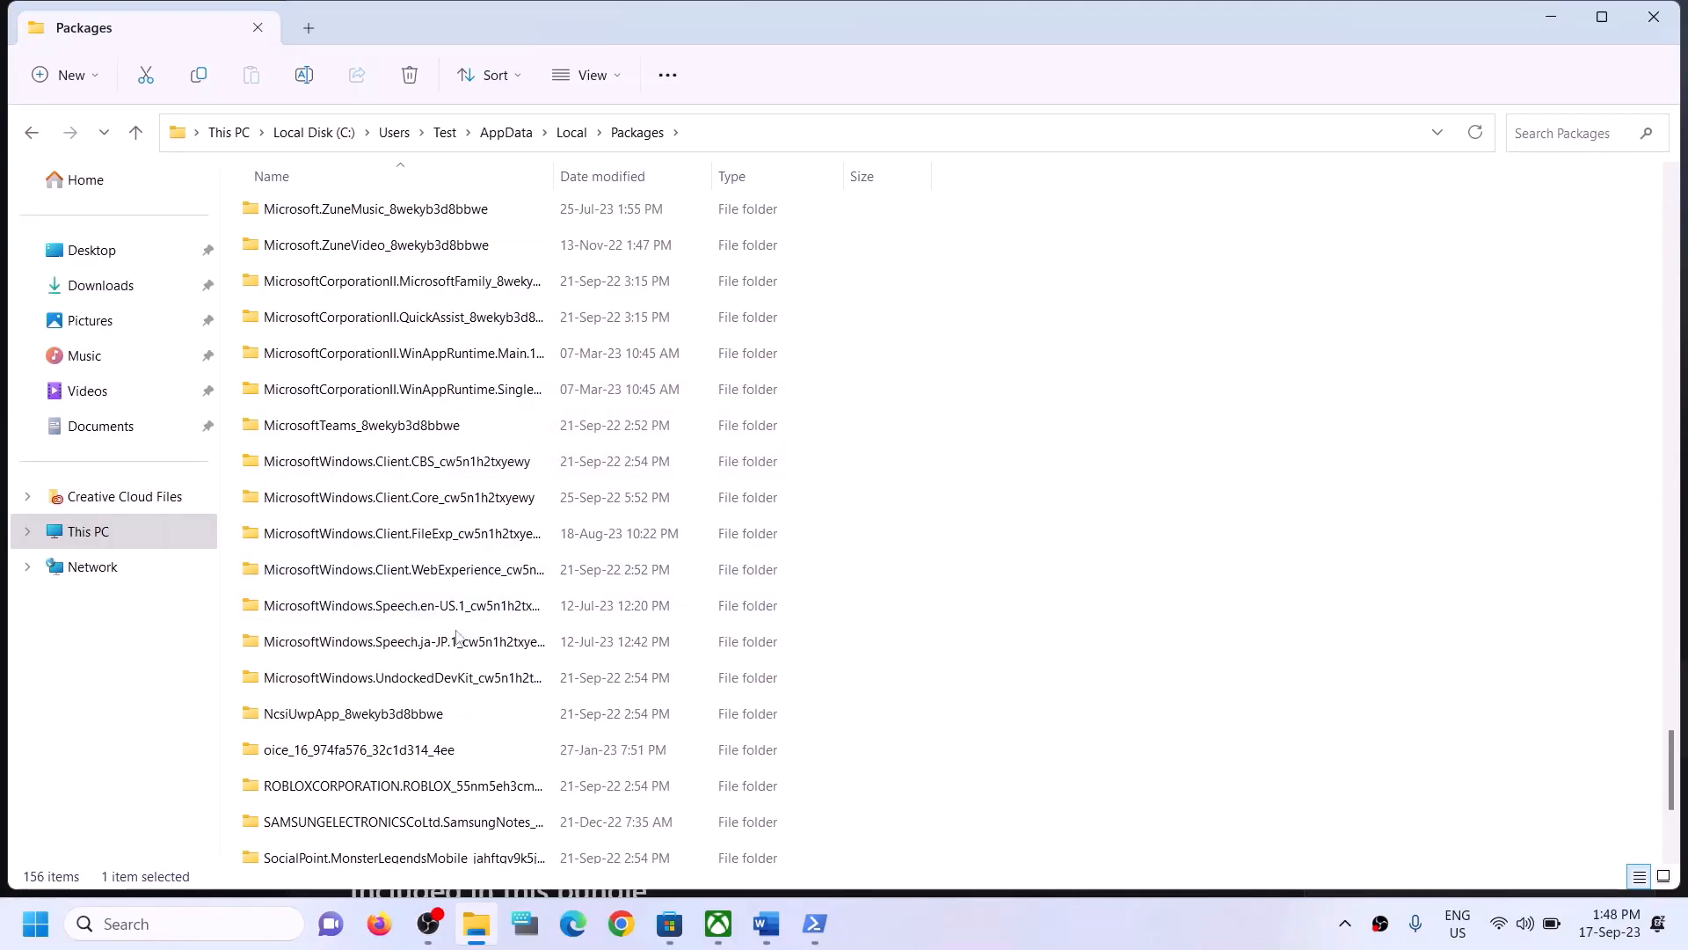
left_click(420, 686)
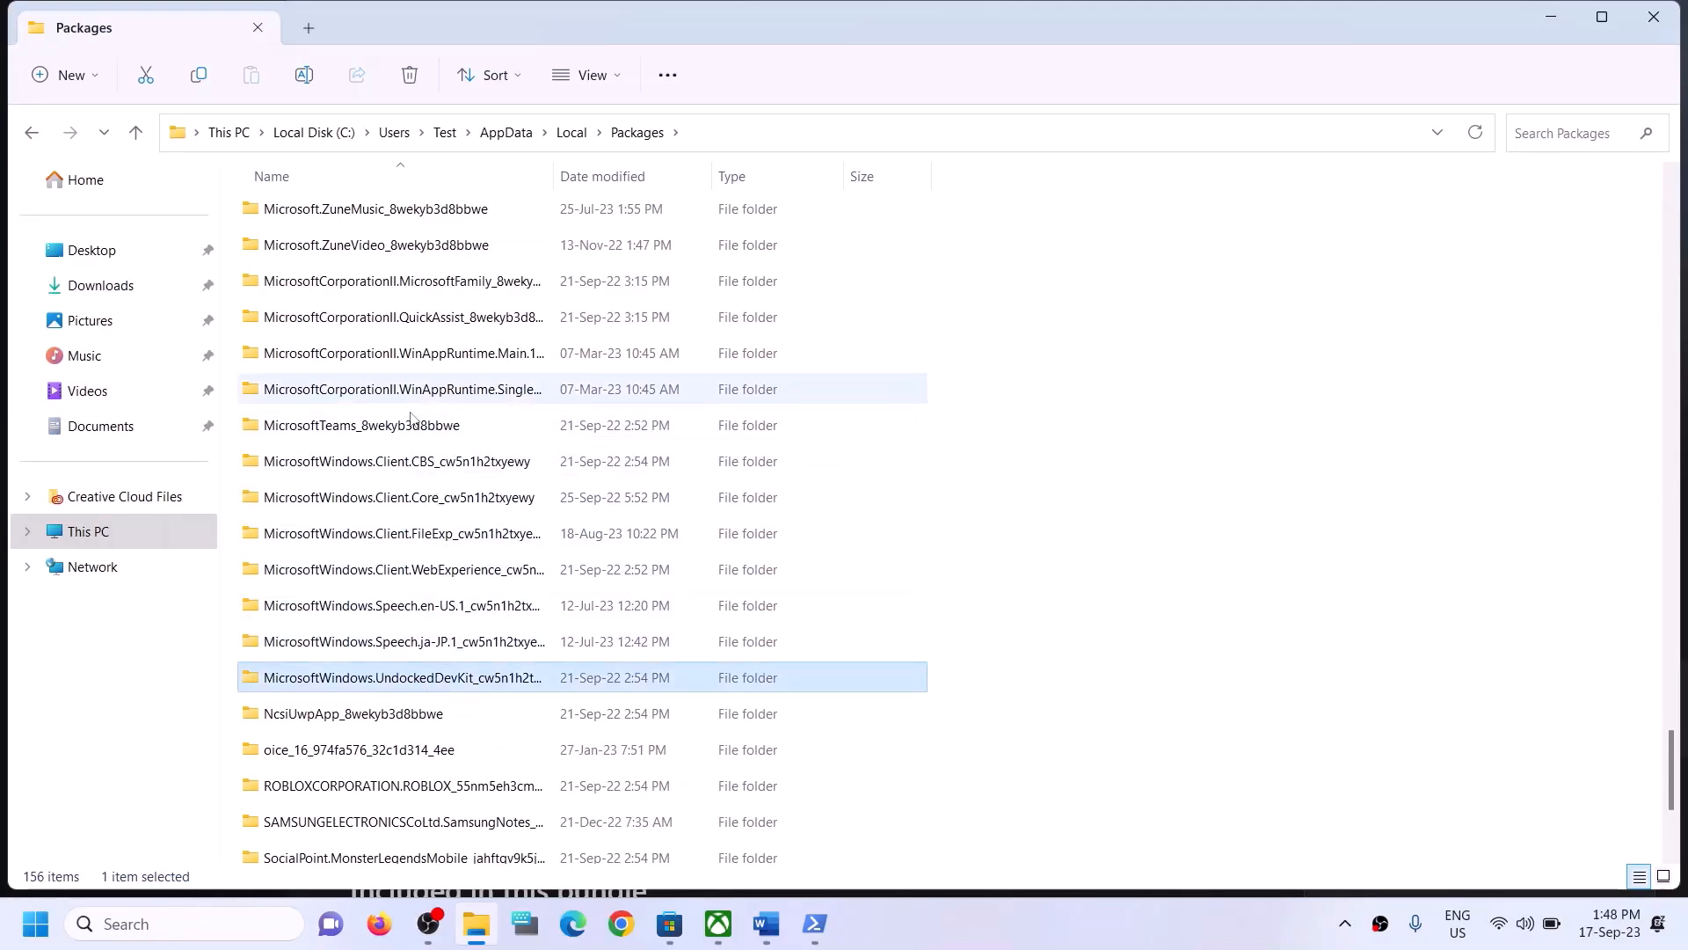
left_click(422, 464)
left_click(431, 570)
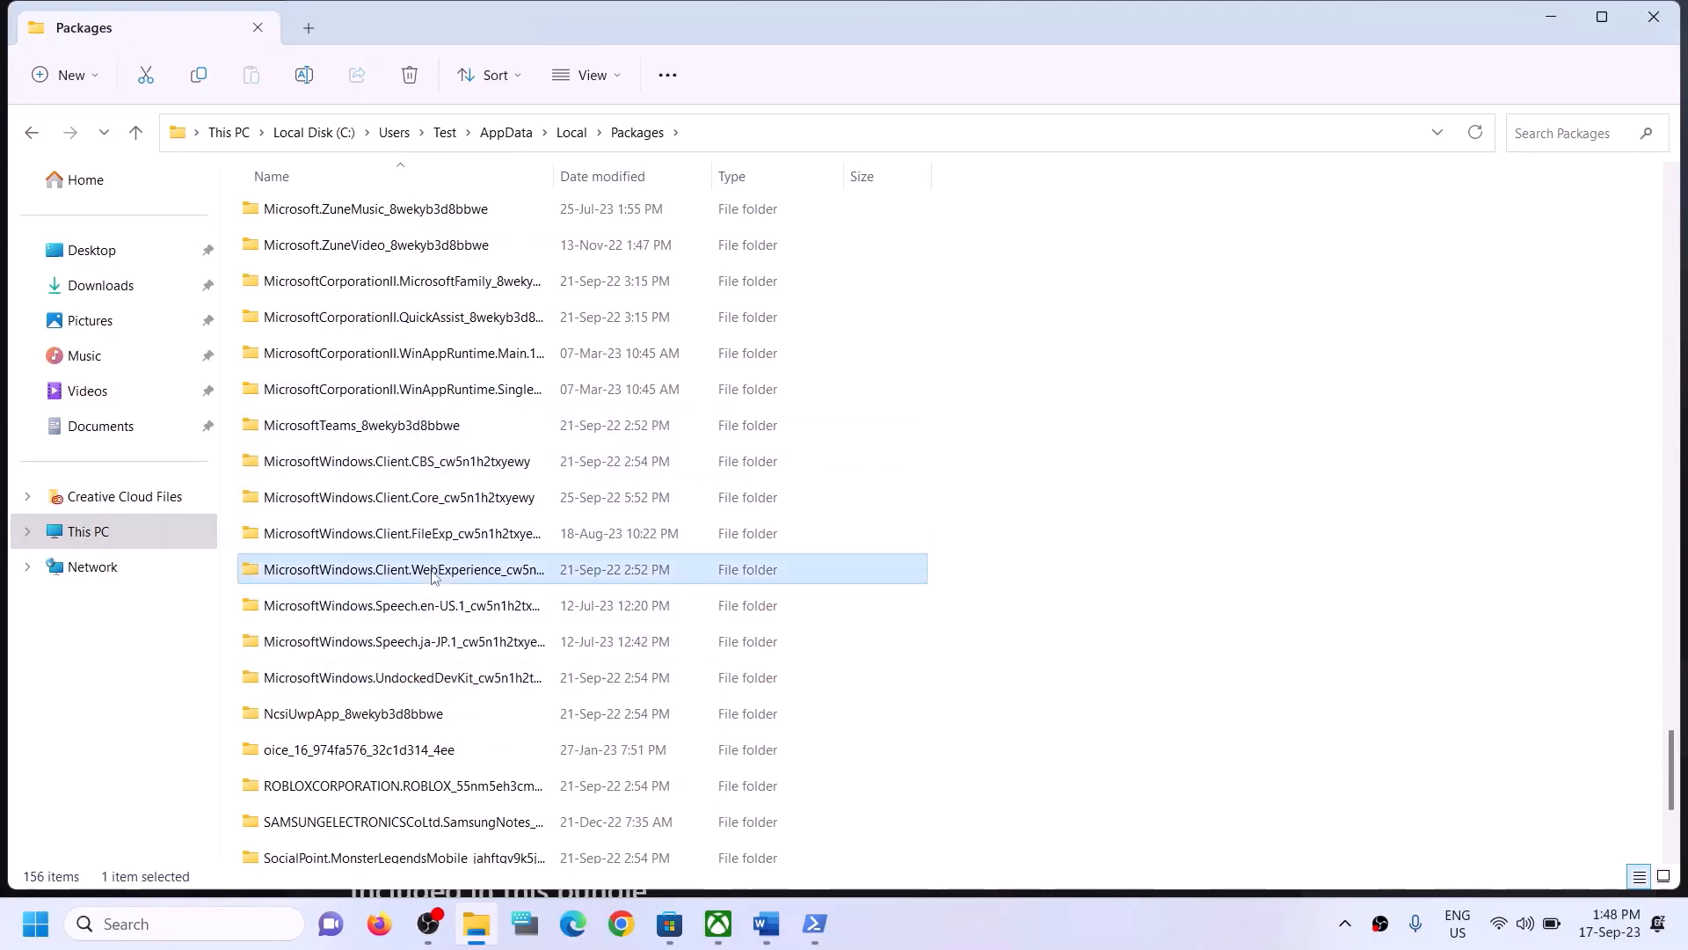
left_click(435, 623)
scroll(450, 647, "down", 1)
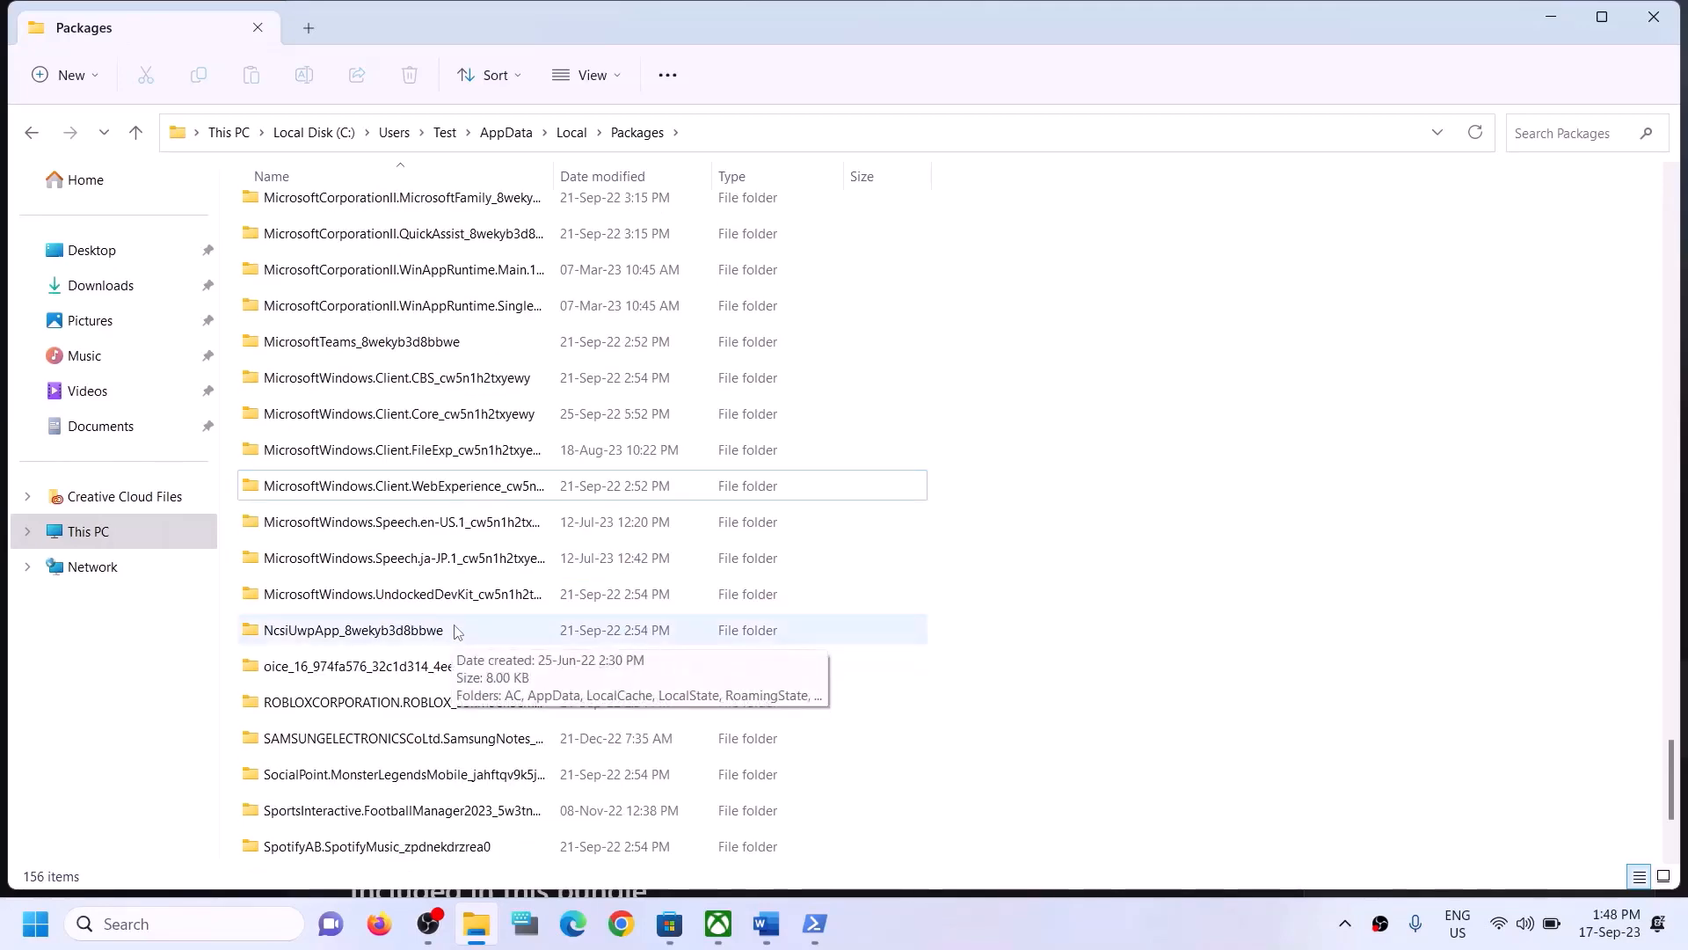
scroll(451, 632, "up", 2)
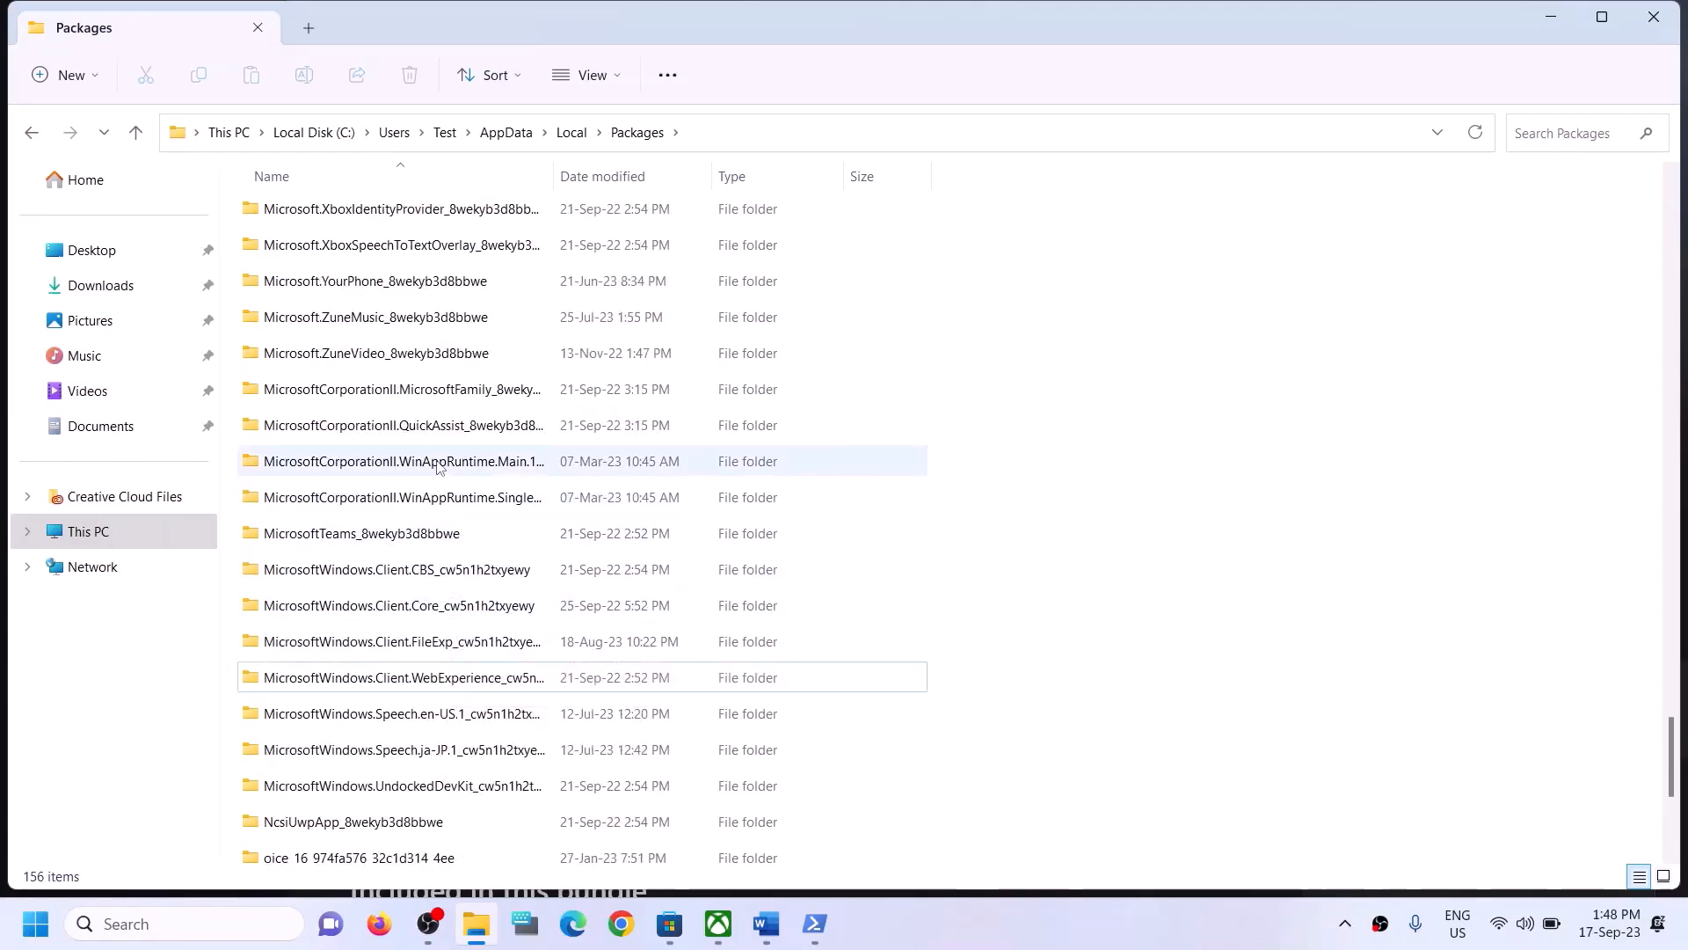
scroll(437, 466, "up", 1)
scroll(437, 453, "up", 4)
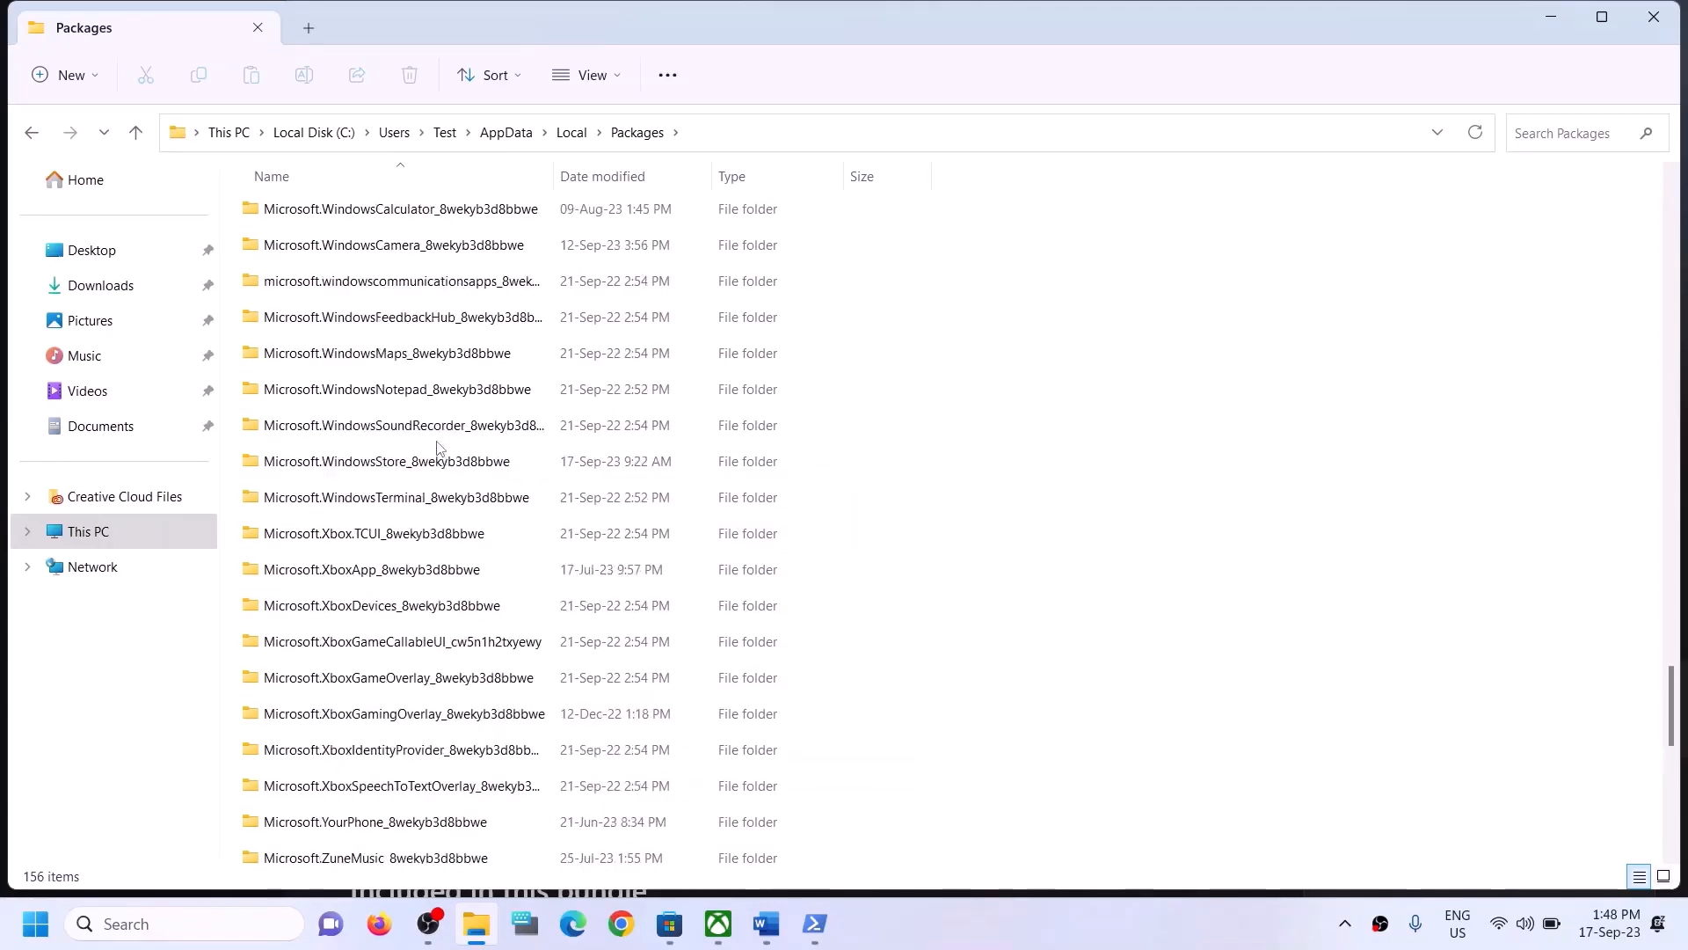
left_click(434, 464)
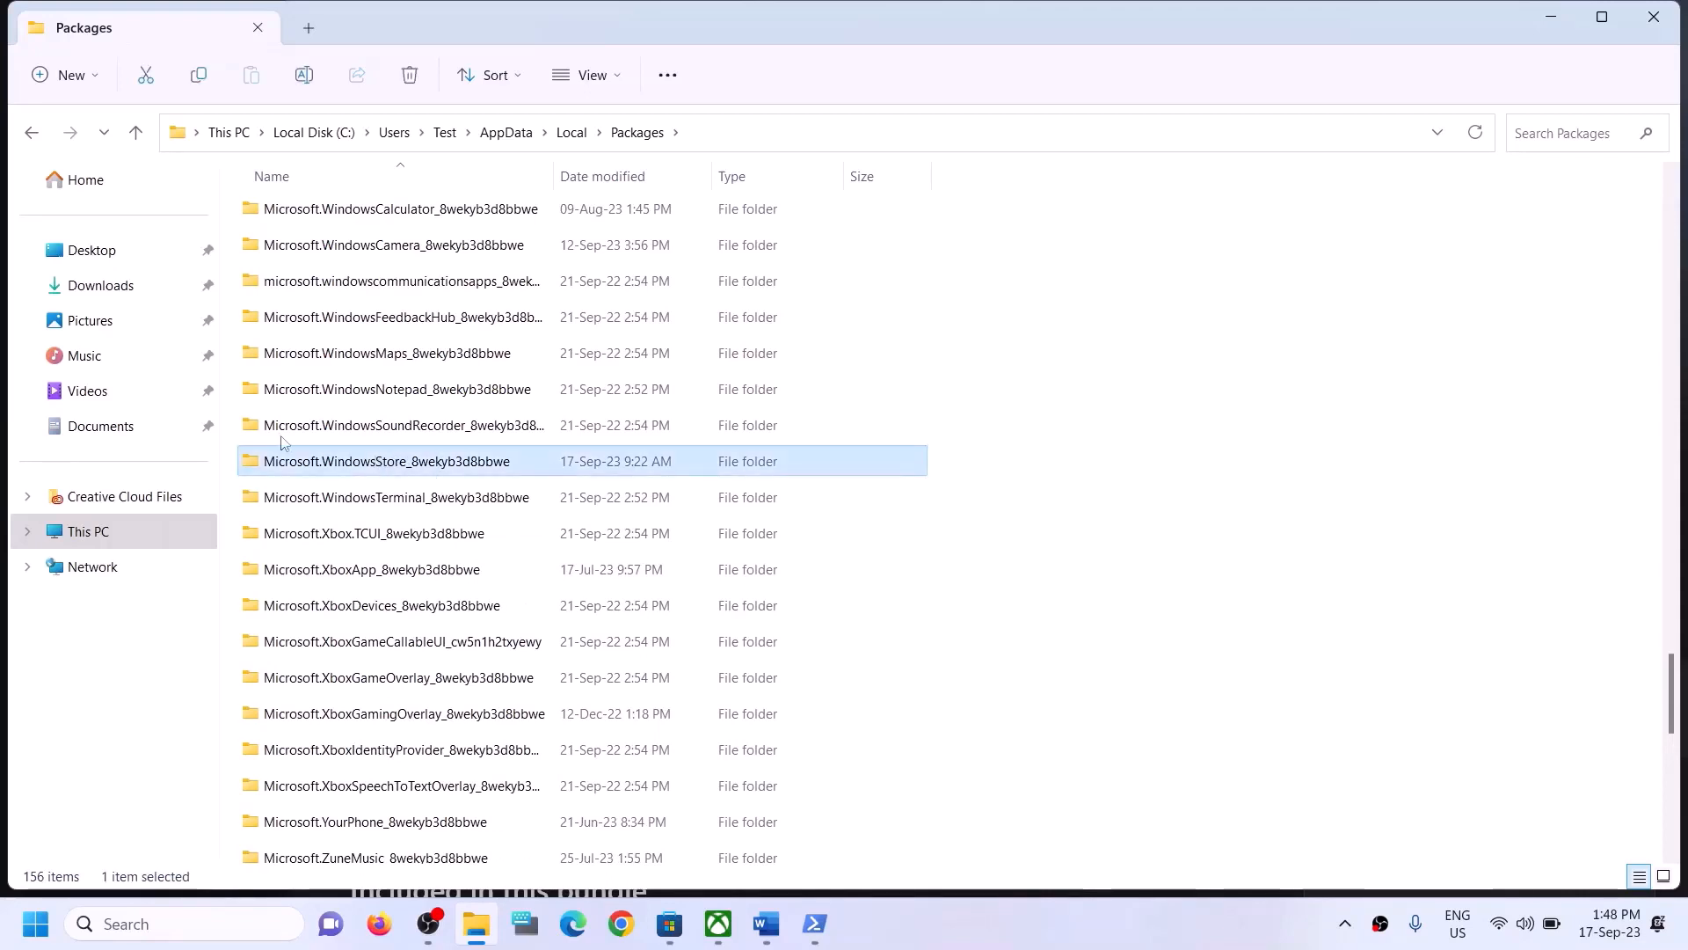
mouse_move(407, 475)
double_click(363, 461)
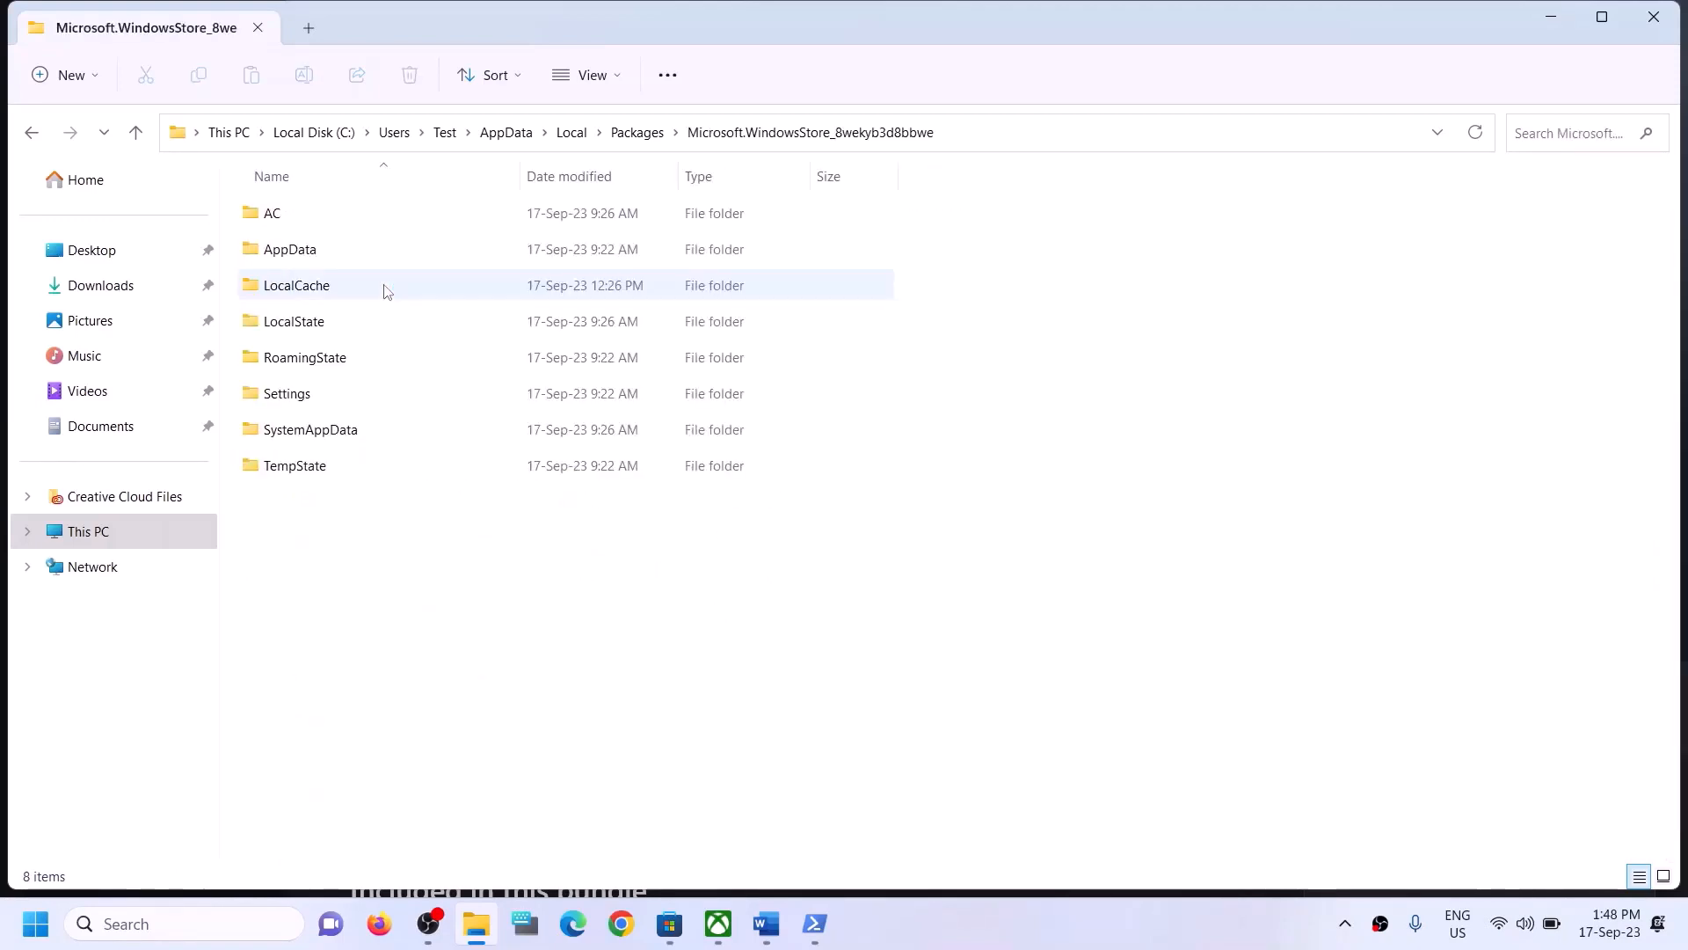
- Delete the LocalCache folder from the Microsoft Store package folder and close File Explorer
left_click(316, 291)
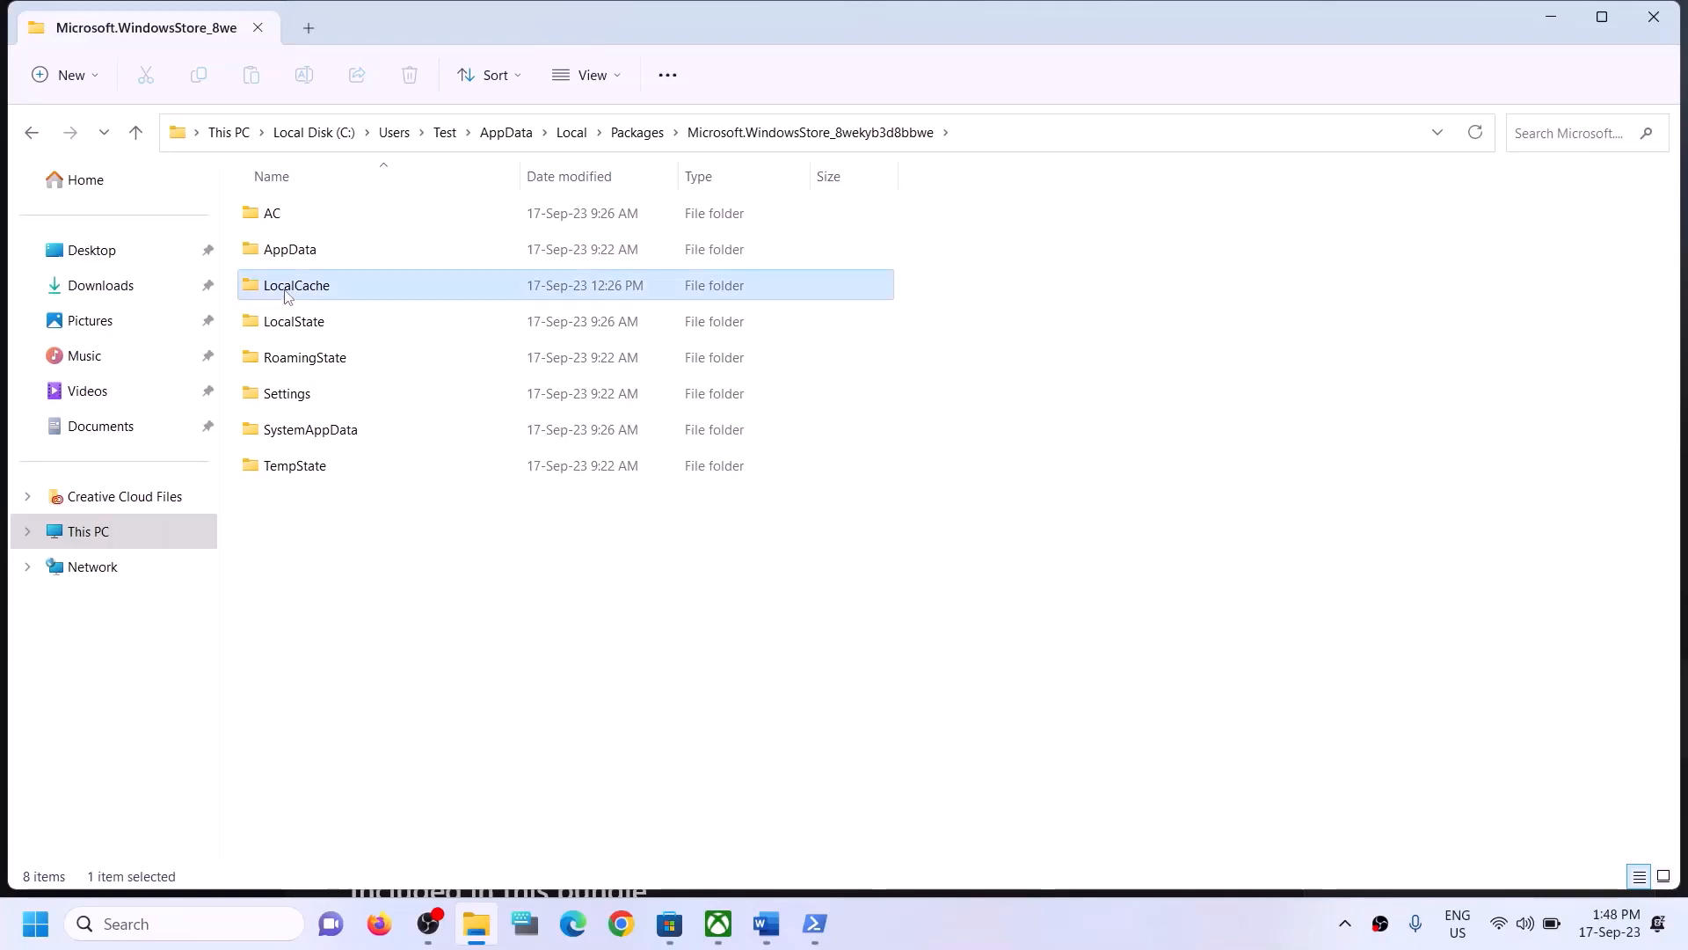
right_click(334, 289)
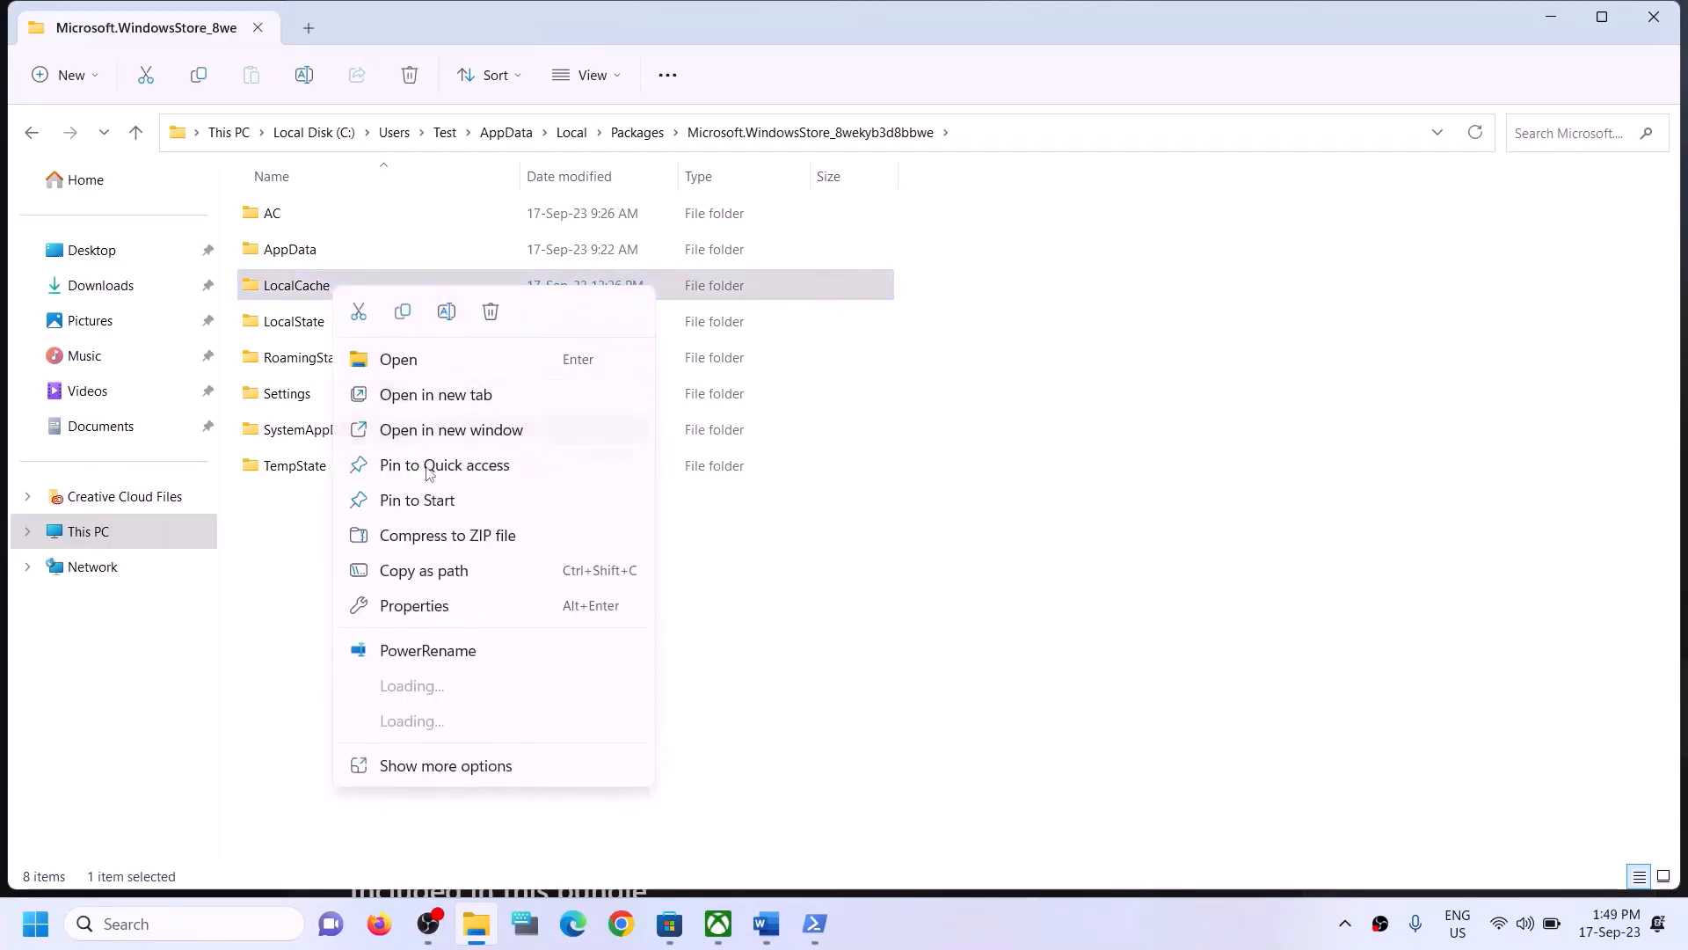
left_click(490, 313)
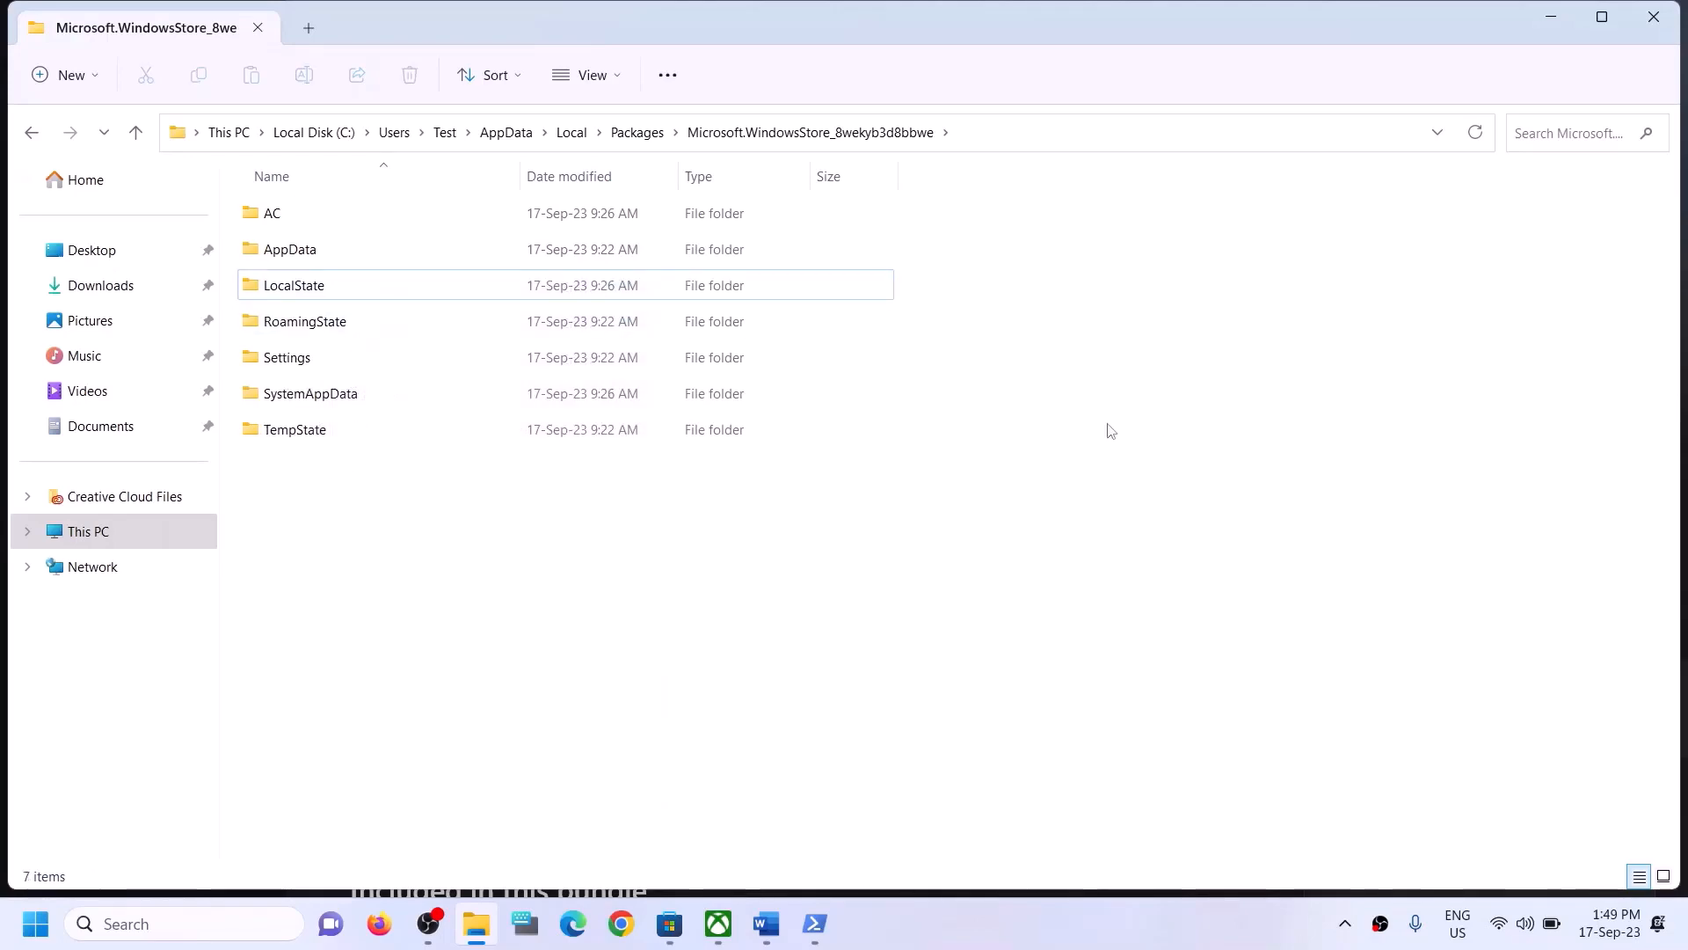
left_click(1645, 29)
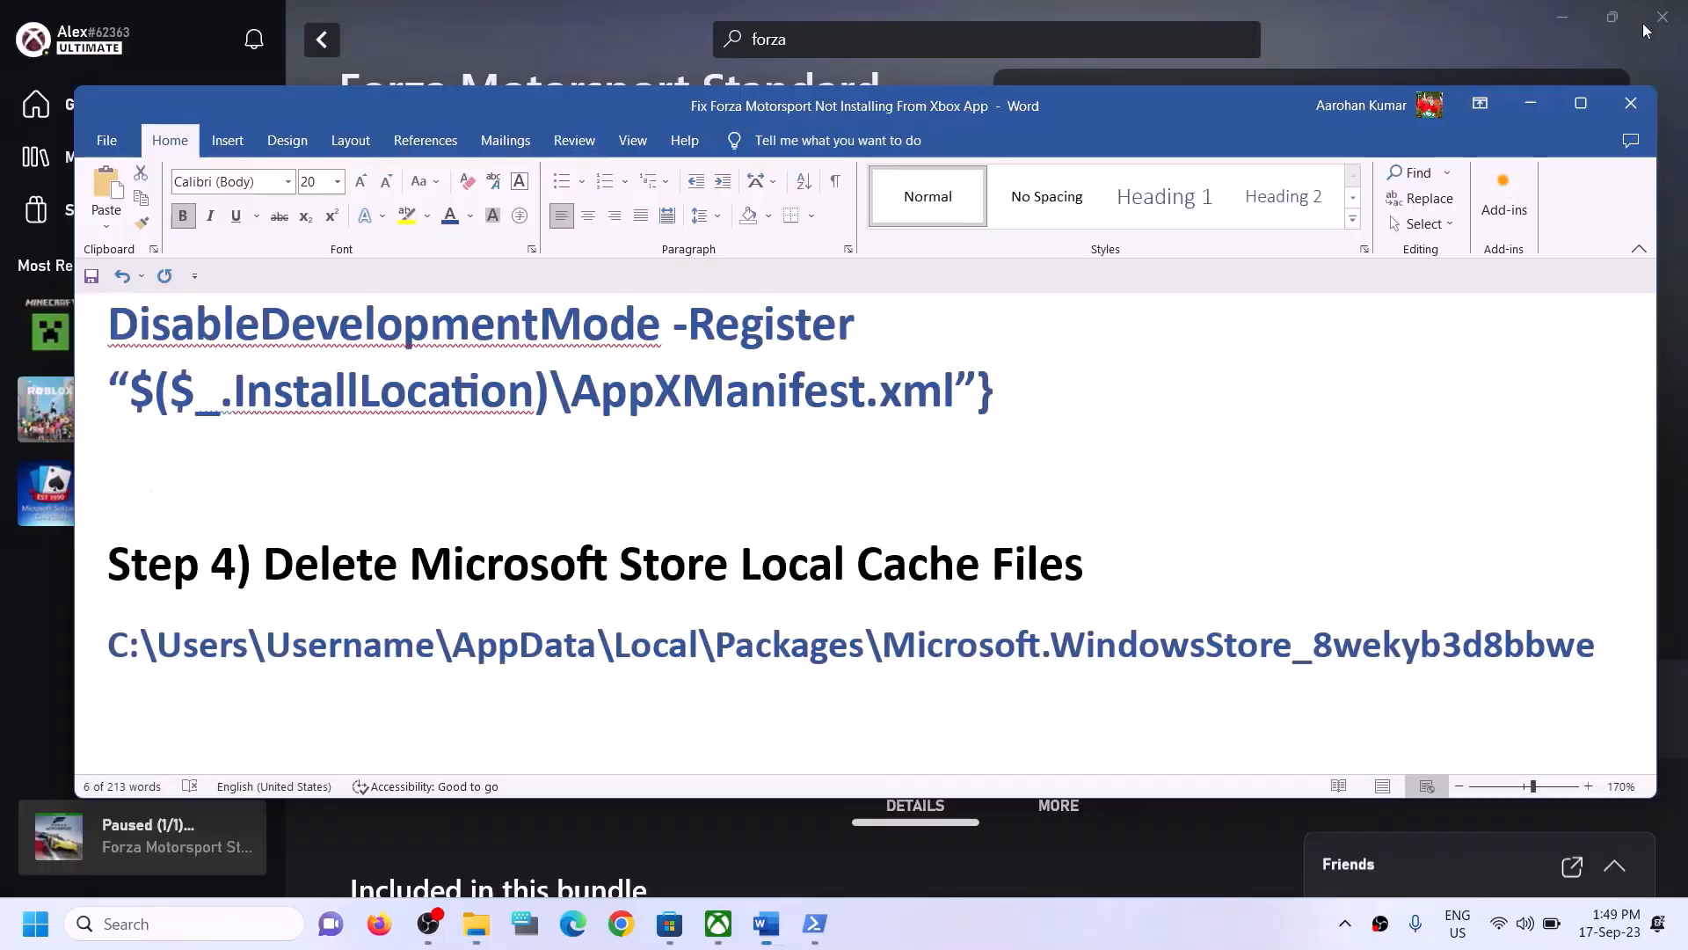
- Review step 5 of the guide about repairing or resetting the Xbox App and Store
left_click_drag(1086, 567, 780, 658)
scroll(347, 607, "down", 3)
scroll(347, 607, "up", 1)
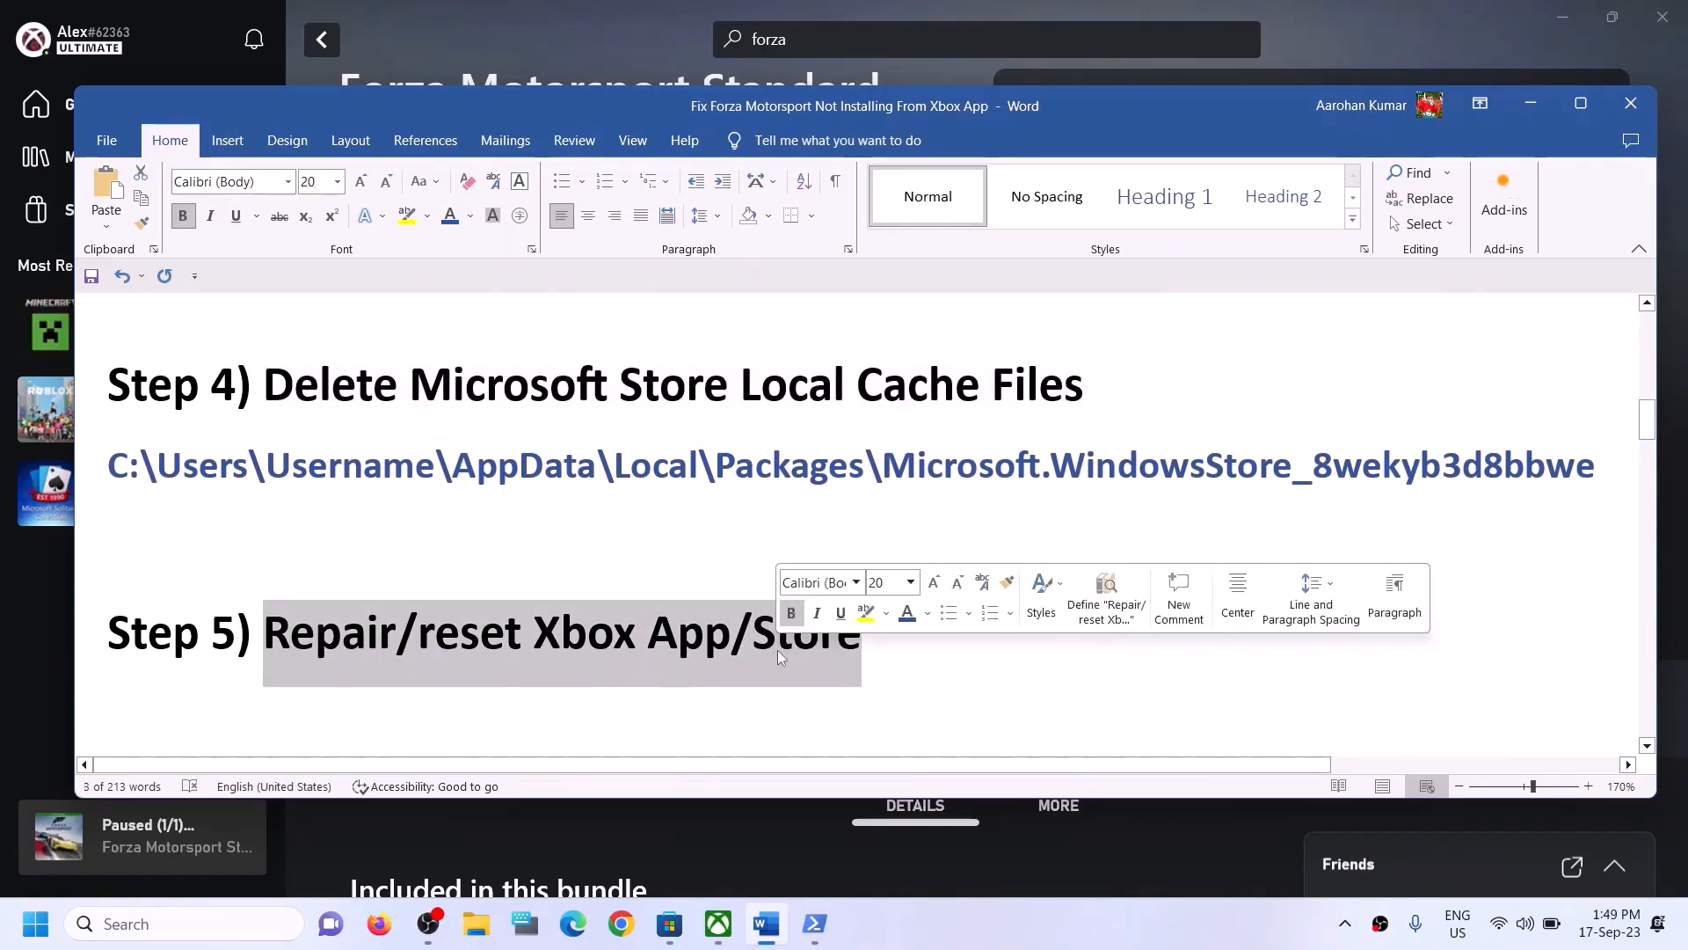
- Search Windows for Xbox and open the Xbox app's settings
left_click(235, 926)
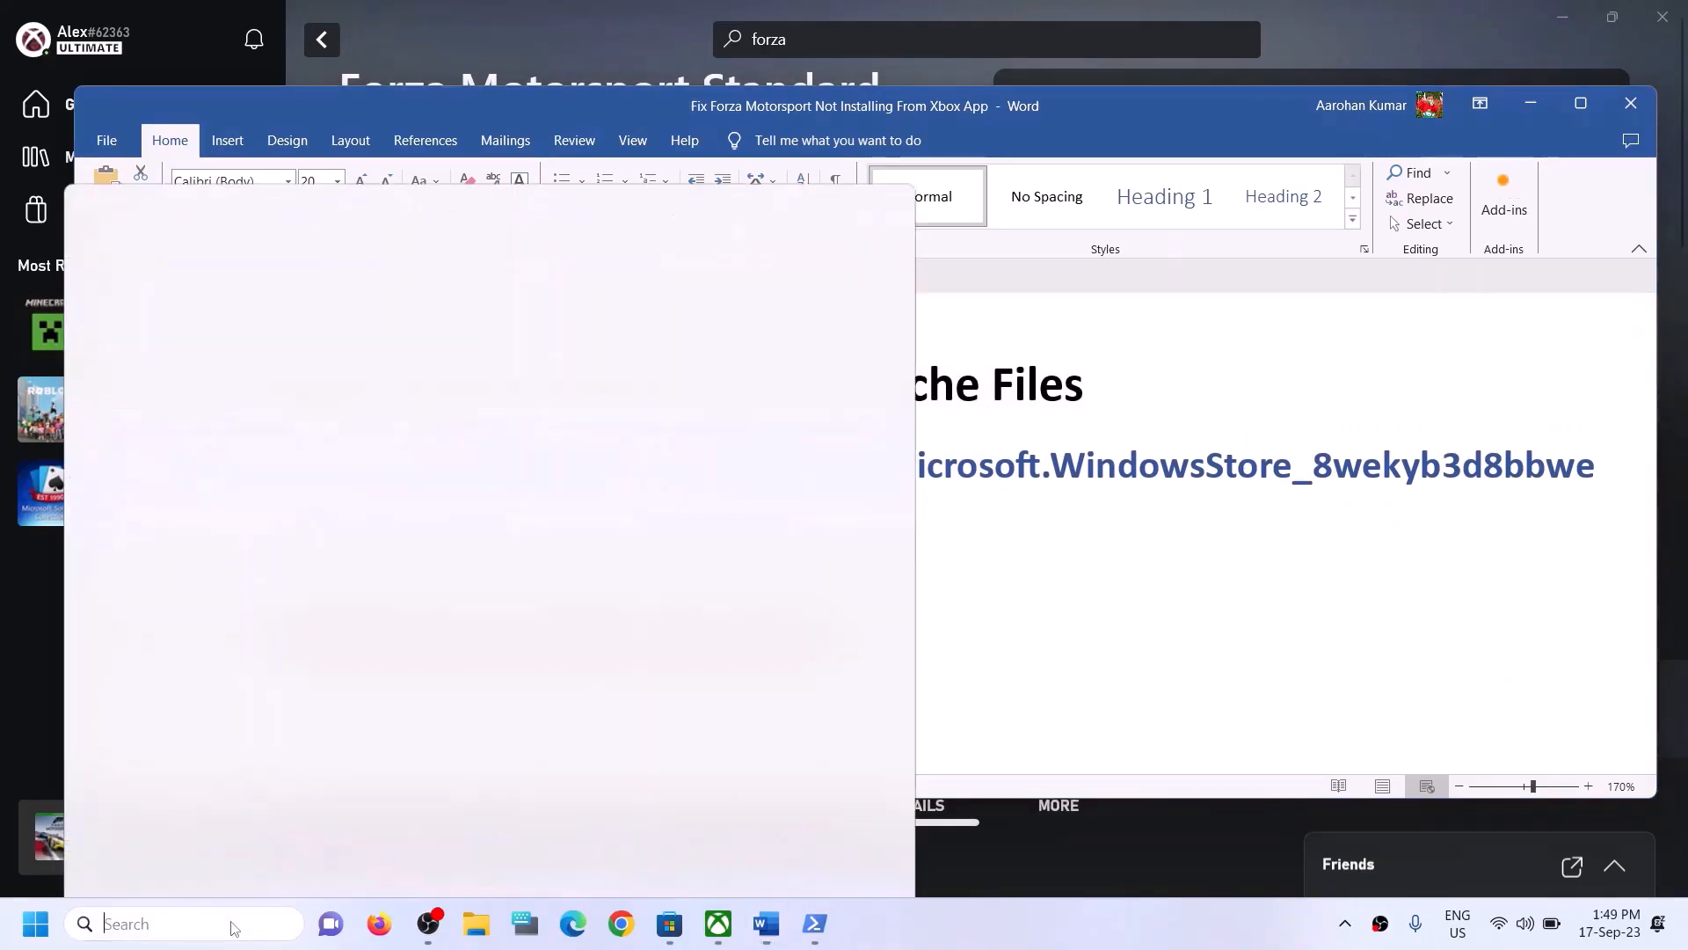
type("xbox")
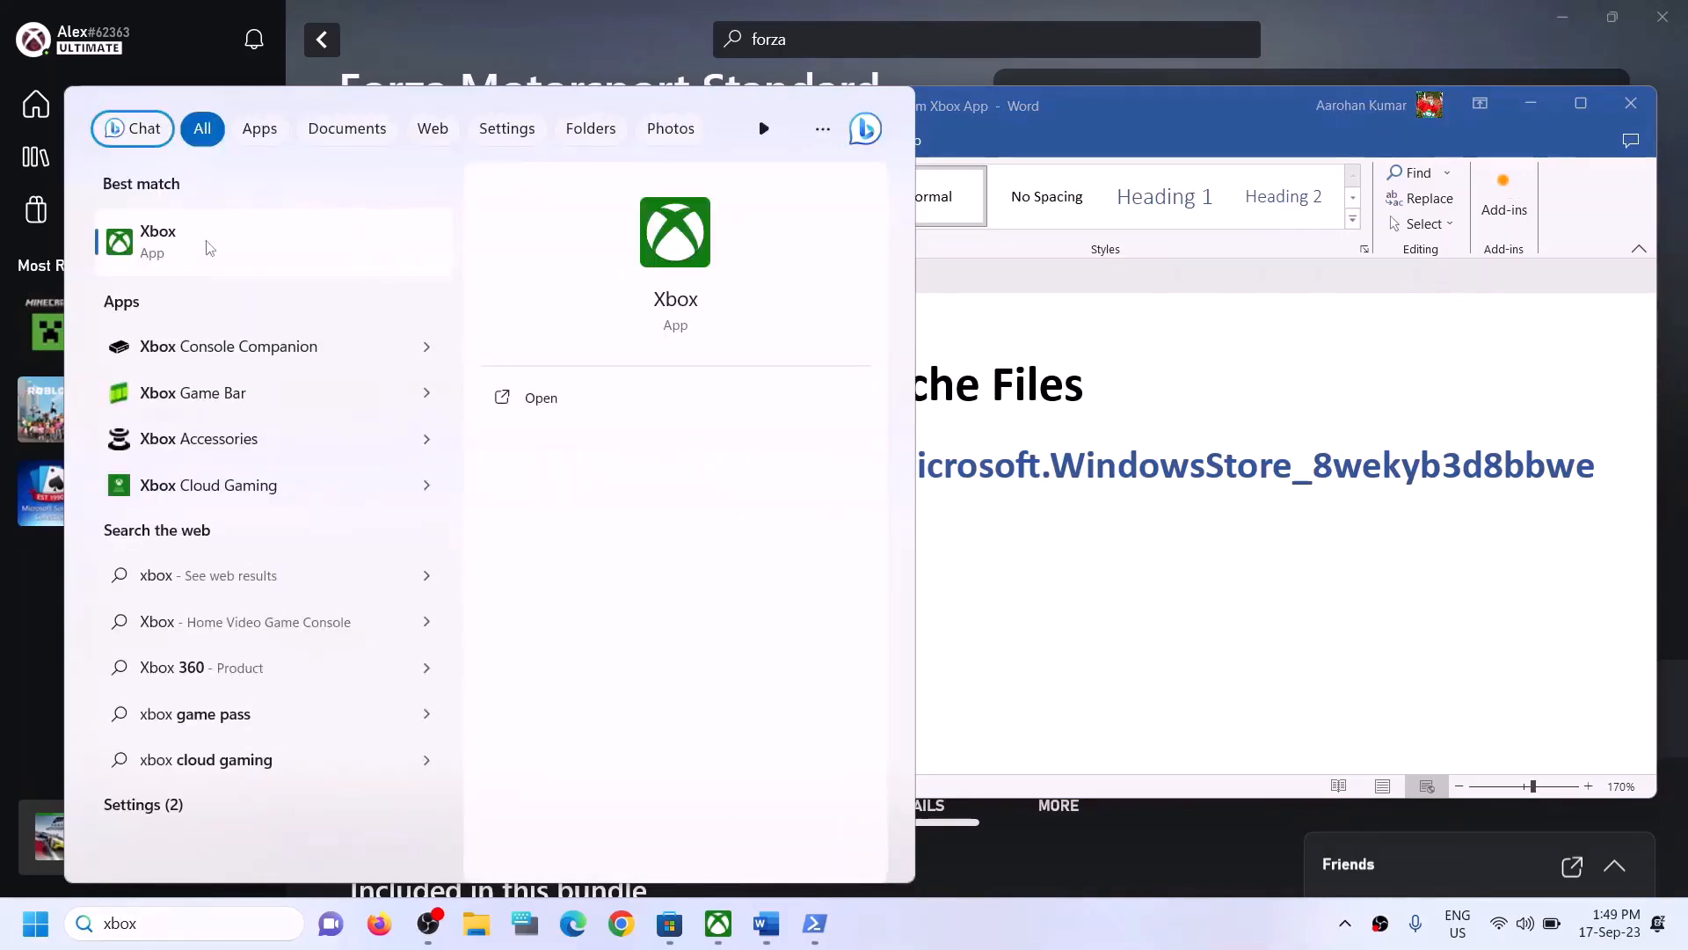
right_click(210, 248)
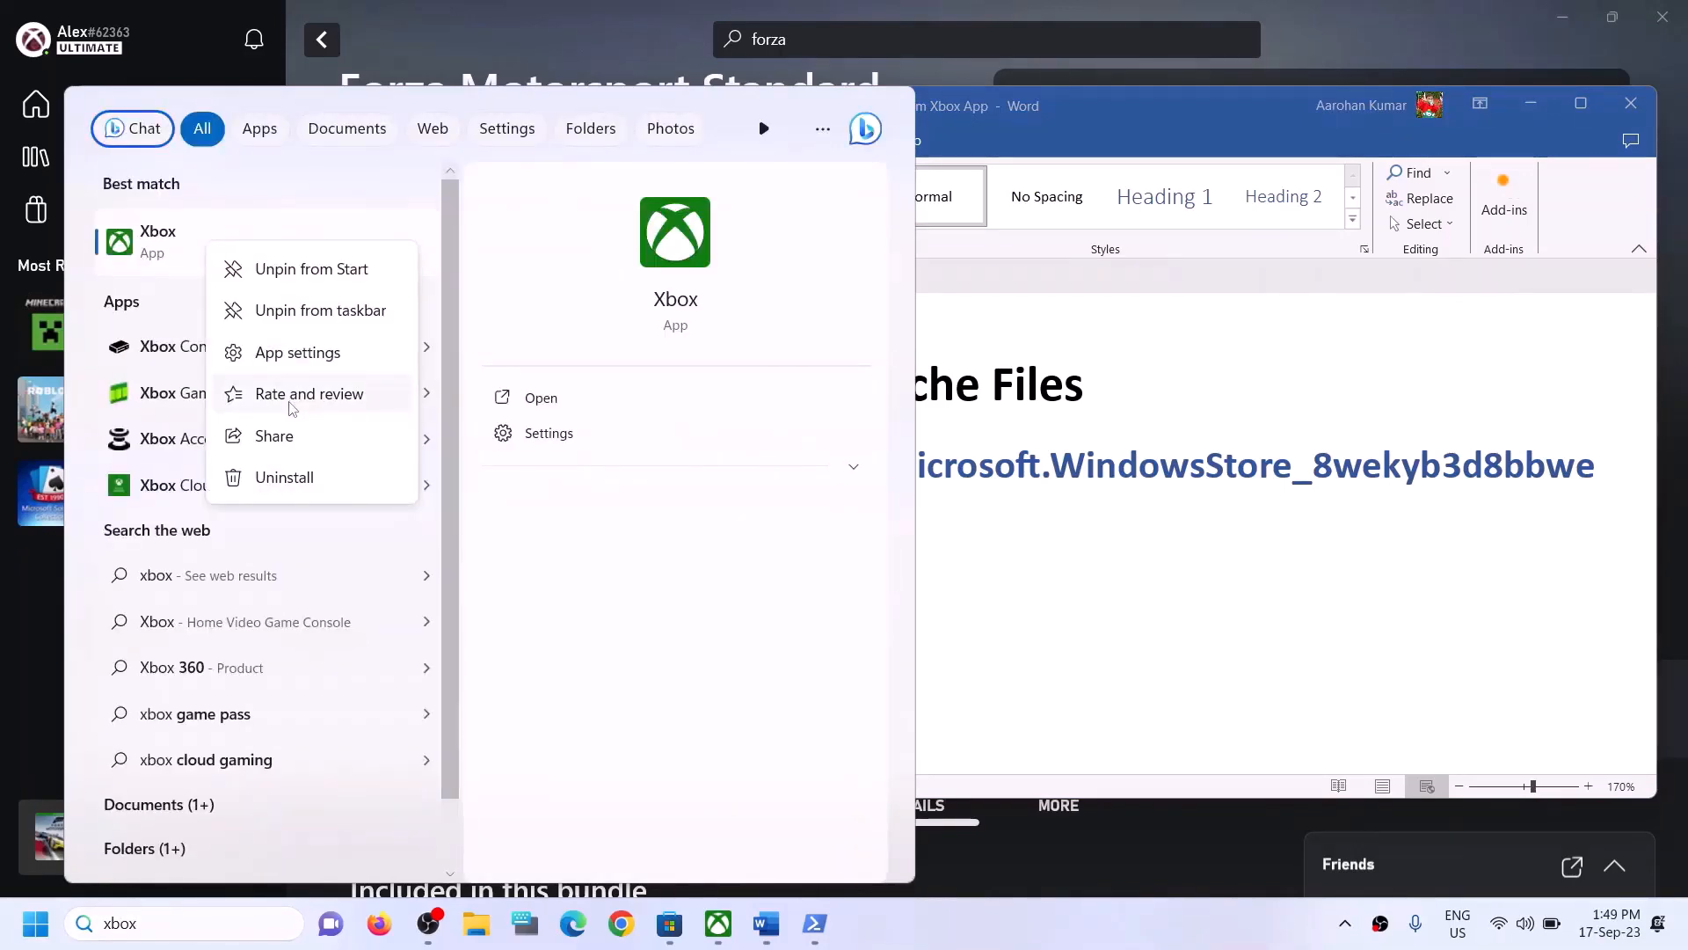
left_click(292, 352)
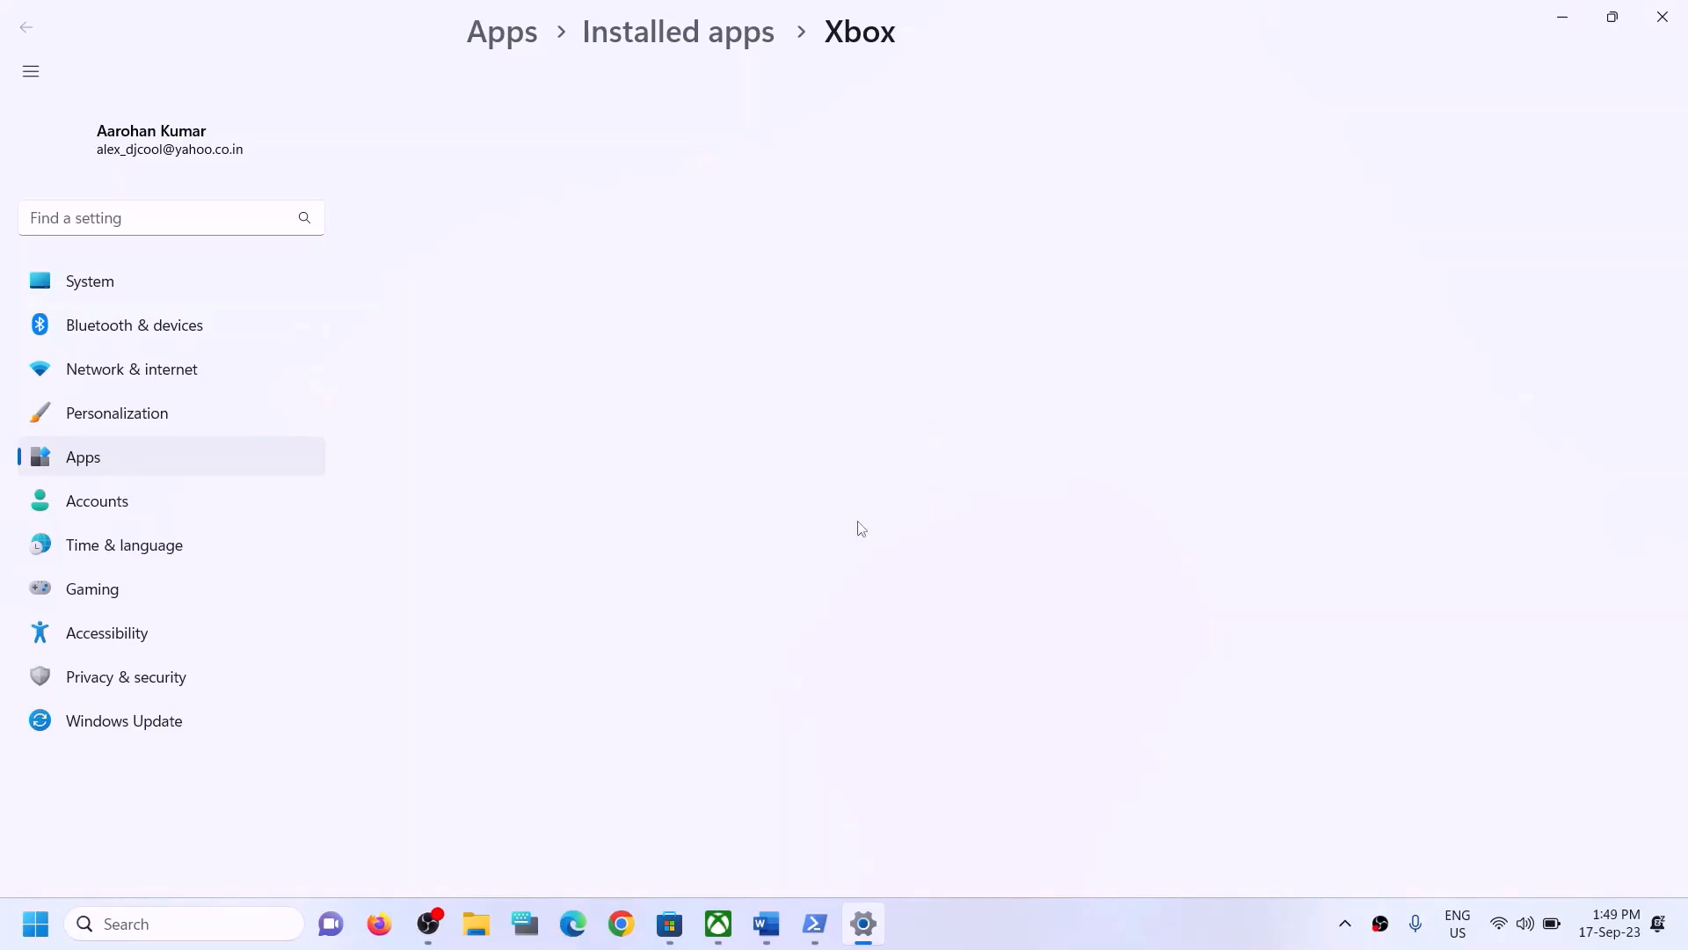
- Repair the Xbox app, then reset it and confirm the reset
scroll(677, 503, "down", 4)
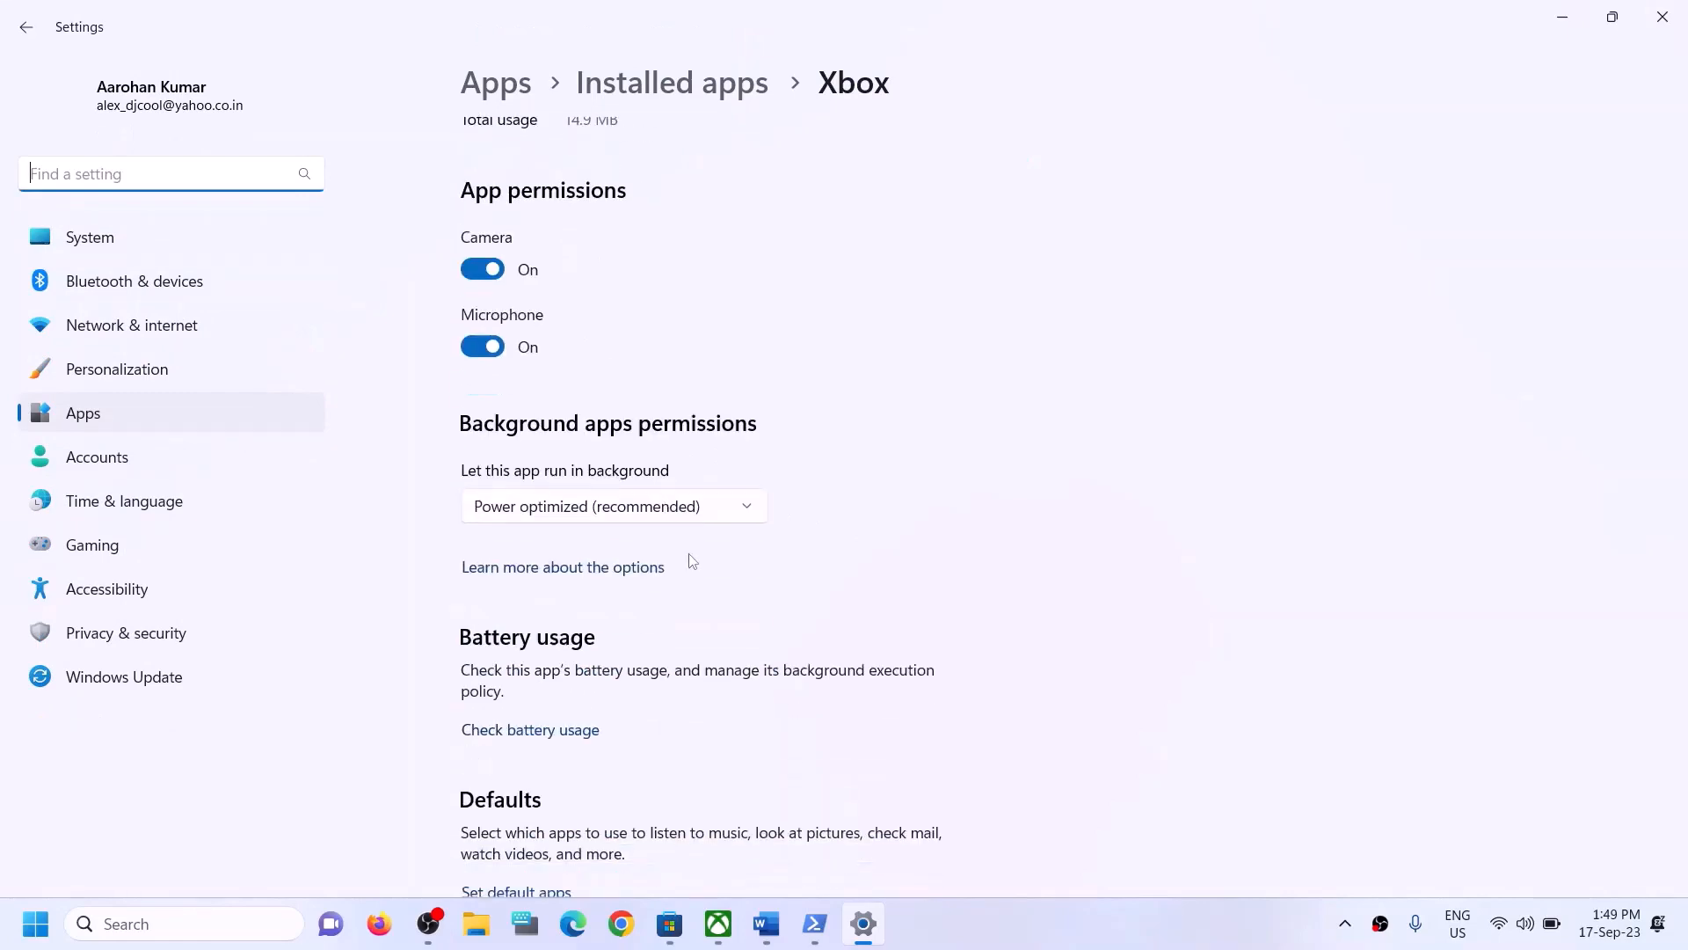
scroll(817, 572, "down", 8)
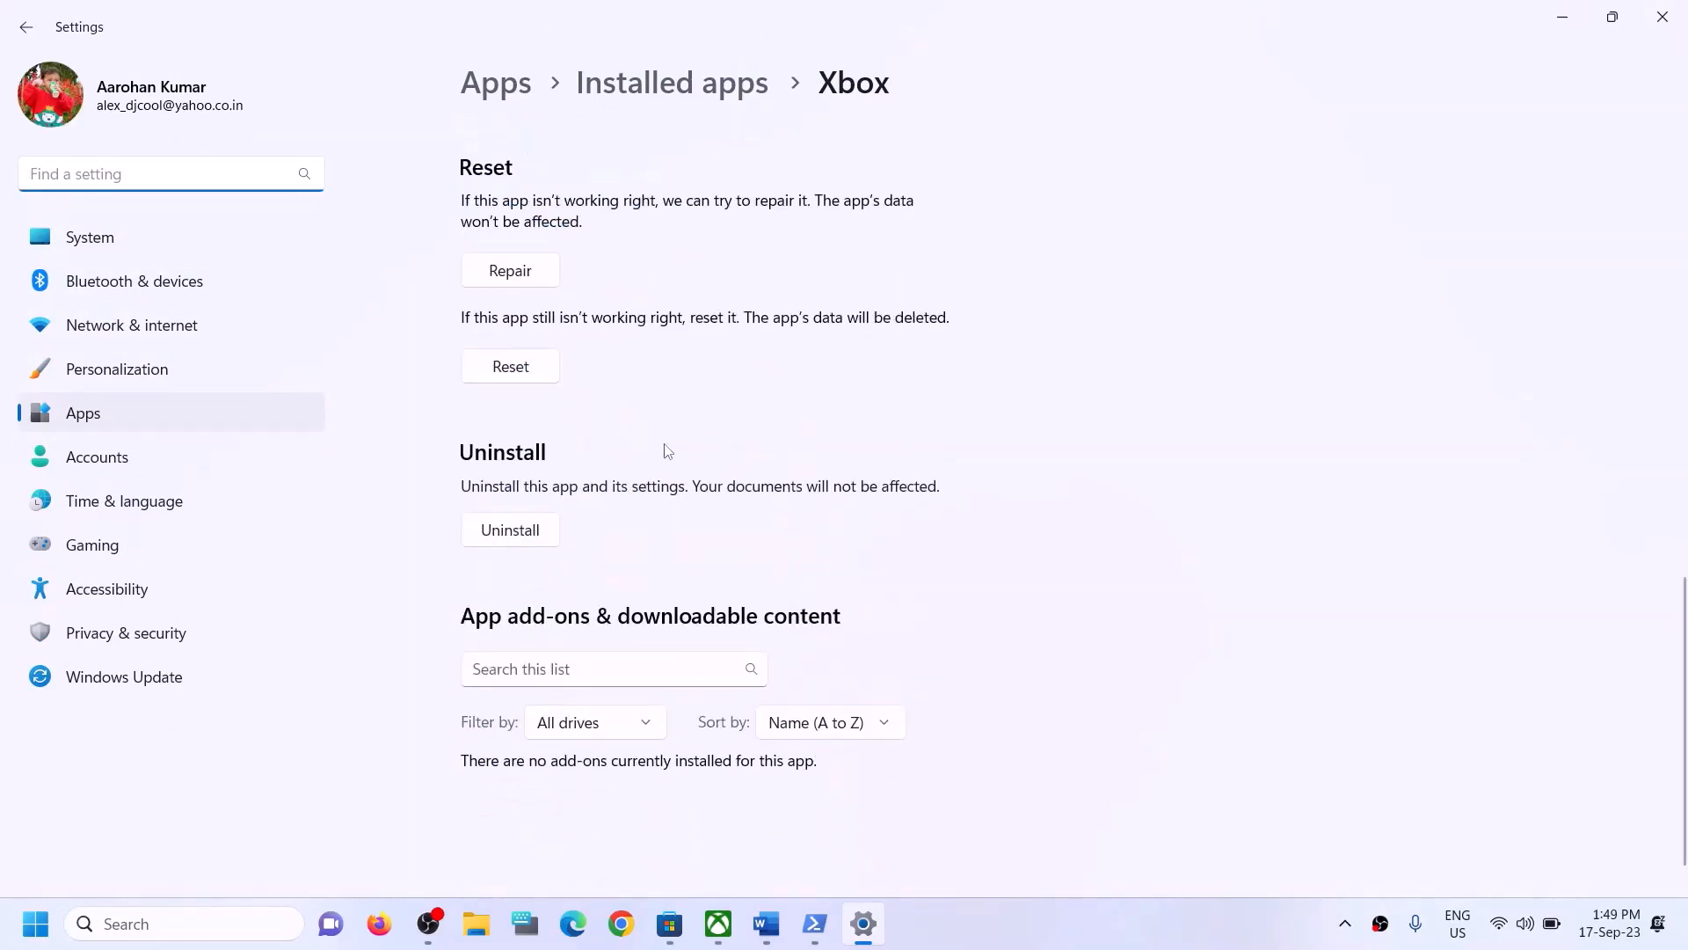
scroll(624, 506, "up", 3)
left_click(519, 510)
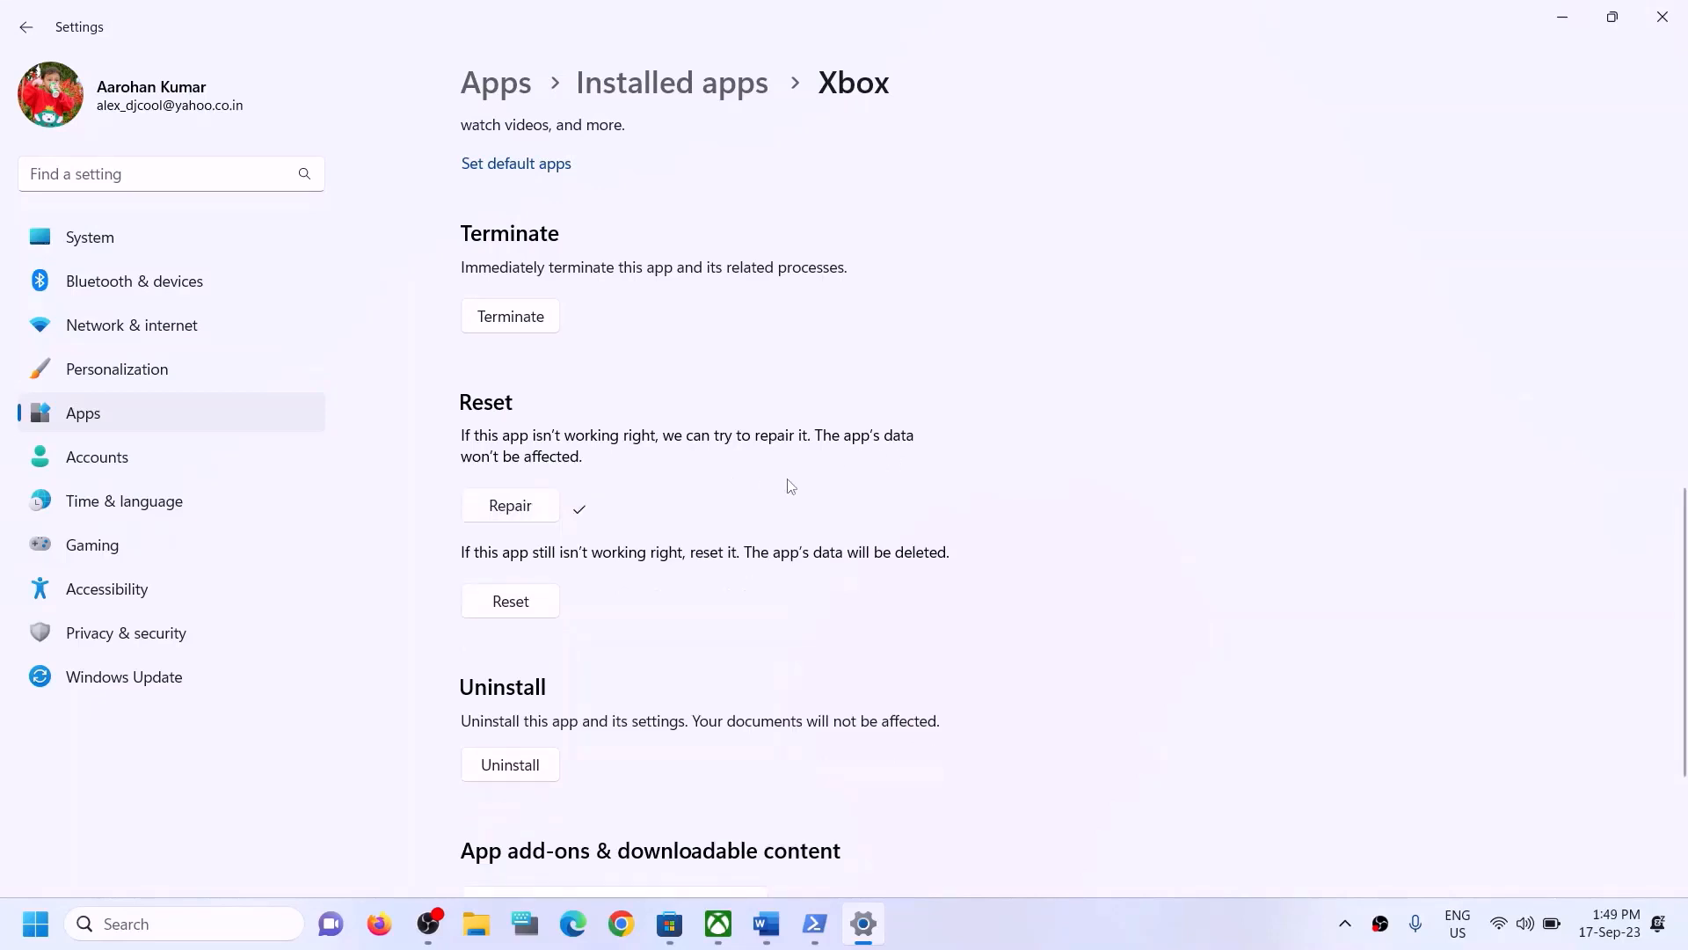
left_click(518, 616)
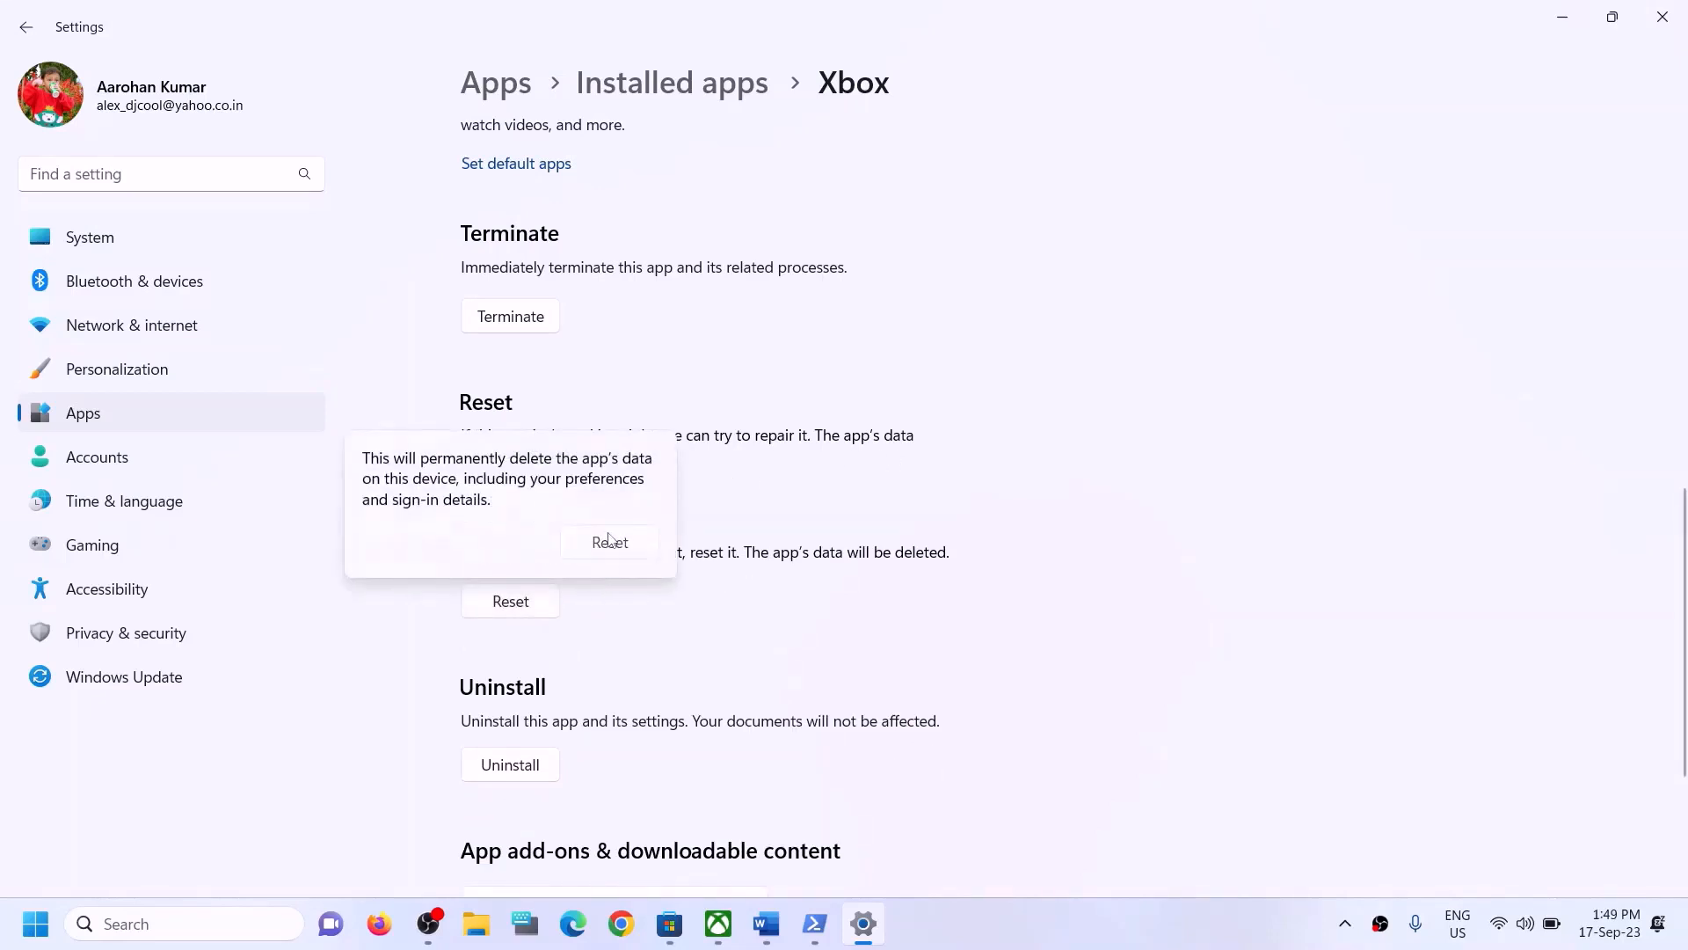
left_click(609, 542)
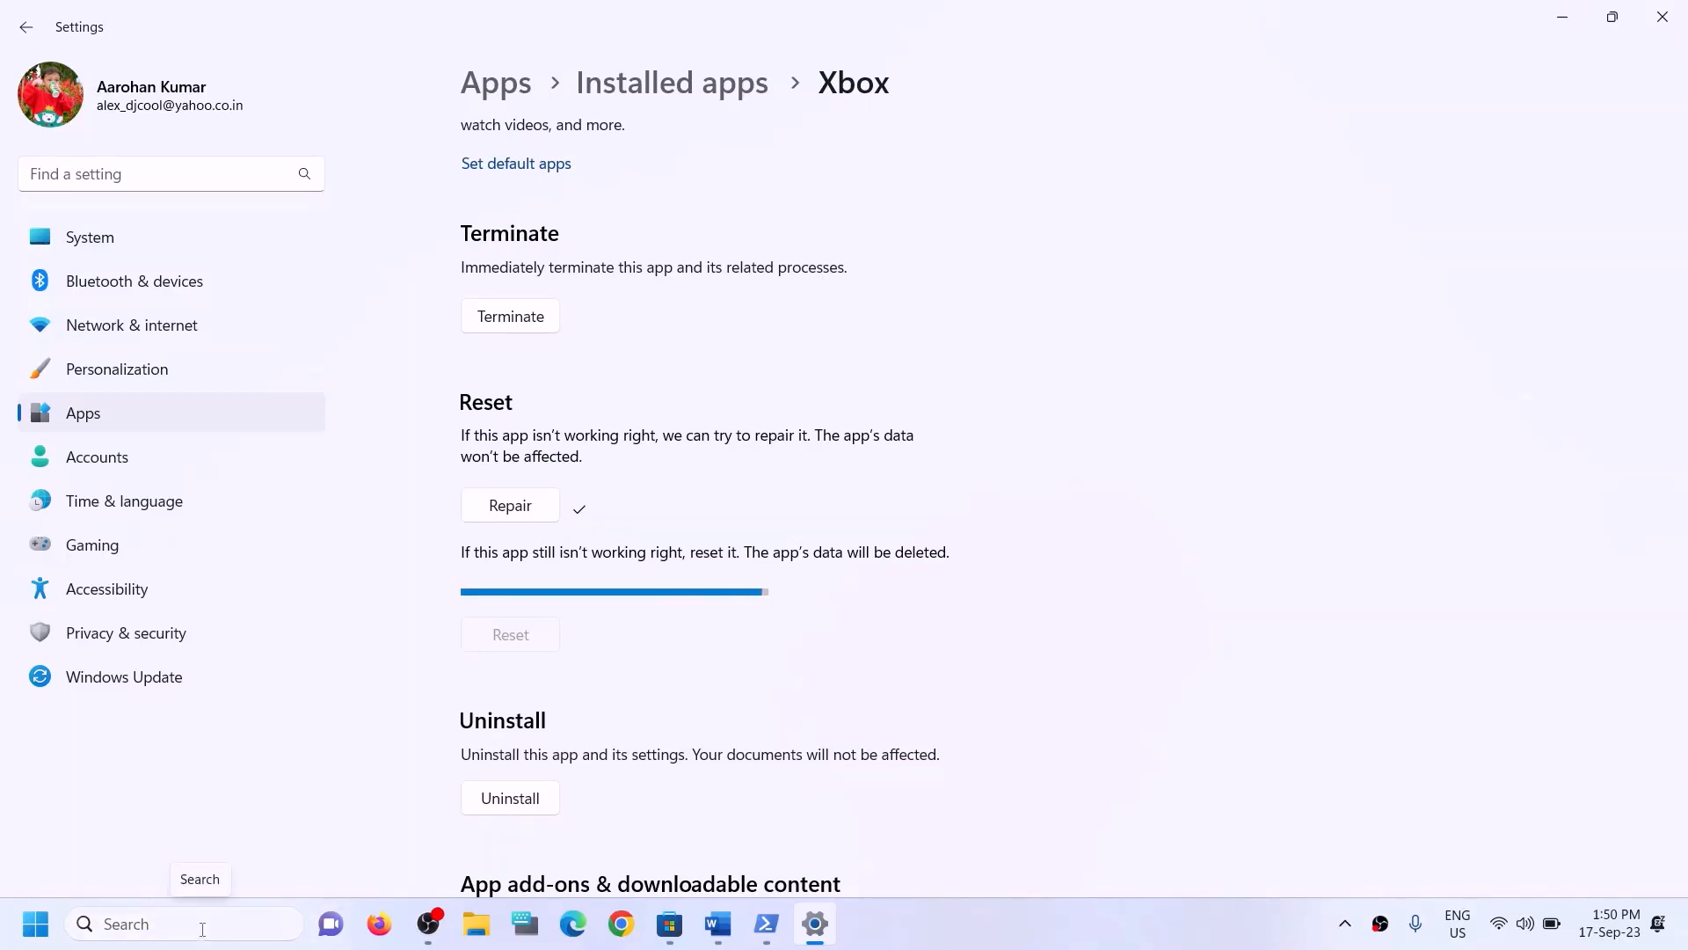
- Search Windows for store and open the Microsoft Store app's settings
left_click(202, 929)
type("st")
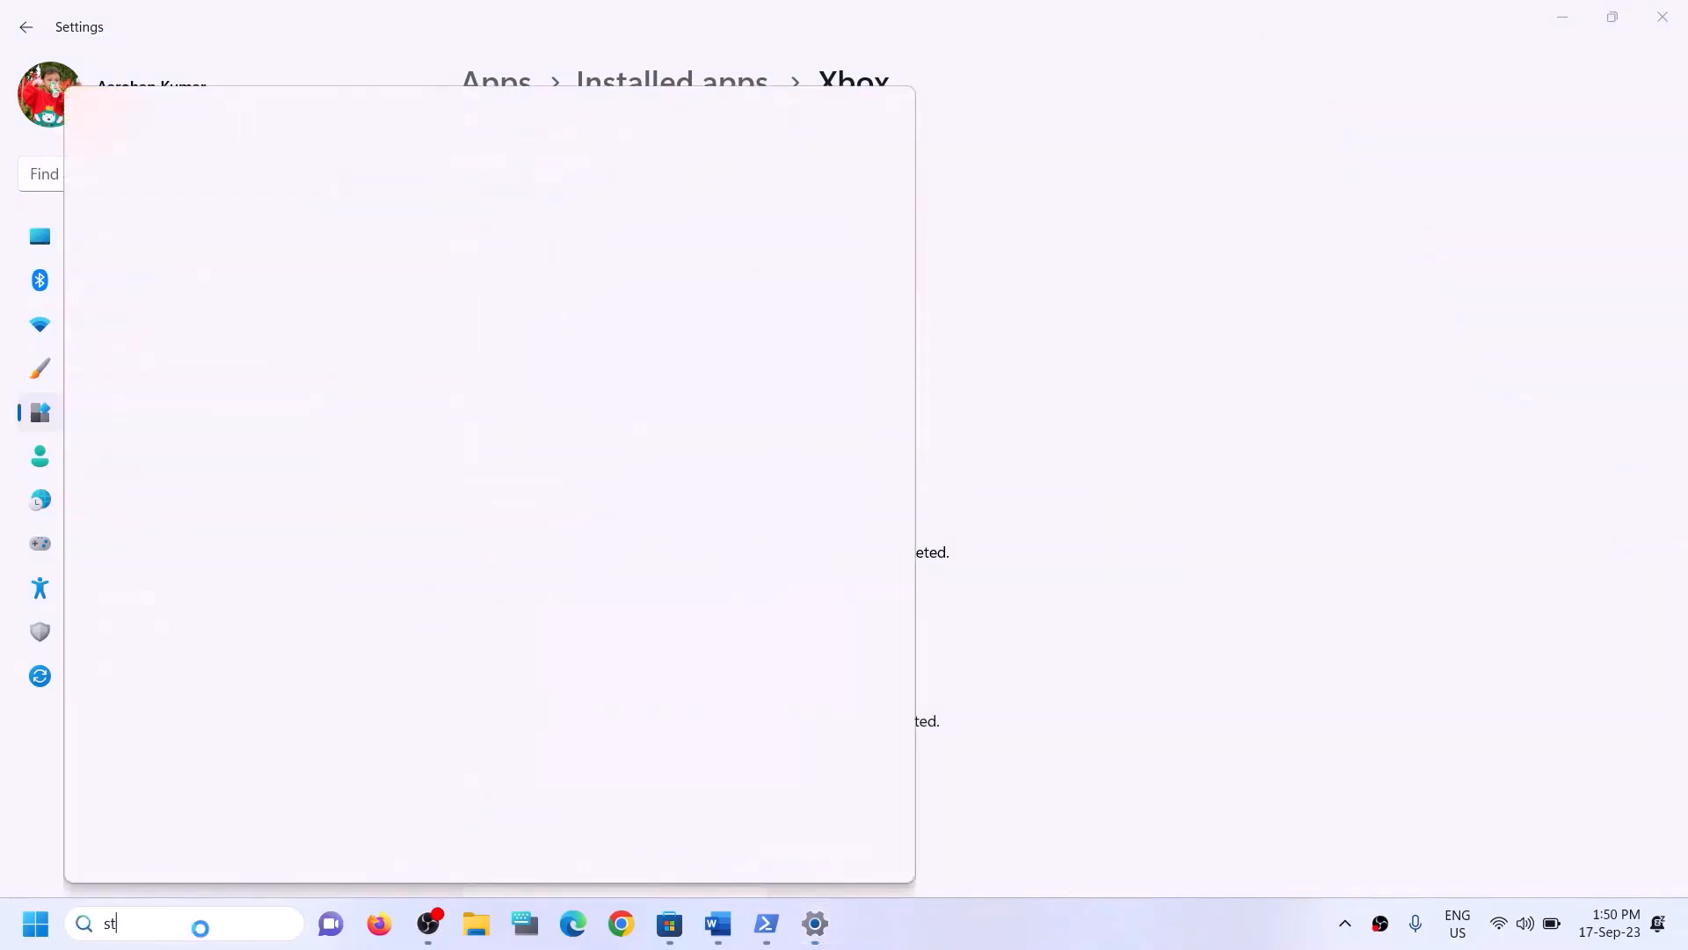
type("ore")
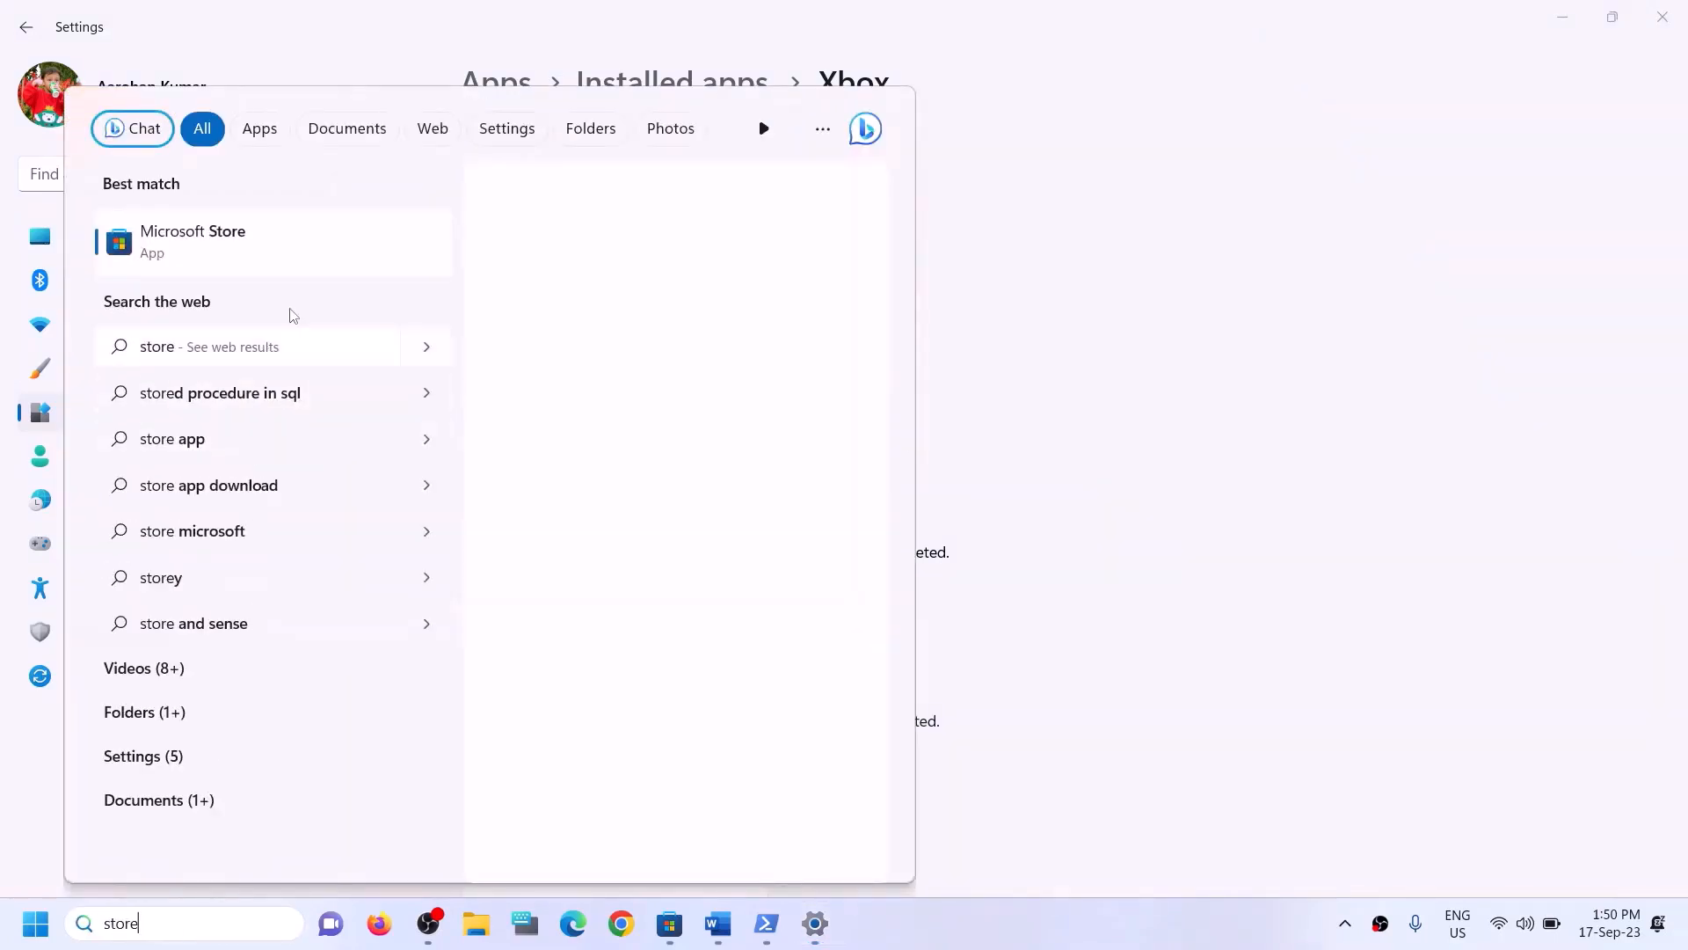
right_click(257, 266)
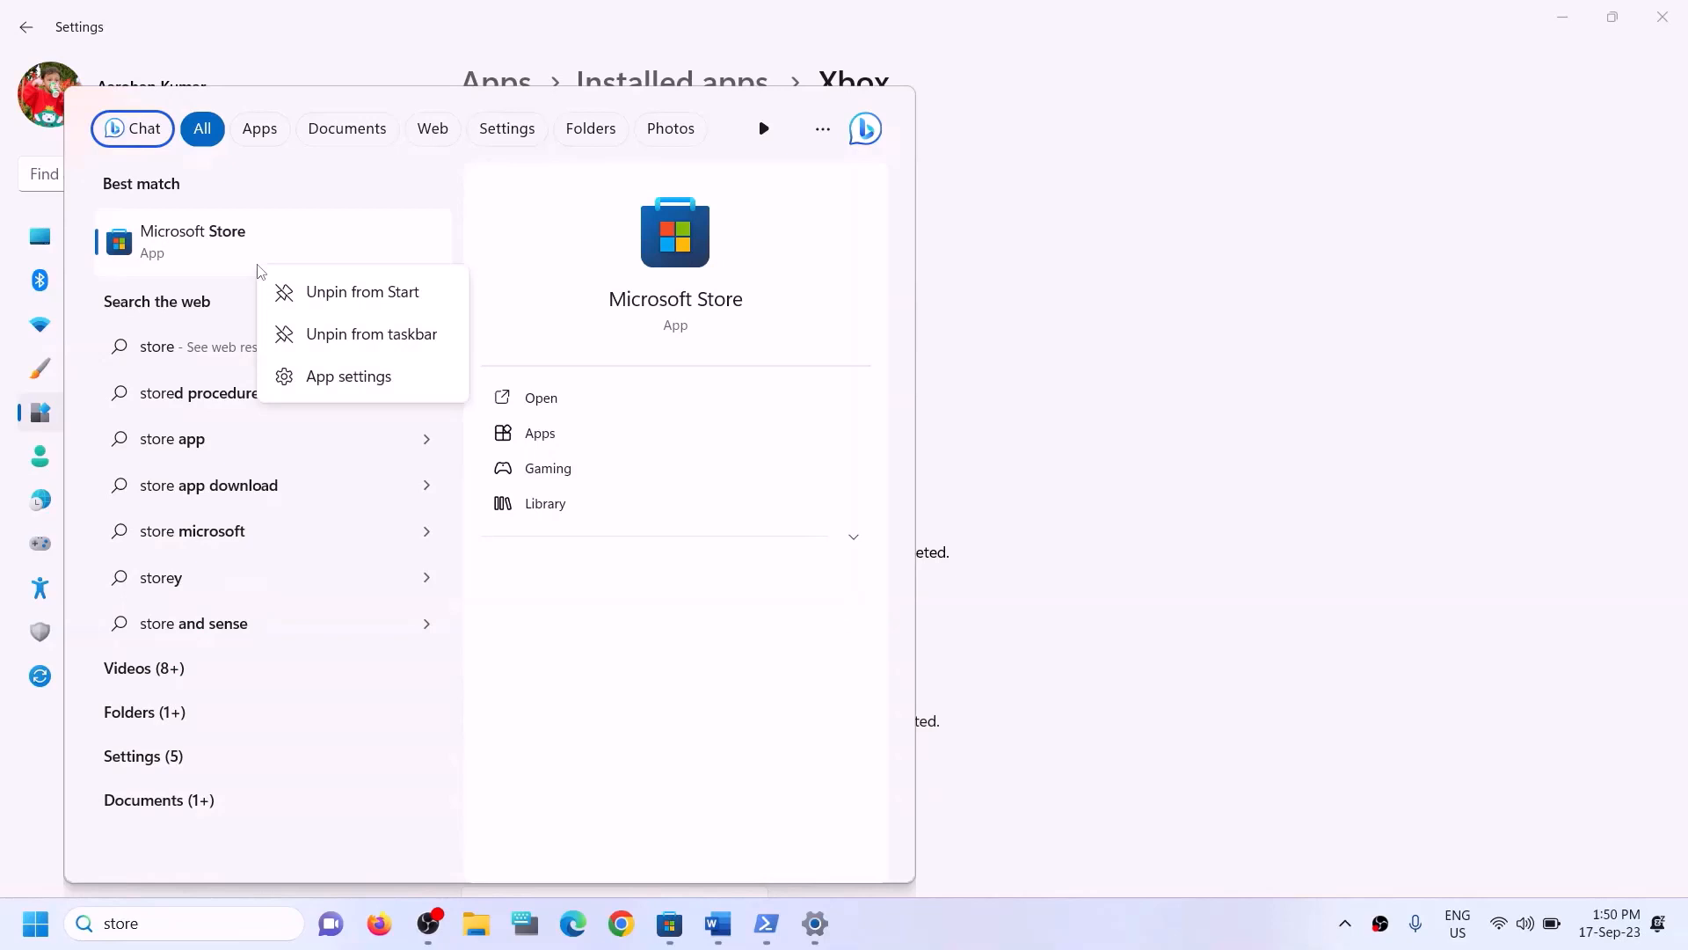
left_click(317, 376)
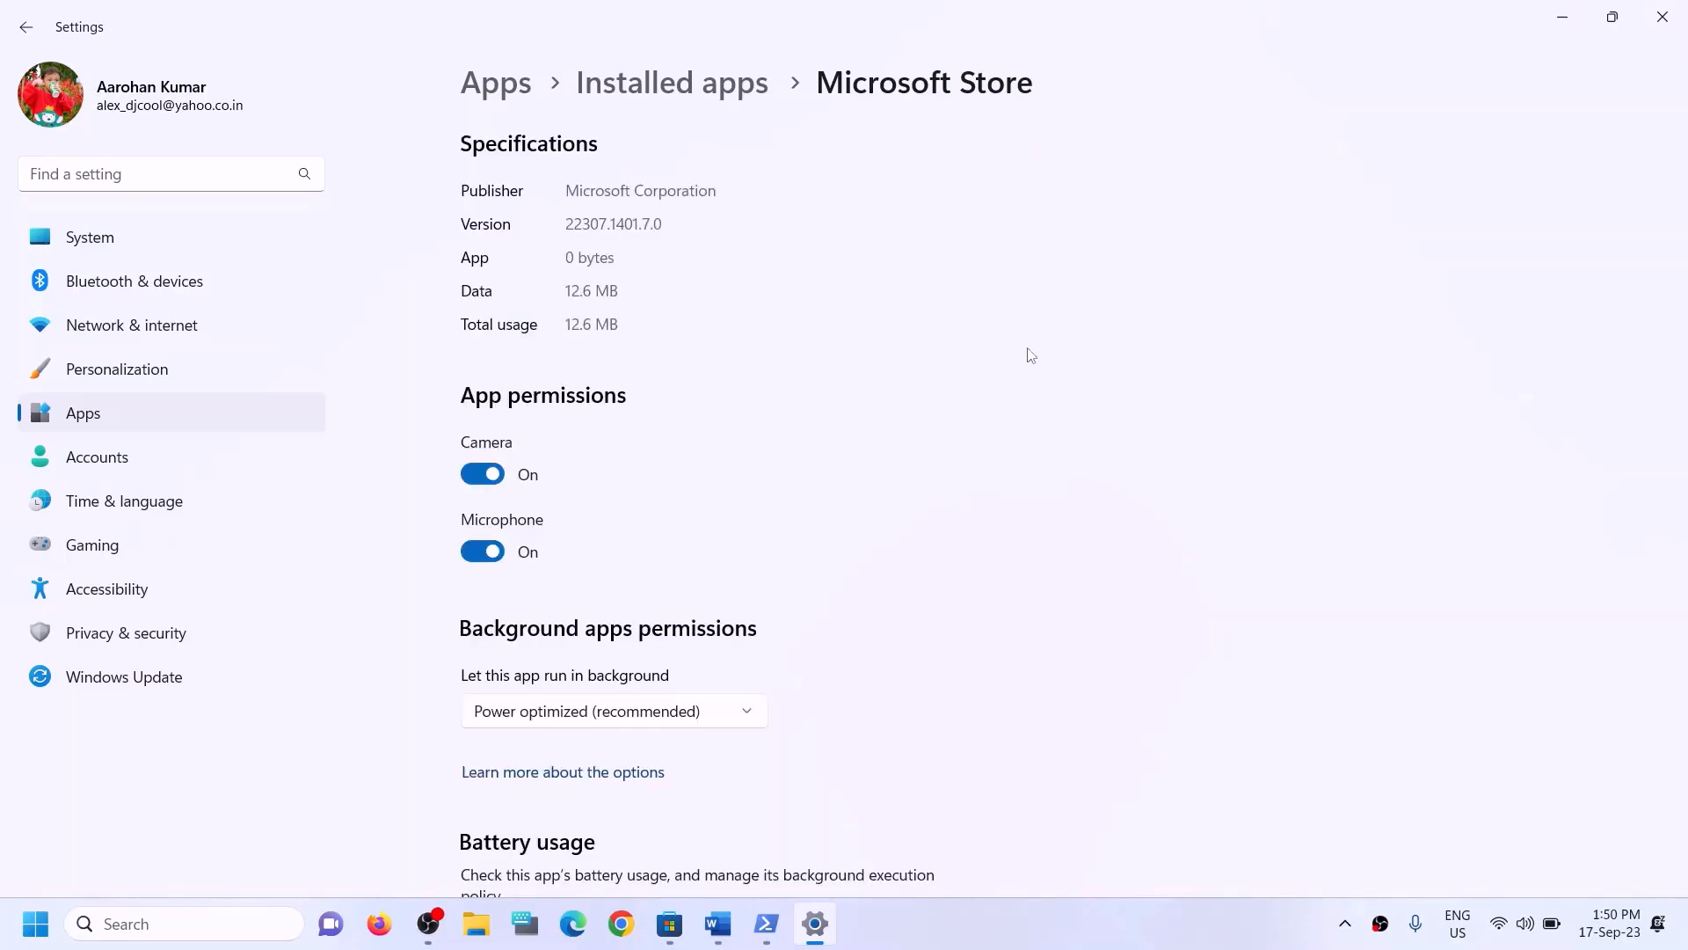
- Repair the Microsoft Store app, then reset it and confirm the reset
scroll(882, 562, "down", 10)
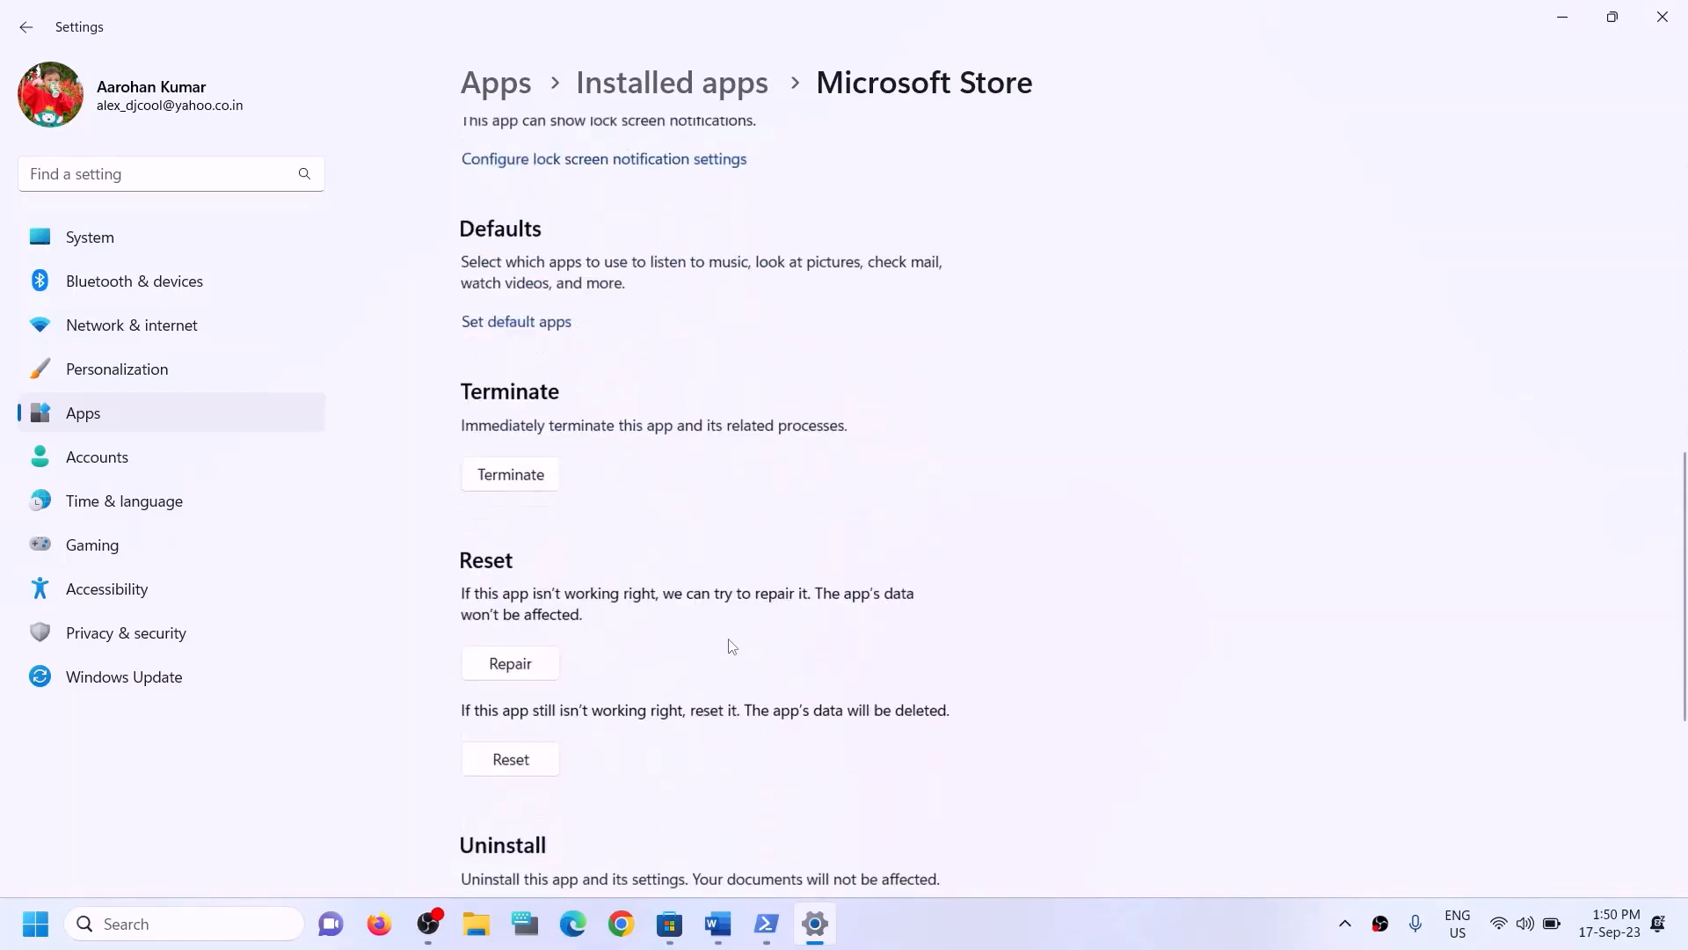
left_click(514, 533)
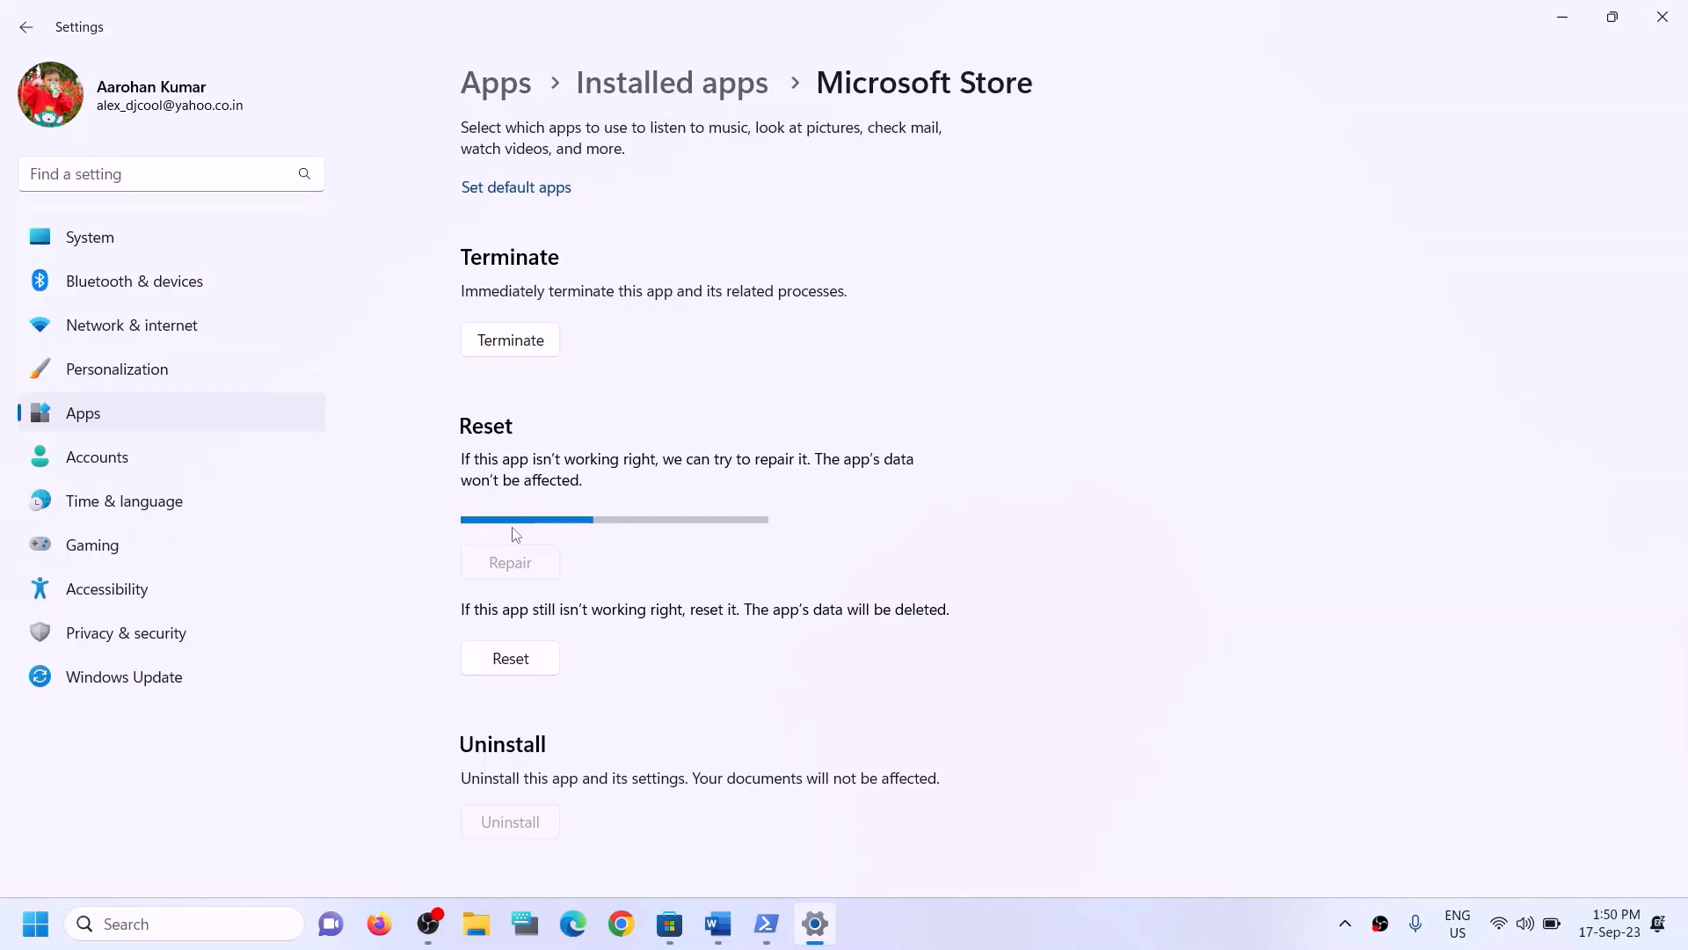
left_click(510, 623)
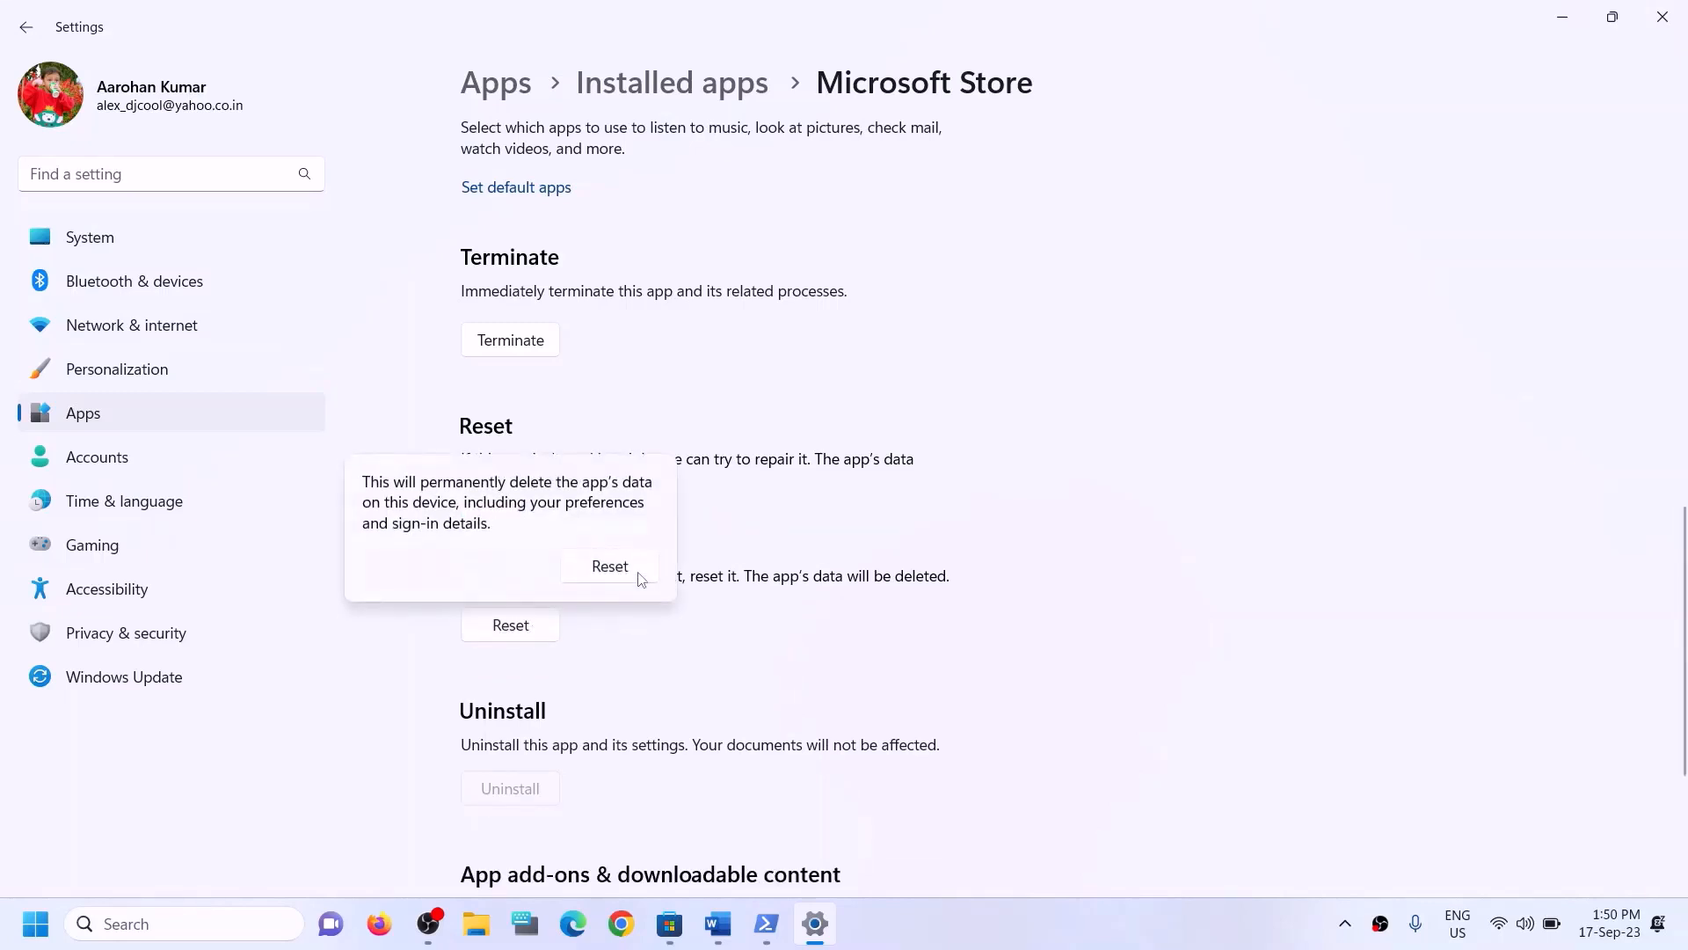
left_click(615, 569)
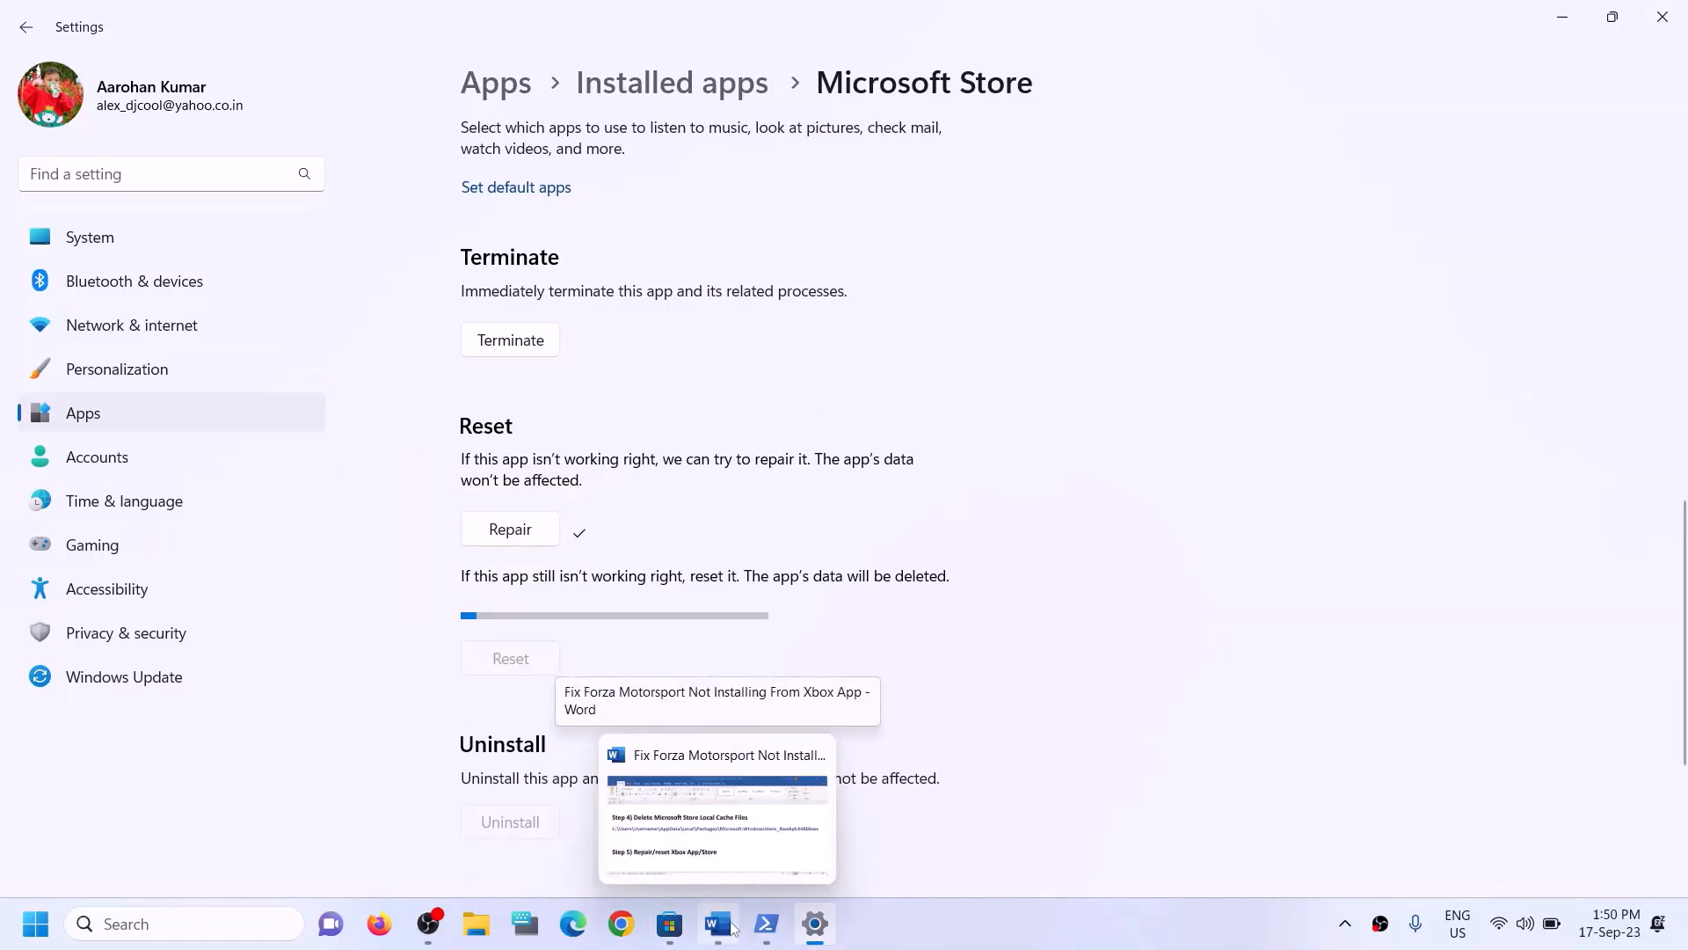
- Review step 6 of the guide about updating the Xbox App and Store from the store library
left_click(734, 929)
left_click_drag(264, 633, 862, 633)
scroll(436, 628, "down", 2)
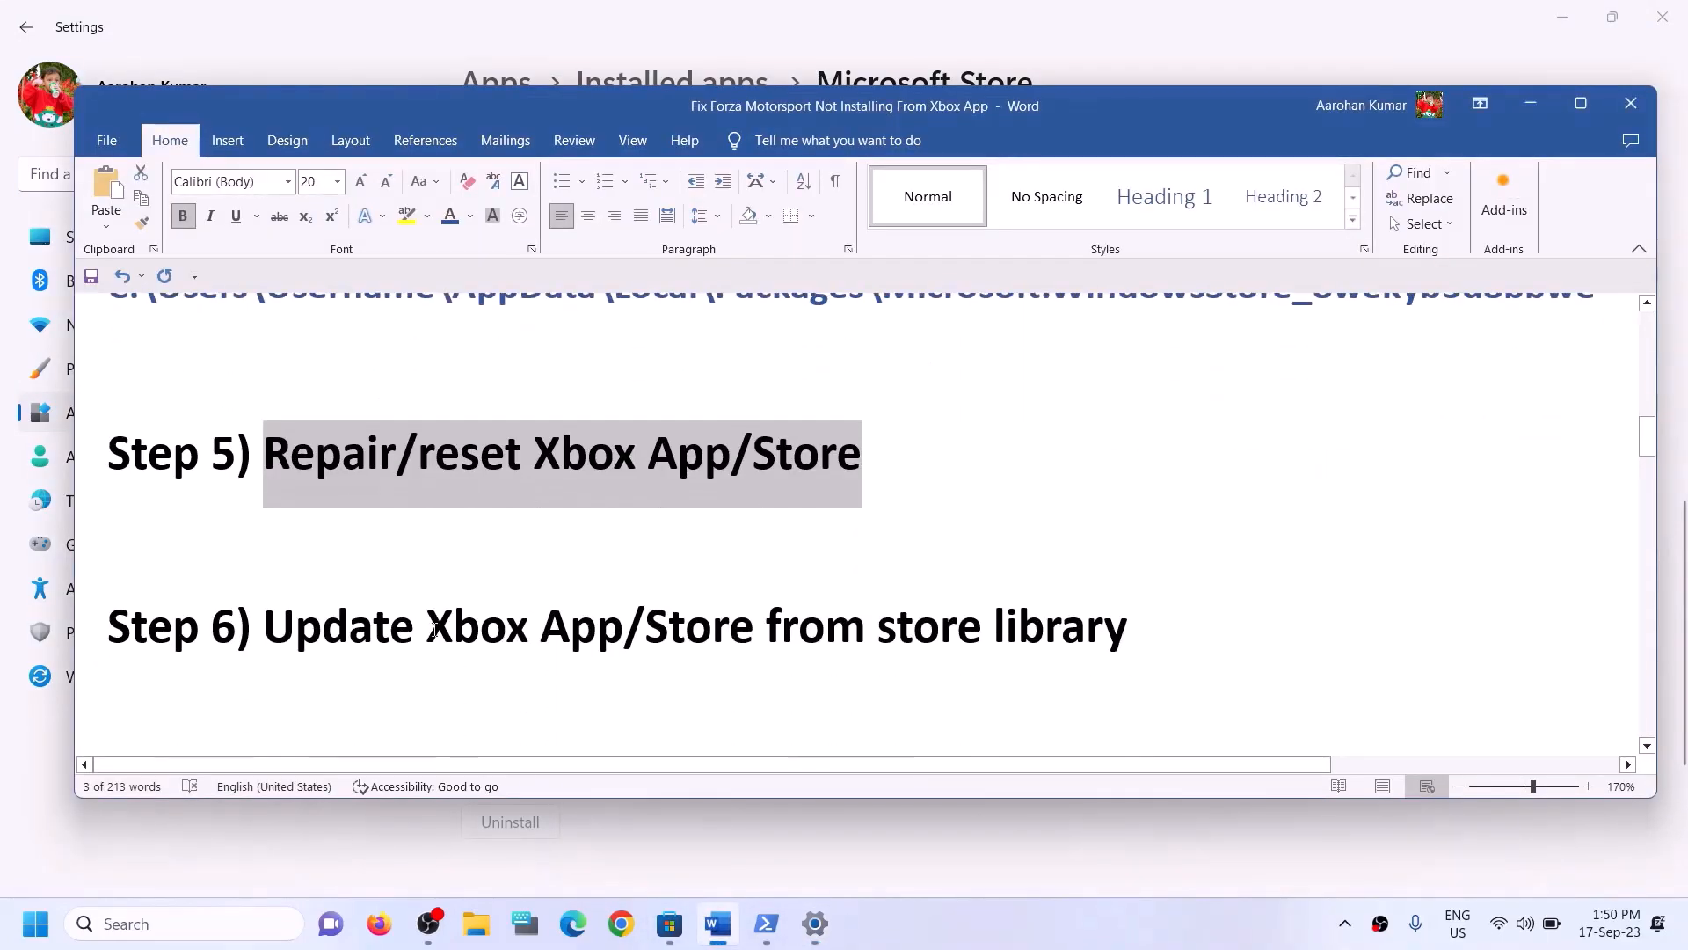
left_click_drag(264, 629, 1129, 633)
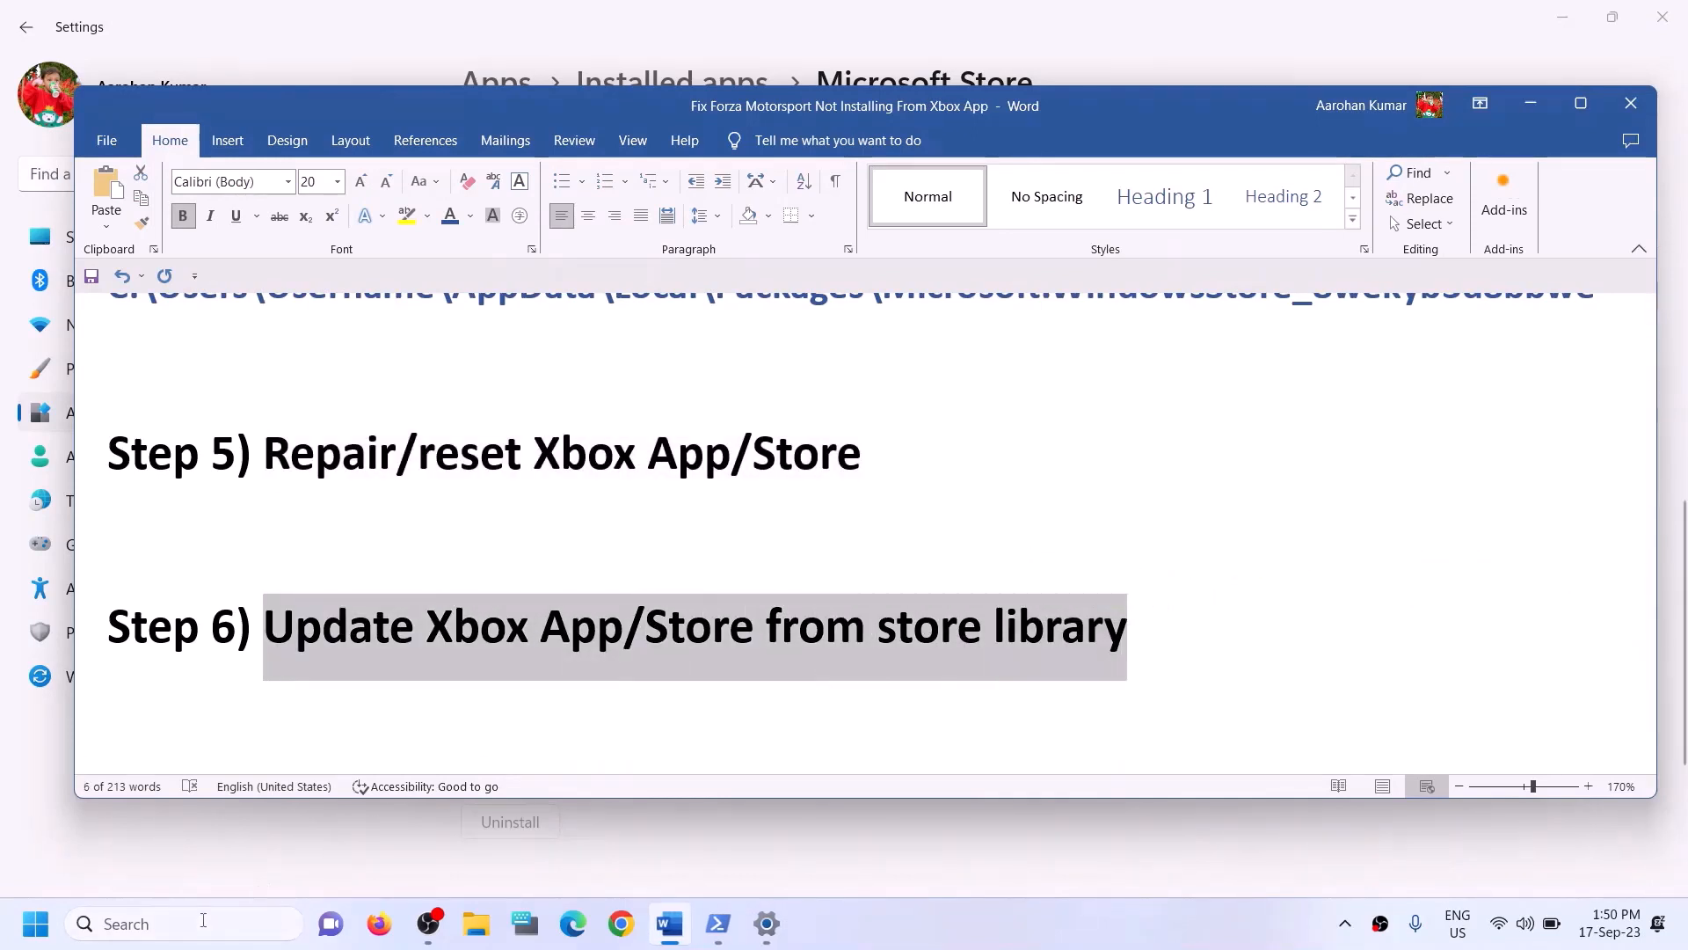
- Search Windows for store and open the Microsoft Store app
left_click(203, 920)
type("stor")
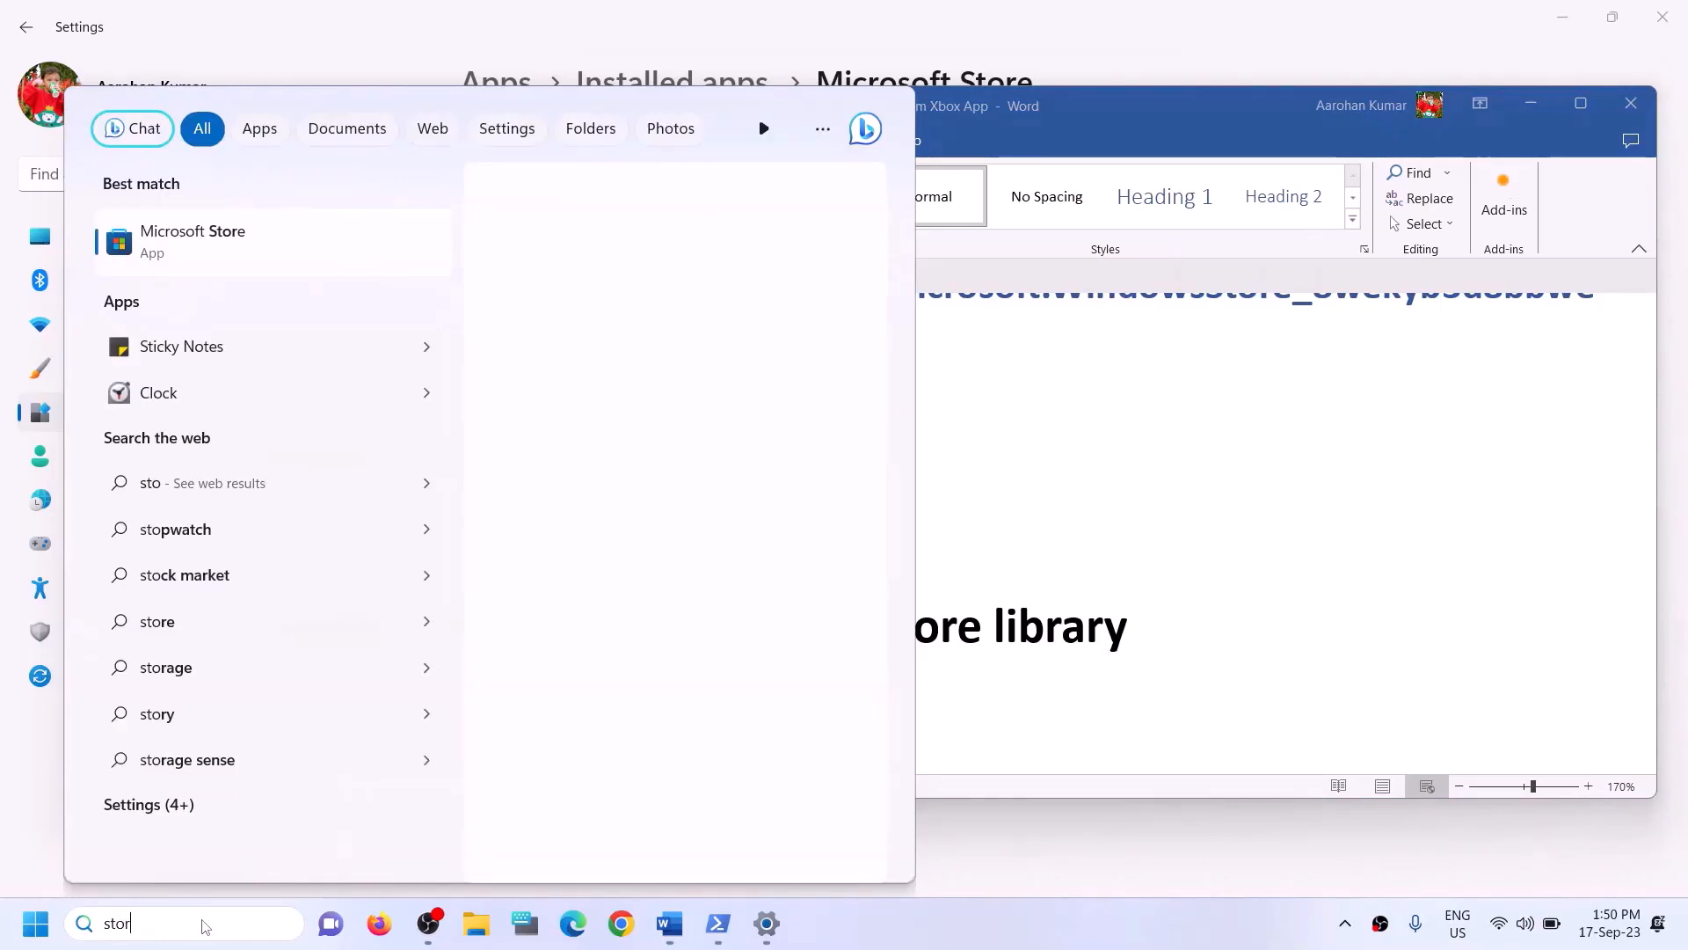
type("e")
left_click(206, 300)
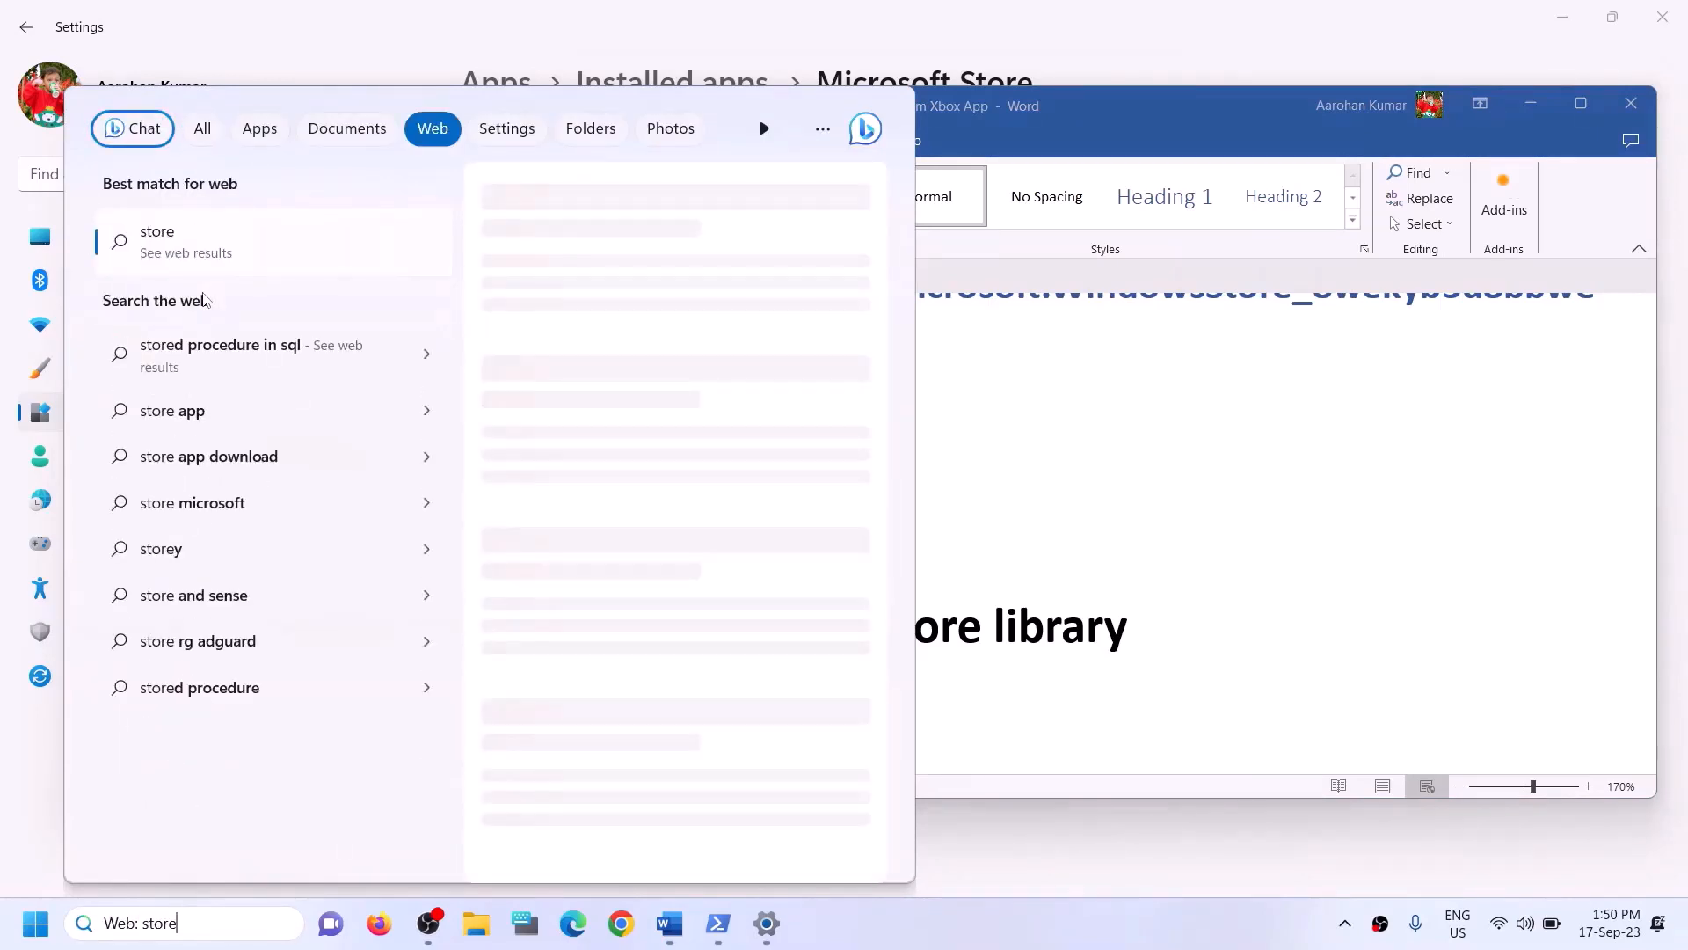
left_click(187, 925)
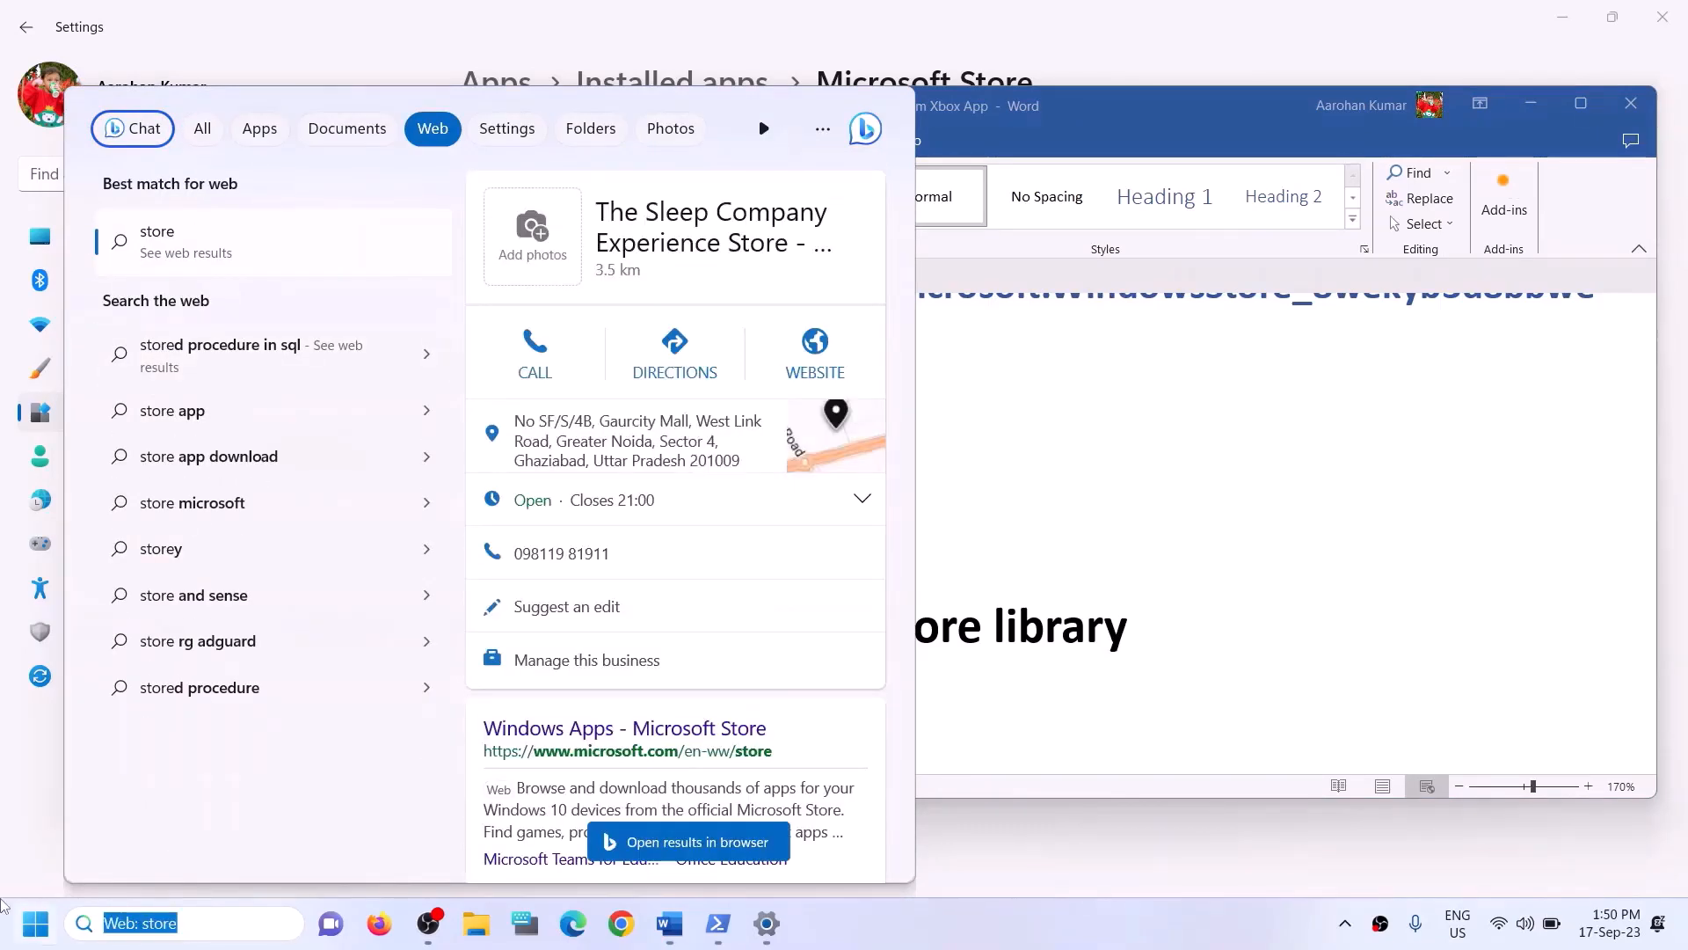
type("store")
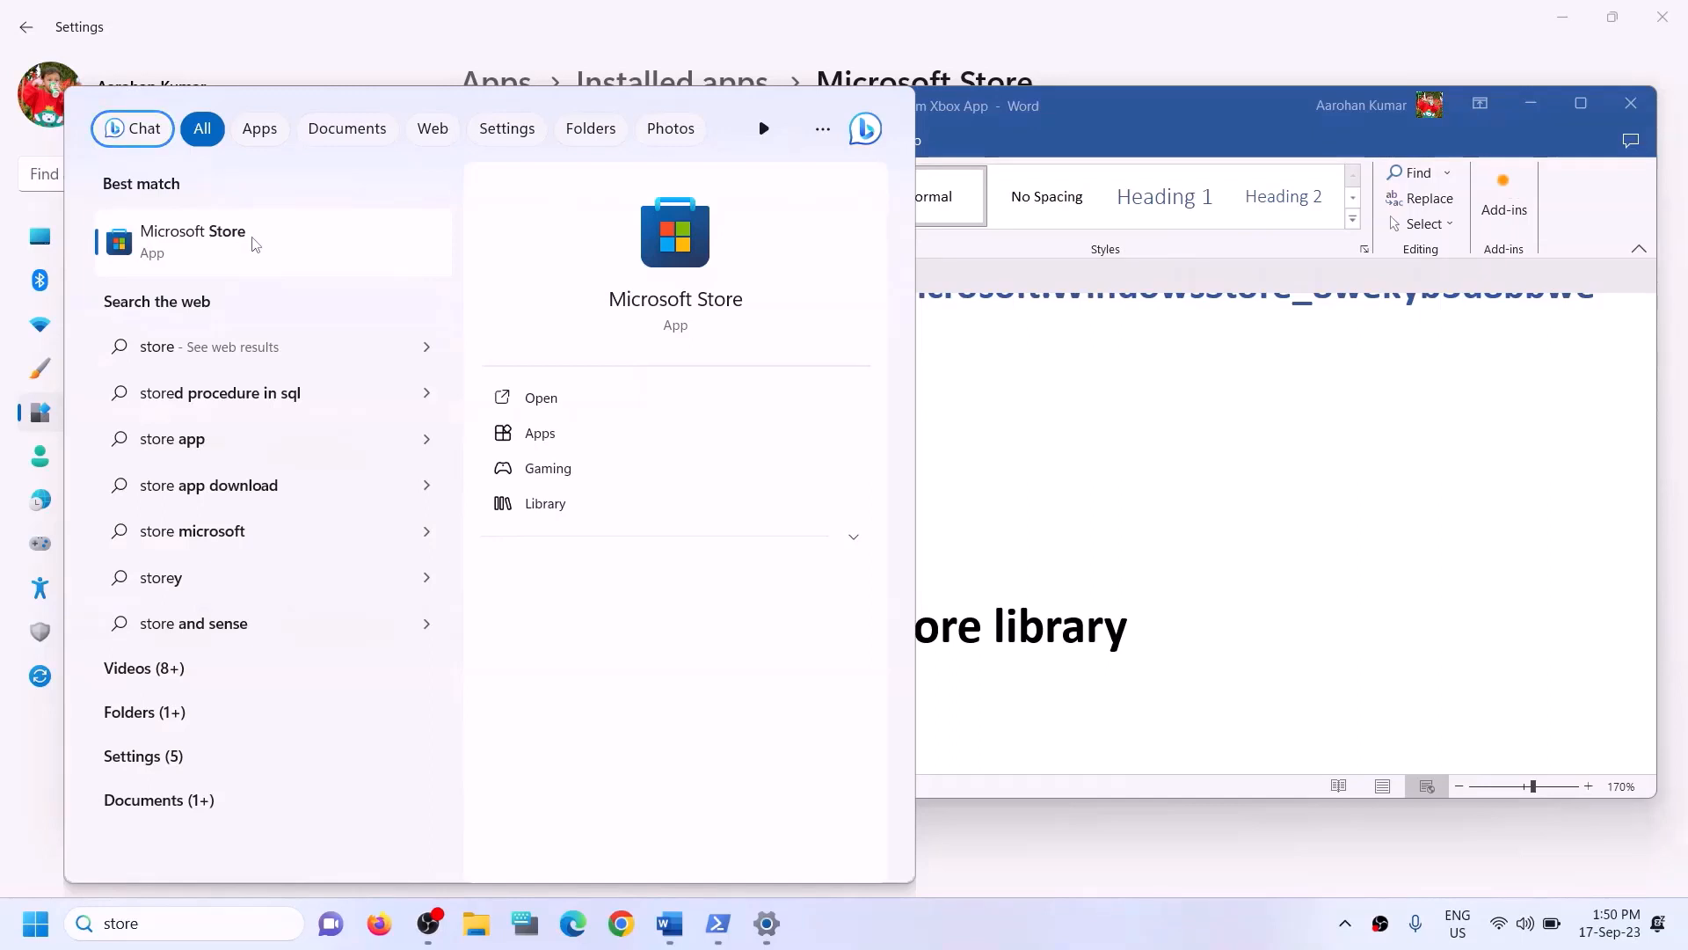
left_click(647, 264)
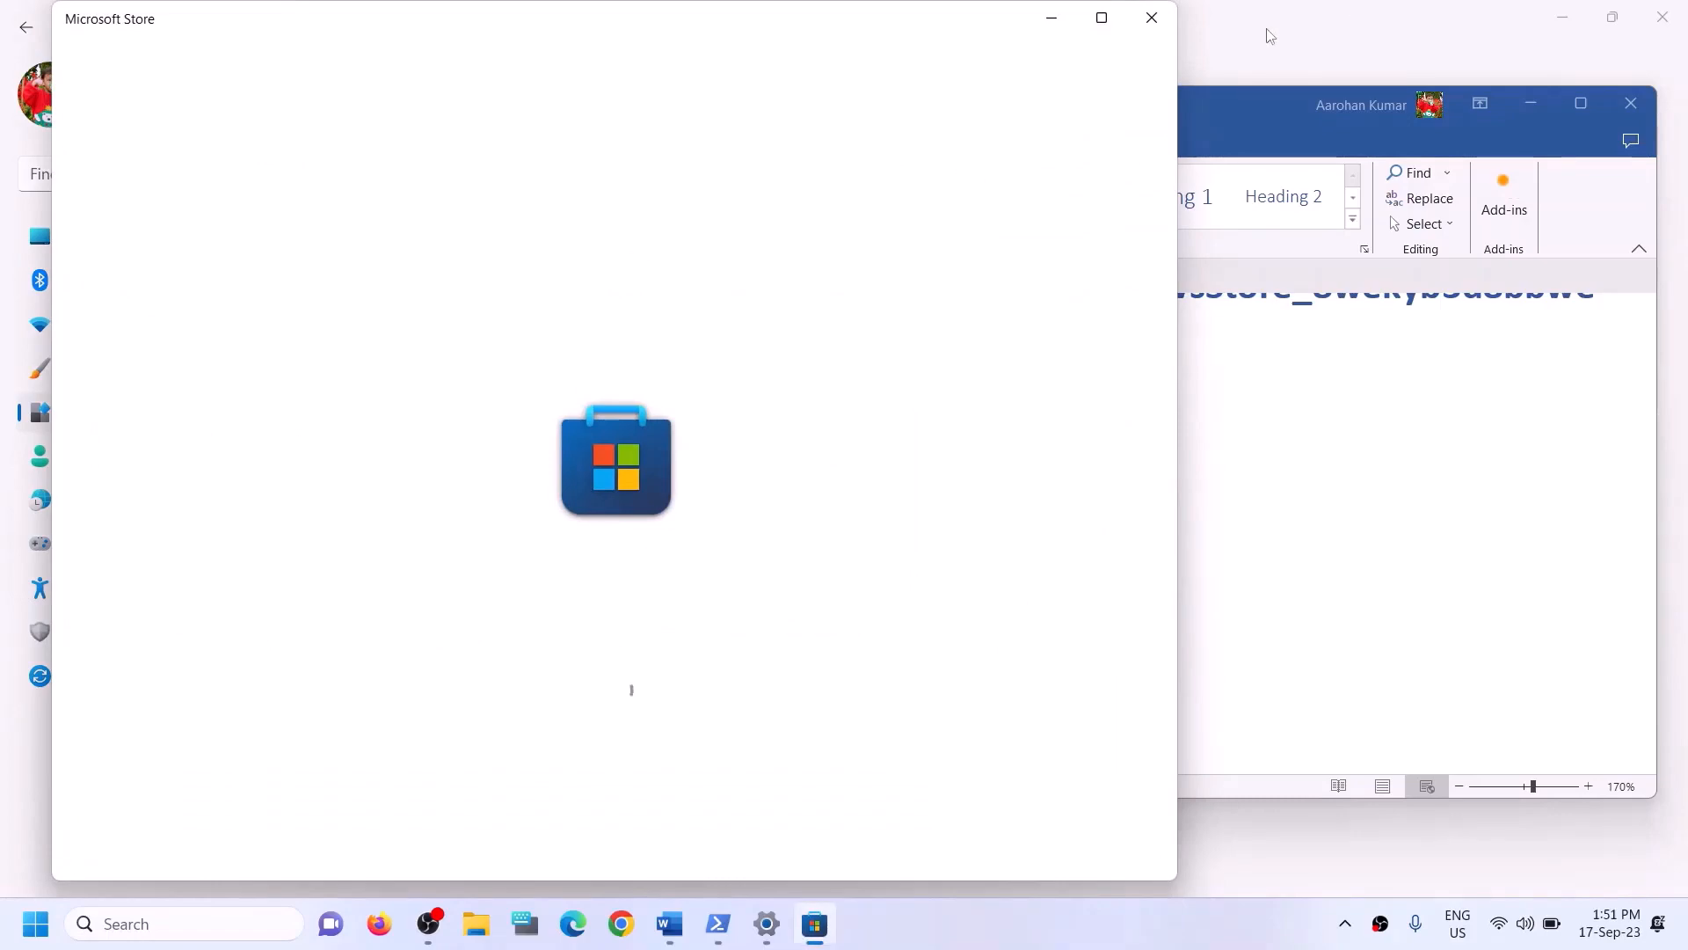
- Maximize the Microsoft Store, open its Library to check for updates, and close the Store
left_click(1102, 20)
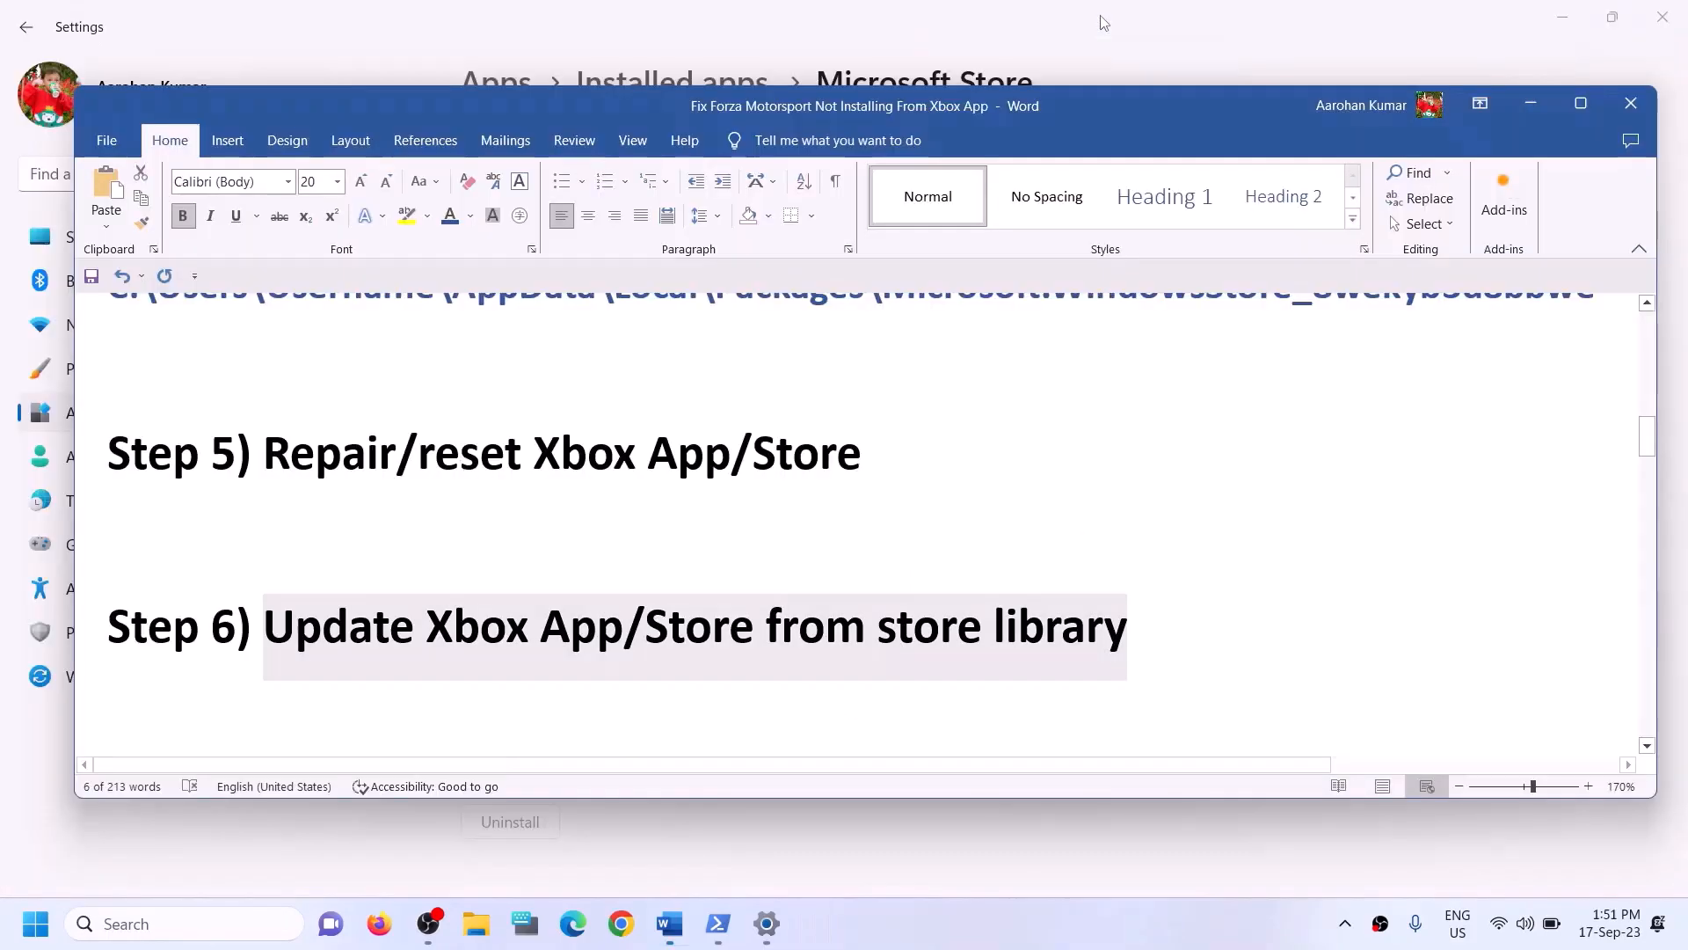
left_click(135, 926)
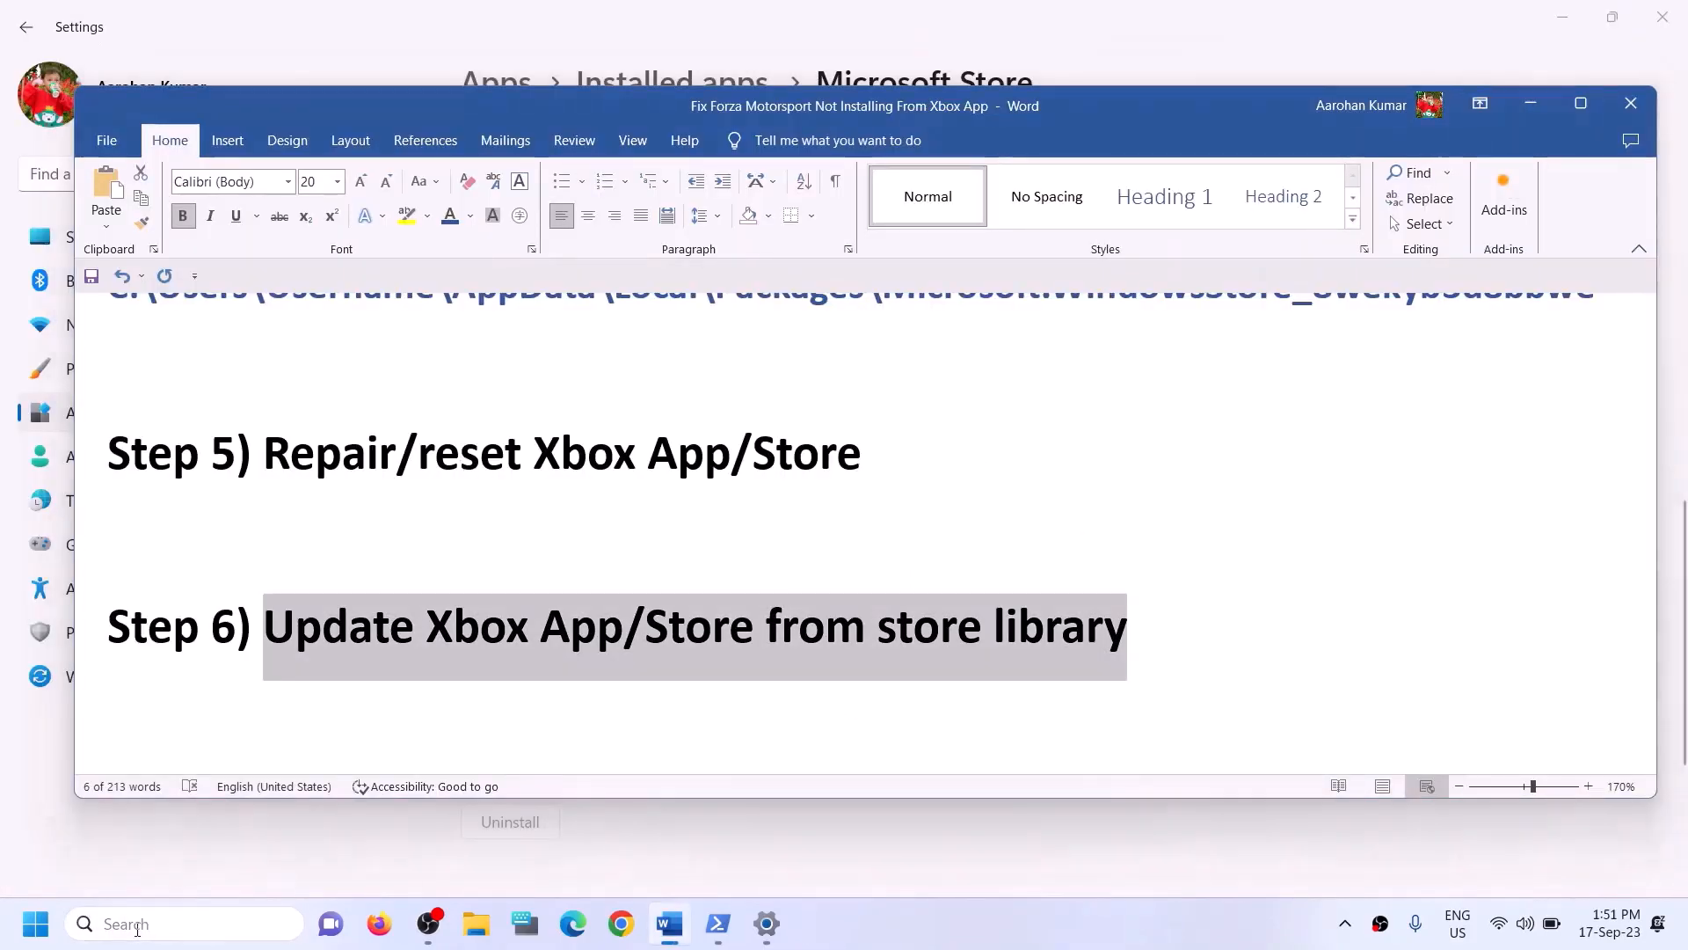
type("steam")
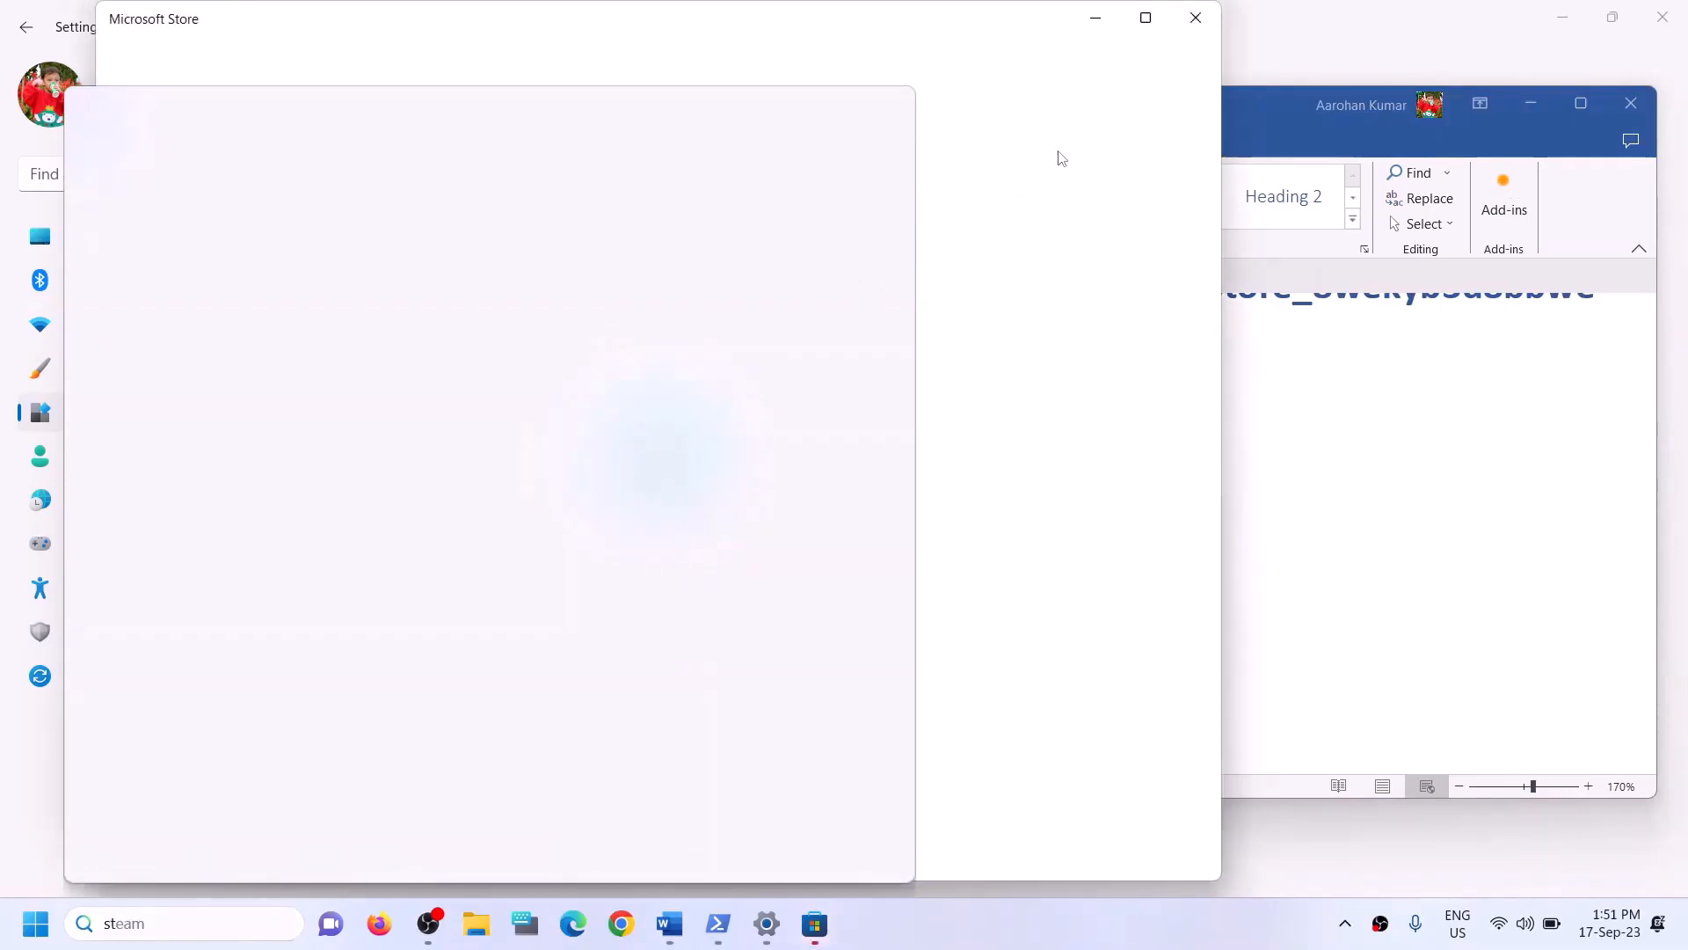
left_click(875, 40)
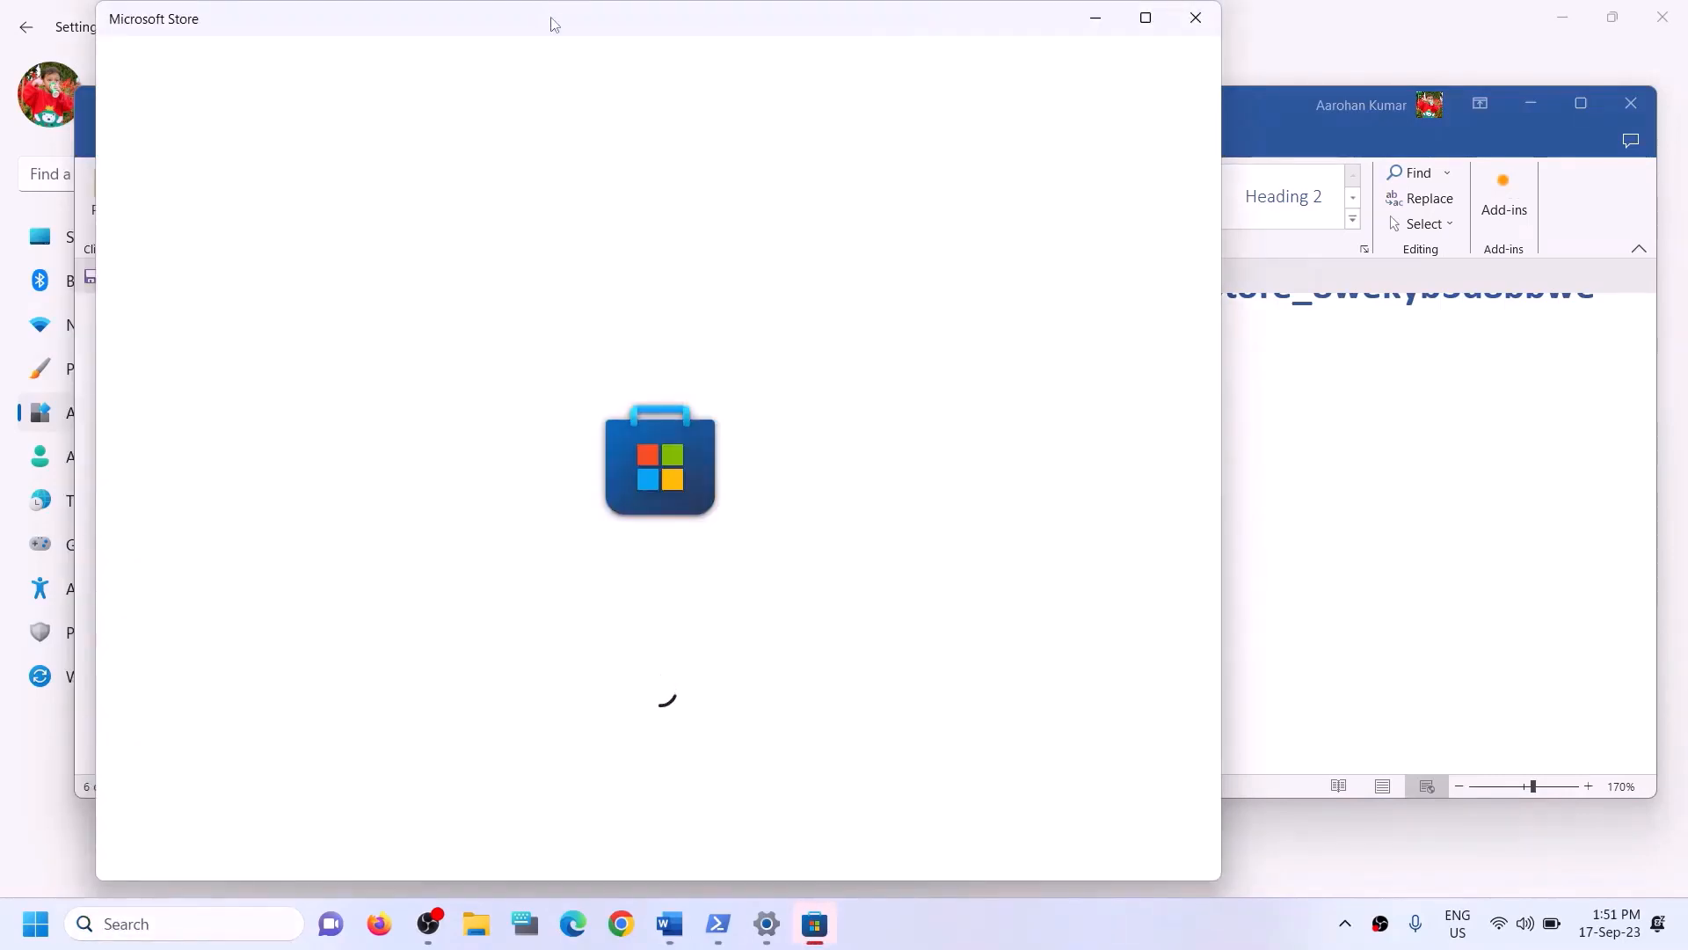
left_click(1146, 18)
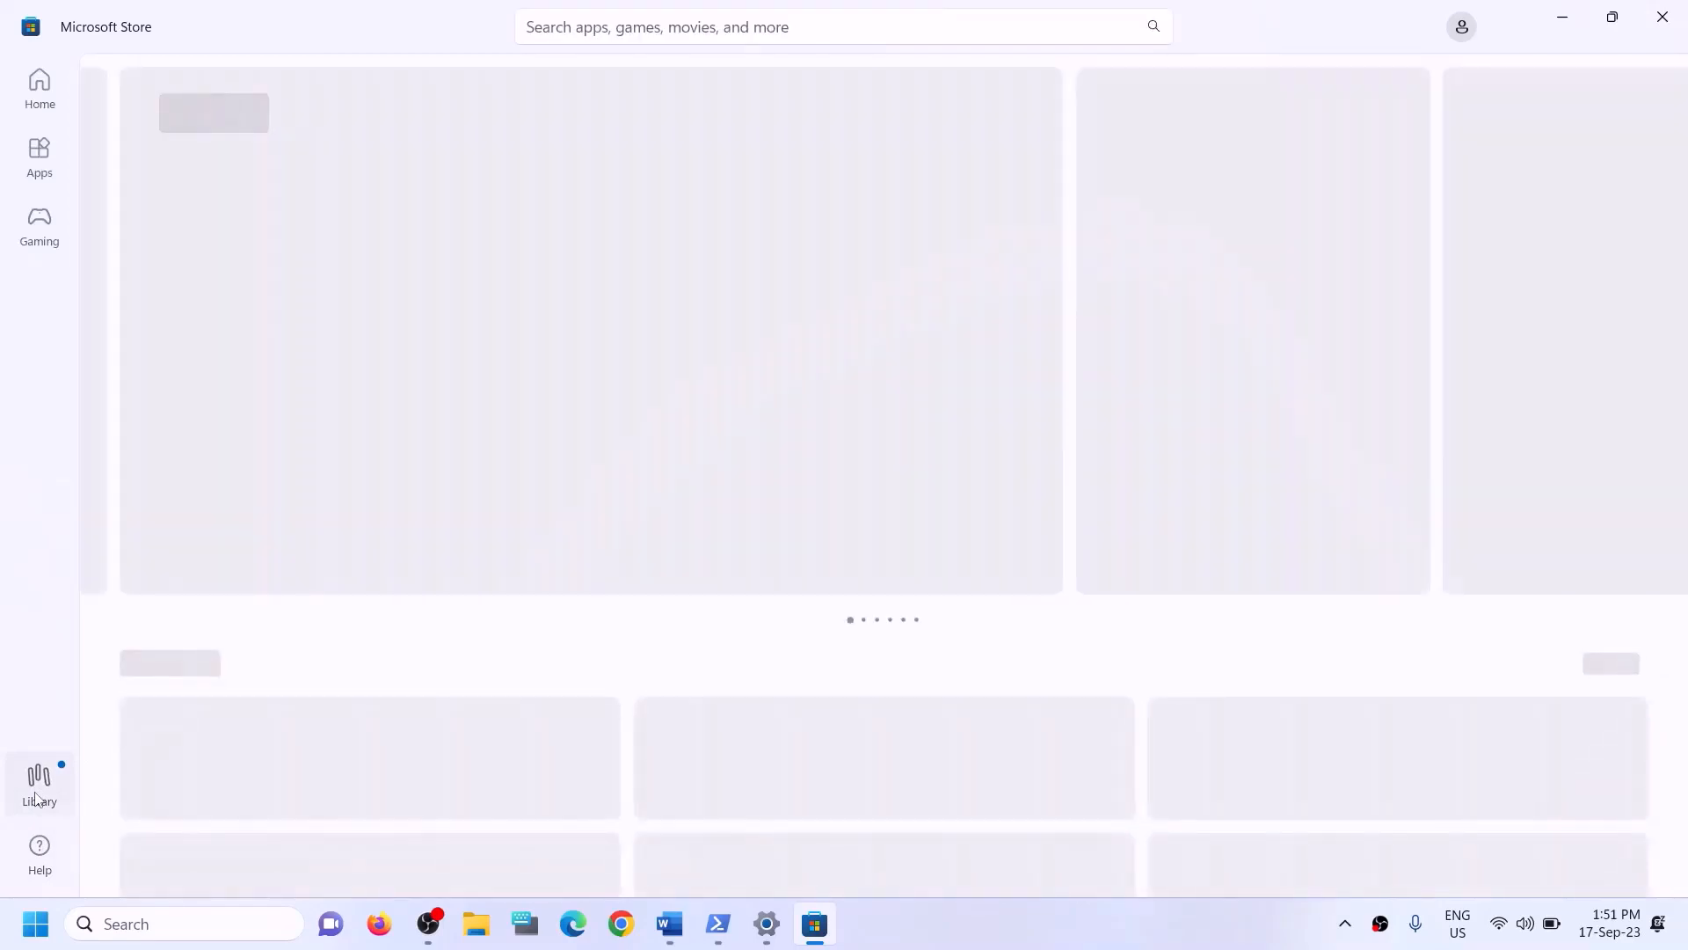
left_click(38, 782)
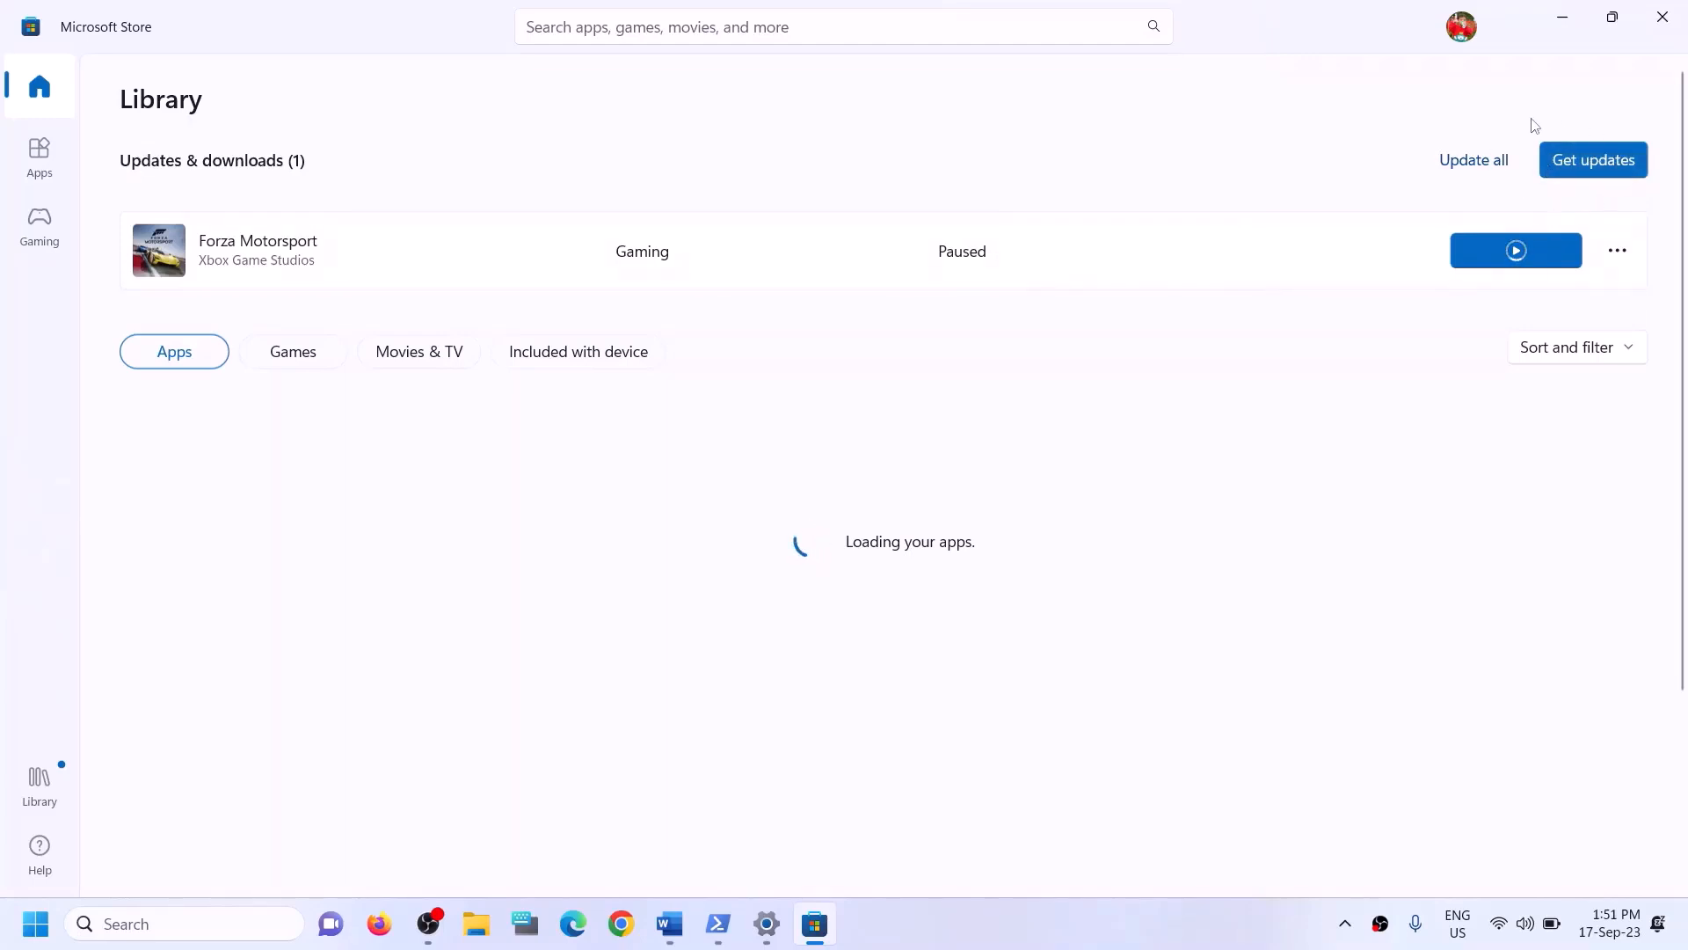
left_click(1661, 29)
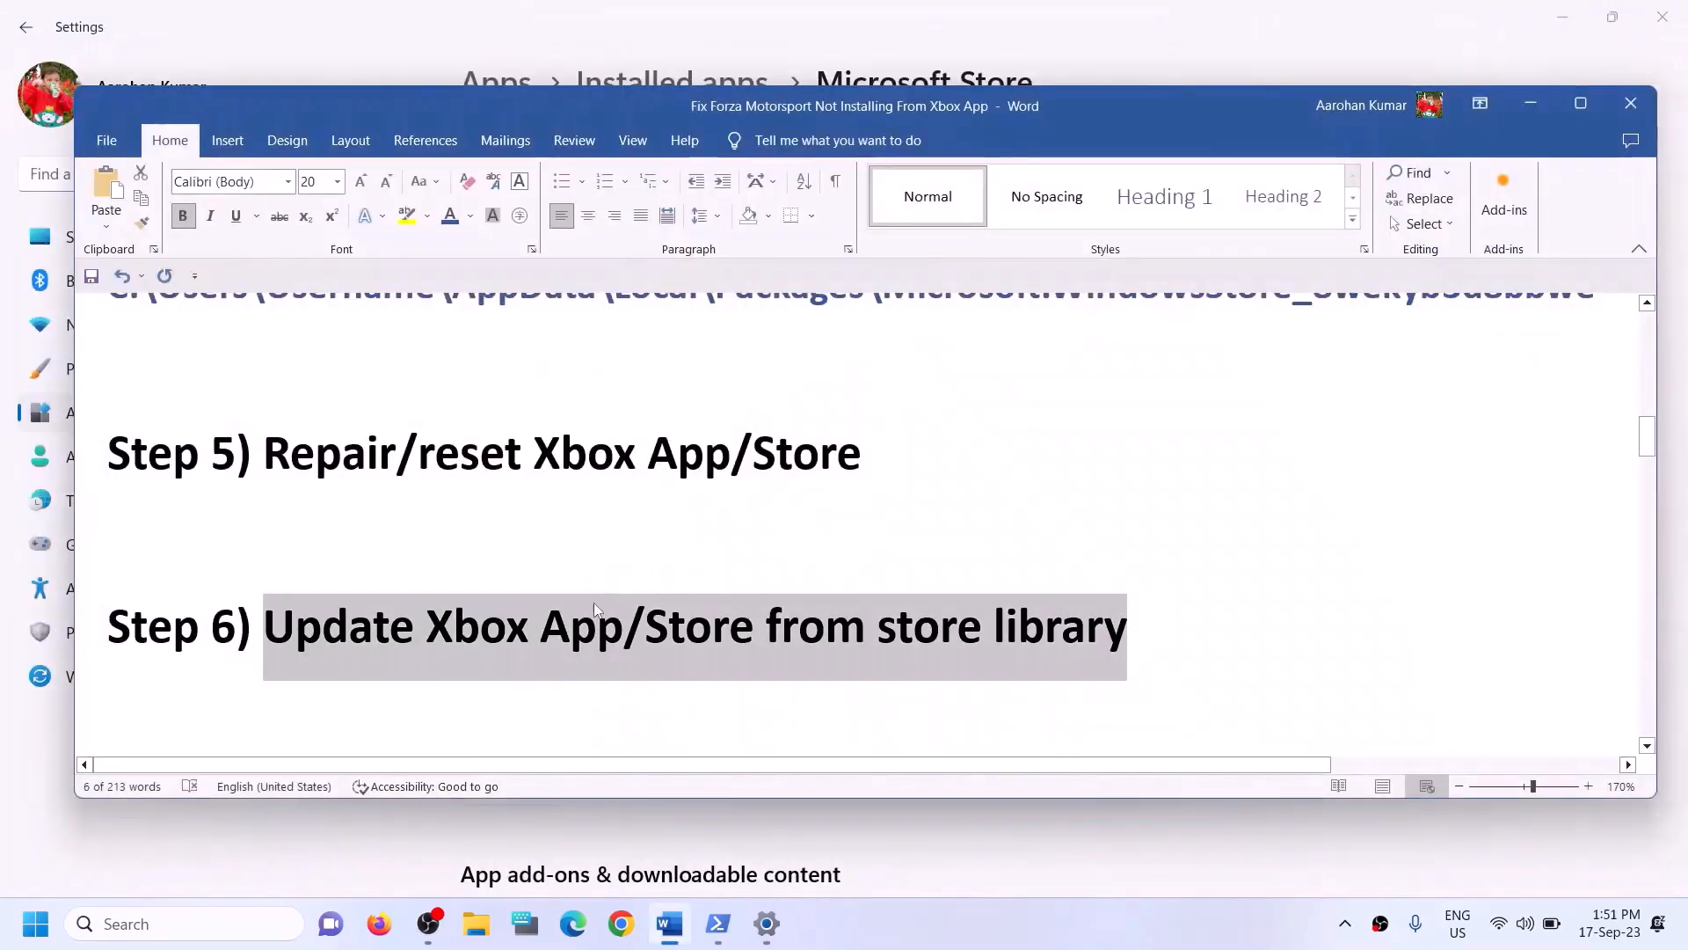
- Review step 7 of the guide about installing Xbox identity provider and Gaming services
scroll(595, 609, "down", 2)
scroll(594, 607, "up", 1)
scroll(594, 605, "down", 2)
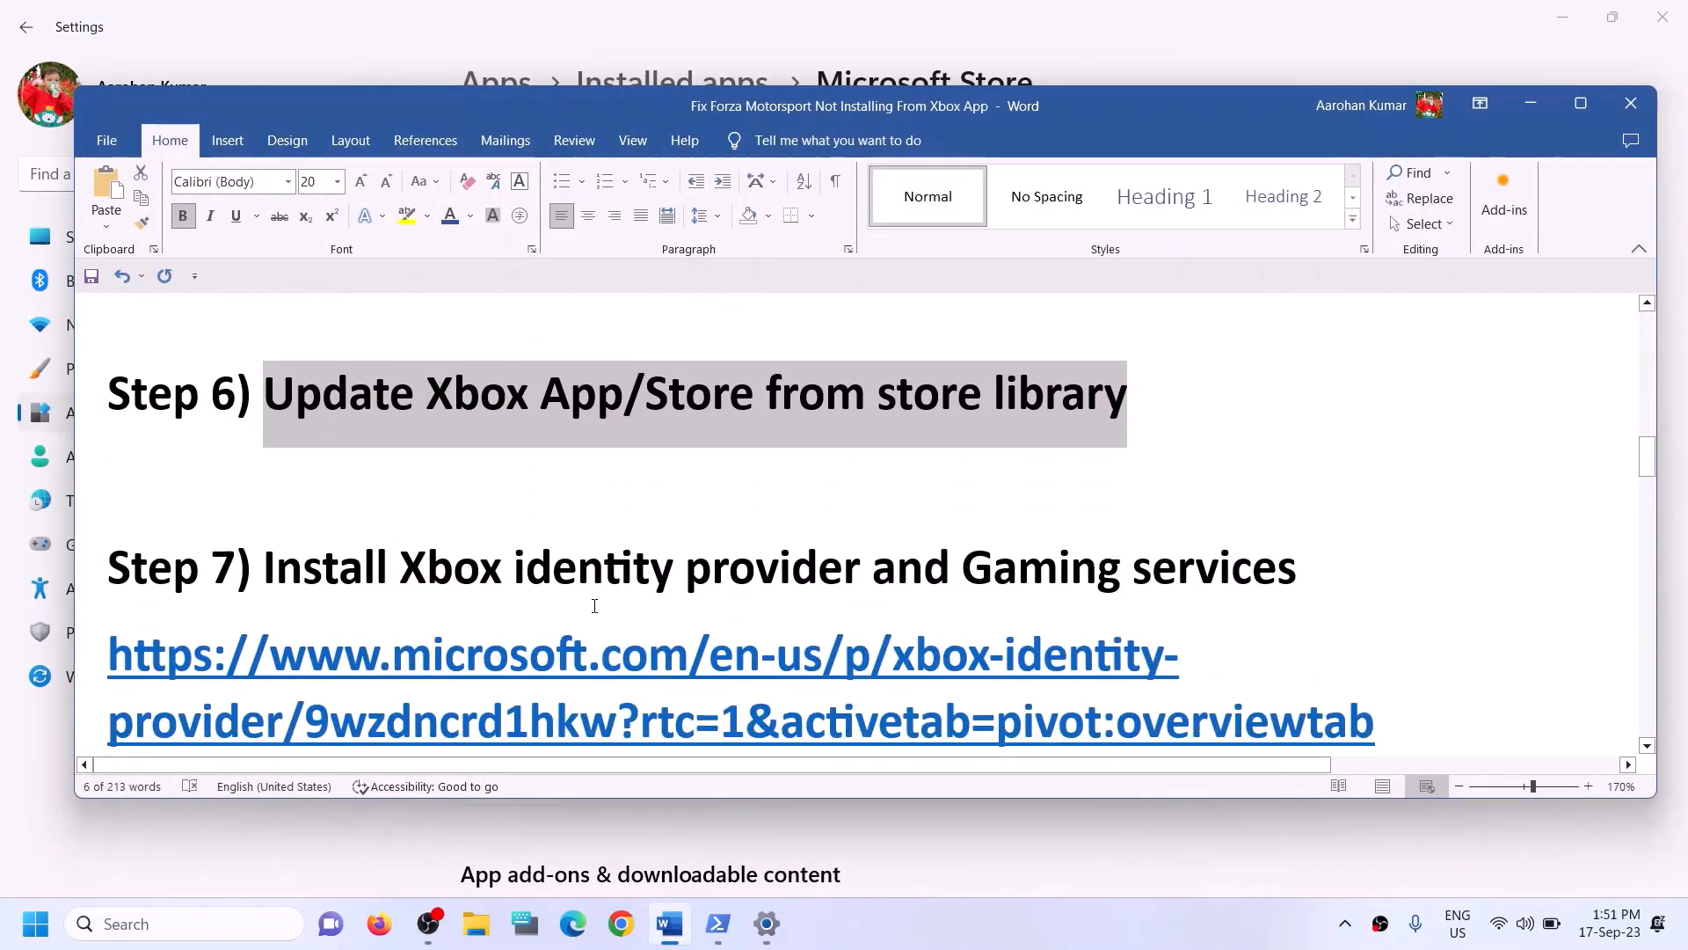
left_click_drag(401, 532, 1301, 532)
- Copy the Xbox Identity Provider link from step 7 of the guide and open it in the browser
scroll(1306, 560, "down", 1)
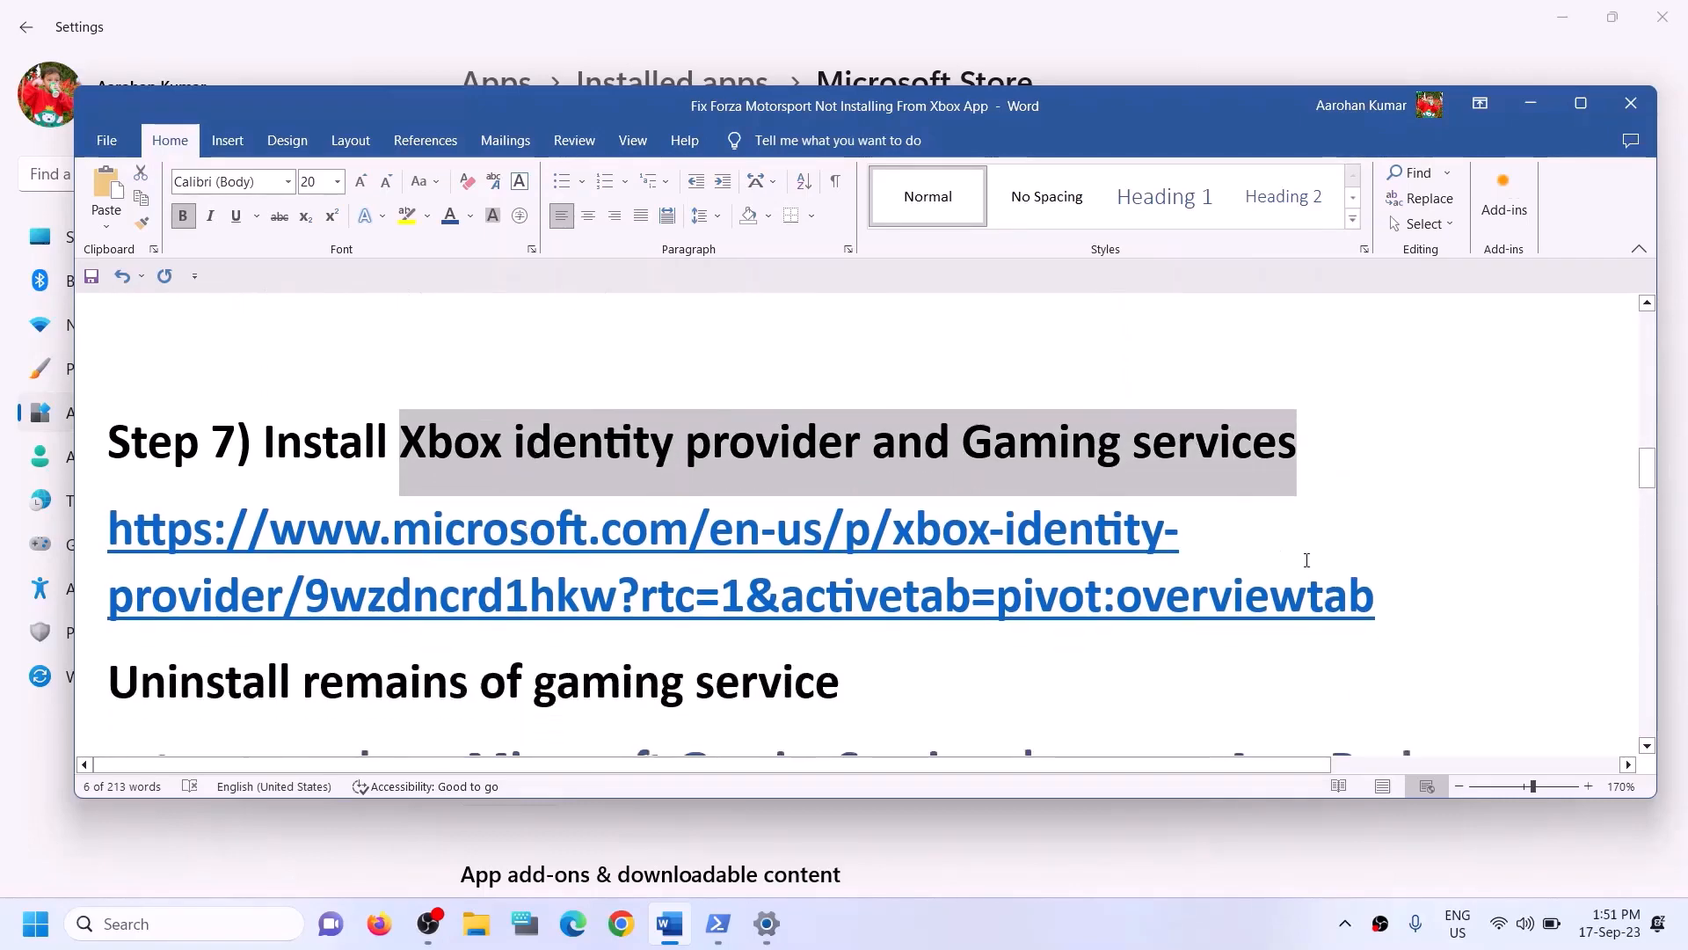
triple_click(1392, 597)
key("ctrl+c")
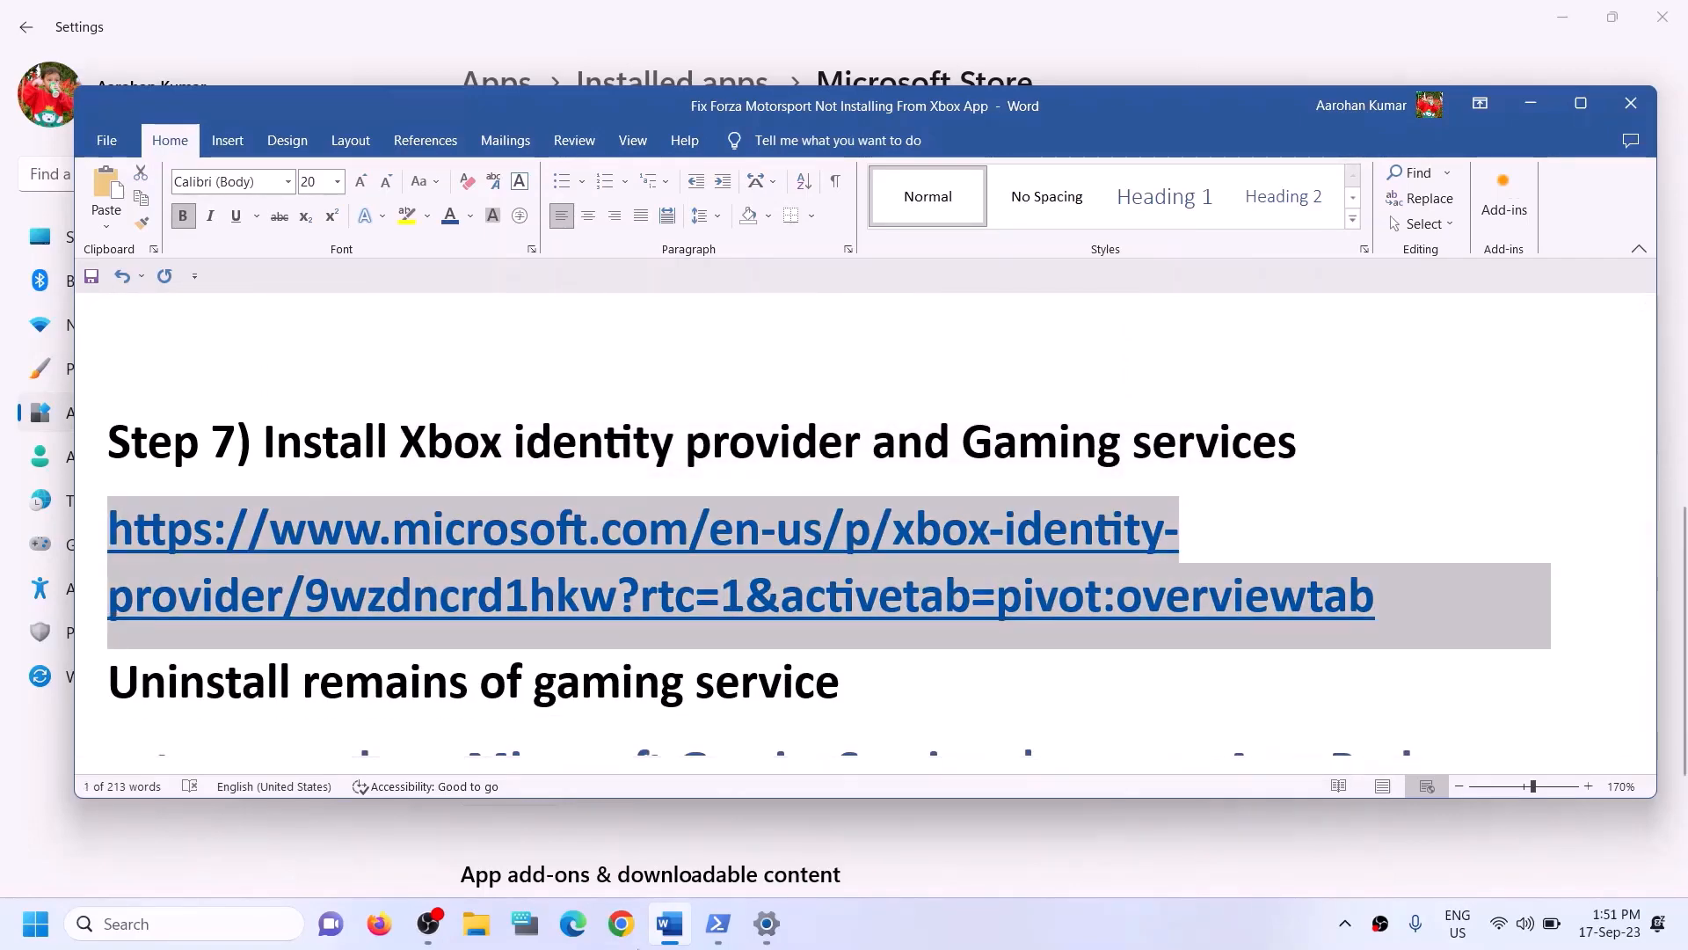
left_click(623, 940)
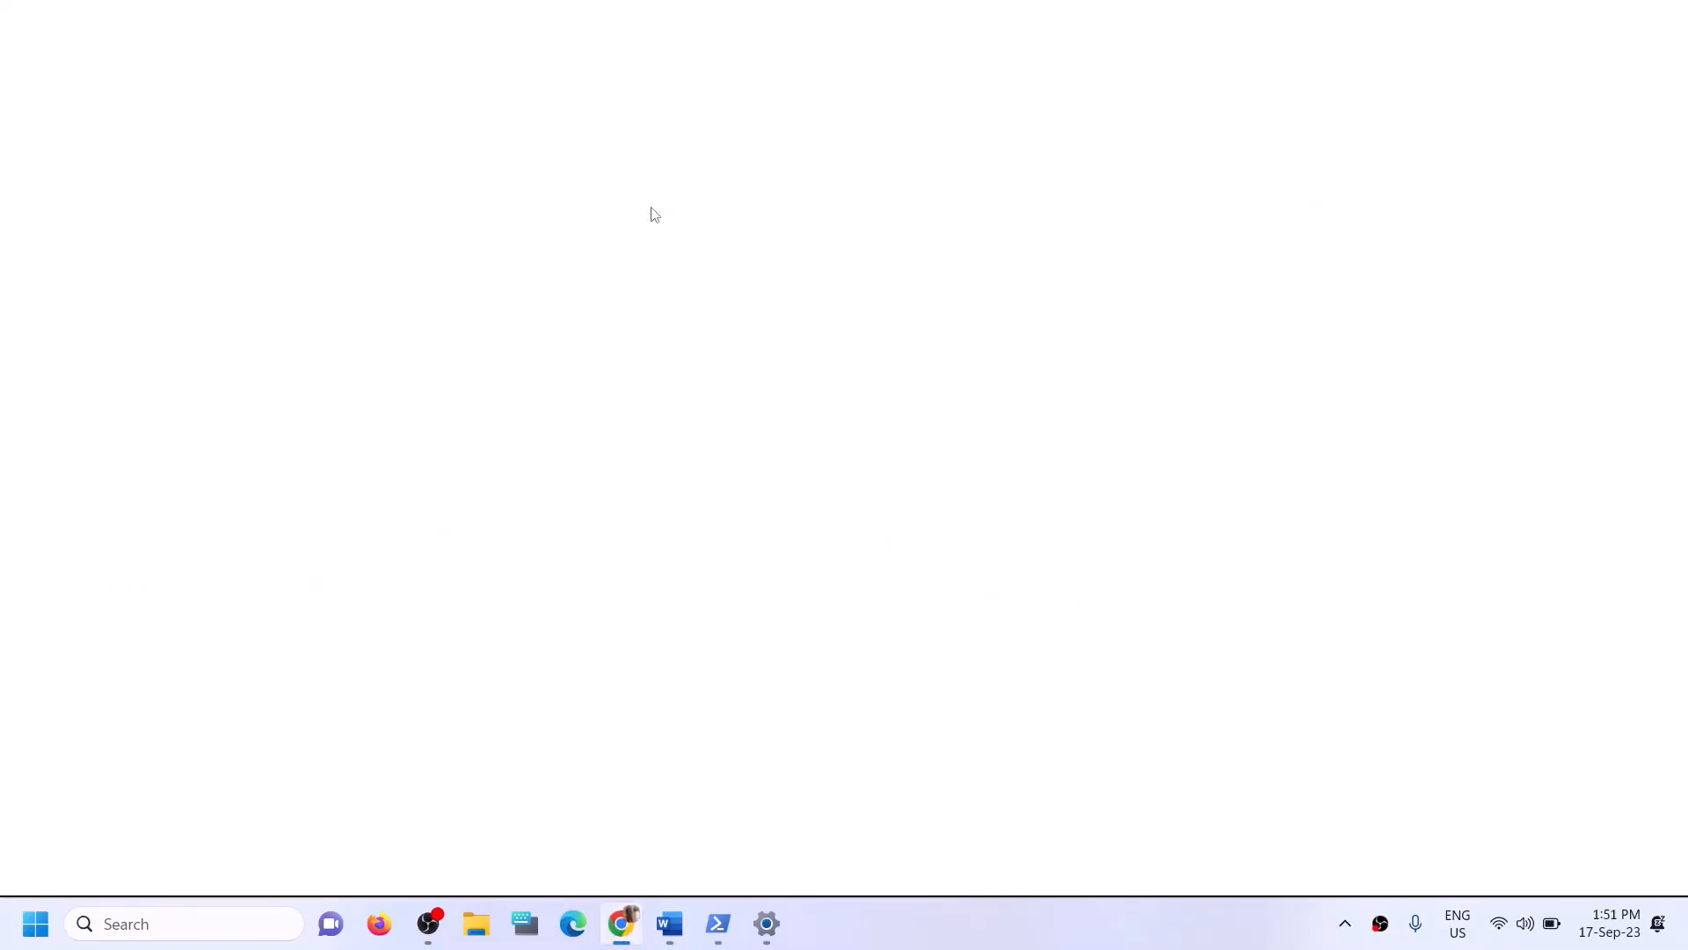
key("ctrl+v")
key("Return")
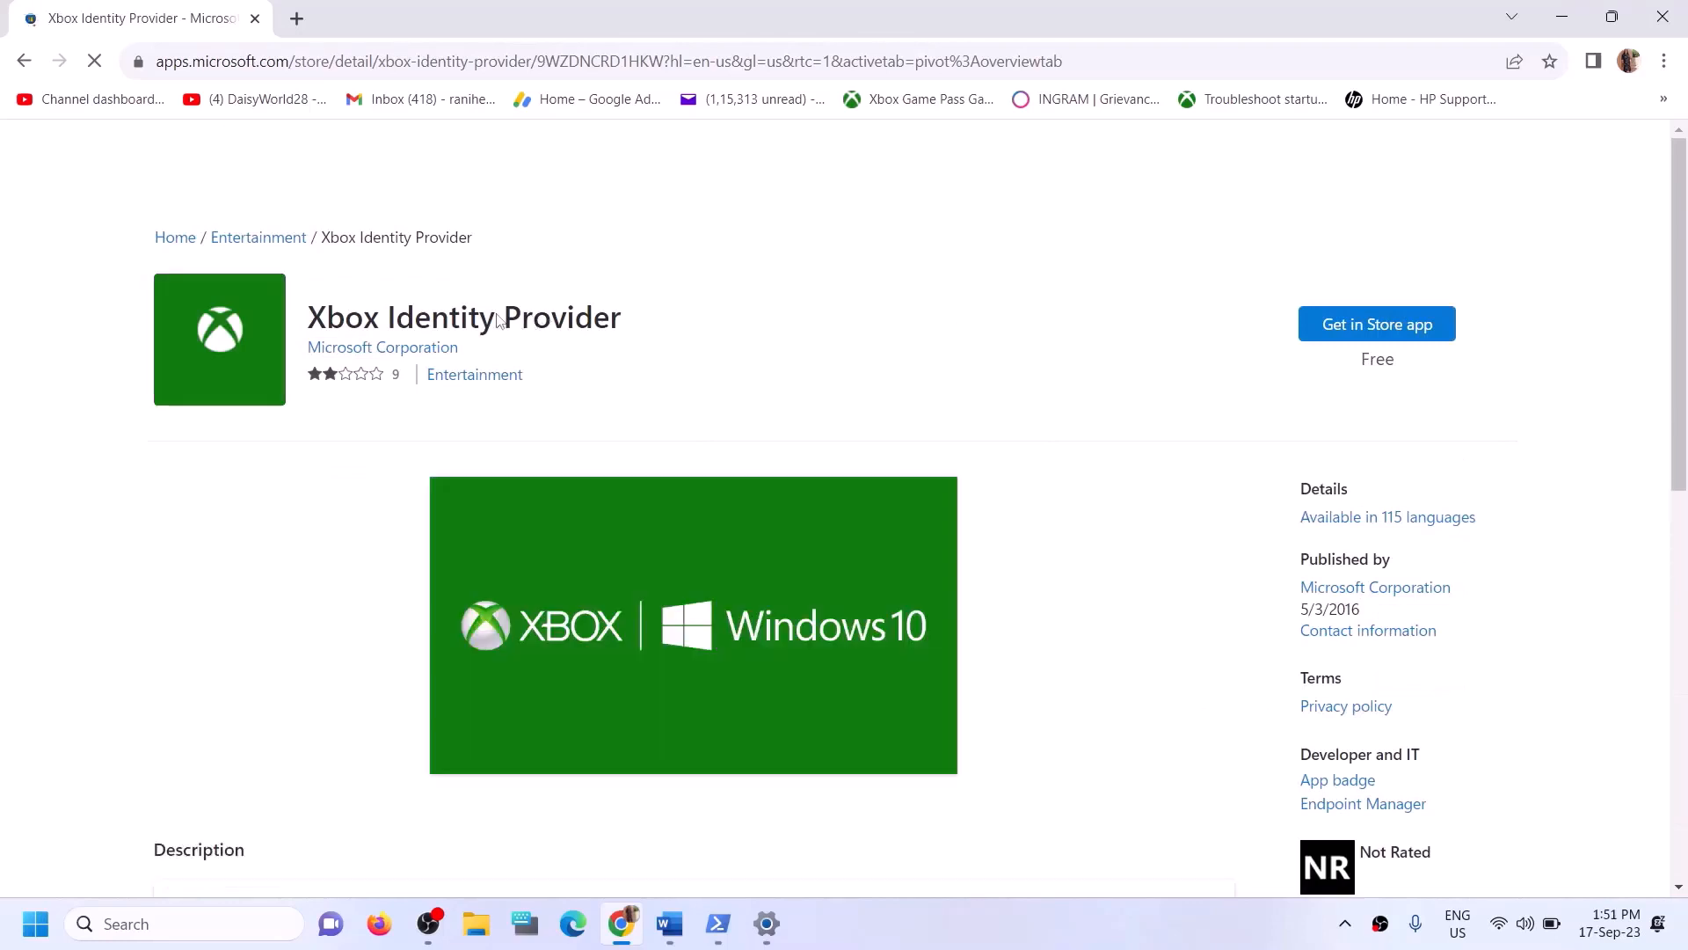
- Open the Xbox Identity Provider page in the Microsoft Store app from the web page, then close the Store popup
left_click_drag(345, 320, 535, 327)
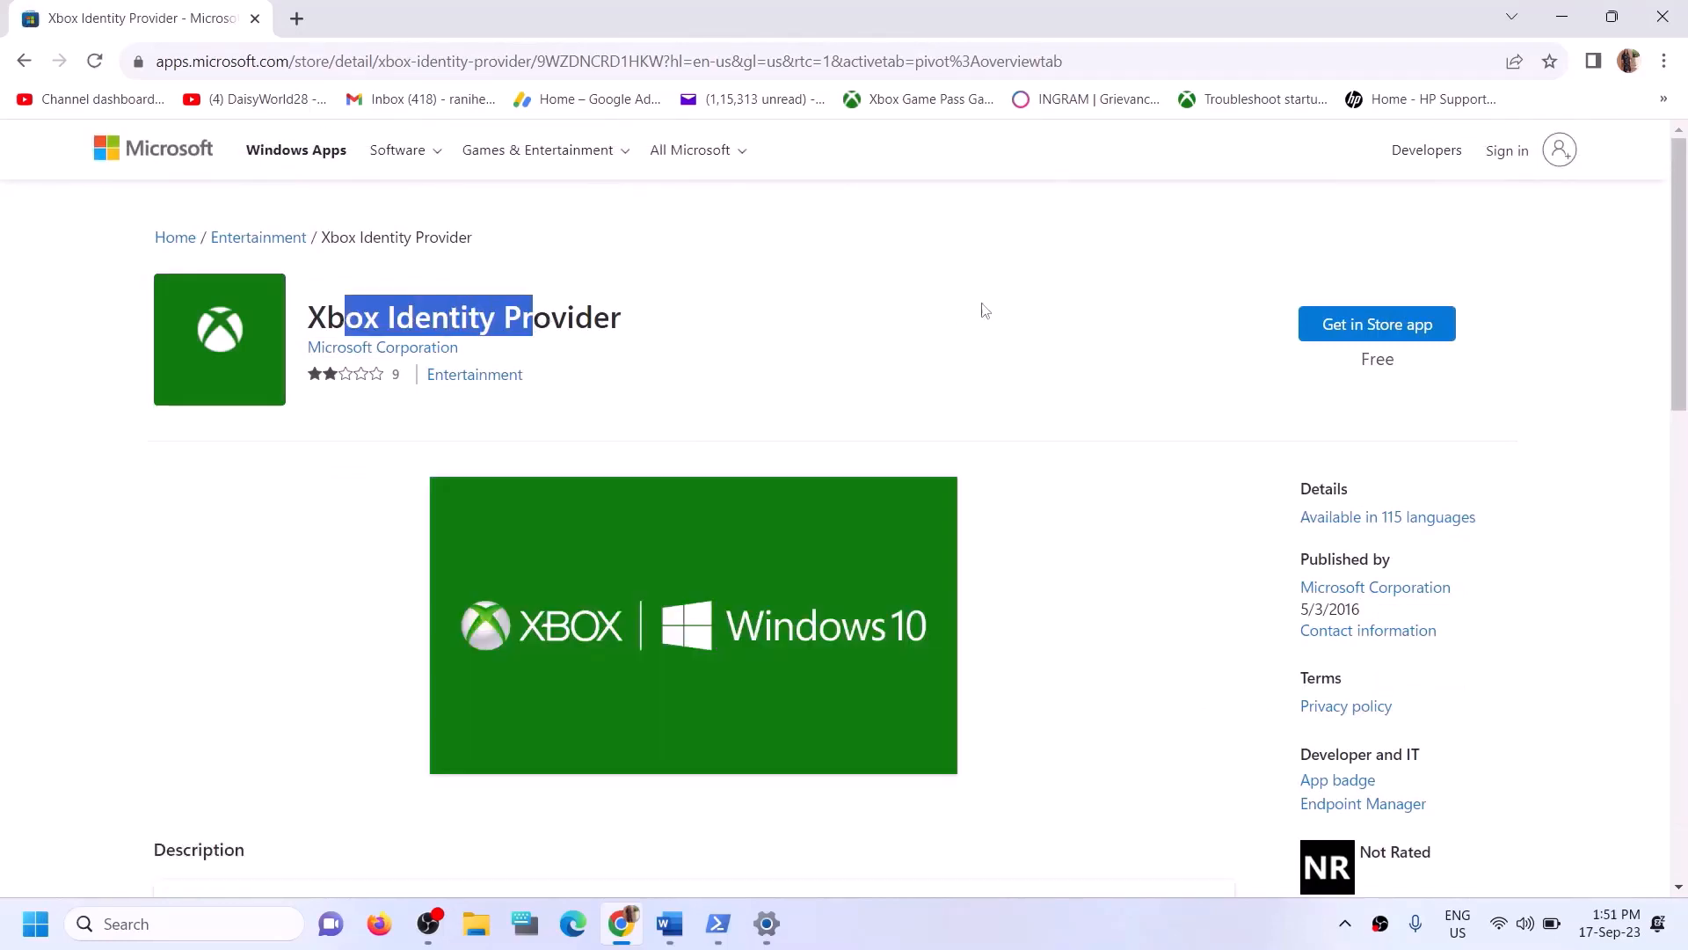
left_click(1339, 339)
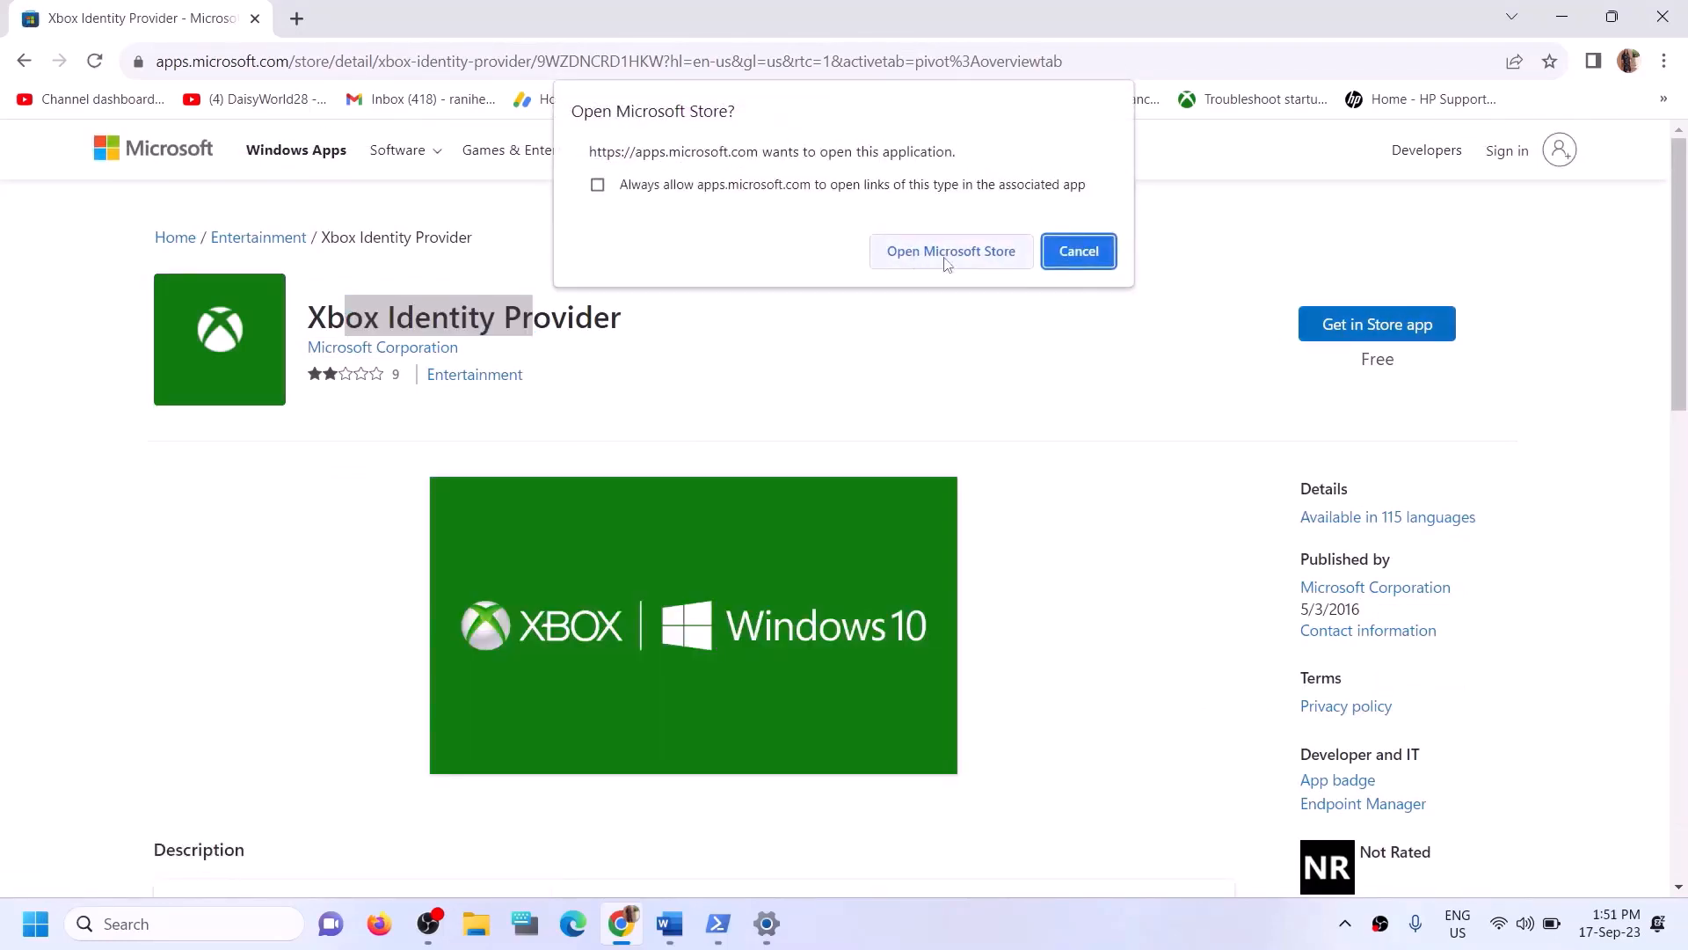
left_click(920, 263)
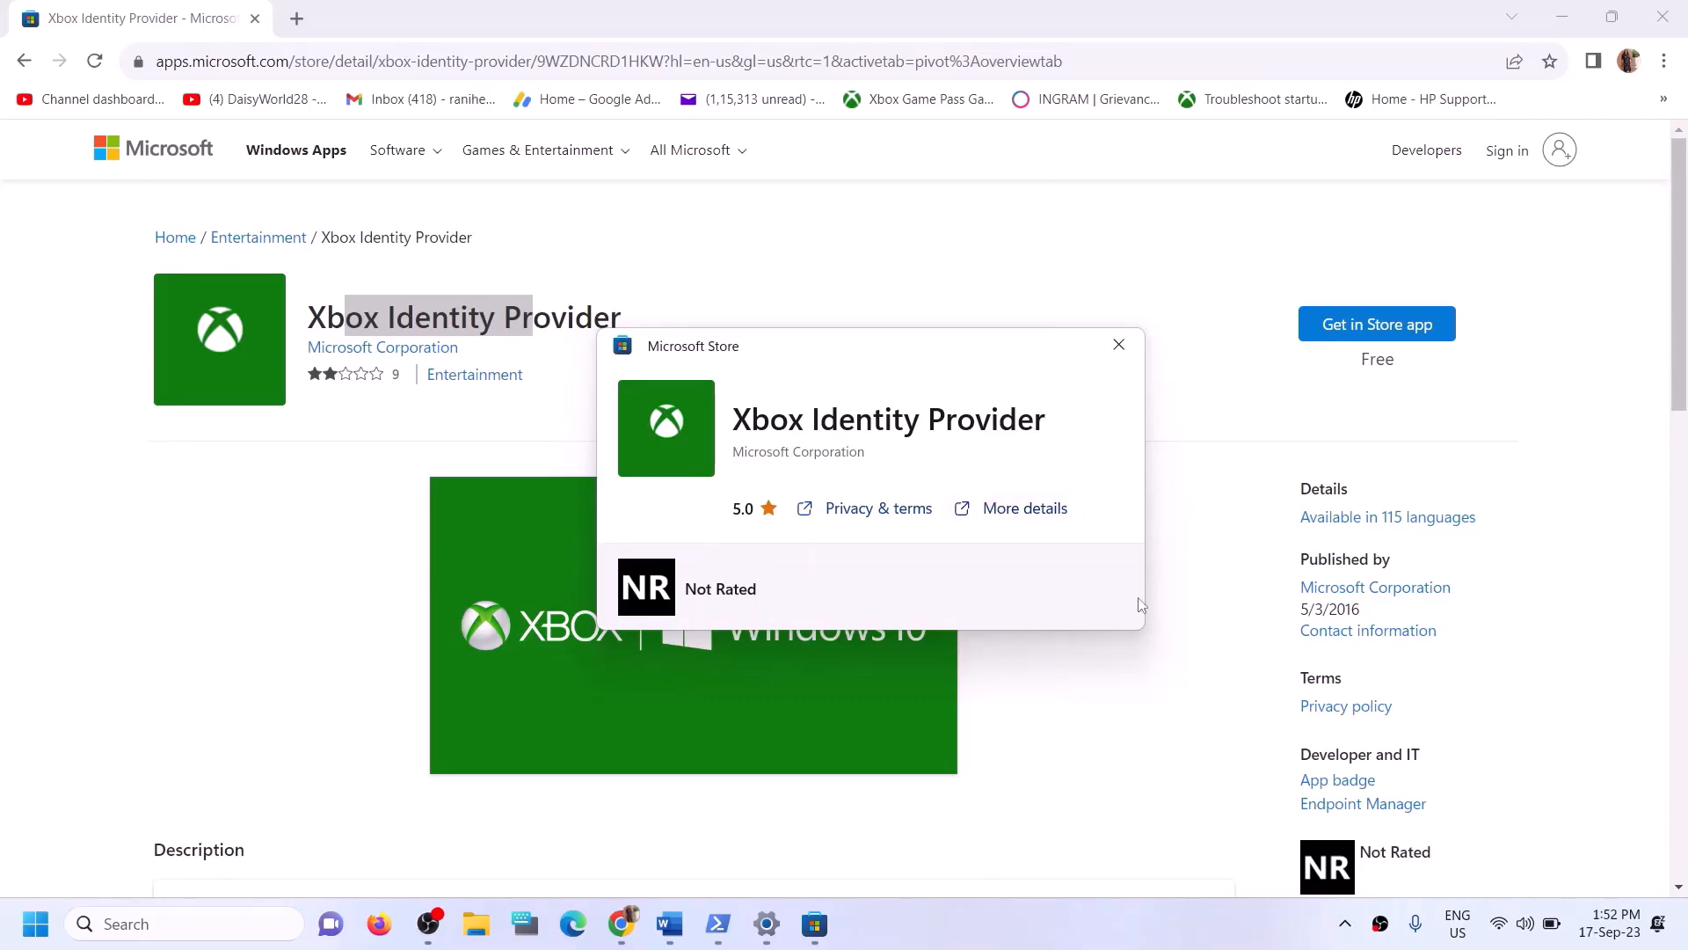
left_click(1119, 344)
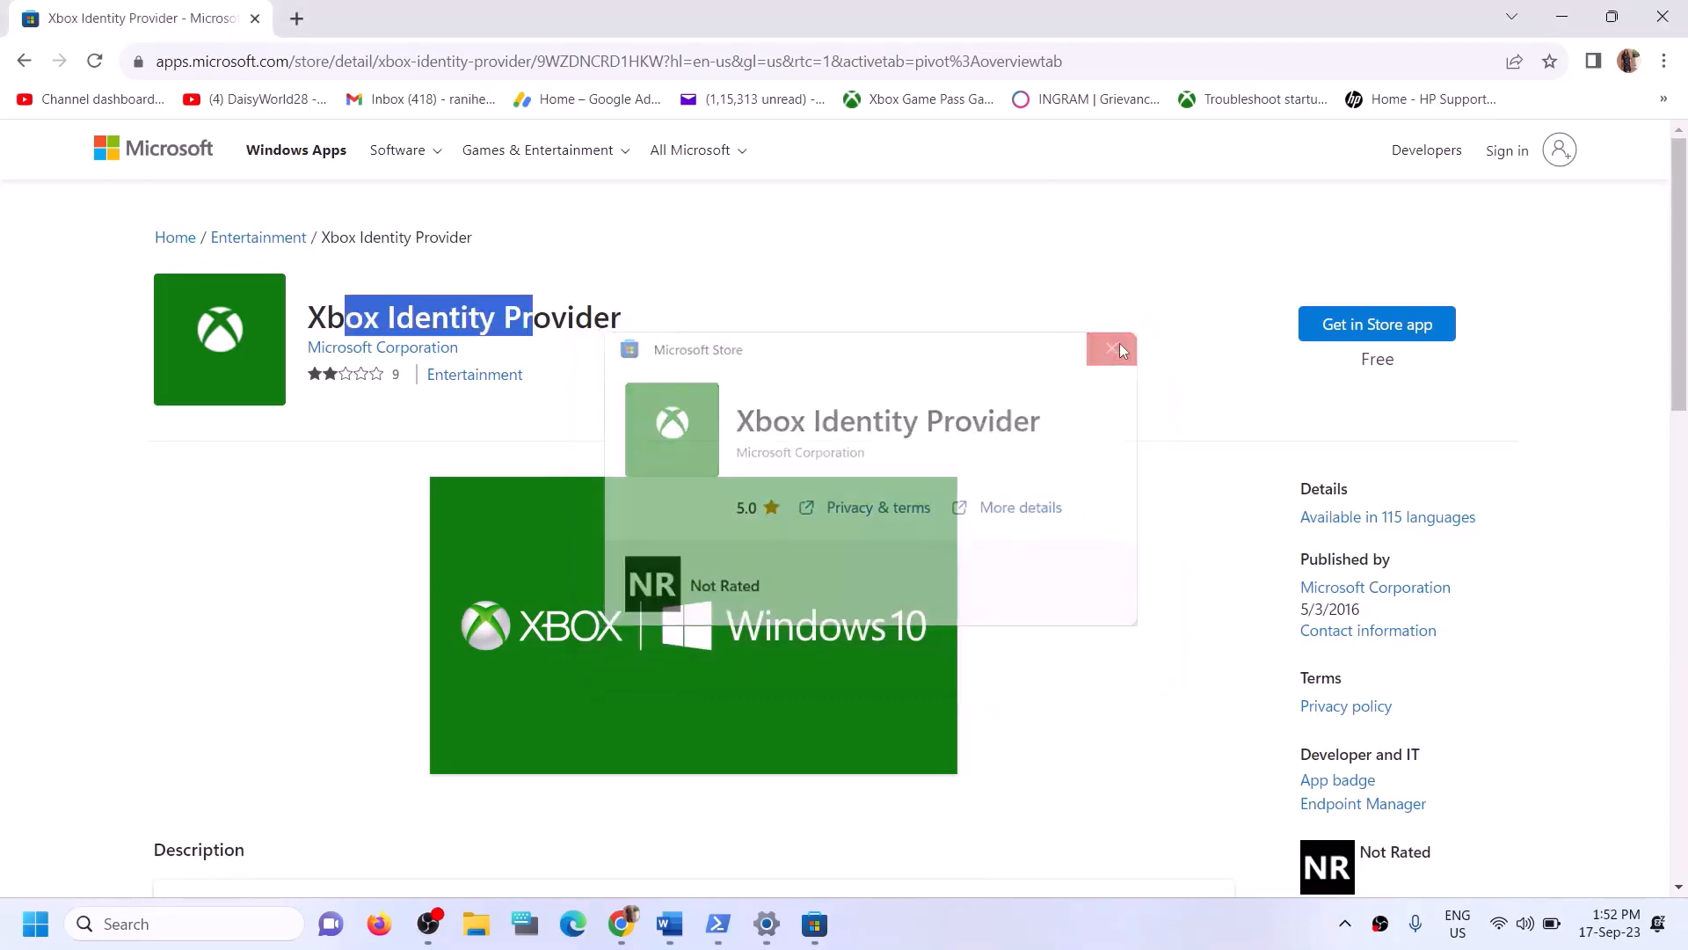
- Copy the get-appxpackage Microsoft.GamingServices | remove-AppxPackage -allusers command from the guide
left_click(682, 938)
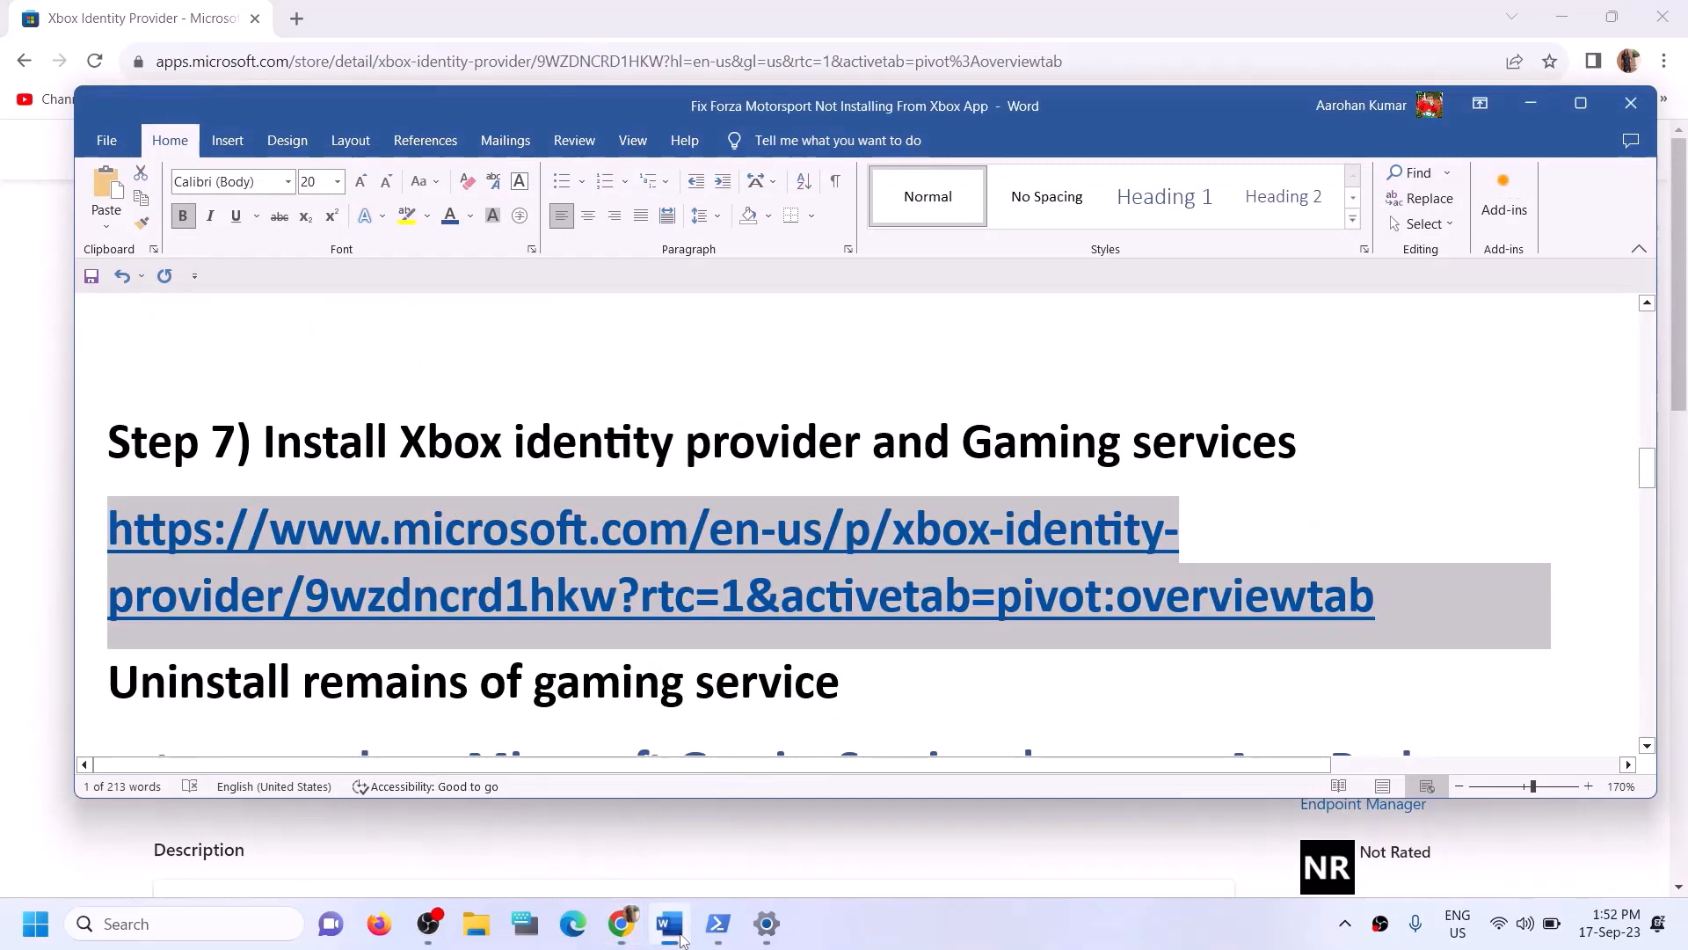
scroll(648, 701, "down", 3)
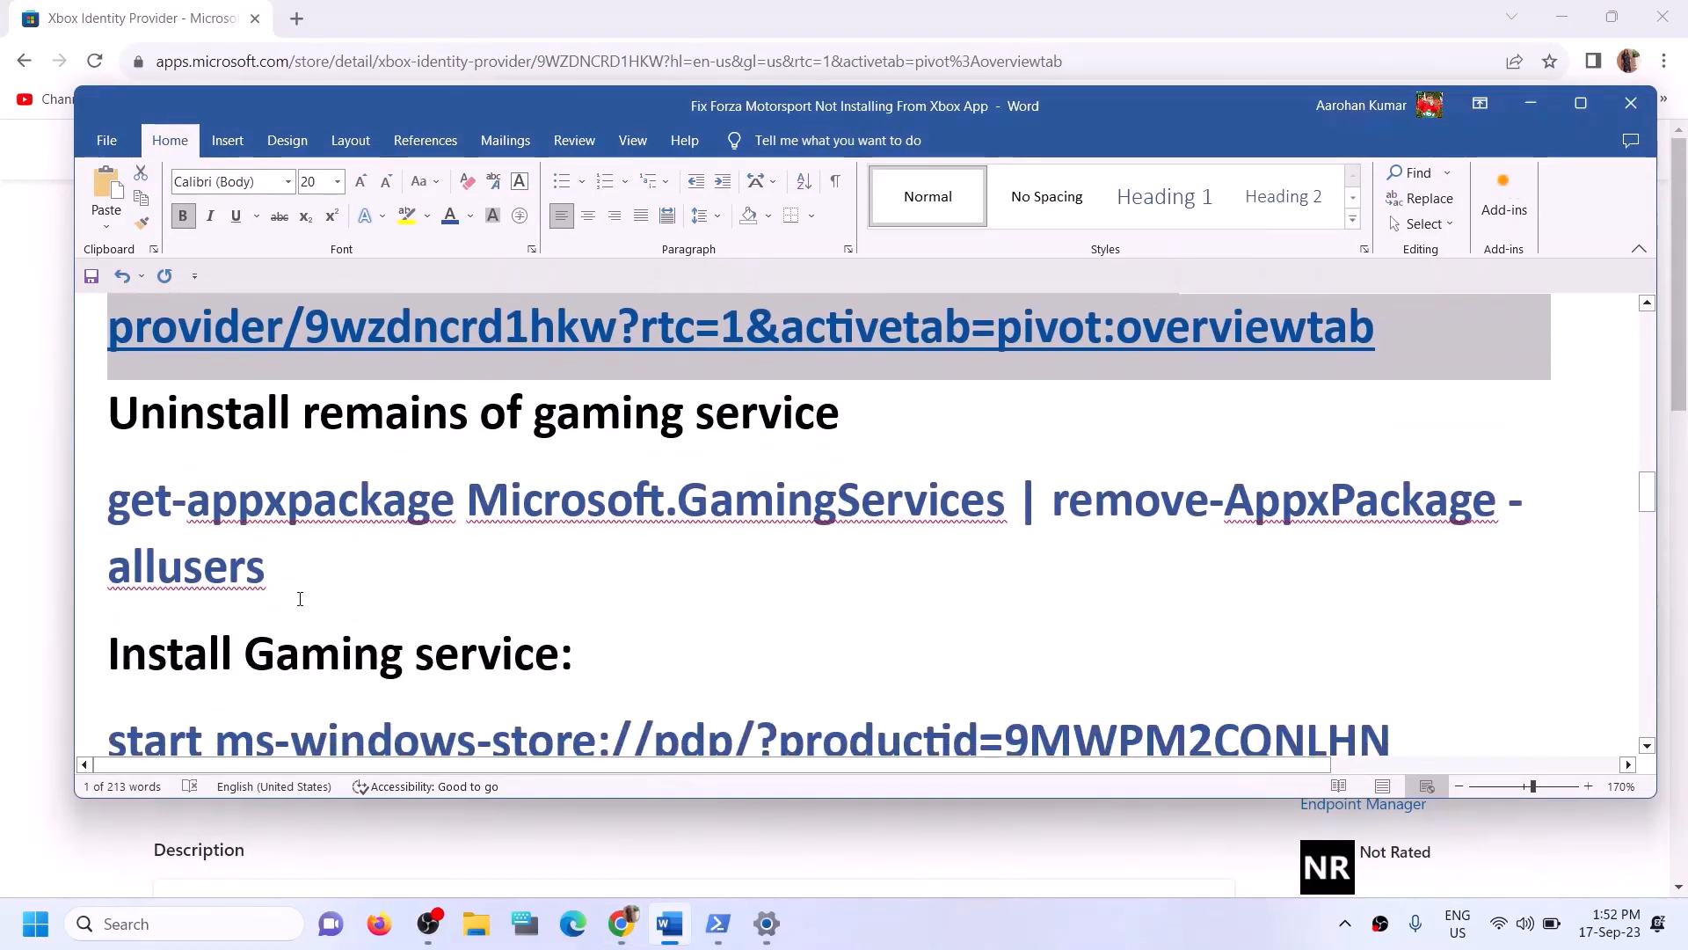
left_click_drag(316, 554, 113, 509)
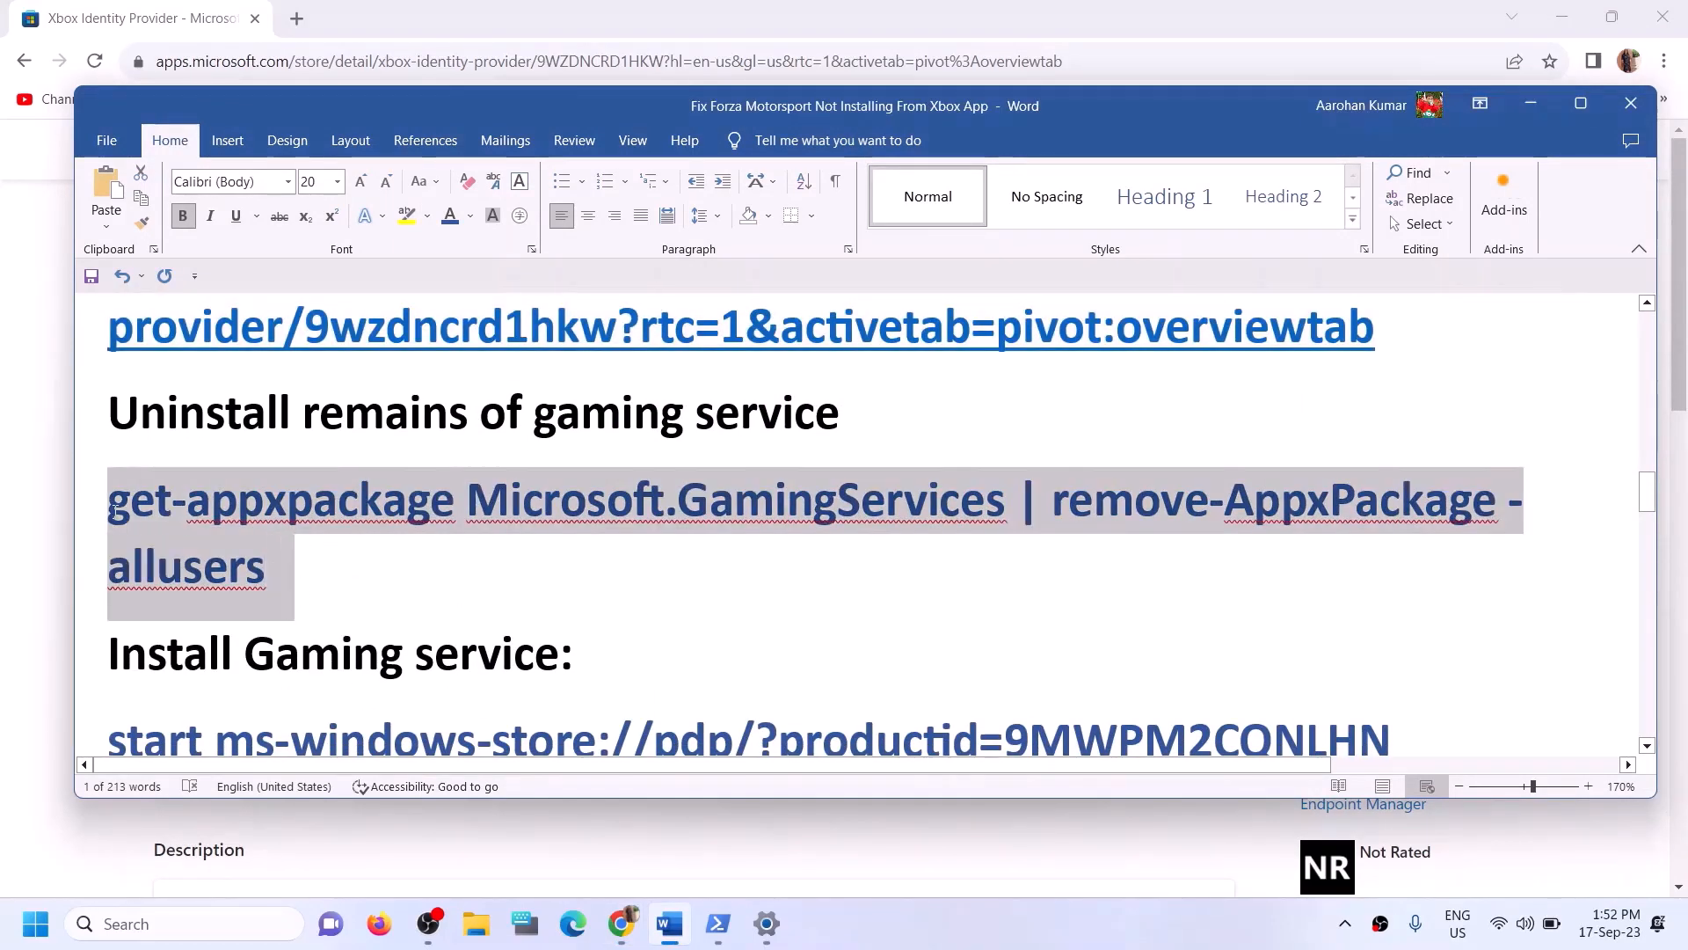
right_click(141, 543)
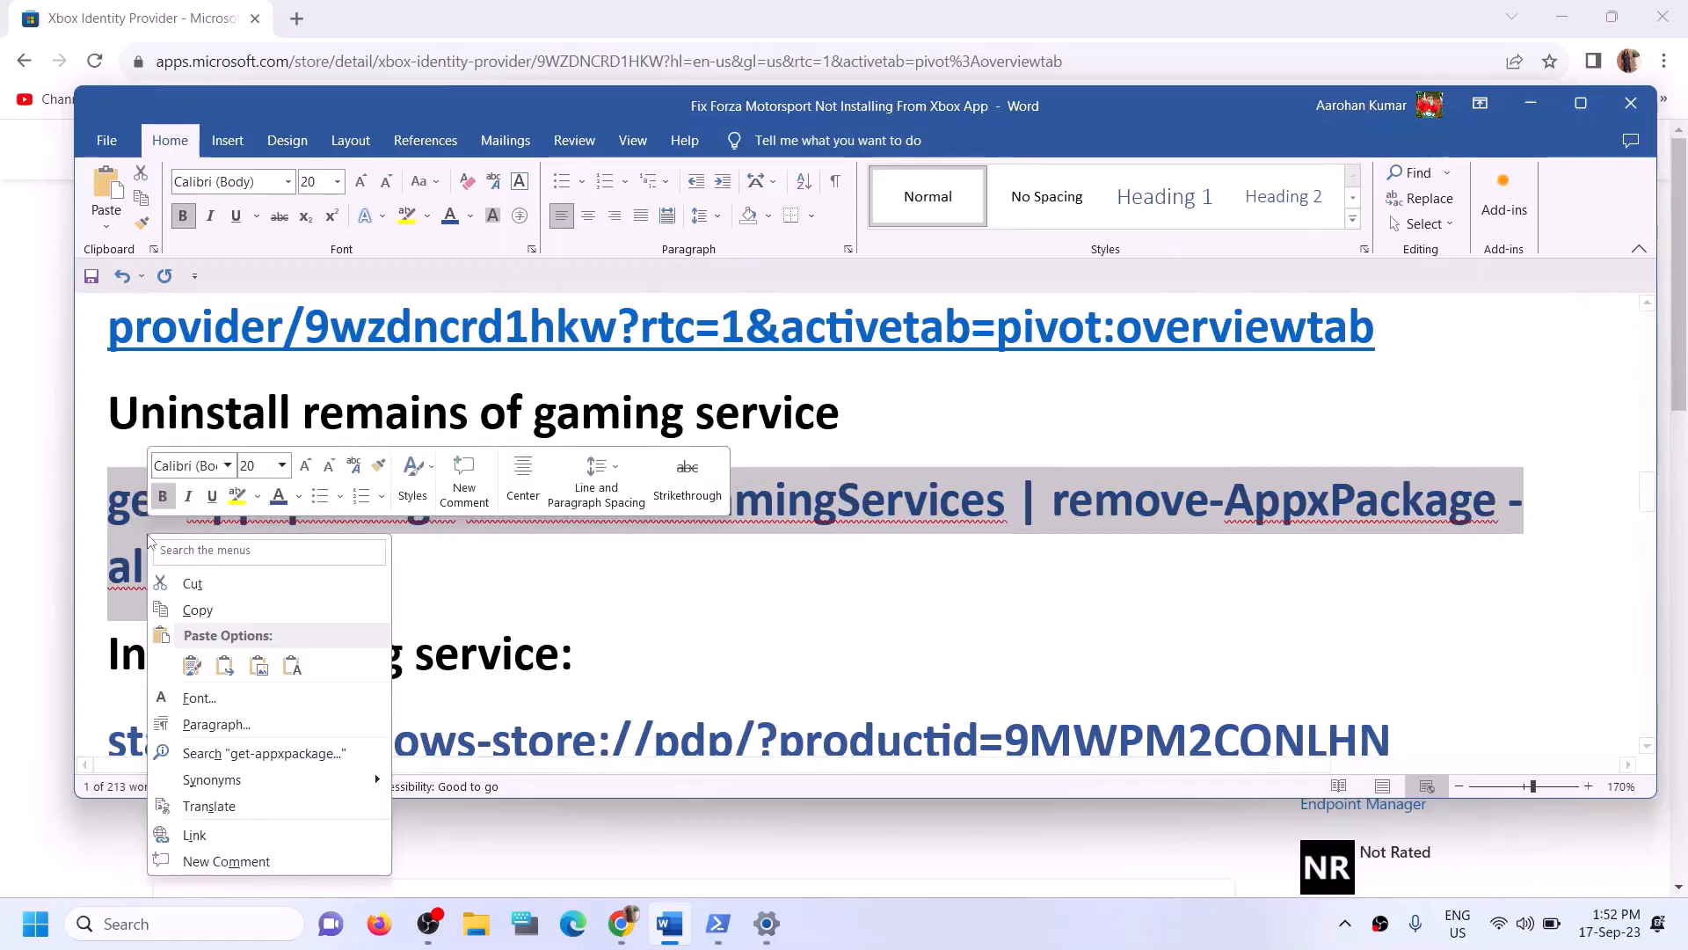
left_click(198, 616)
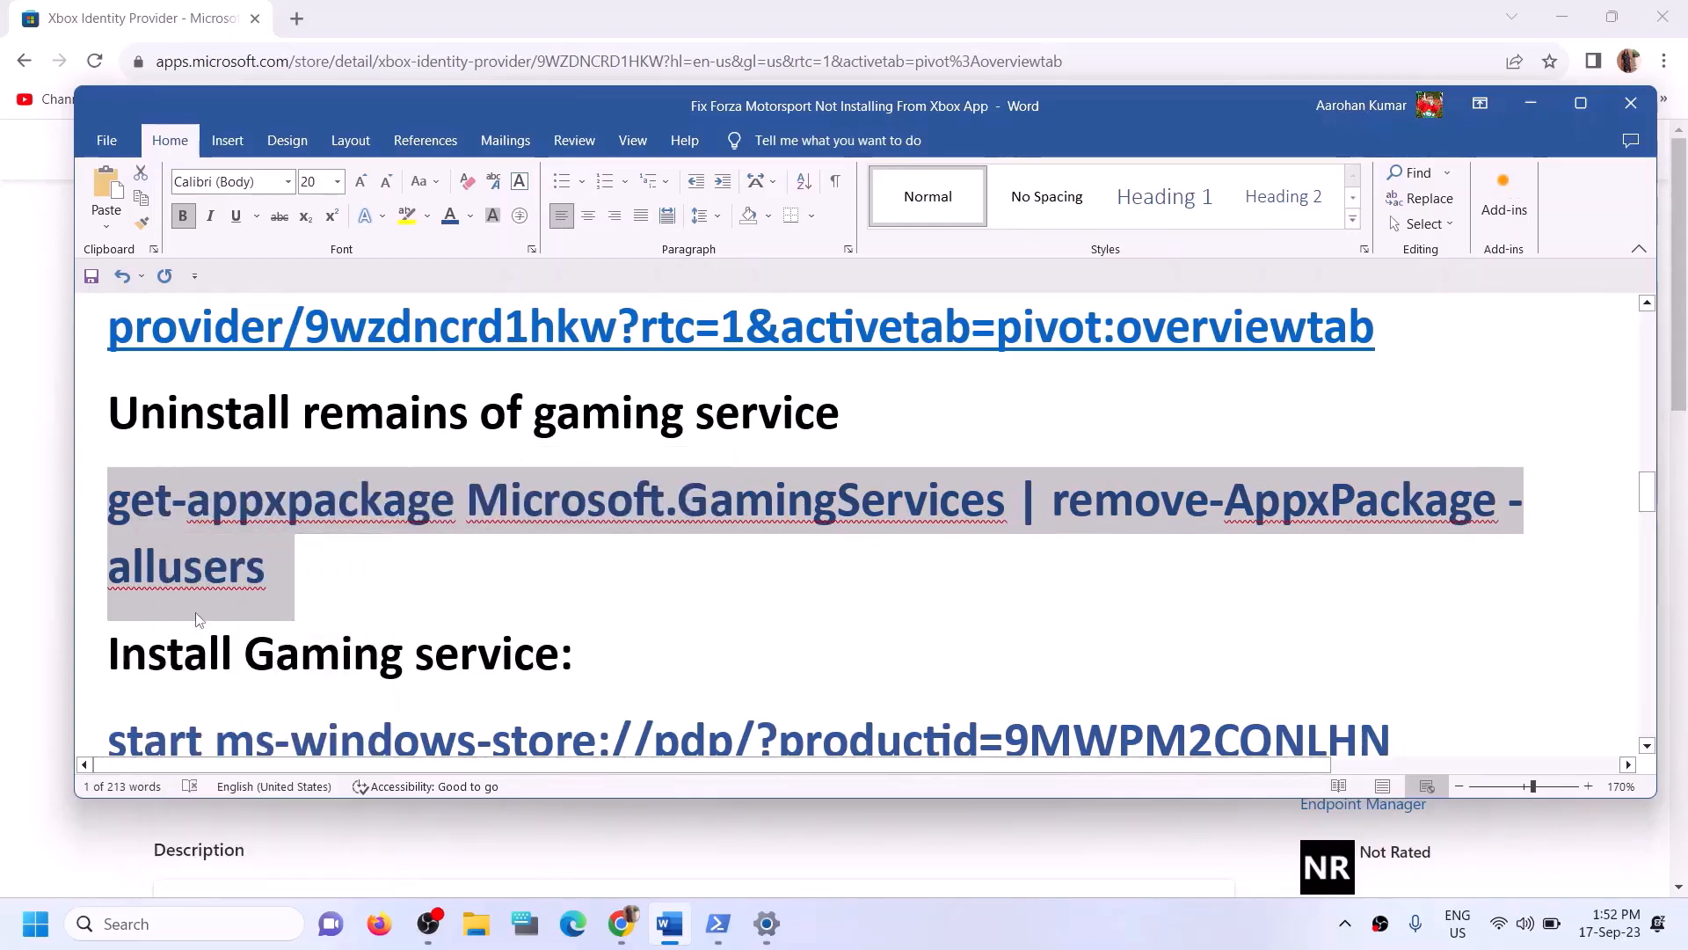
- Search for powershell, run Windows PowerShell as administrator, and paste the Gaming Services removal command into it
left_click(235, 920)
type("power")
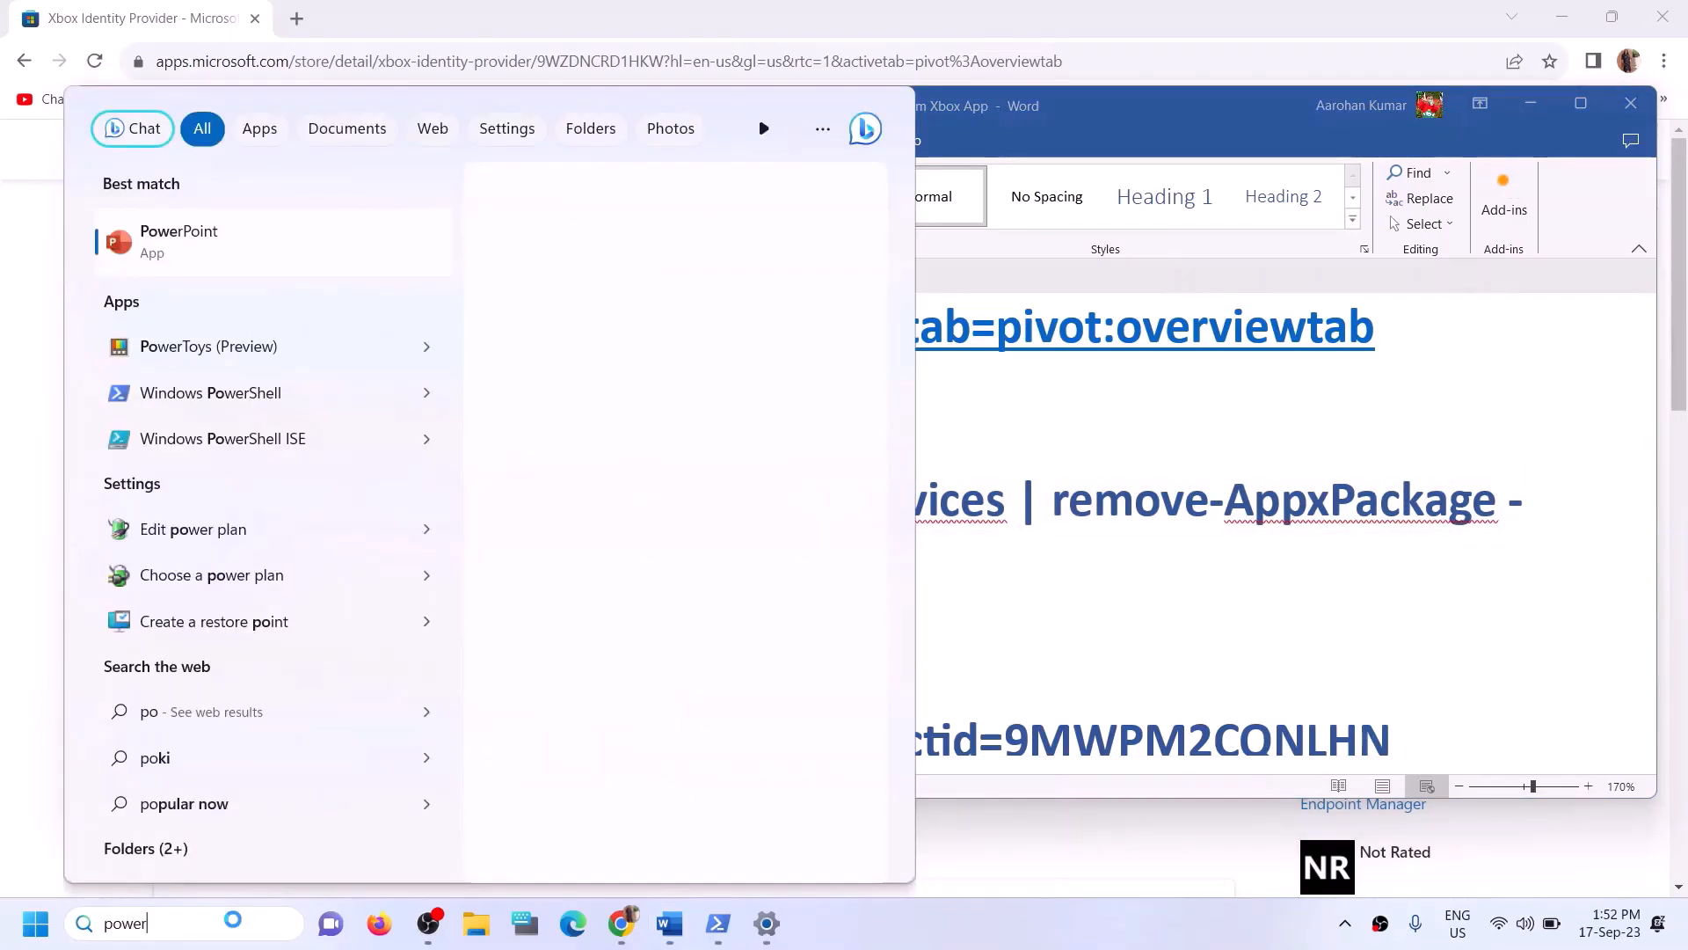
type("shell")
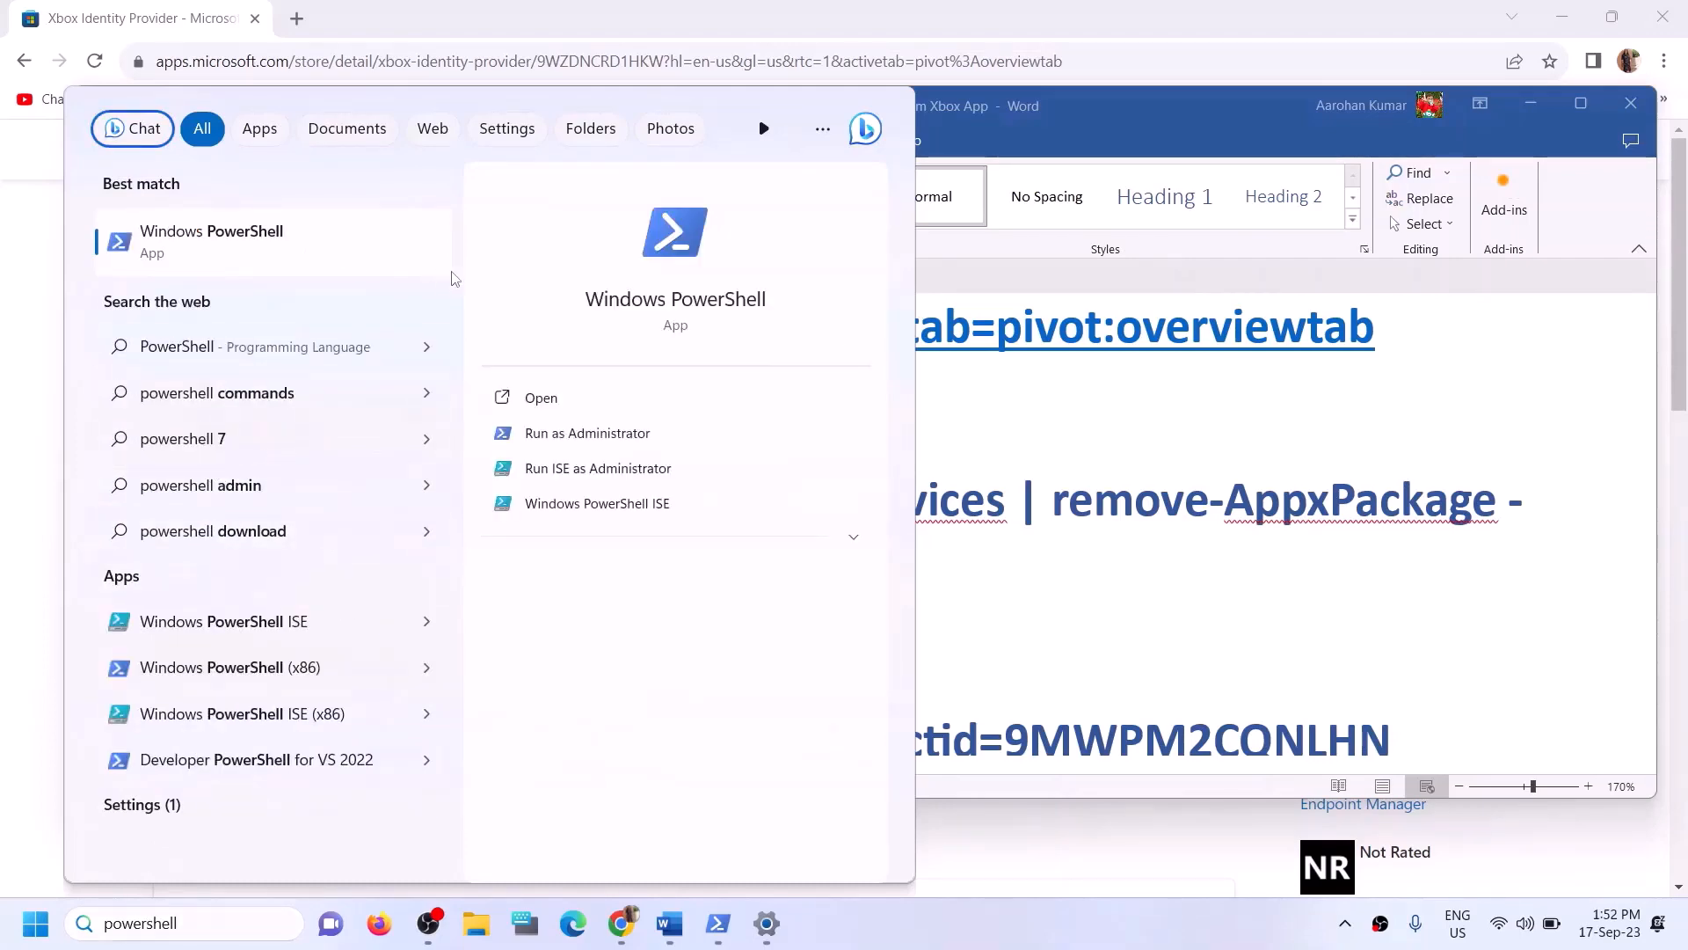
right_click(405, 264)
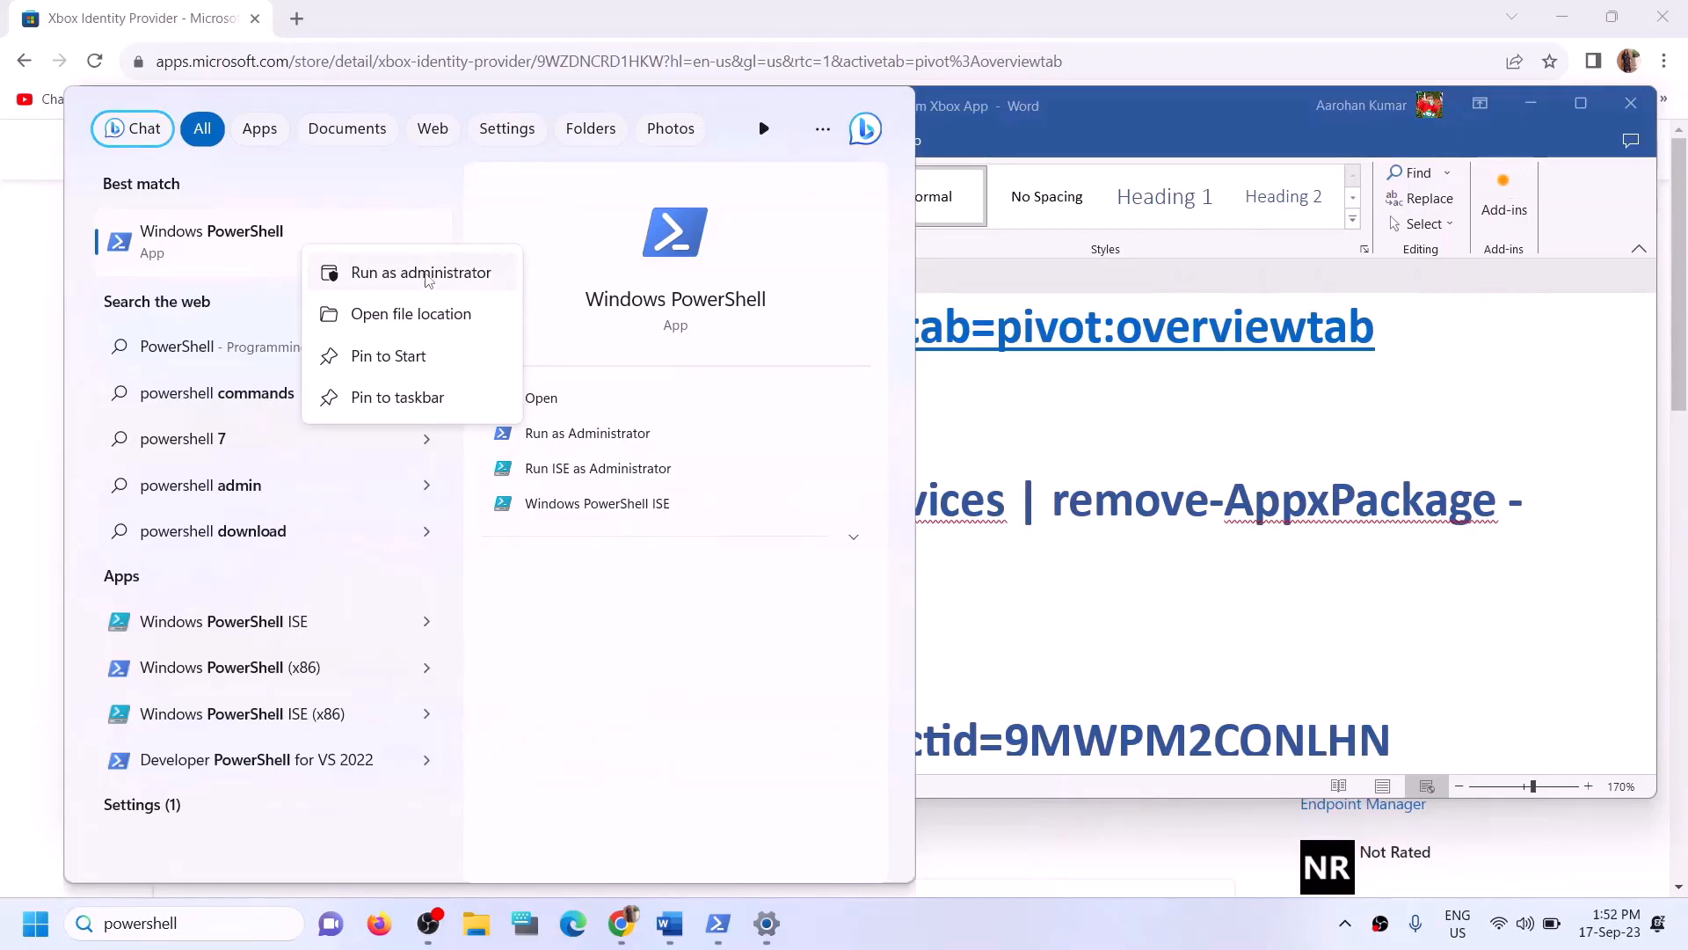
left_click(433, 274)
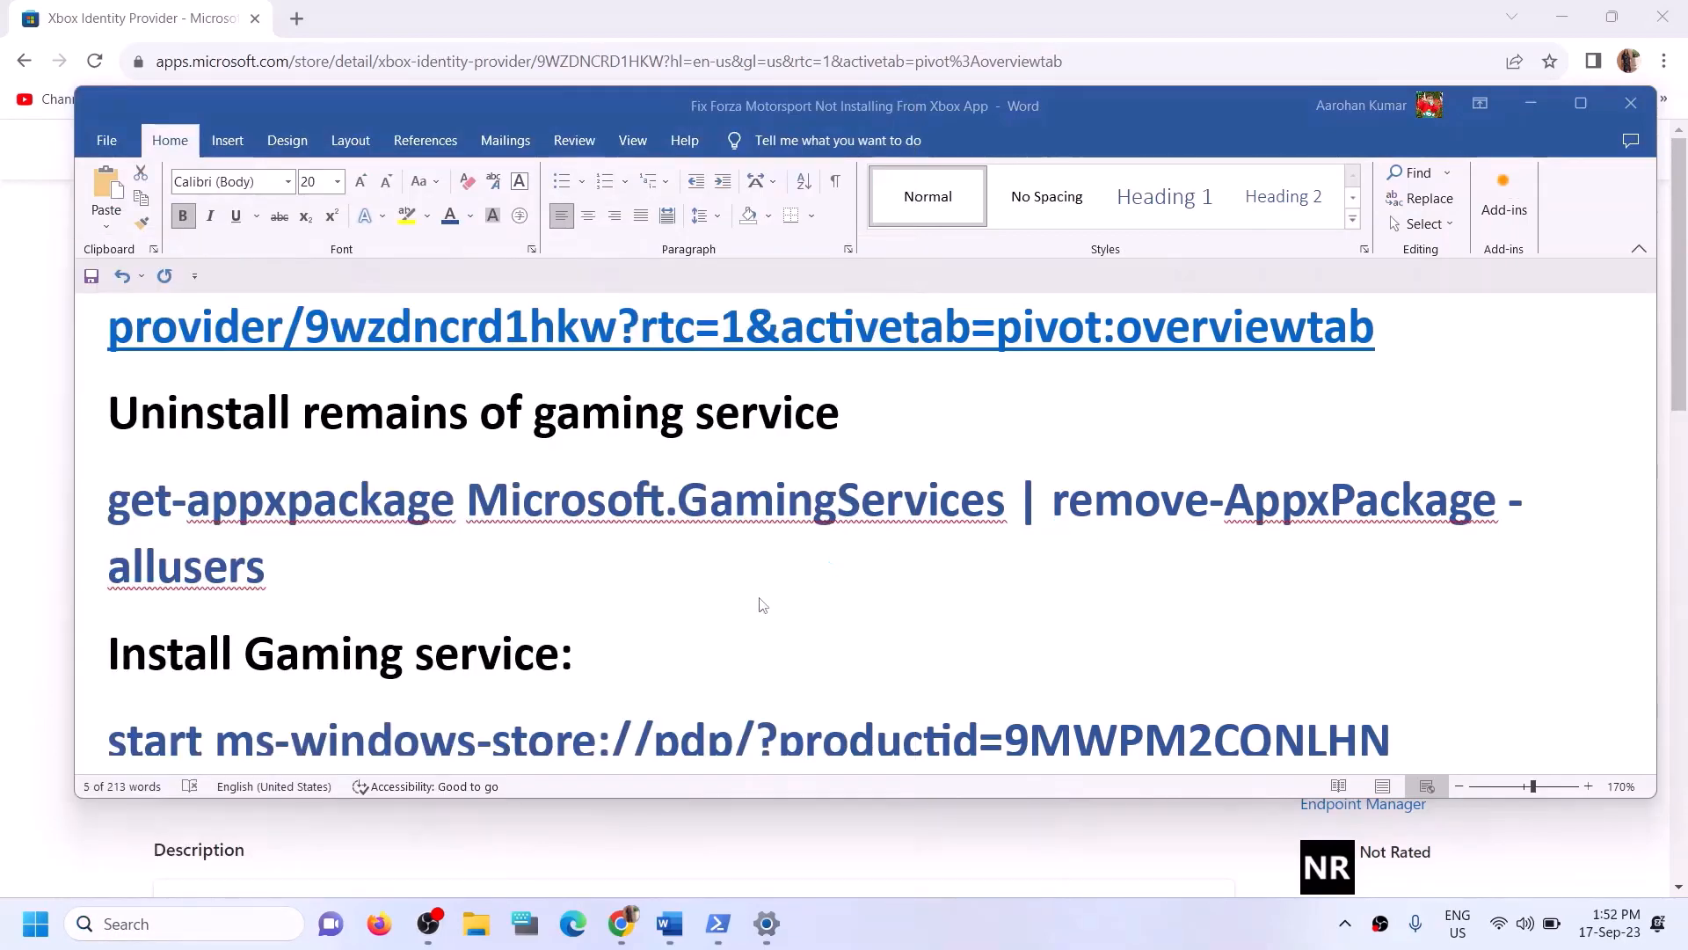
left_click(698, 630)
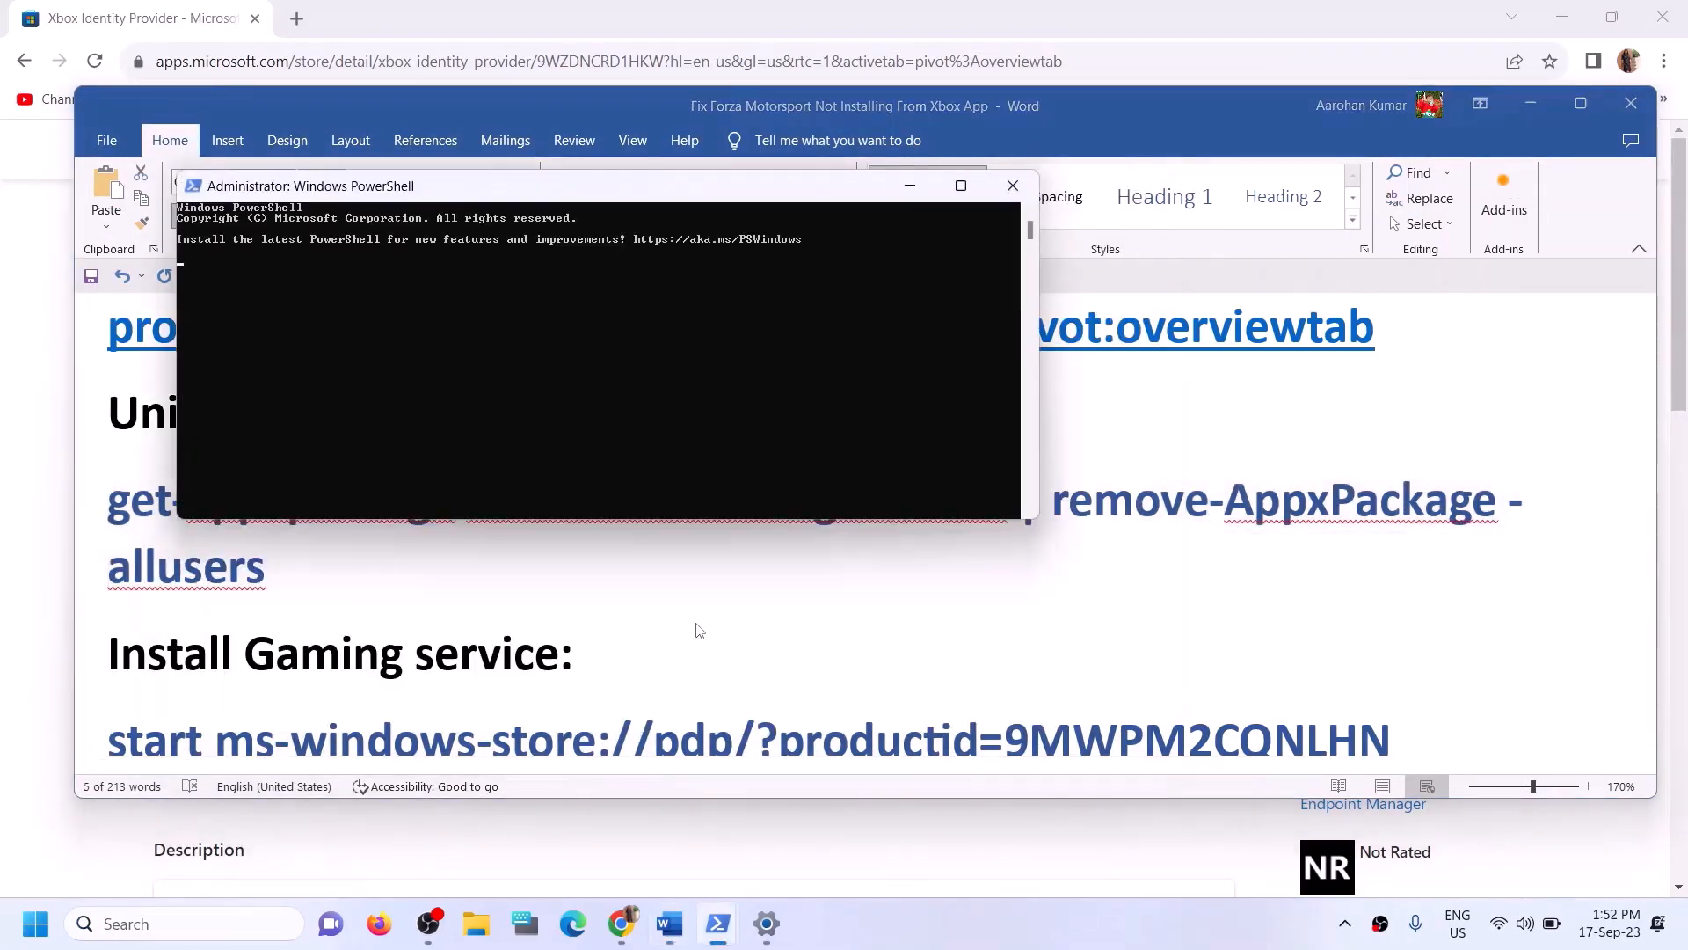
type("get-appxpackage Microsoft.GamingServices | remove-AppxPackage -allusers")
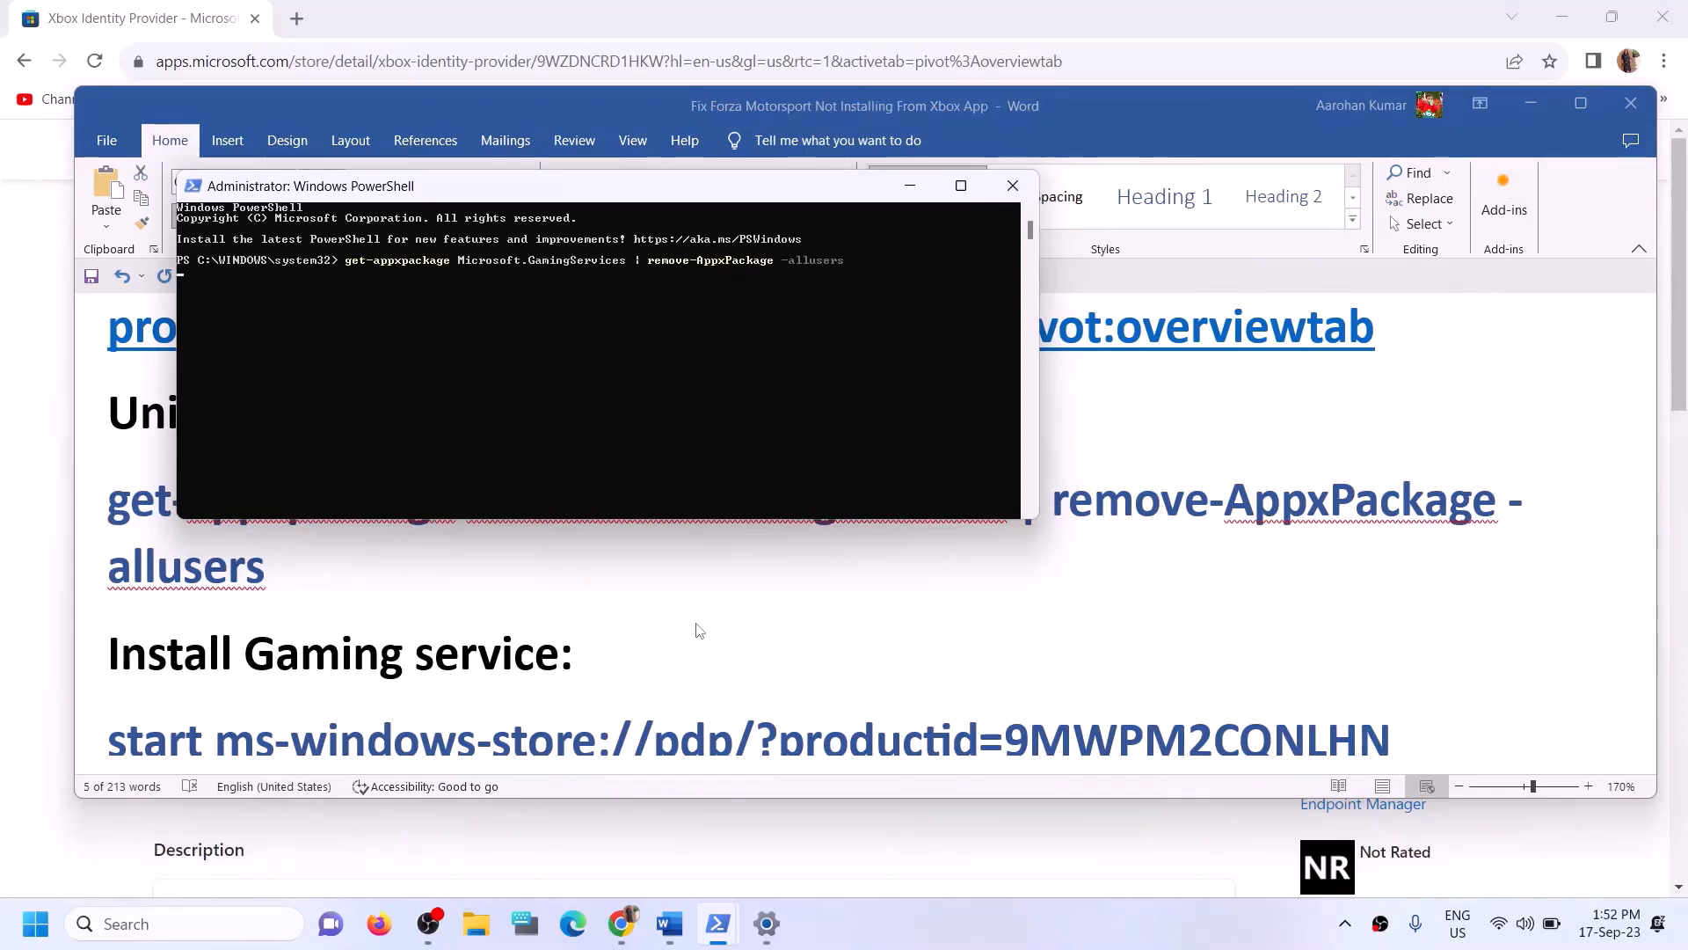
- Copy the start ms-windows-store://pdp/?productid=9MWPM2CQNLHN command from the guide and run it in PowerShell
left_click(352, 598)
scroll(441, 604, "down", 3)
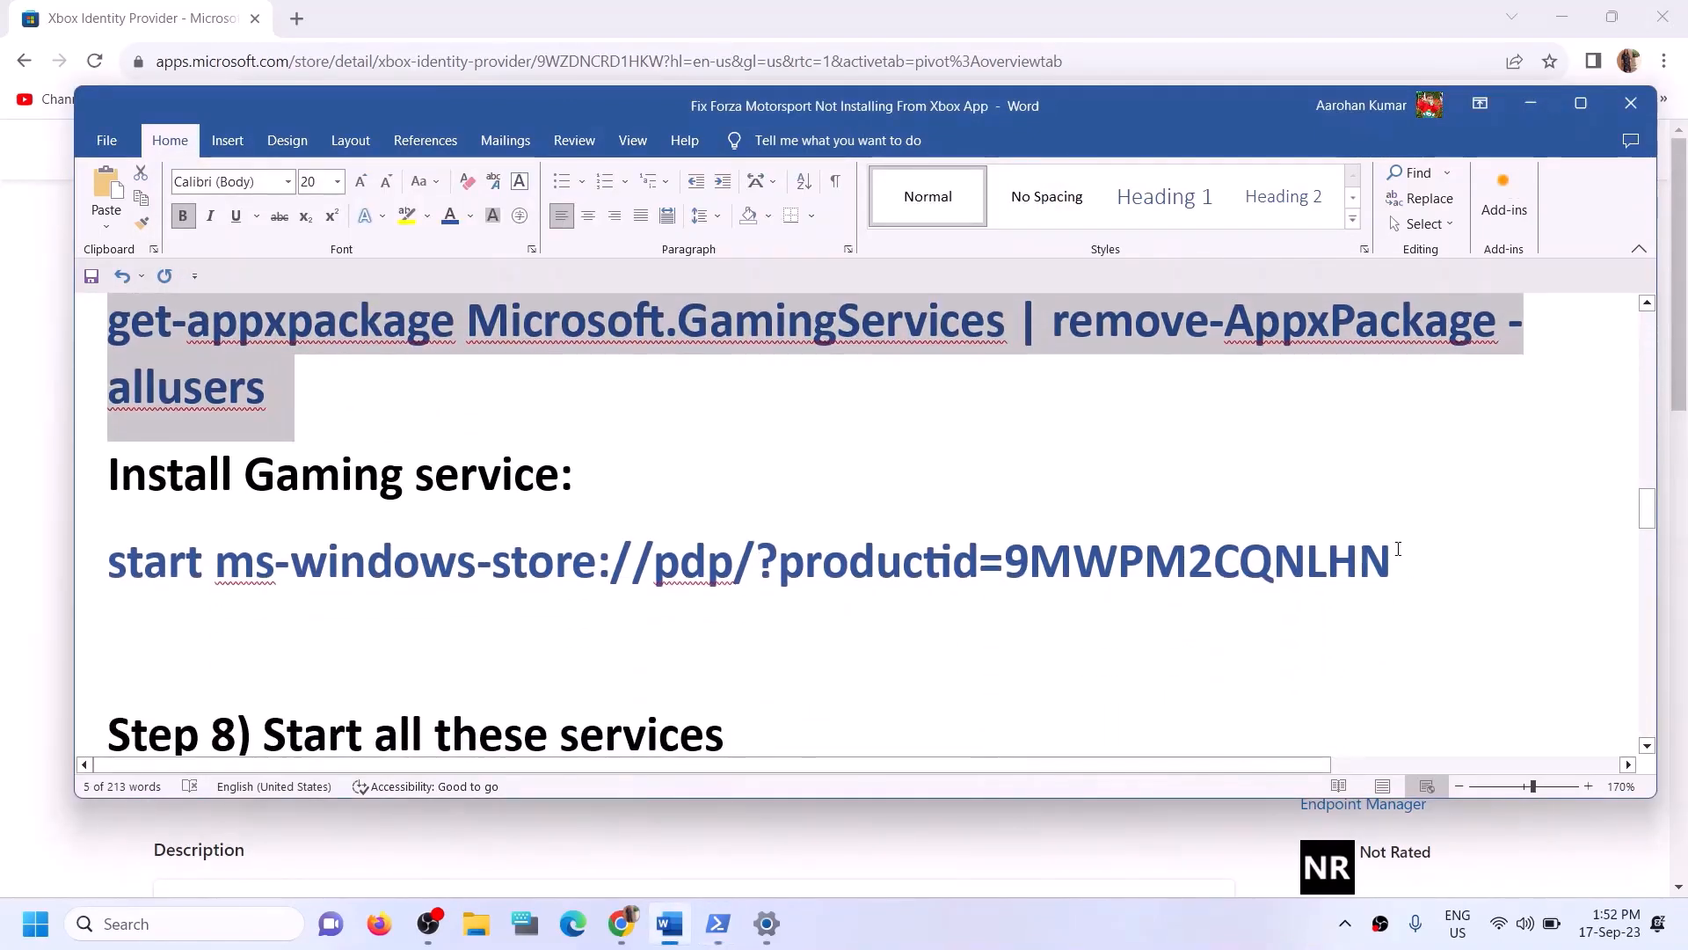
left_click_drag(1398, 549, 105, 563)
key("super+c")
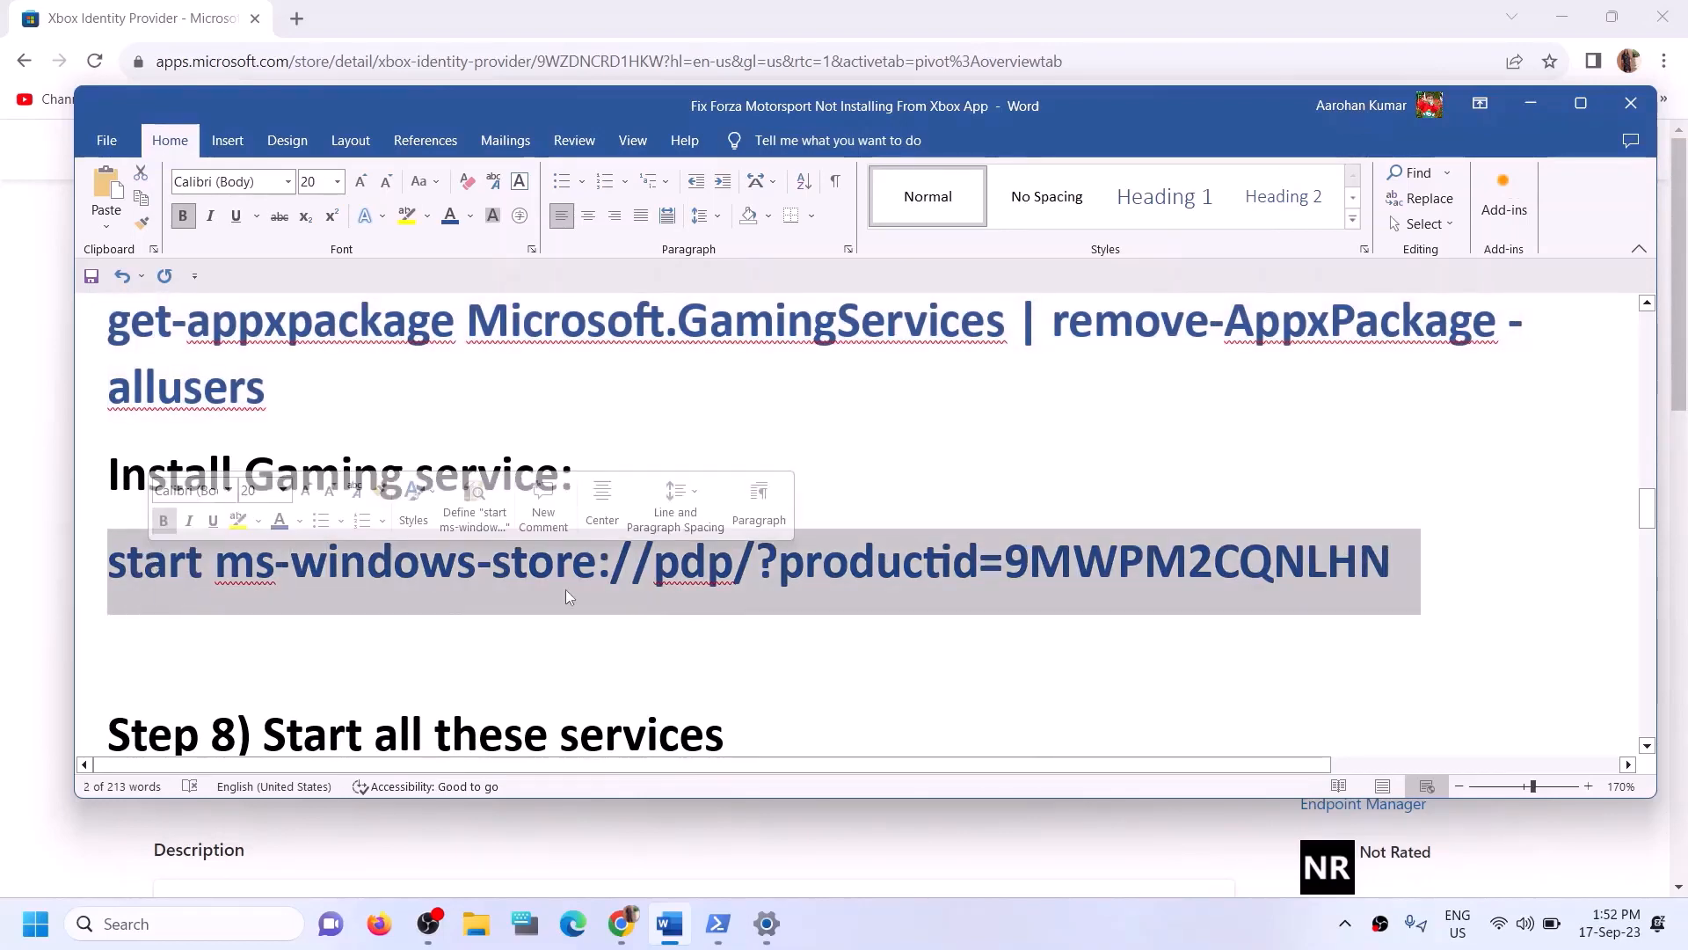
key("alt+Tab")
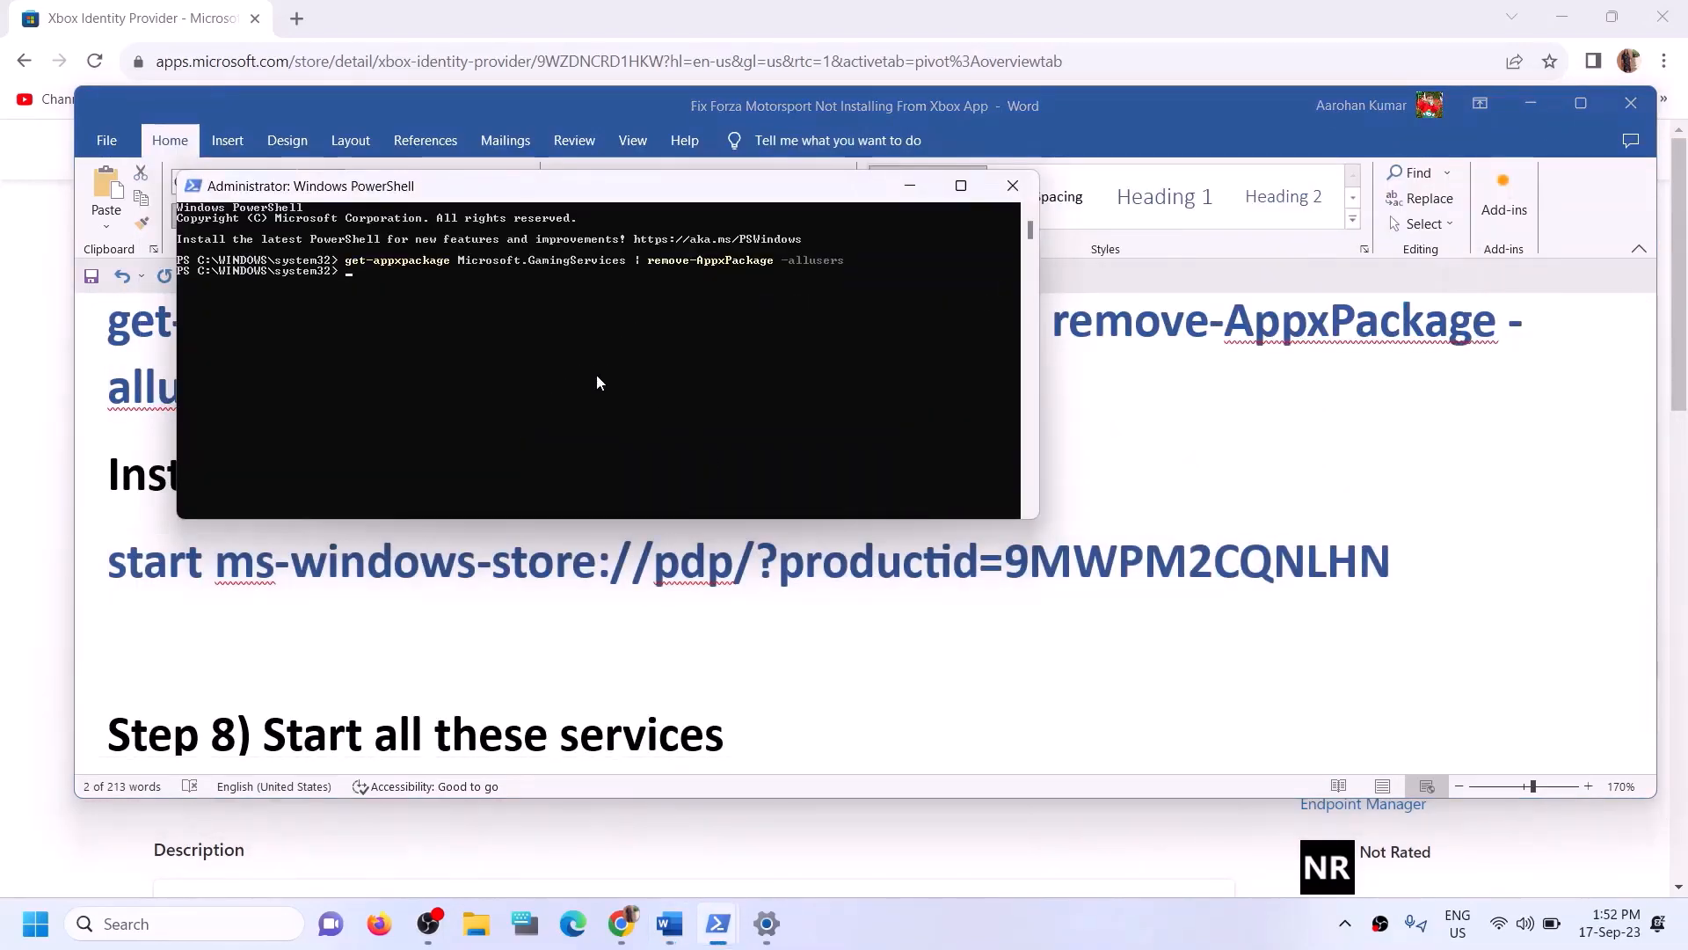
right_click(596, 382)
key("Return")
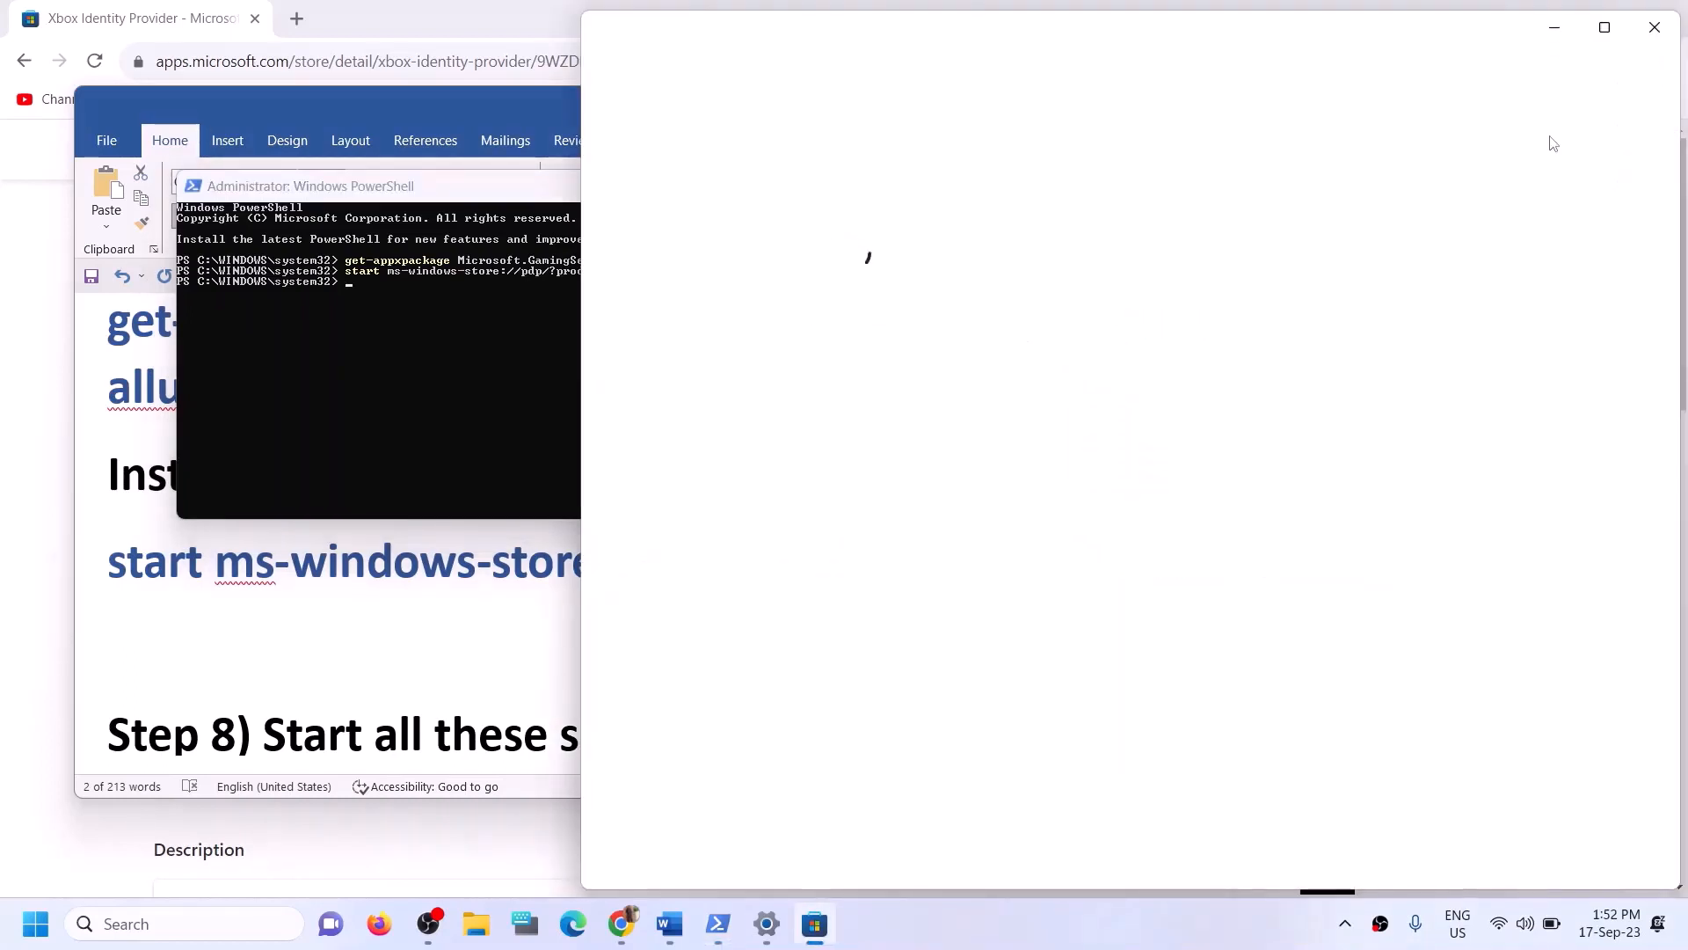
- Maximize the Microsoft Store window and install Gaming Services
left_click(1613, 33)
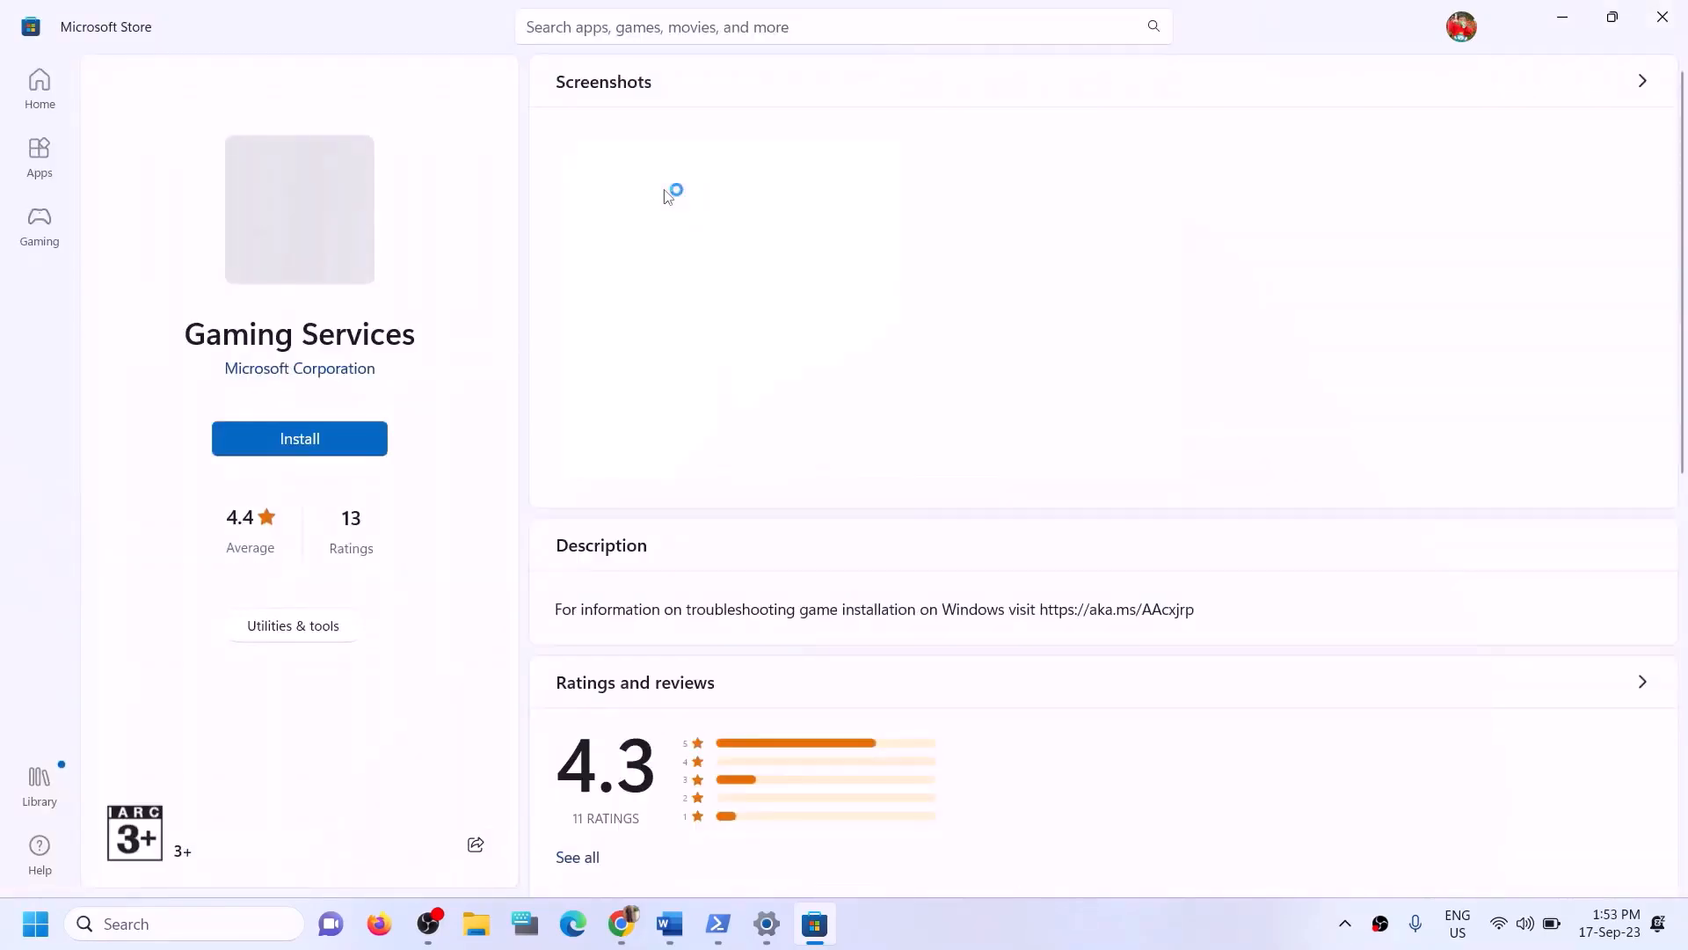
left_click(321, 449)
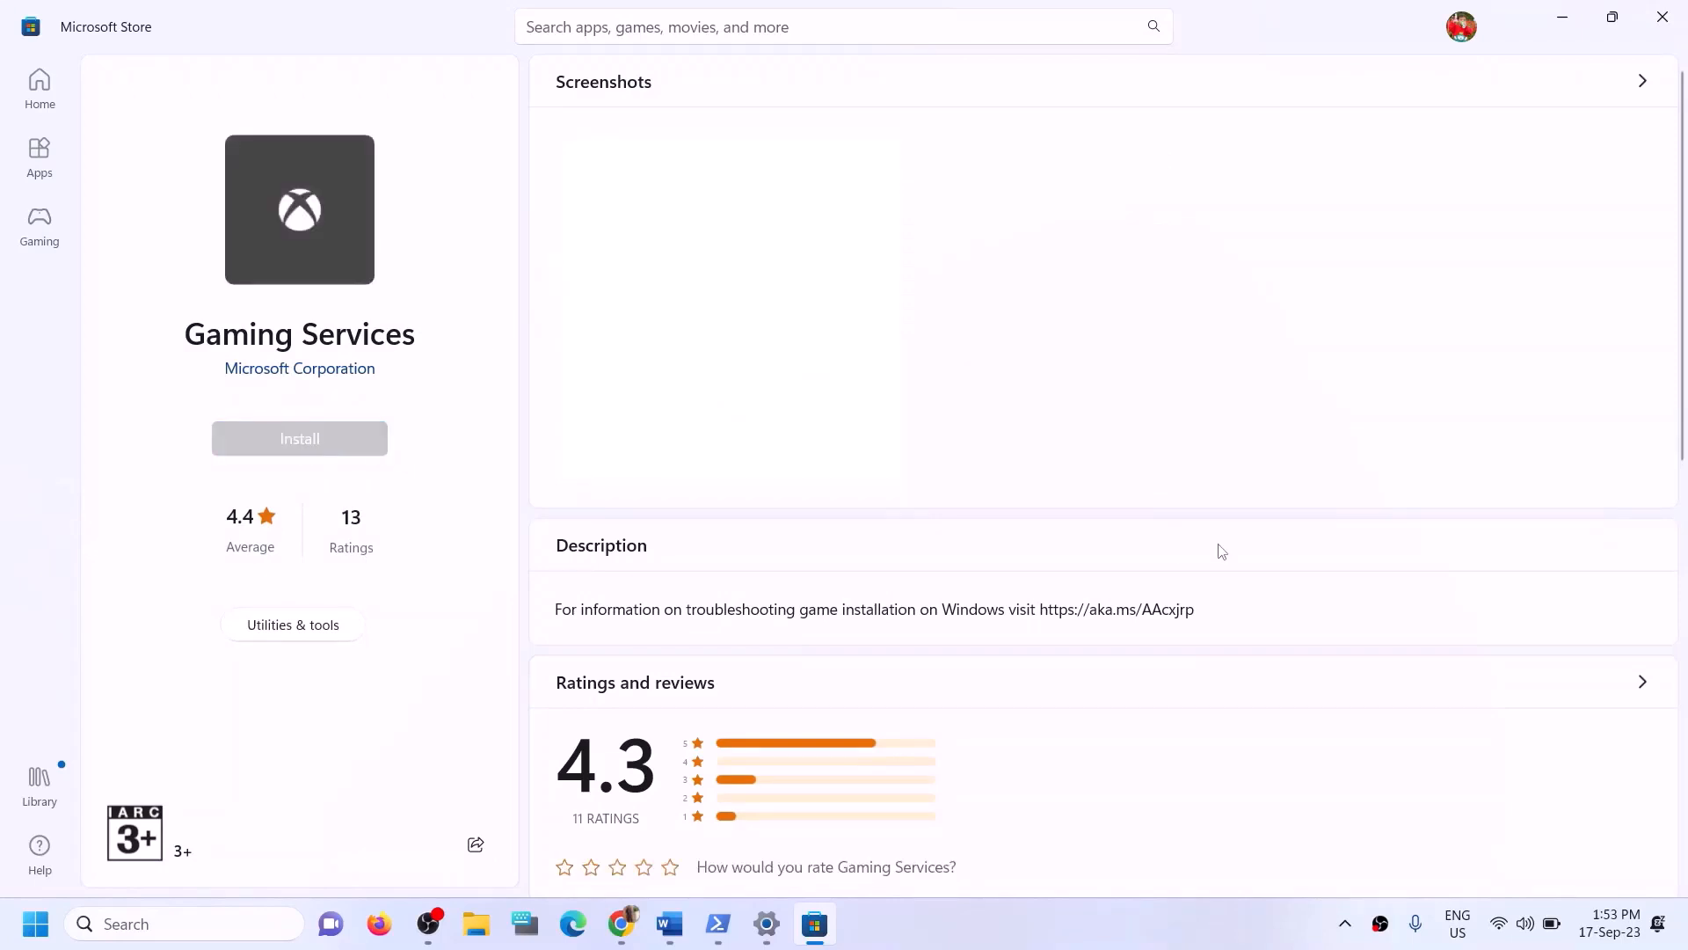
left_click(728, 639)
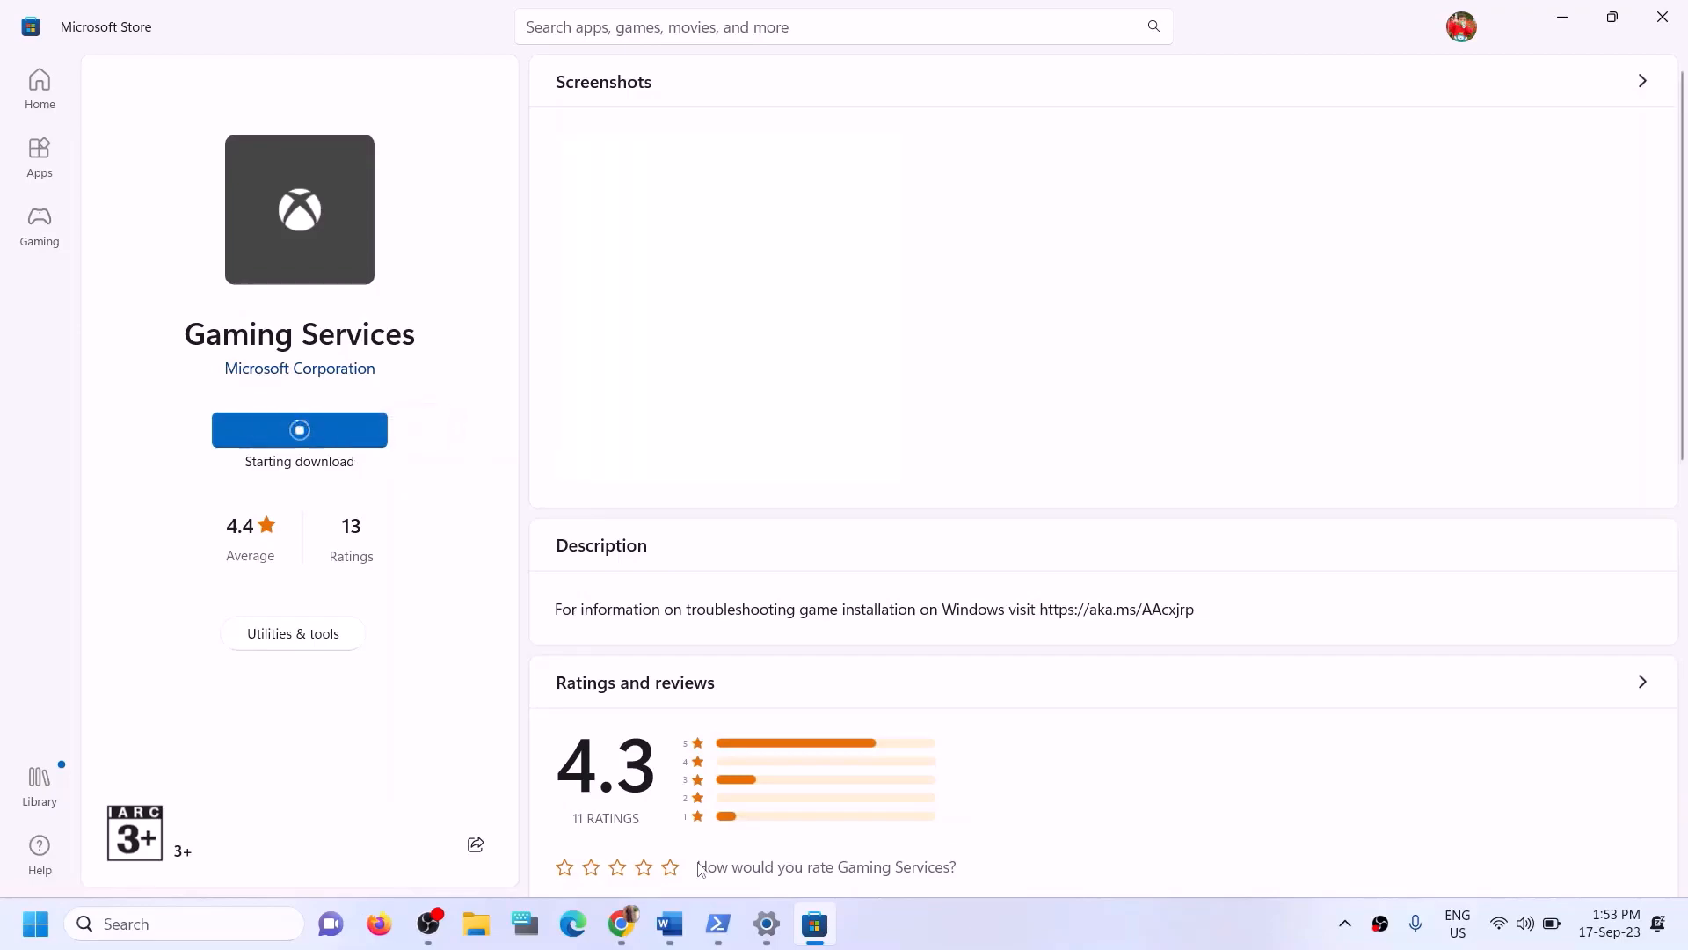
- Review step 8 of the guide listing the services to start
left_click(669, 923)
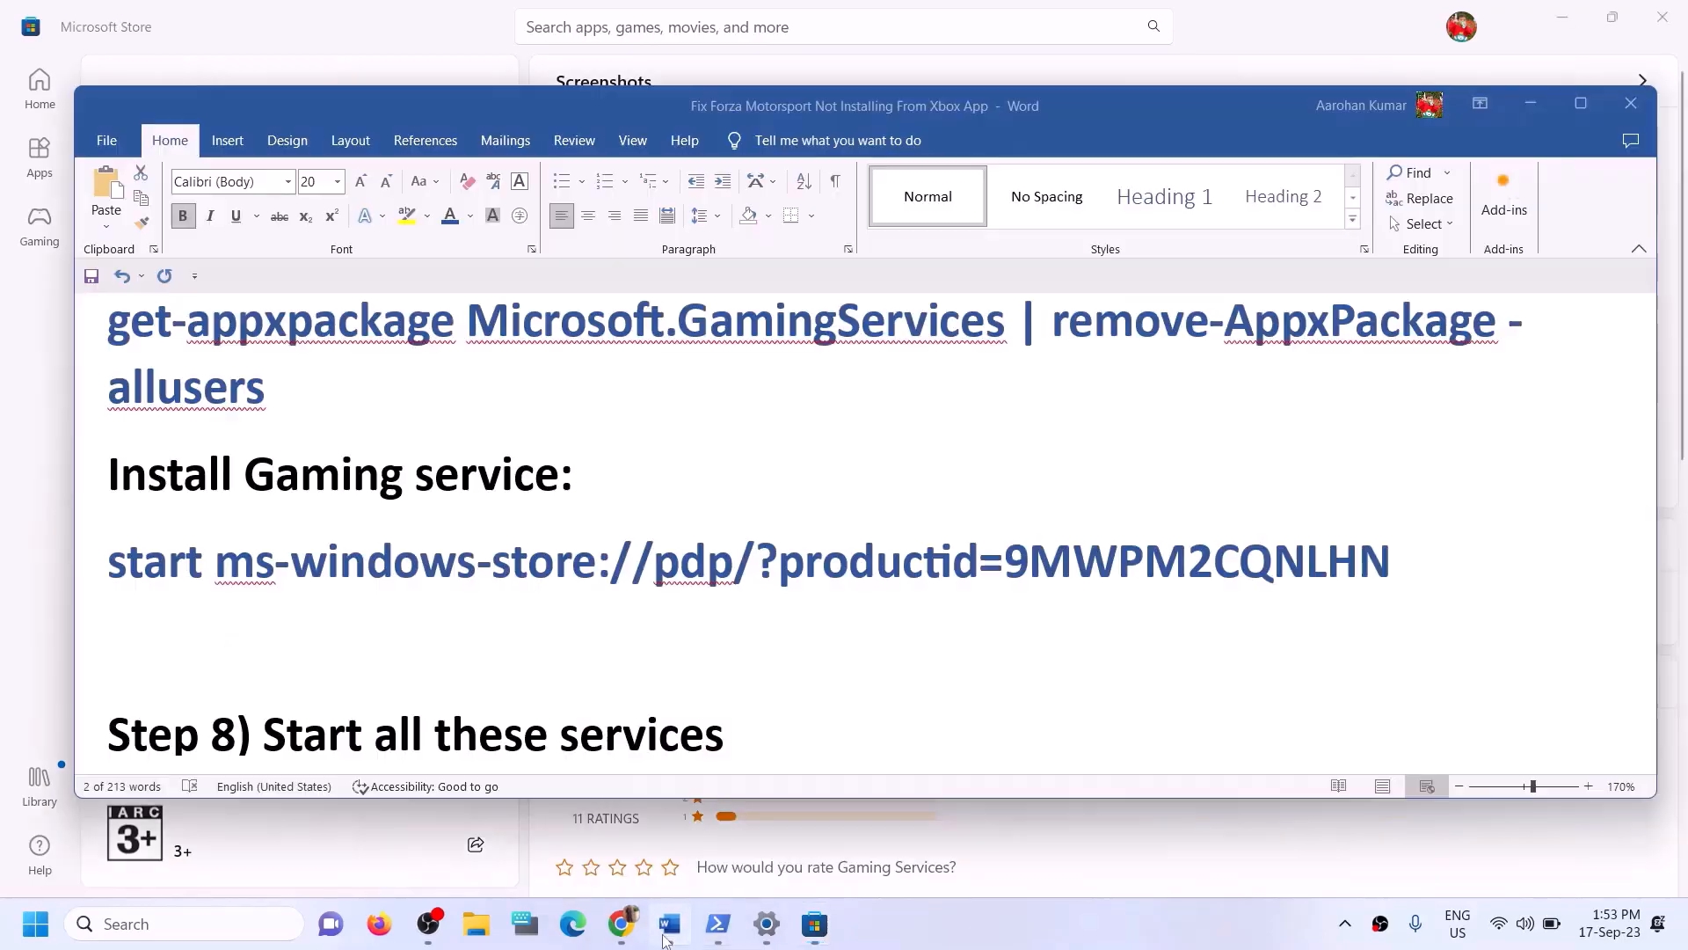
scroll(509, 641, "down", 5)
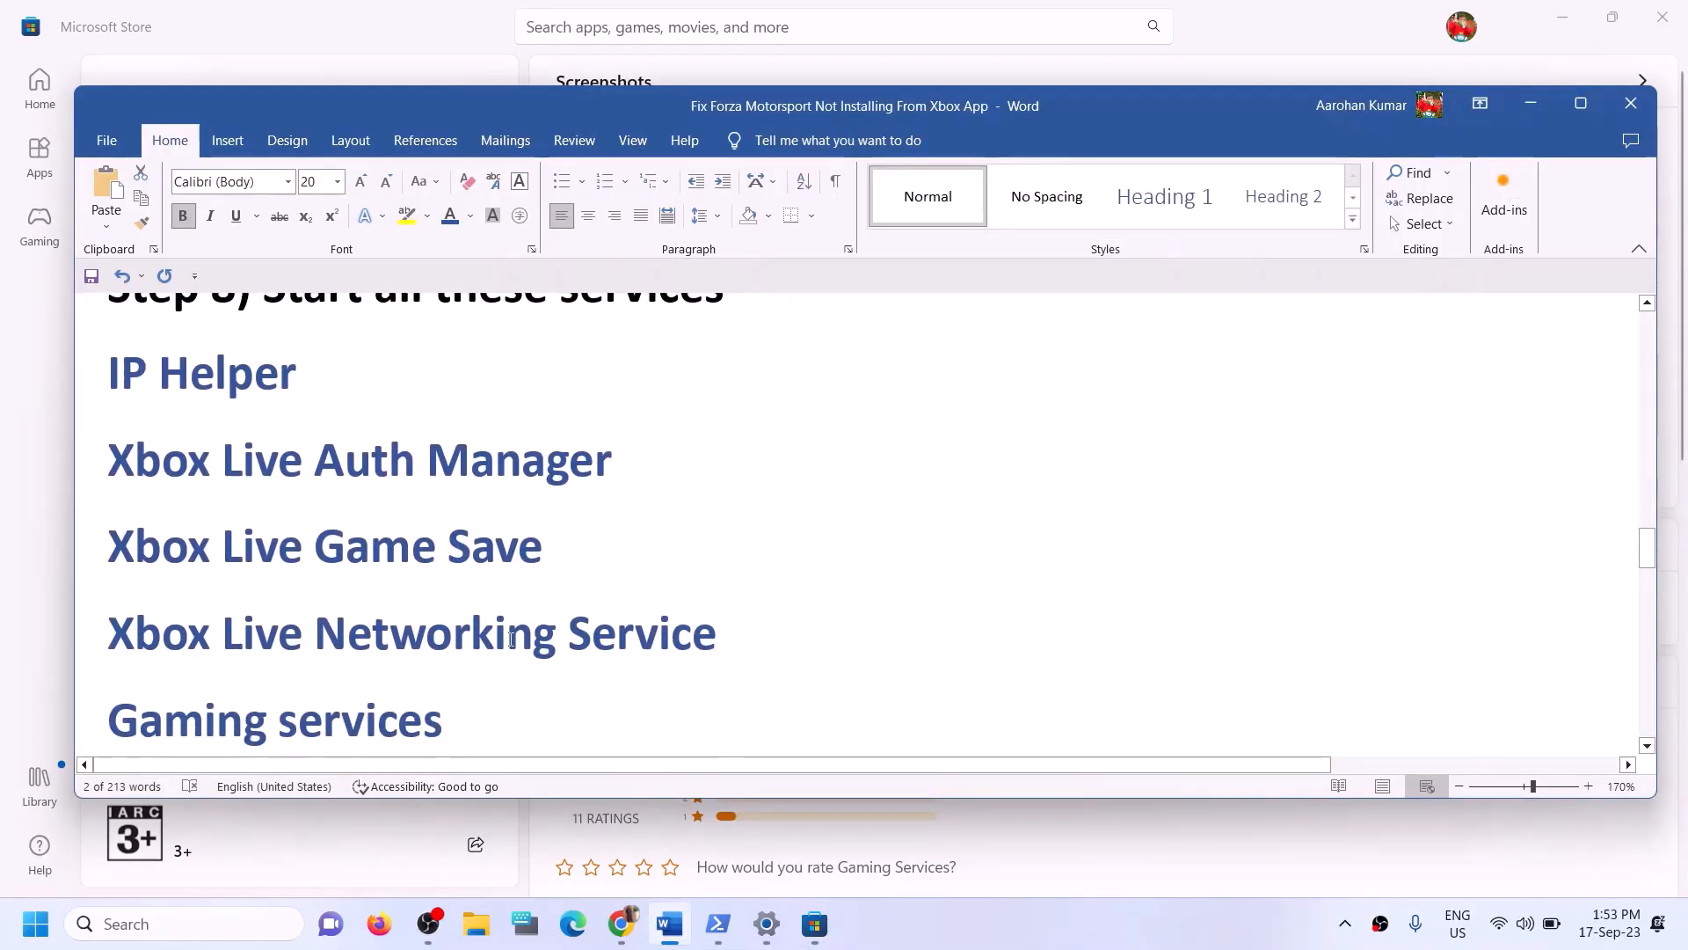
scroll(343, 420, "up", 1)
left_click_drag(261, 373, 810, 430)
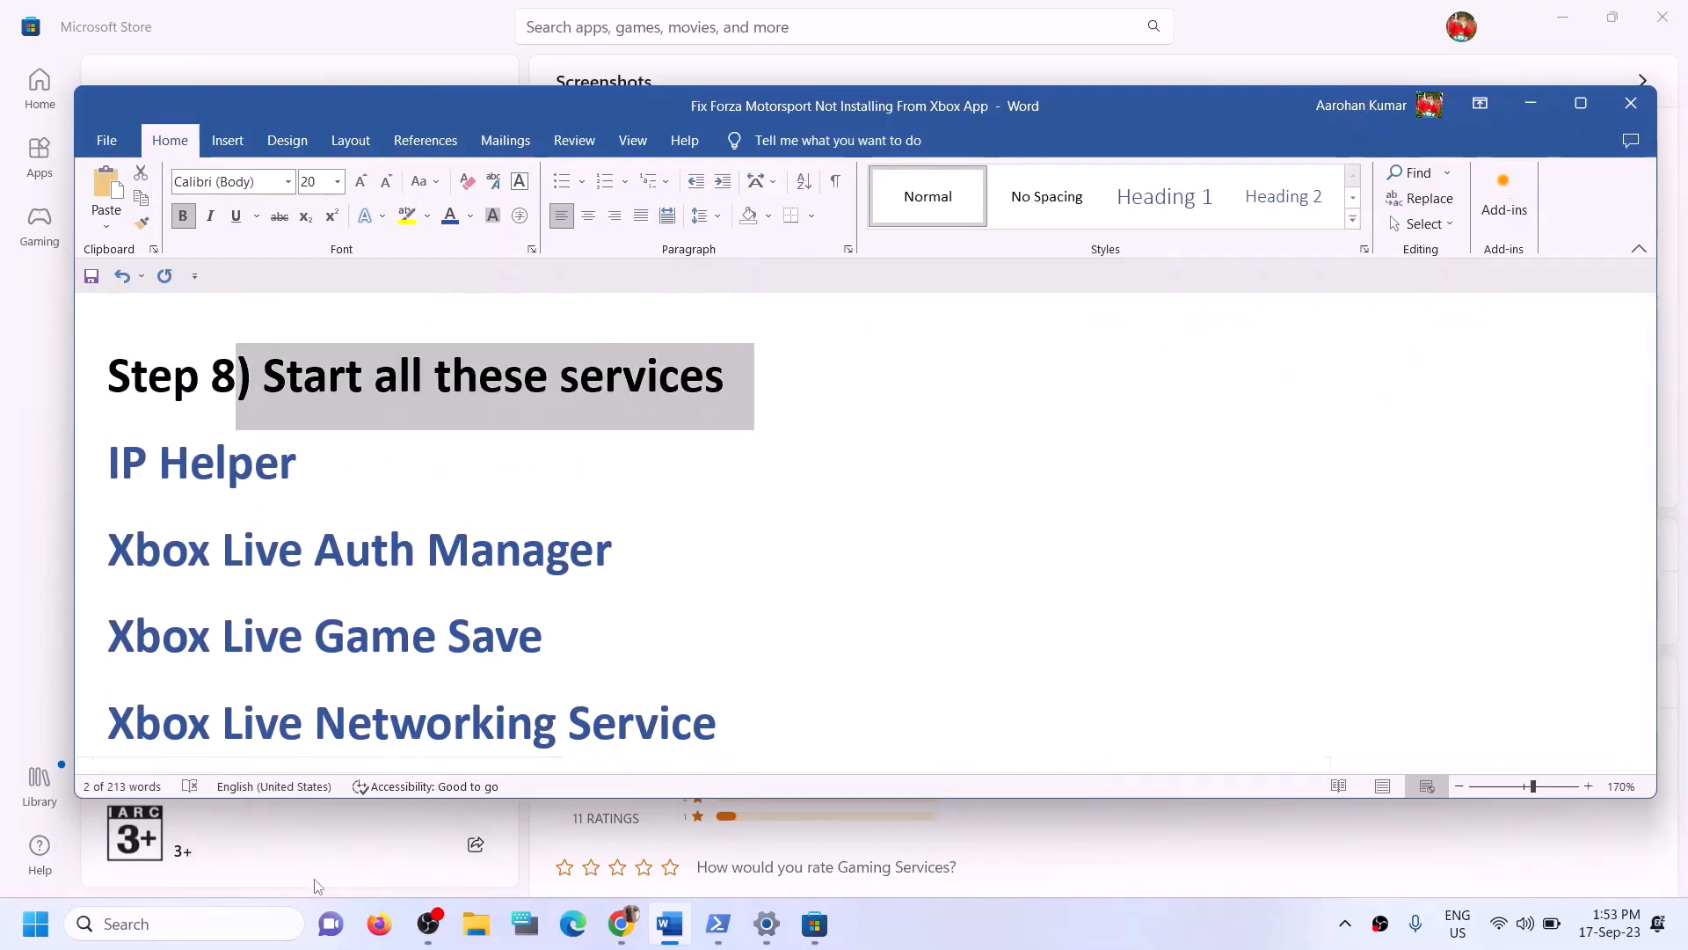
- Search Windows for services and open the Services app
left_click(219, 925)
type("serv")
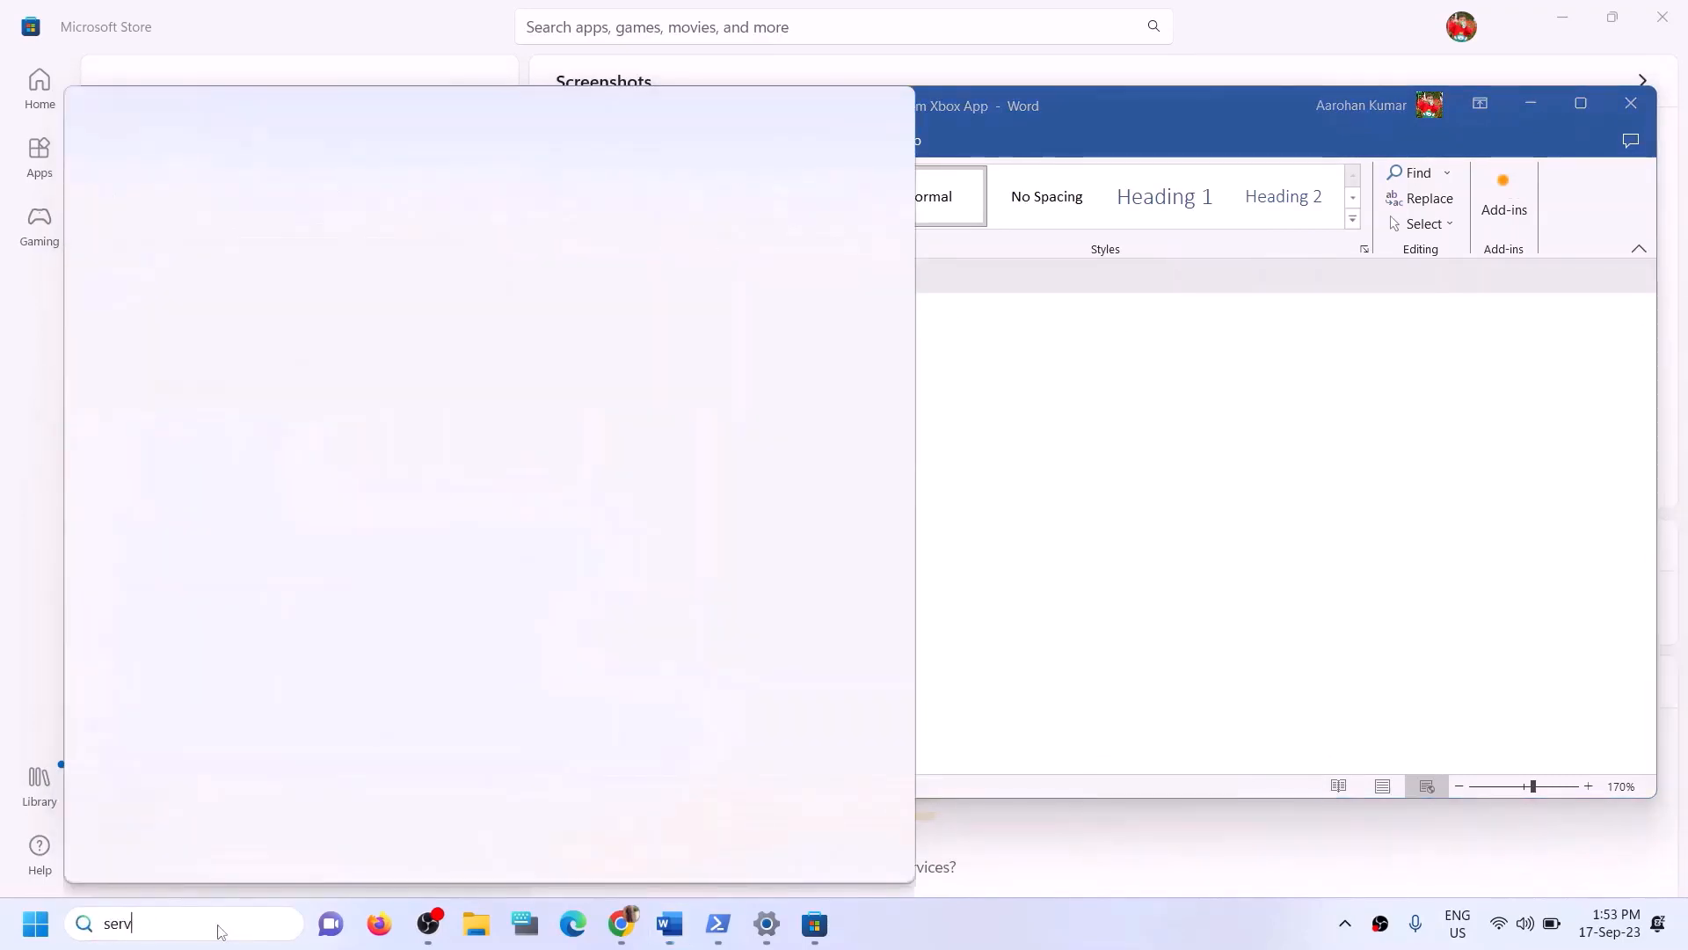
type("ices")
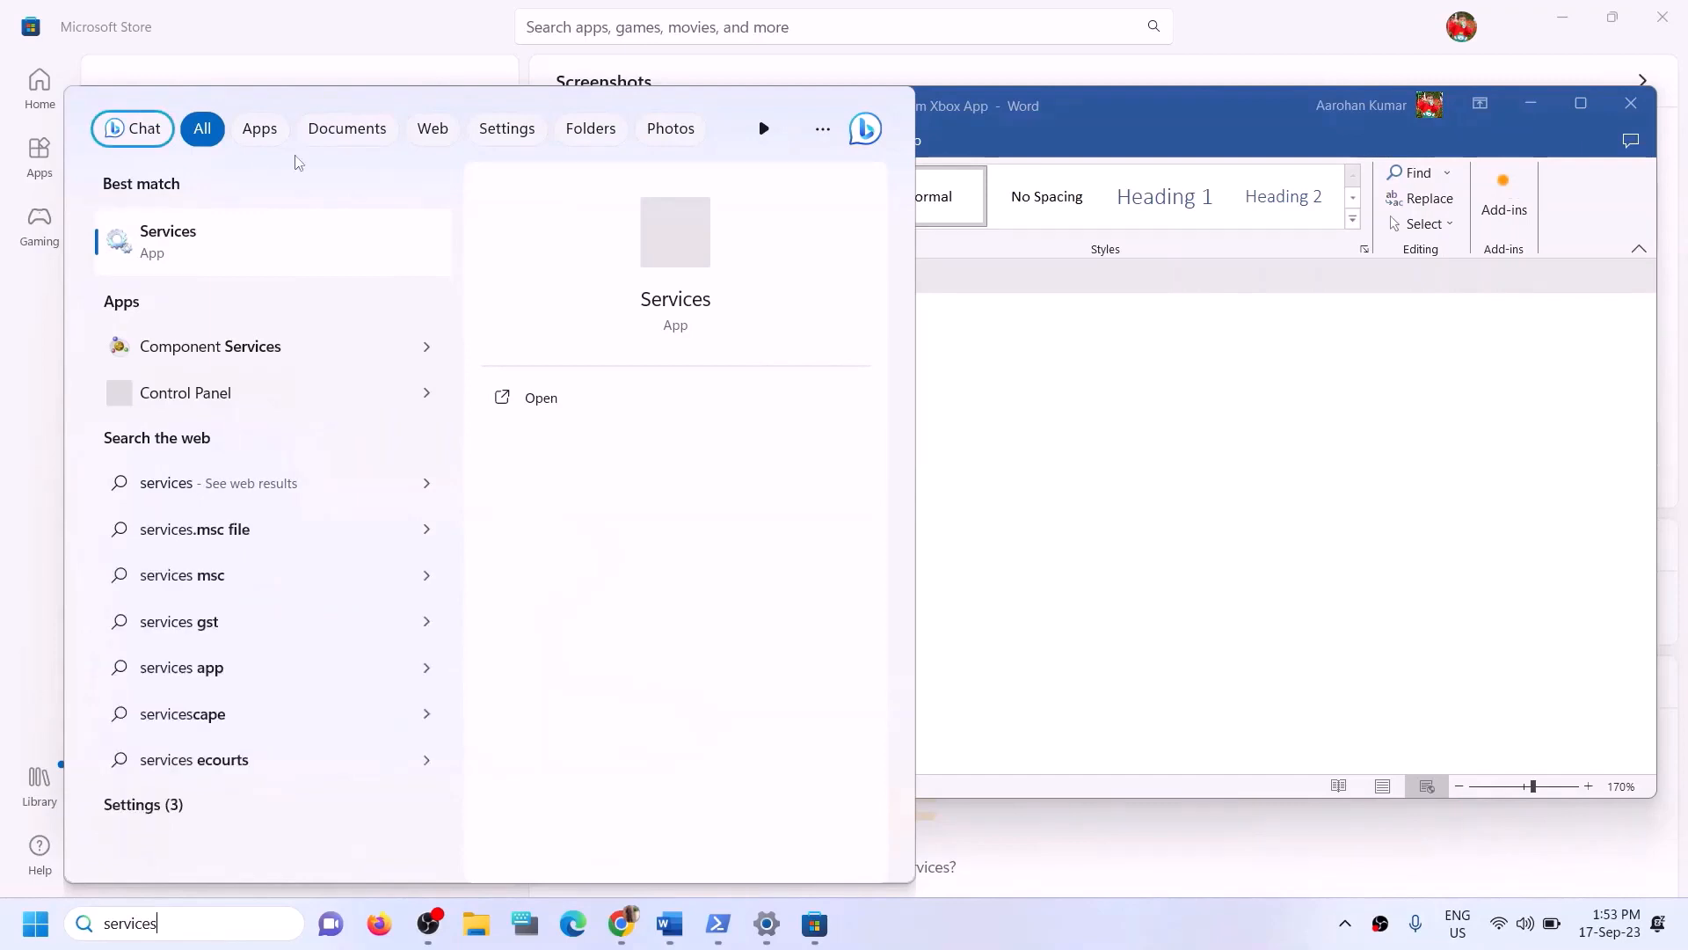
left_click(184, 242)
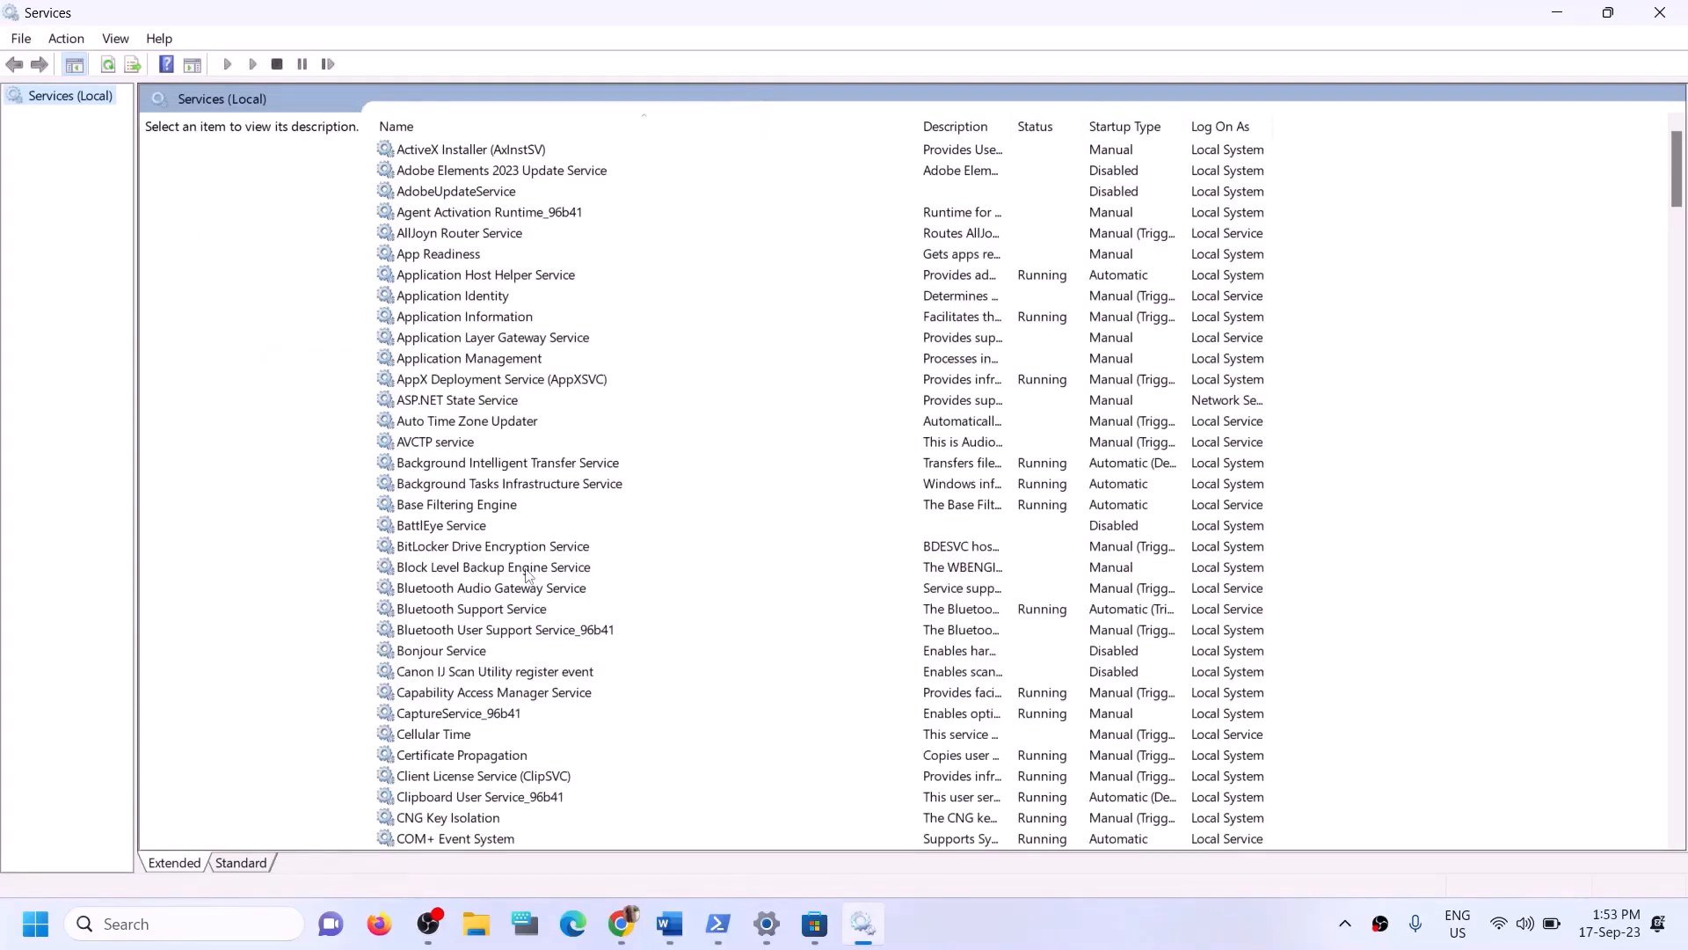
- Jump to the services starting with I and open the IP Helper service's properties
left_click(528, 570)
key("i")
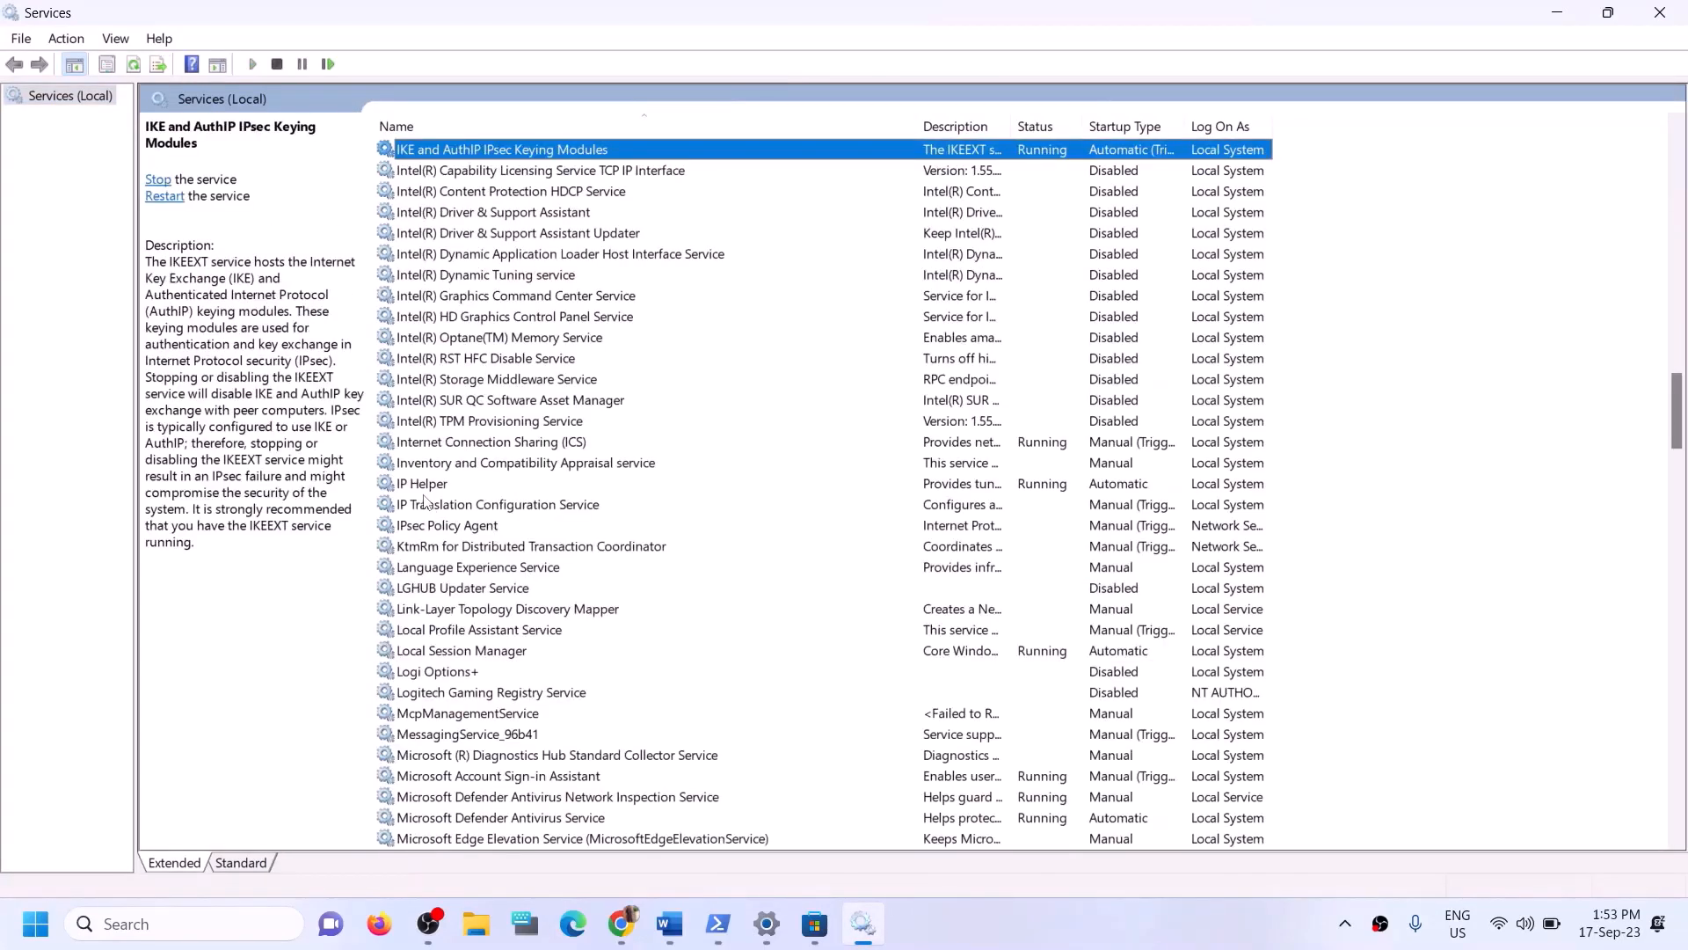
left_click(443, 491)
double_click(446, 491)
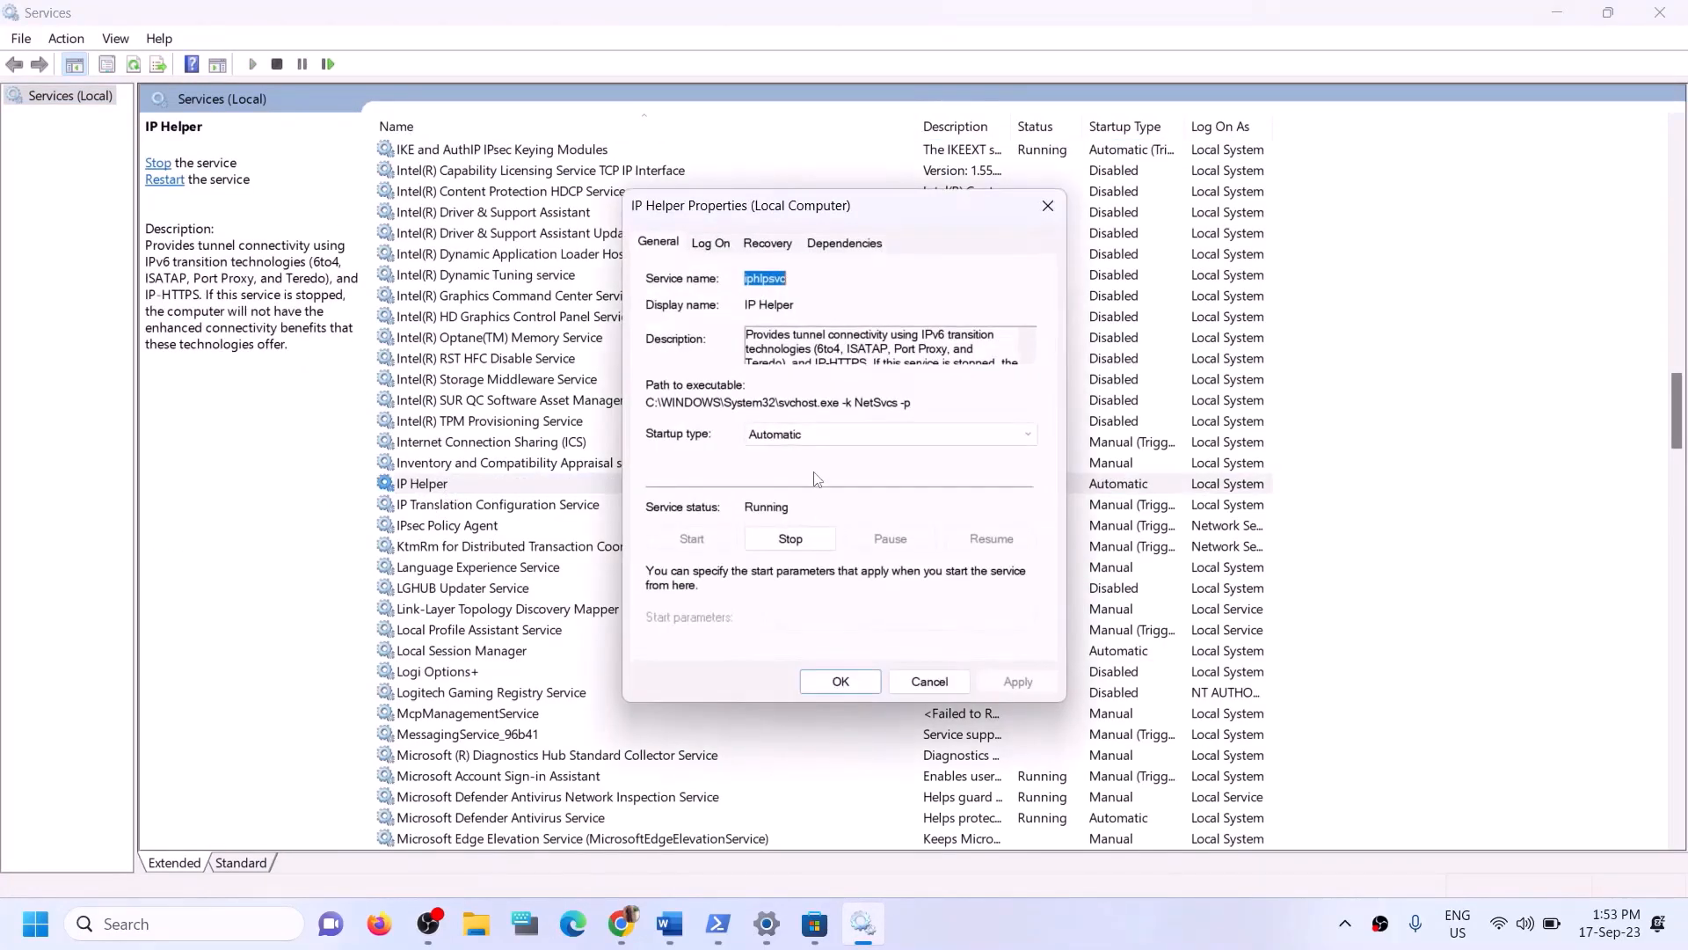
- Set the IP Helper service's startup type to Automatic, apply, and close its properties
left_click(811, 436)
left_click(789, 482)
left_click(889, 433)
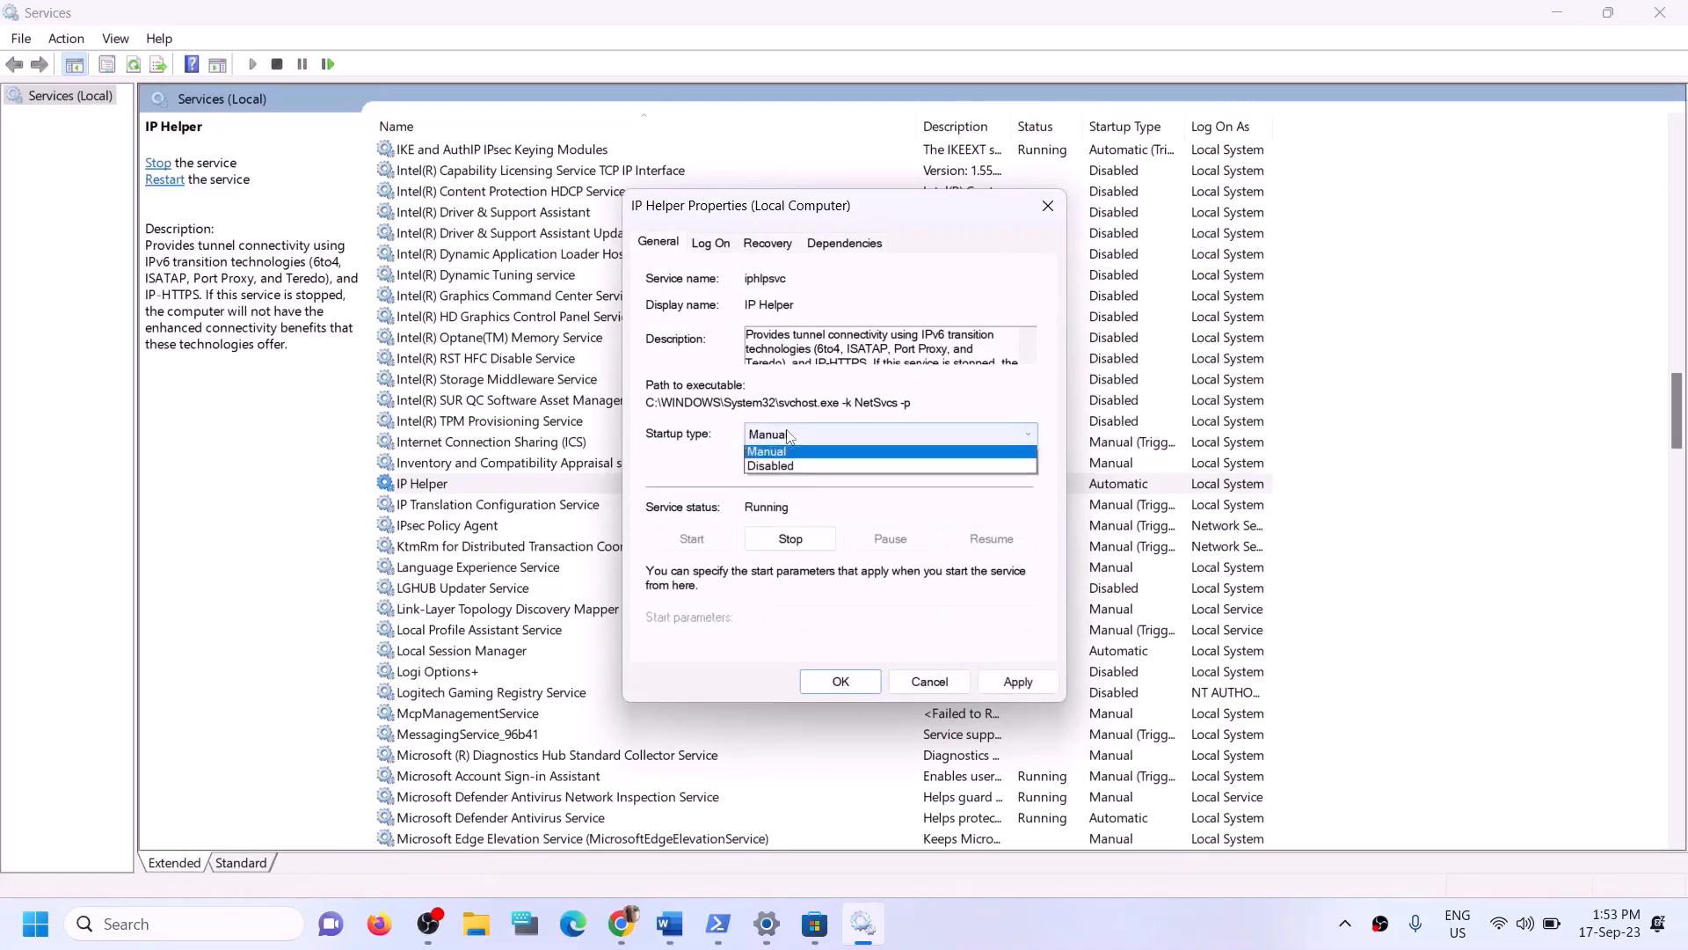
left_click(789, 468)
left_click(1005, 684)
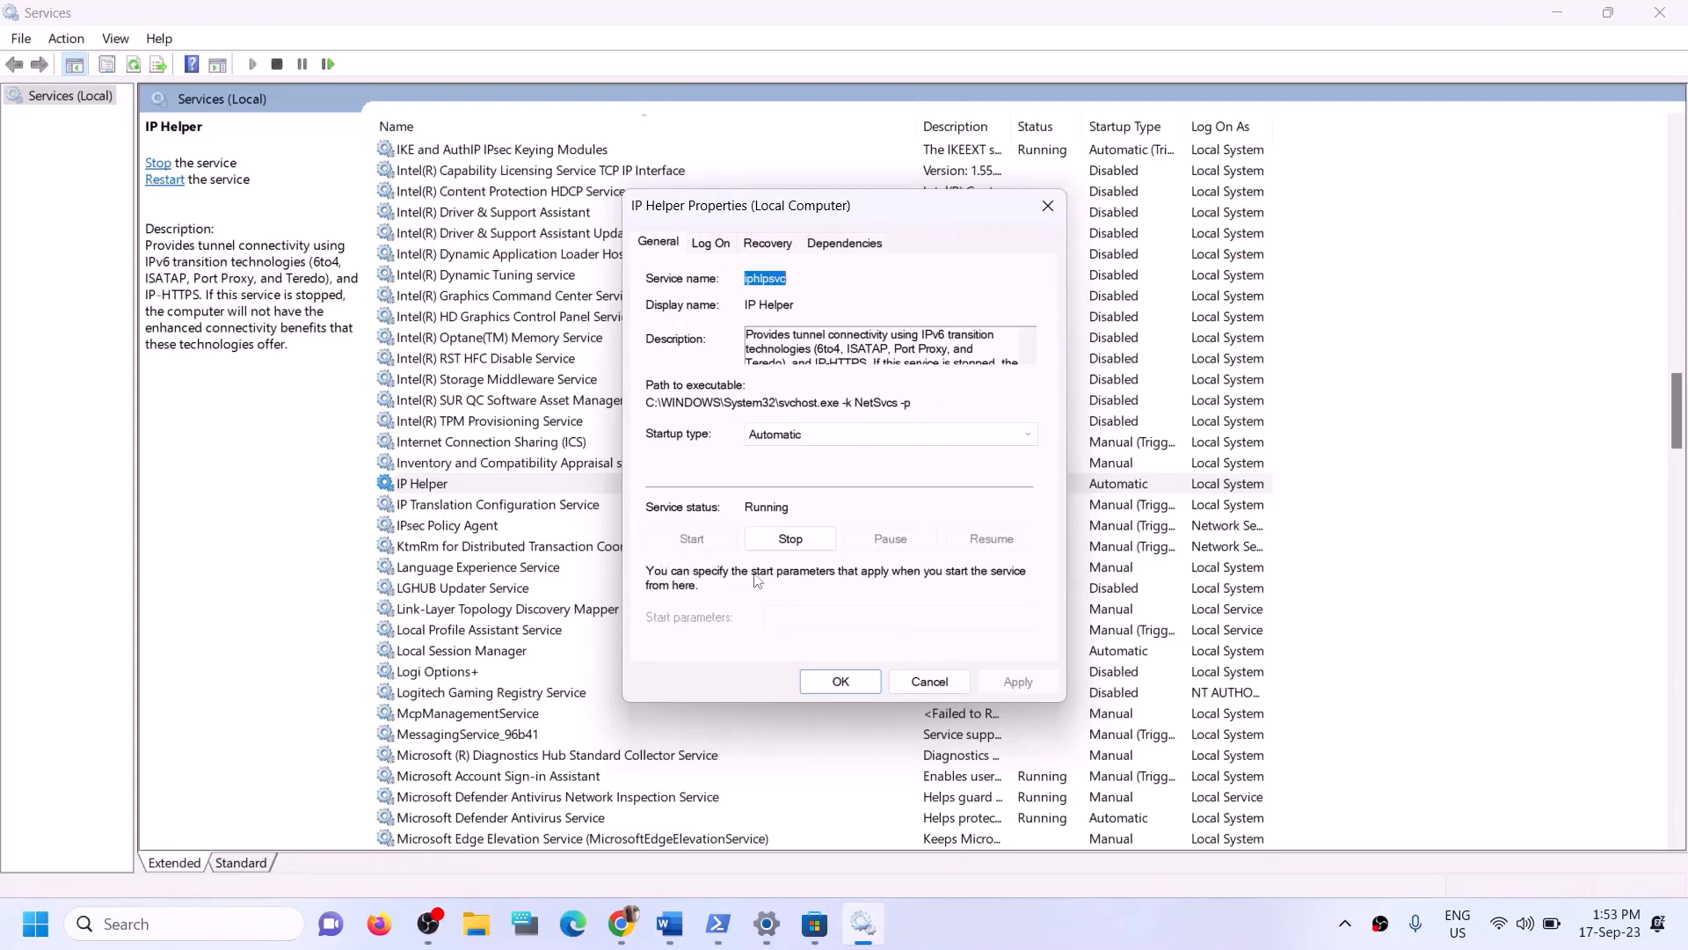
left_click(833, 681)
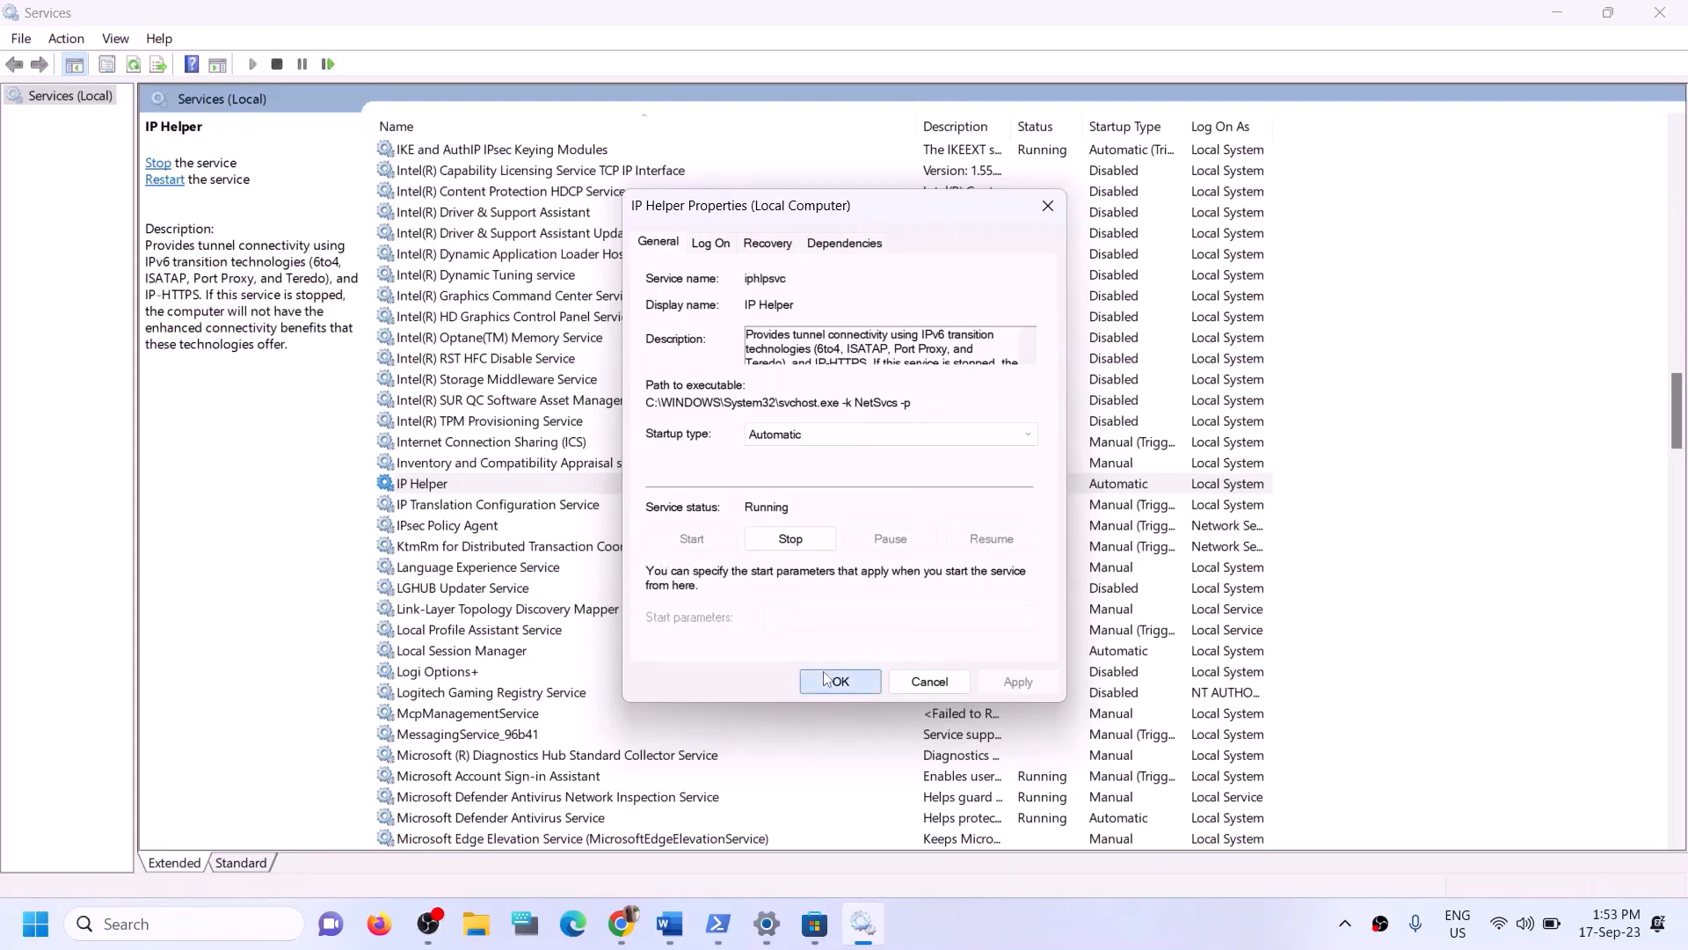
- Jump to services starting with X and set Xbox Accessory Management Service's startup type to Automatic, then apply
left_click(564, 674)
key("x")
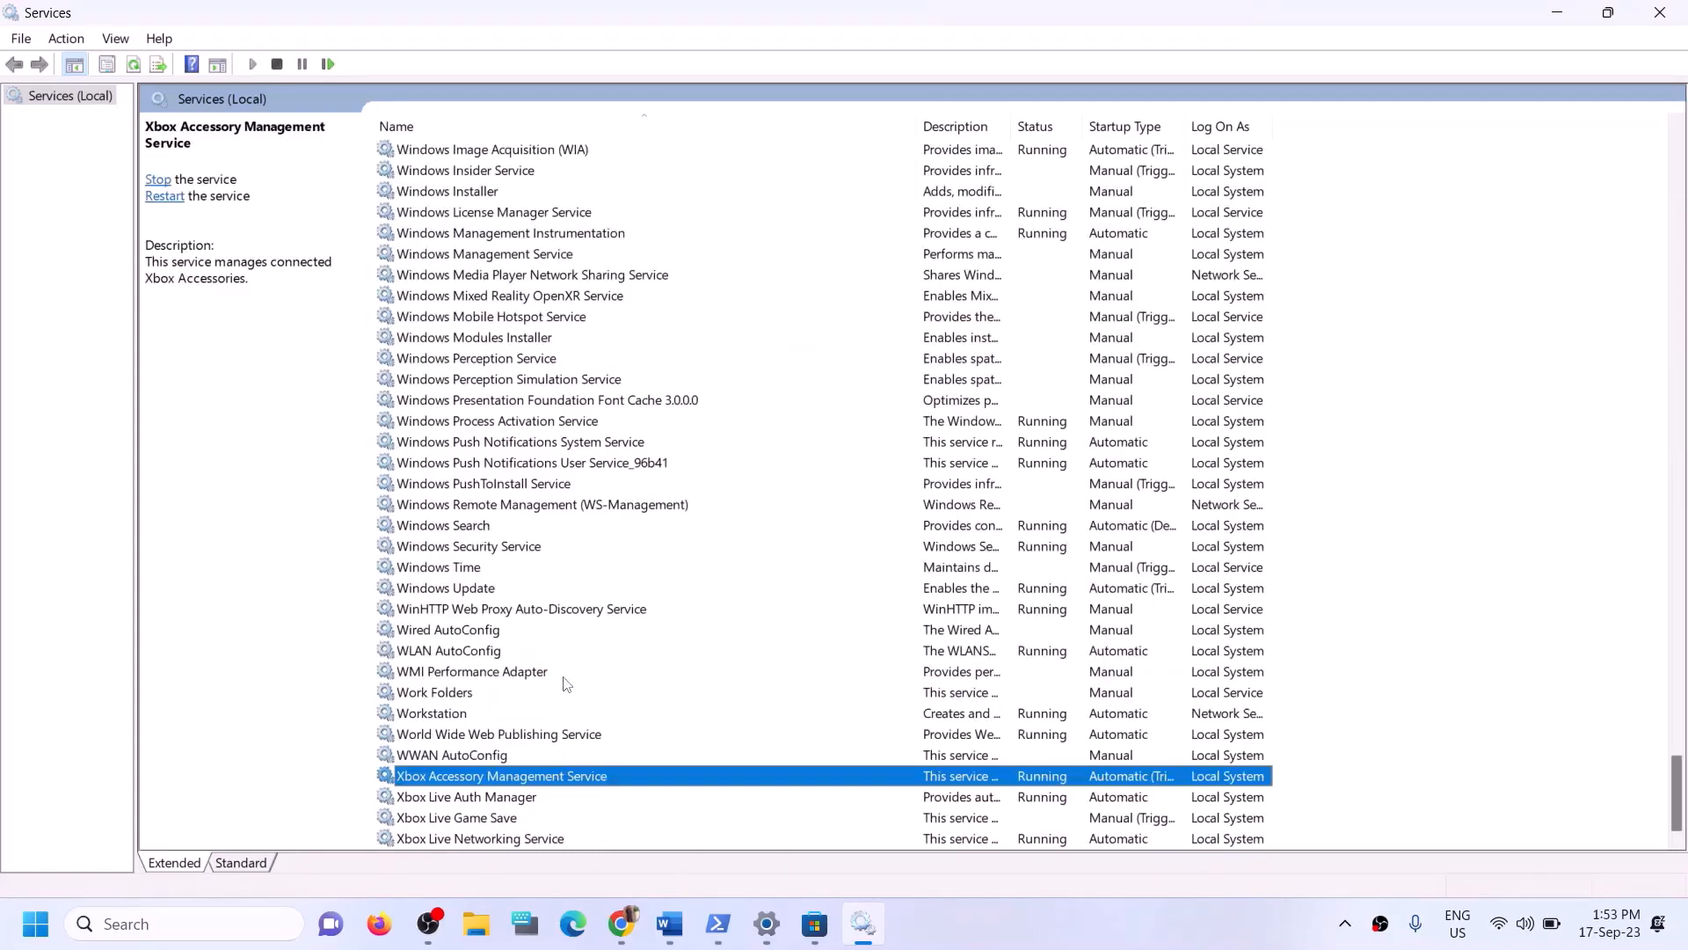
double_click(578, 781)
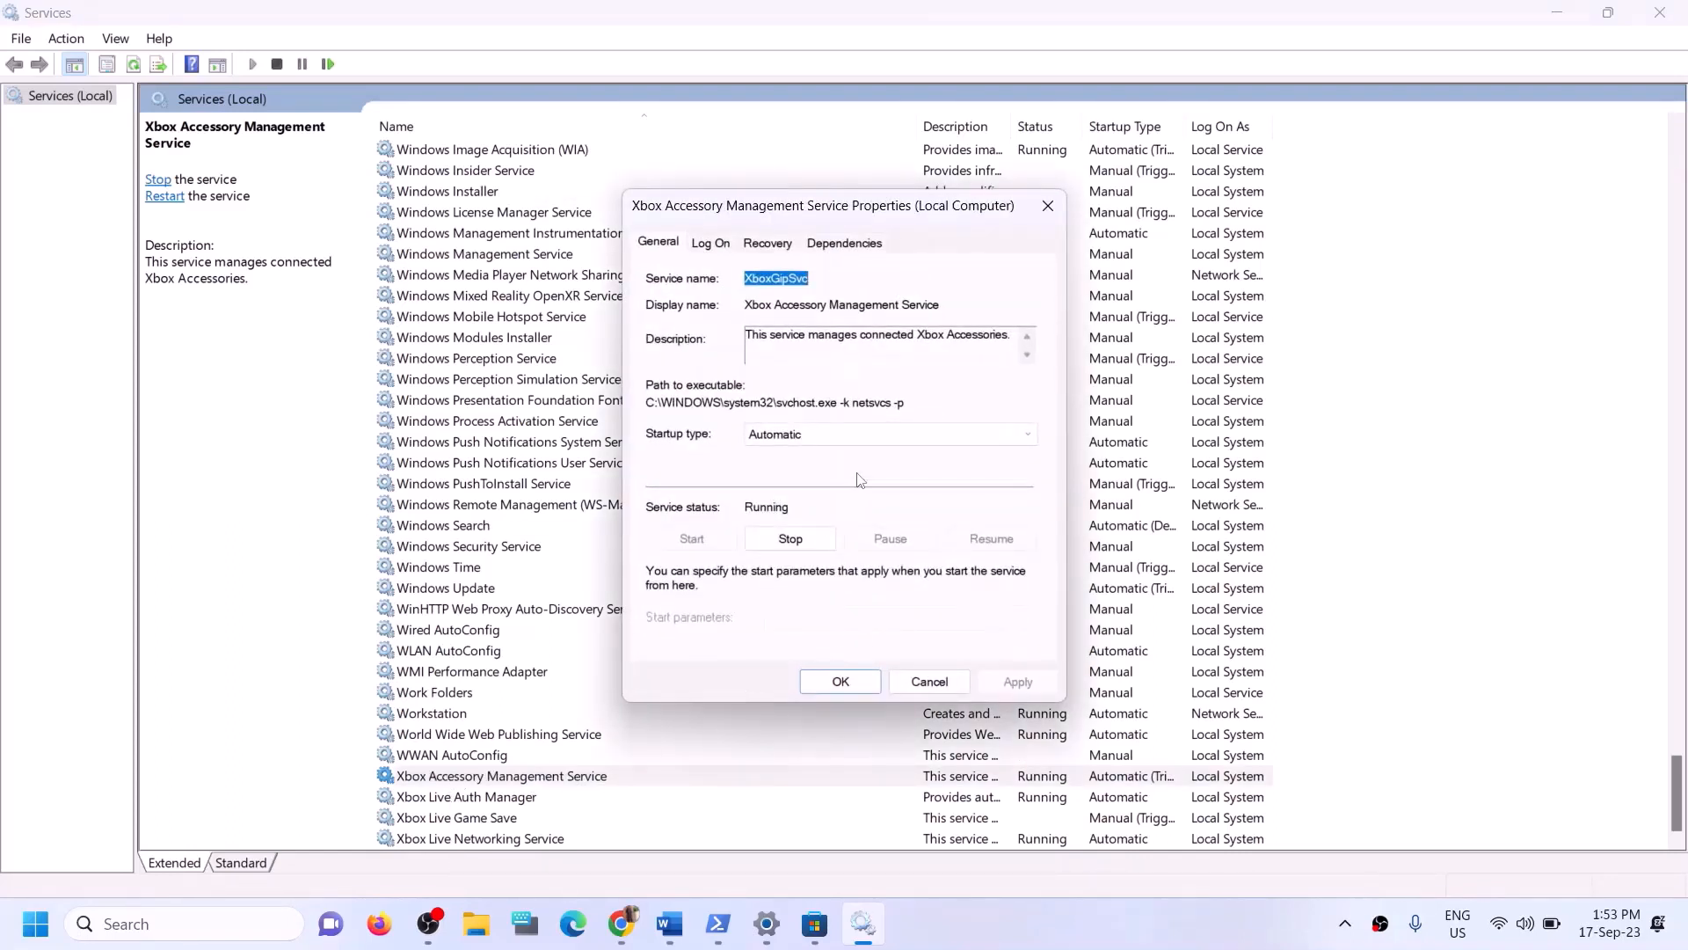
left_click(842, 439)
left_click(799, 469)
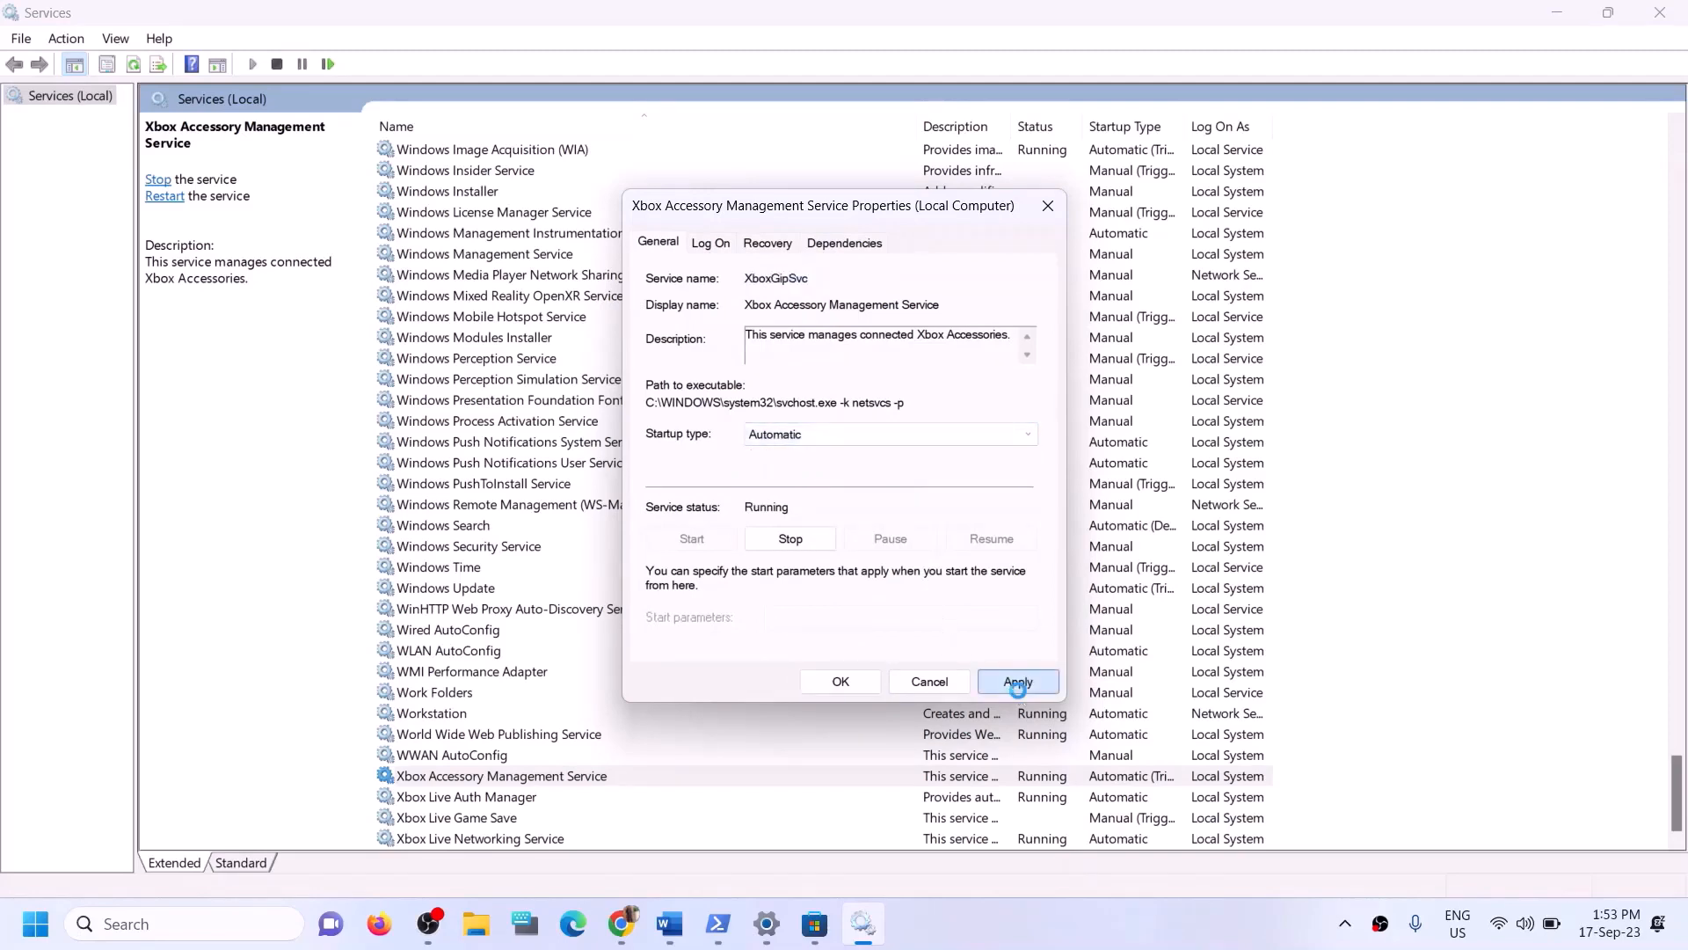
left_click(1019, 683)
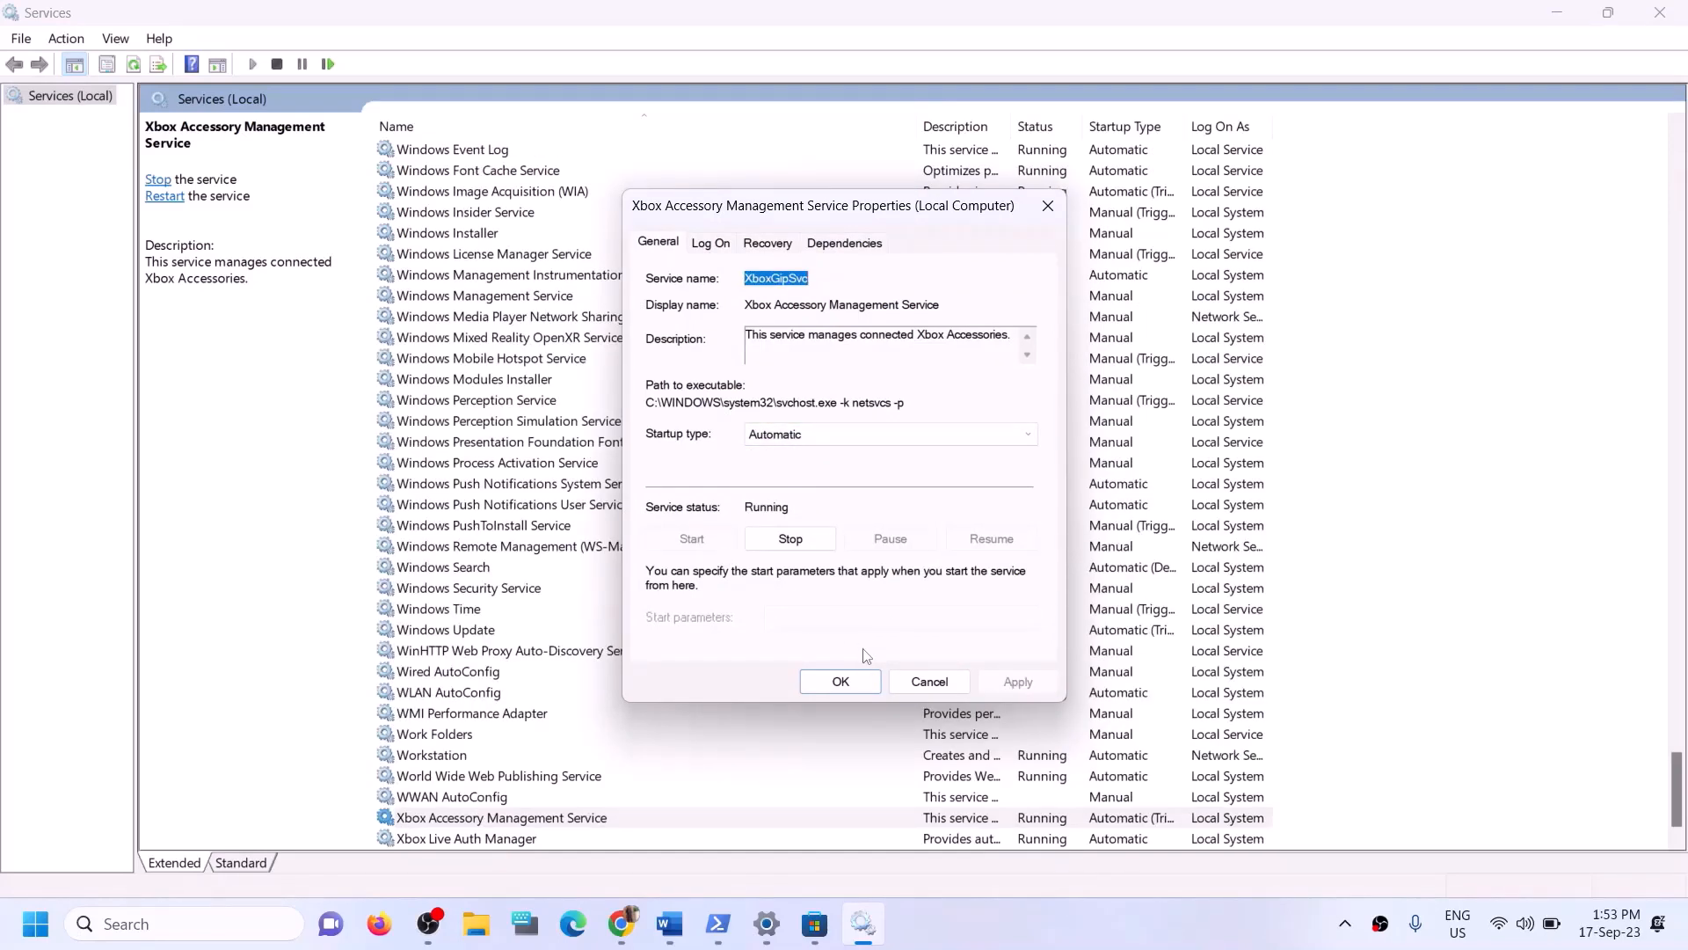
left_click(841, 682)
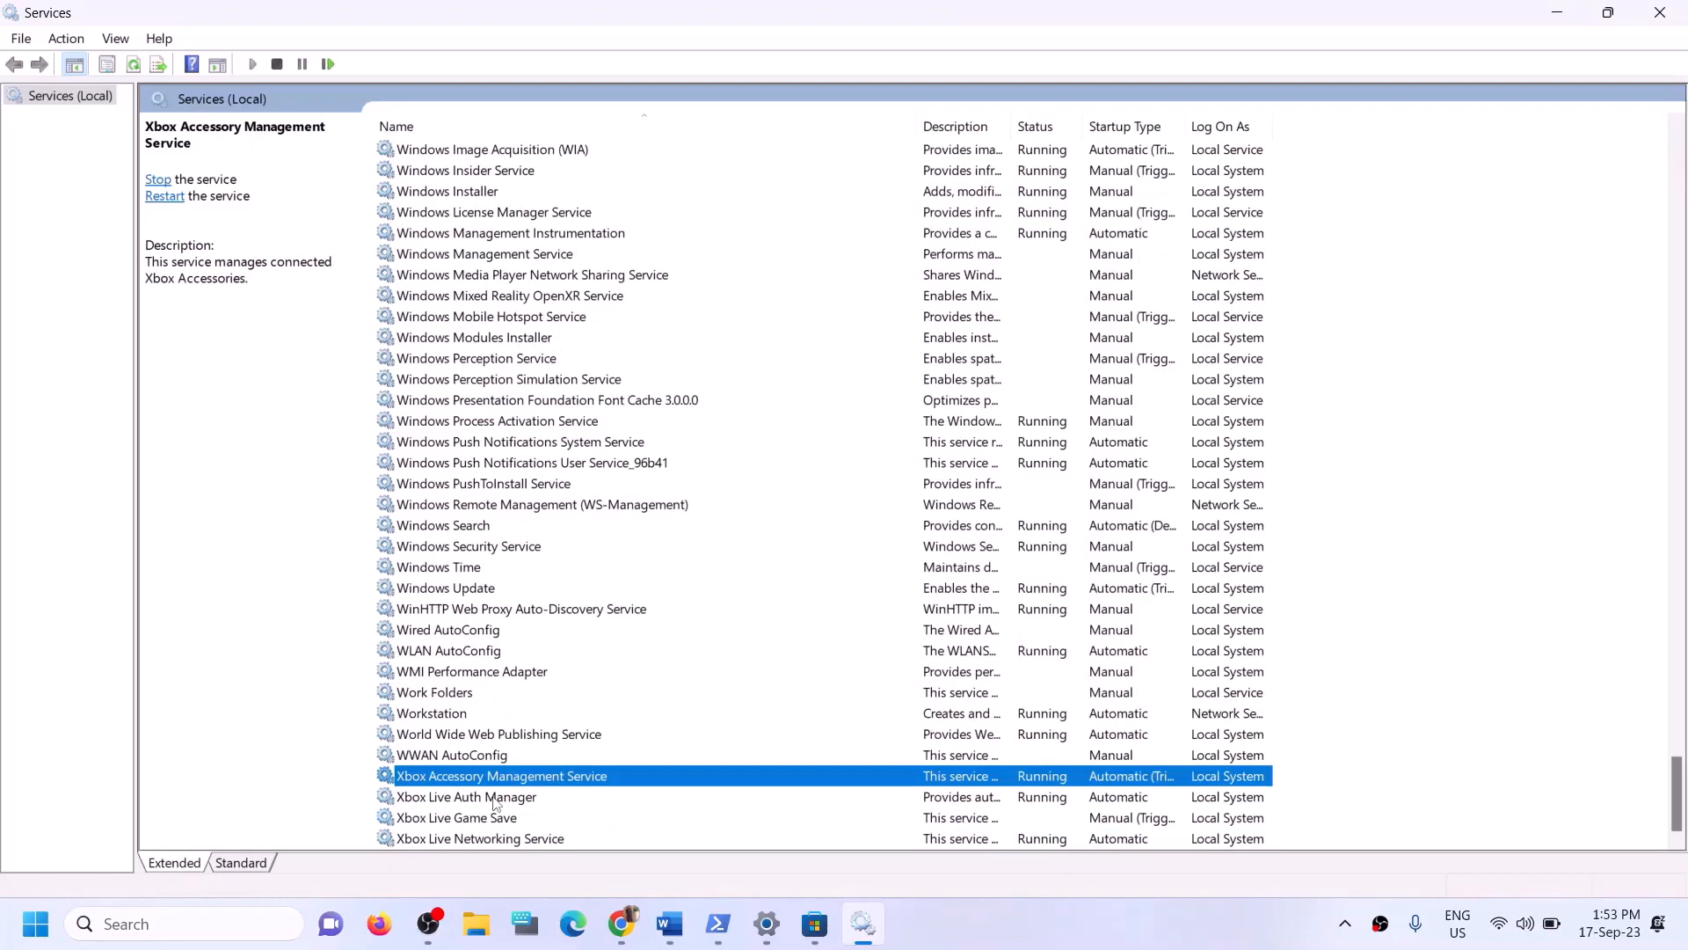
- Set Xbox Live Auth Manager's startup type to Automatic, apply, and close its properties
double_click(495, 798)
left_click(860, 435)
left_click(793, 466)
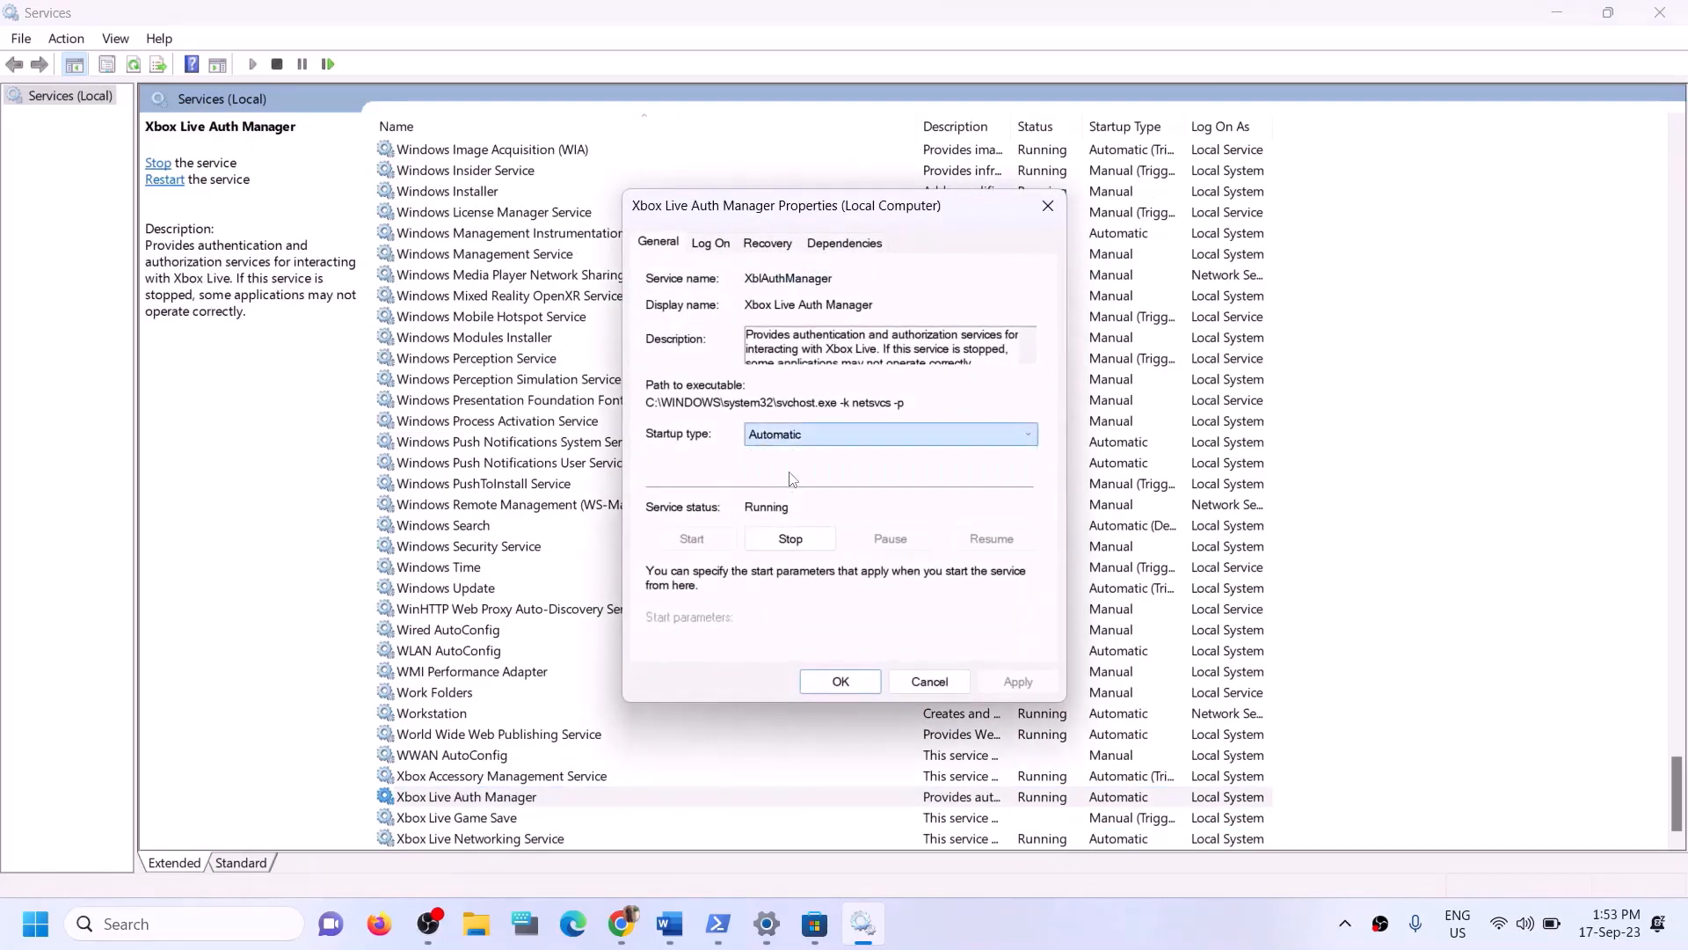
left_click(983, 677)
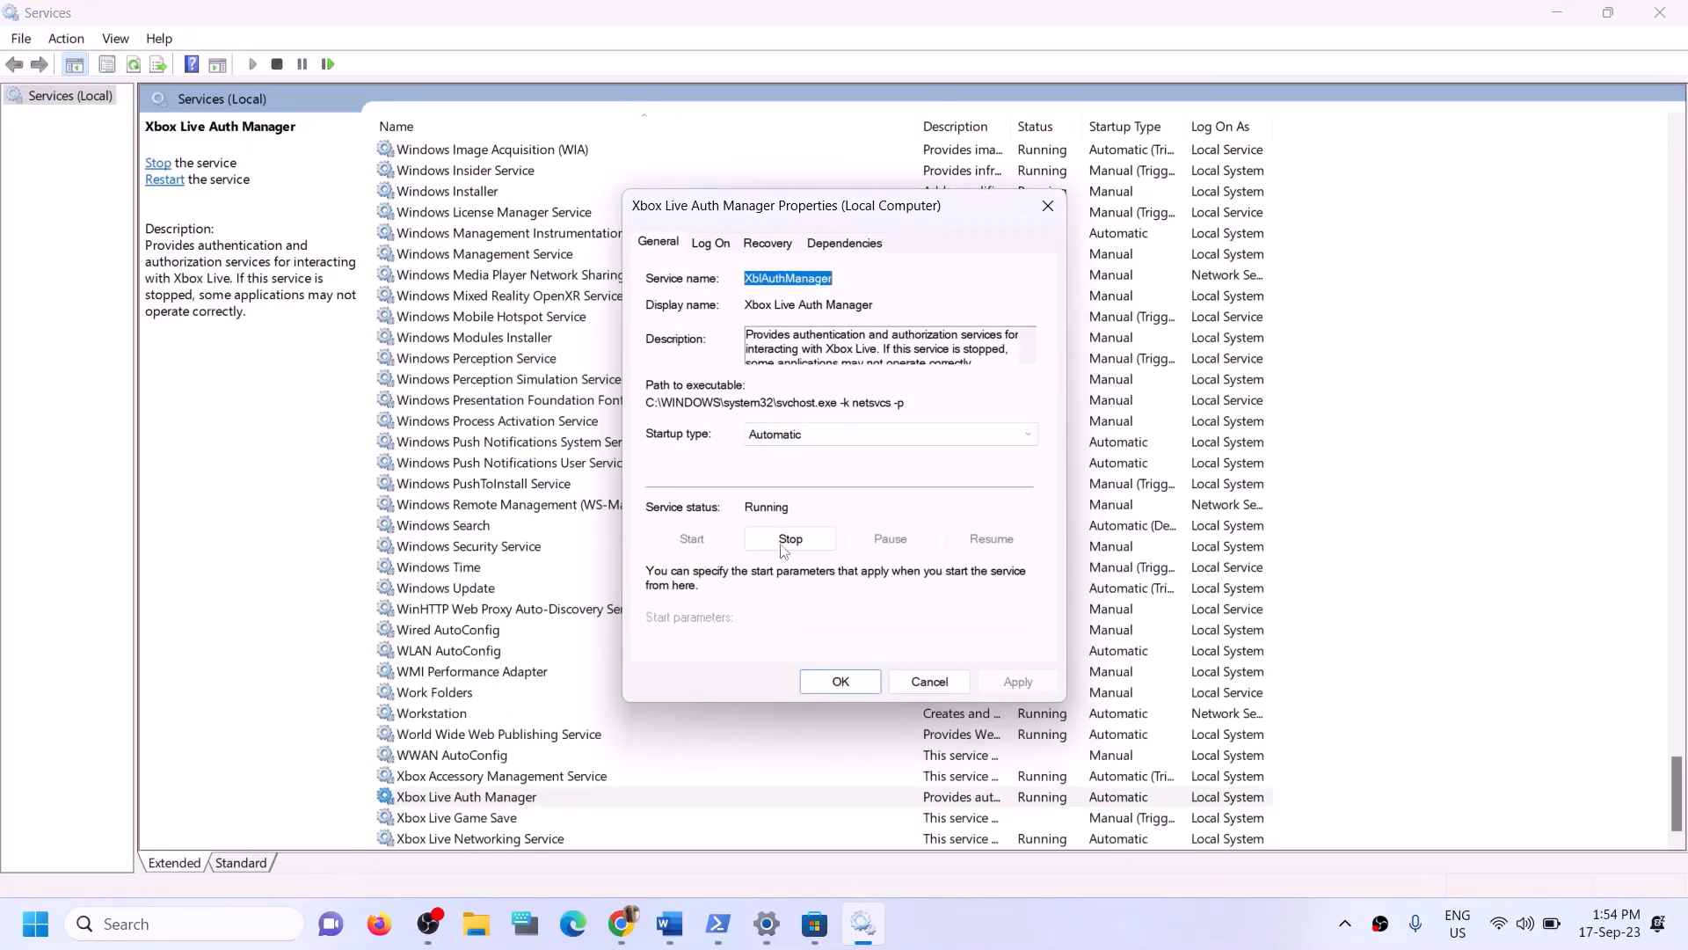
left_click(838, 682)
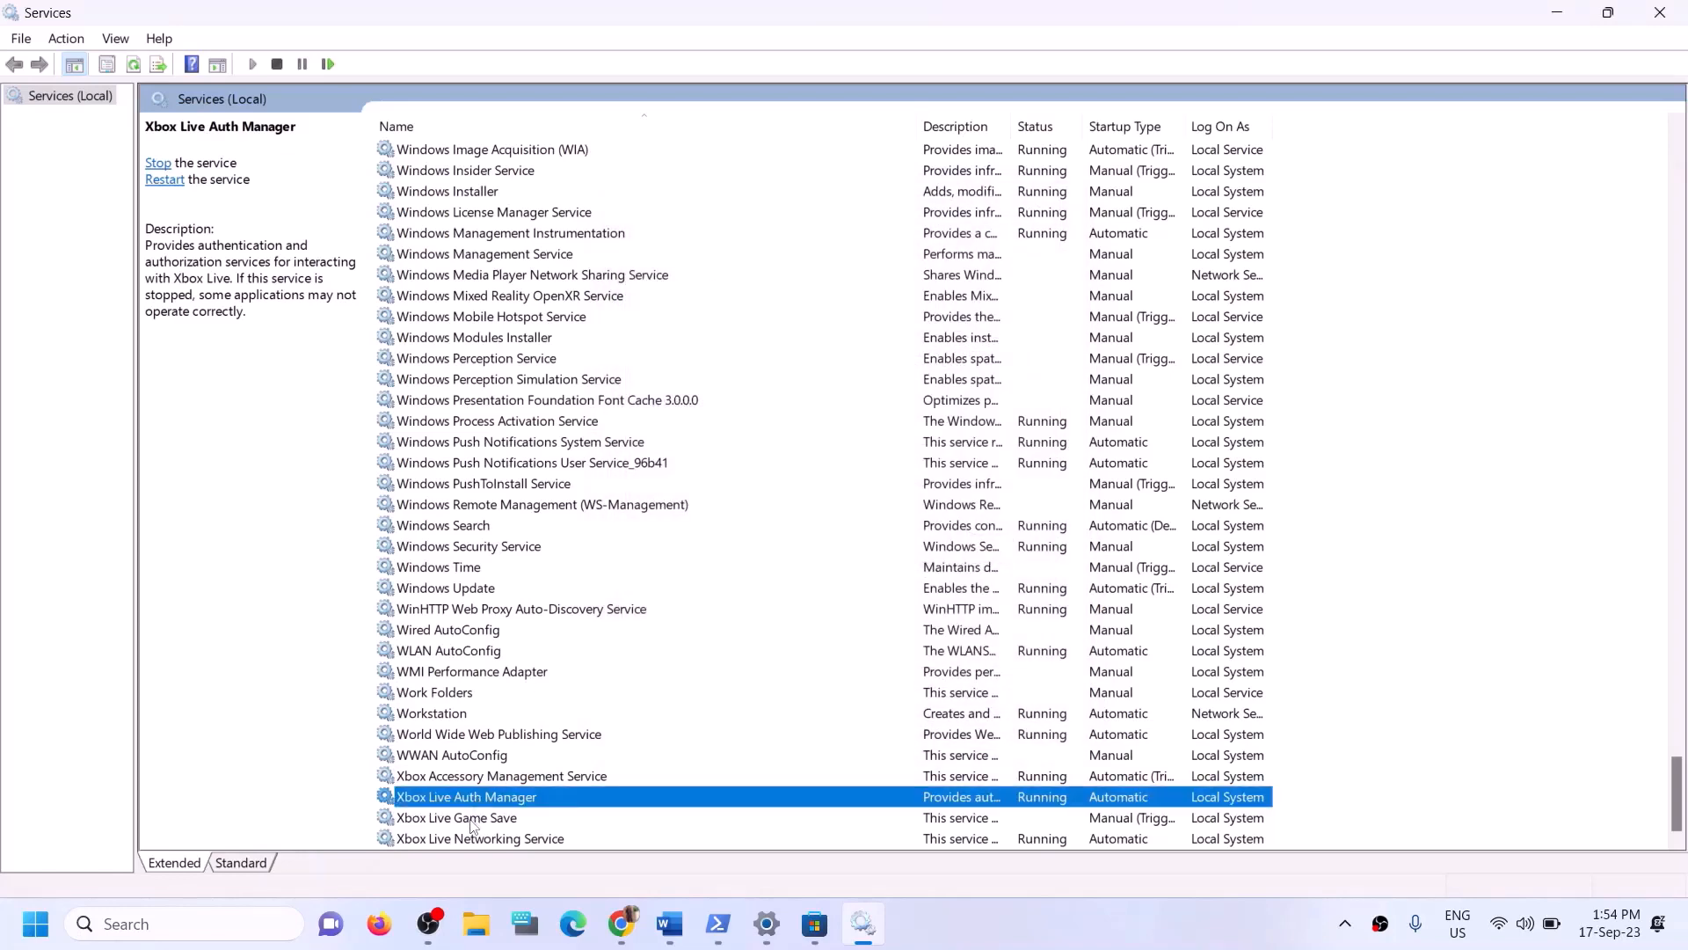
- Set Xbox Live Game Save's startup type to Automatic, apply, and start the service
double_click(477, 818)
left_click(833, 434)
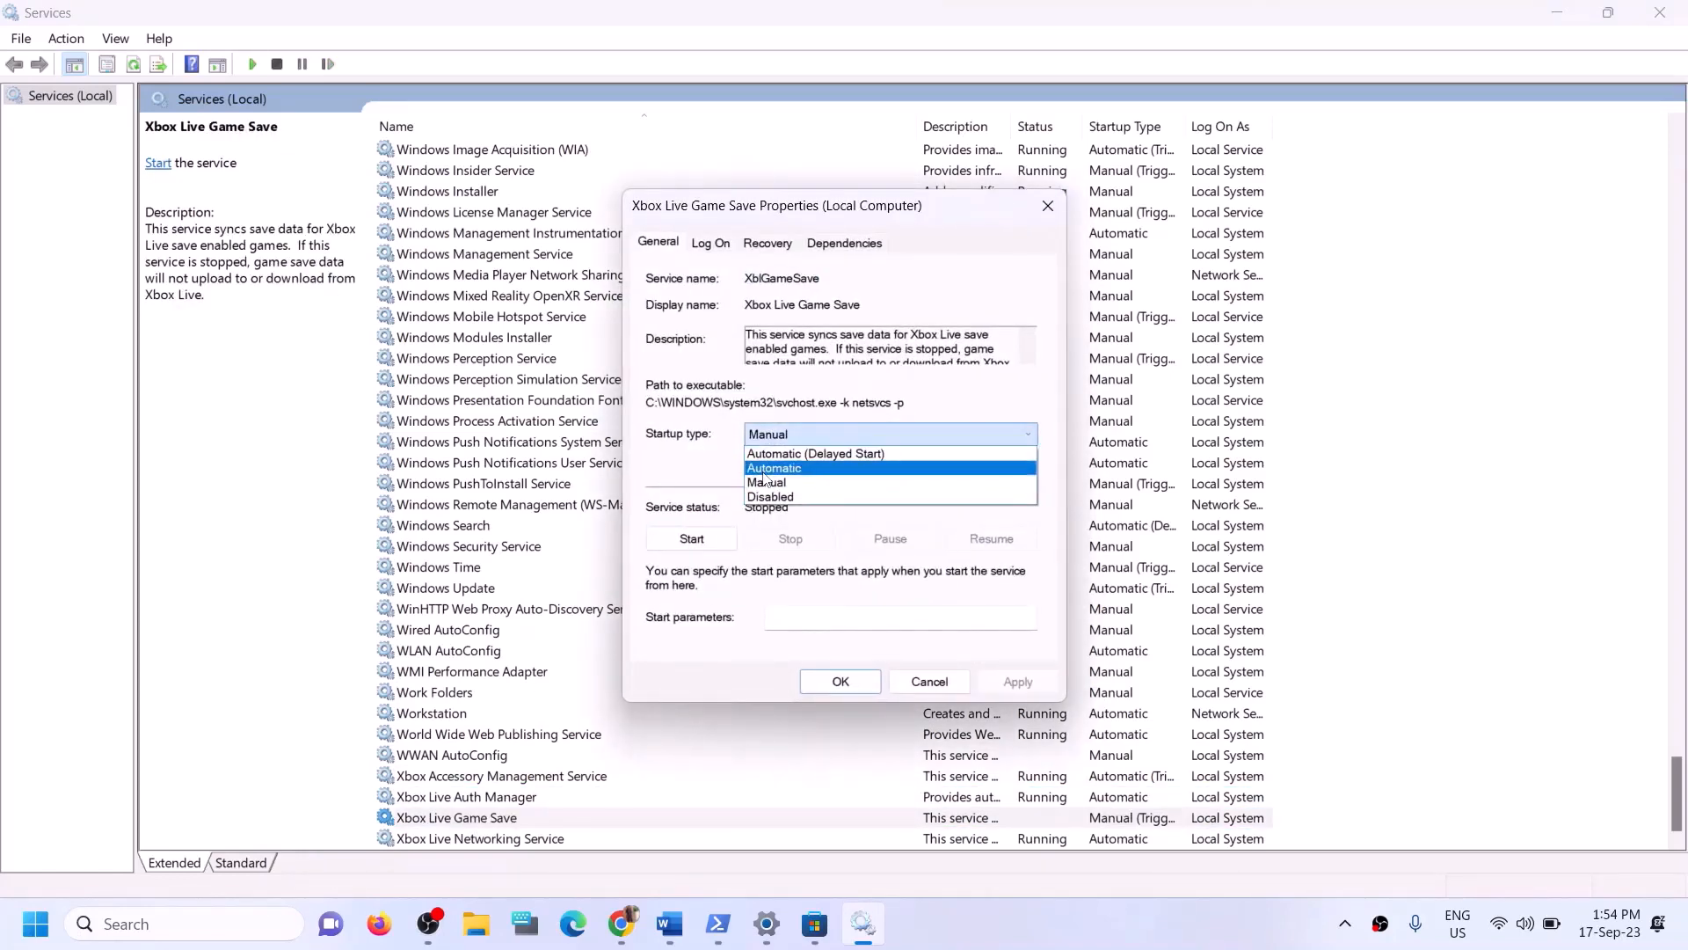
left_click(775, 468)
left_click(1011, 681)
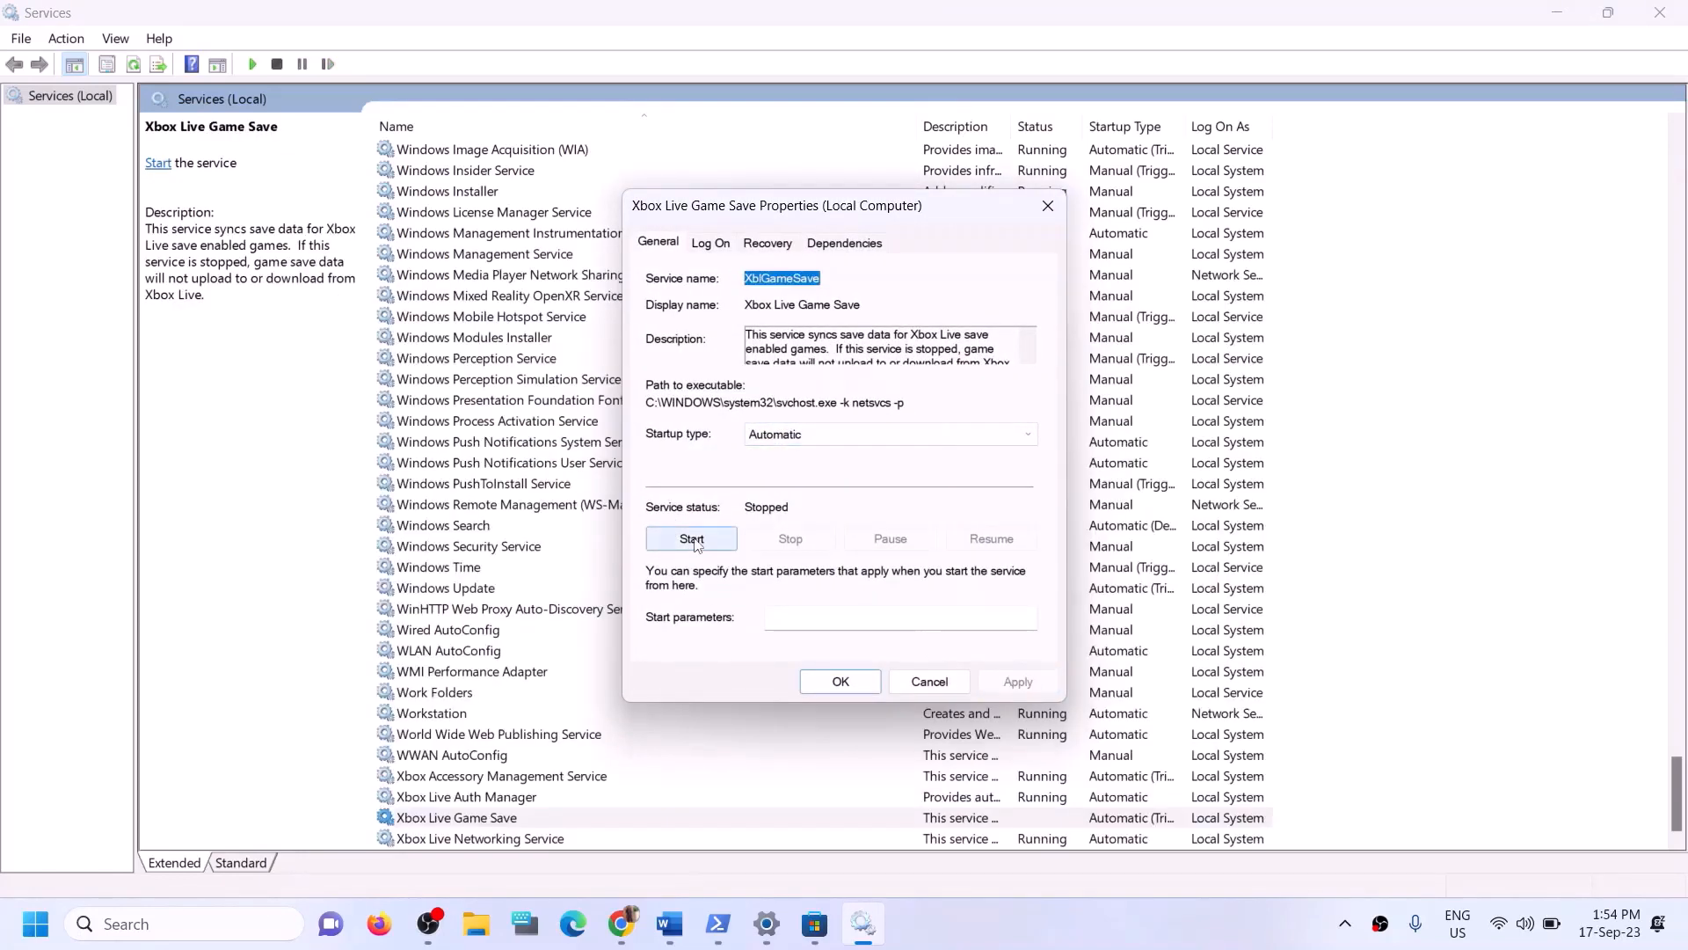
left_click(695, 540)
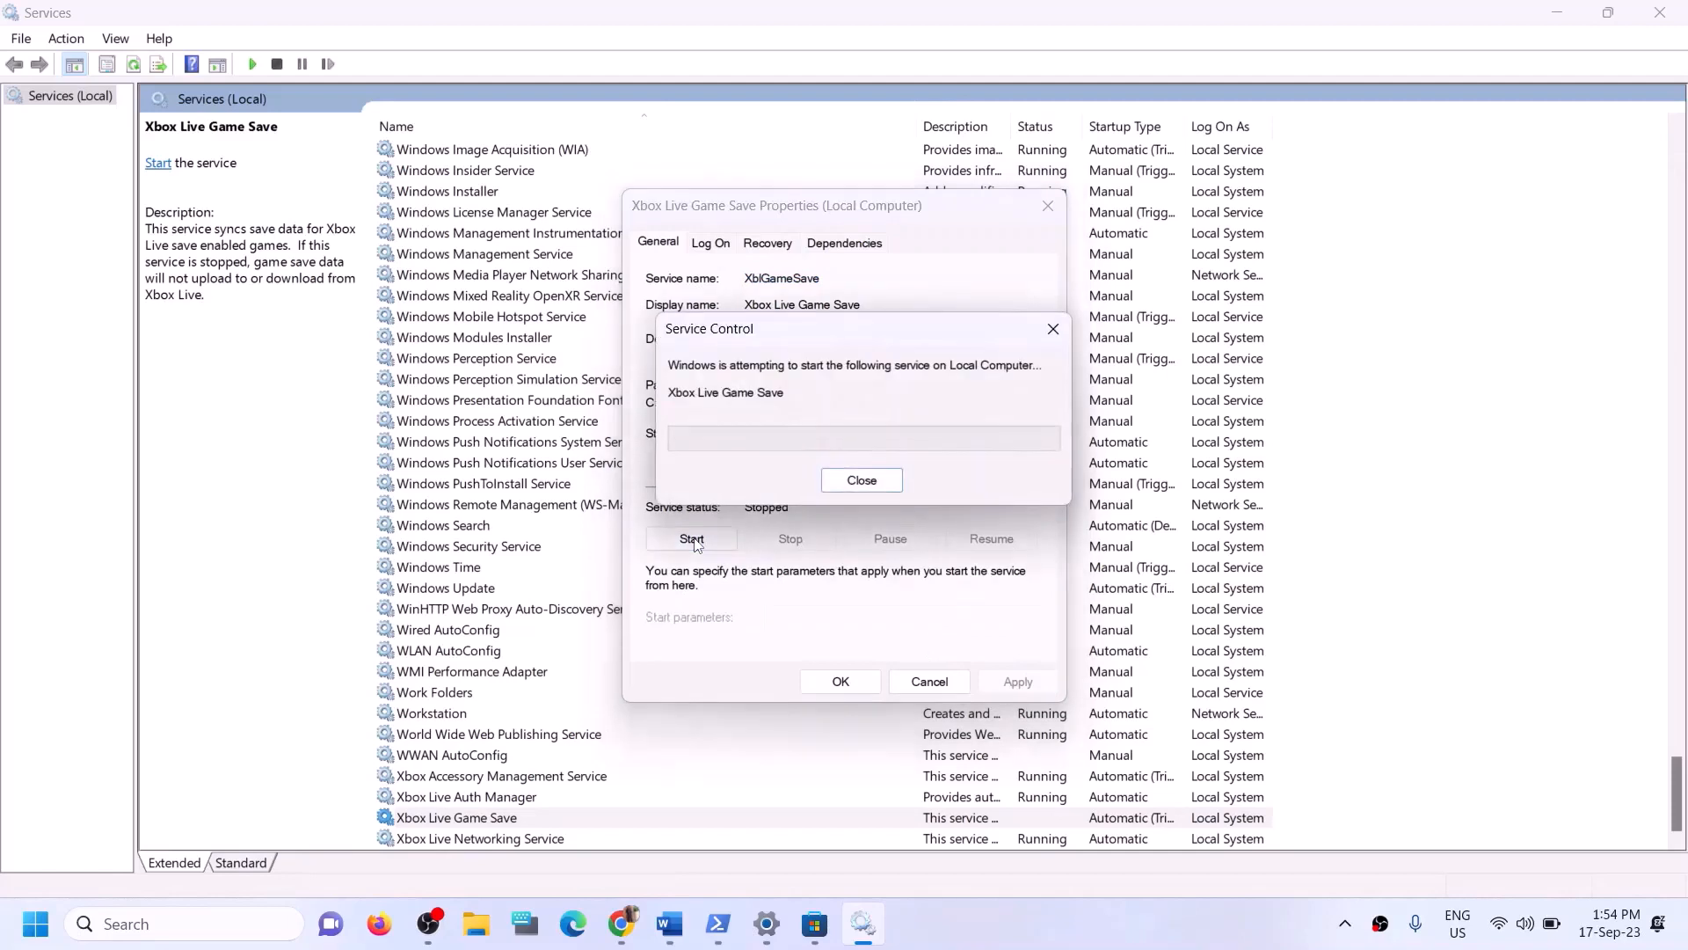
left_click(837, 681)
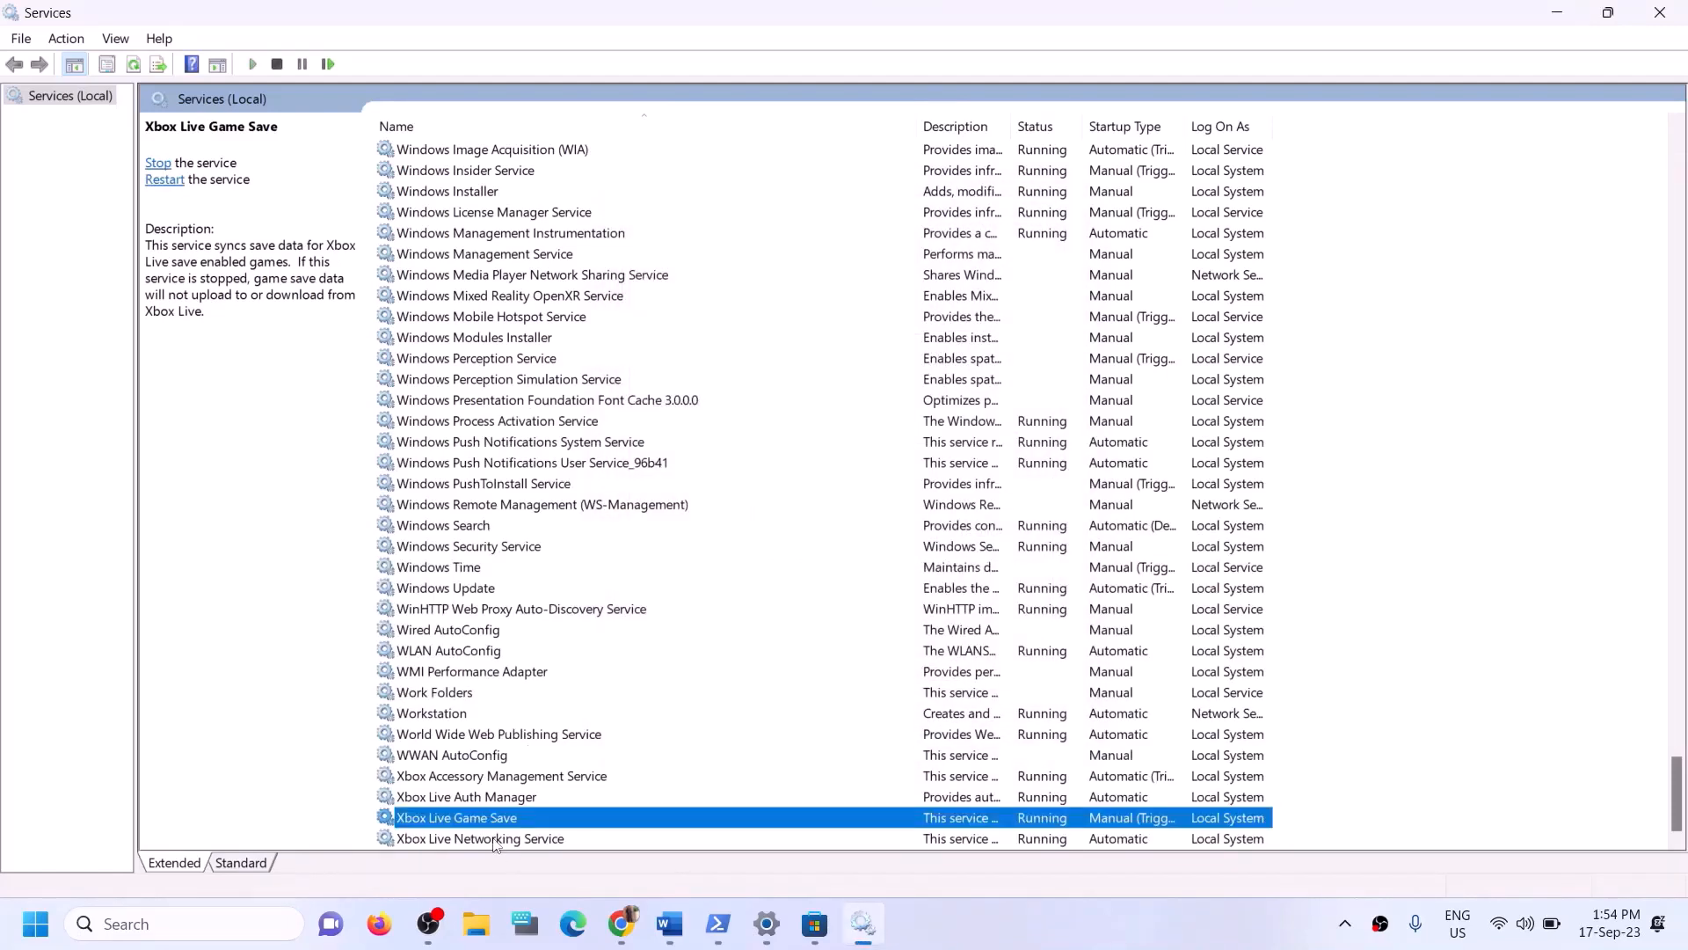
- Set Xbox Live Networking Service's startup type to Automatic and confirm
double_click(514, 840)
left_click(827, 434)
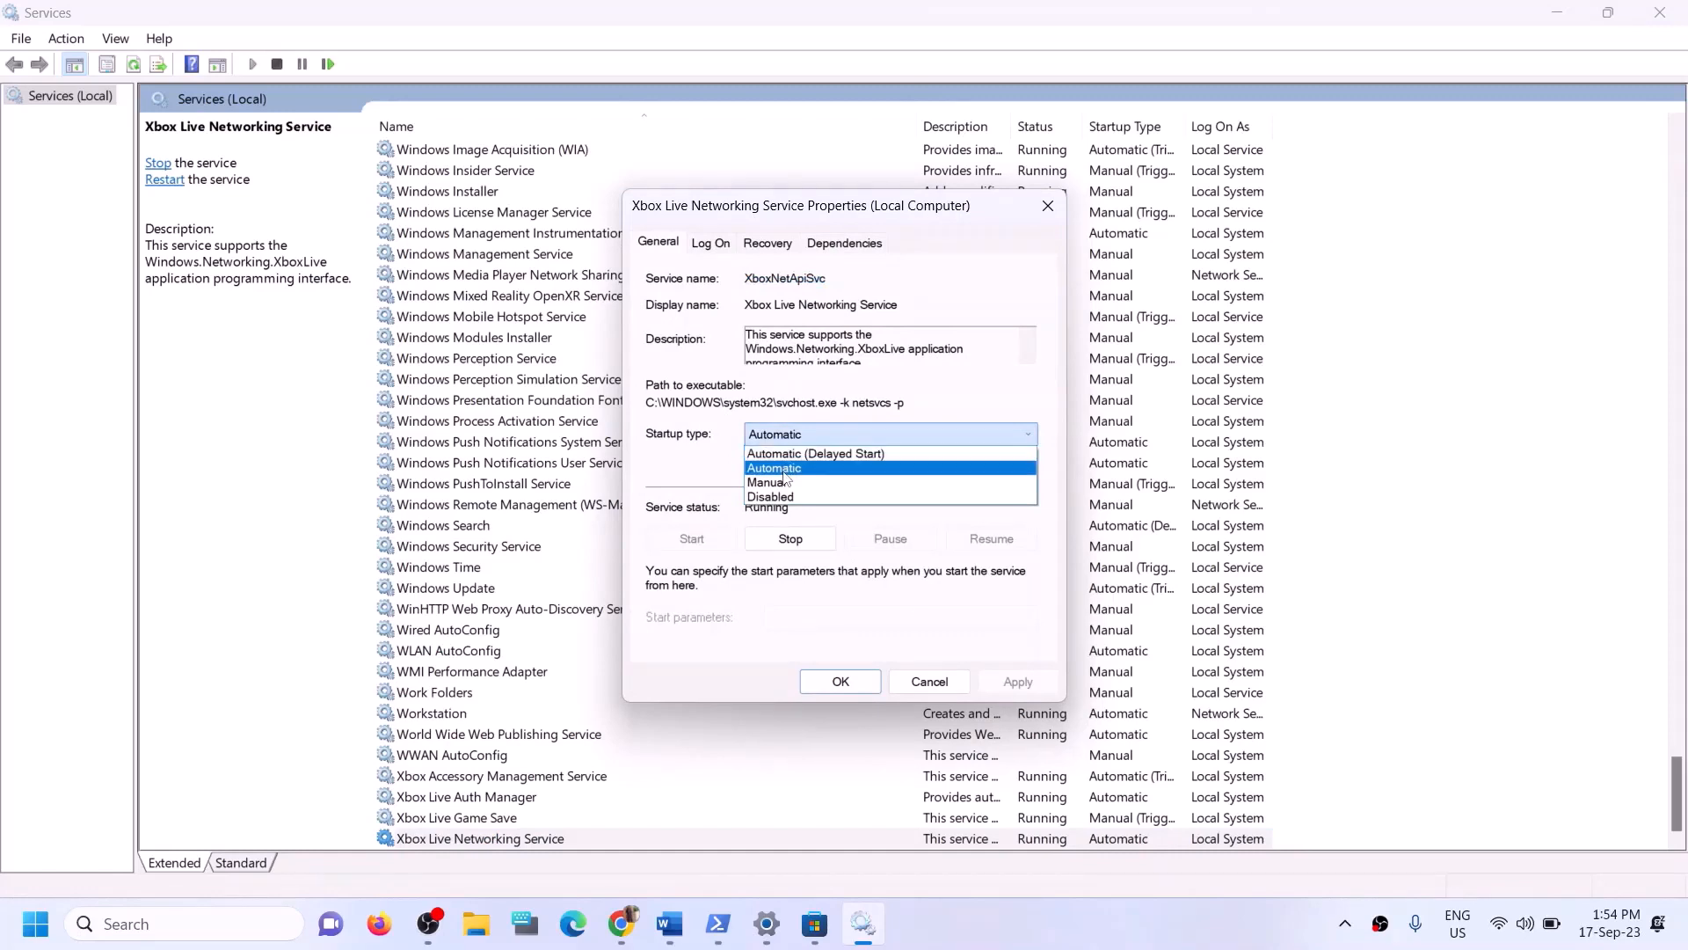
left_click(803, 467)
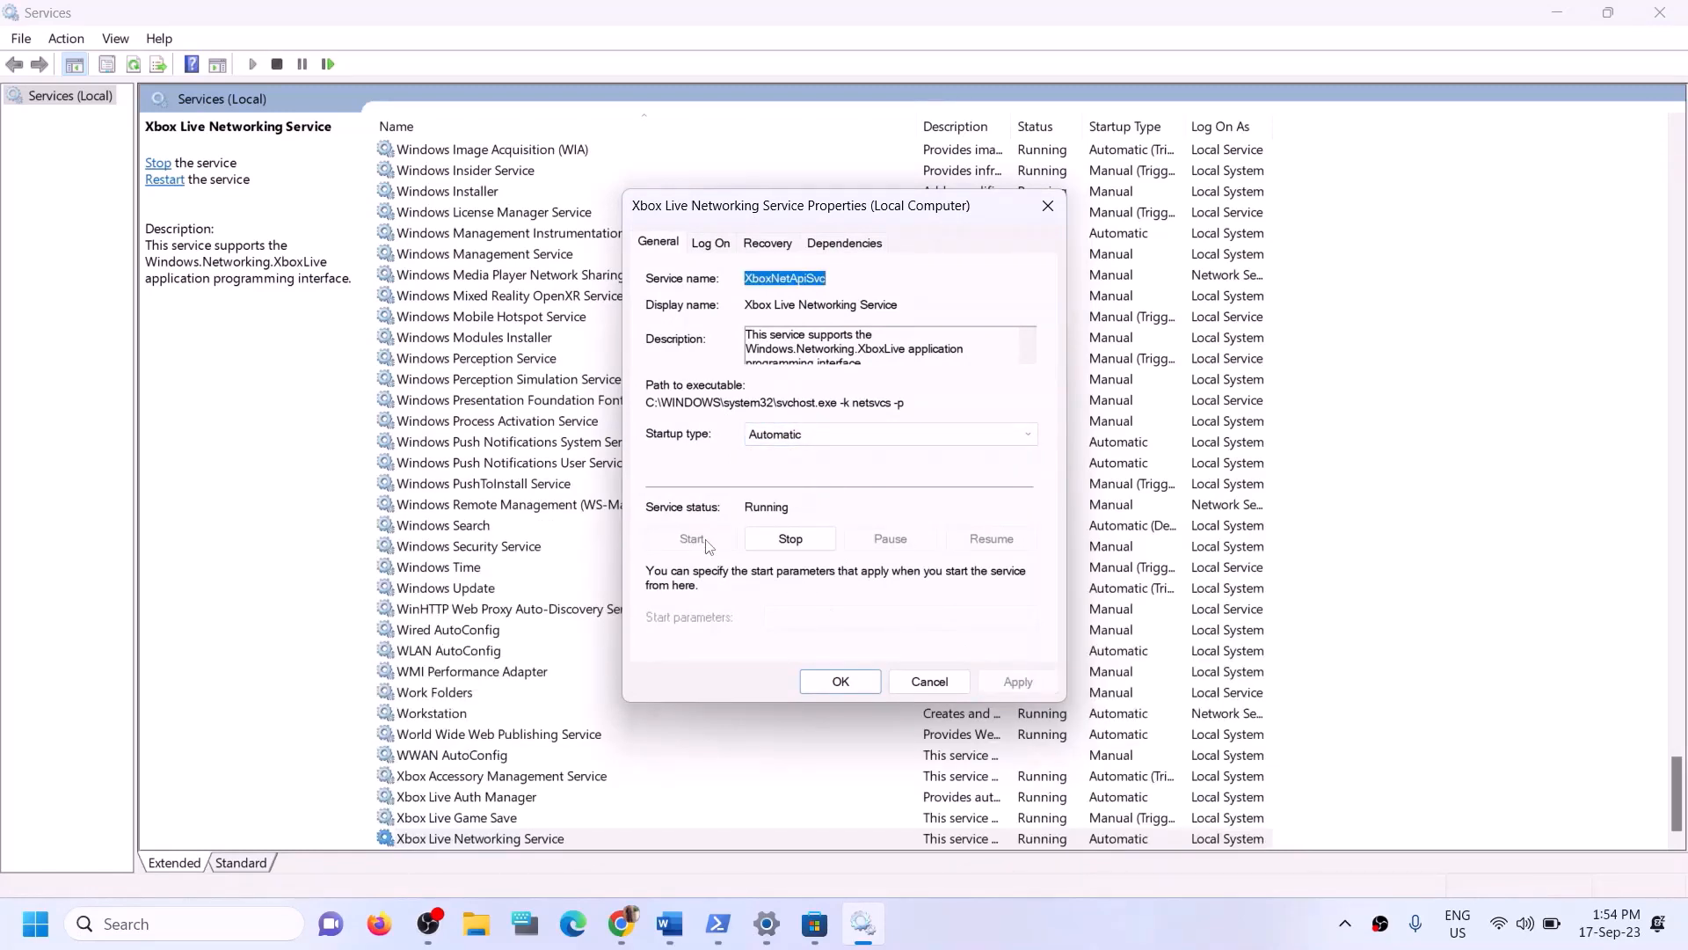
left_click(824, 680)
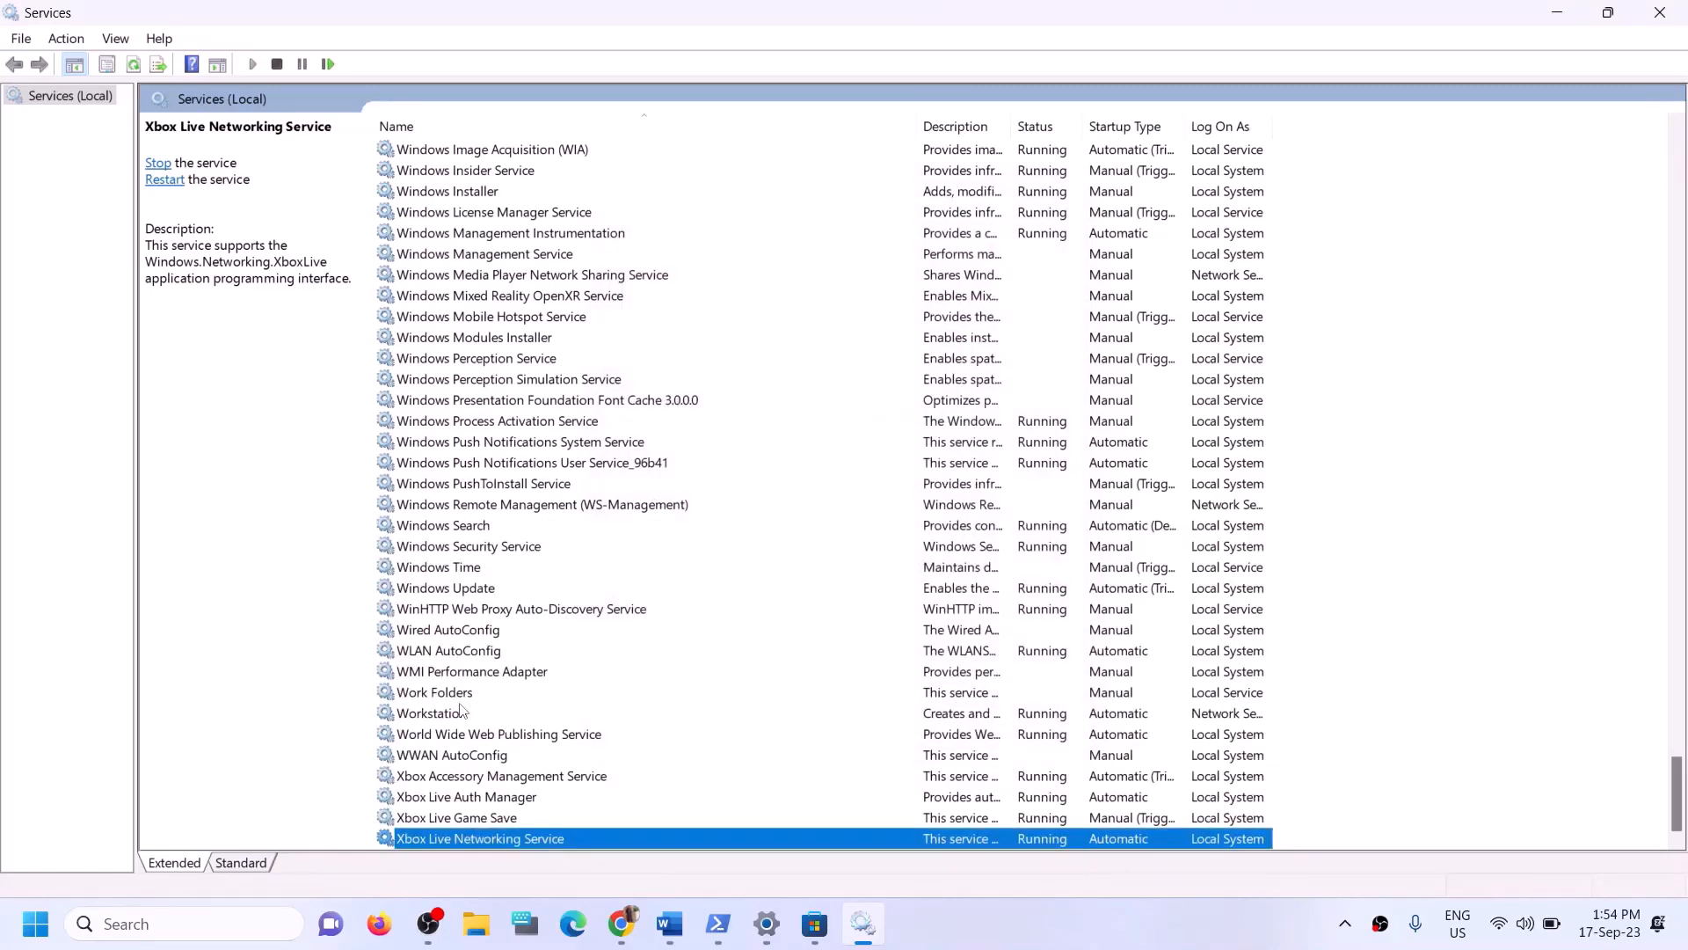
- Set the Windows Update service's startup type to Automatic, apply, and close its properties
left_click(485, 589)
double_click(687, 597)
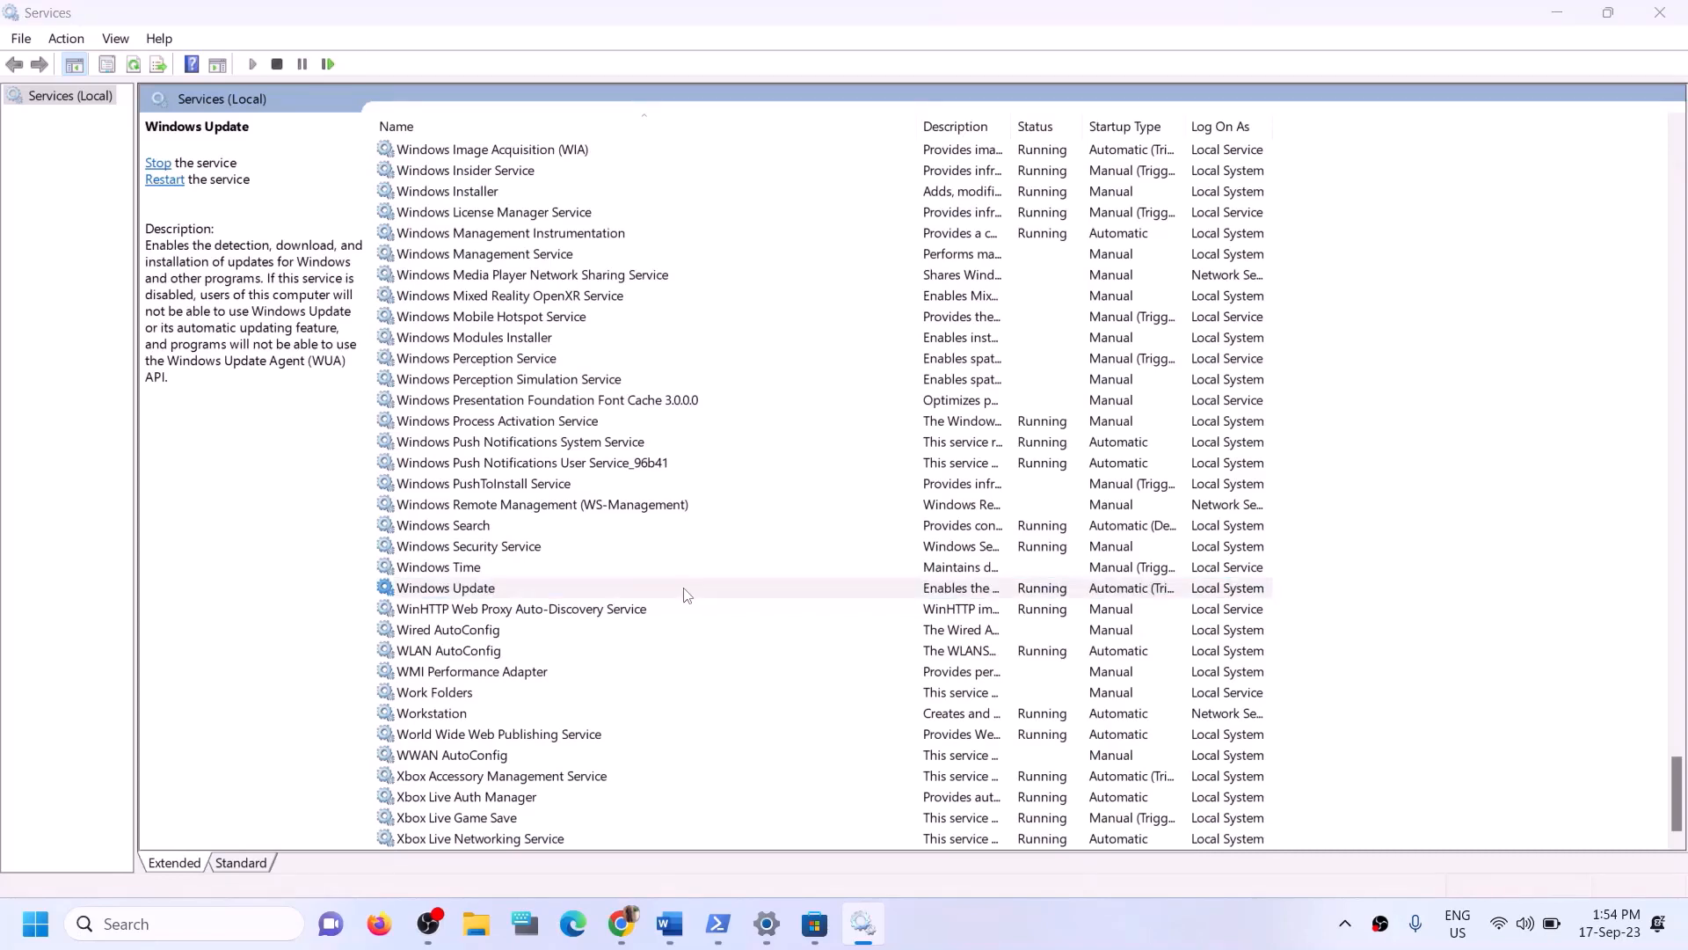
left_click(873, 434)
left_click(812, 469)
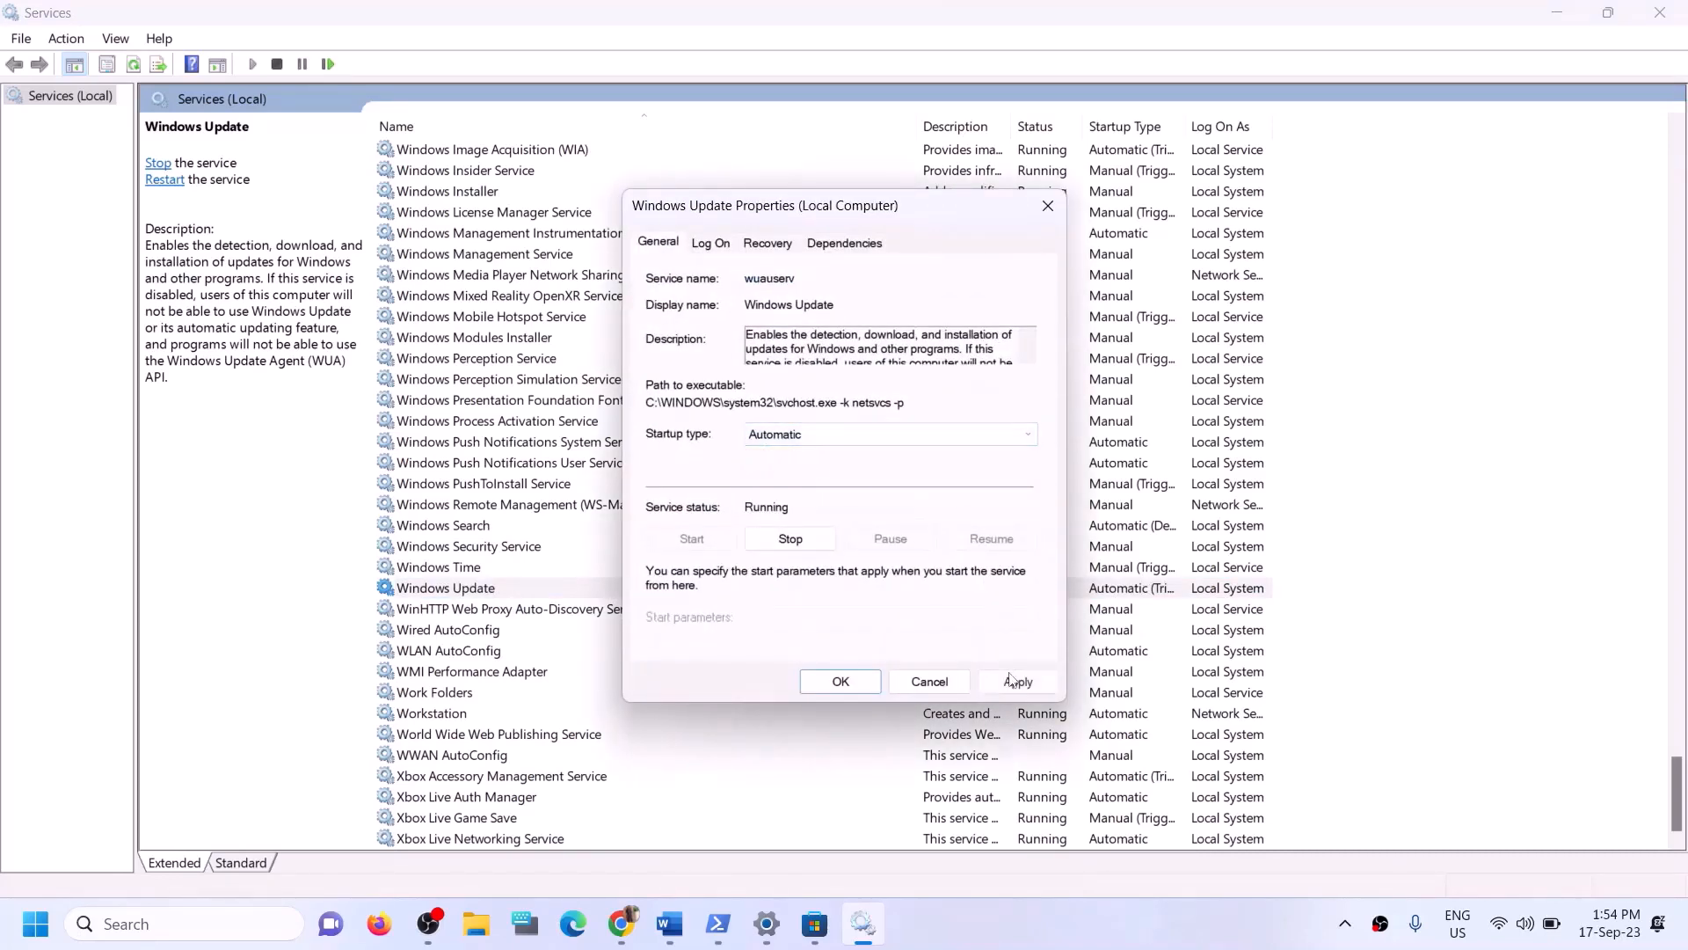
left_click(1018, 682)
left_click(839, 683)
- Jump to services starting with G and stop both Gaming Services entries
left_click(572, 466)
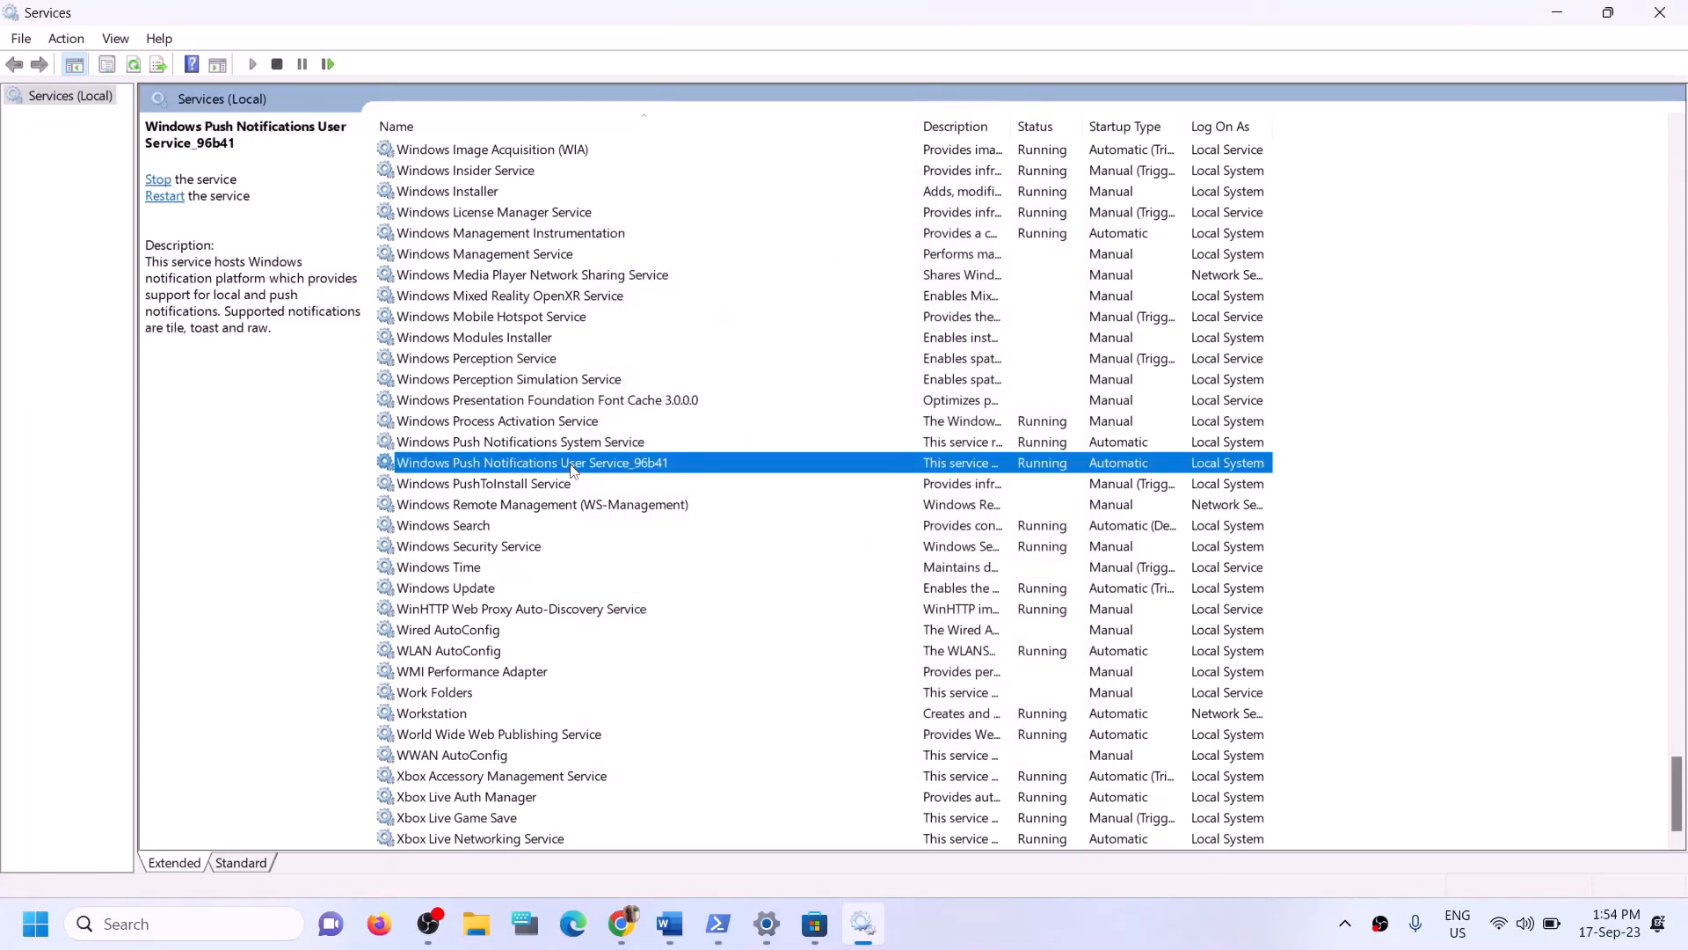
key("g")
scroll(936, 356, "up", 3)
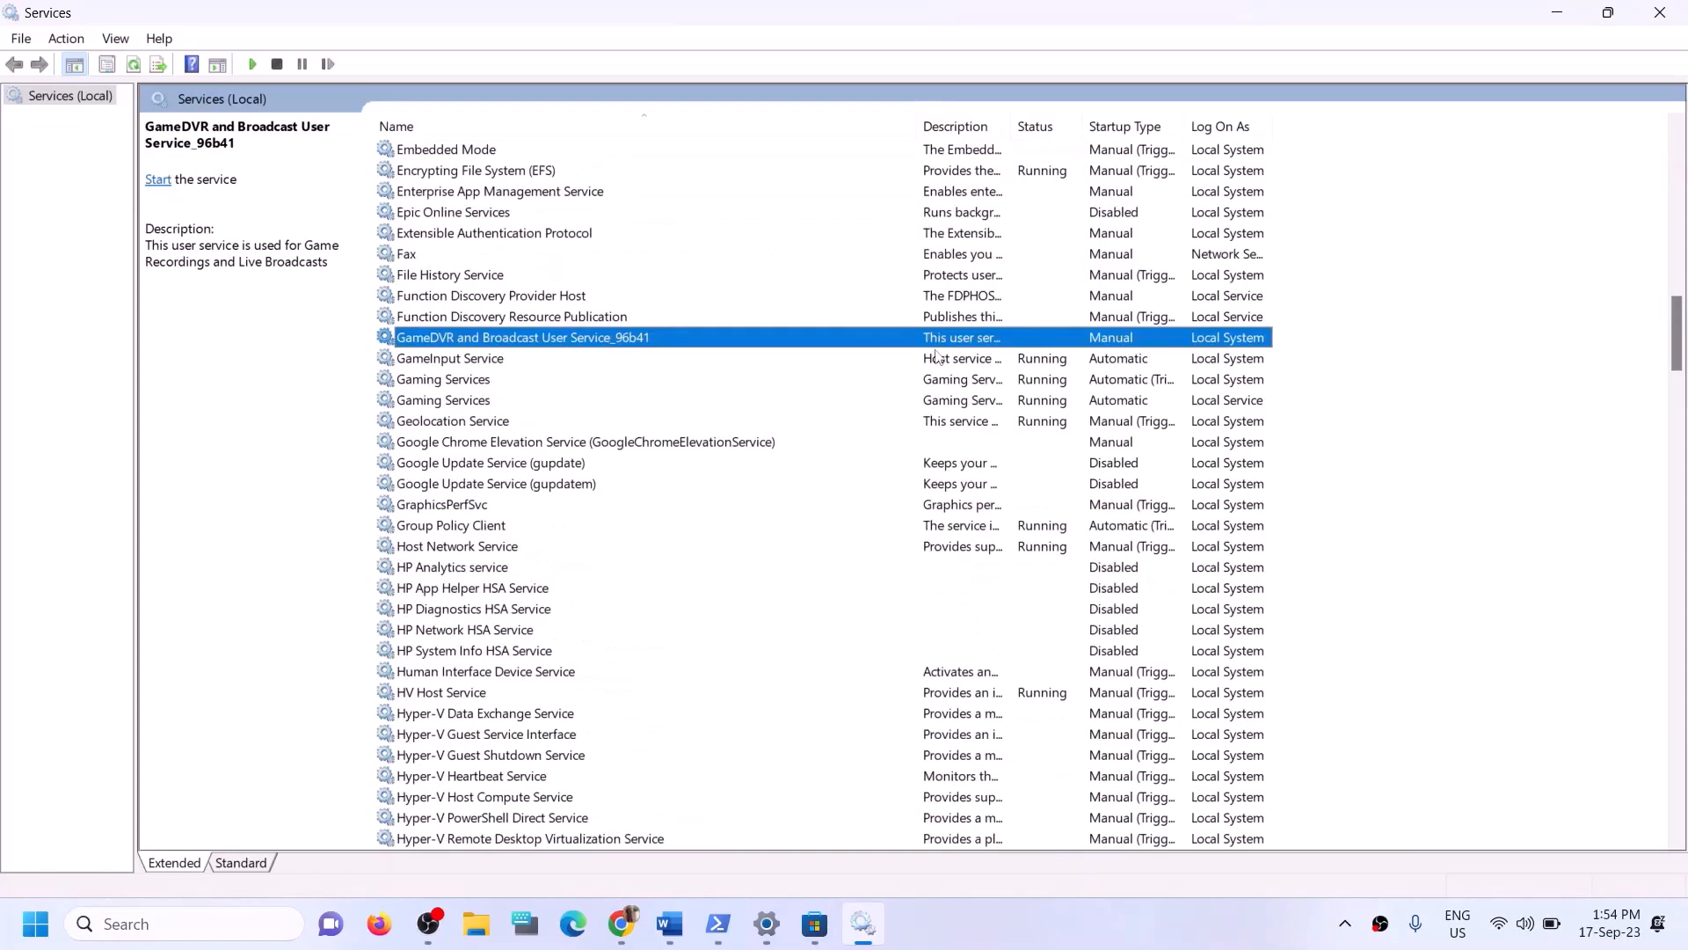
left_click(1020, 385)
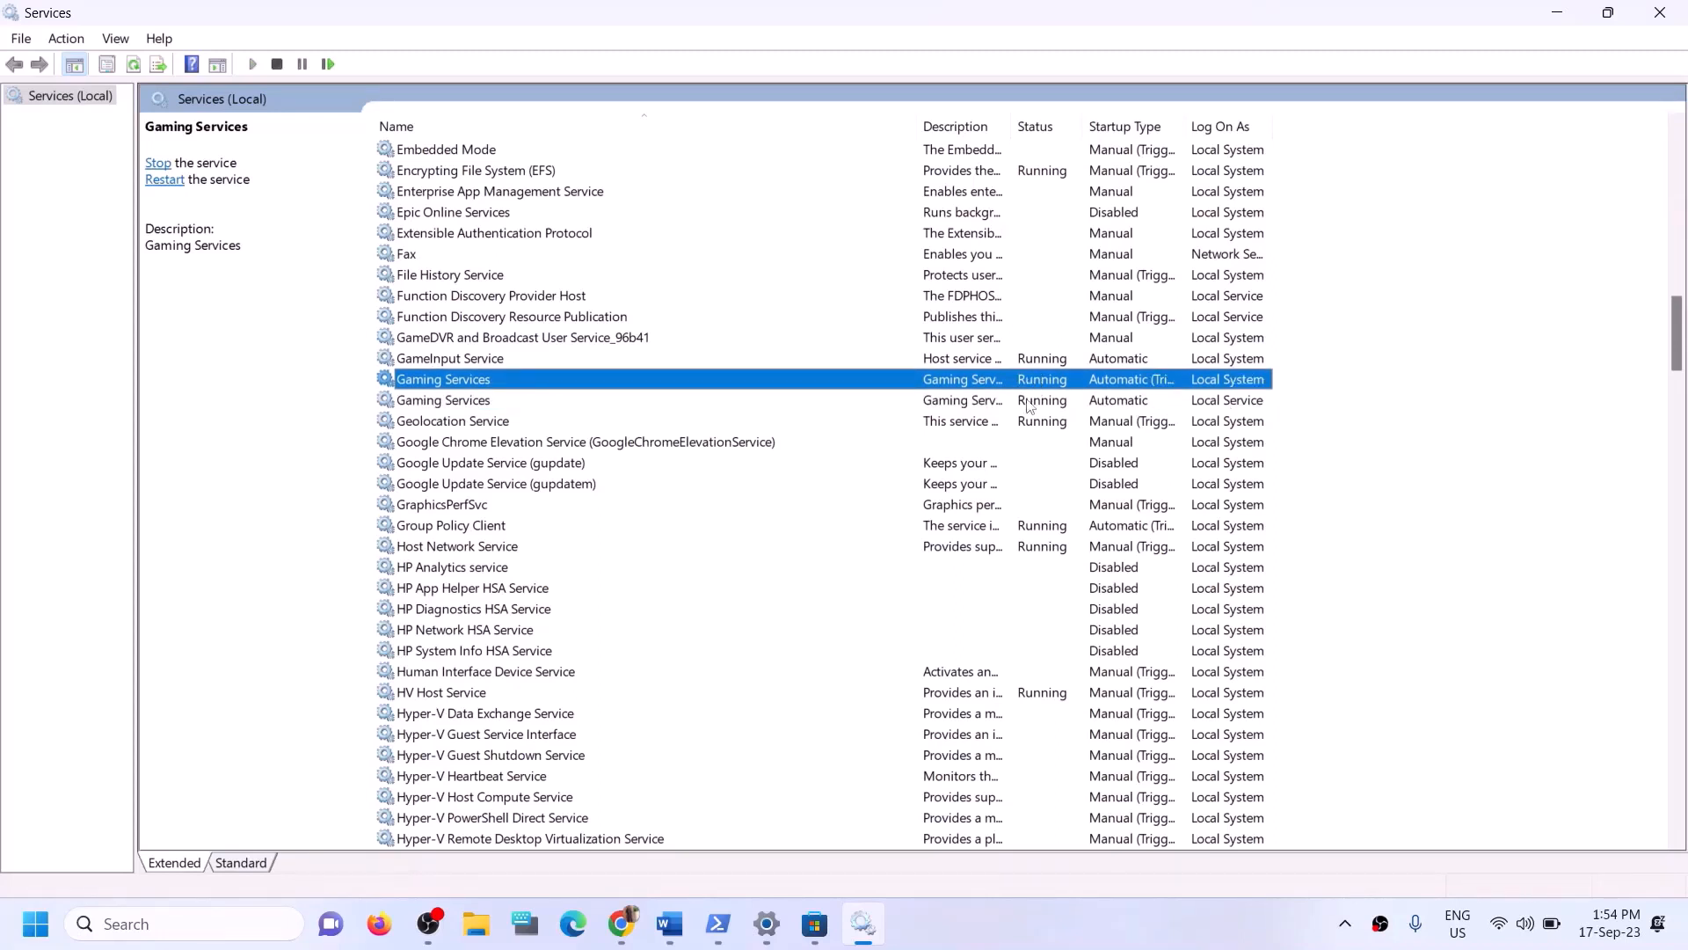
left_click(1027, 401)
right_click(1031, 381)
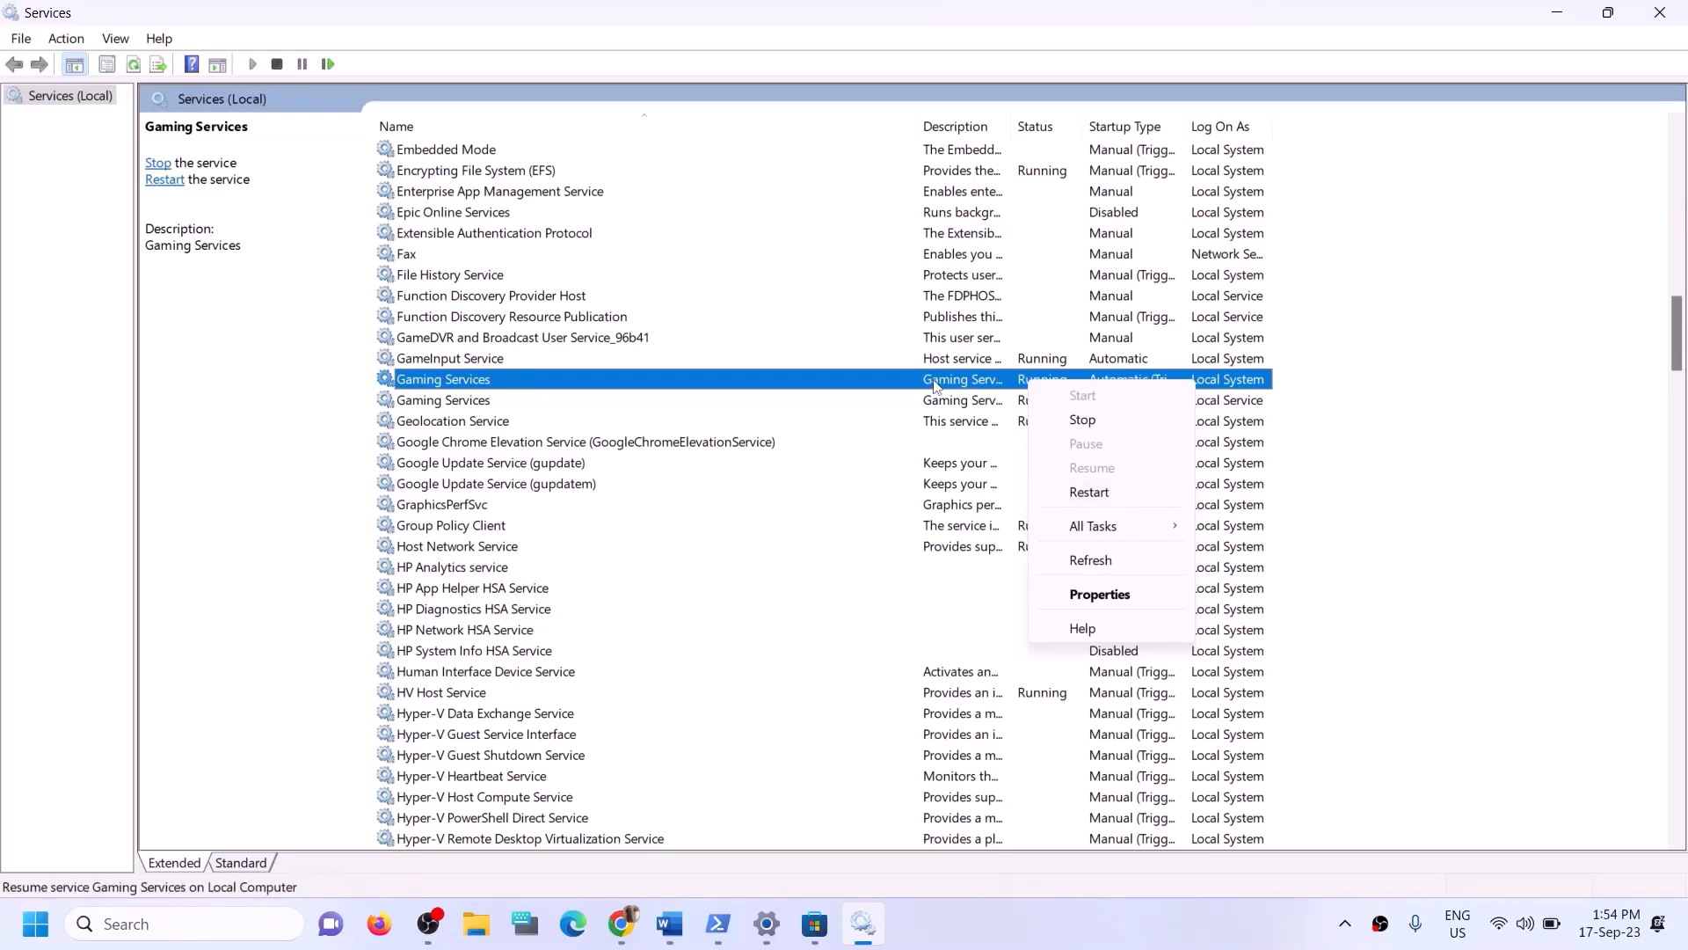
left_click(1049, 385)
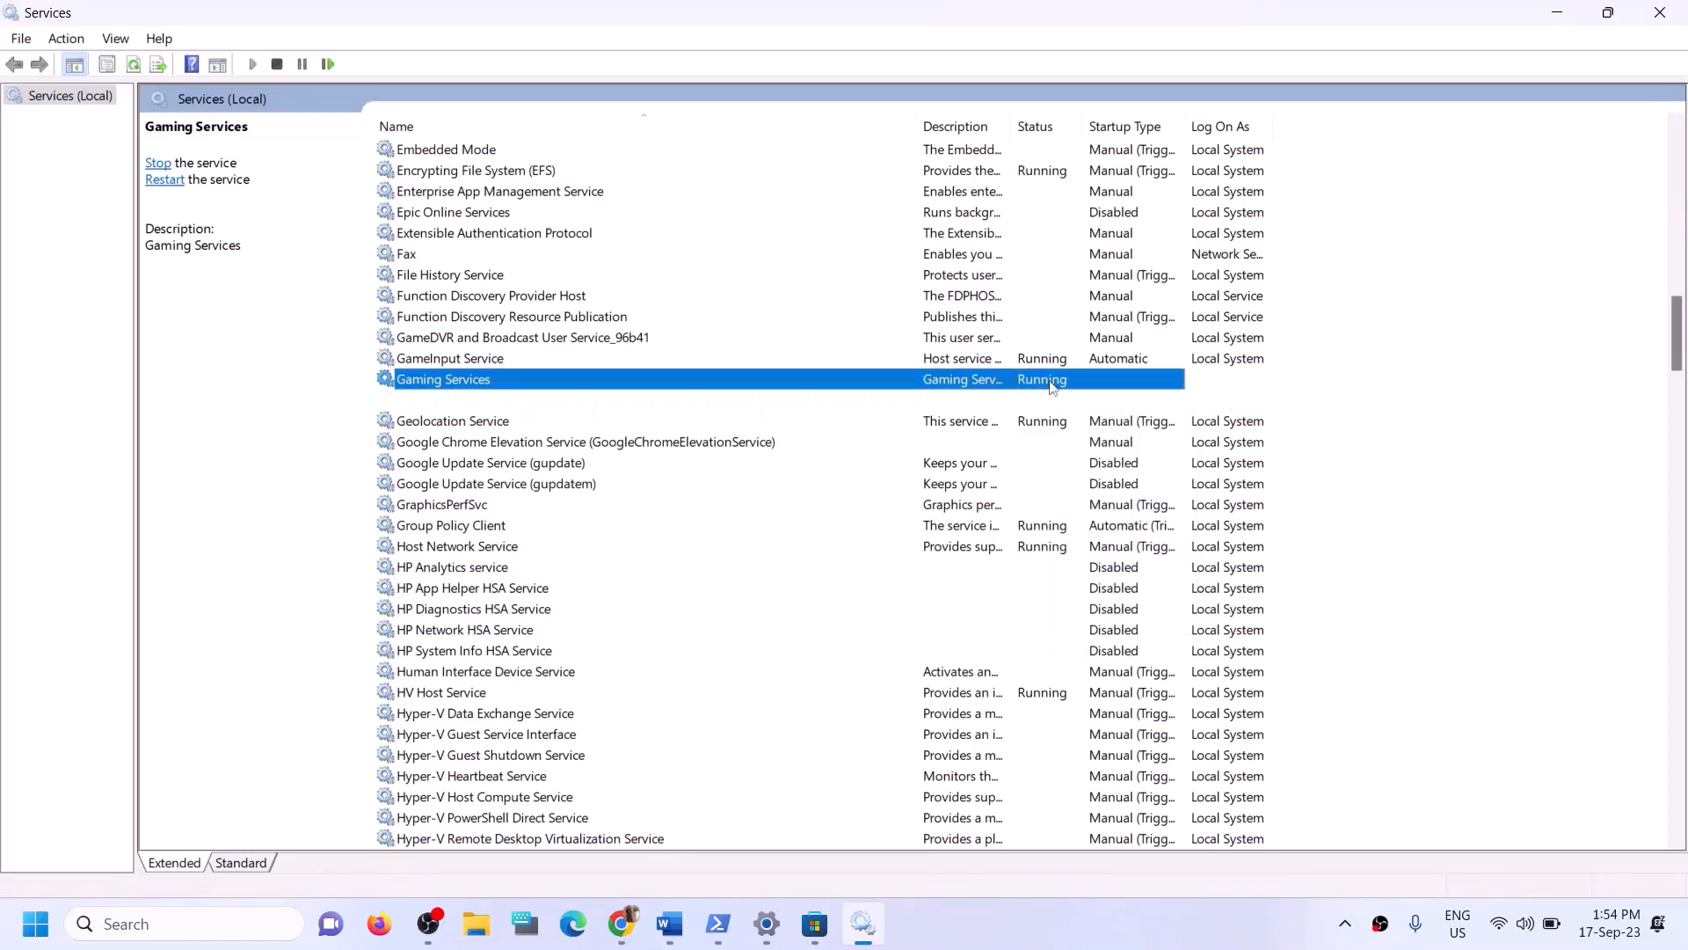
right_click(1038, 380)
left_click(1085, 422)
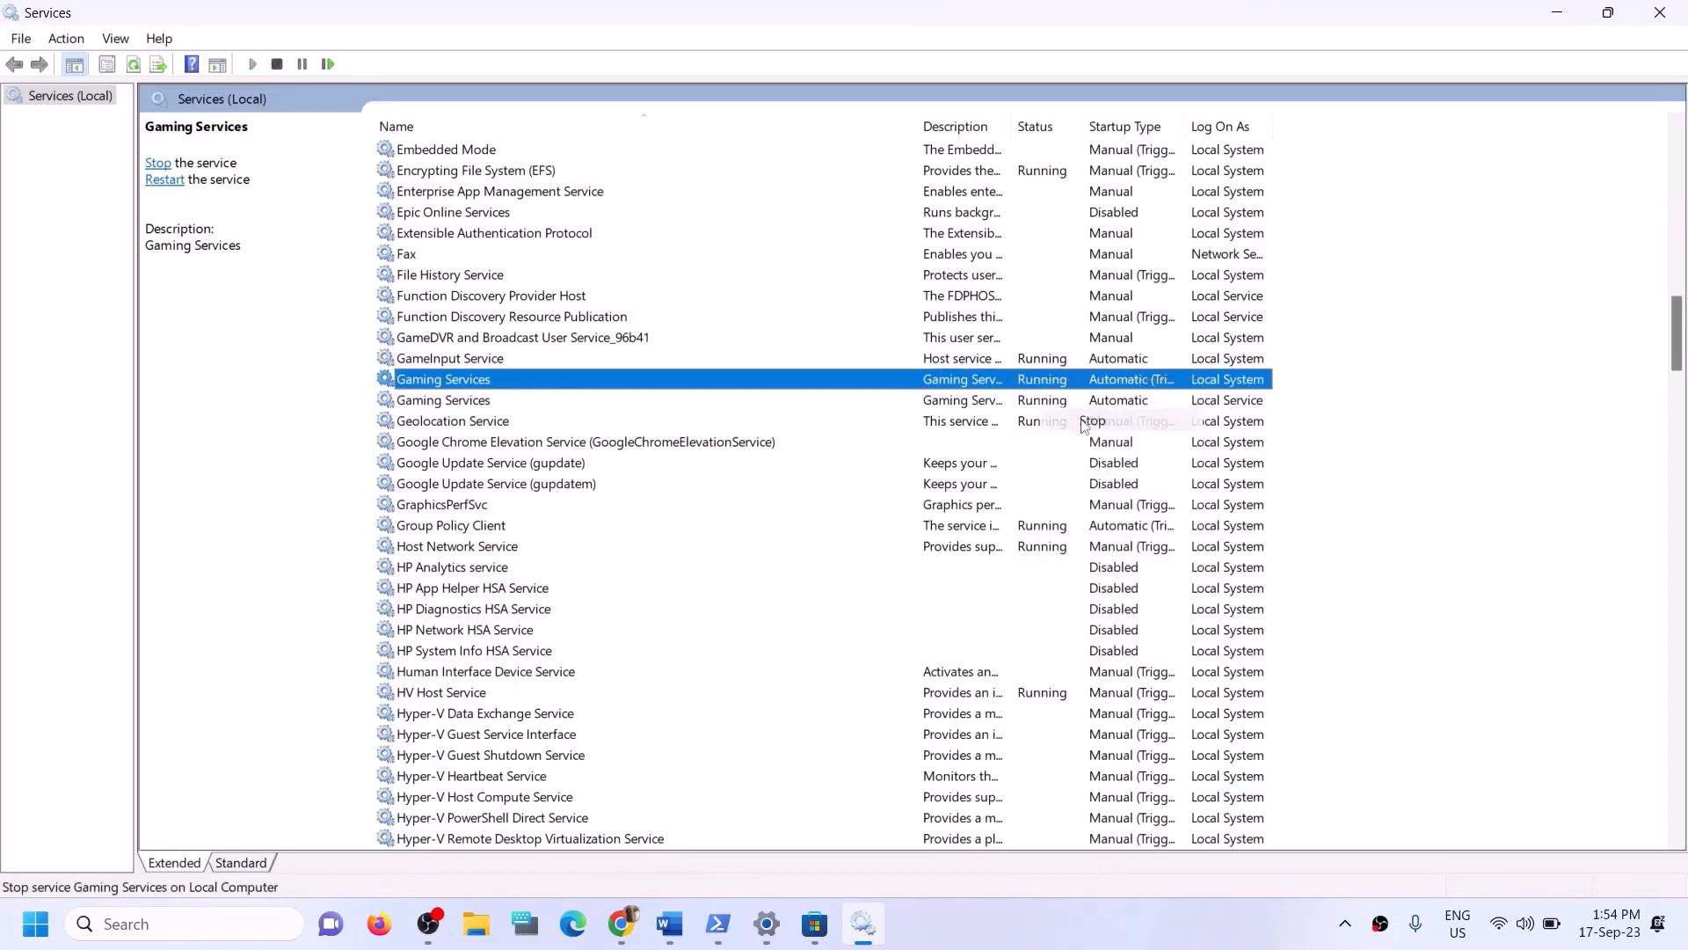
left_click(982, 403)
right_click(984, 408)
left_click(1062, 439)
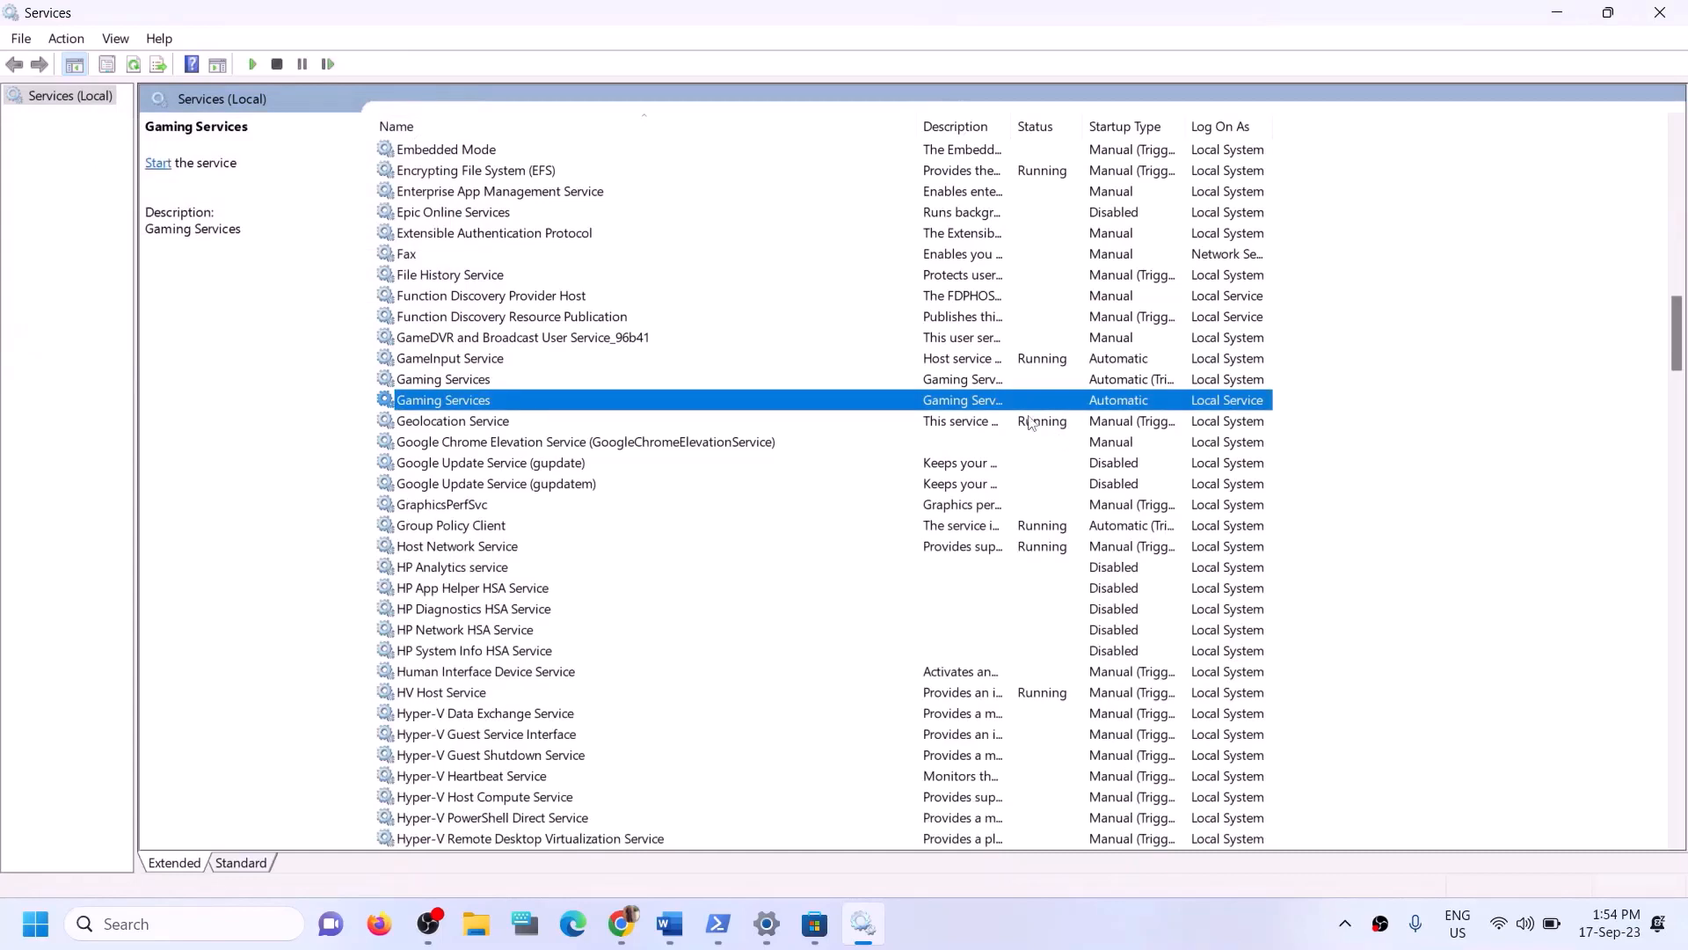
- Start both Gaming Services entries again
left_click(926, 387)
right_click(962, 388)
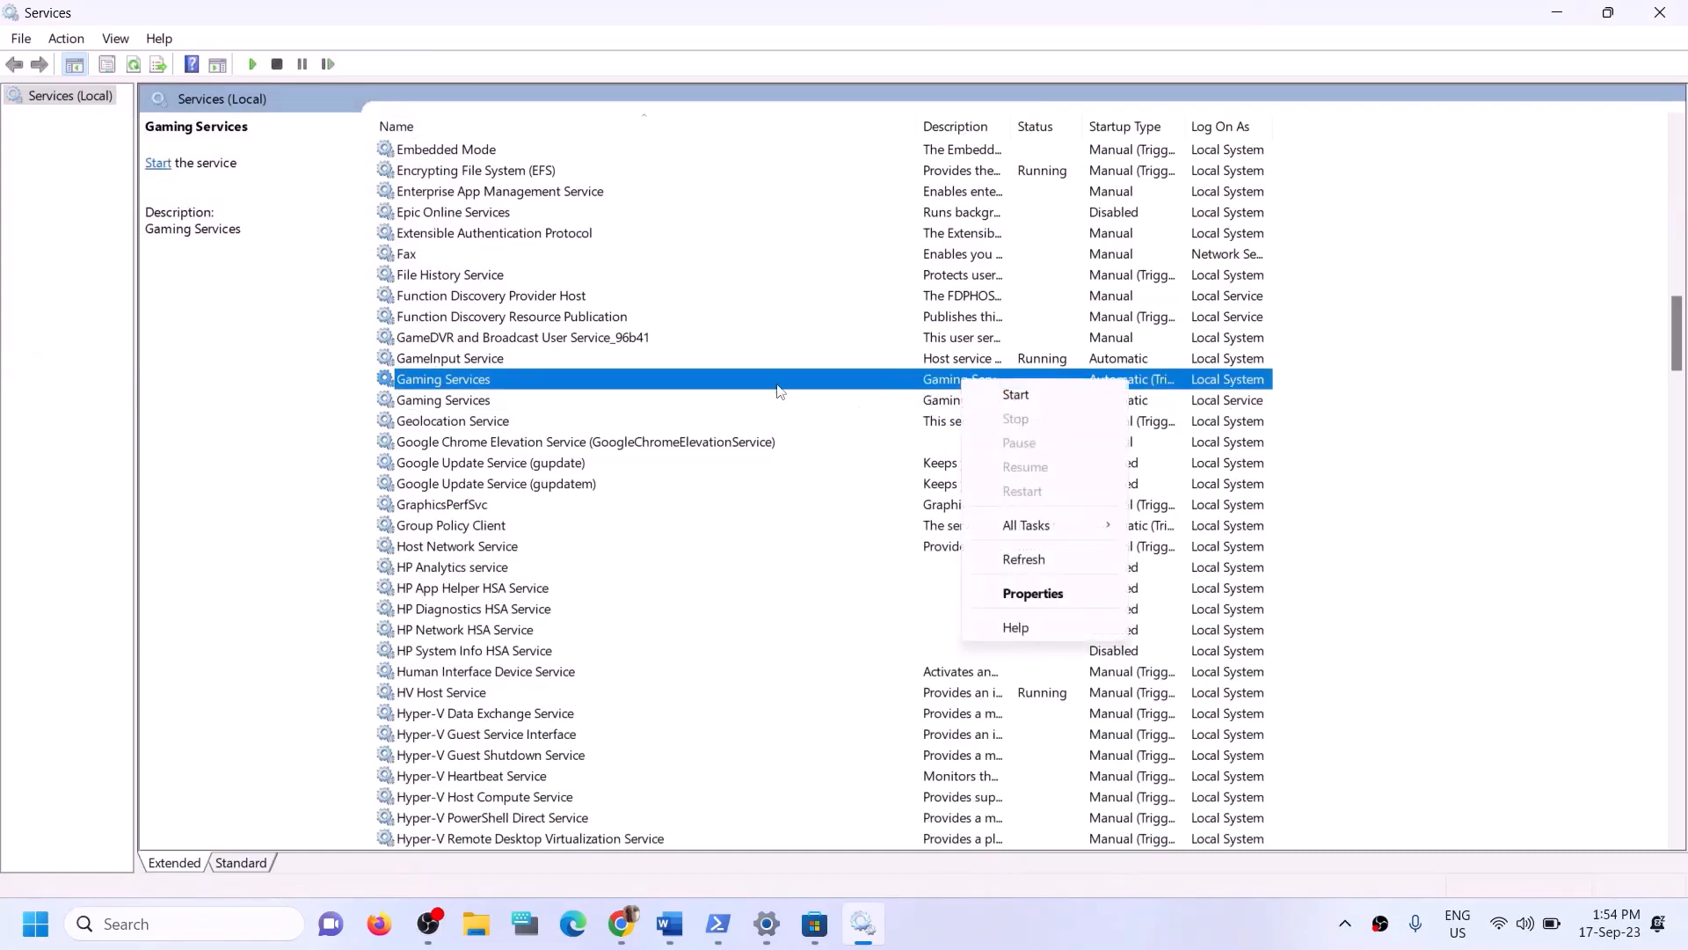
left_click(475, 397)
left_click(472, 386)
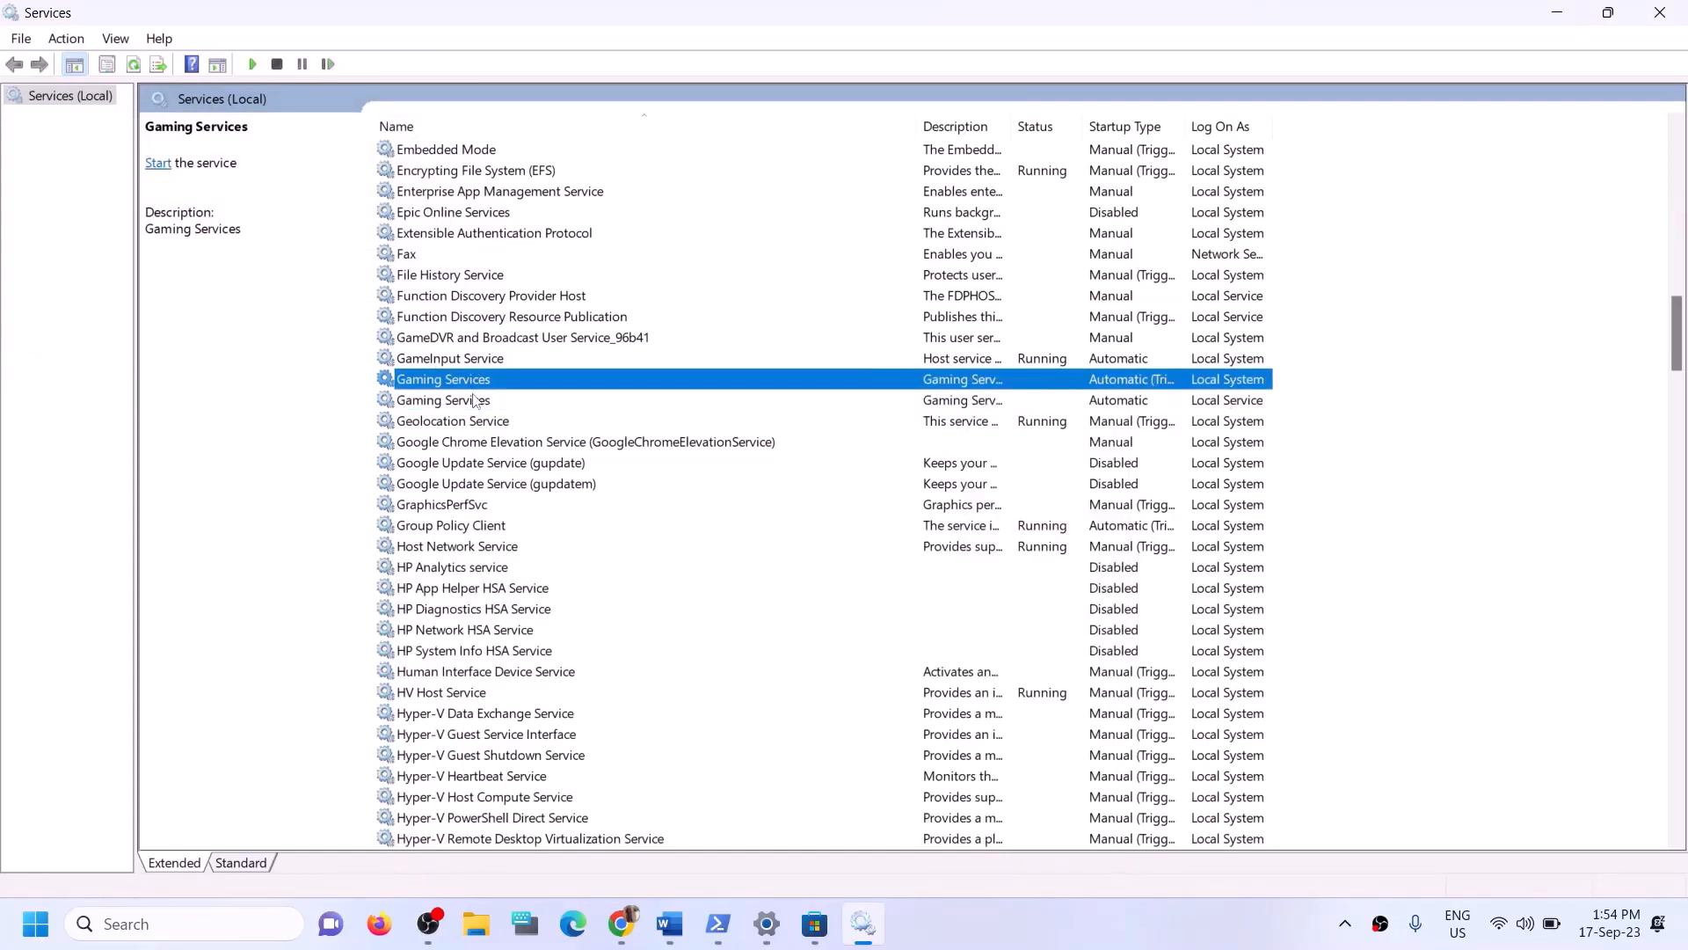
left_click(472, 400)
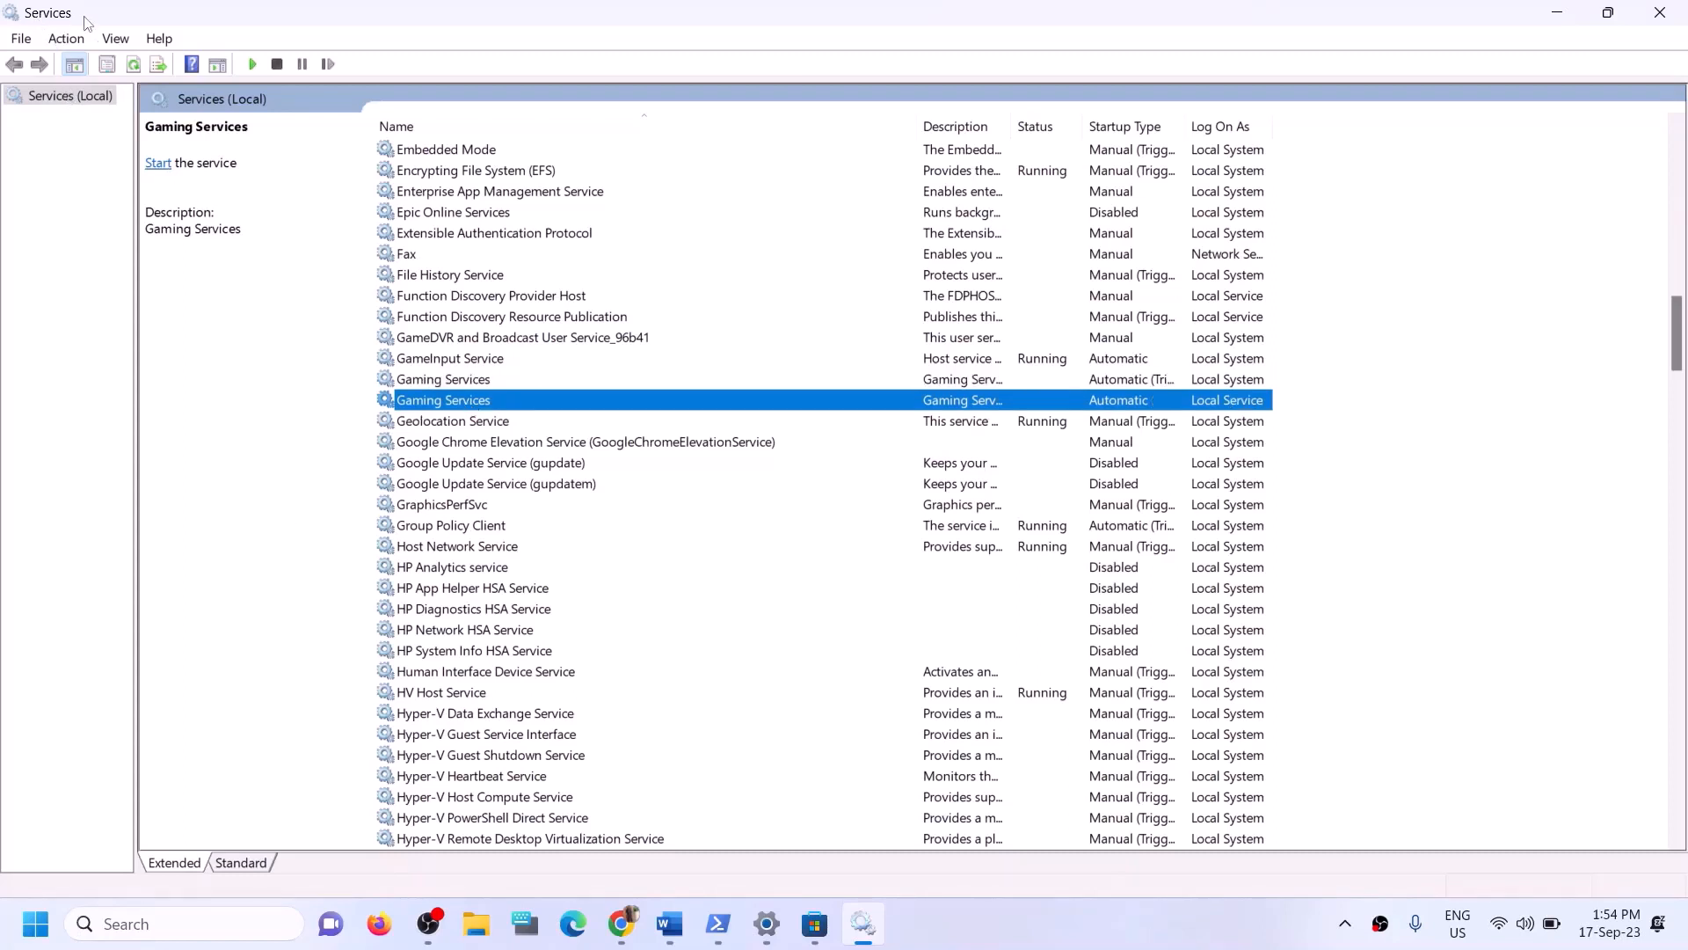
left_click(940, 380)
right_click(954, 378)
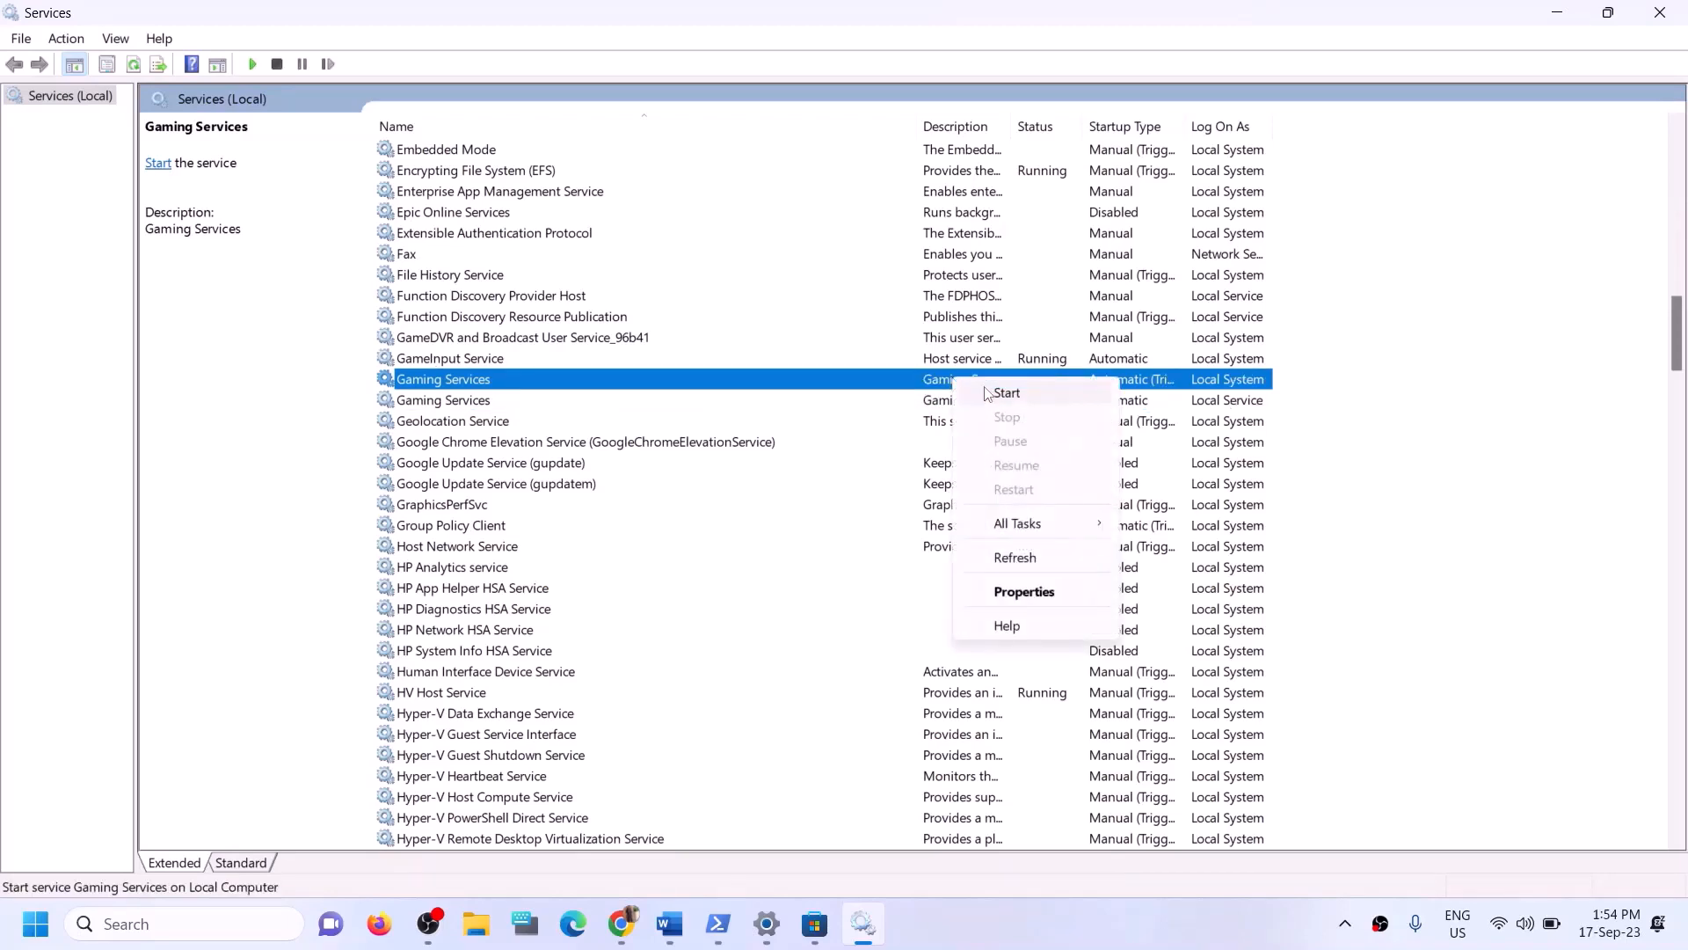
left_click(987, 393)
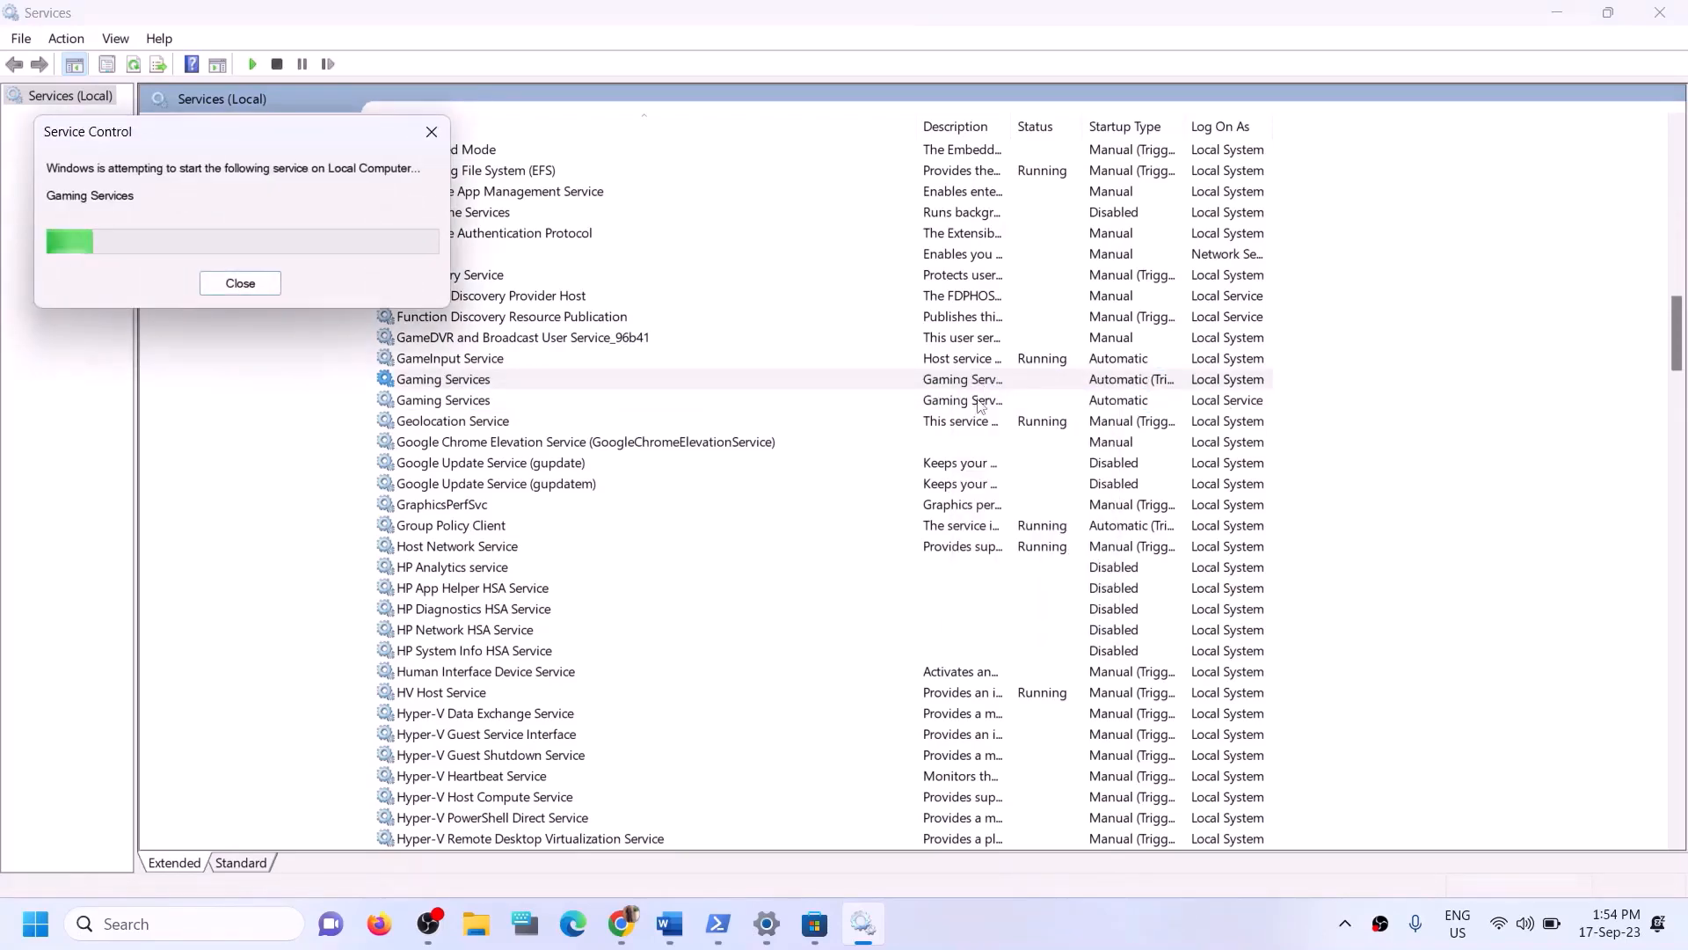
left_click(974, 402)
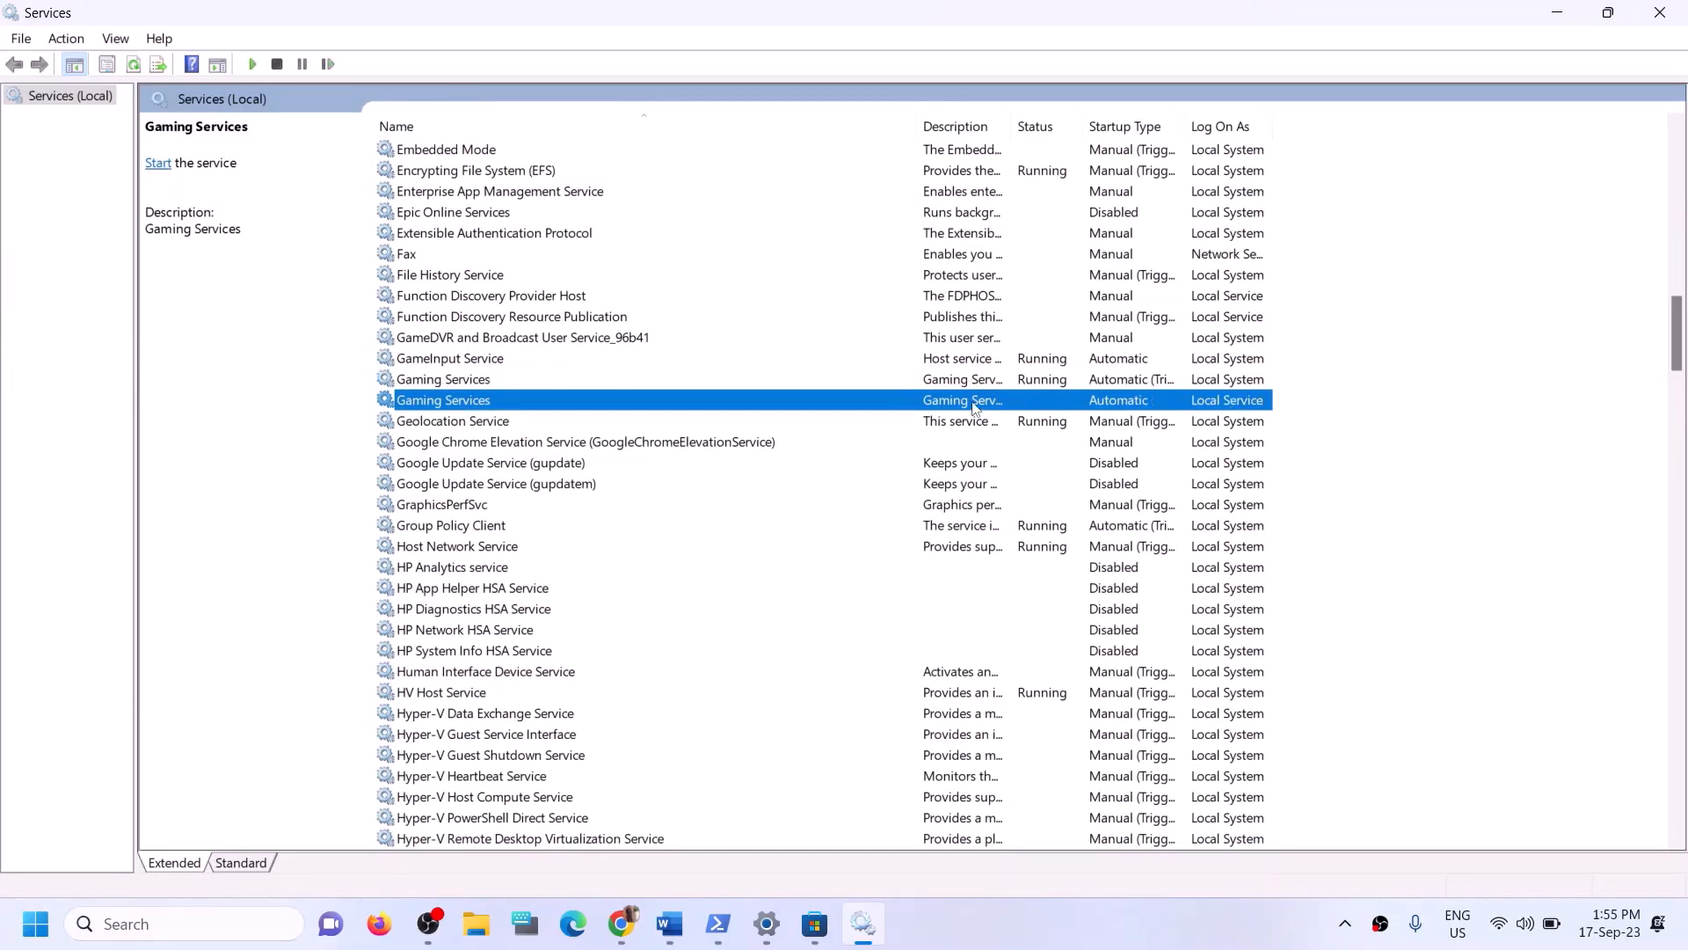
right_click(1005, 403)
left_click(1030, 417)
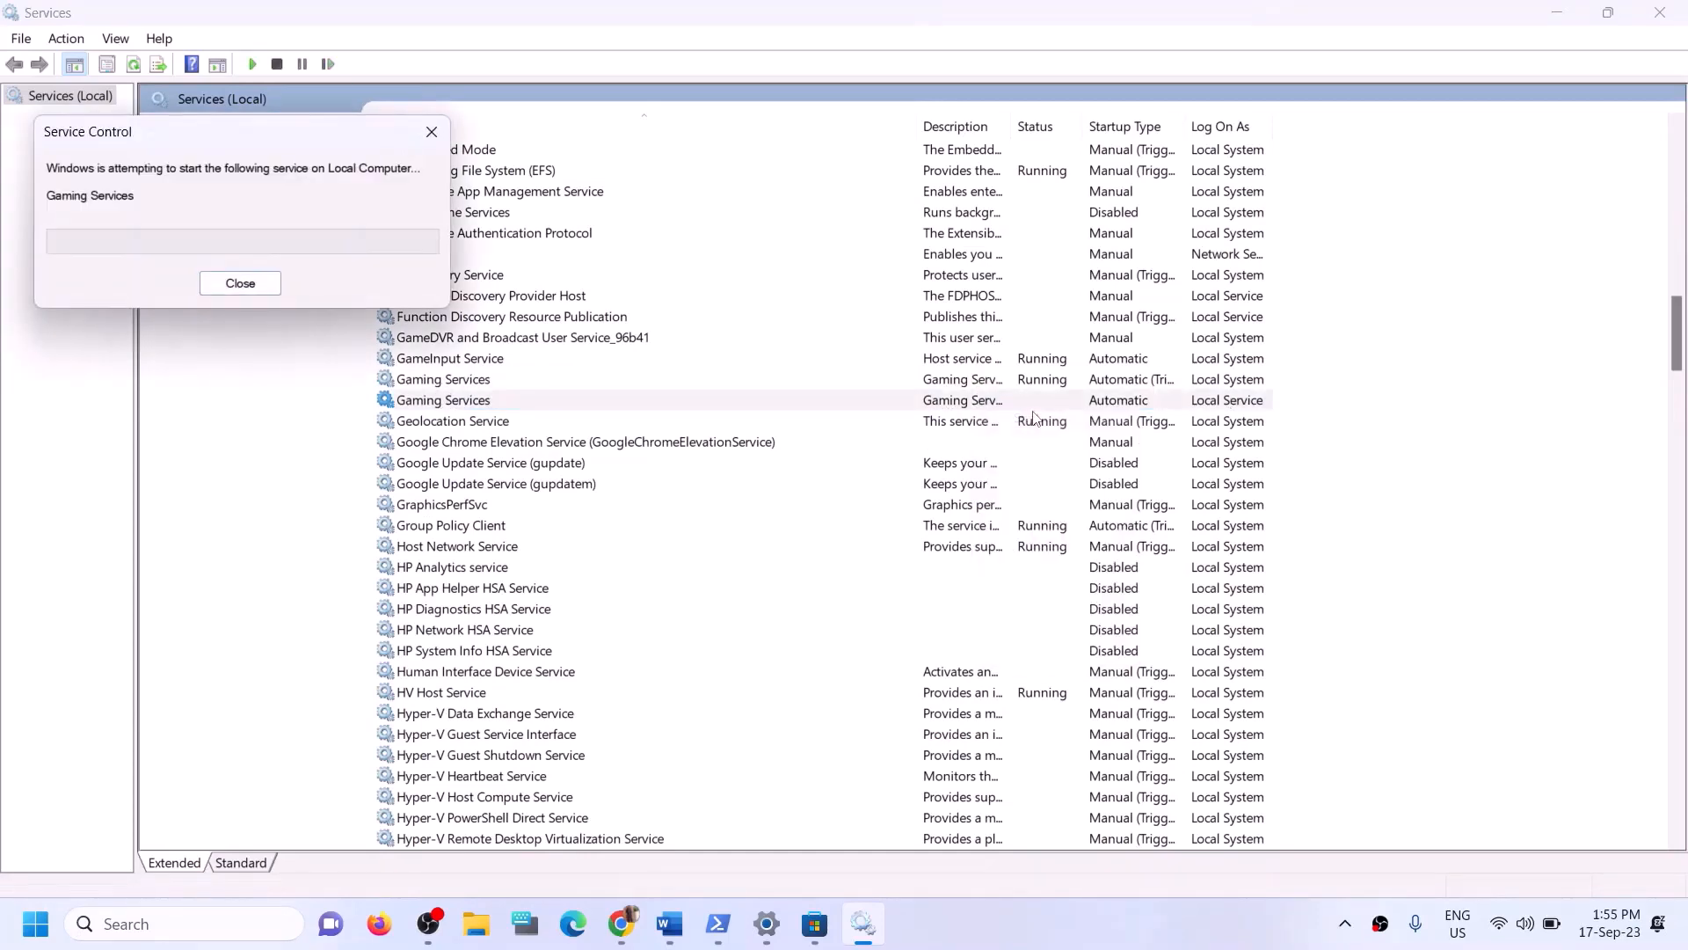
left_click(586, 381)
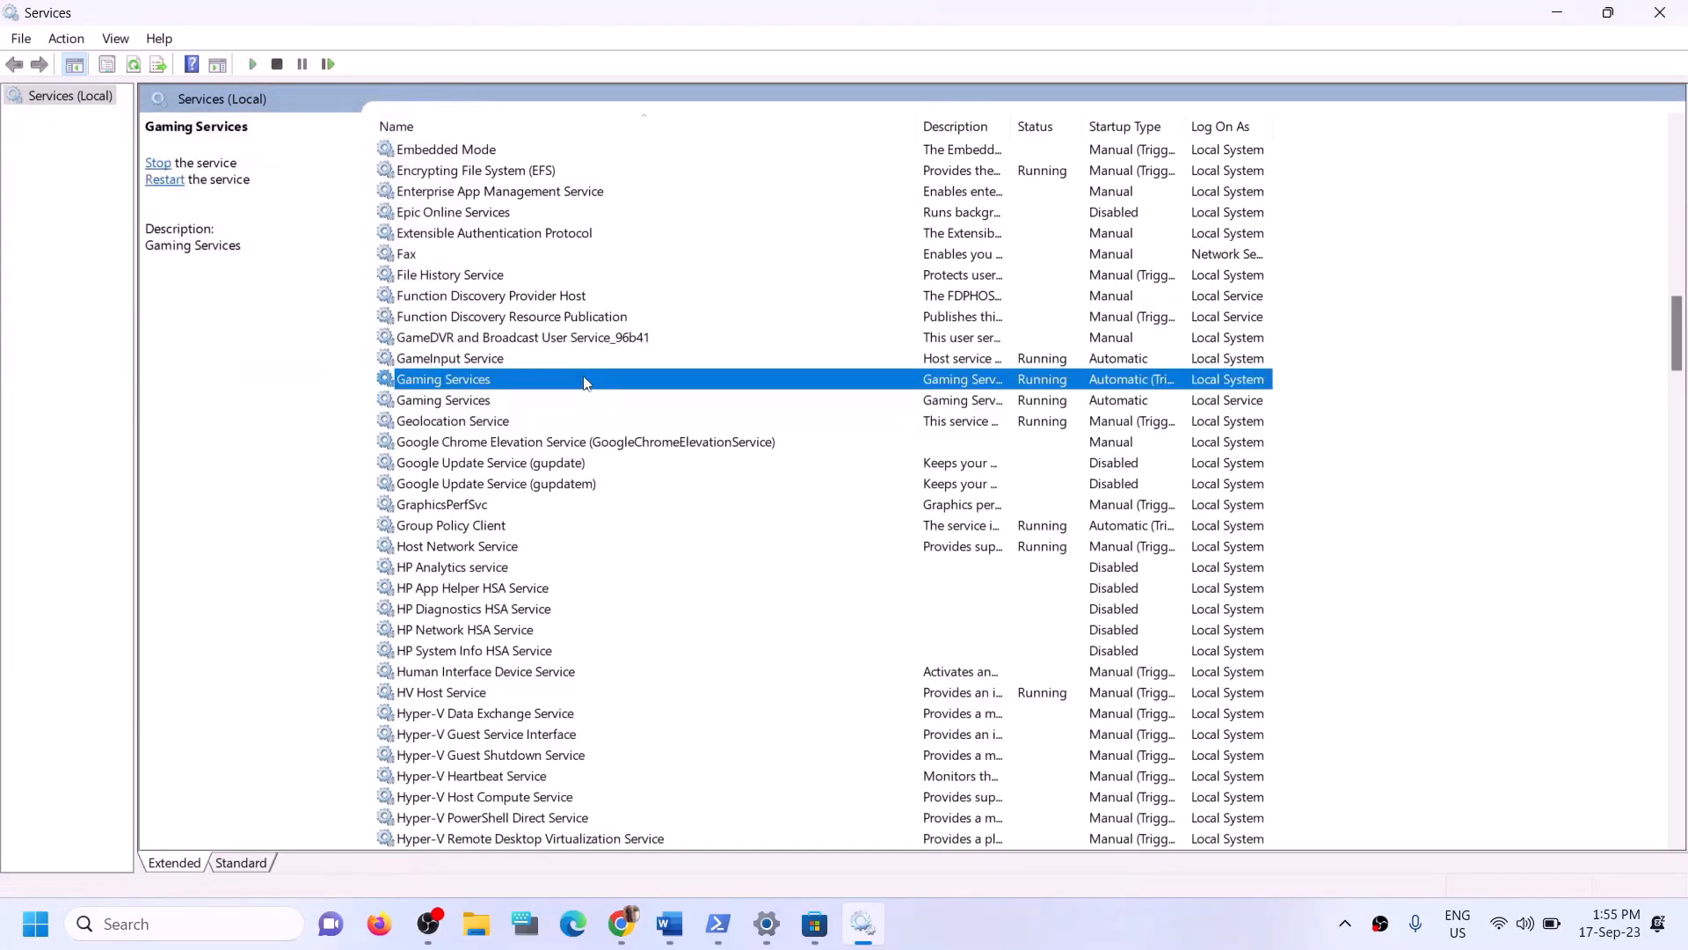
- Set the Microsoft Store Install Service's startup type to Automatic, apply, and confirm
key("m")
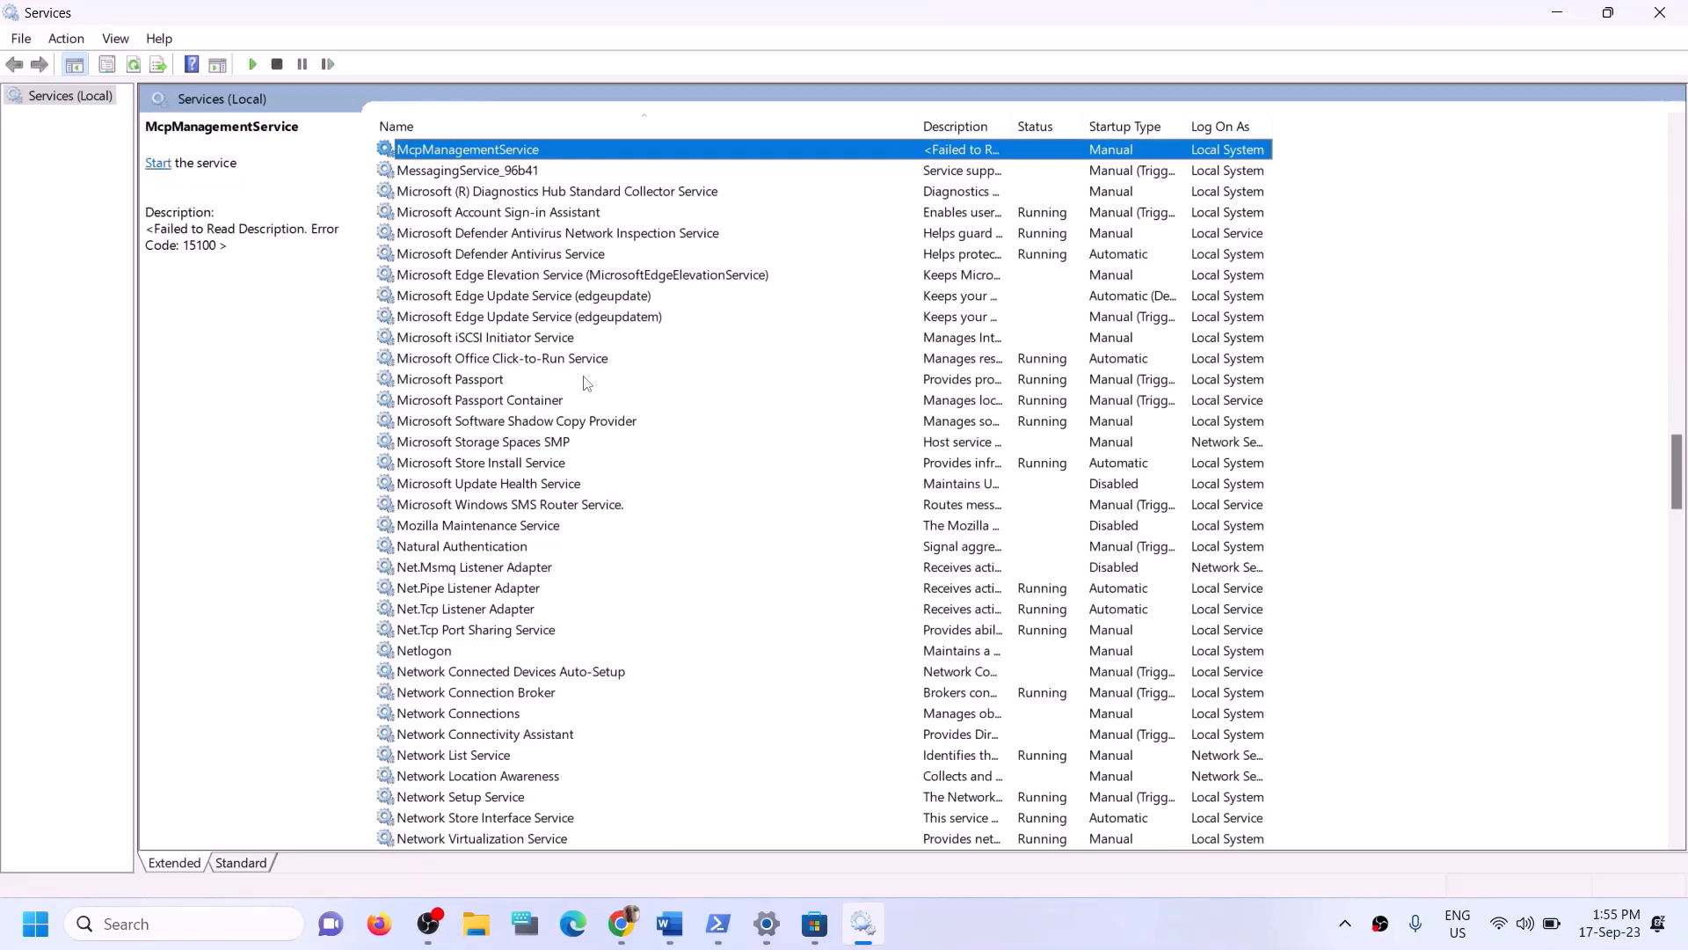
left_click(512, 460)
double_click(685, 471)
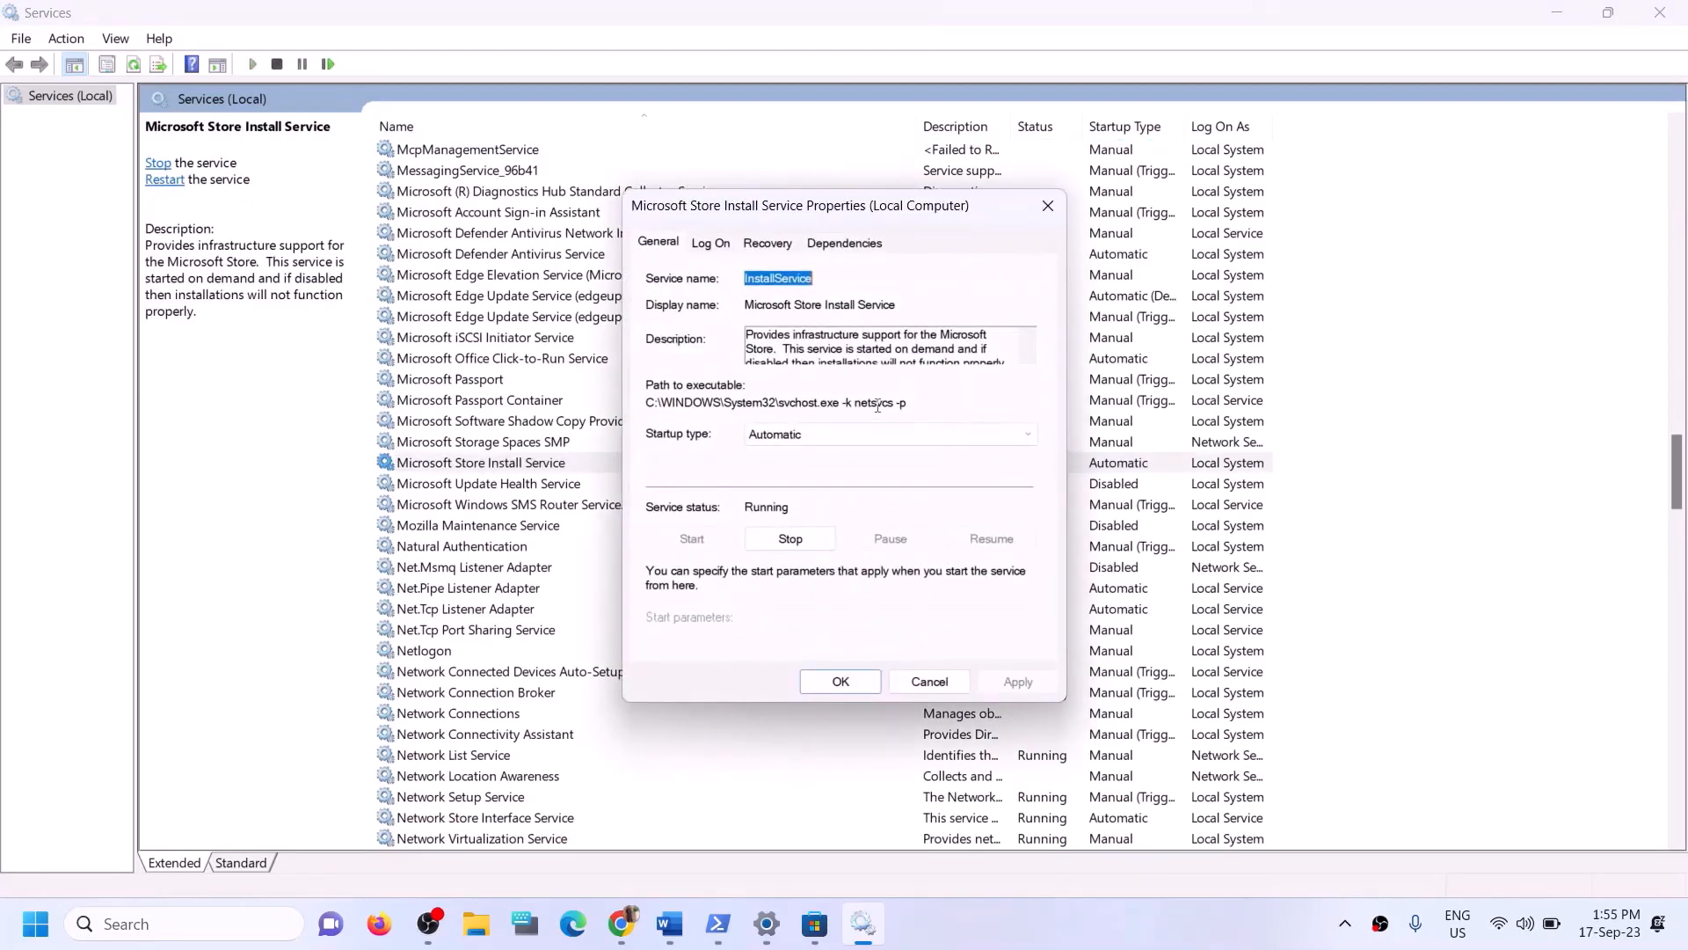
left_click(817, 432)
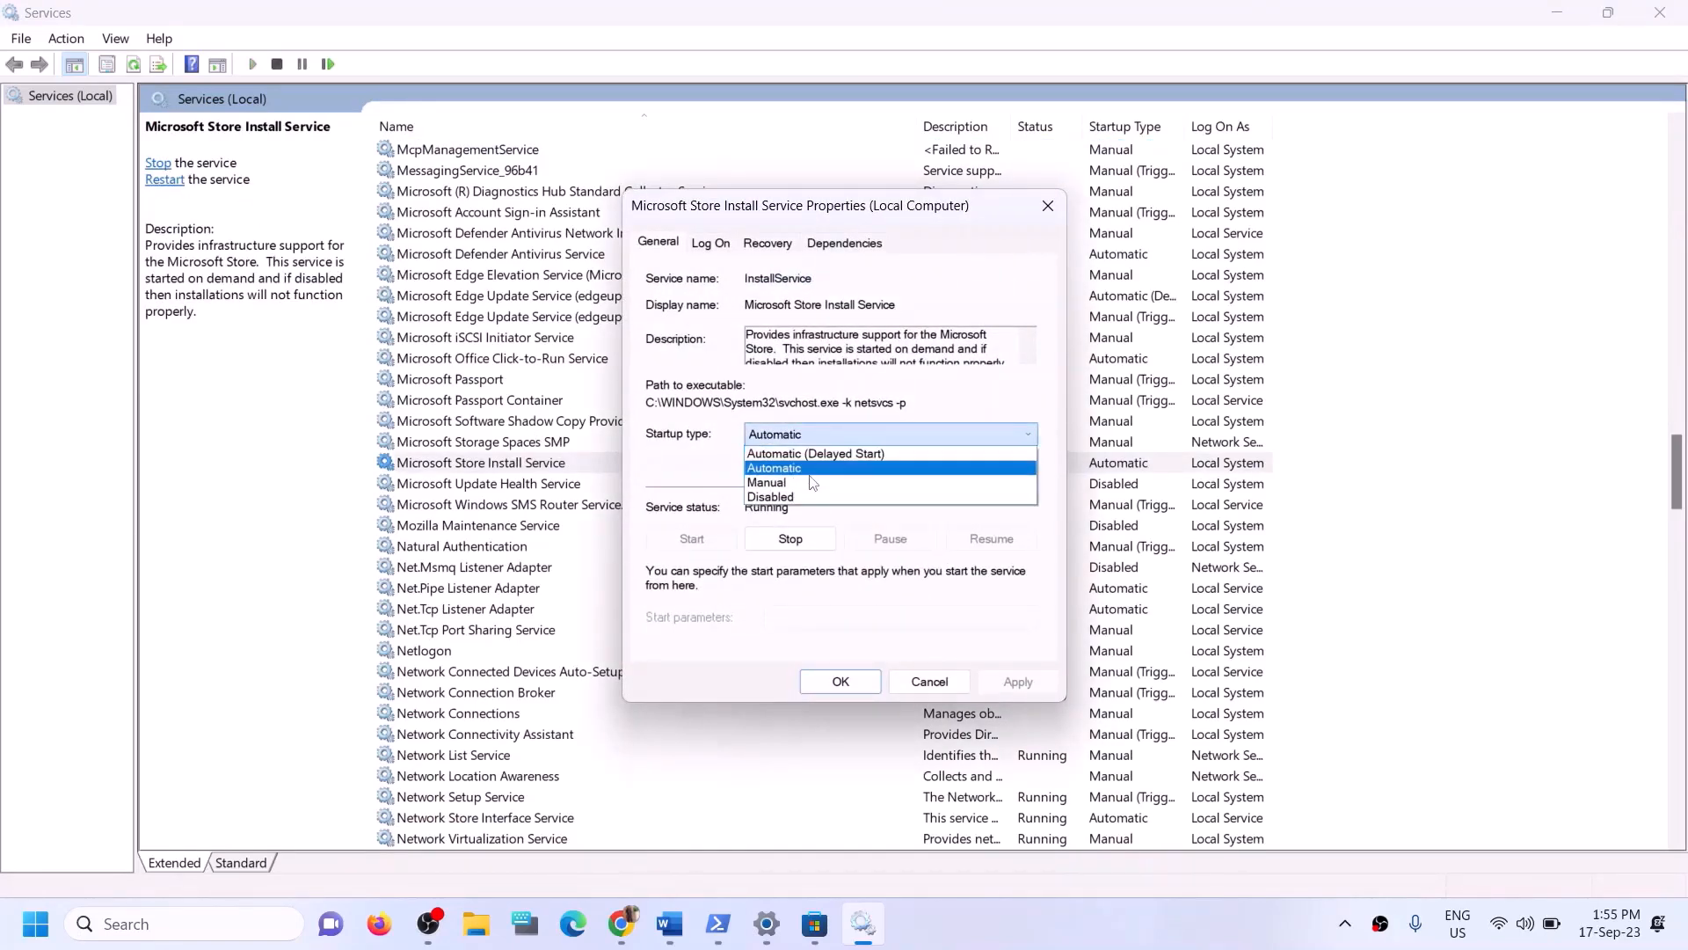
left_click(804, 471)
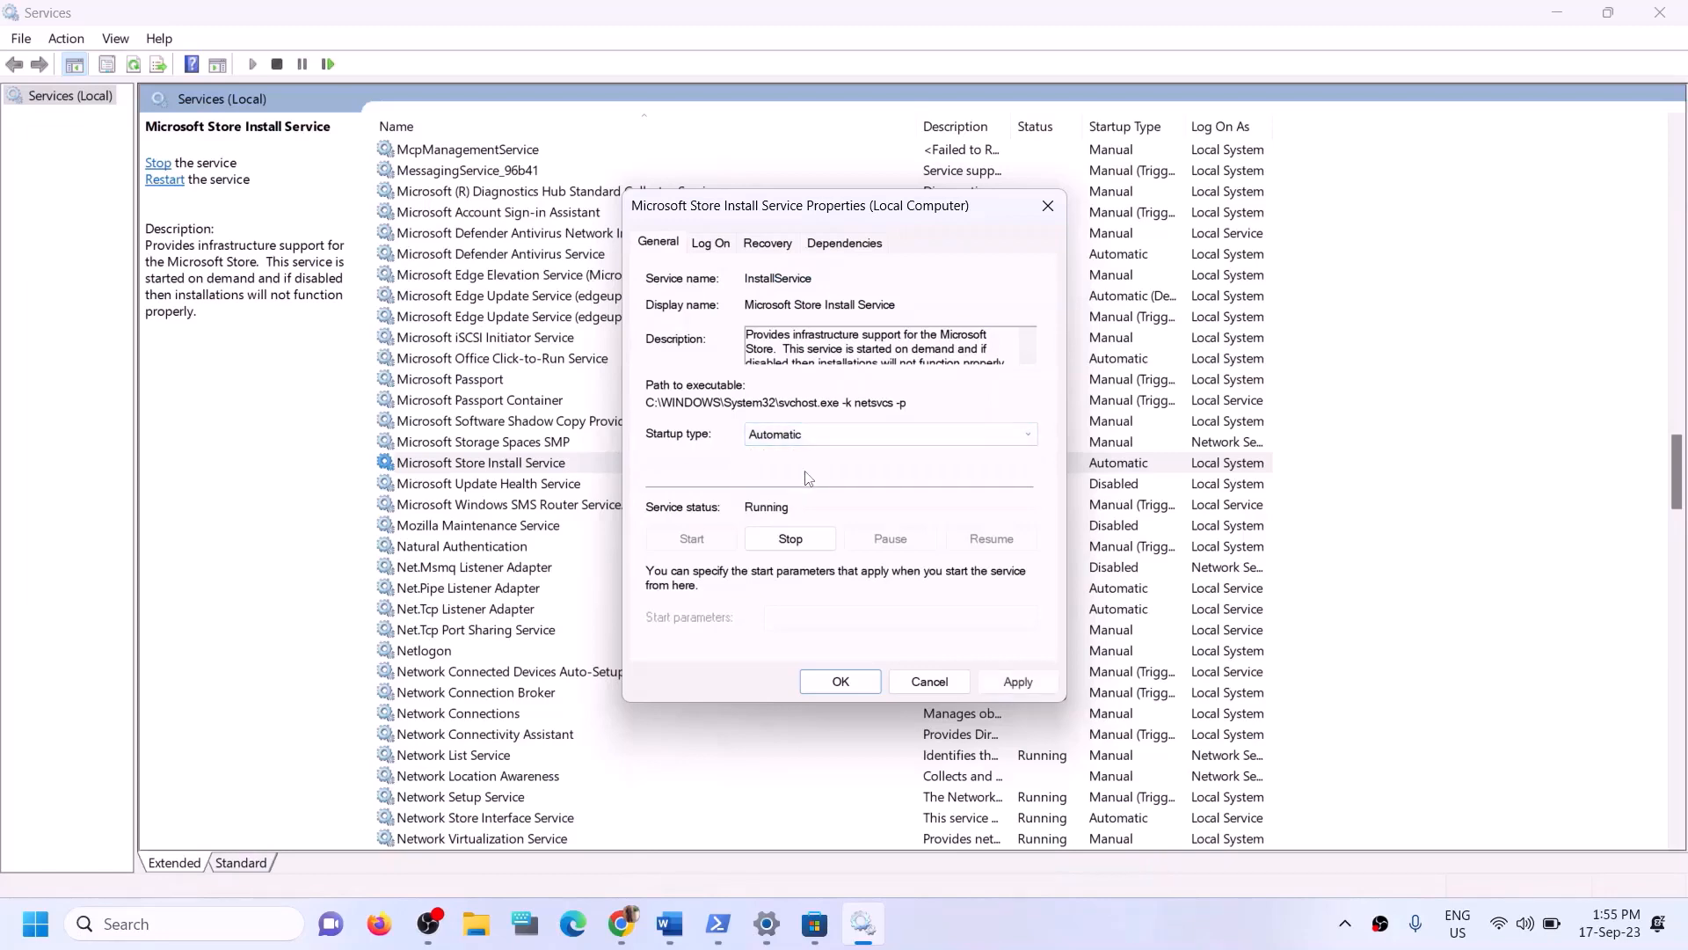
left_click(1017, 682)
left_click(841, 680)
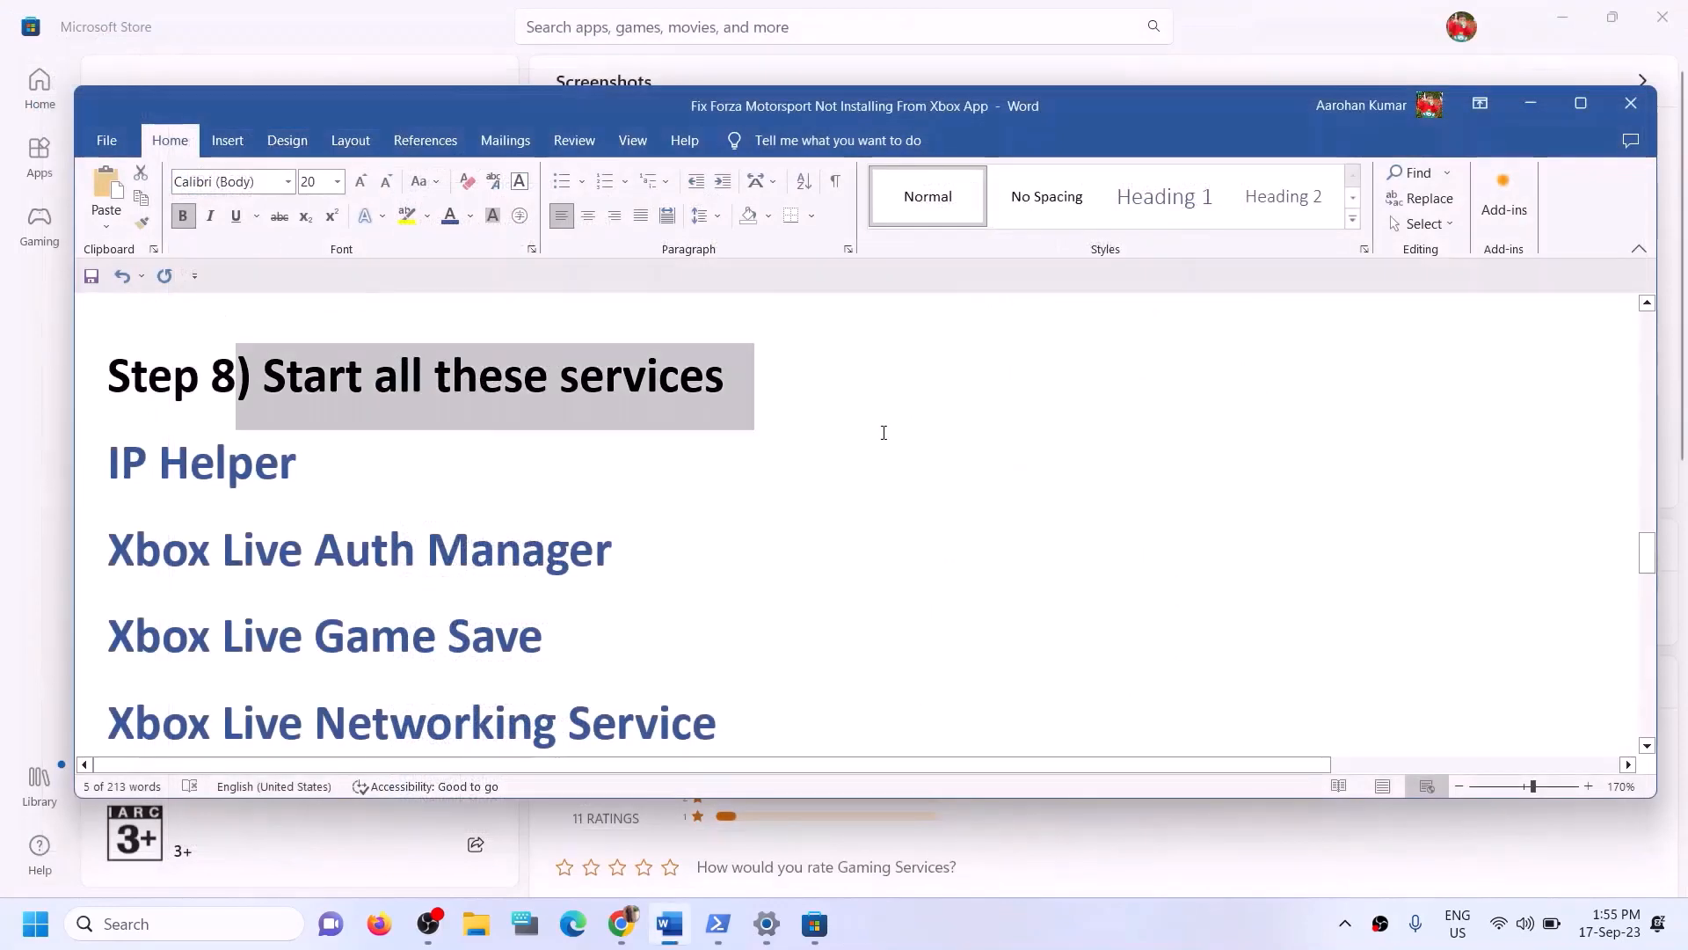
- Scroll the guide document to Step 9 and select its Update Windows heading
scroll(529, 493, "down", 6)
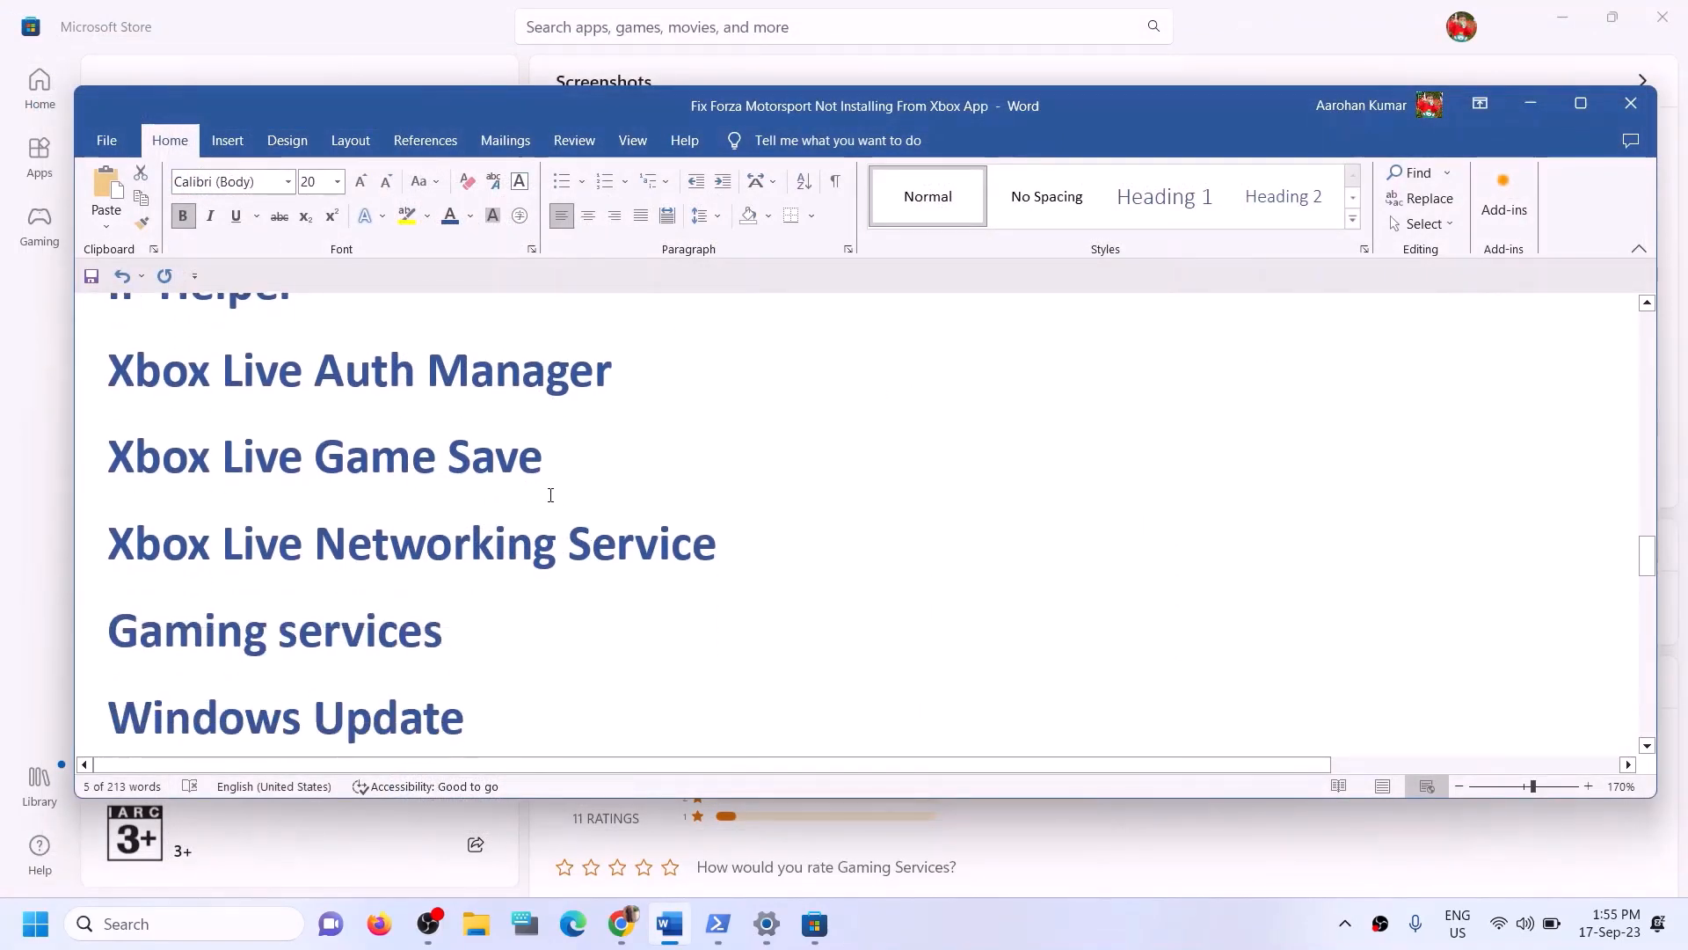
scroll(550, 495, "down", 1)
scroll(424, 597, "up", 1)
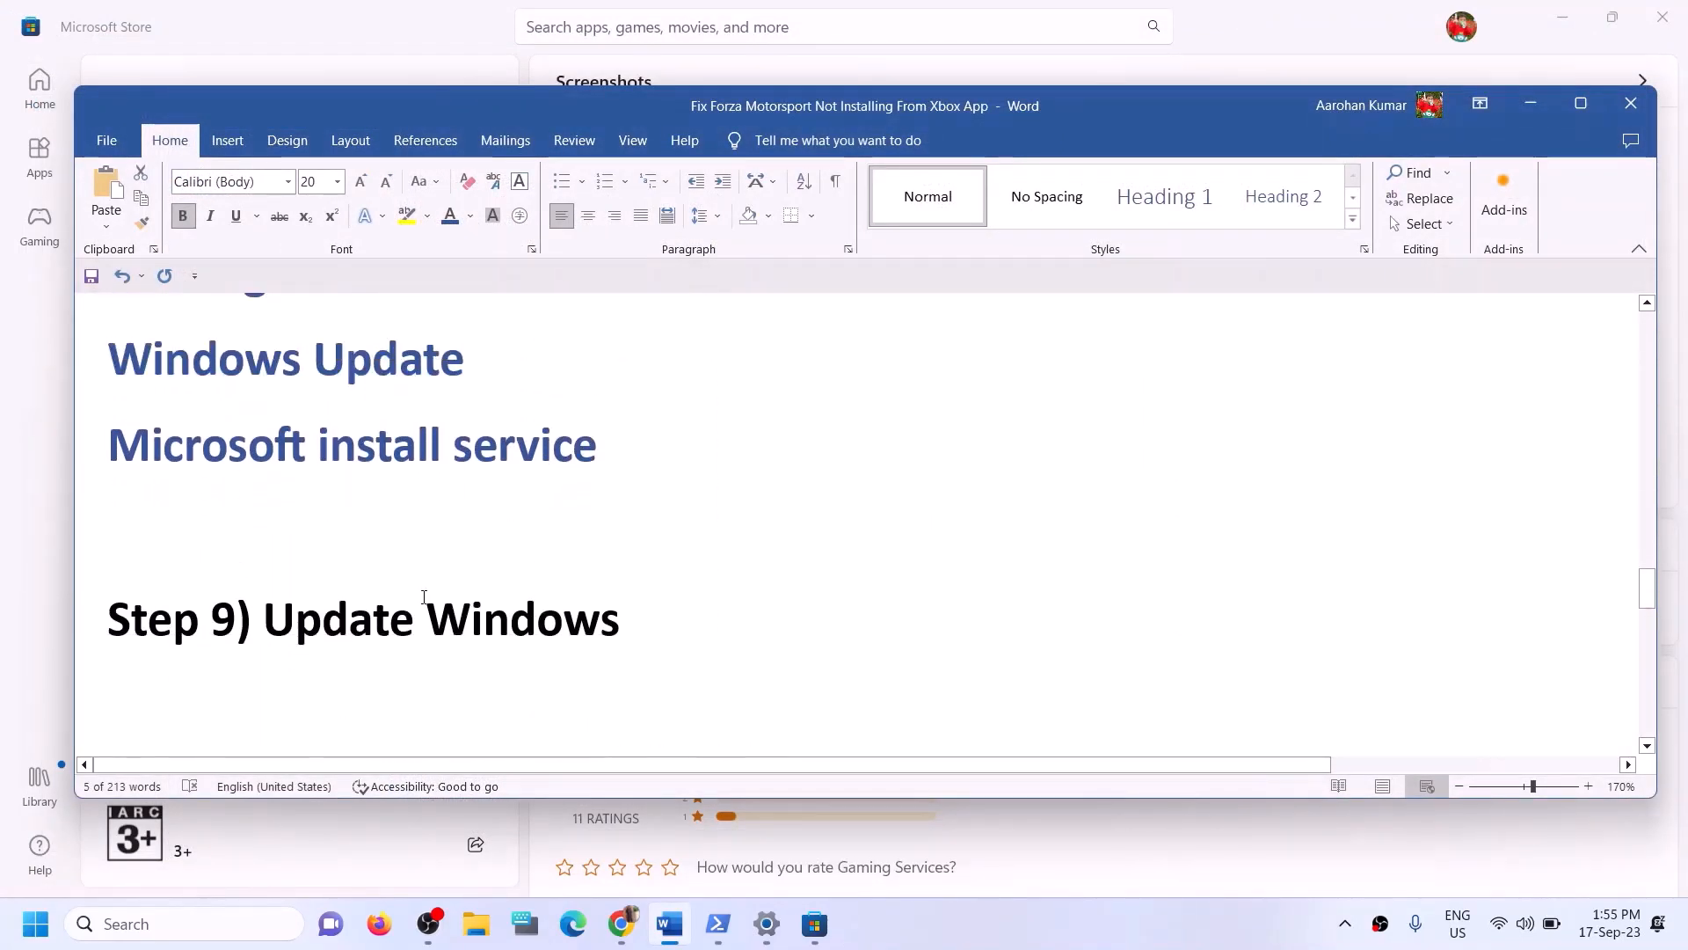
left_click_drag(327, 613, 768, 615)
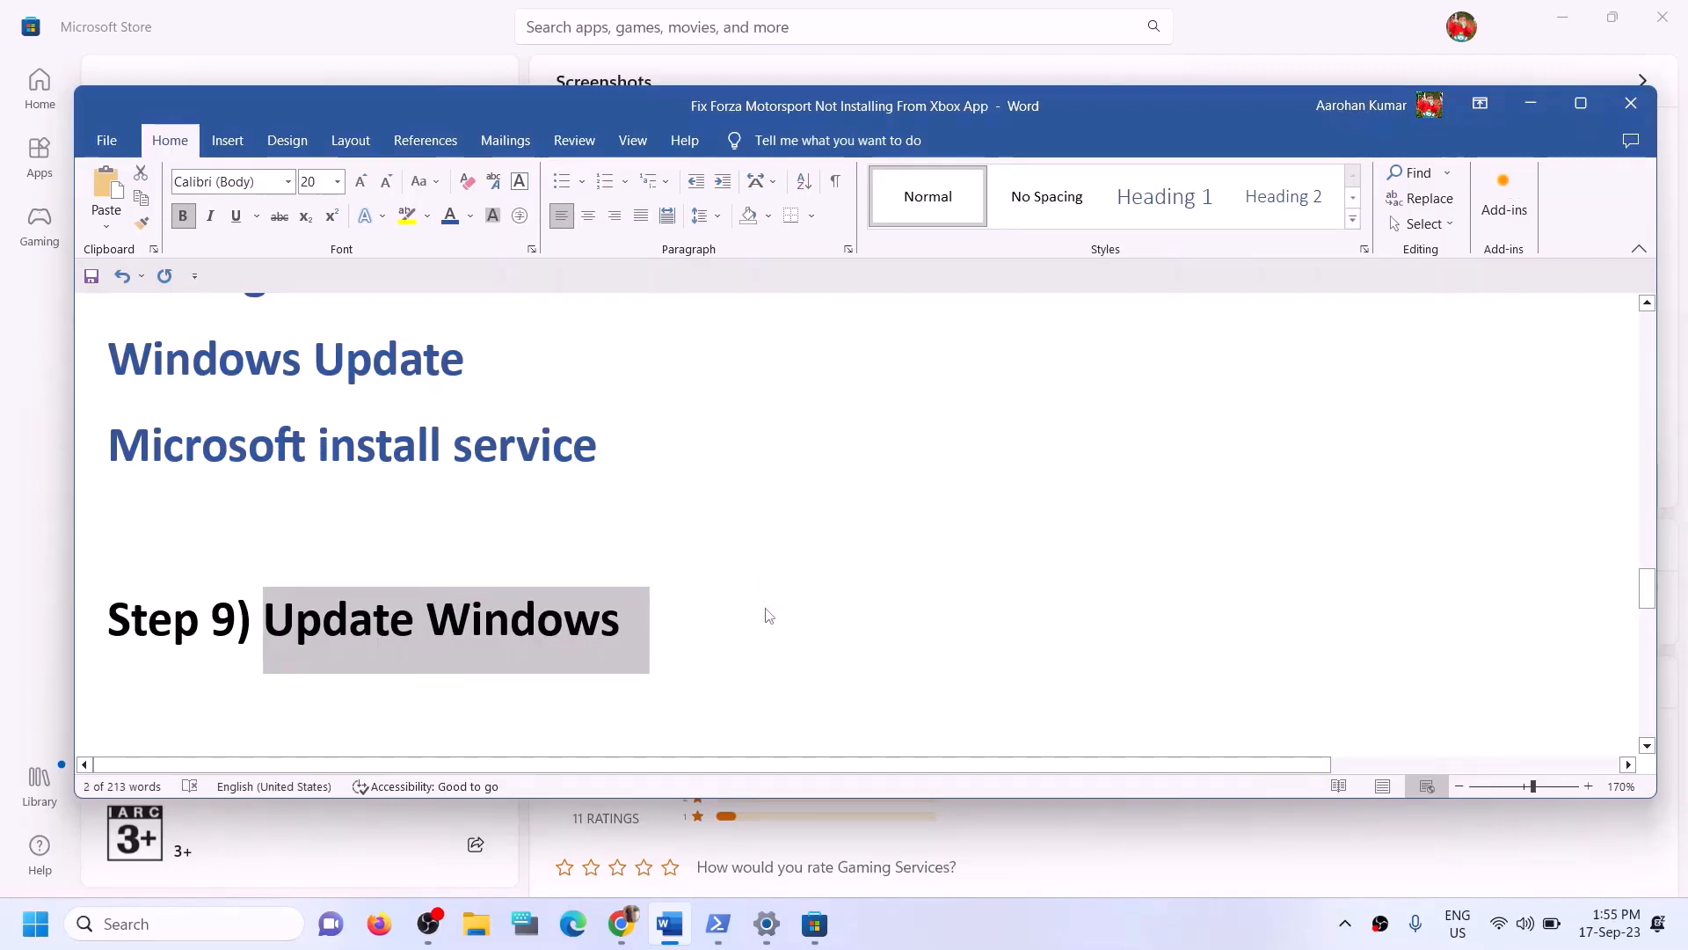
- Check for Windows updates in Settings, then close Settings
key("alt+Tab")
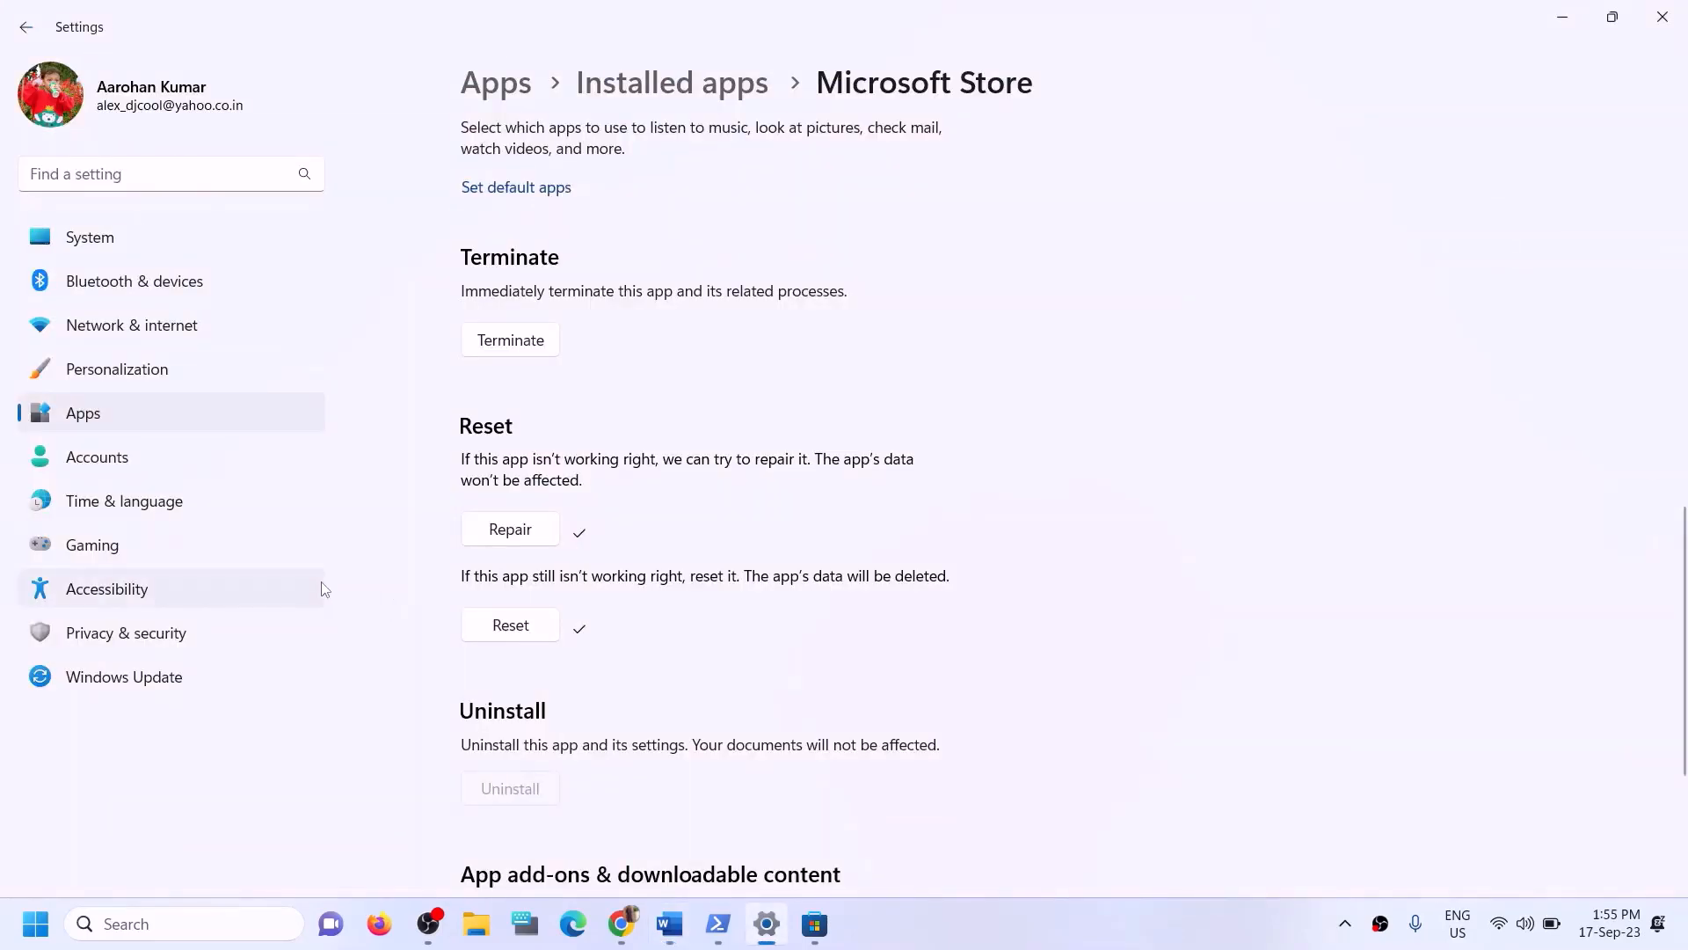
left_click(158, 676)
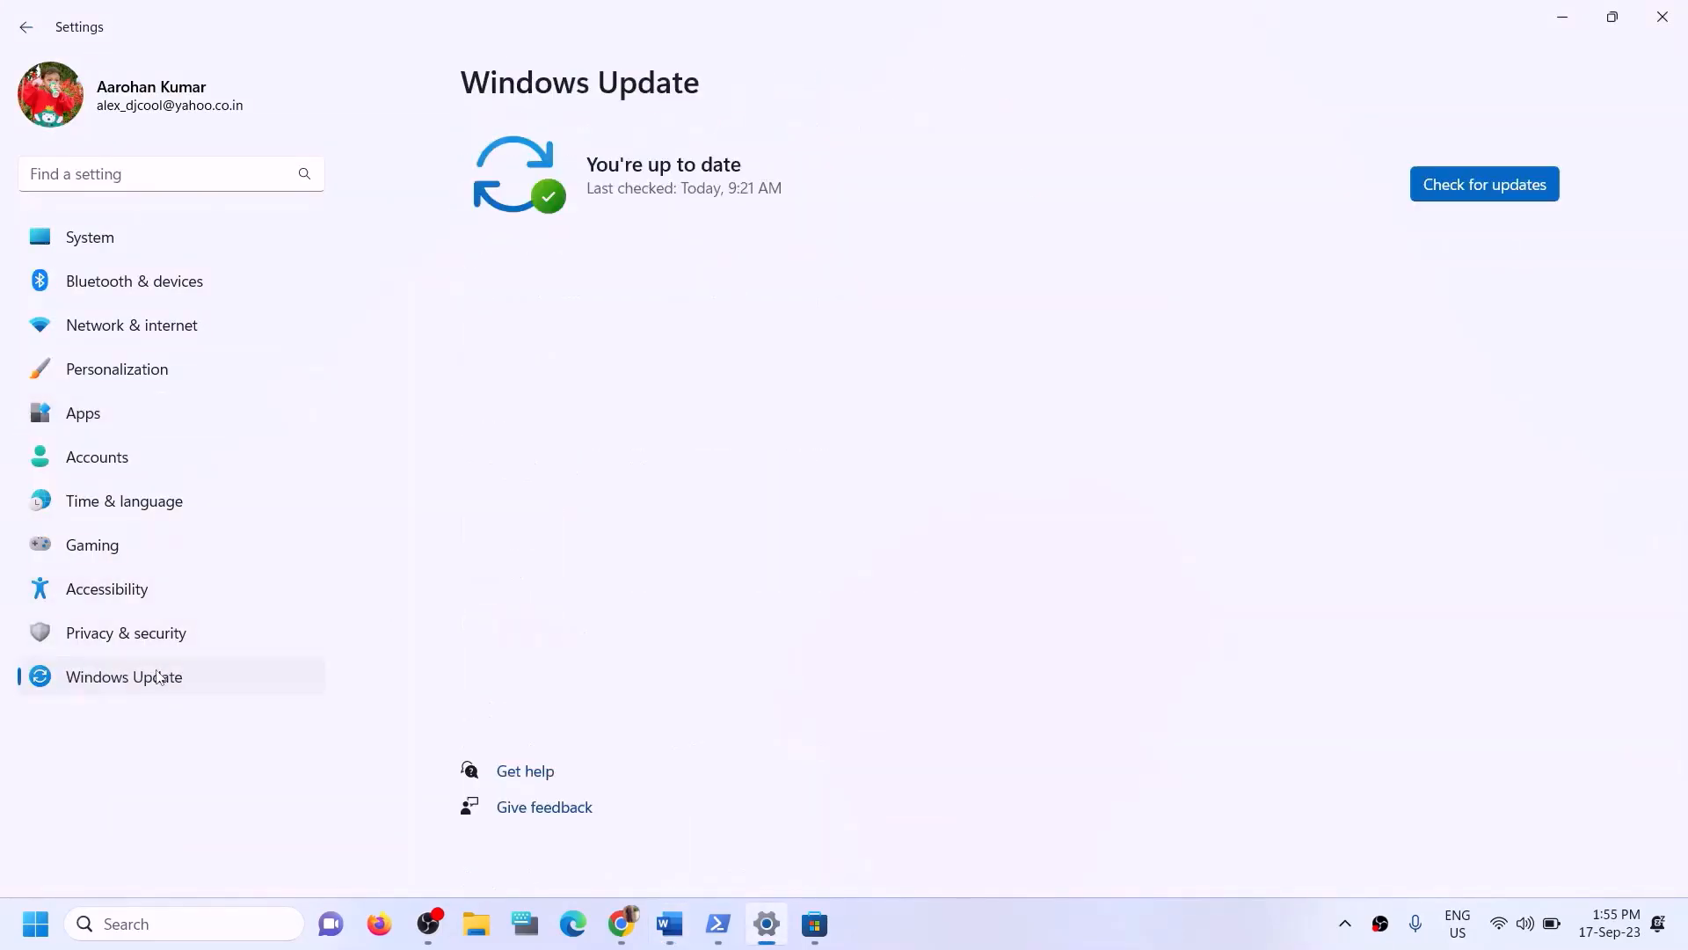
left_click(1492, 184)
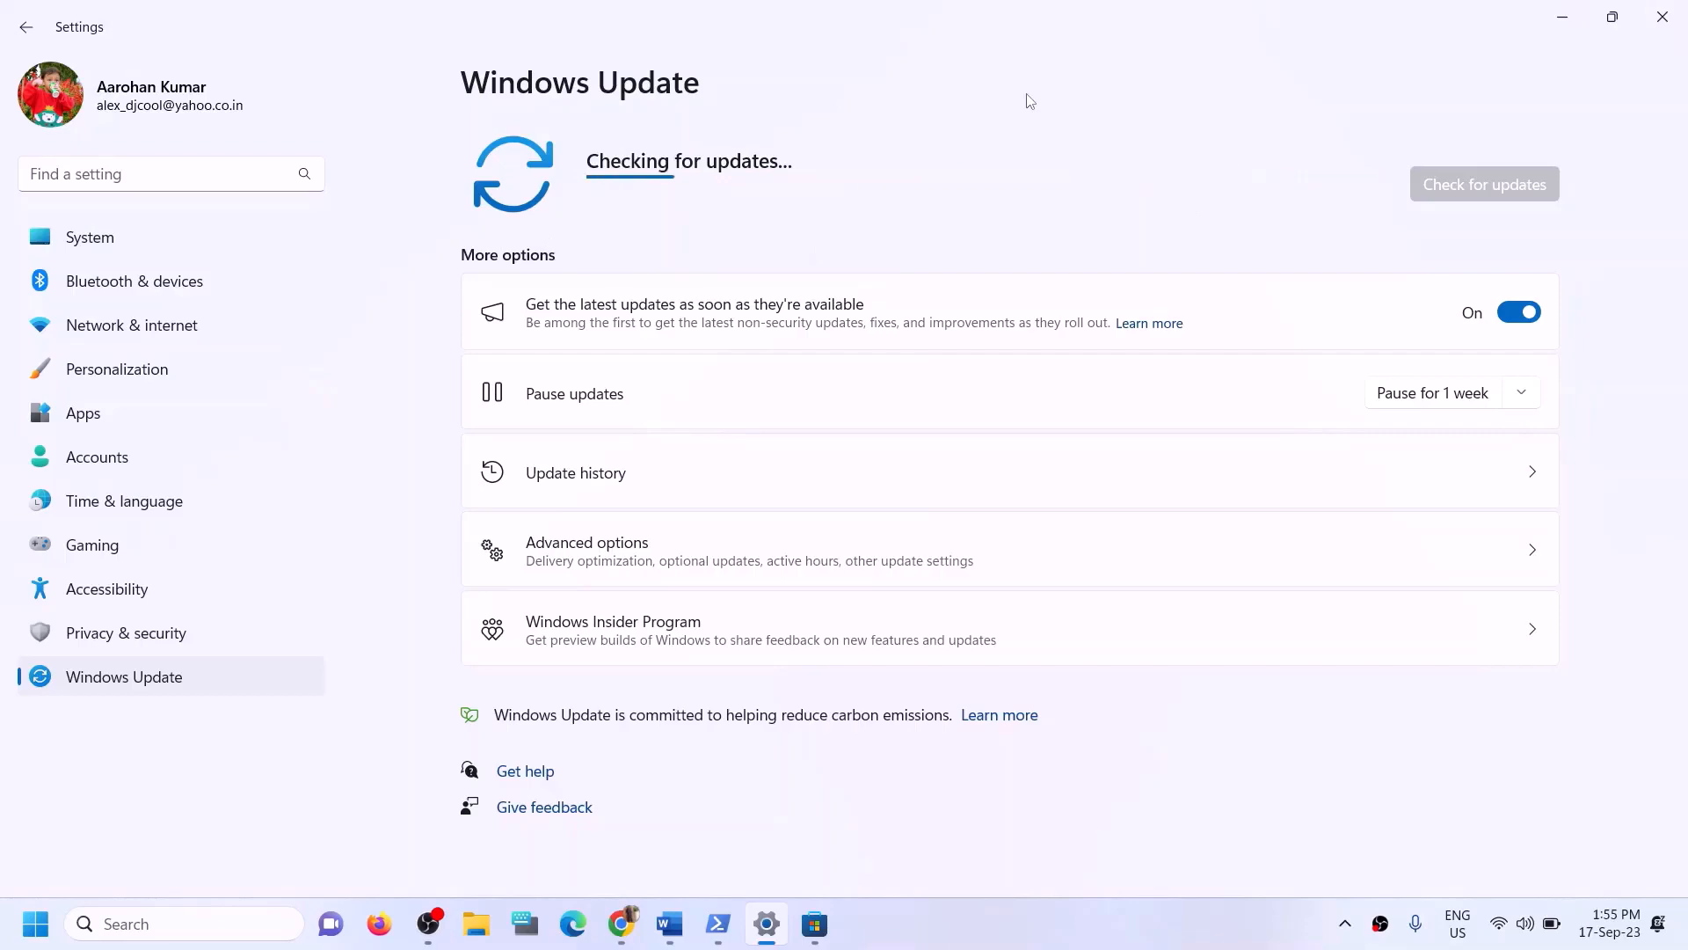
left_click(1668, 25)
- Copy WSRESET from the guide and run it through Windows search
left_click_drag(263, 616, 650, 615)
scroll(486, 595, "down", 3)
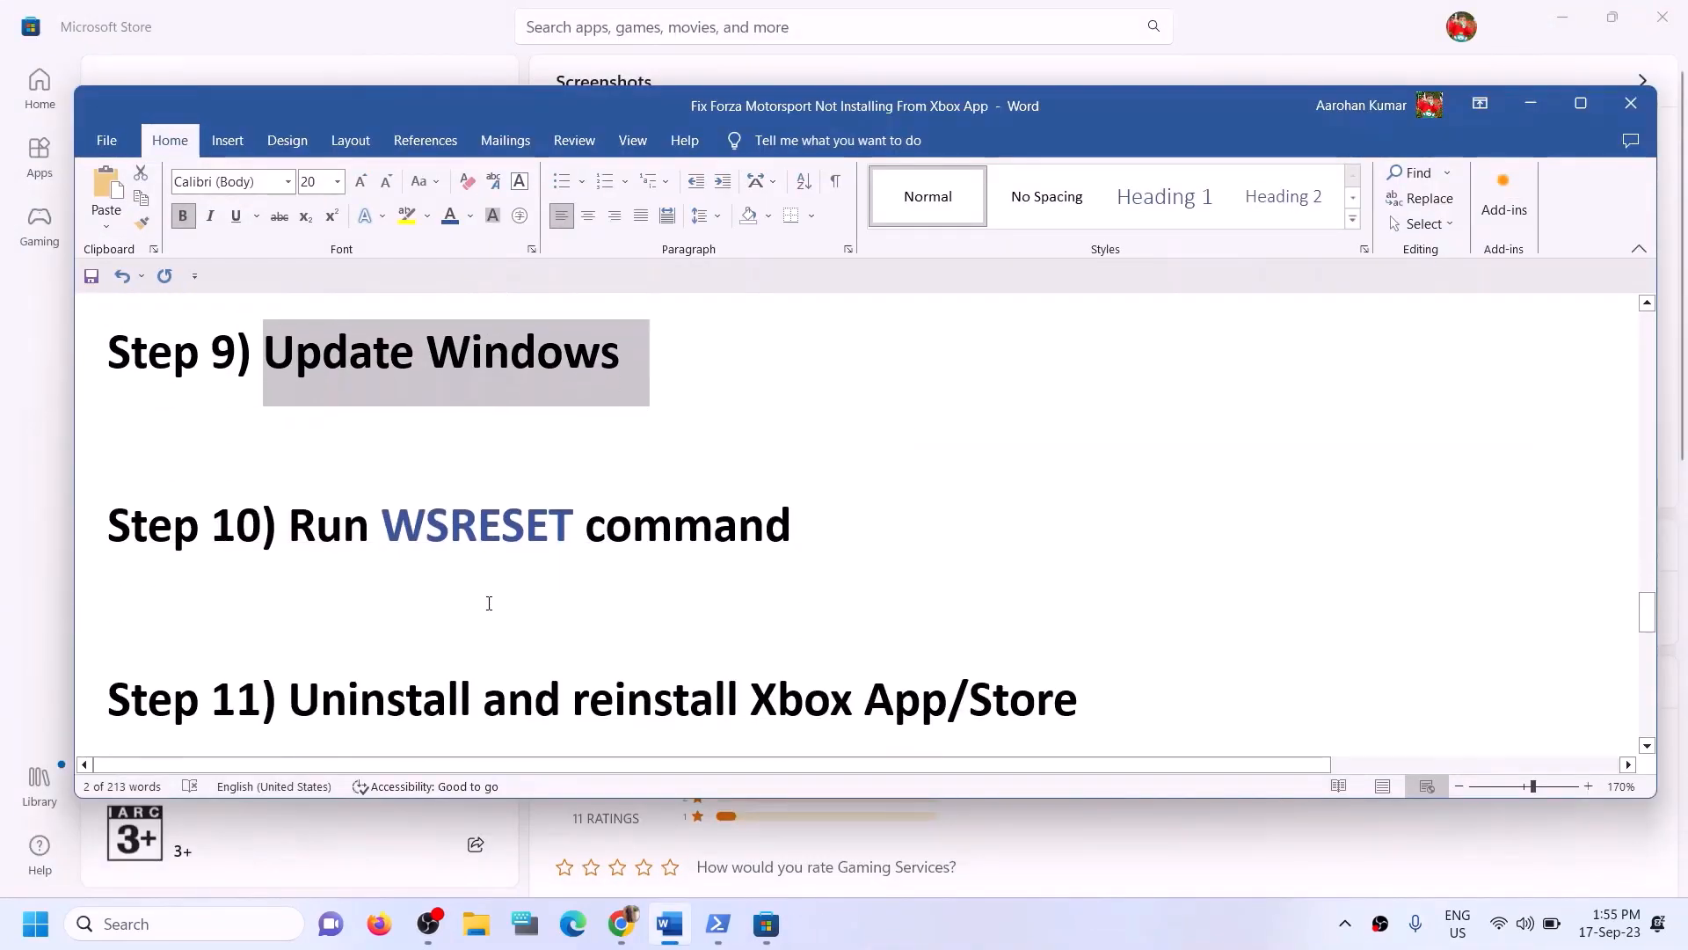
scroll(489, 604, "up", 1)
double_click(490, 620)
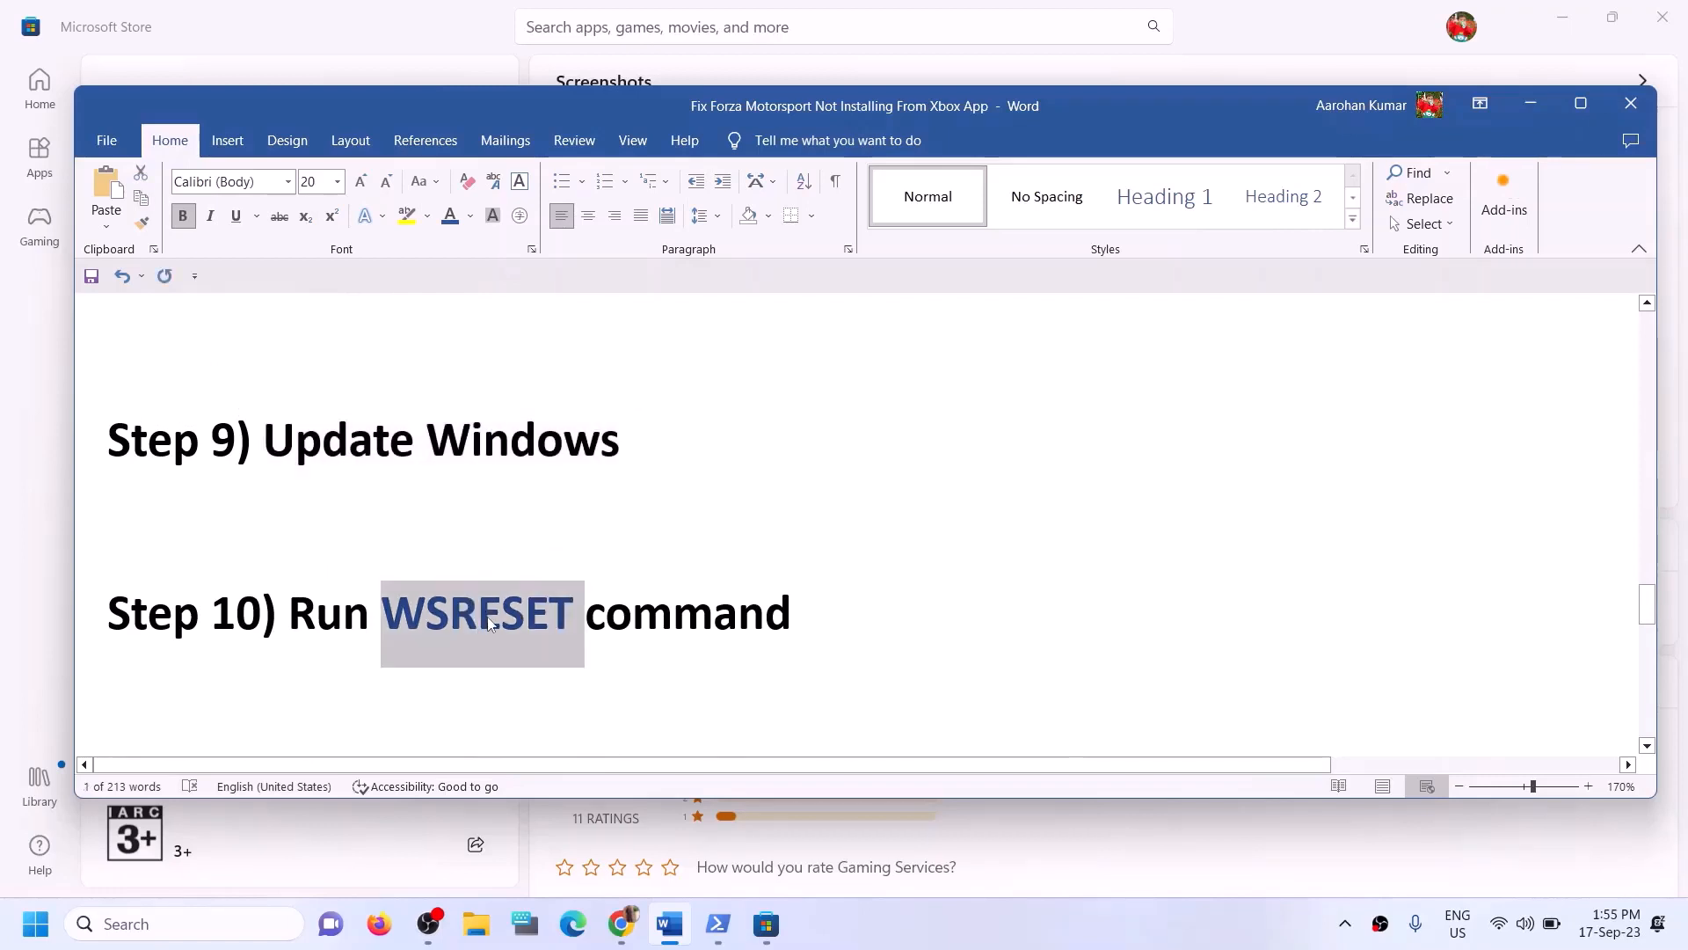
key("ctrl+c")
left_click(229, 933)
key("ctrl+v")
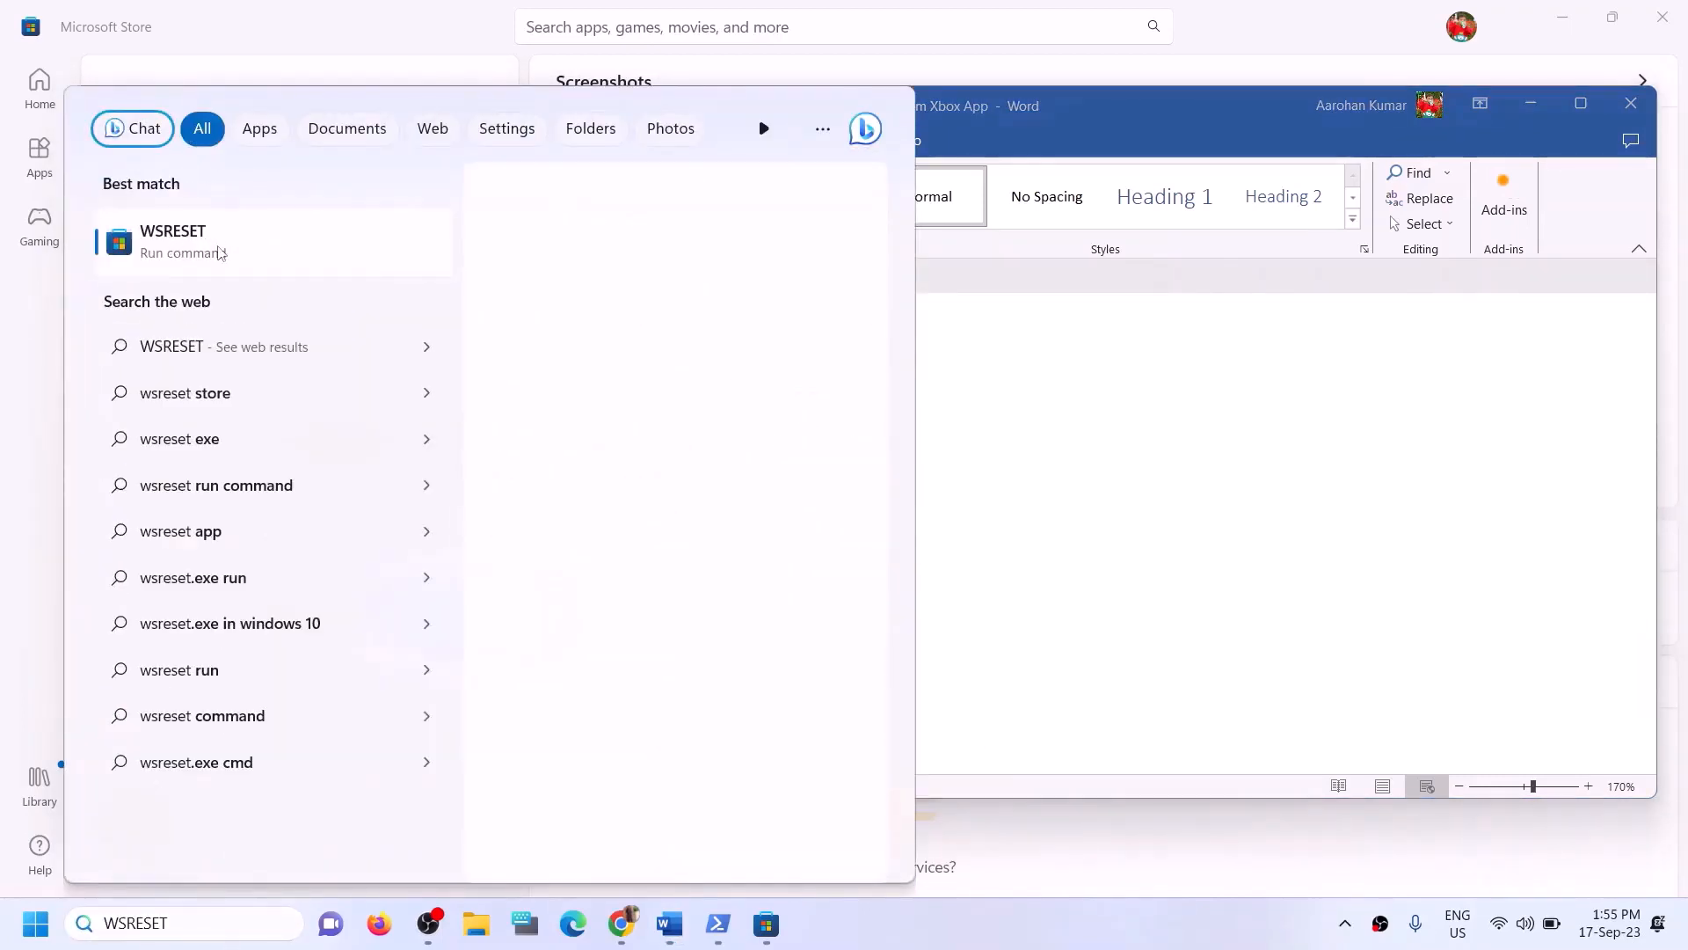
key("Return")
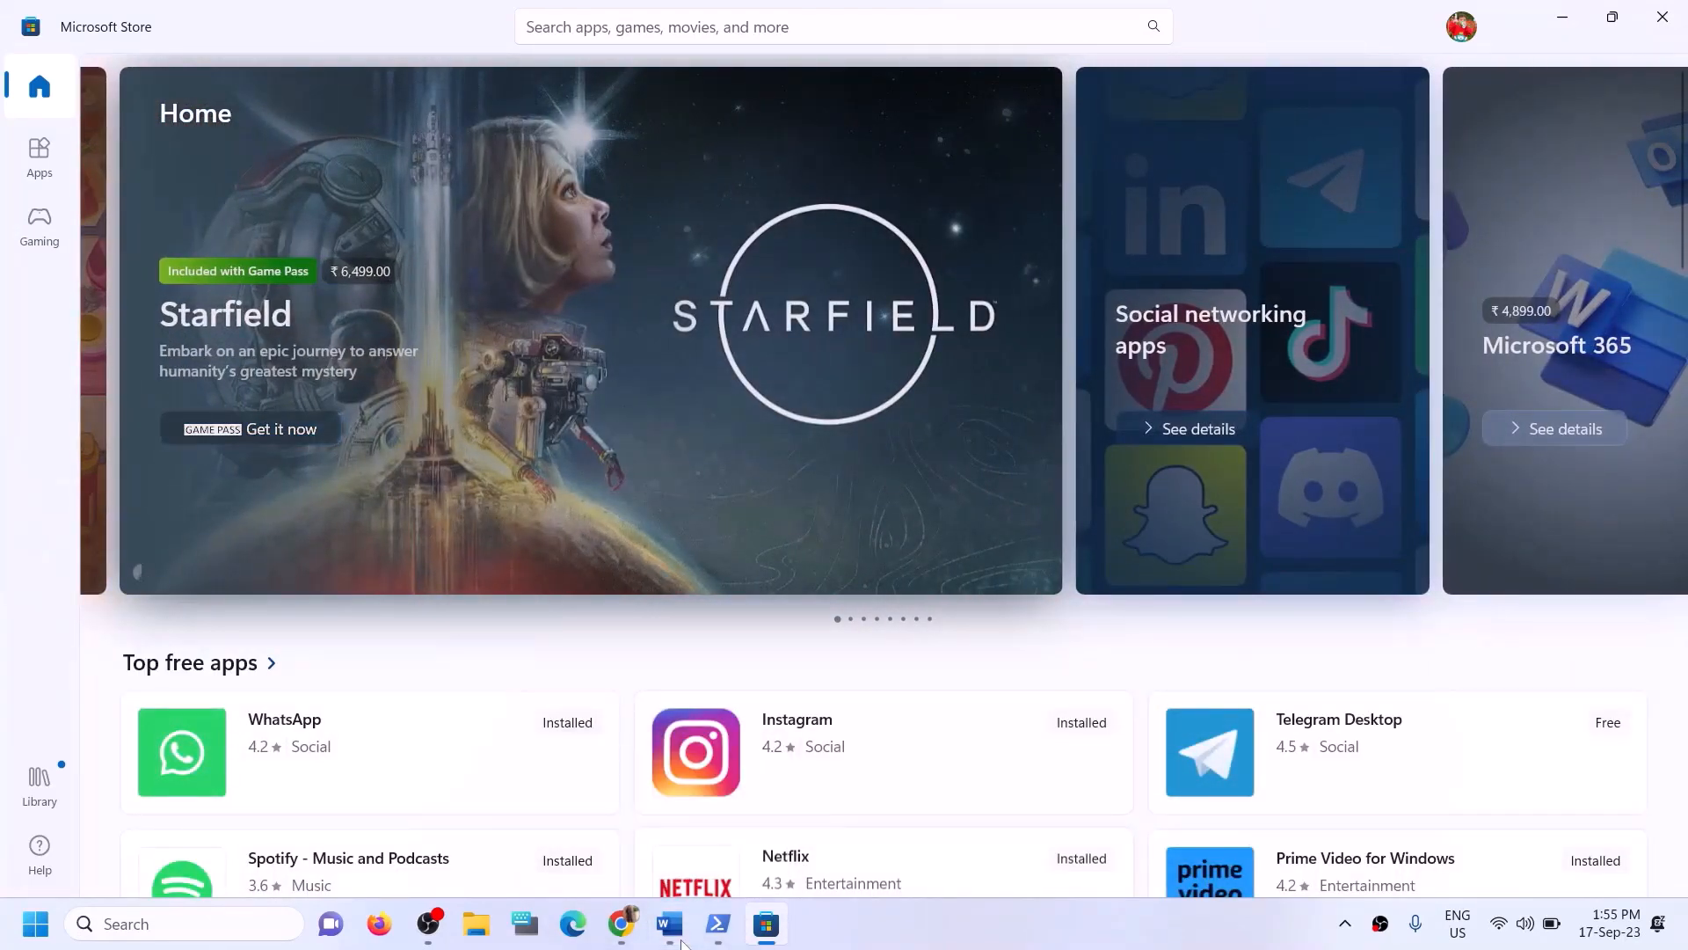
- Return to the guide and read Step 11 on uninstalling and reinstalling the Xbox app and Store
left_click(670, 924)
scroll(480, 634, "down", 3)
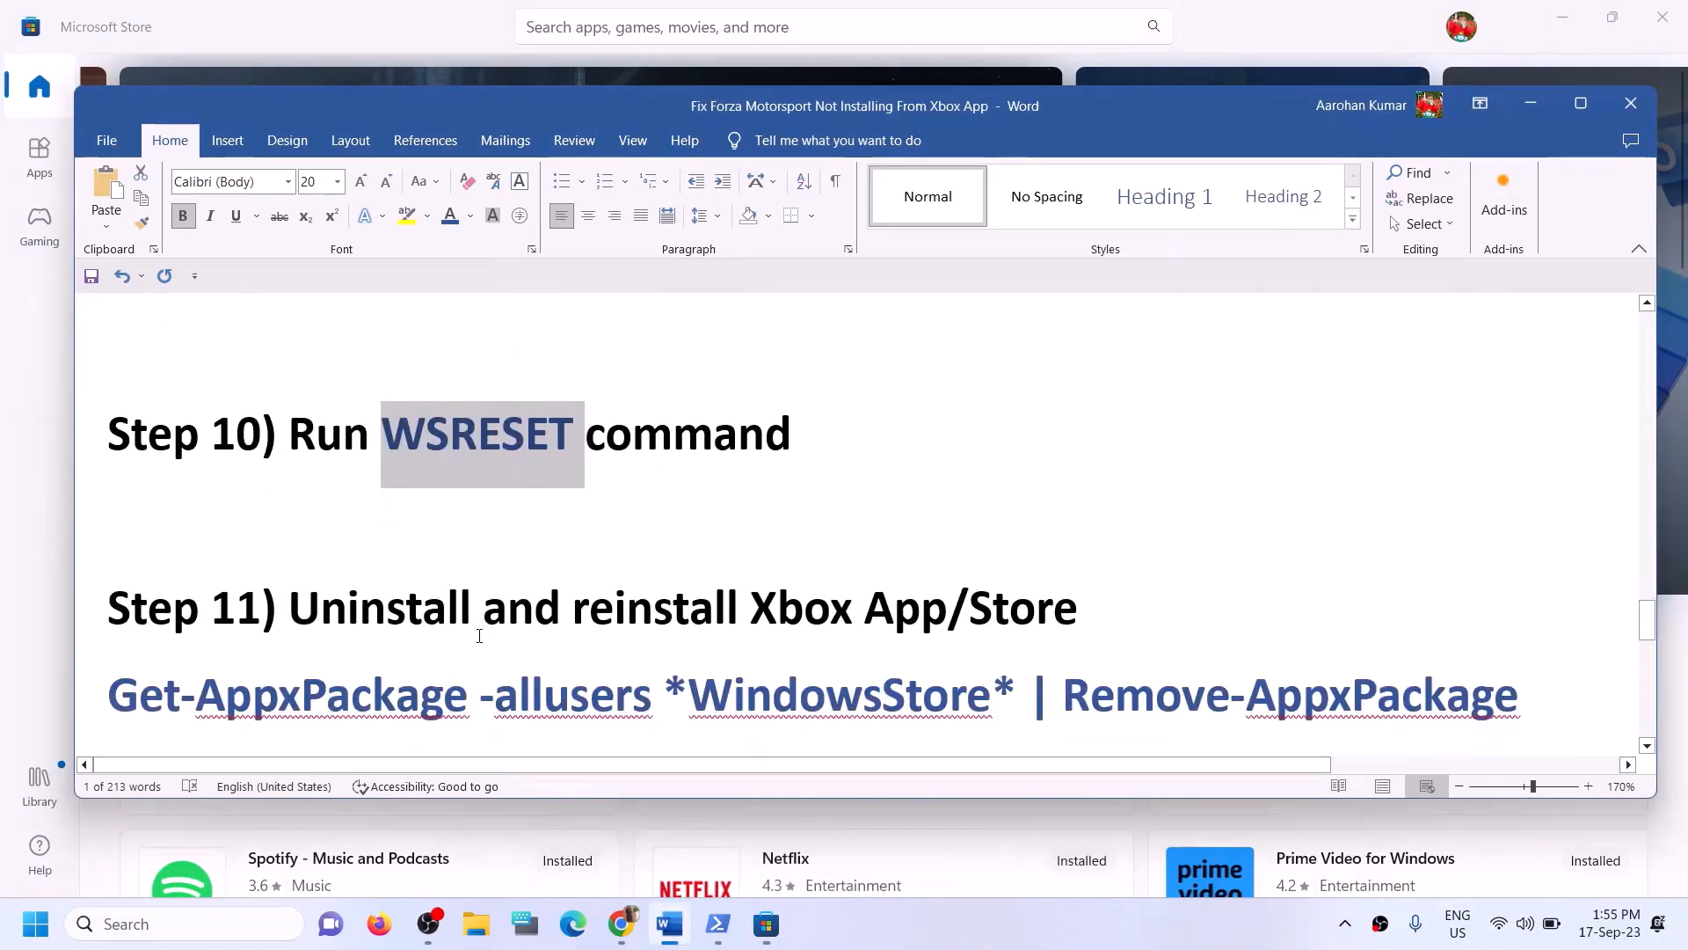
scroll(479, 635, "down", 1)
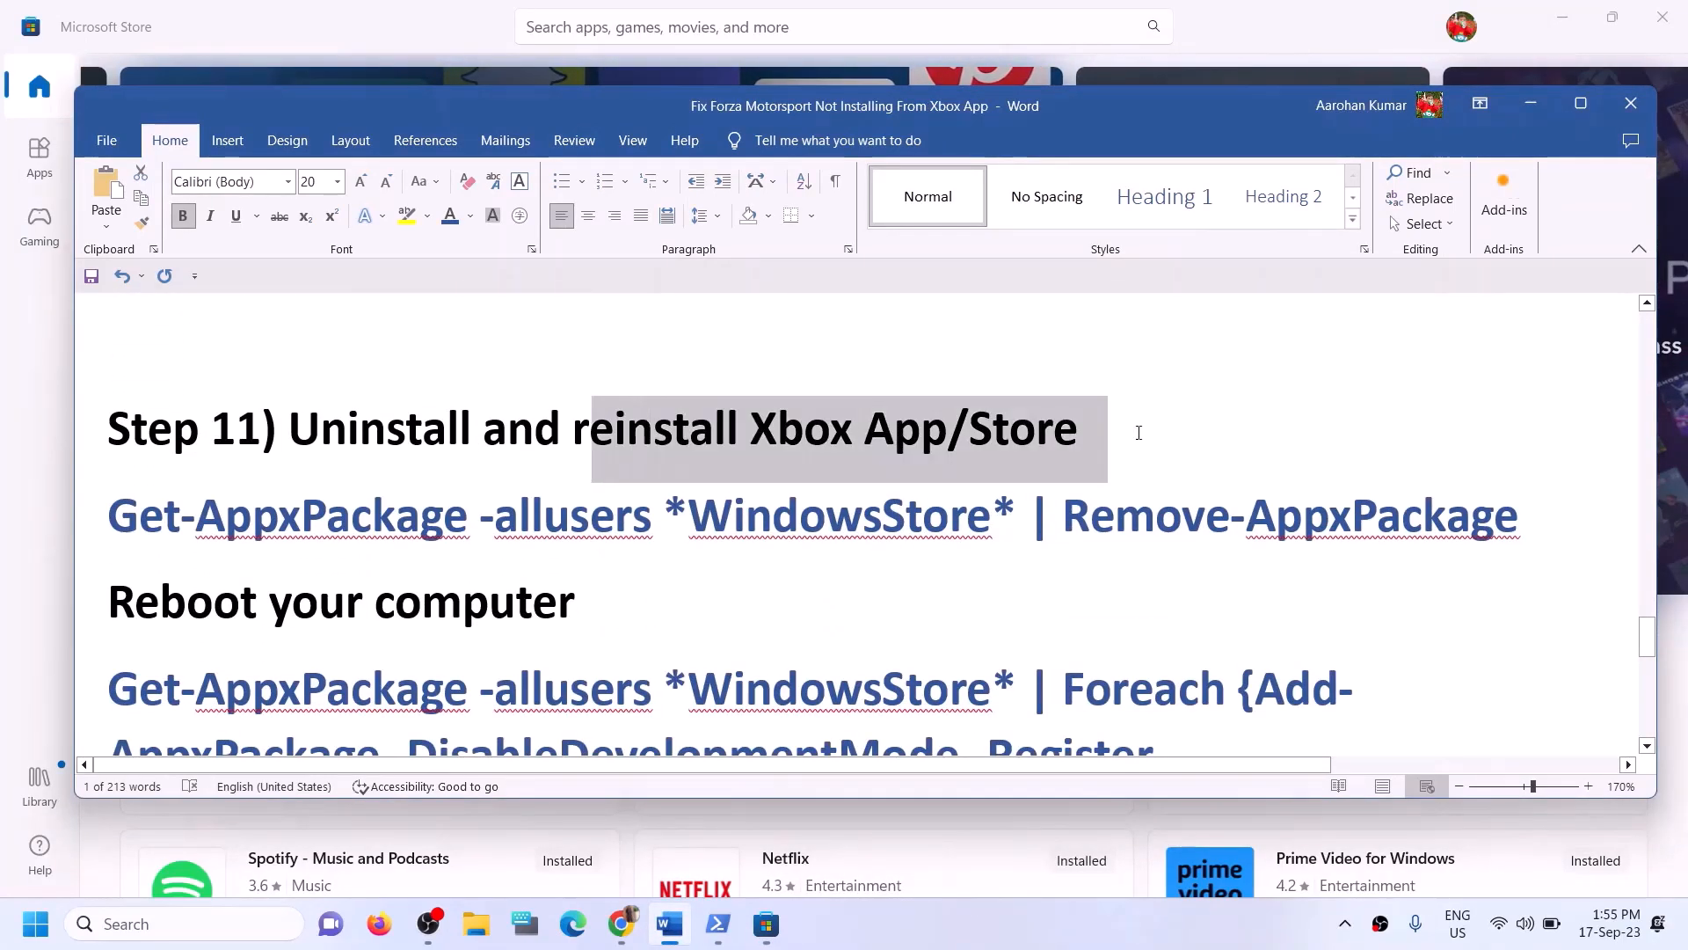
left_click(200, 538)
scroll(783, 564, "down", 1)
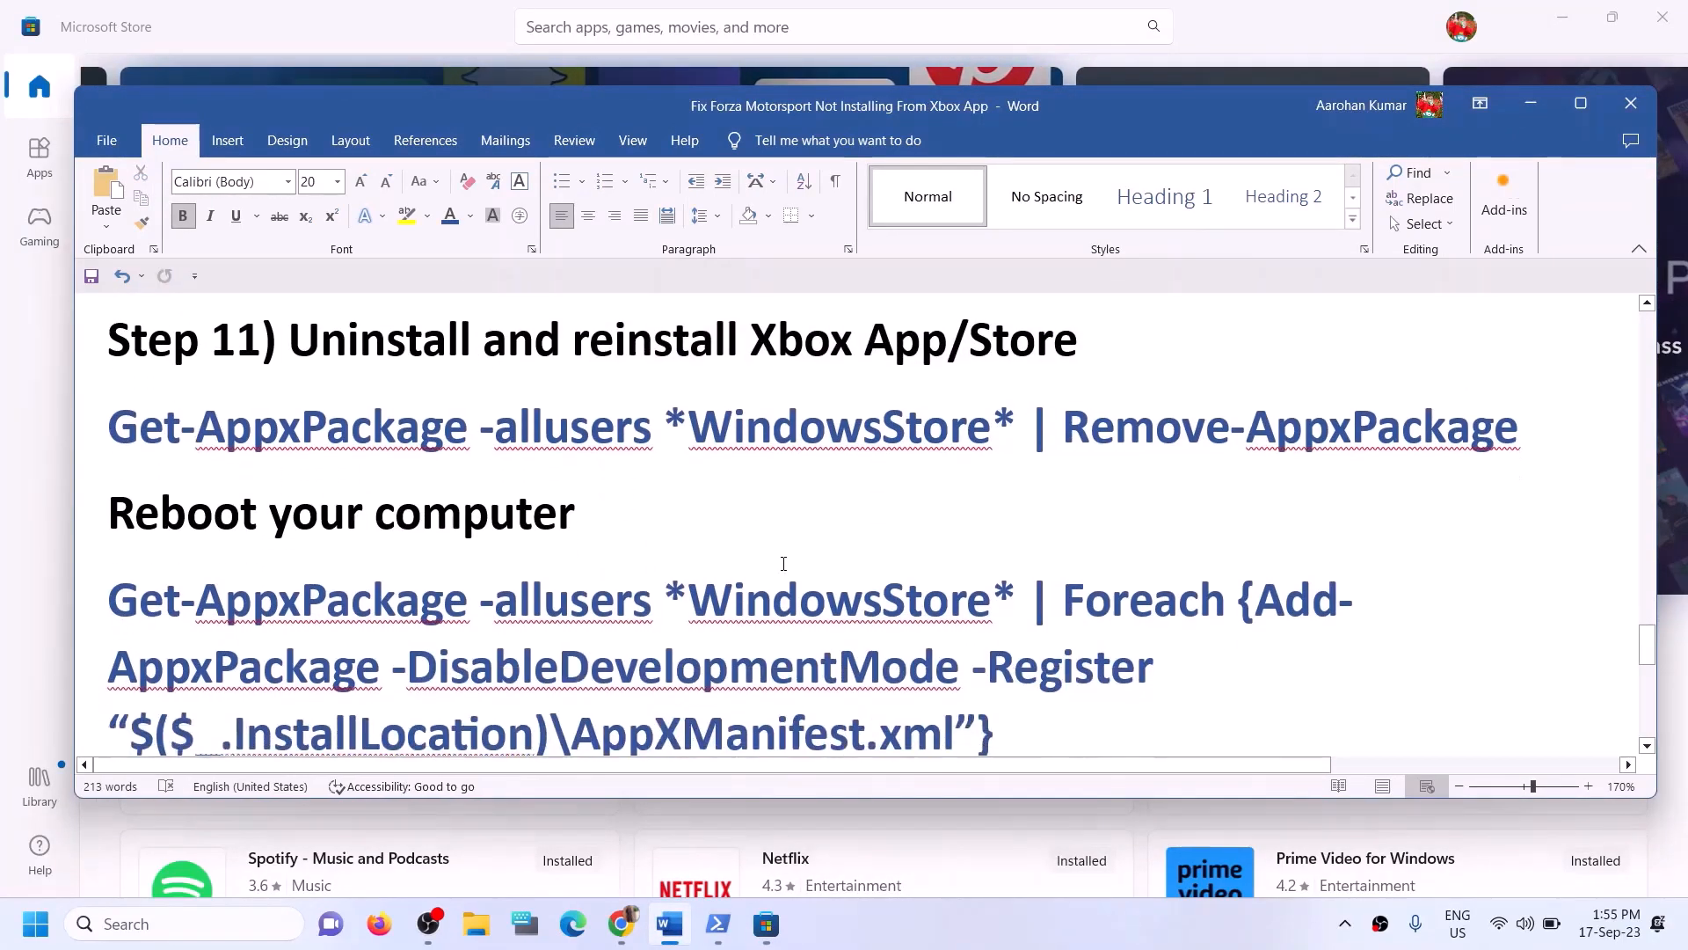
scroll(783, 564, "up", 1)
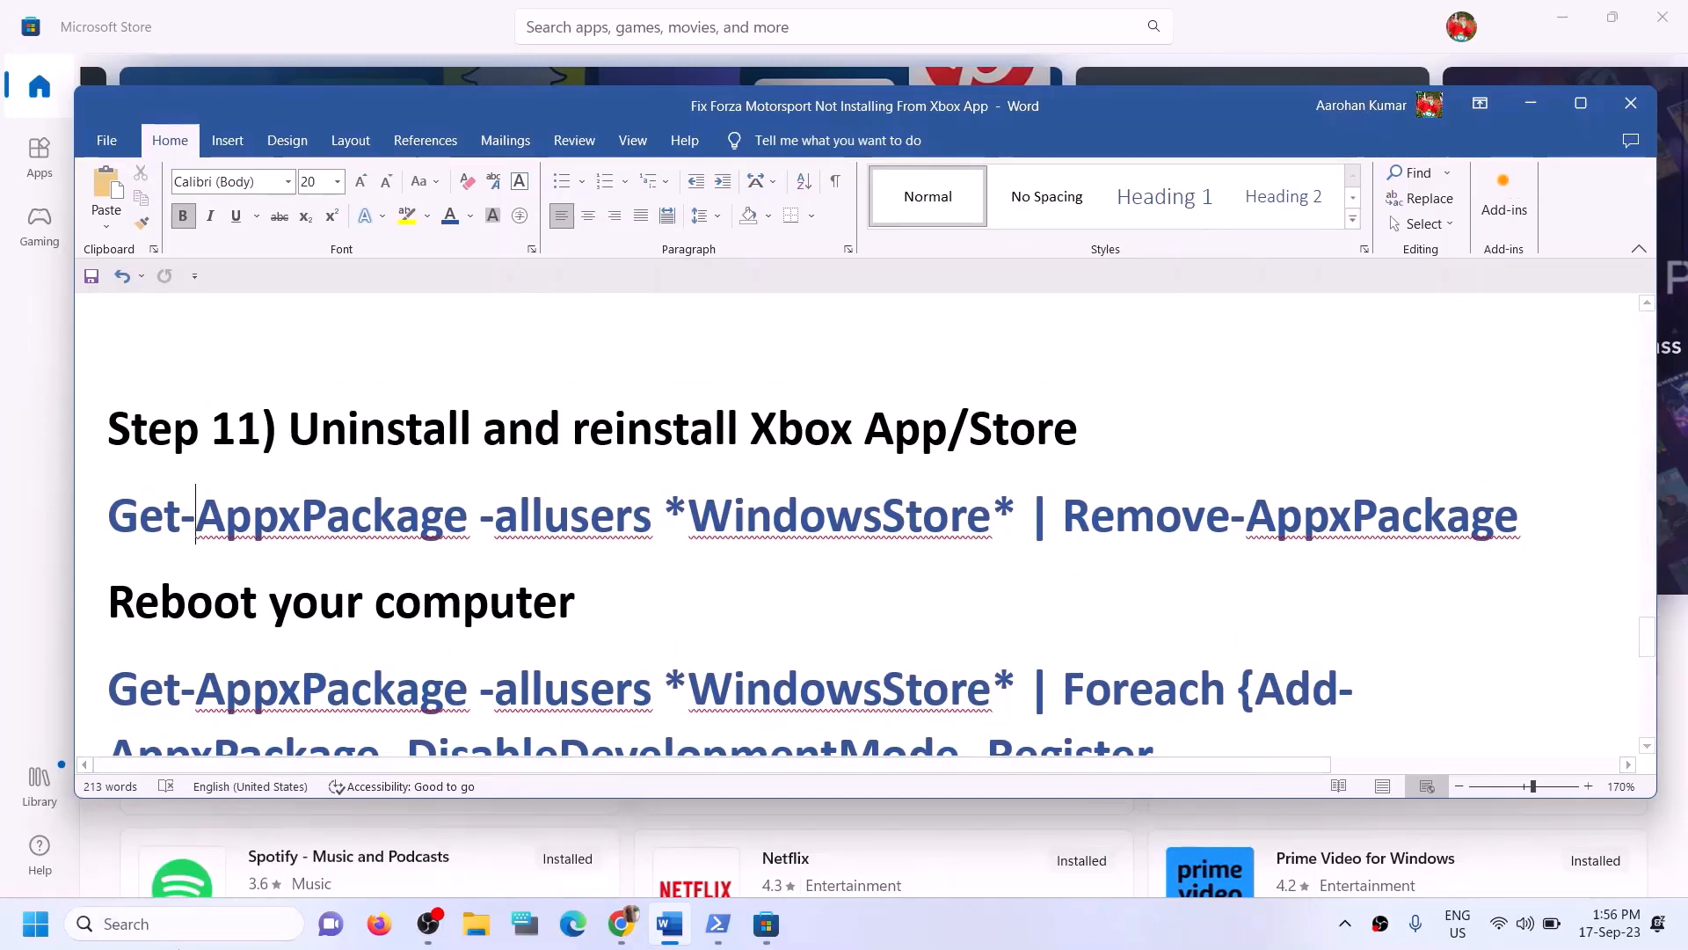
- Search for the Xbox app and uninstall it
left_click(171, 923)
type("xb")
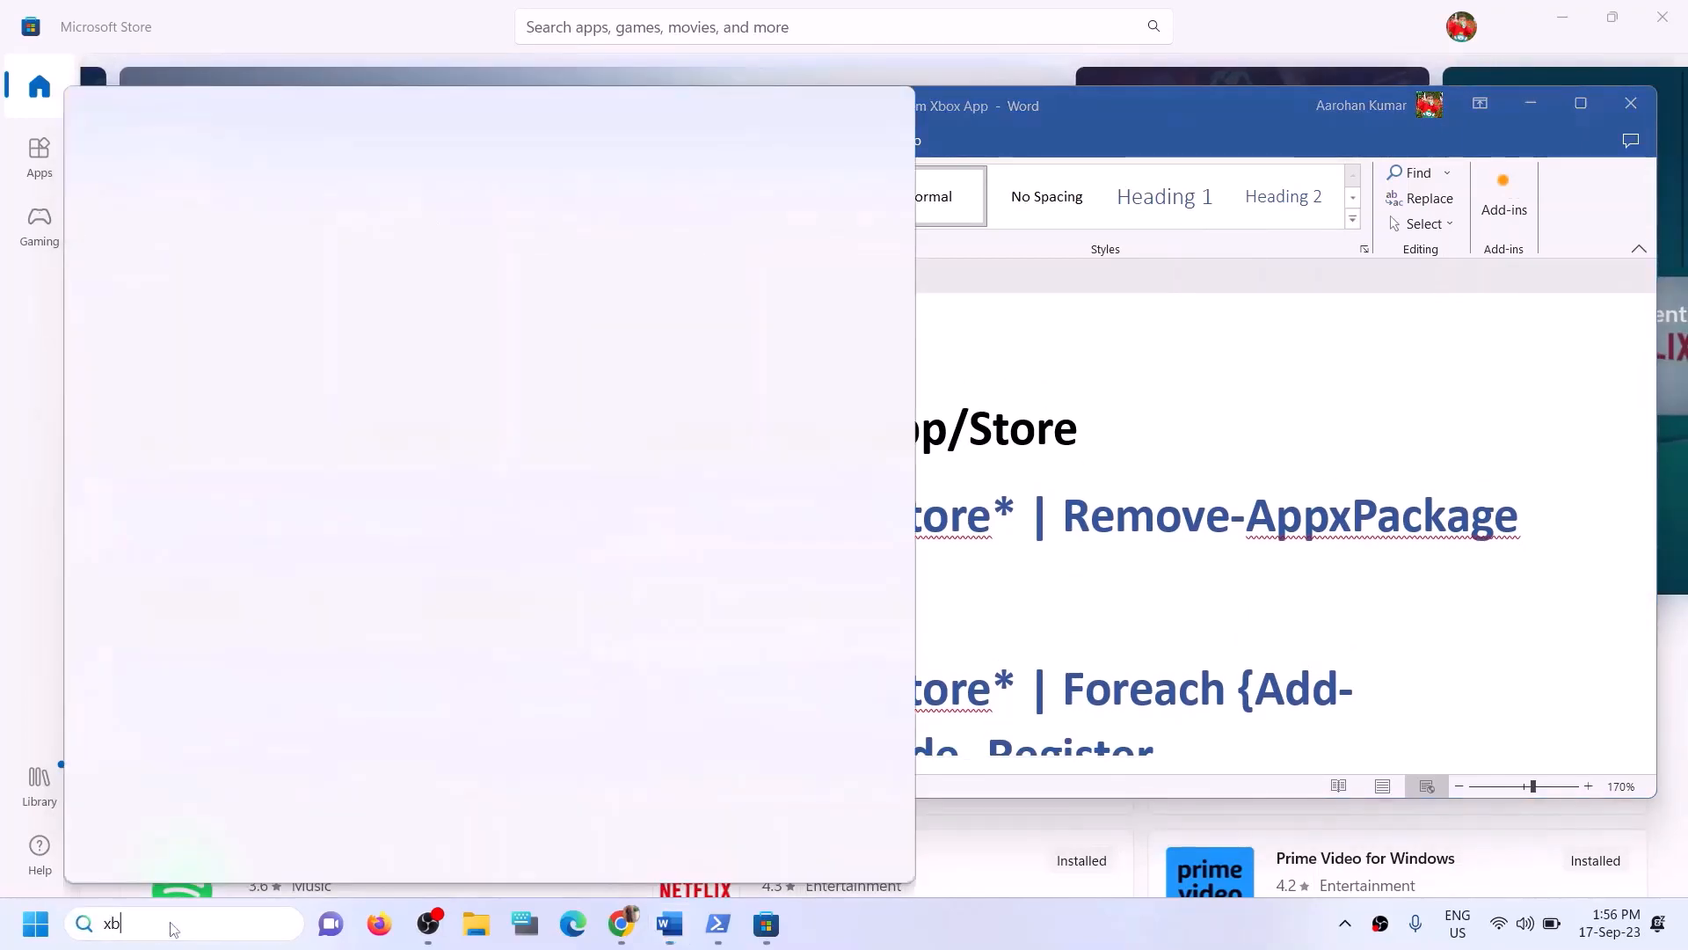
type("ox")
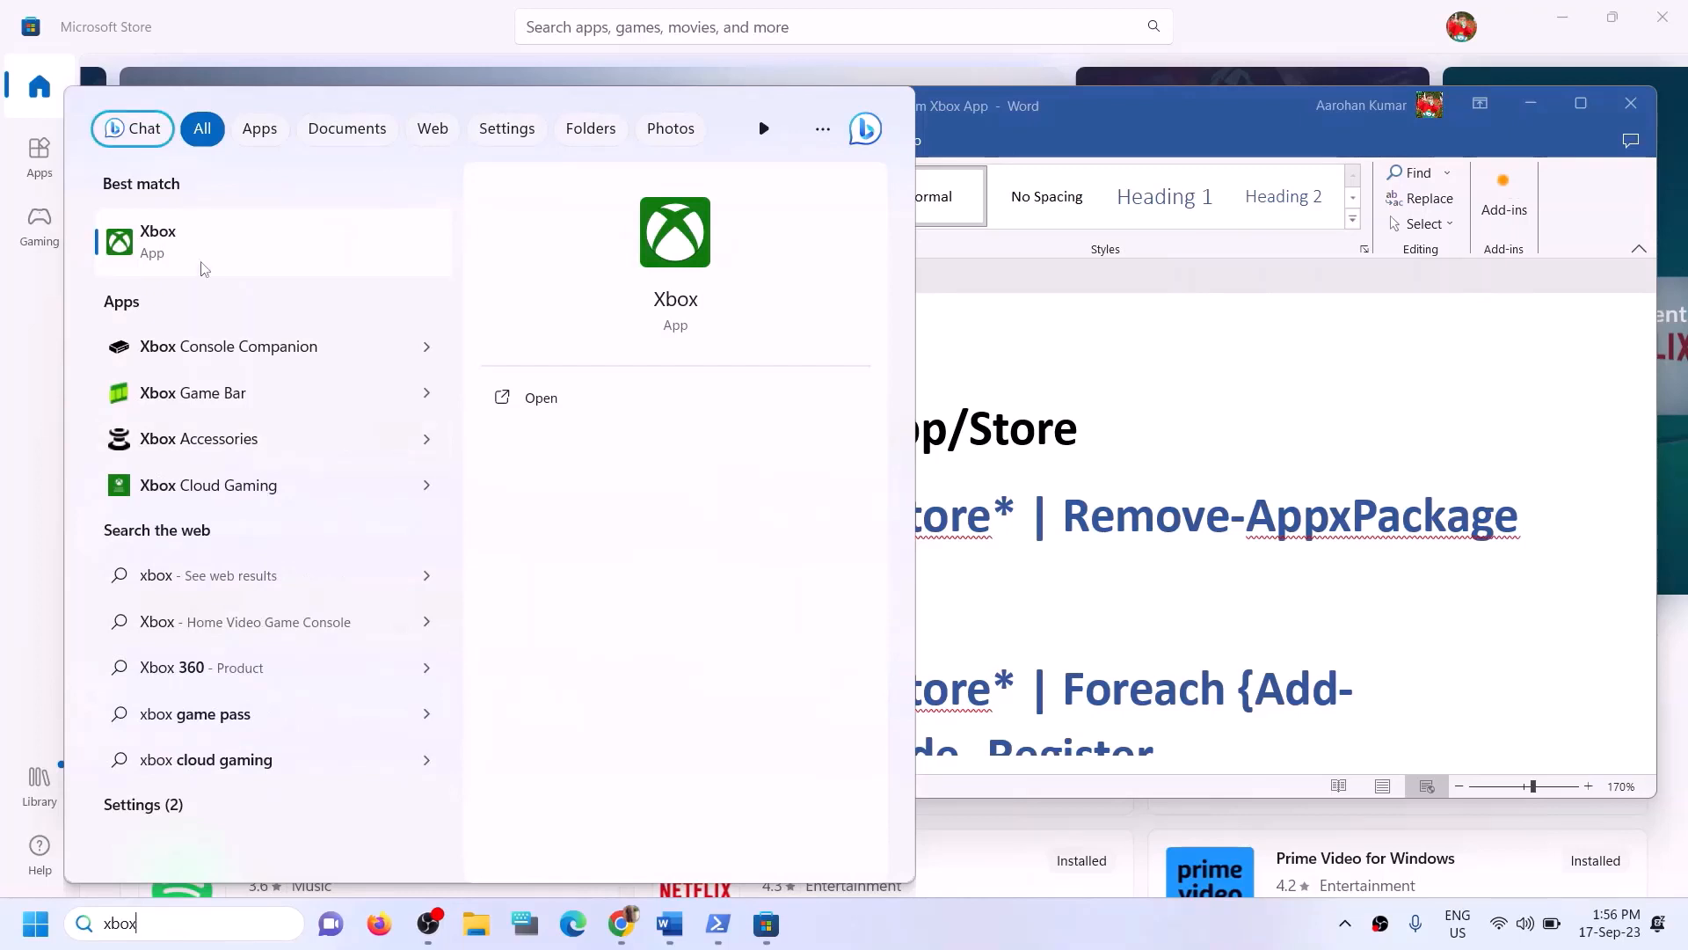
right_click(201, 261)
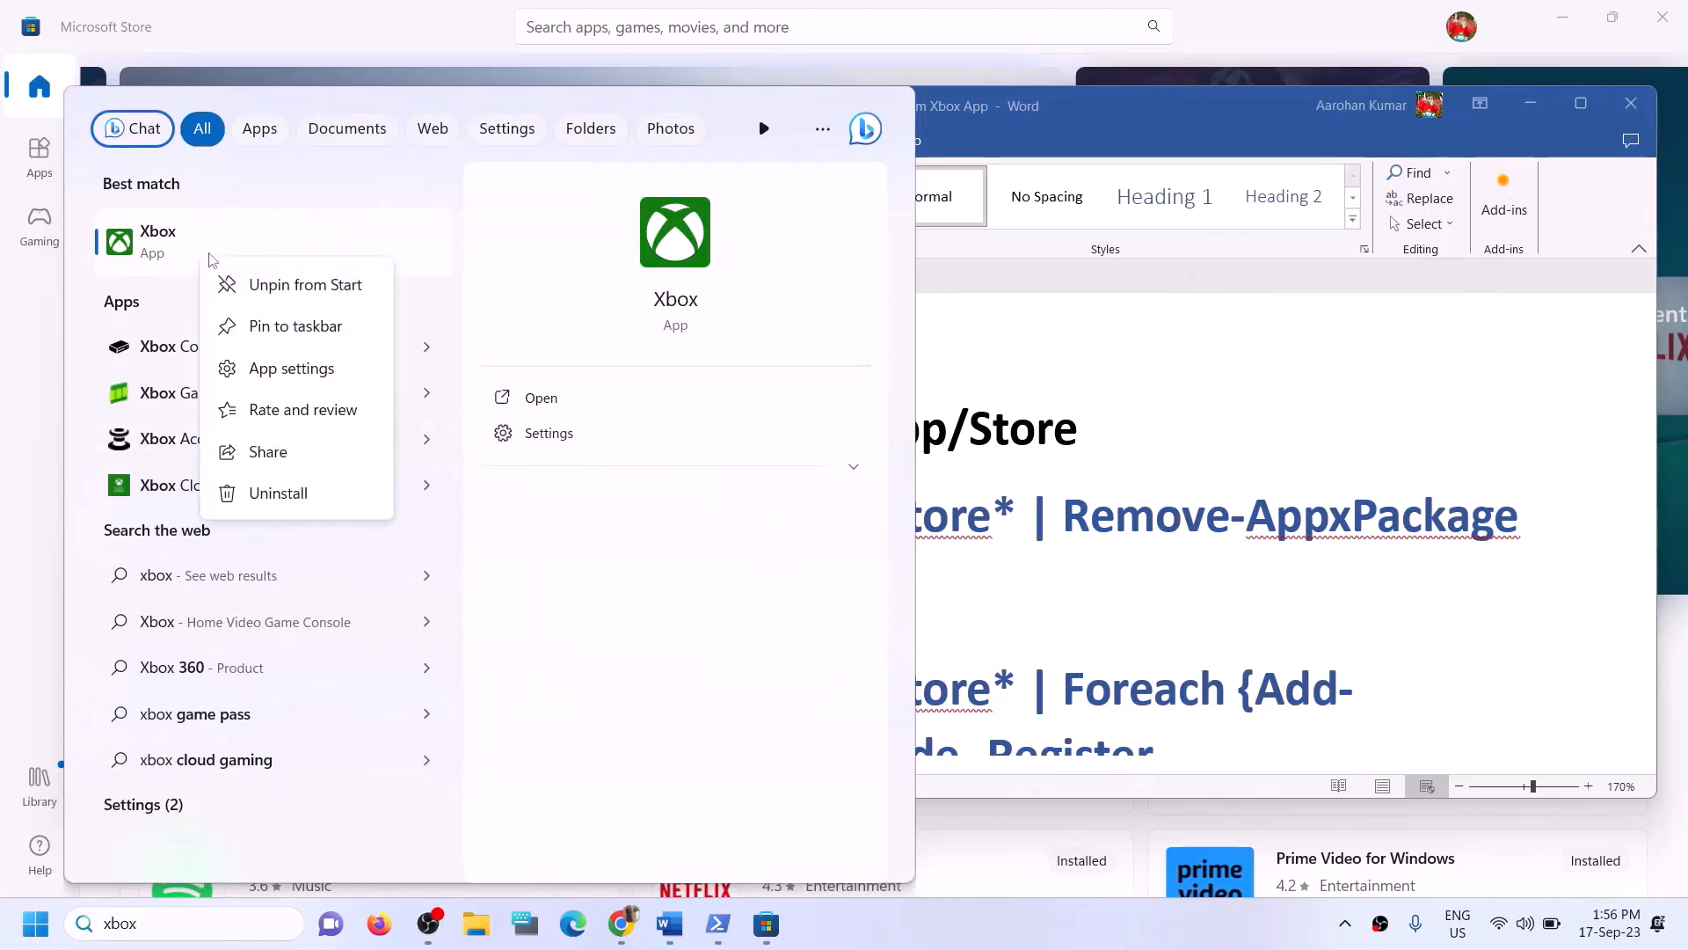
left_click(298, 494)
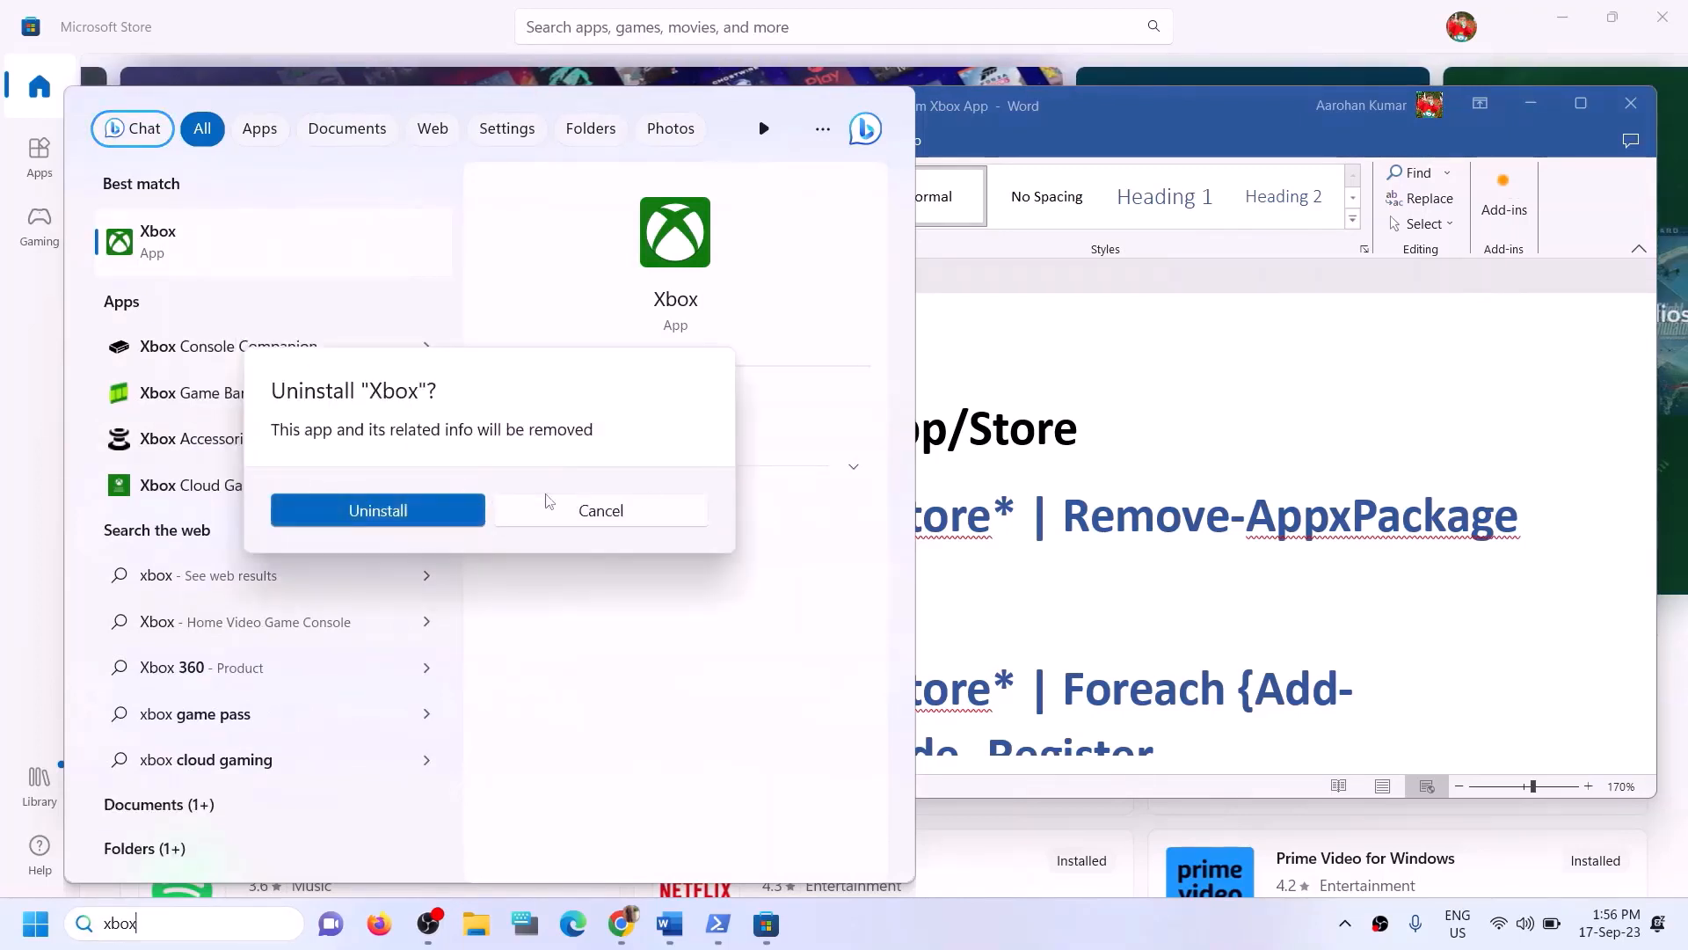
left_click(358, 513)
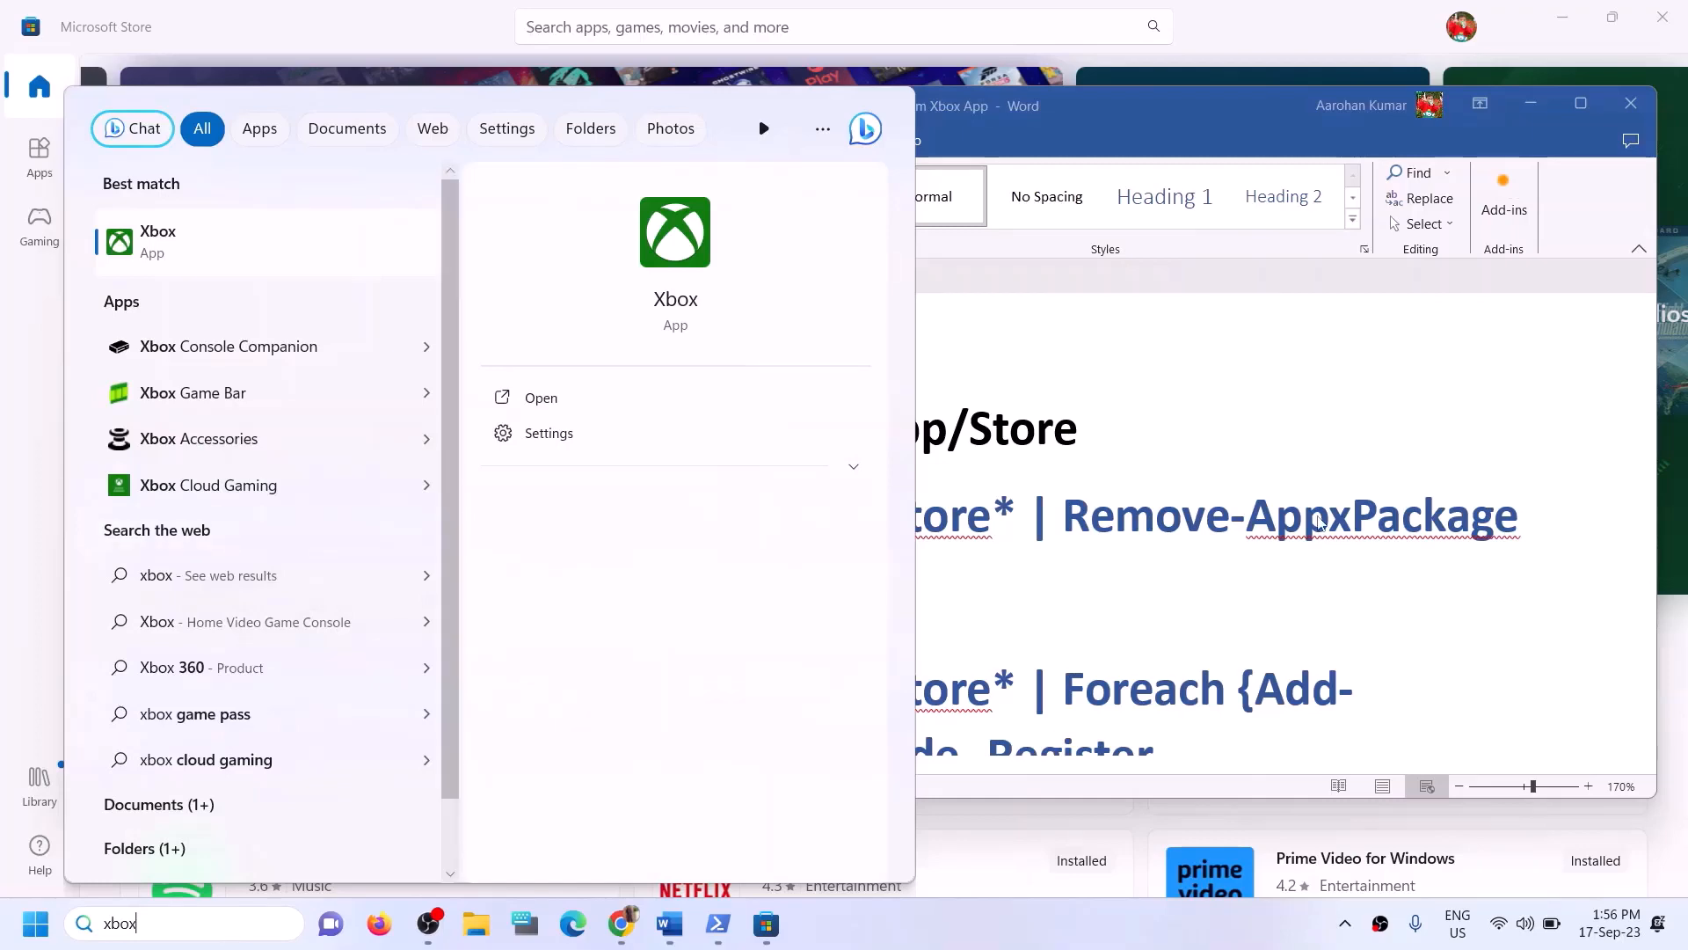
- Copy the Get-AppxPackage -allusers *WindowsStore* | Remove-AppxPackage command from the guide
left_click(1011, 429)
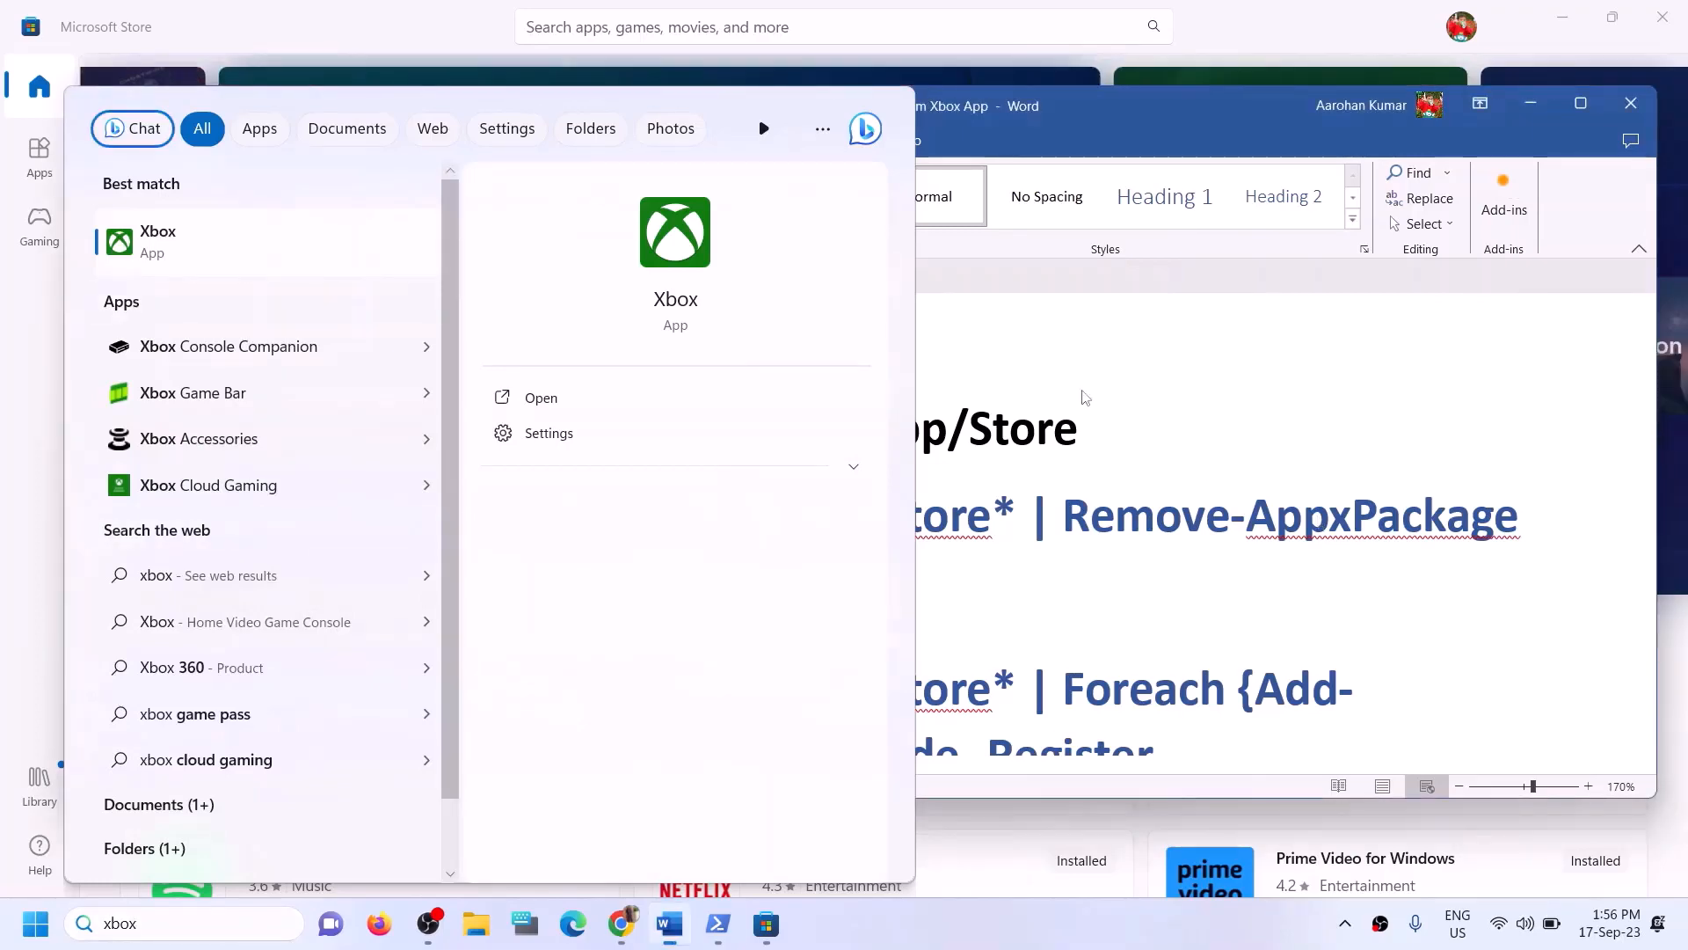
left_click_drag(1523, 512, 192, 522)
right_click(193, 523)
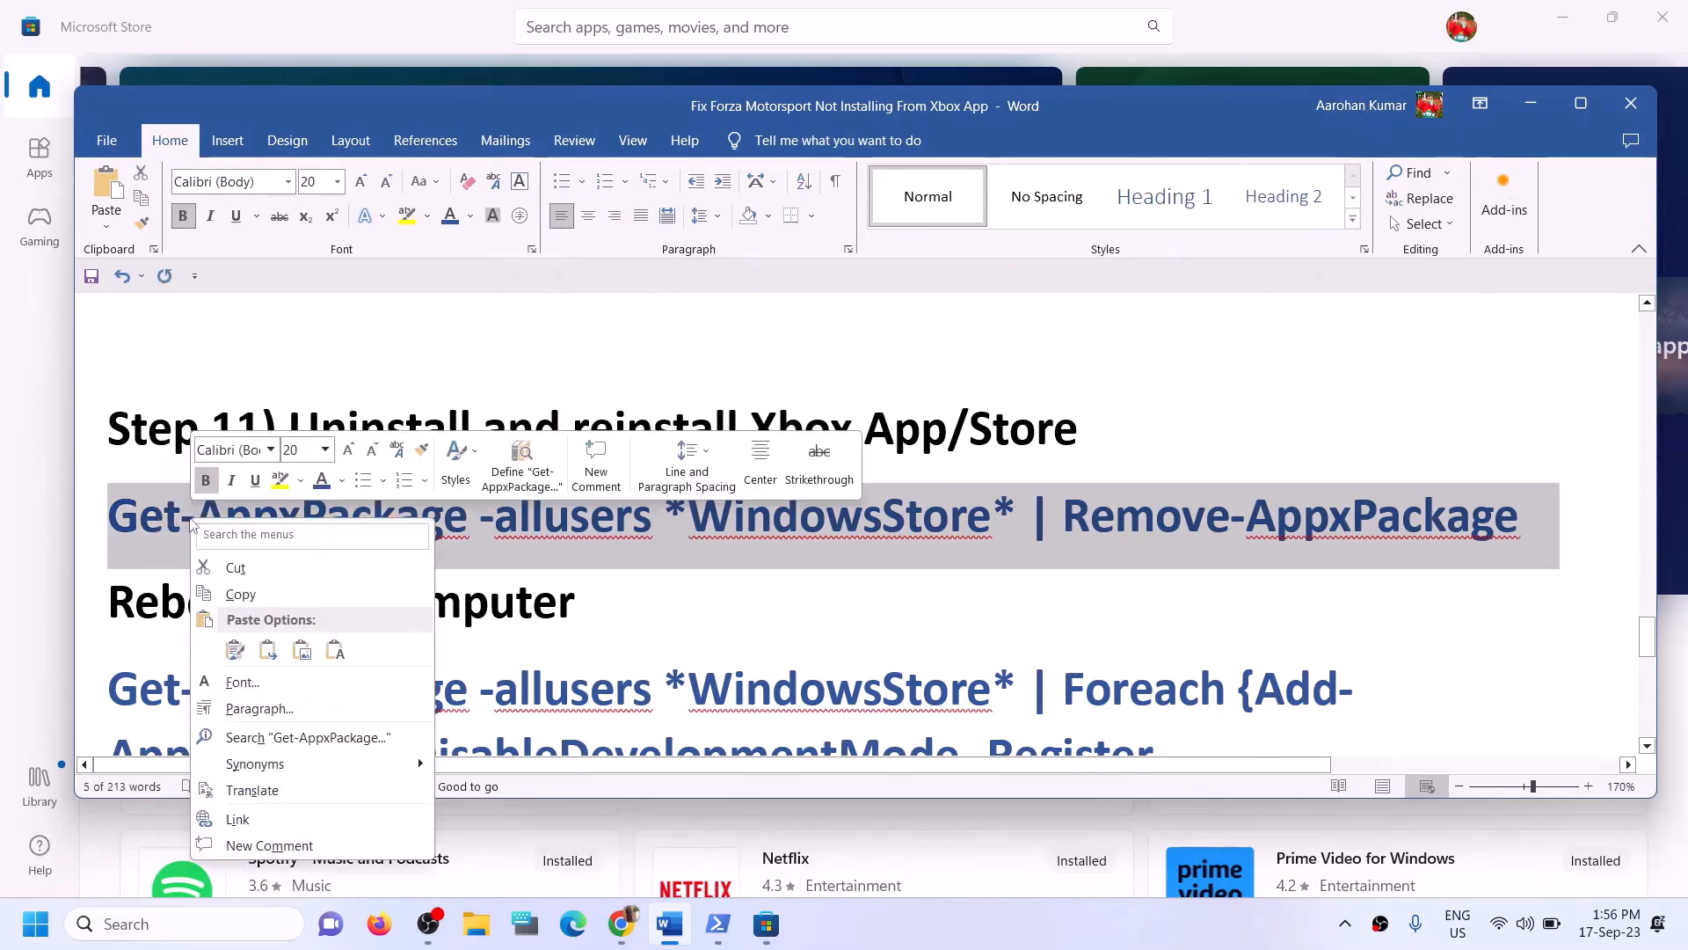
left_click(242, 595)
- Open Windows PowerShell as administrator and paste the copied command to remove the Windows Store package
left_click(229, 938)
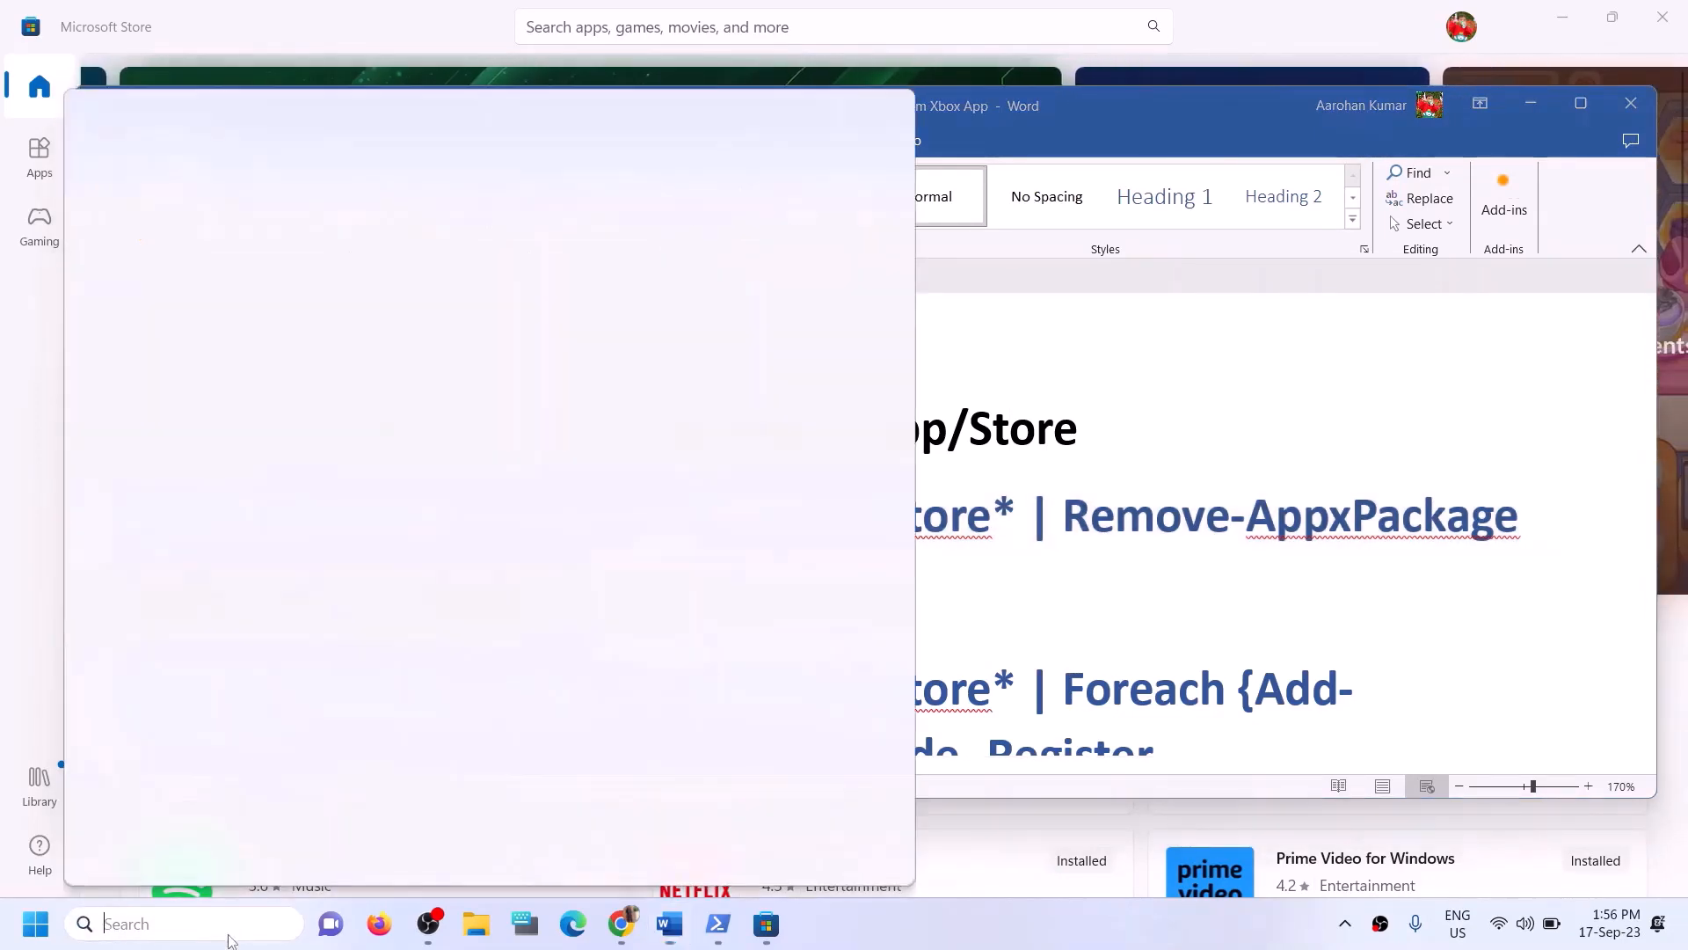
type("powe")
type("rshell")
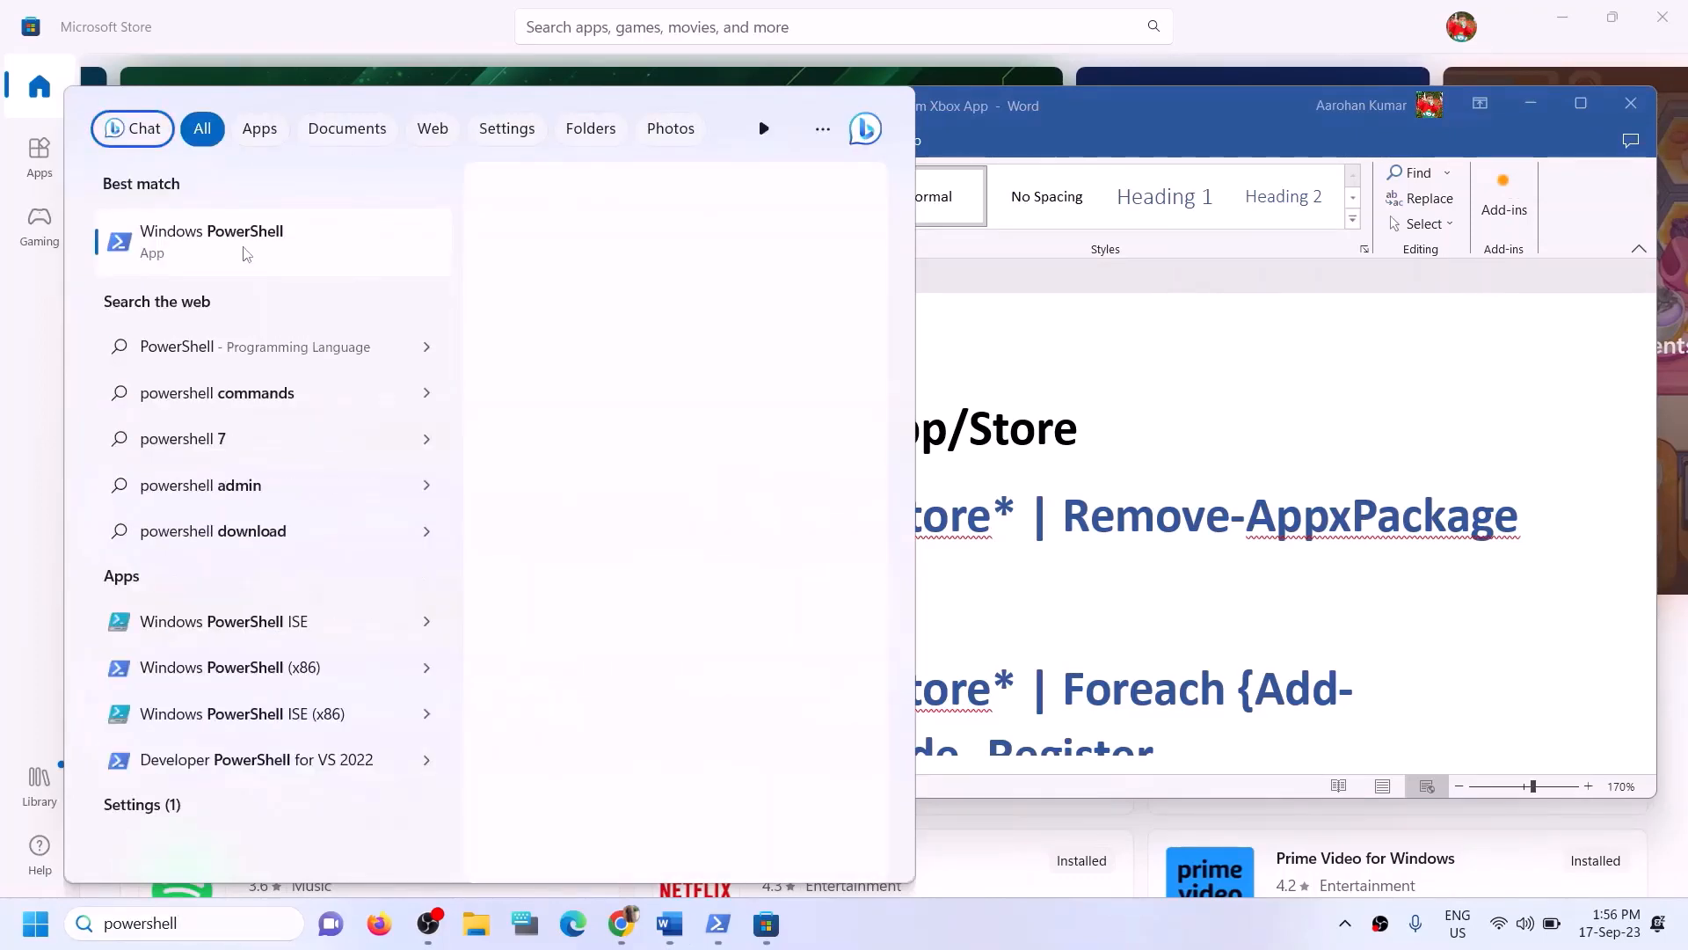
right_click(319, 253)
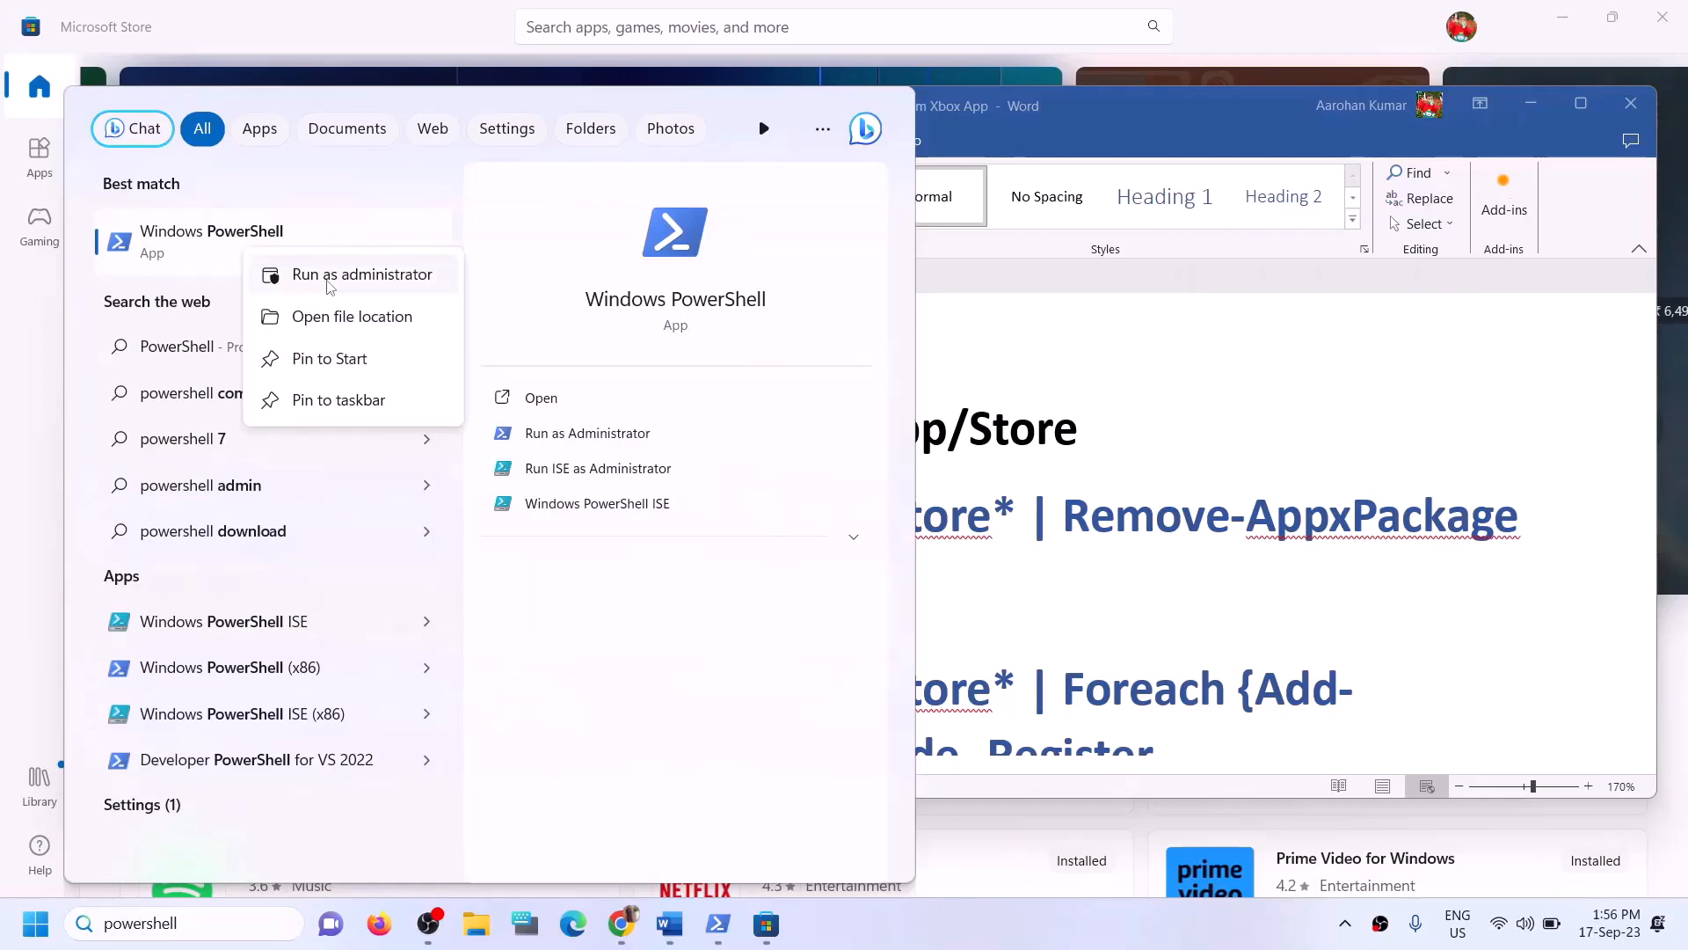
left_click(327, 286)
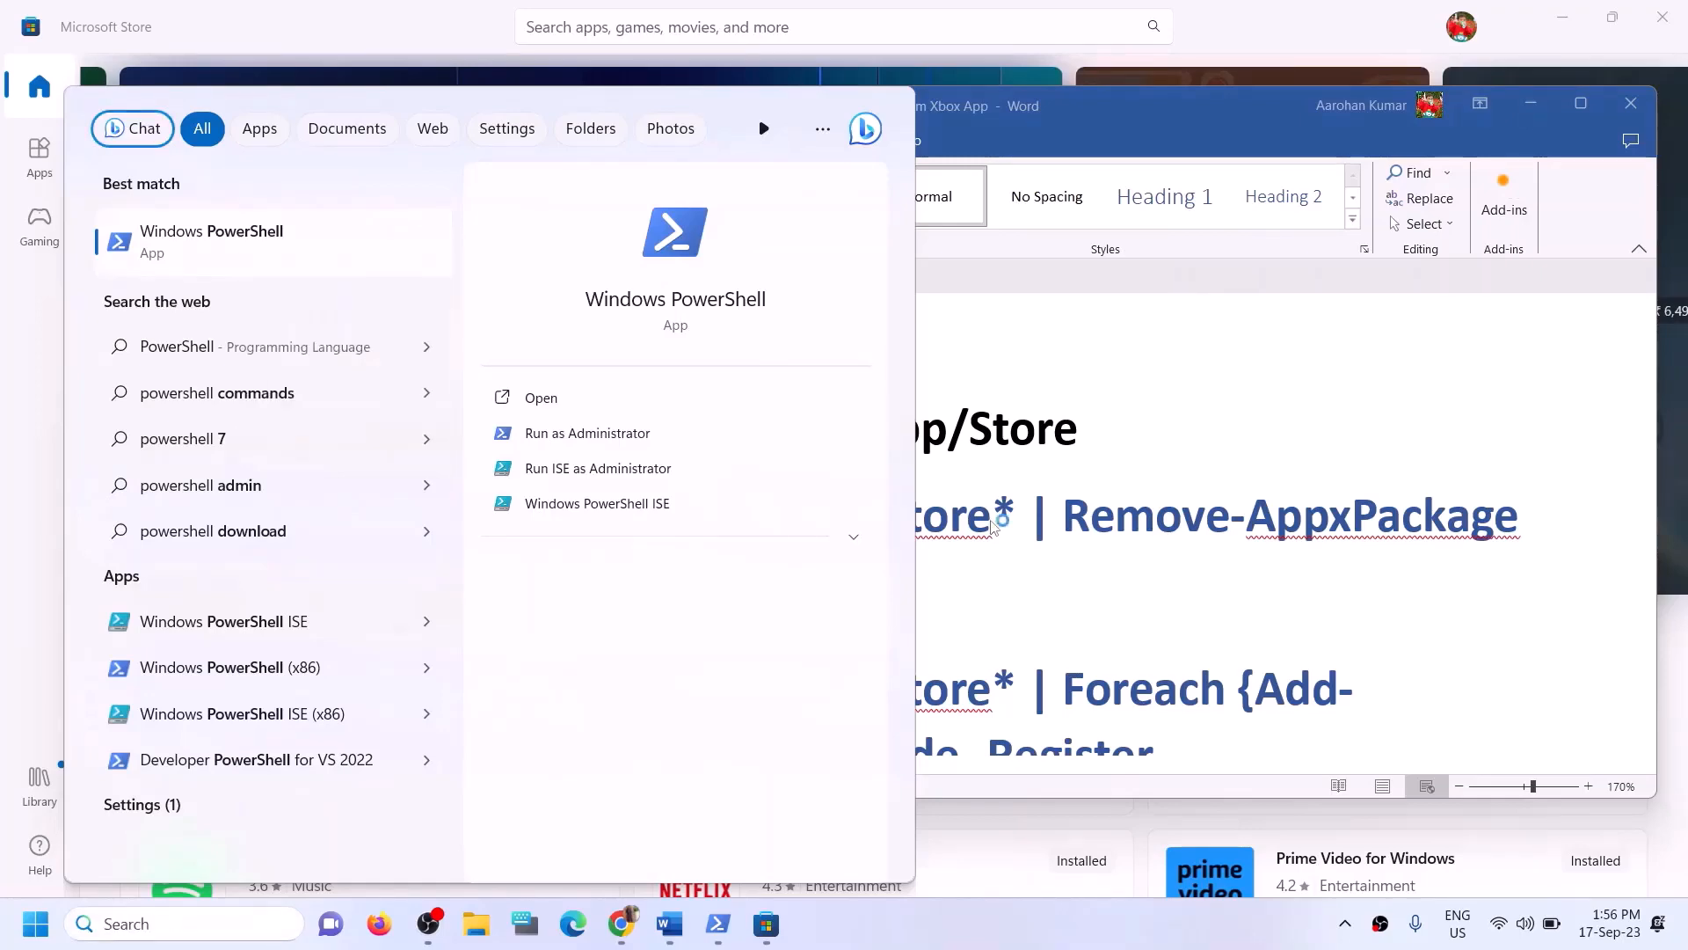
left_click(738, 635)
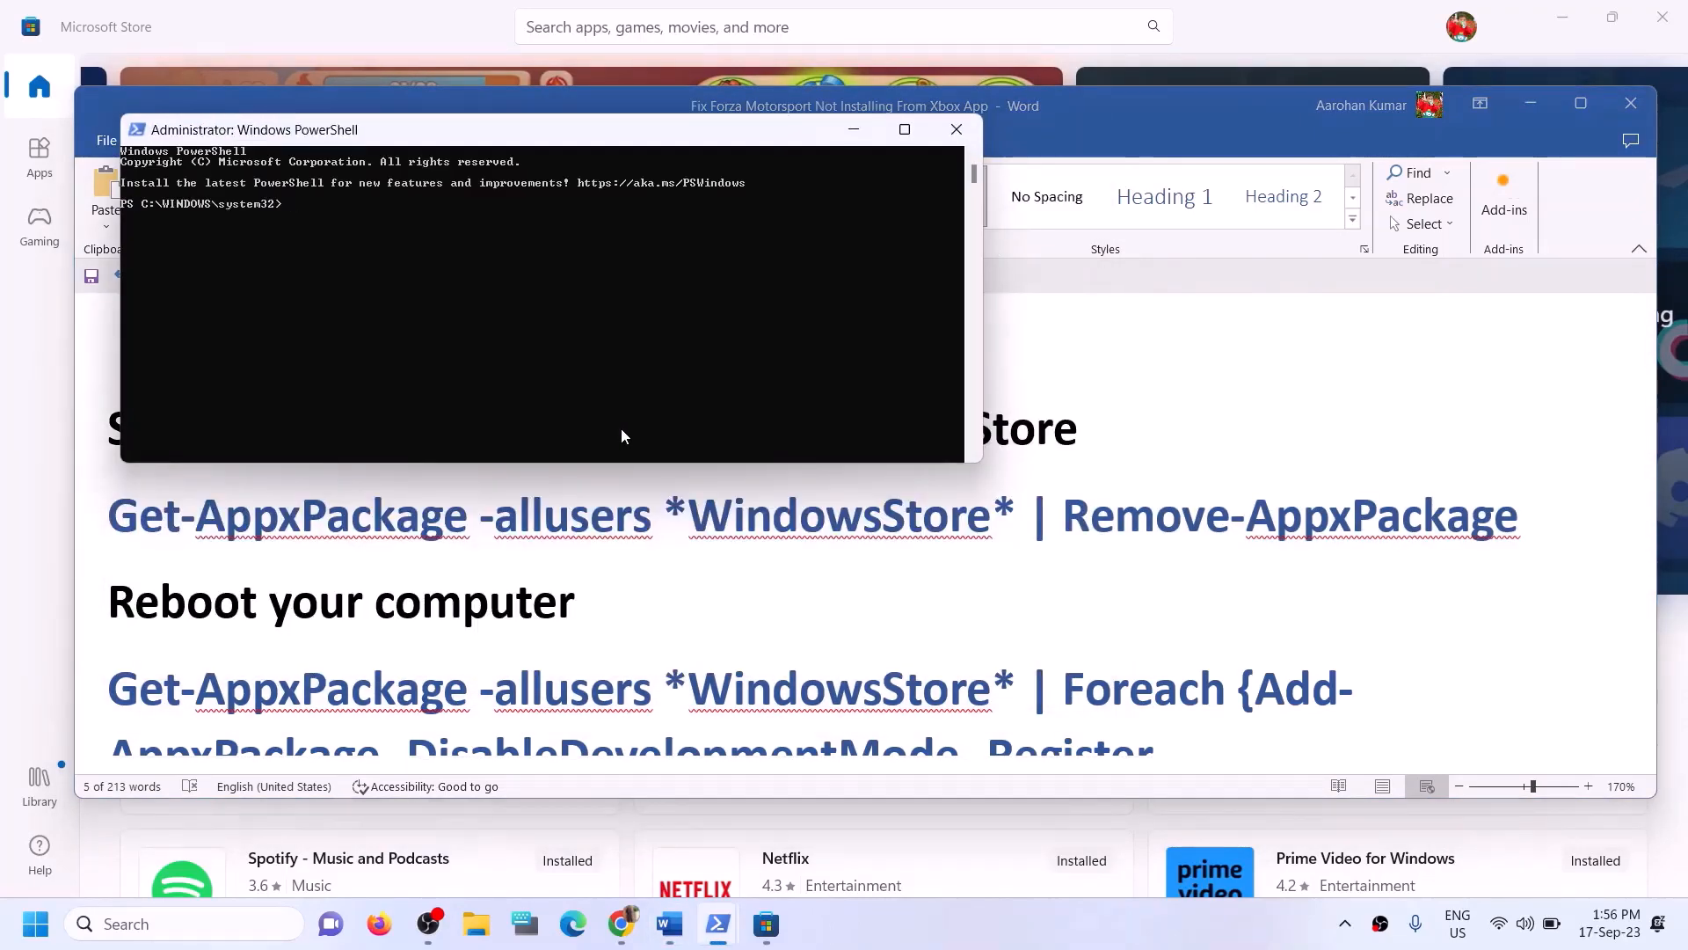
right_click(622, 430)
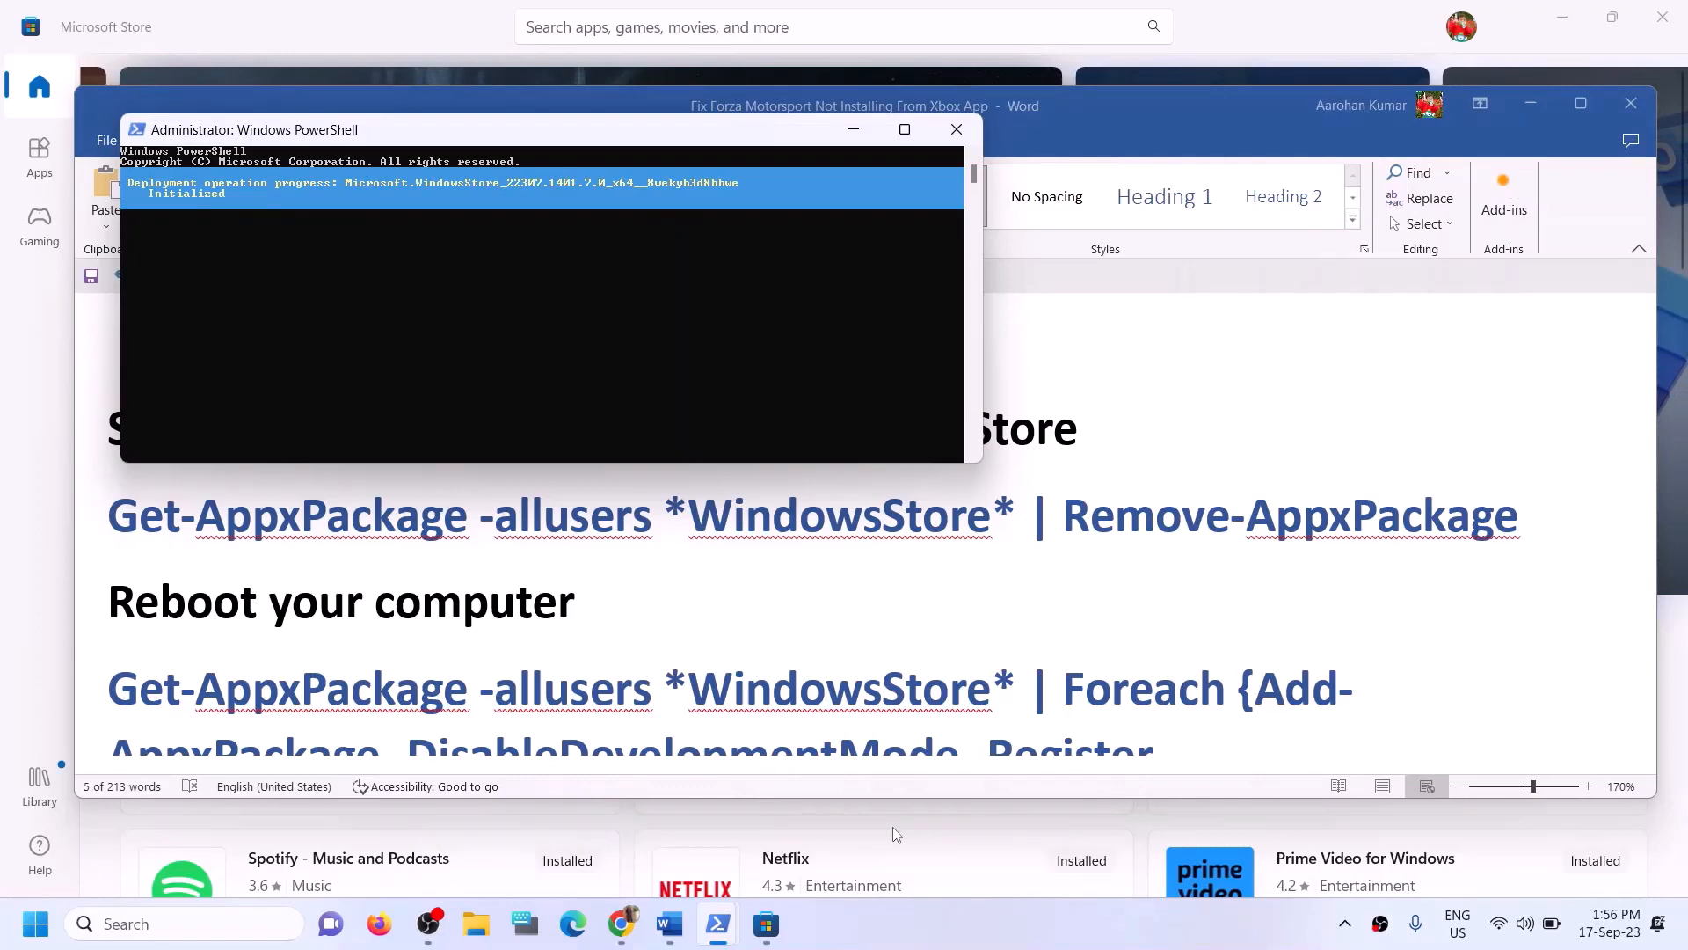
- Return to the guide and select the Reboot your computer line
left_click(367, 25)
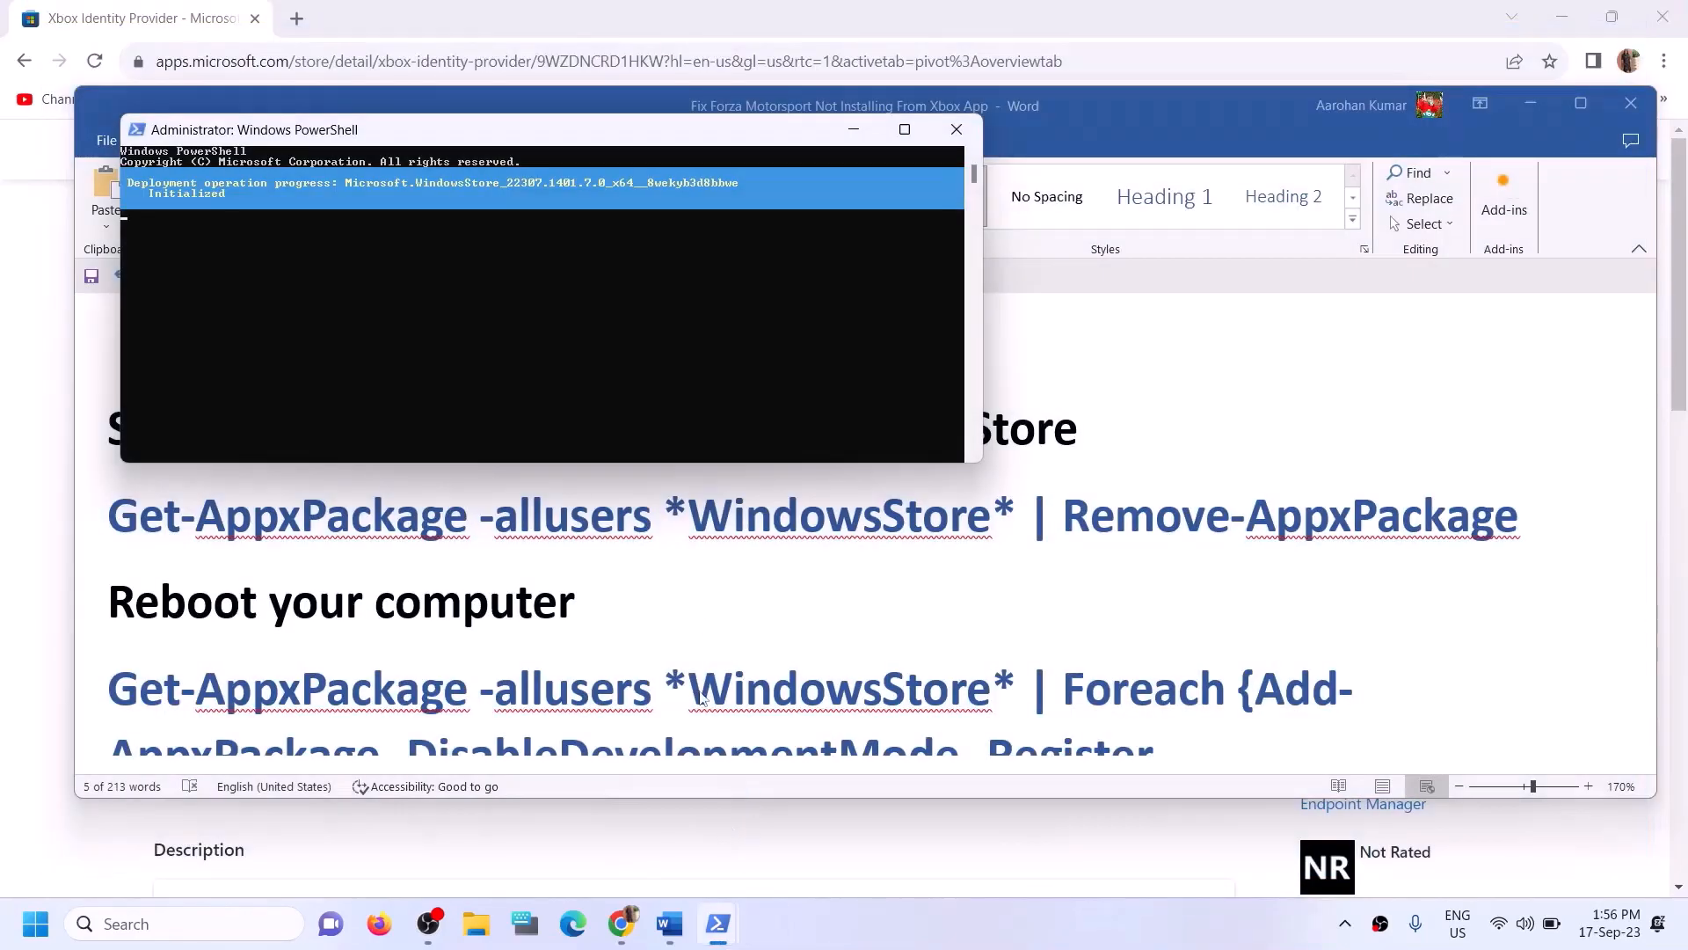
left_click(652, 595)
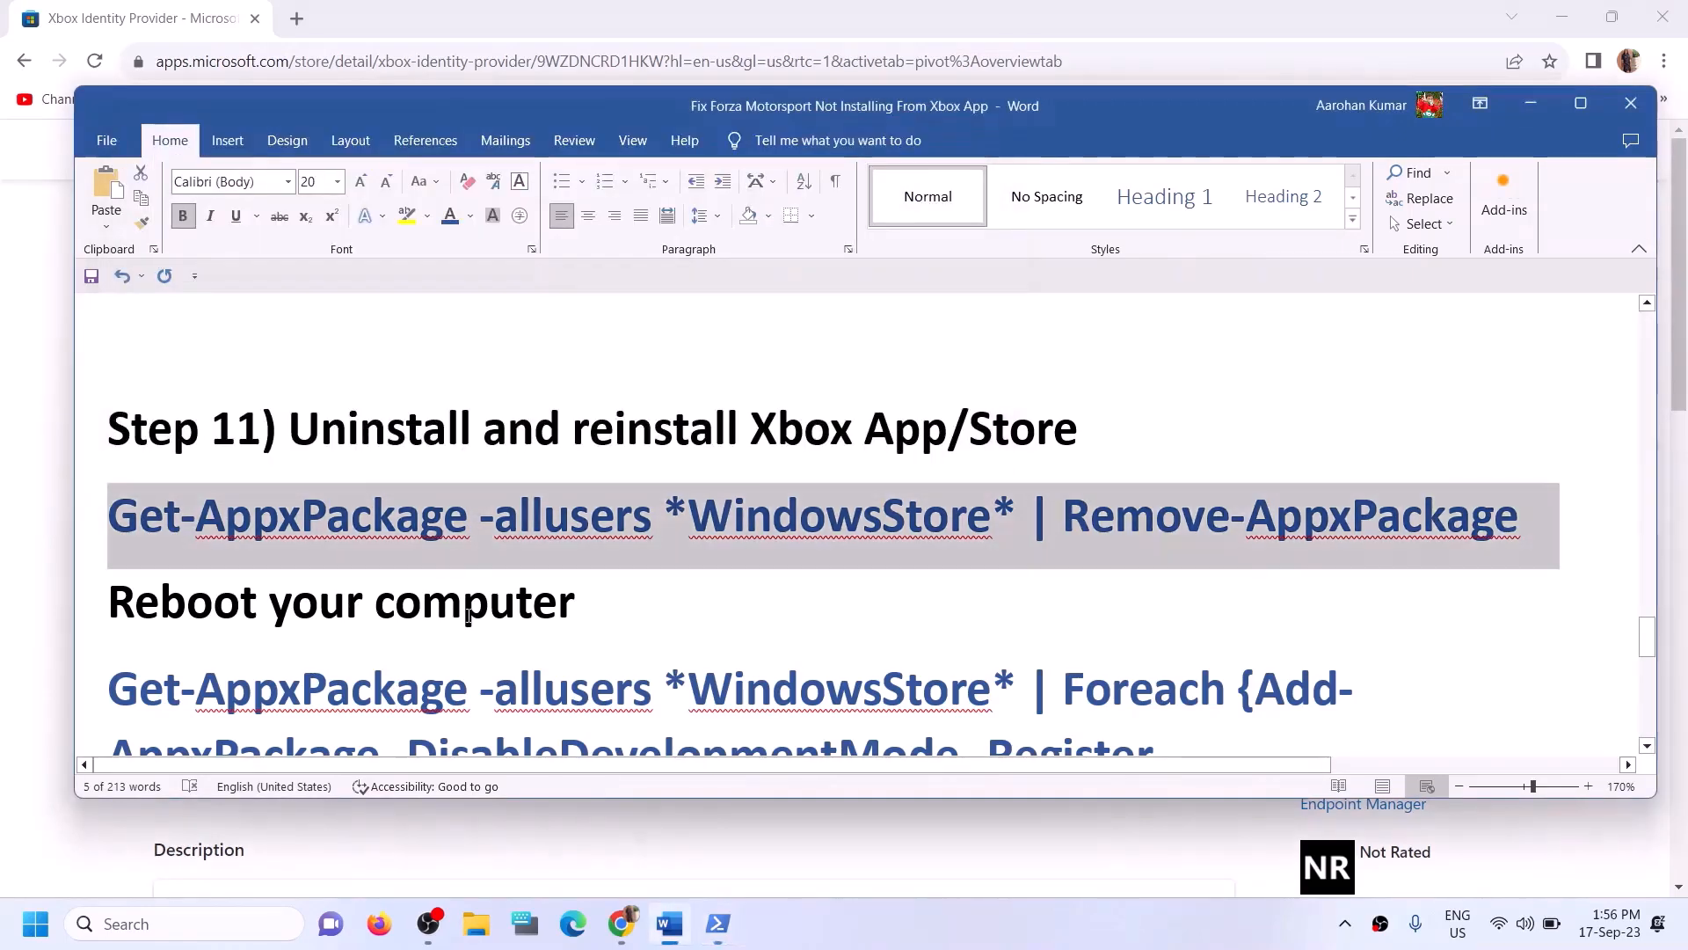
scroll(212, 563, "down", 2)
triple_click(159, 512)
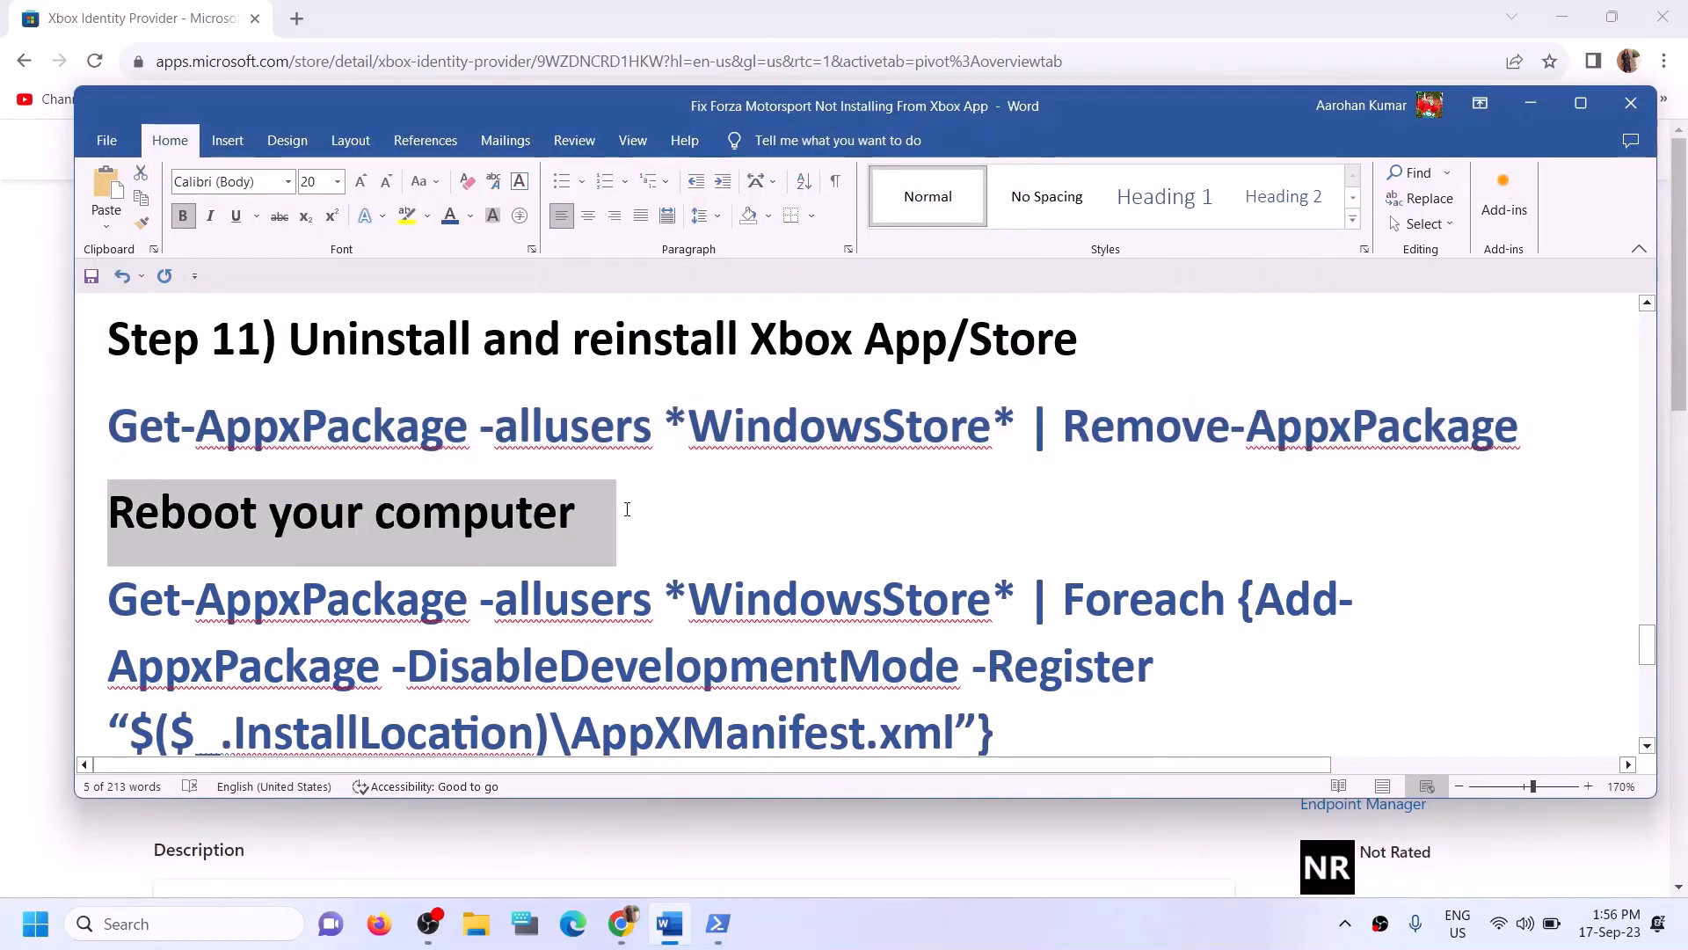
- Select and copy the Get-AppxPackage -allusers *WindowsStore* | Foreach {Add-AppxPackage -DisableDevelopmentMode -Register ...} command from the guide
scroll(1018, 647, "down", 1)
left_click_drag(1018, 647, 109, 514)
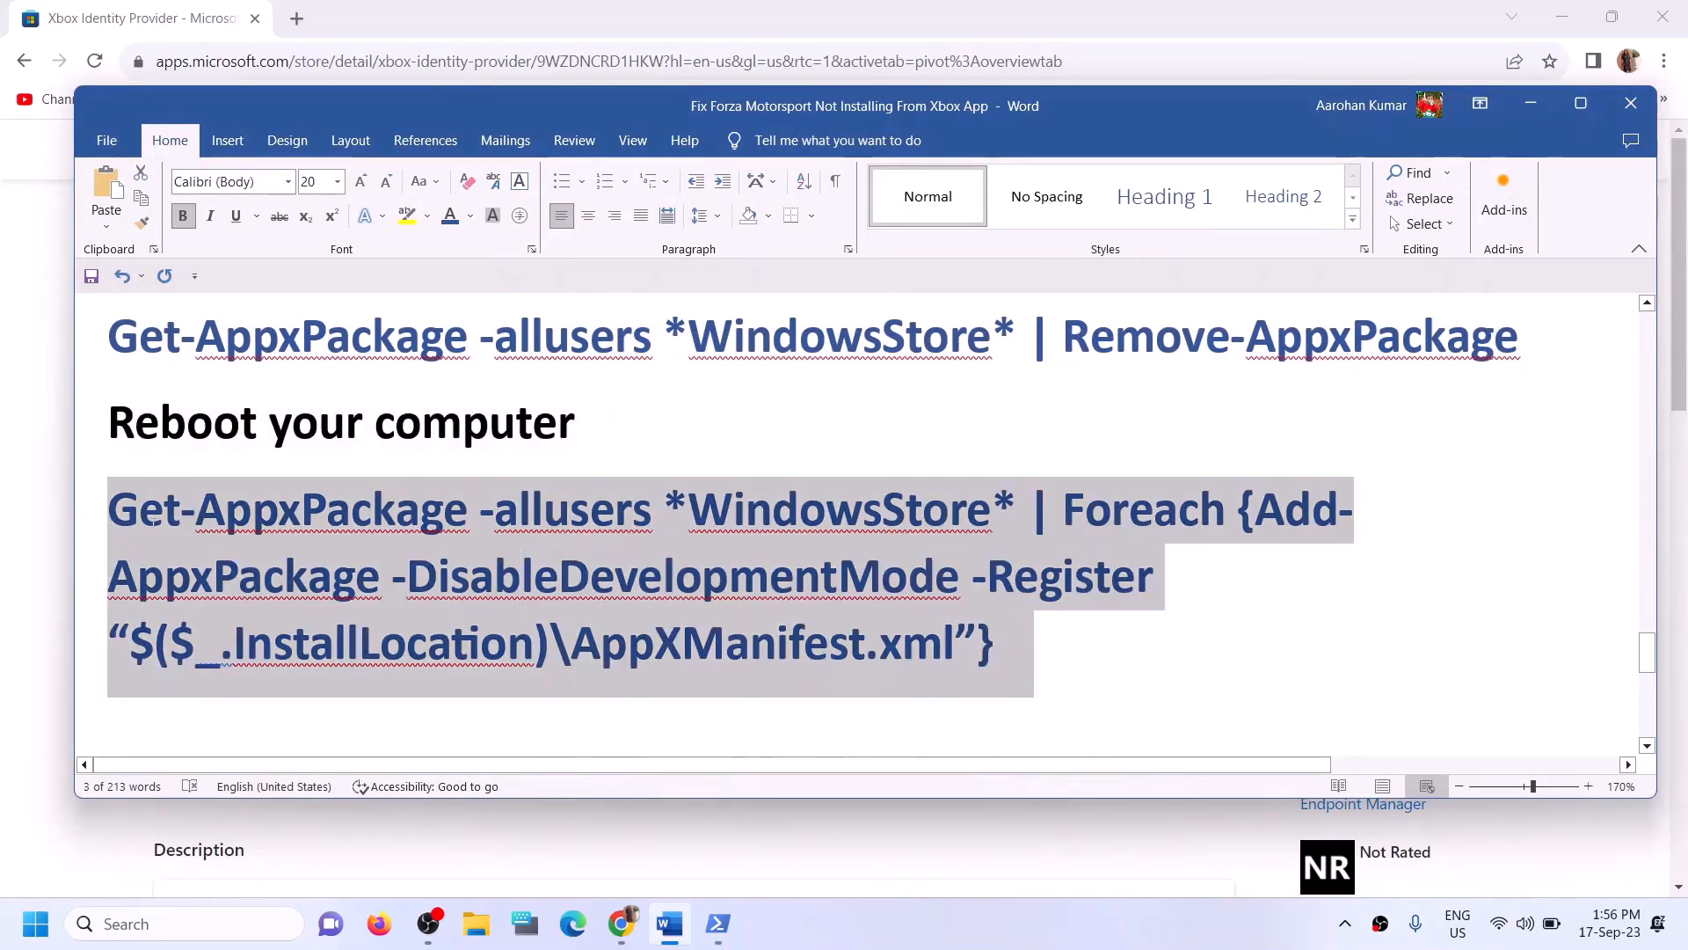
mouse_move(717, 924)
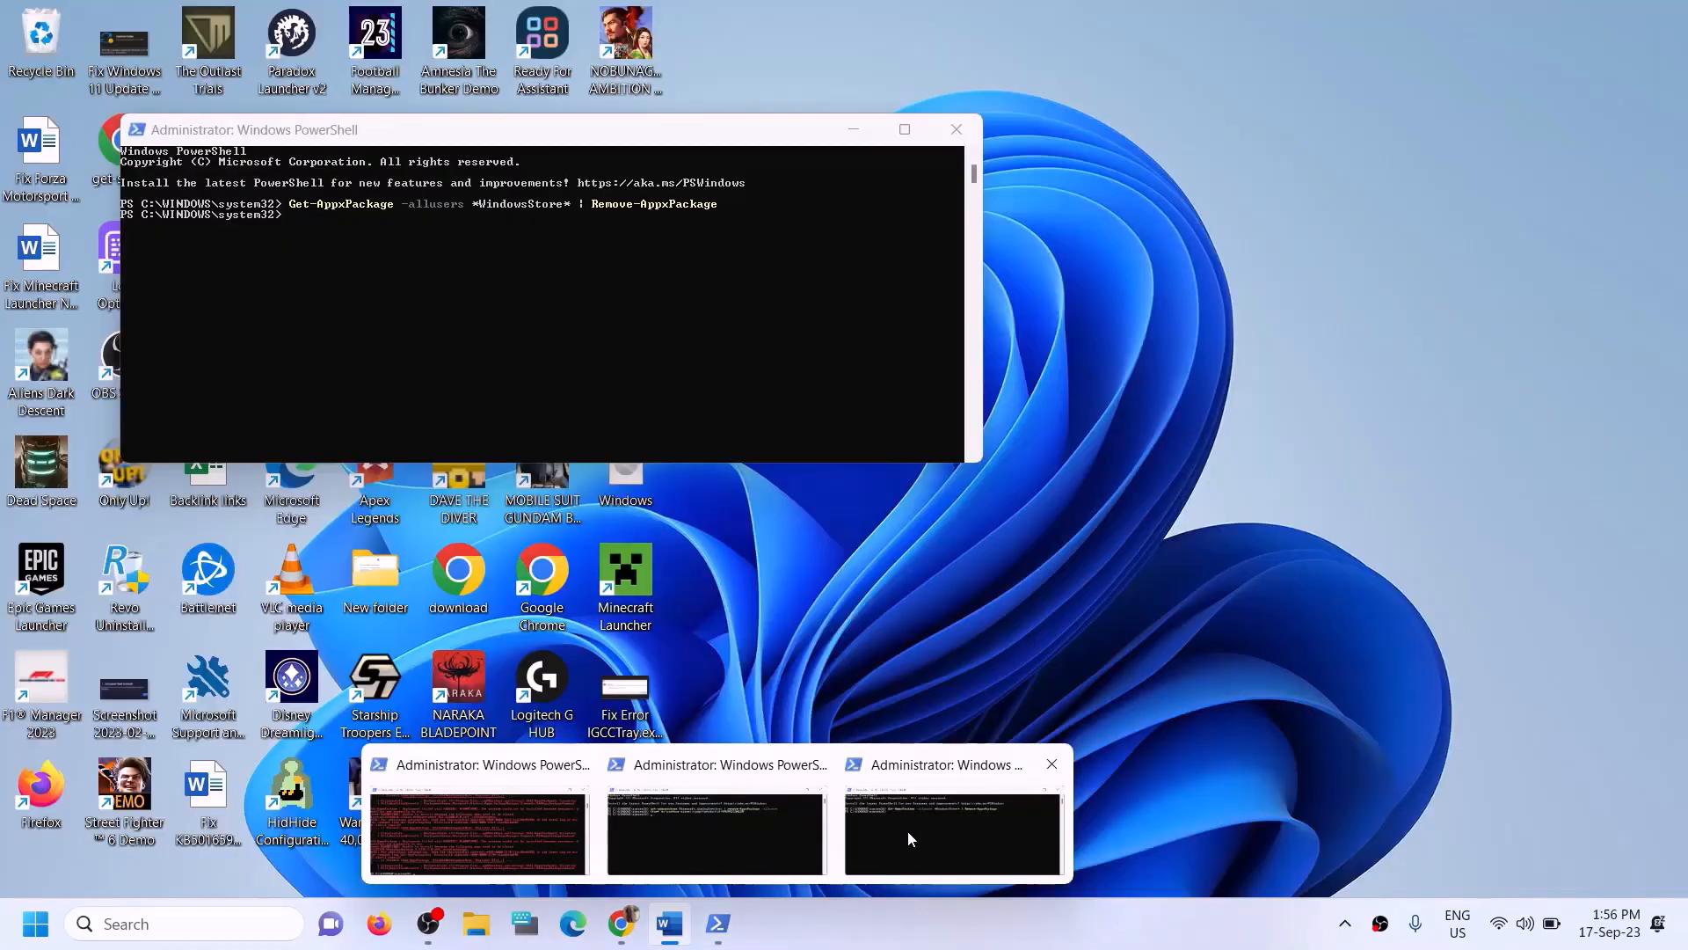
left_click(908, 830)
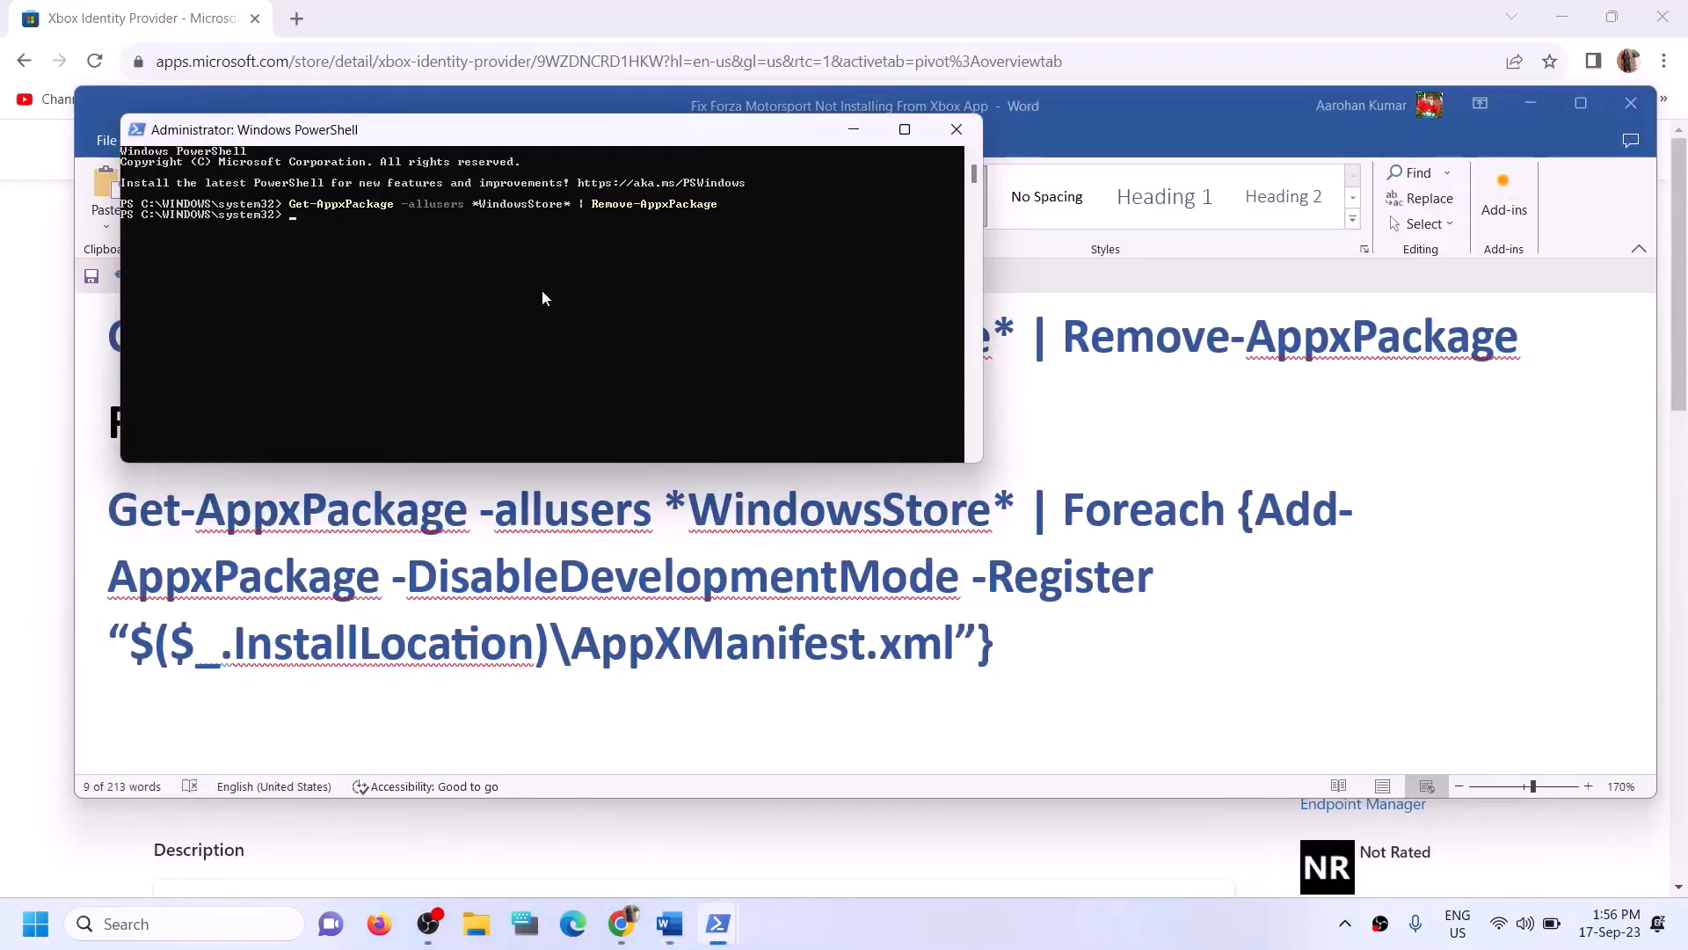
left_click(972, 593)
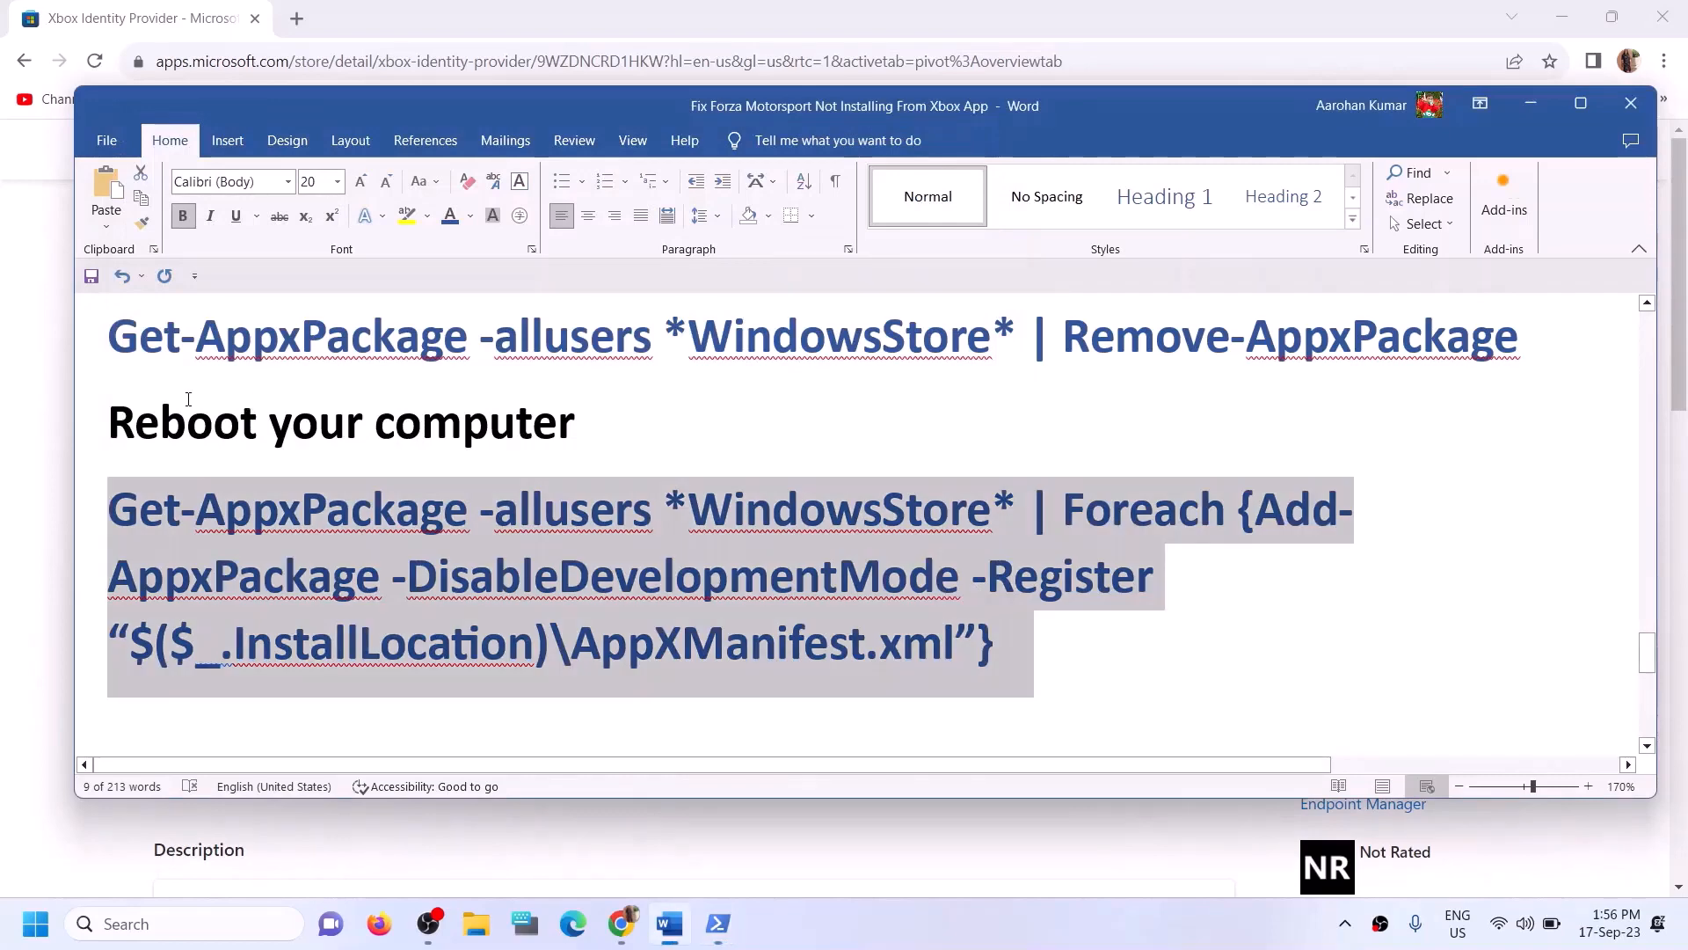
left_click_drag(111, 424, 586, 430)
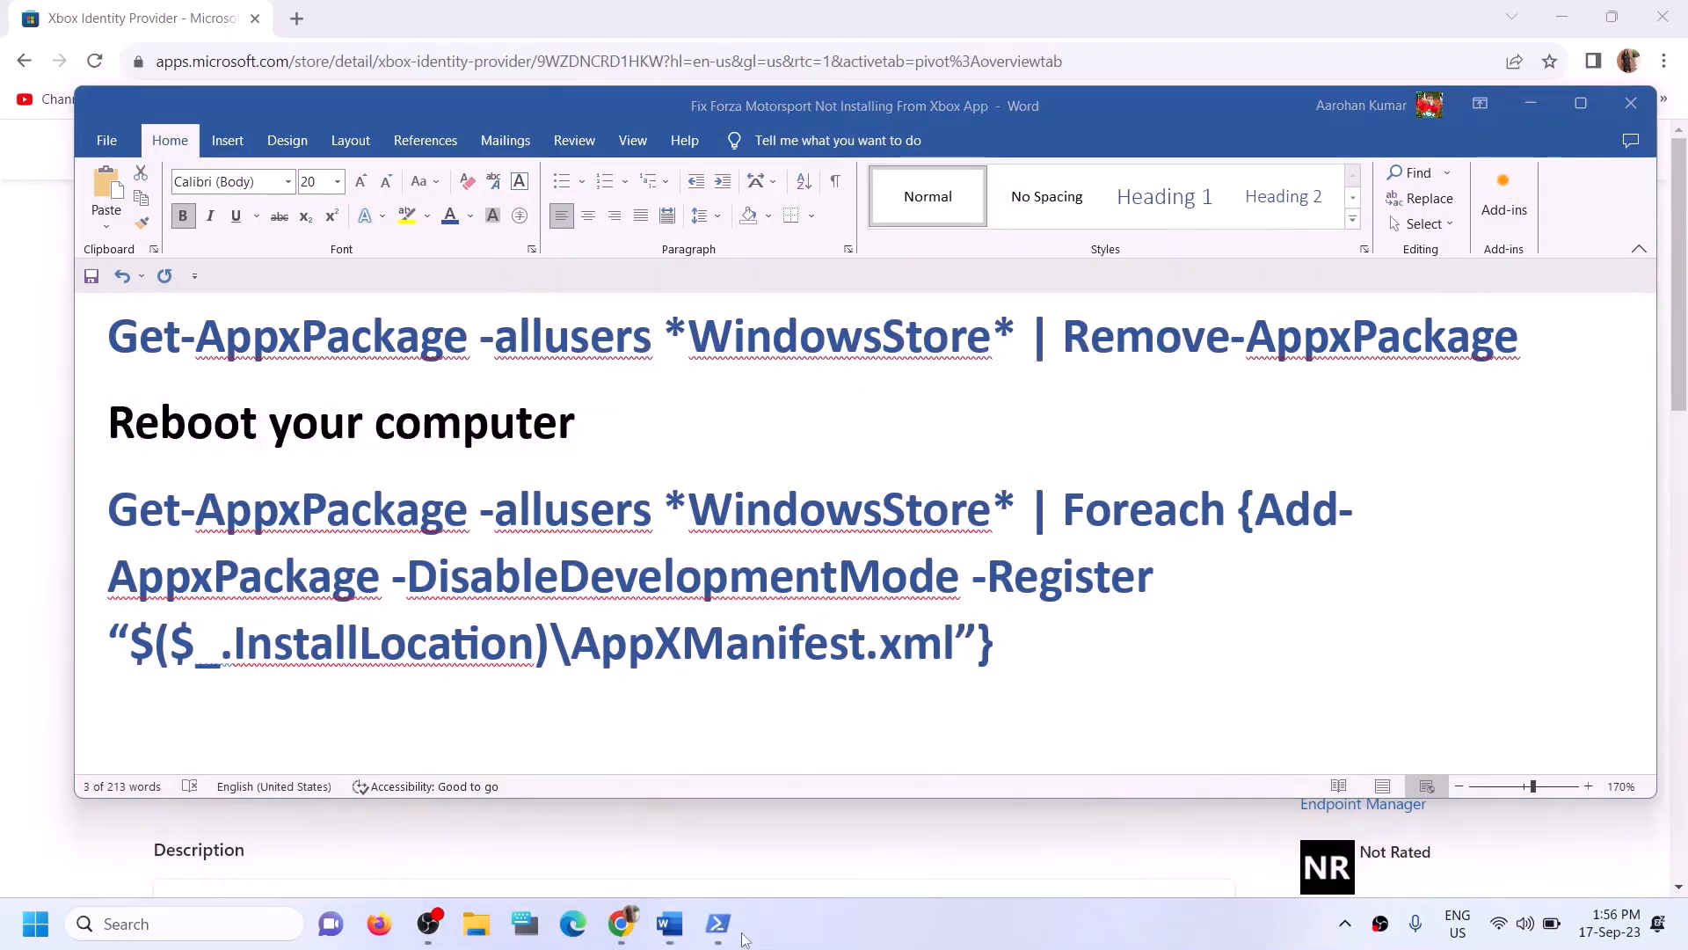
- Paste the copied re-register command into the administrator PowerShell window to reinstall the Microsoft Store
mouse_move(730, 930)
left_click(858, 844)
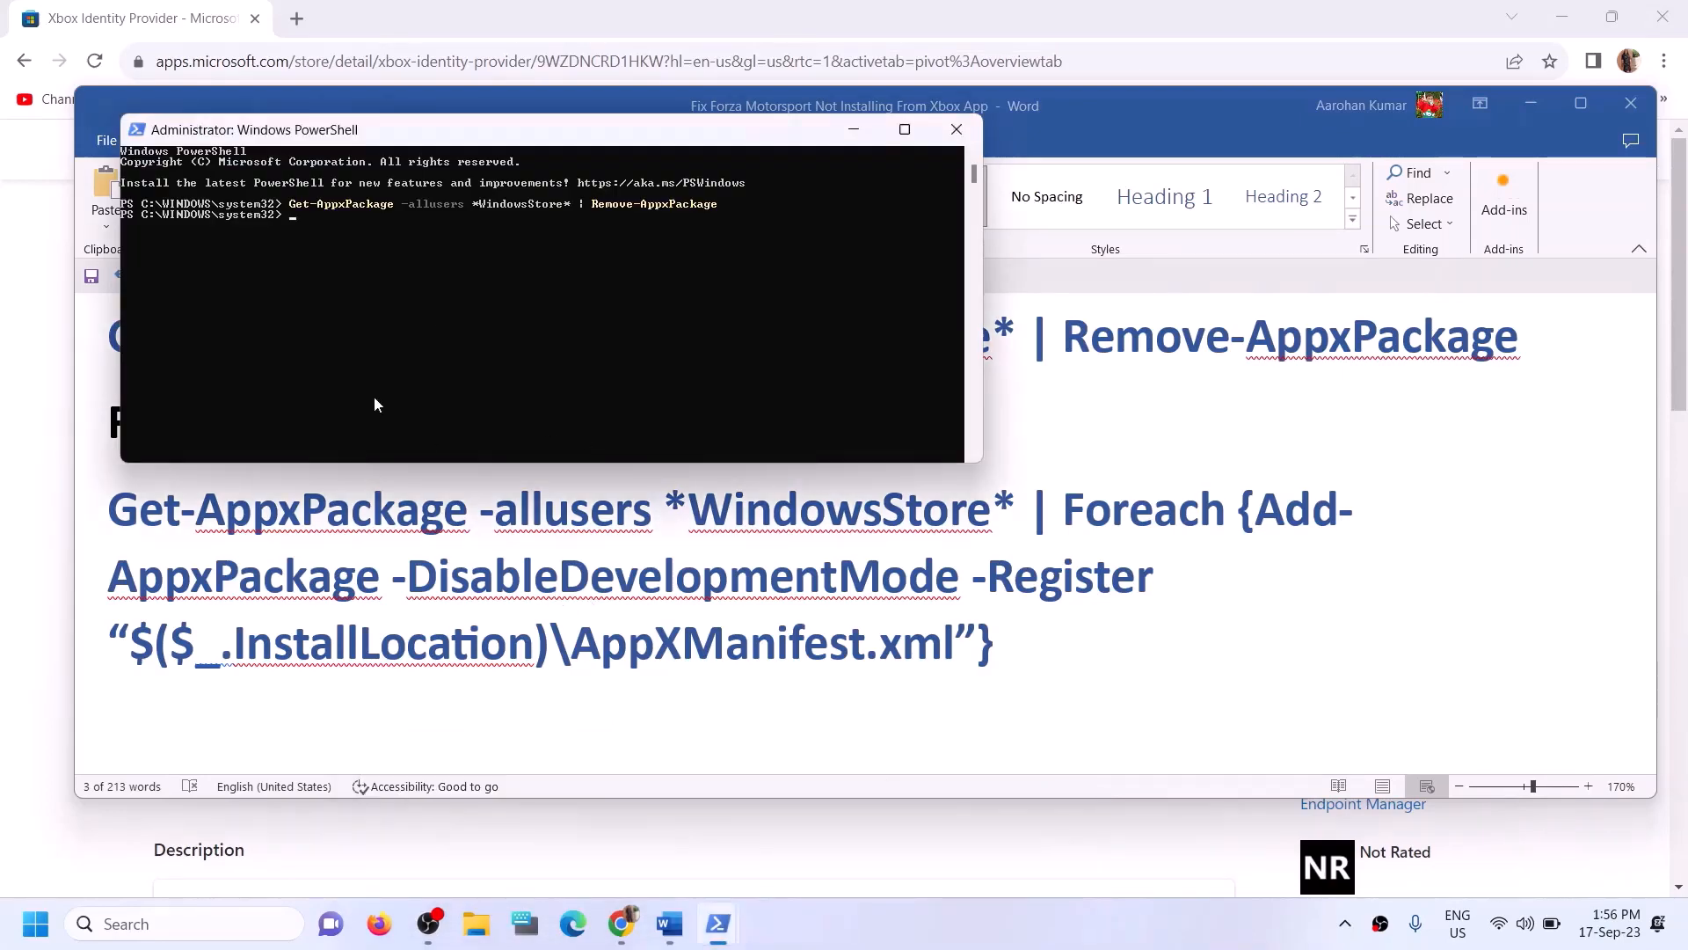
right_click(336, 262)
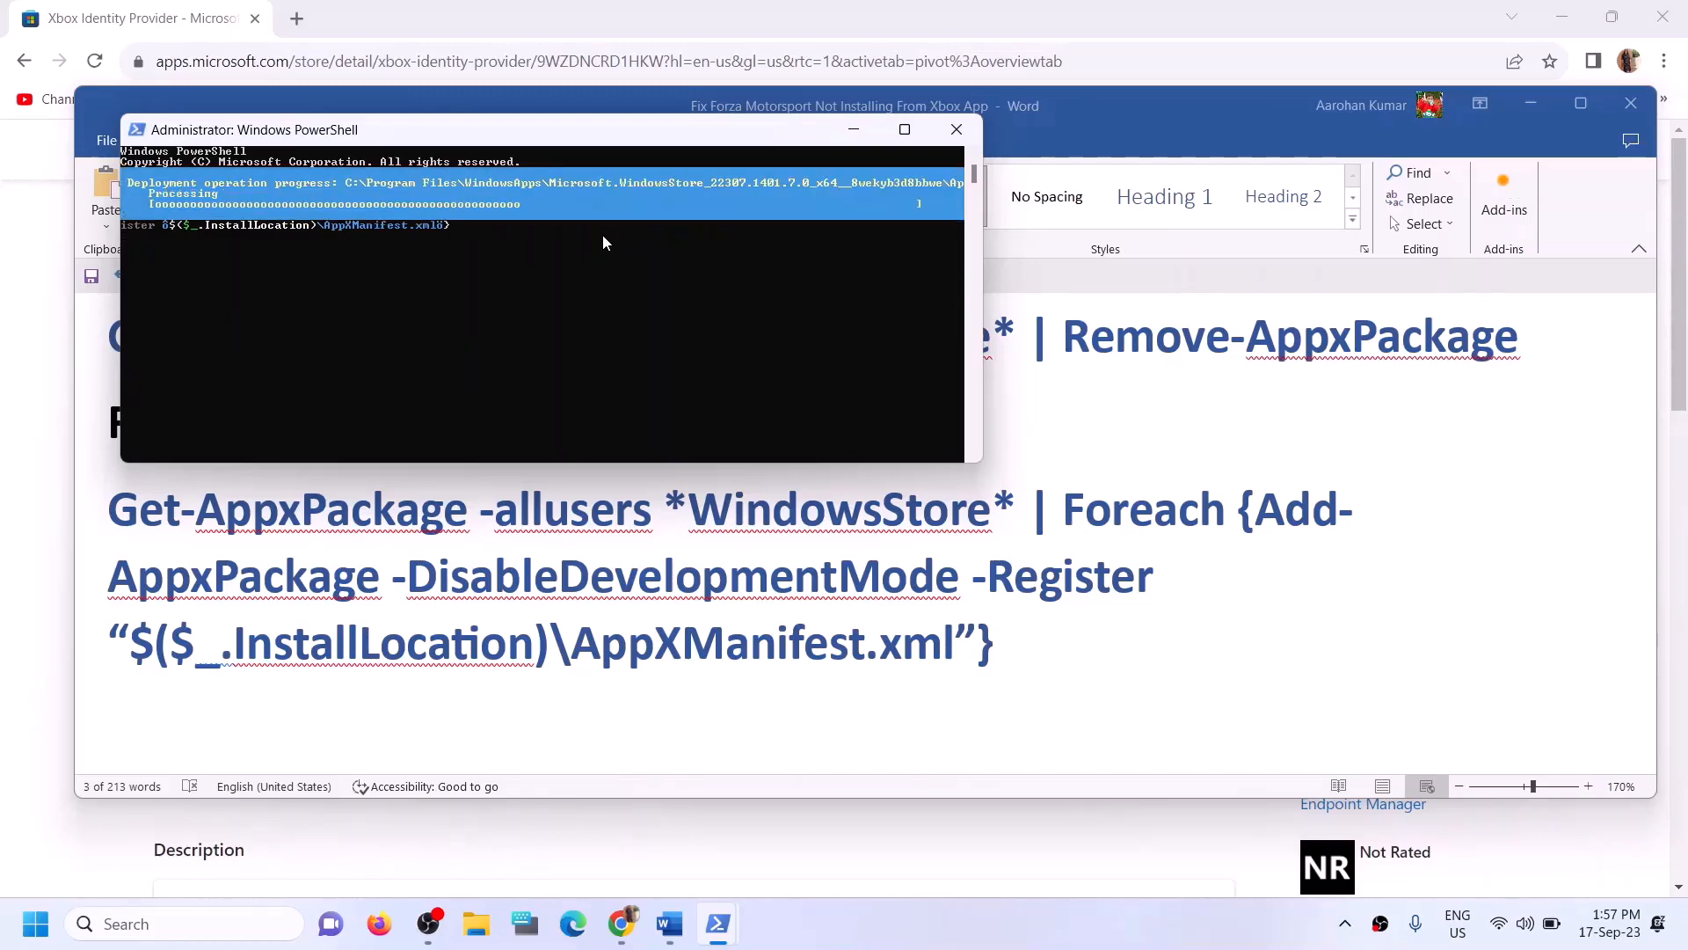
left_click(163, 924)
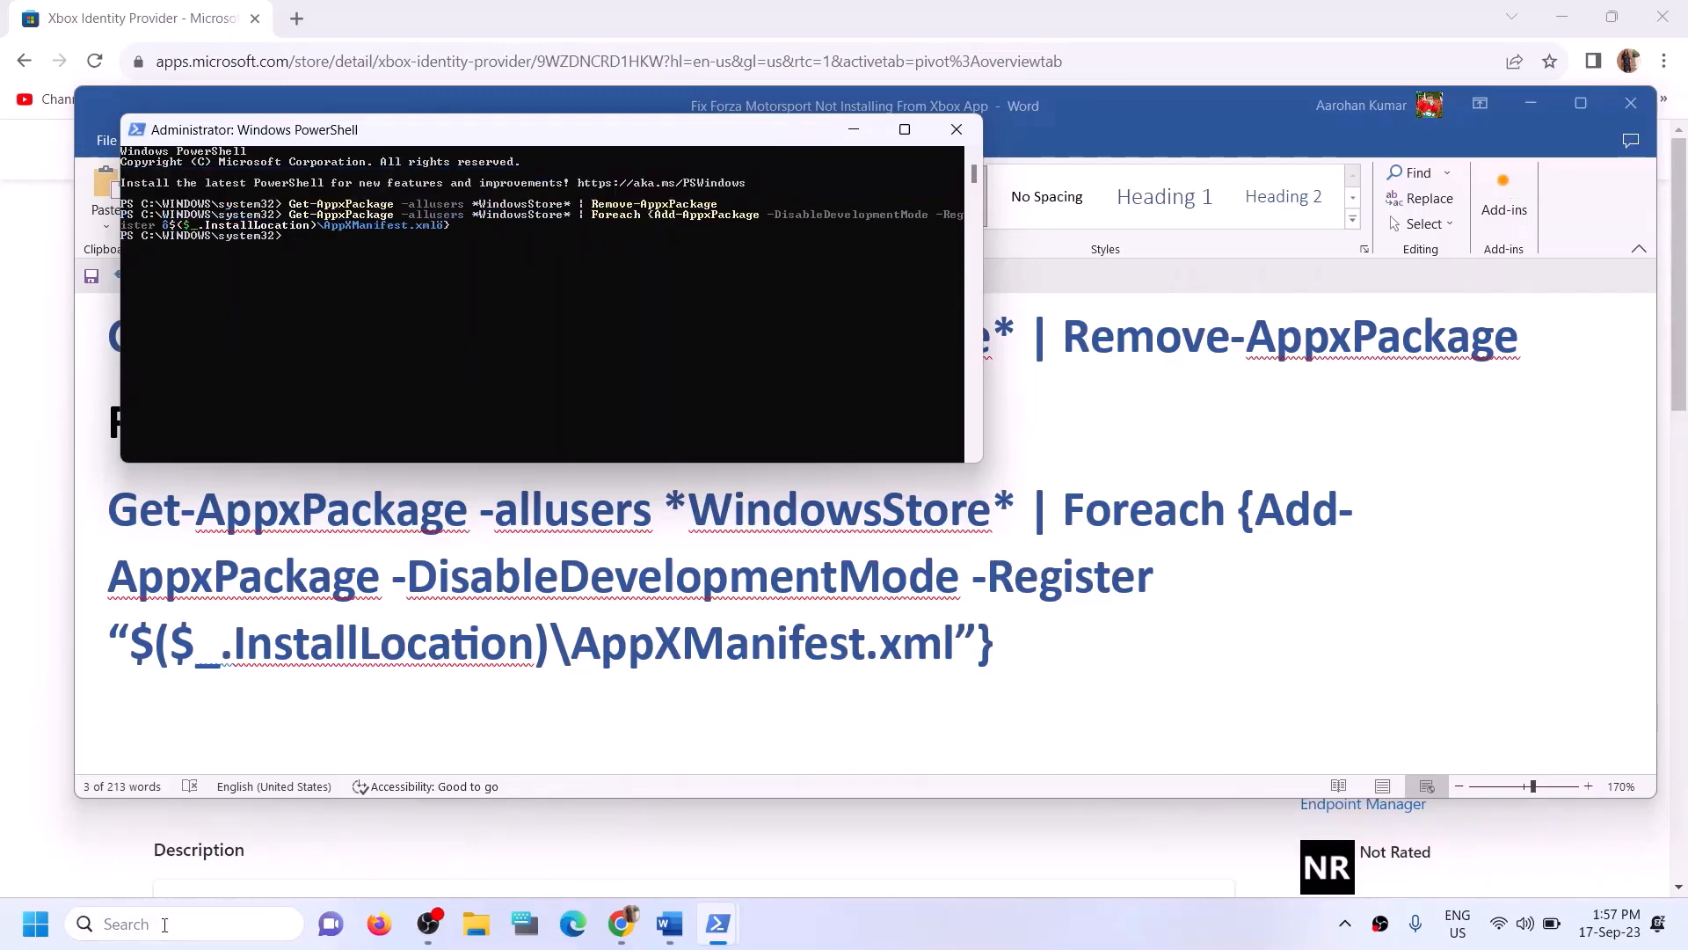
type("sto")
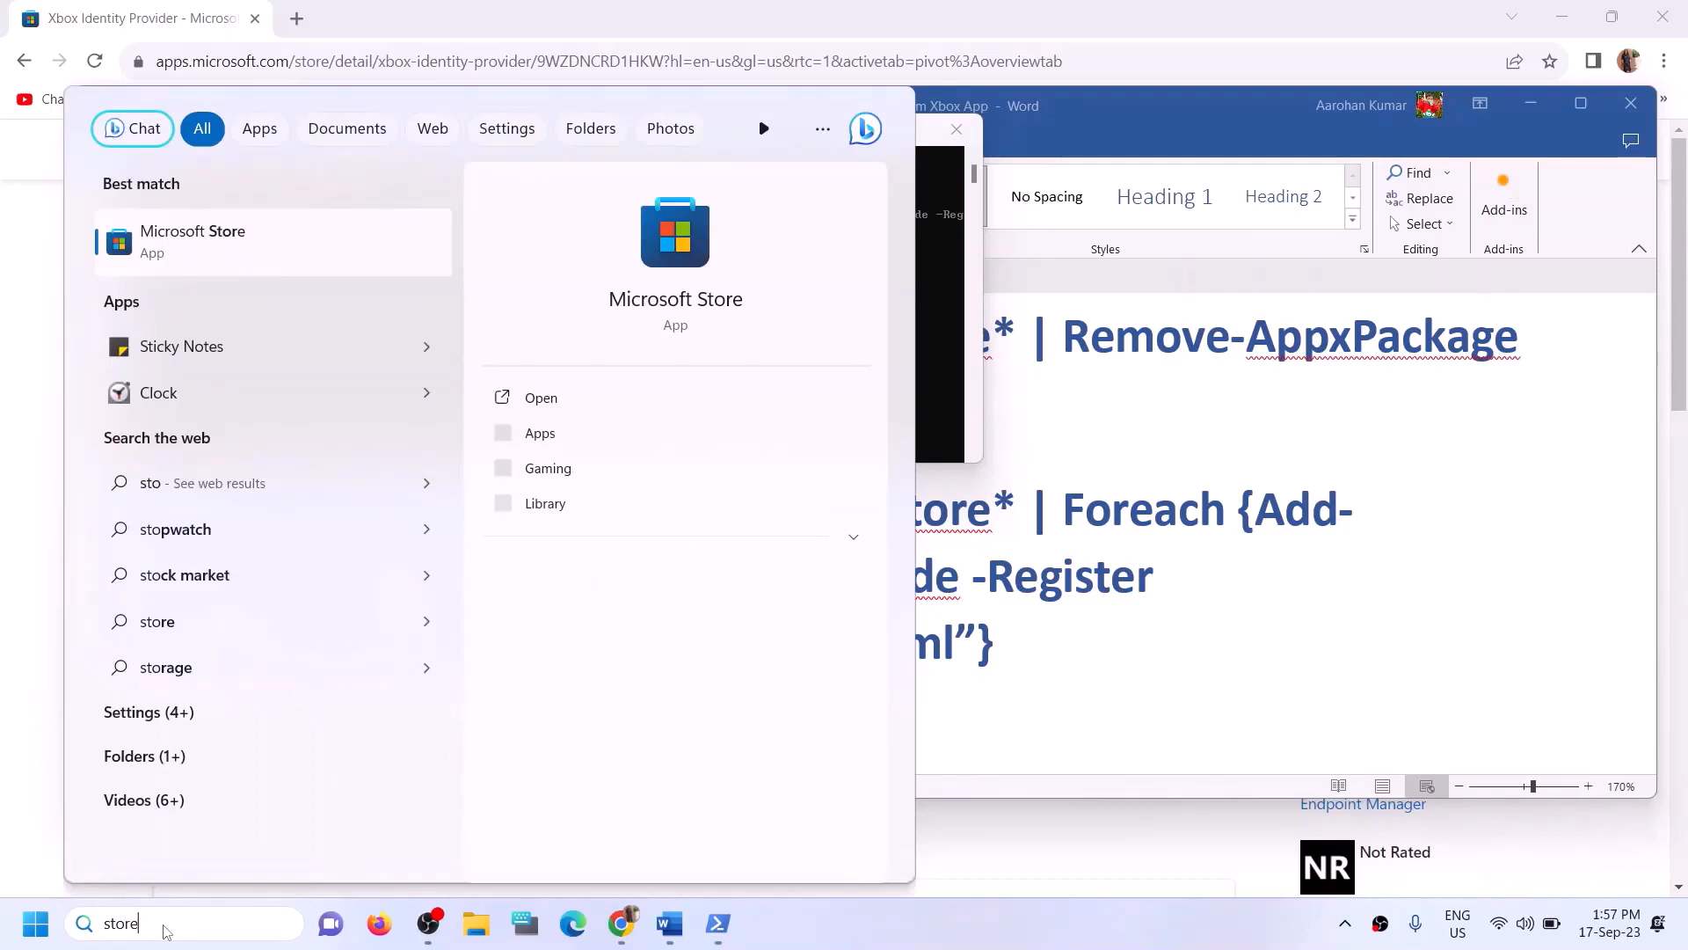
type("re")
left_click(1099, 635)
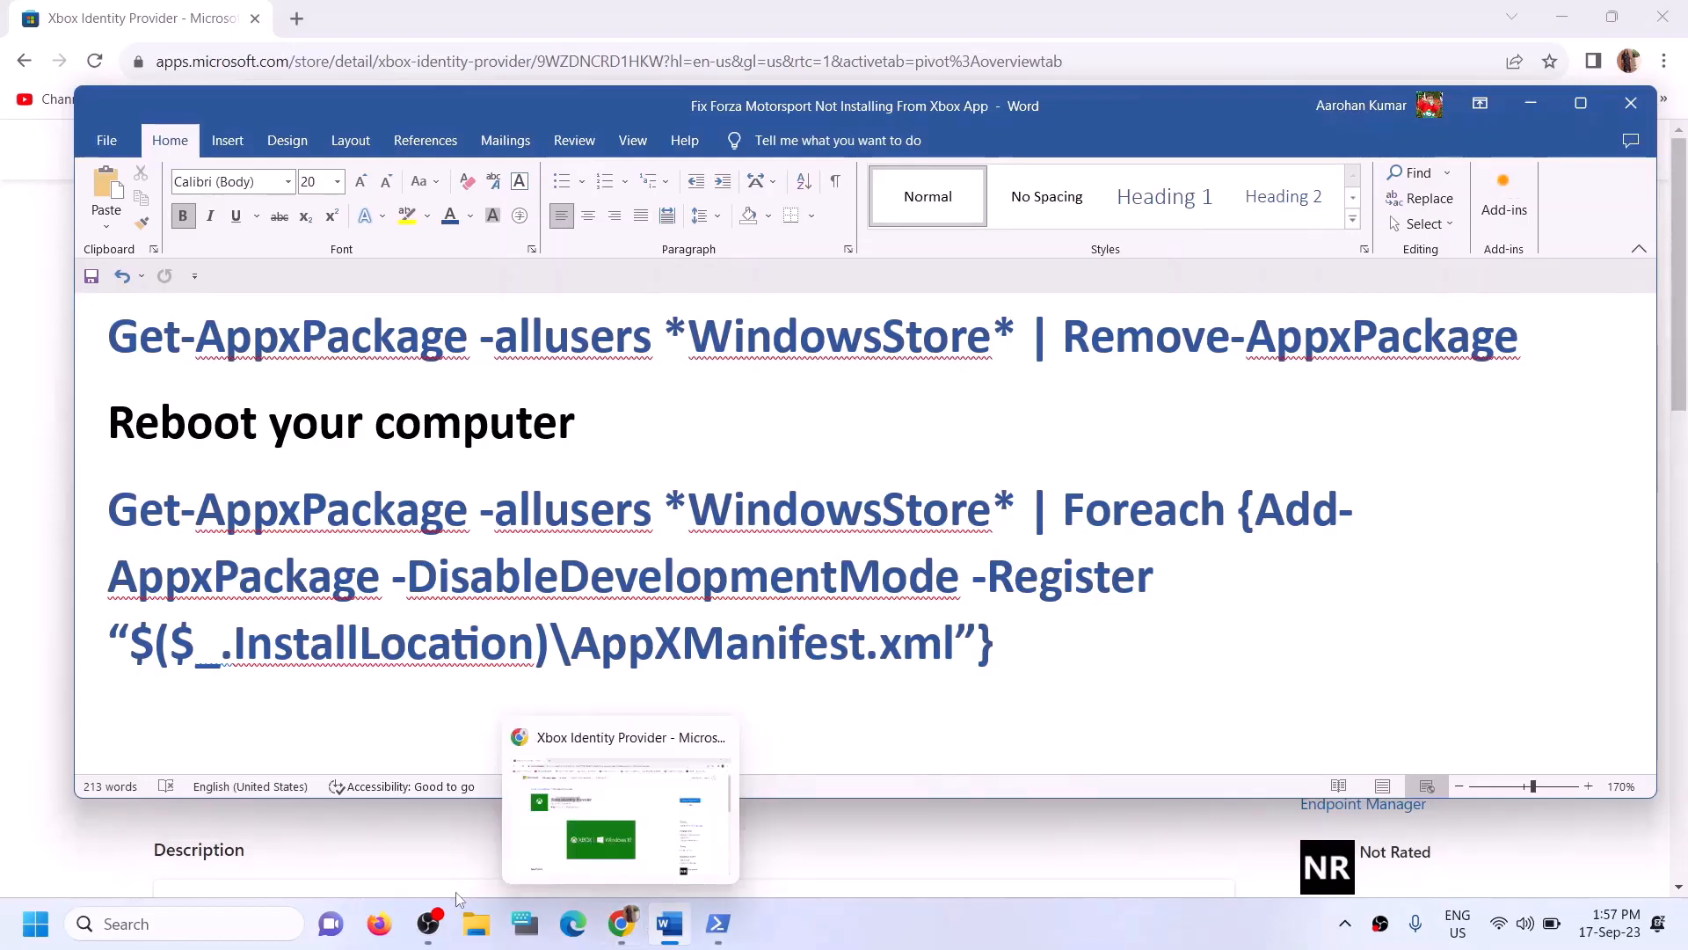
- Search for Microsoft Store and open the app
left_click(208, 920)
type("sto")
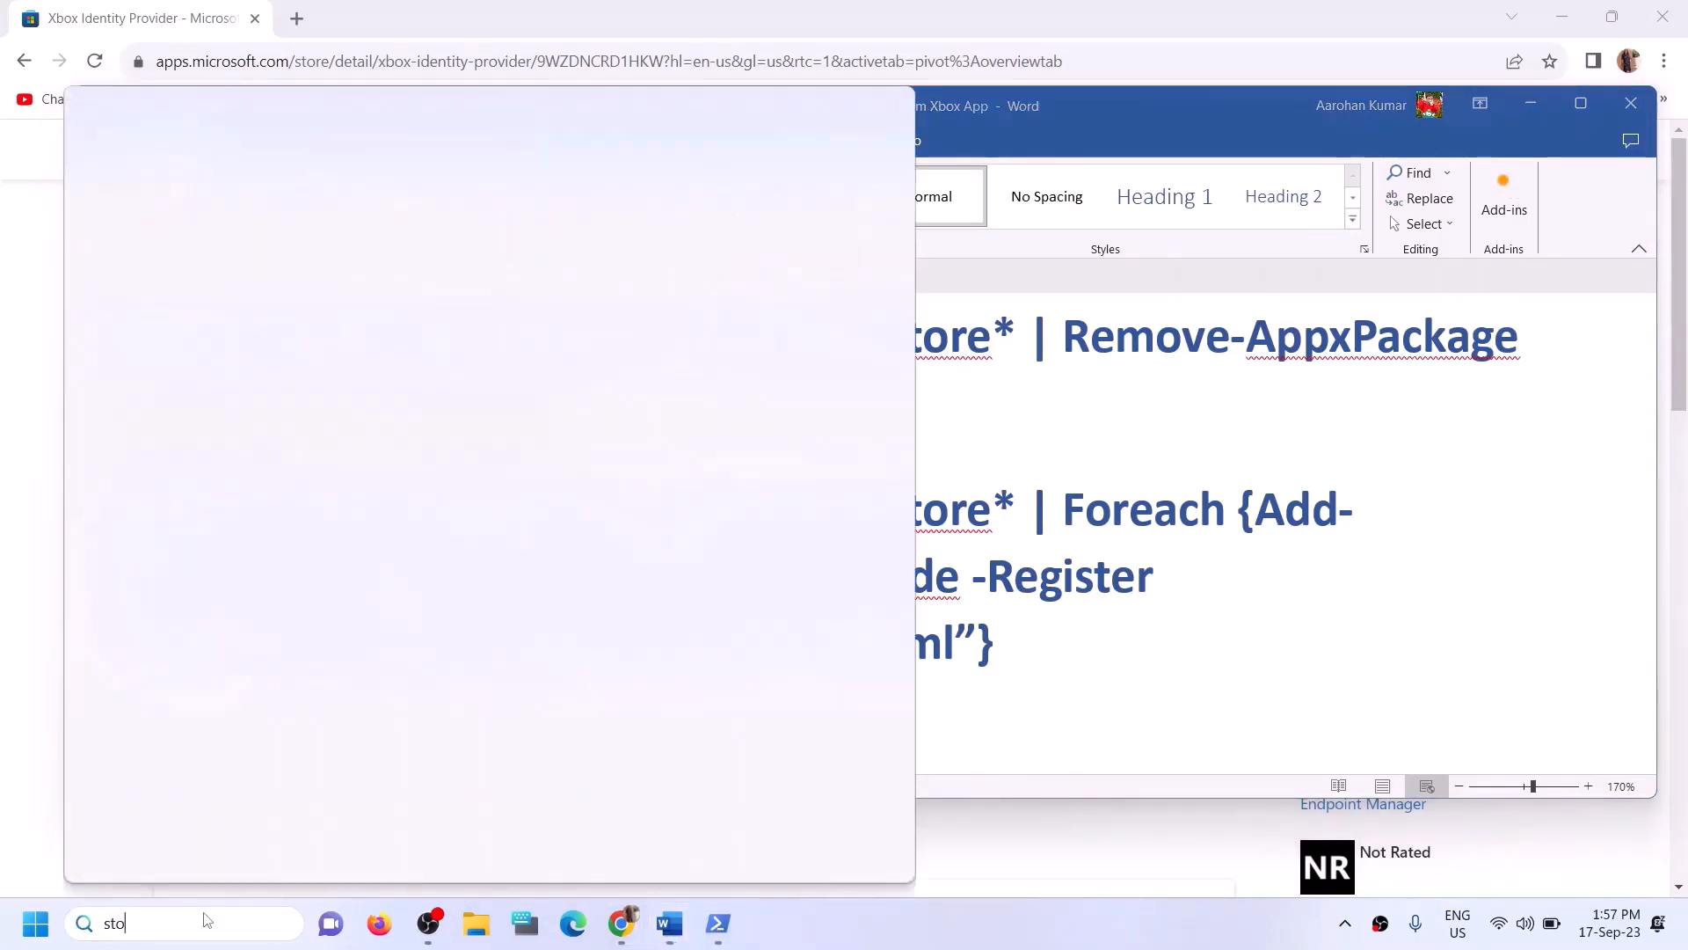
type("re")
left_click(701, 238)
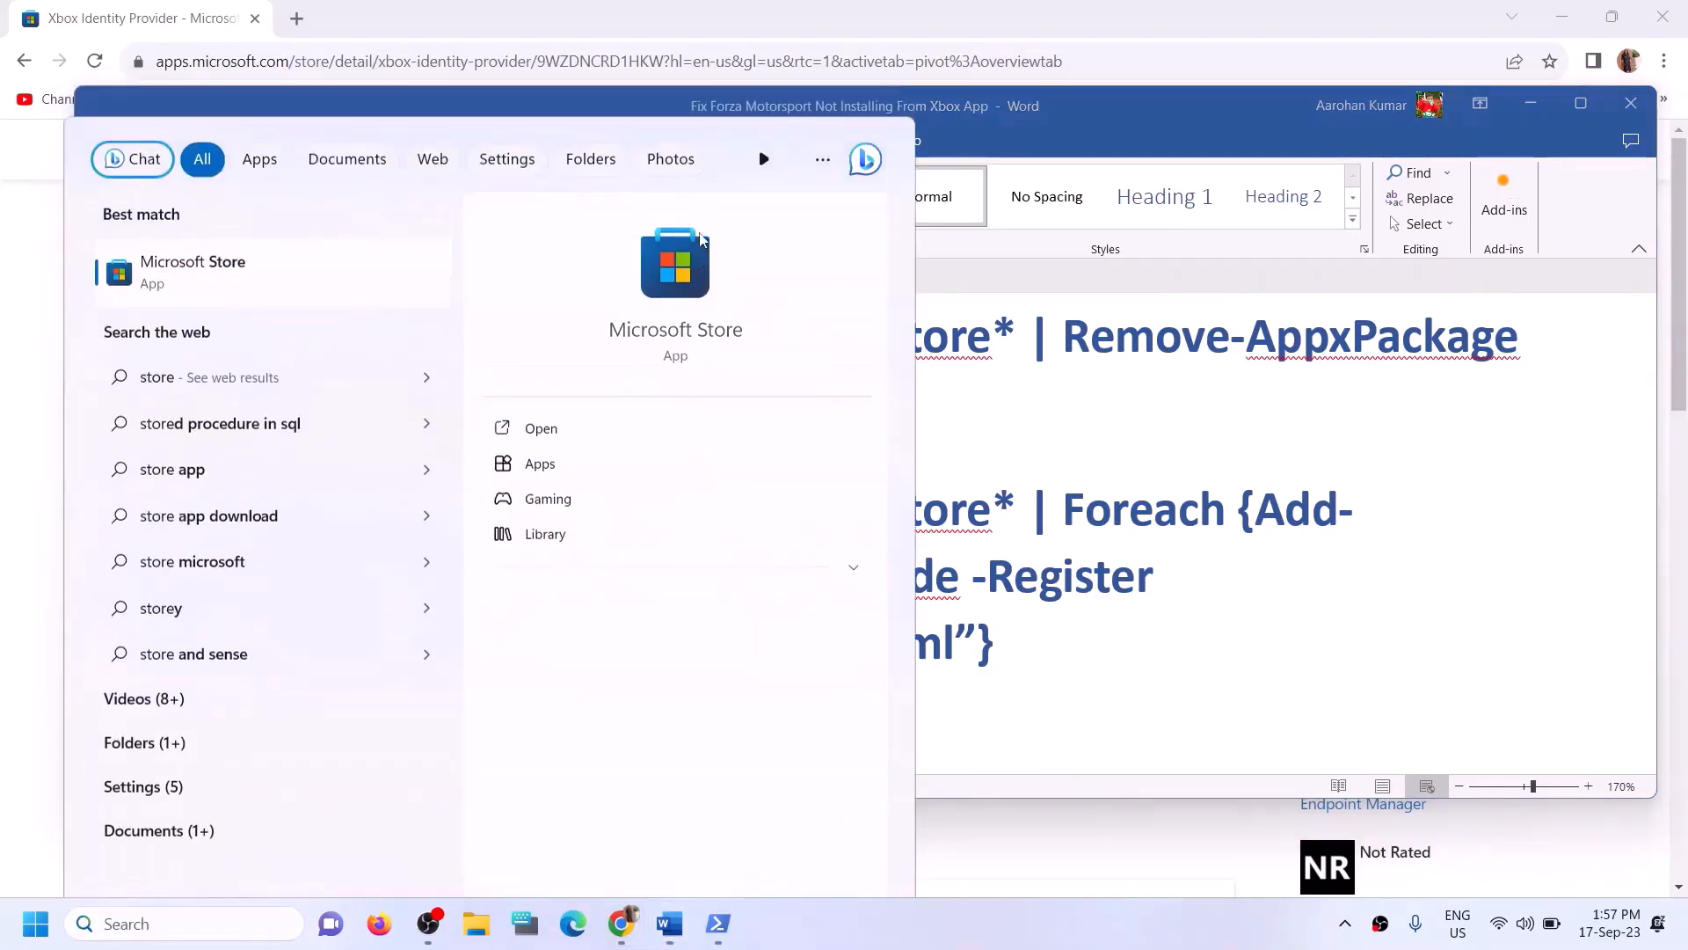
left_click(1185, 20)
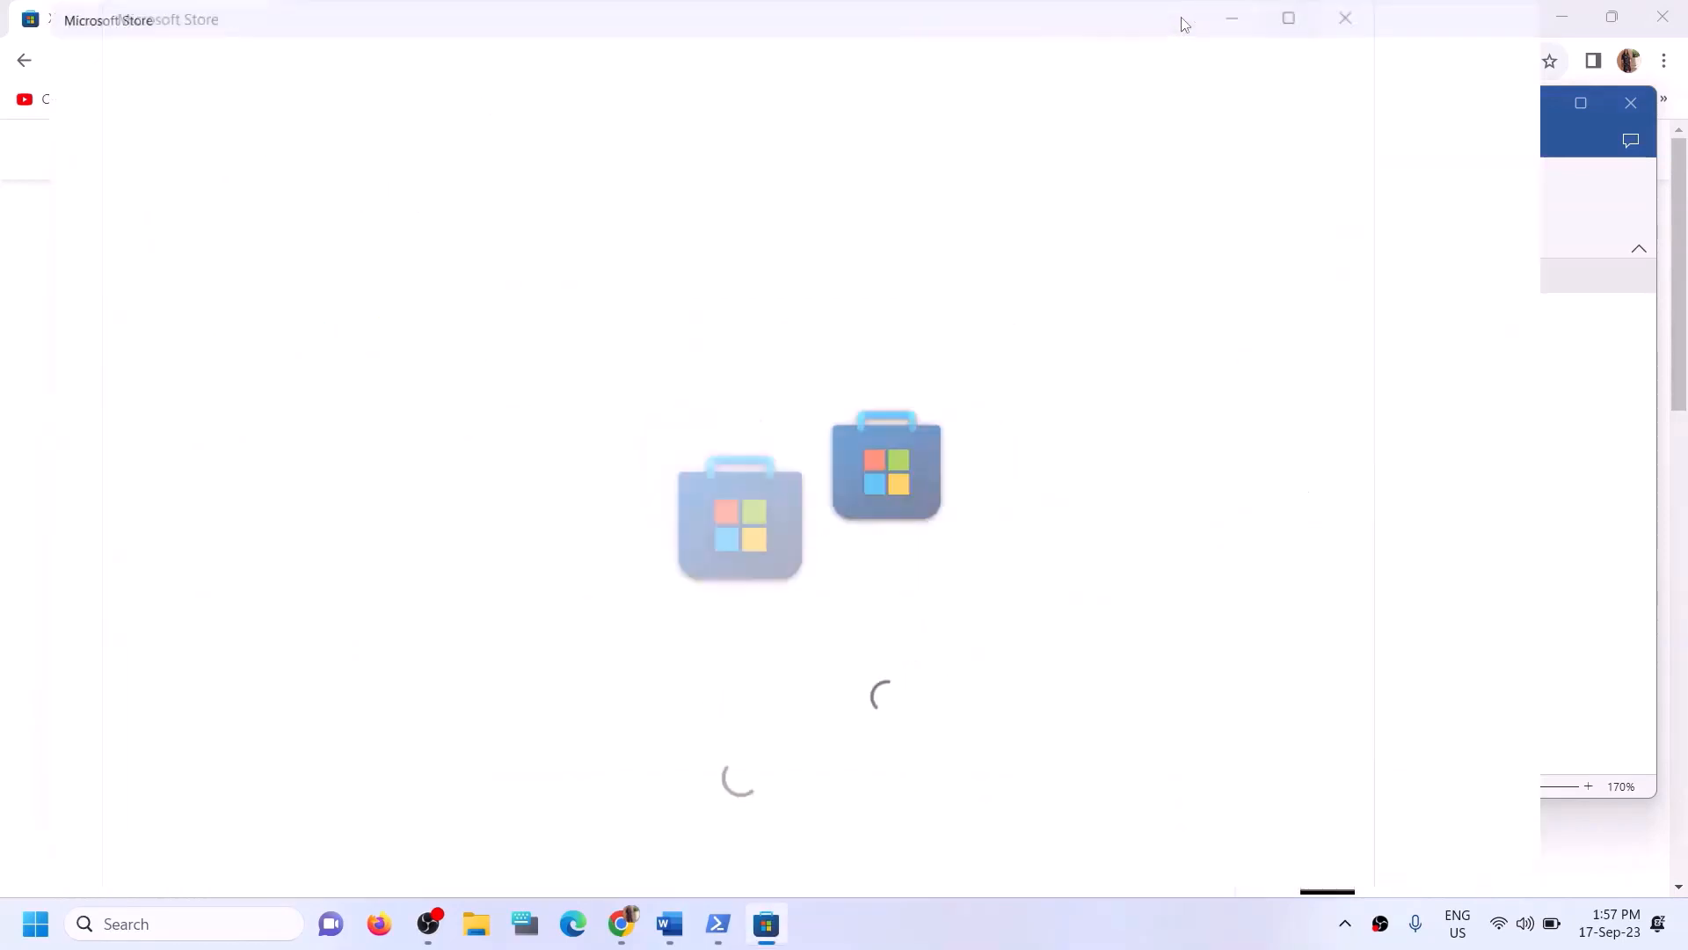
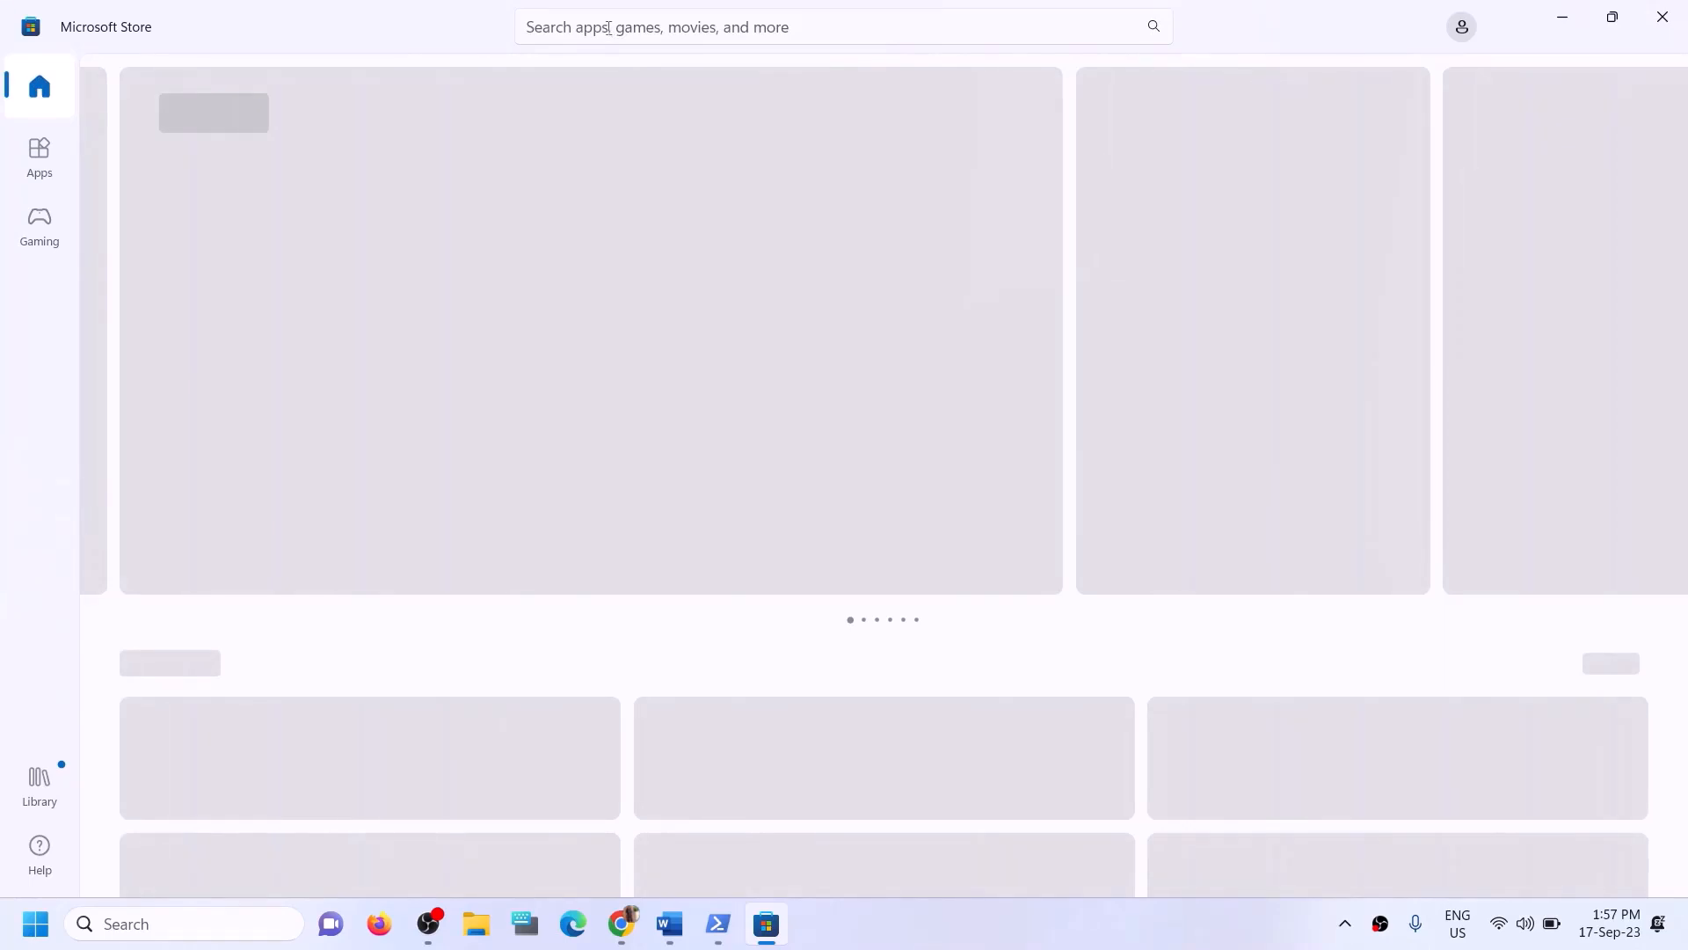
- Search the Store for xbox, start installing the Xbox app, and approve the permission prompt
left_click(607, 27)
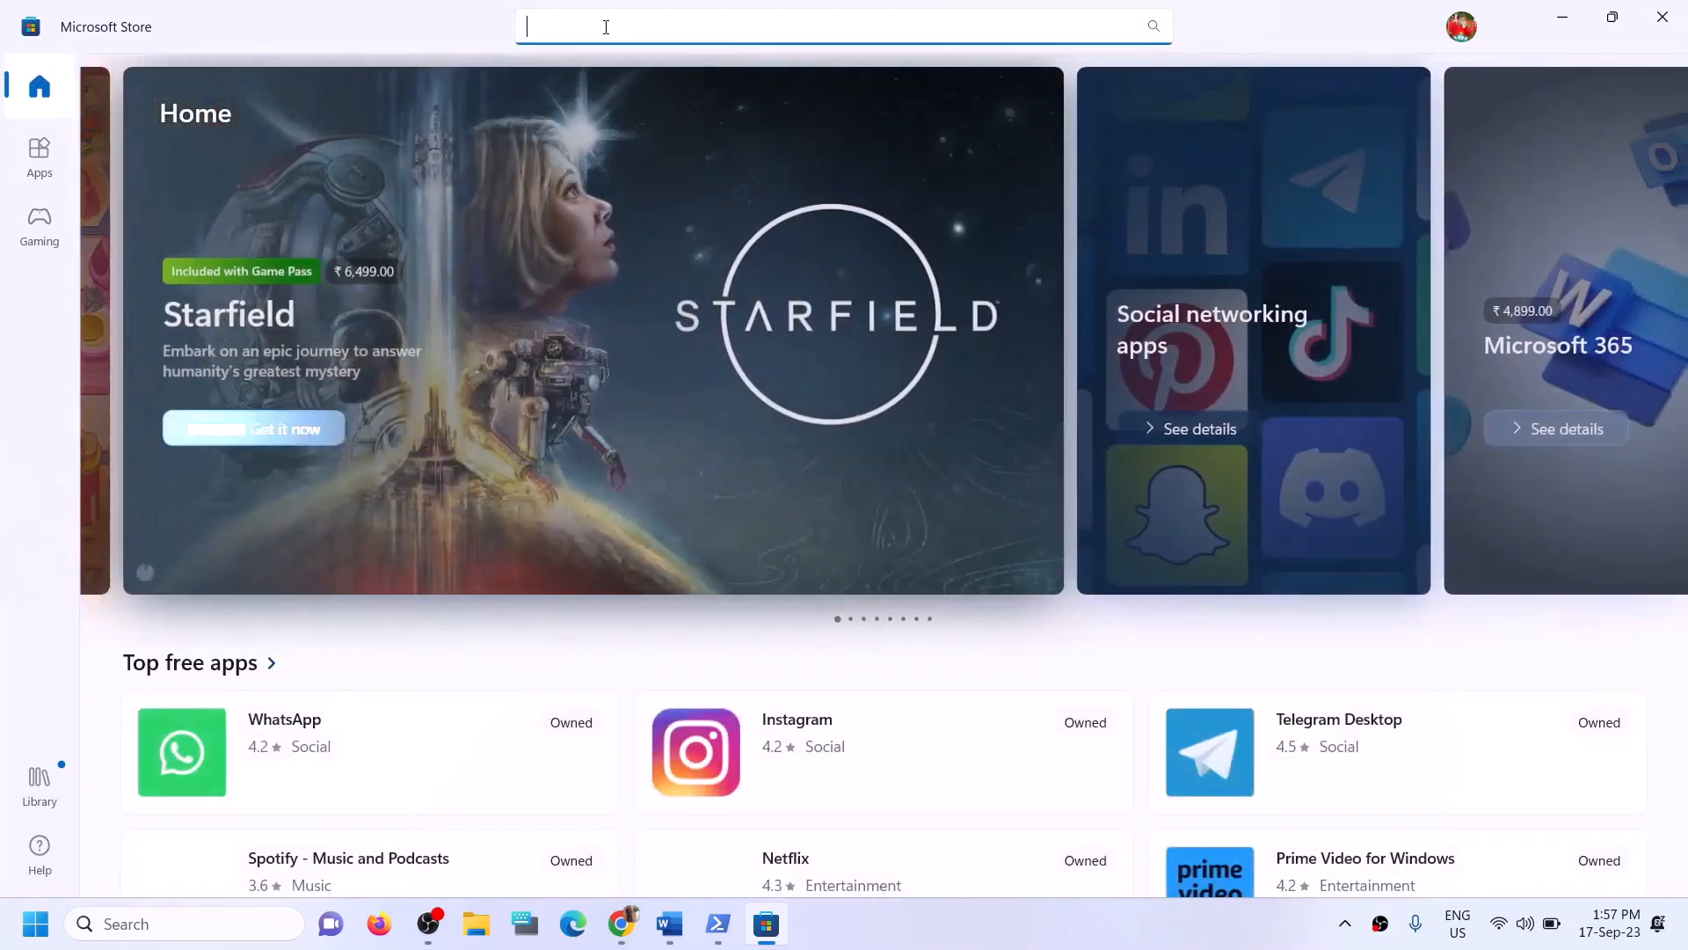
type("xbox")
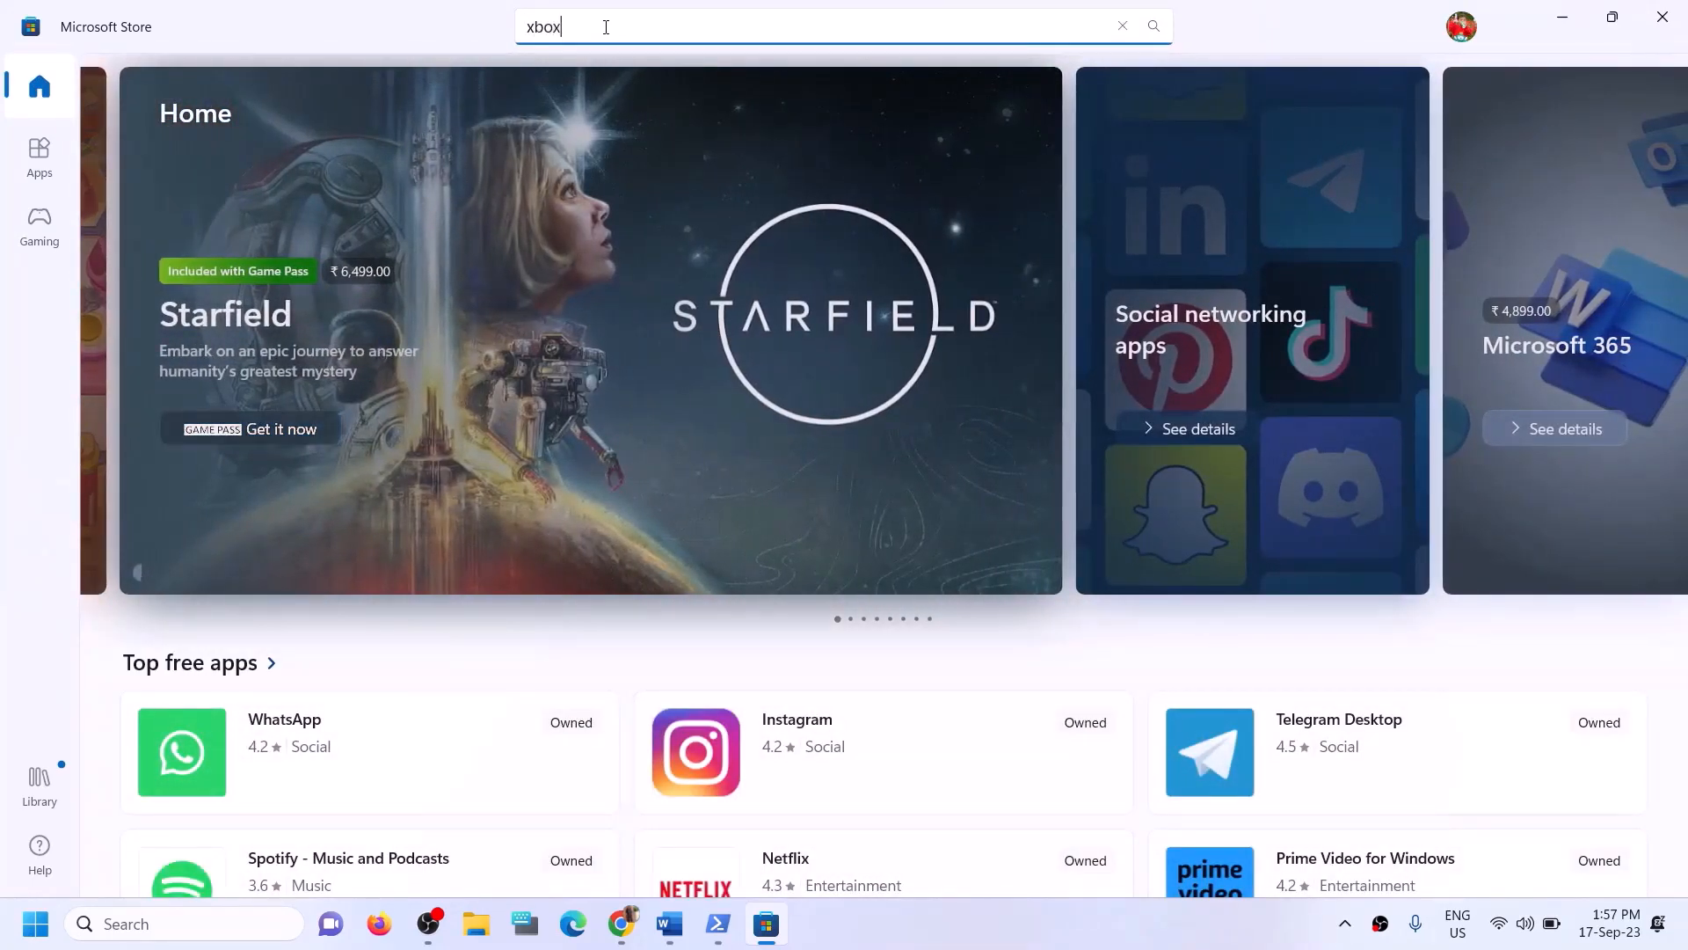
left_click(620, 461)
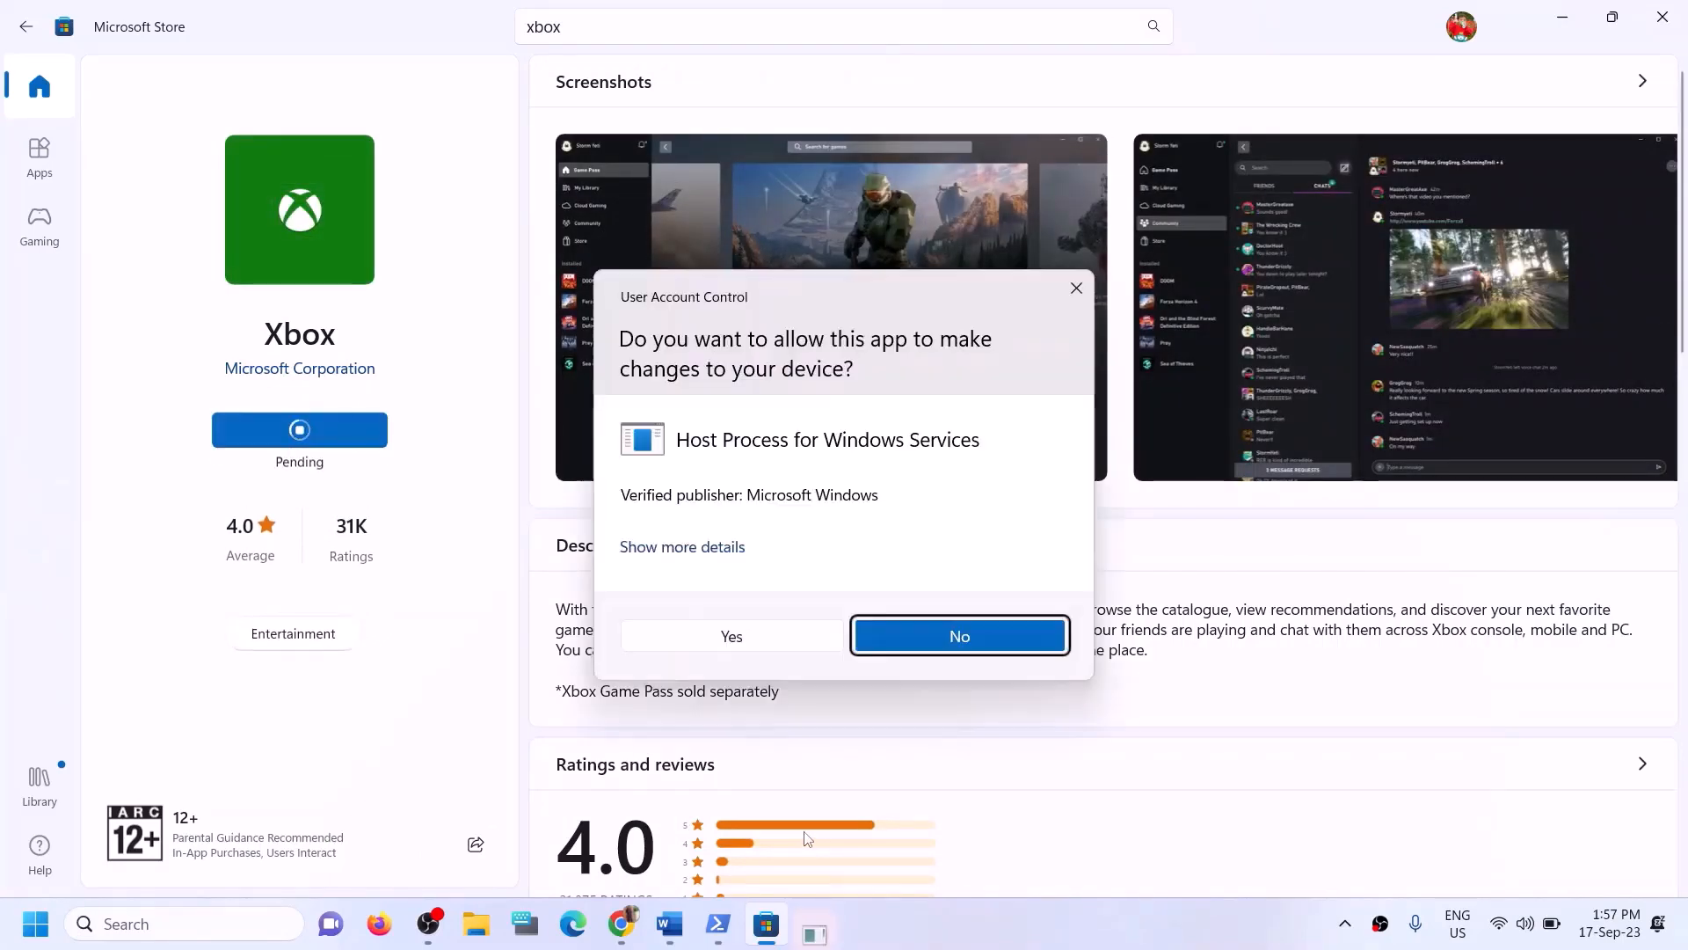
left_click(723, 631)
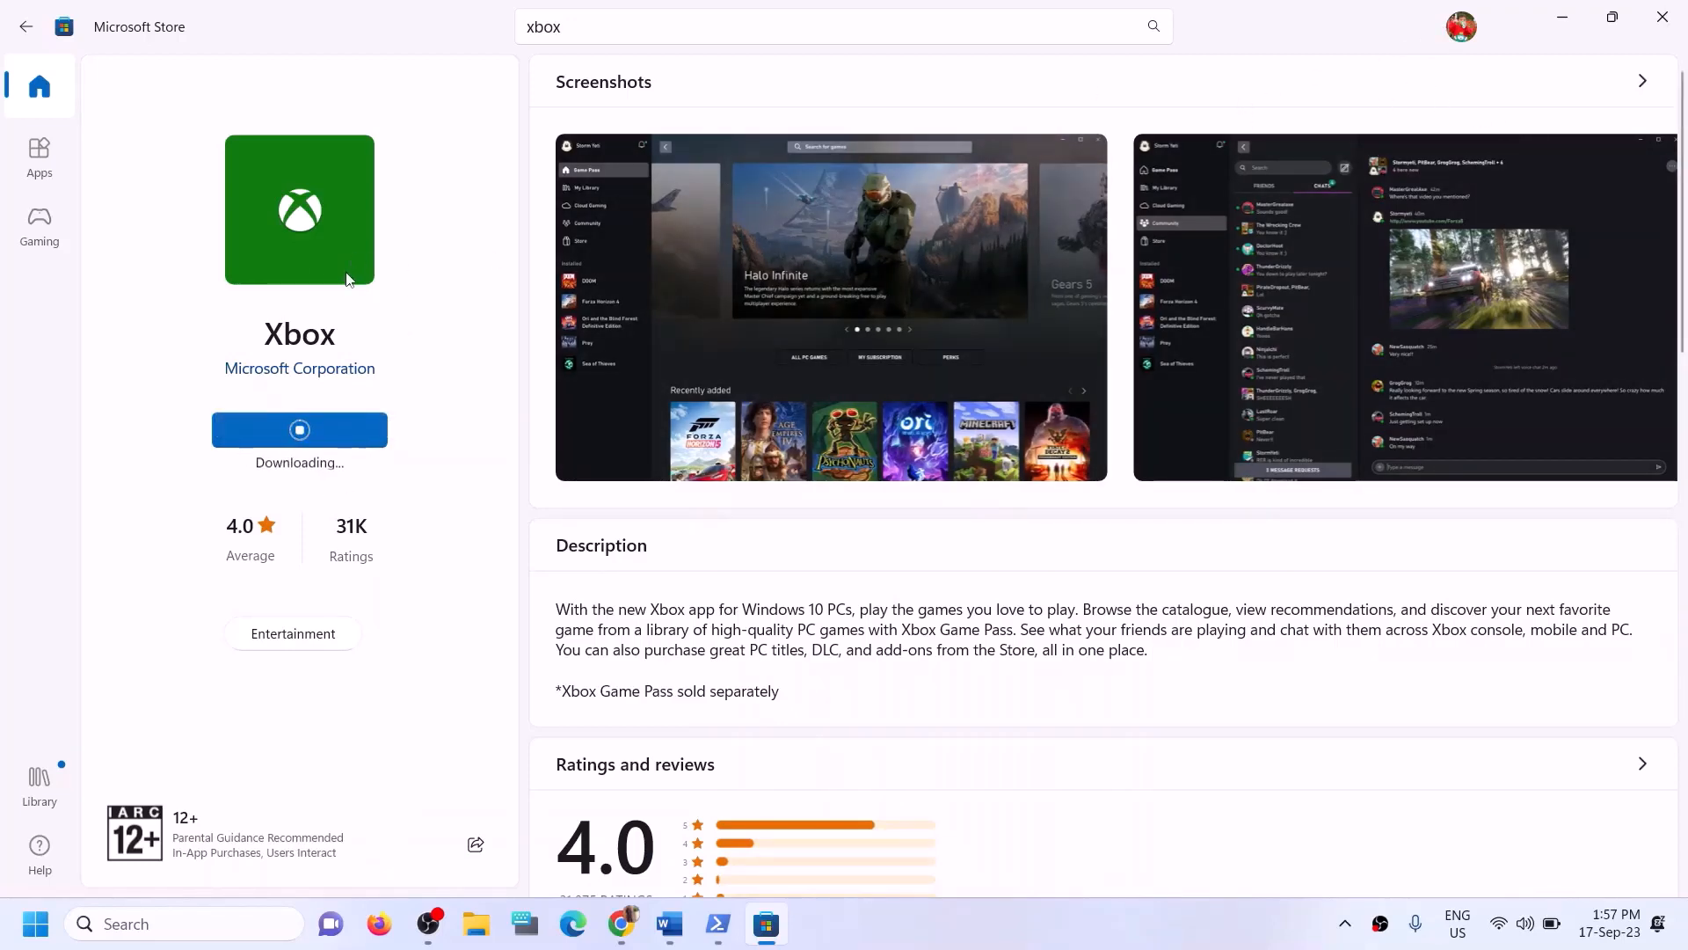
- Return to the guide and highlight the 'Try installing to C drive' text of Step 12
left_click(669, 924)
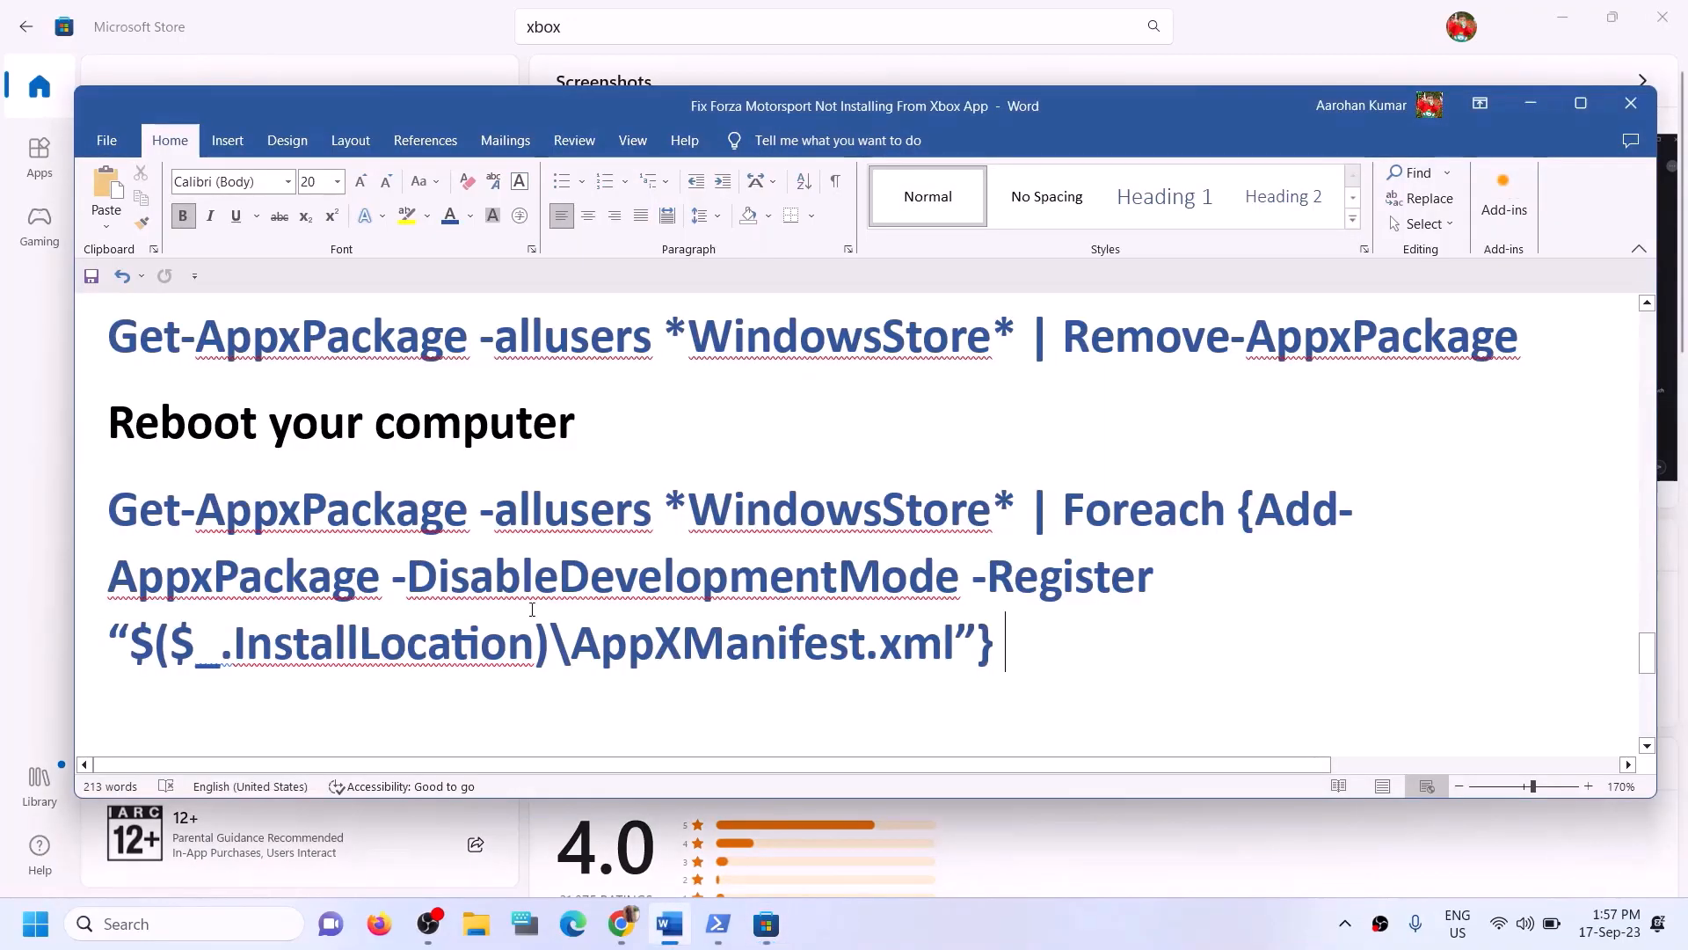
scroll(440, 581, "down", 4)
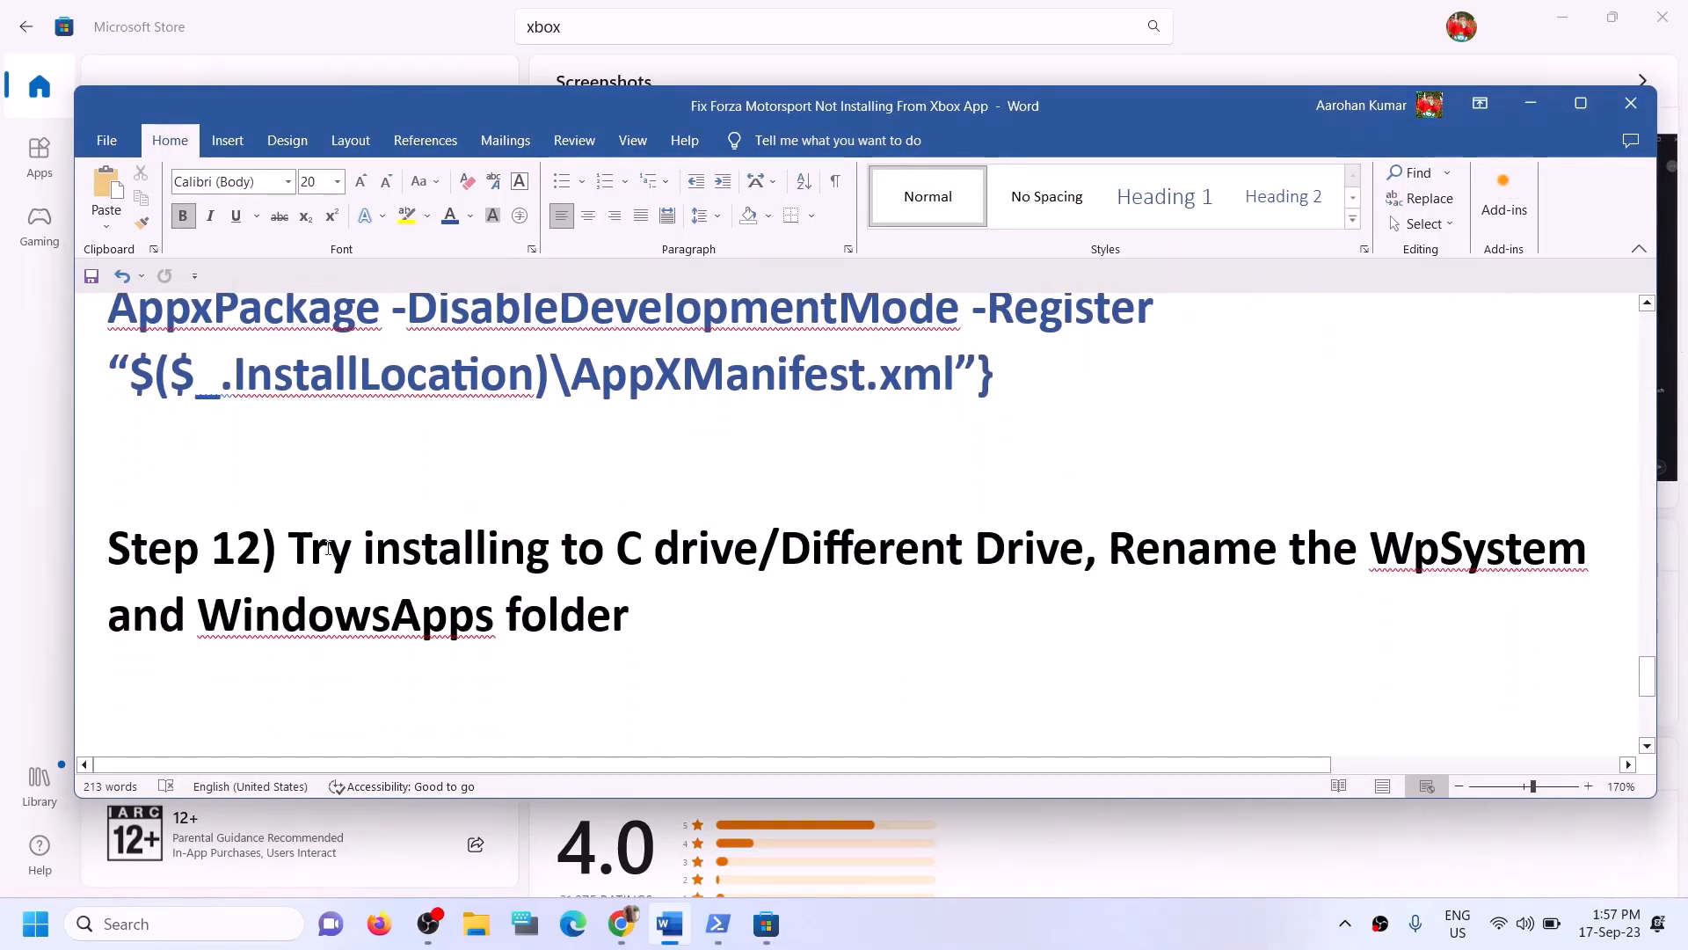
left_click_drag(327, 549, 756, 552)
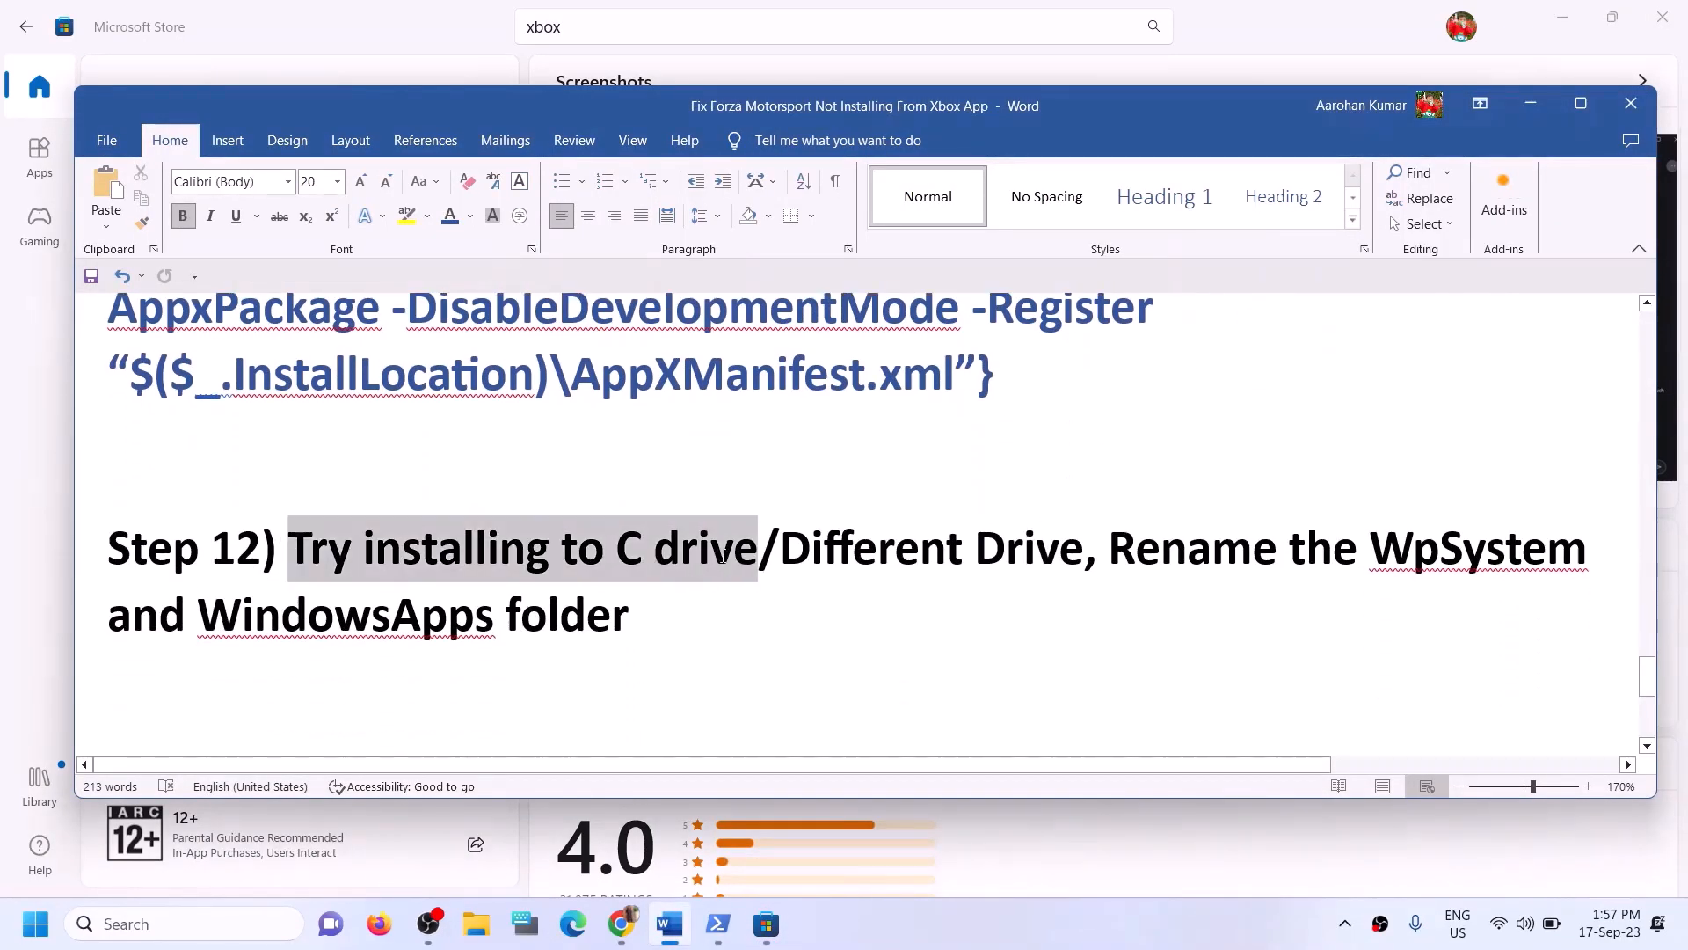
left_click(810, 553)
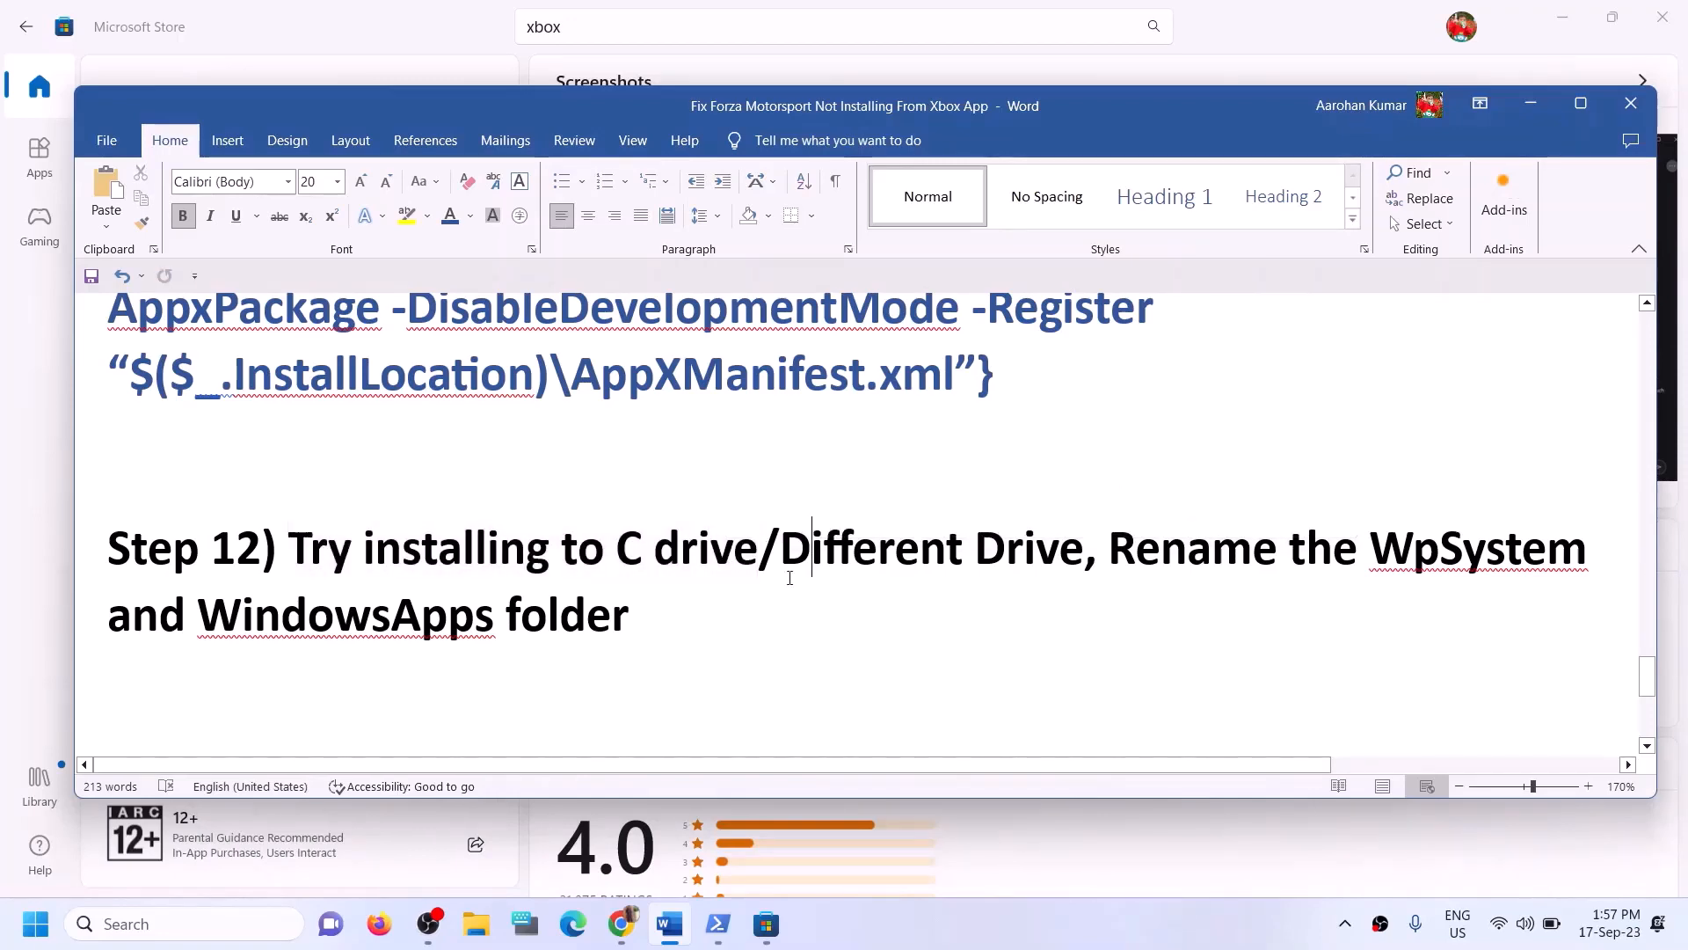
- Open Settings and browse the Apps, Advanced app settings and Installed apps pages for install location options
key("super+e")
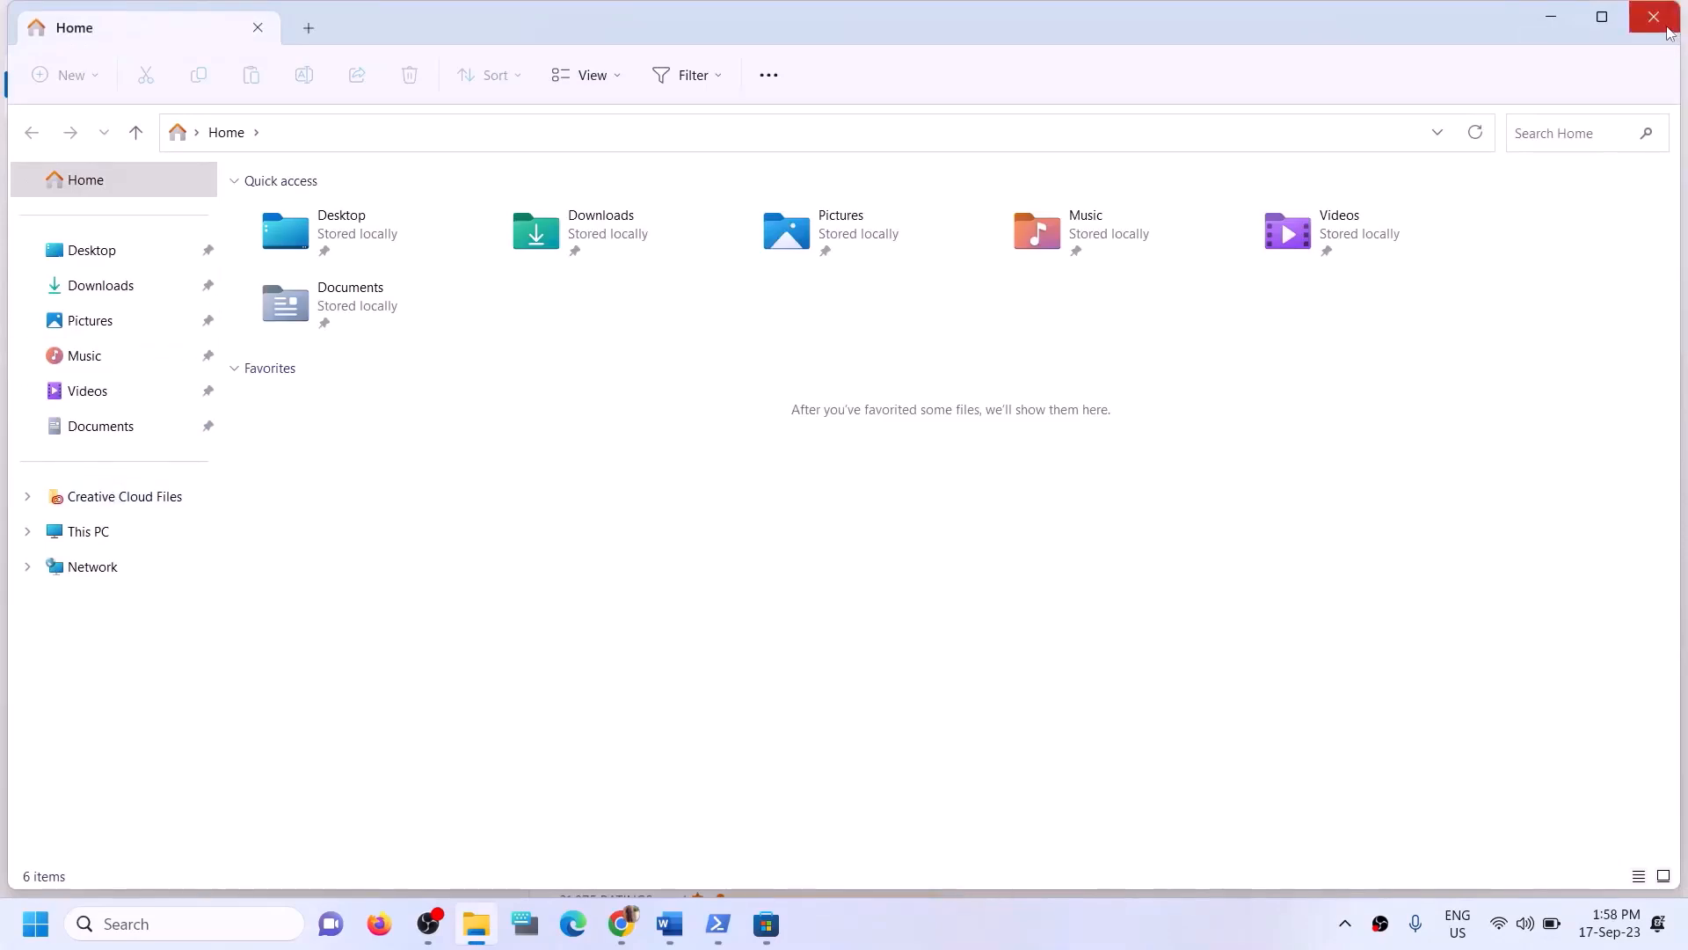
left_click(1653, 17)
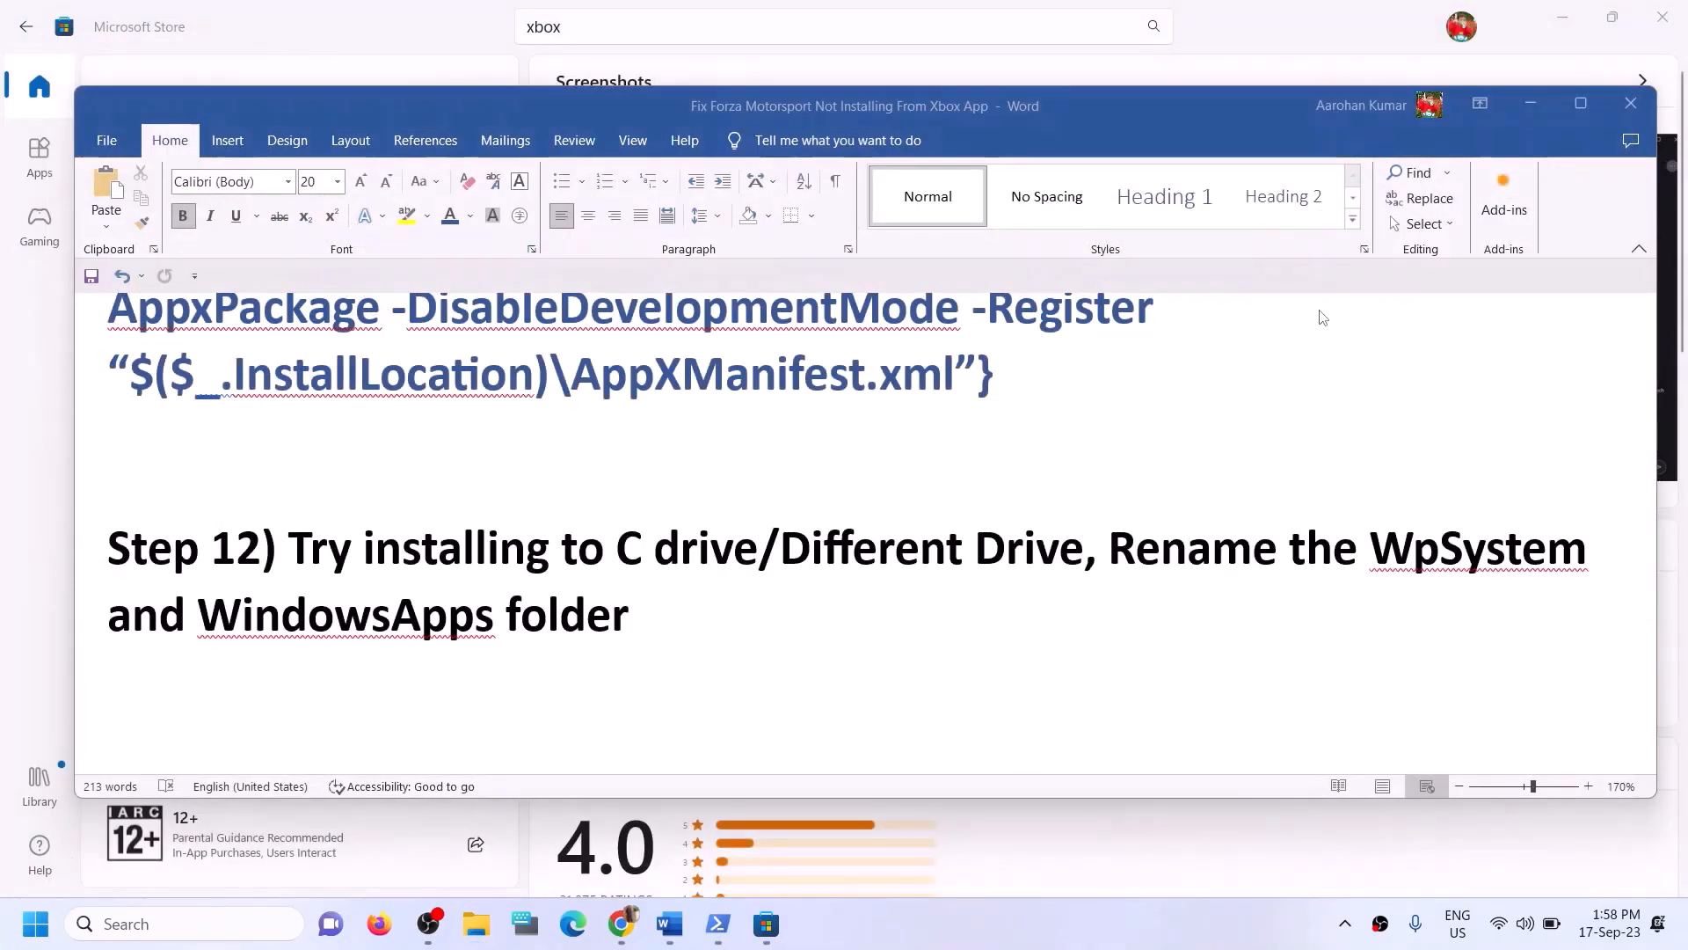
key("super+i")
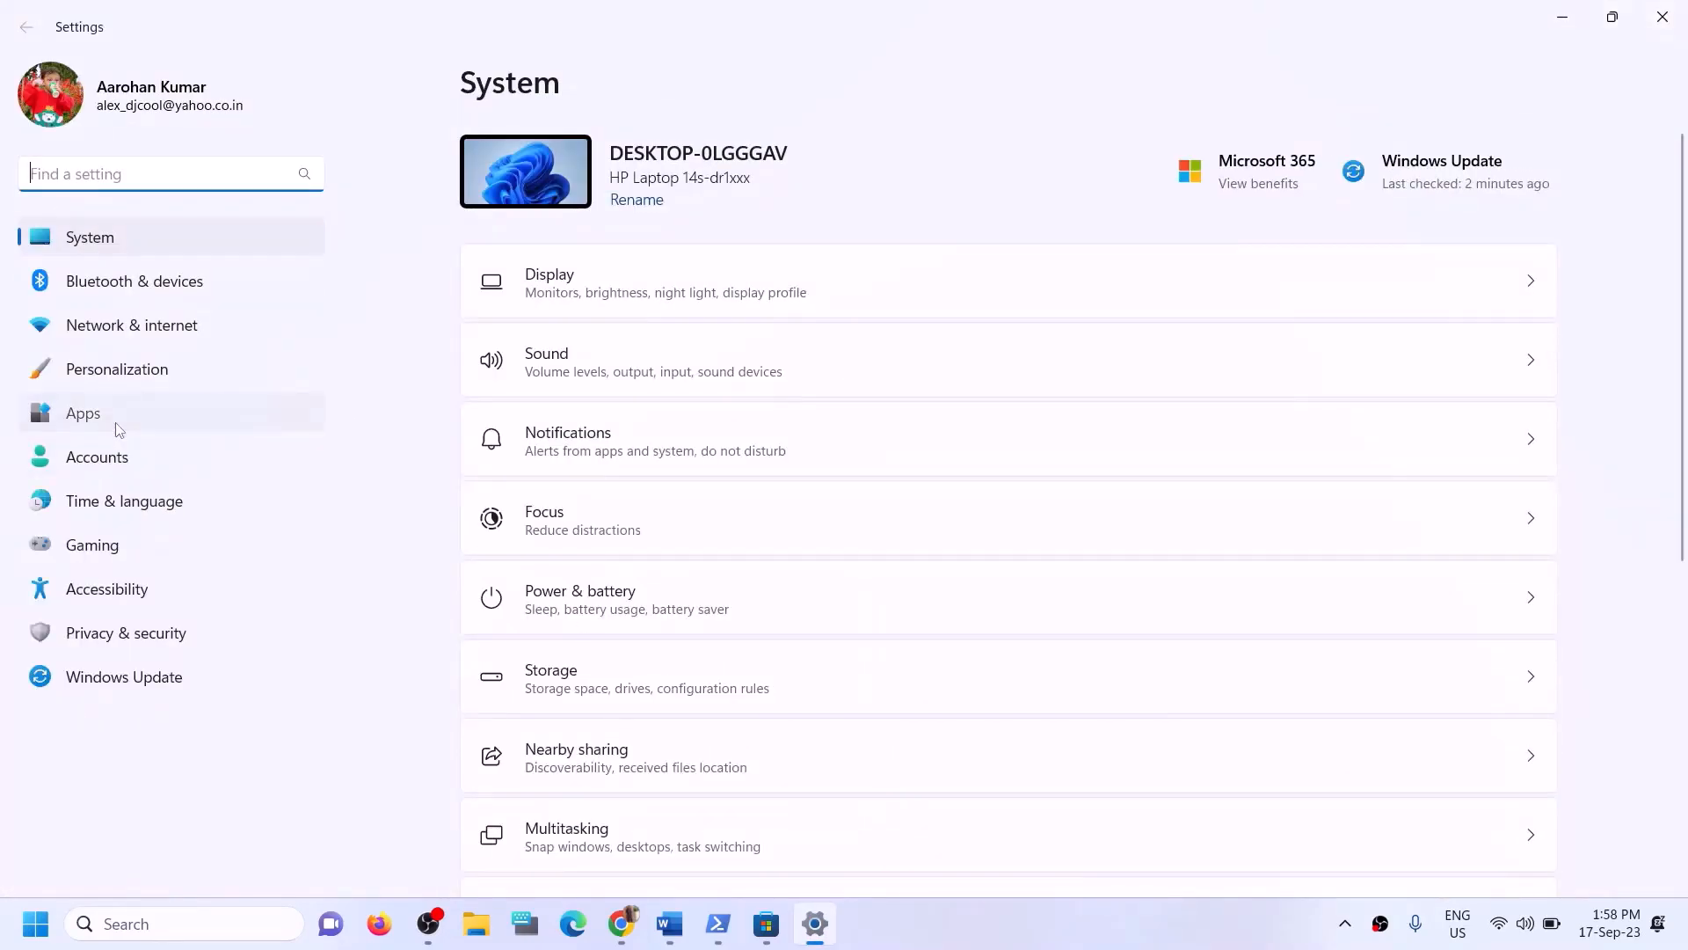
left_click(120, 430)
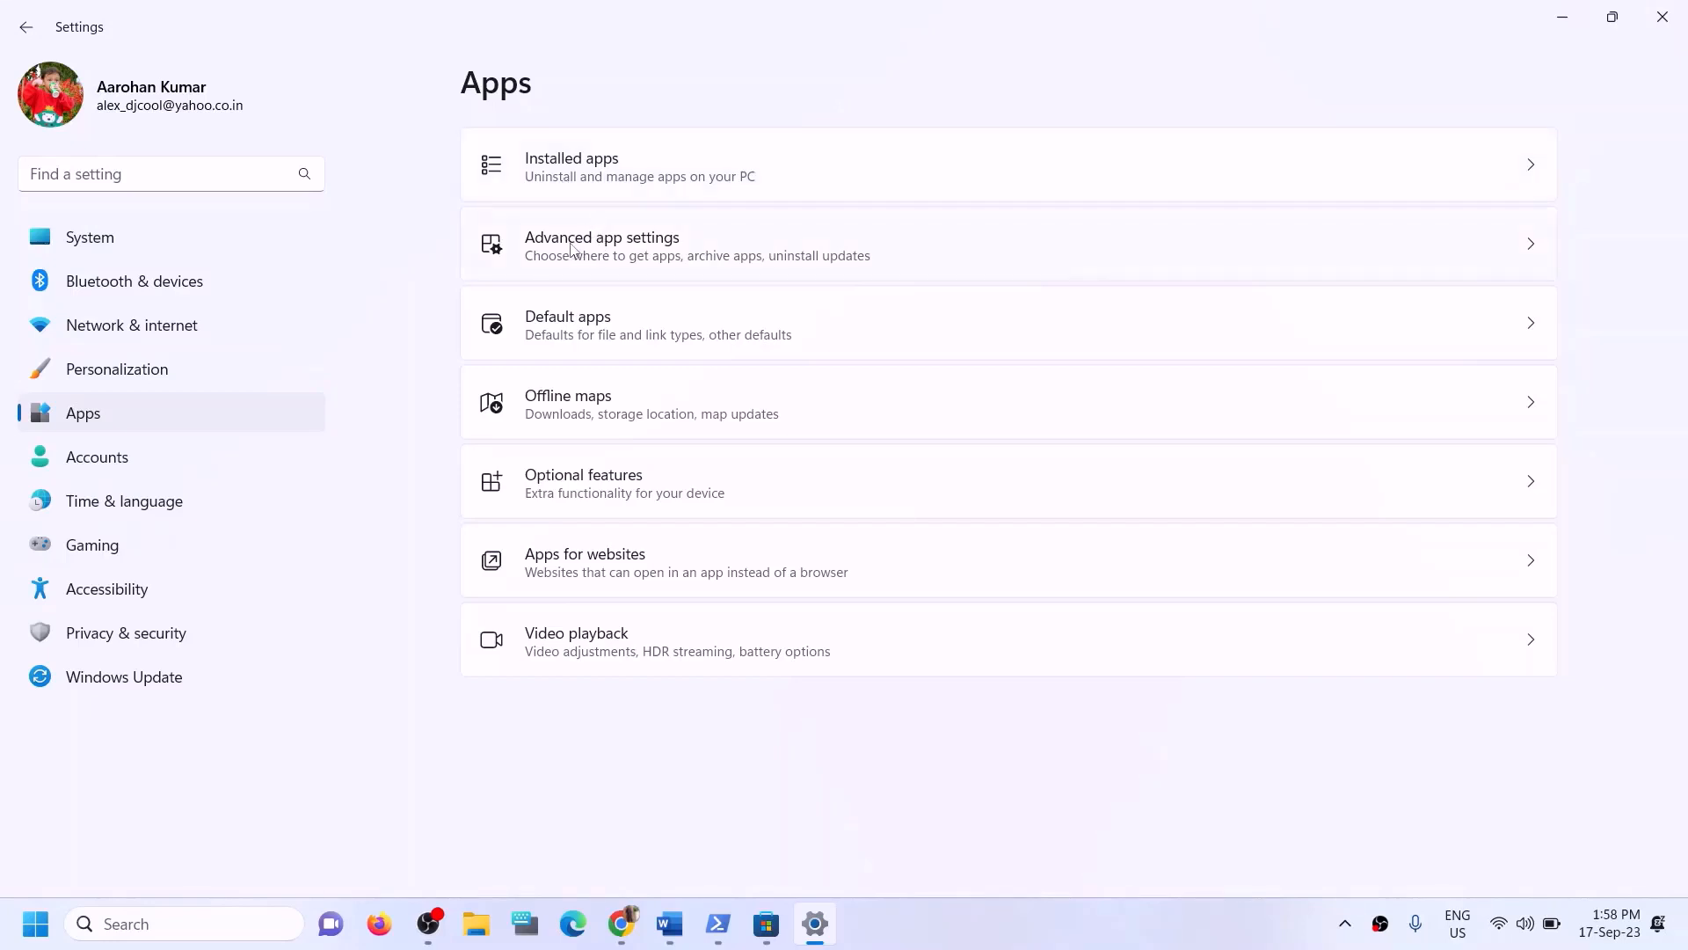
left_click(641, 260)
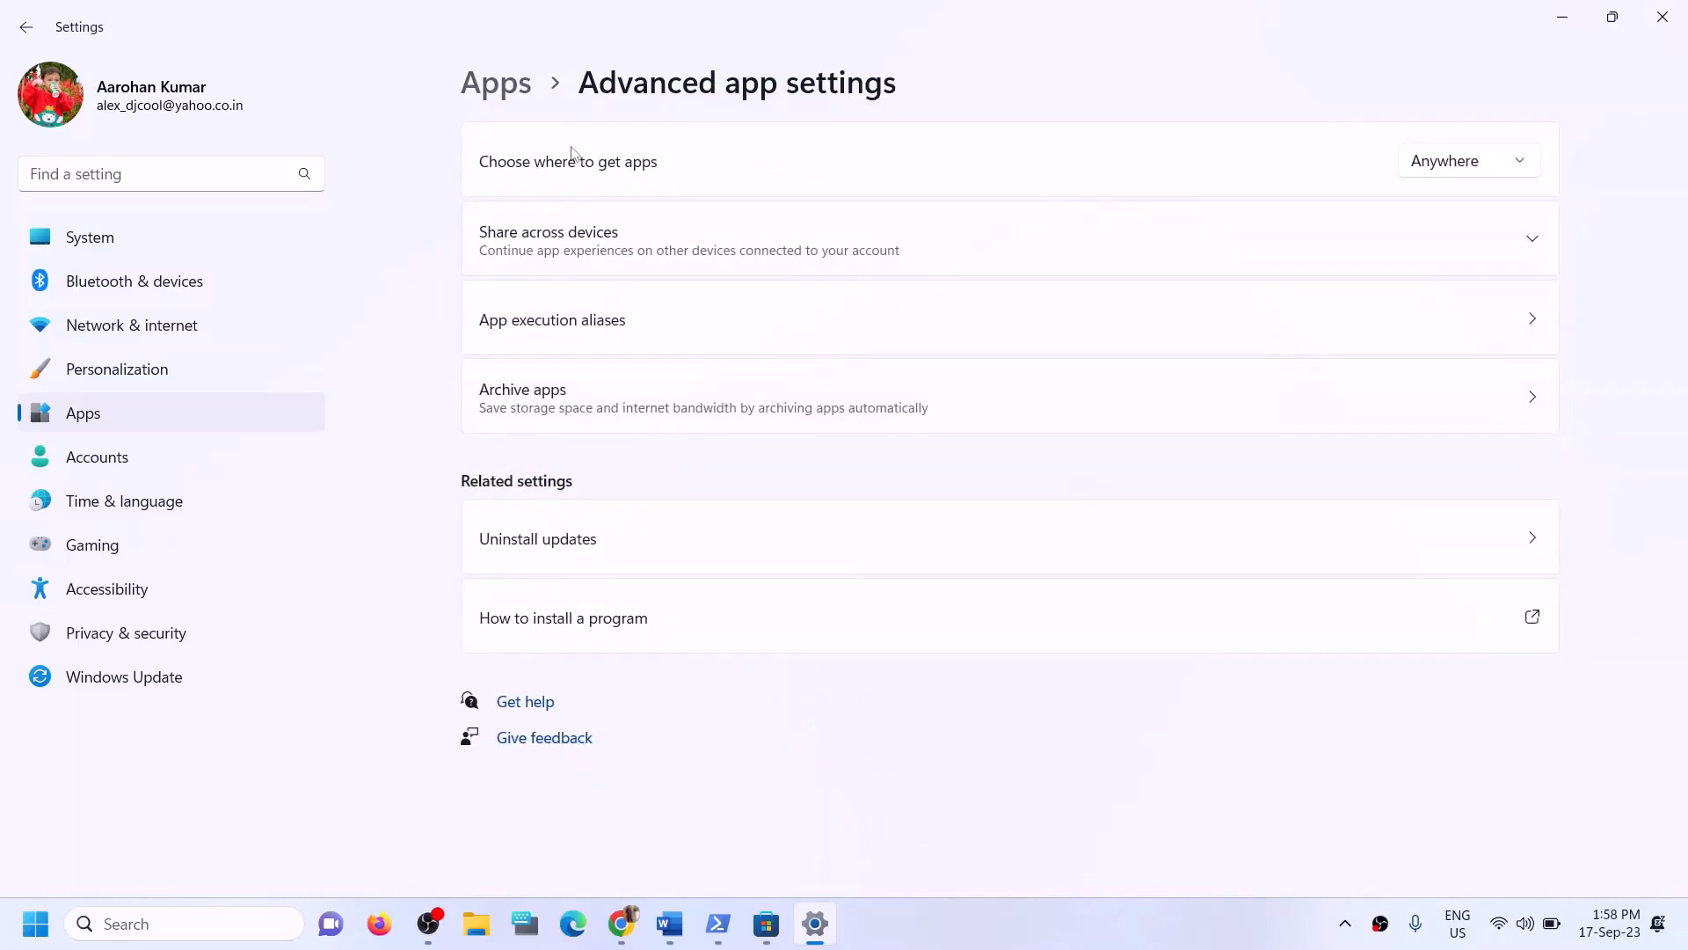
left_click(510, 86)
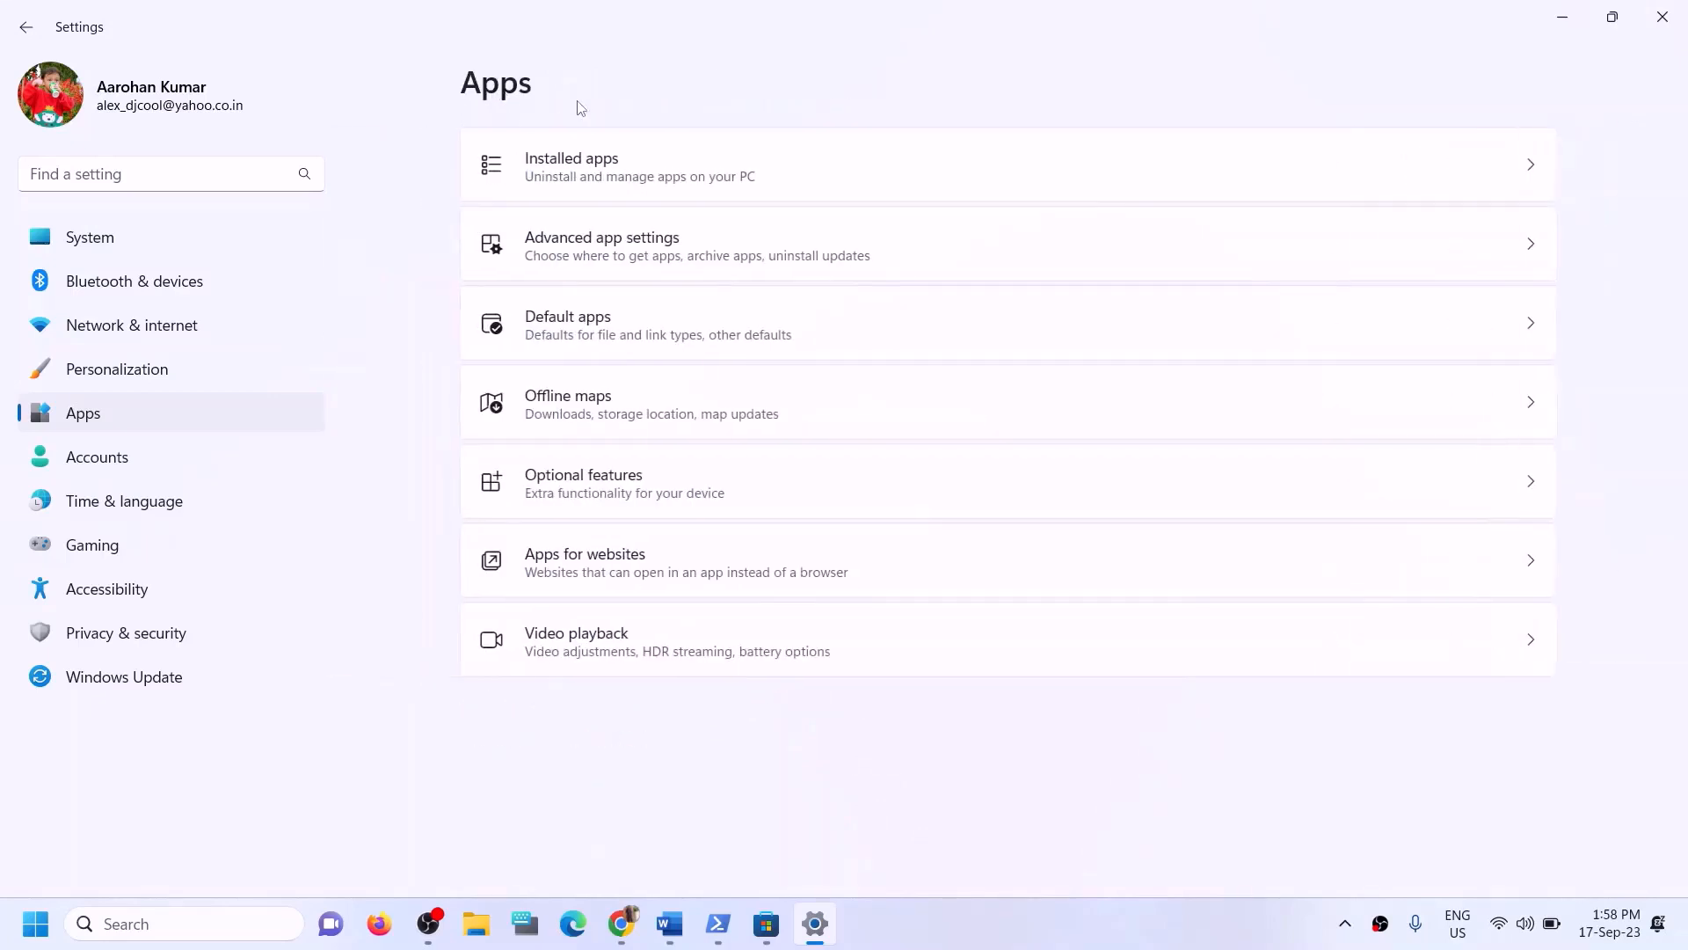
left_click(559, 175)
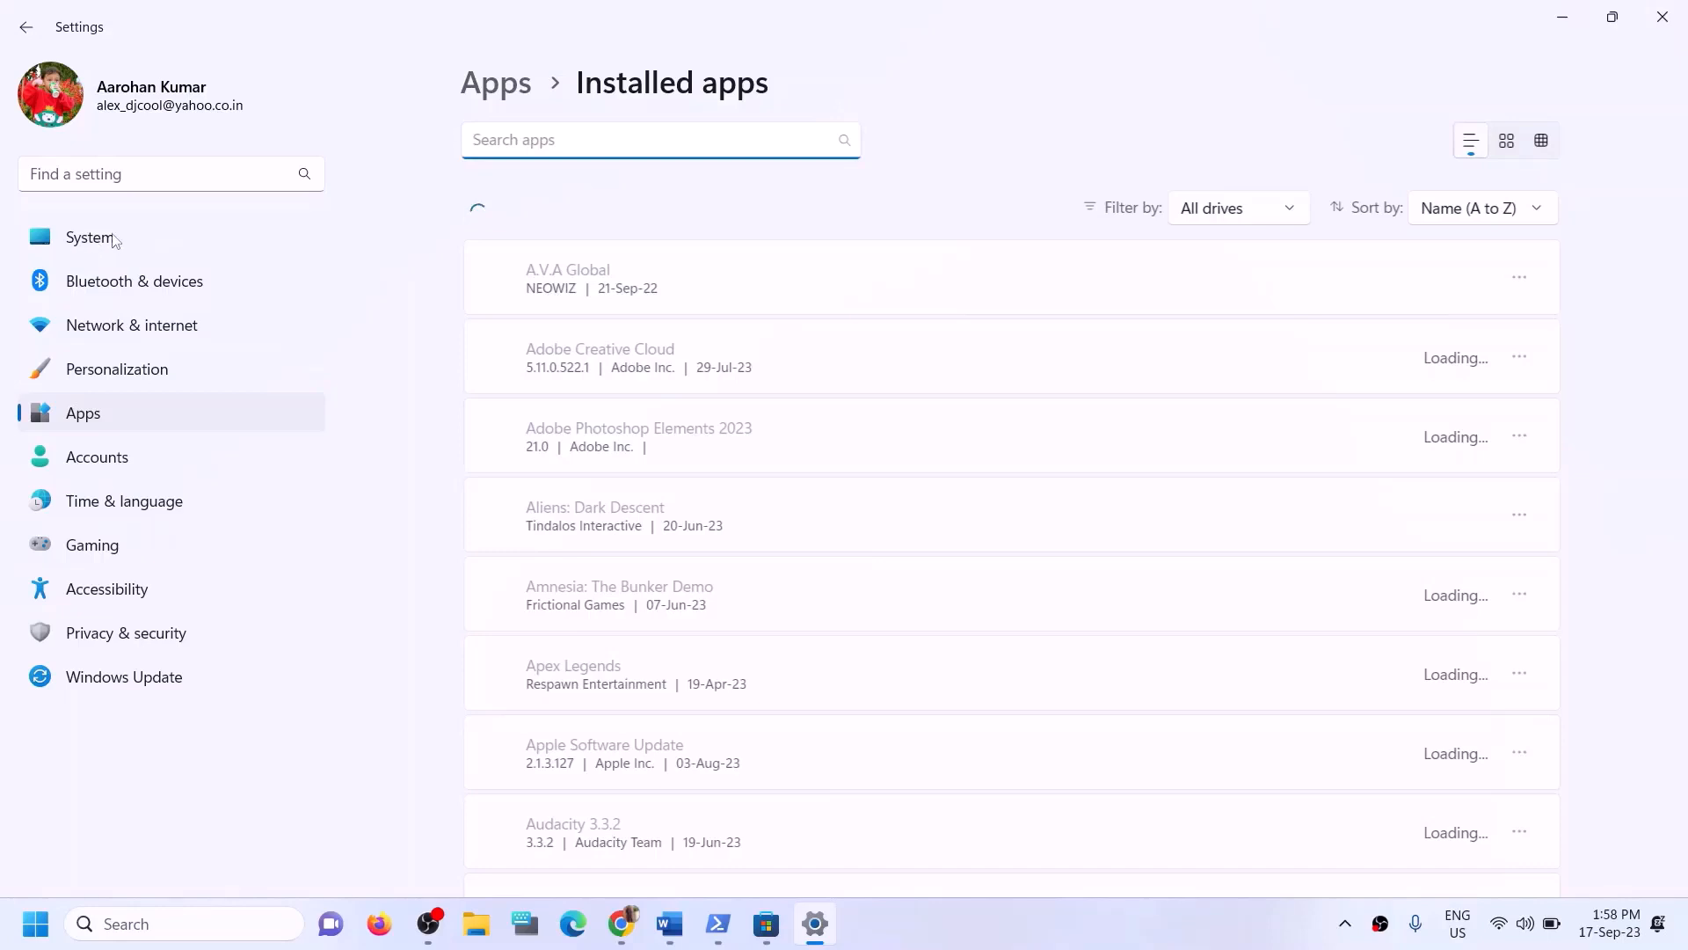
left_click(92, 246)
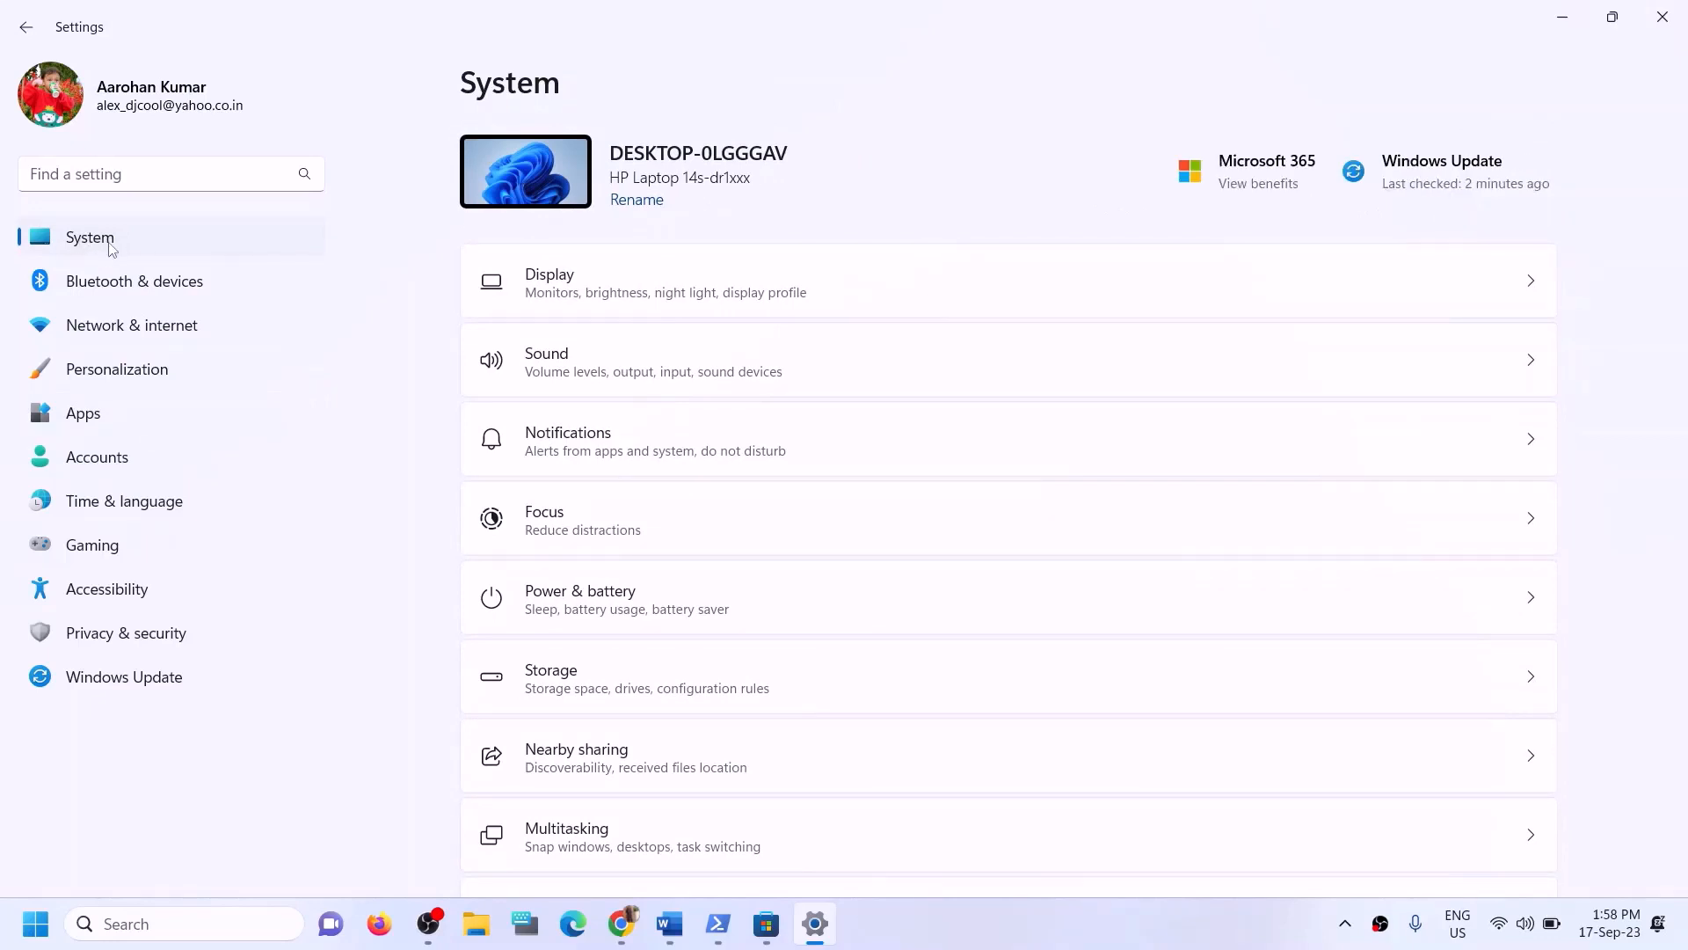
- Open the Storage settings, expand Advanced storage settings, and open Where new content is saved
scroll(580, 527, "down", 4)
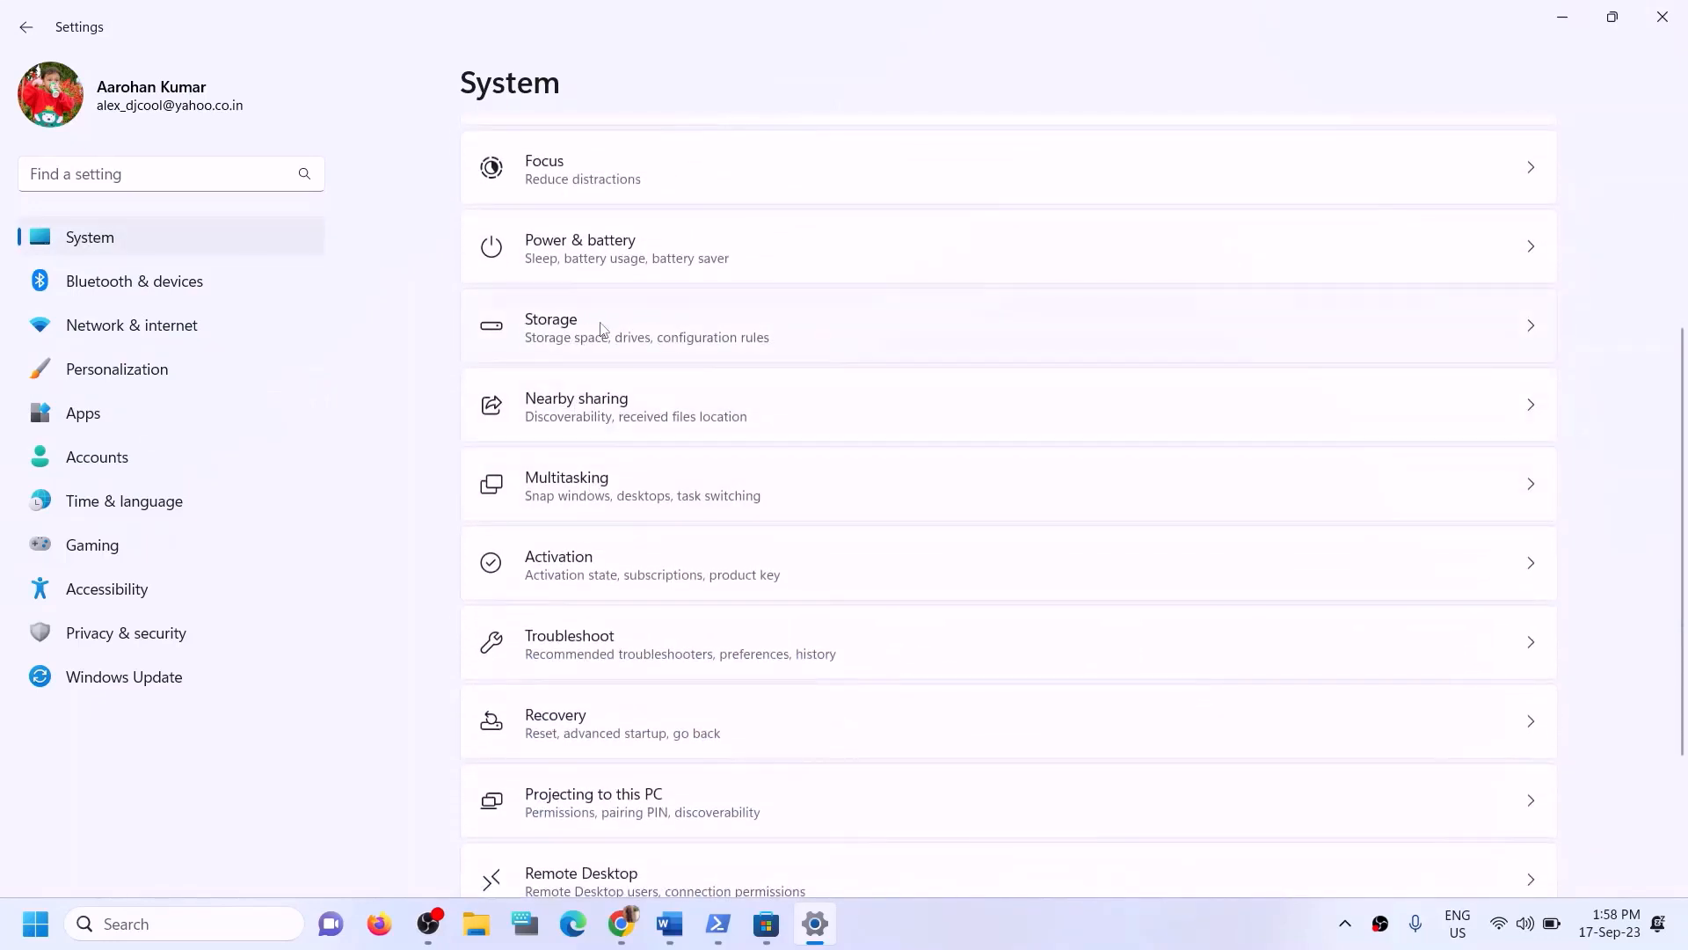
left_click(601, 328)
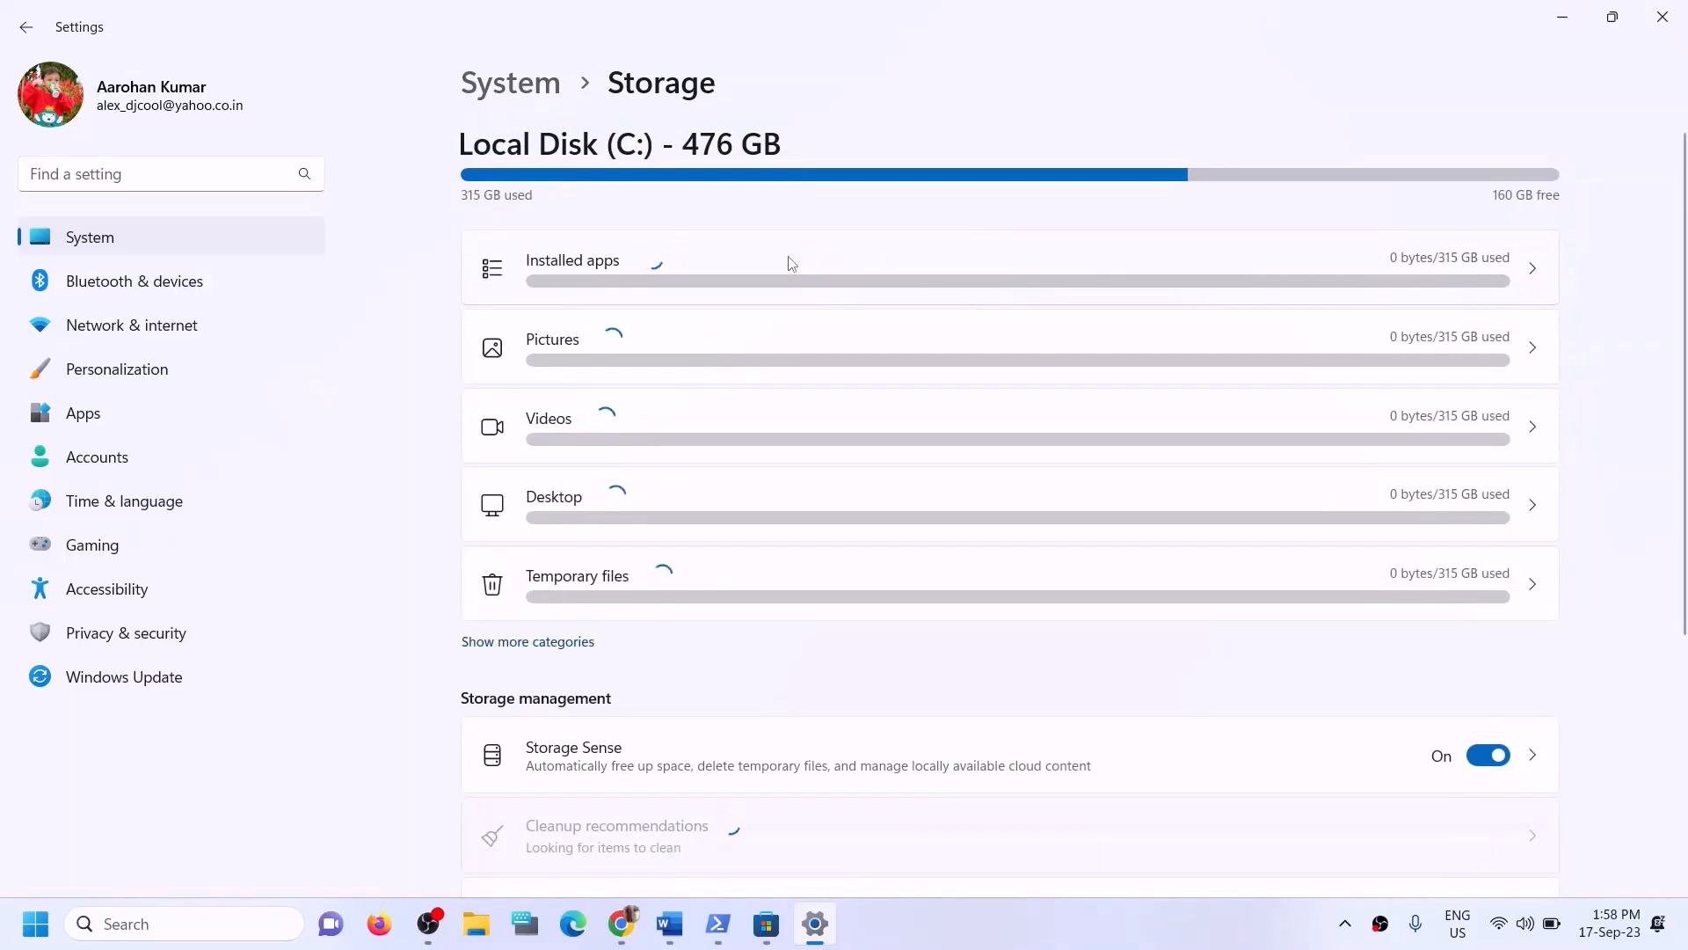
scroll(749, 510, "down", 4)
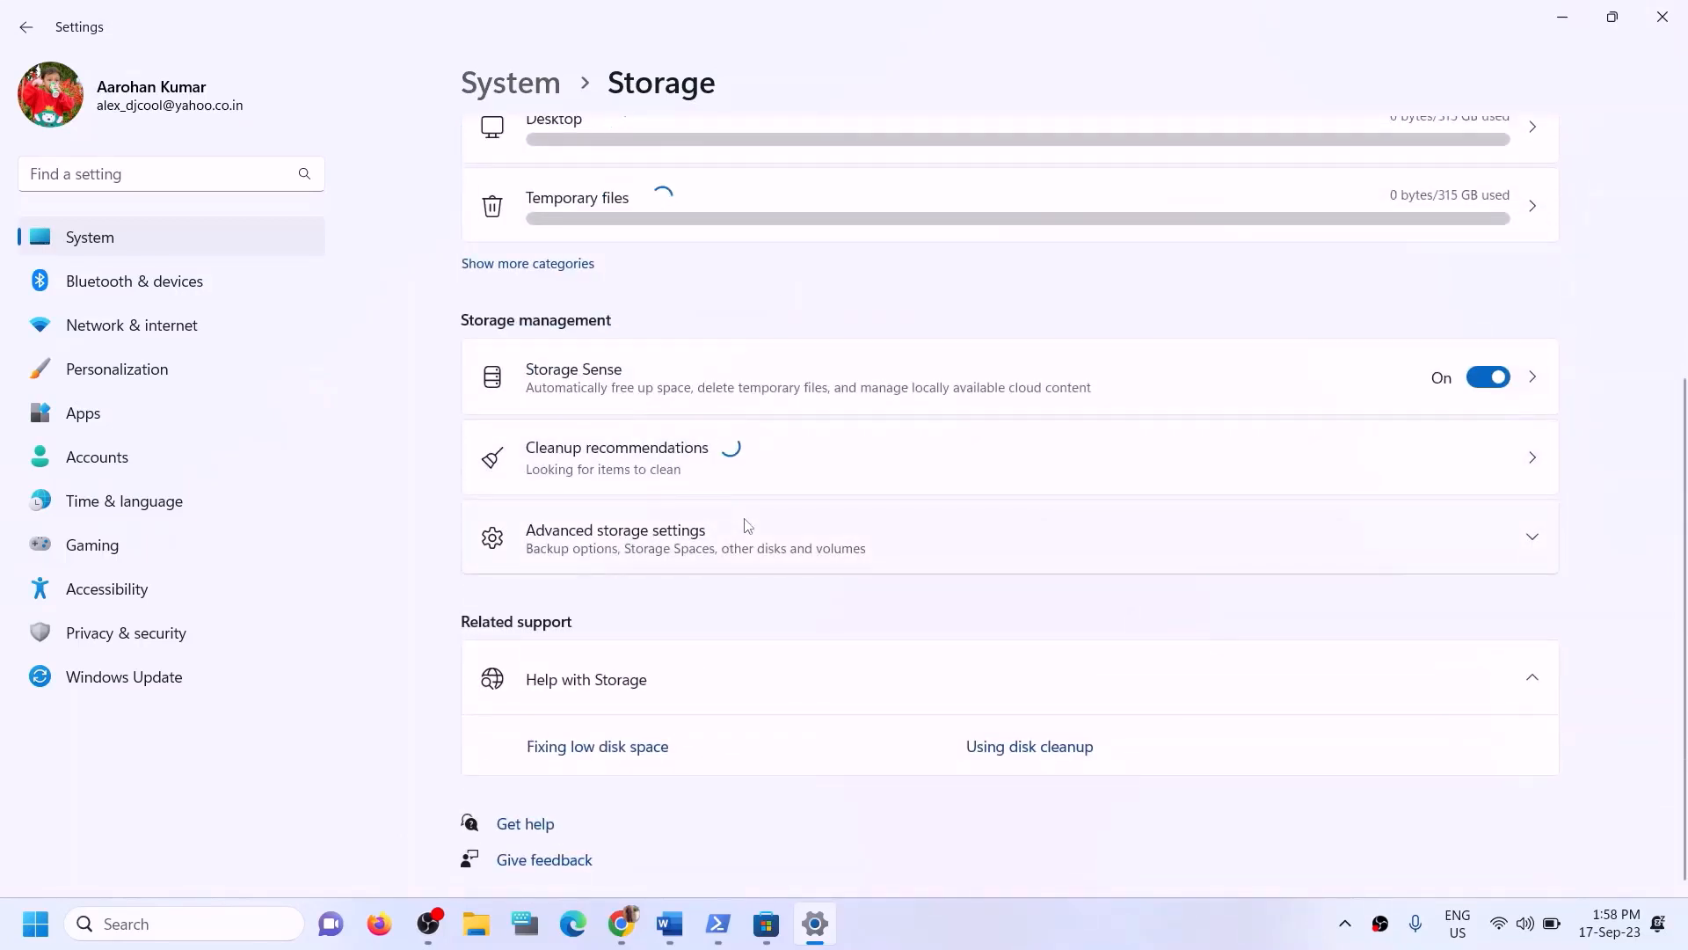
left_click(641, 536)
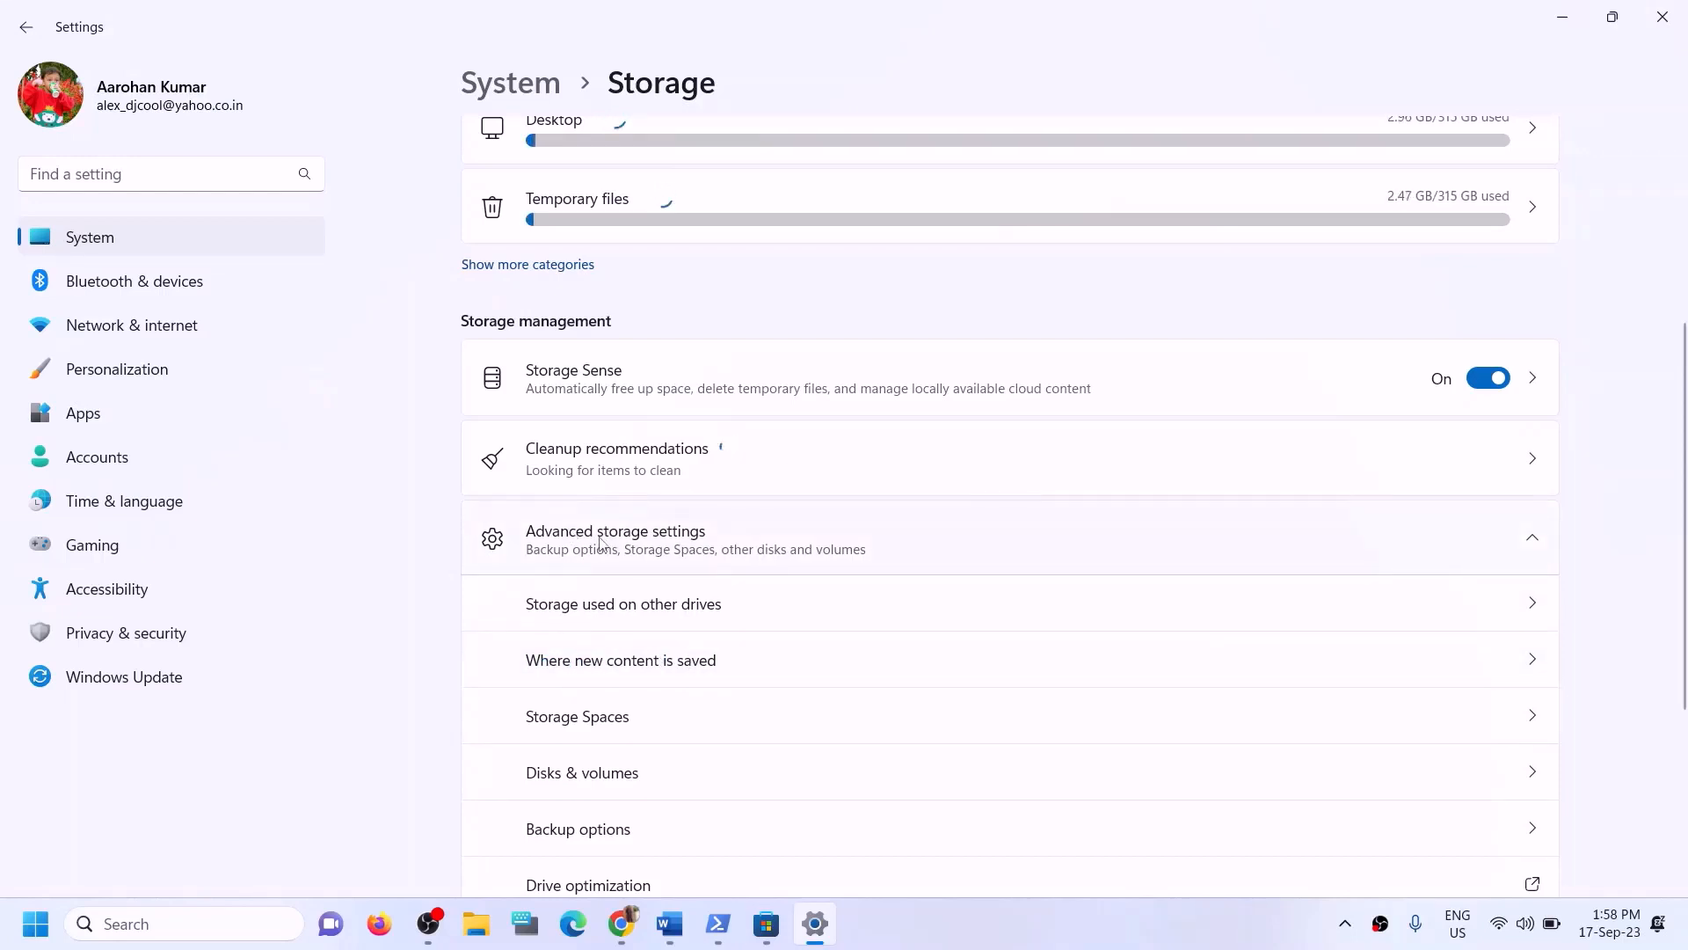
scroll(716, 539, "down", 2)
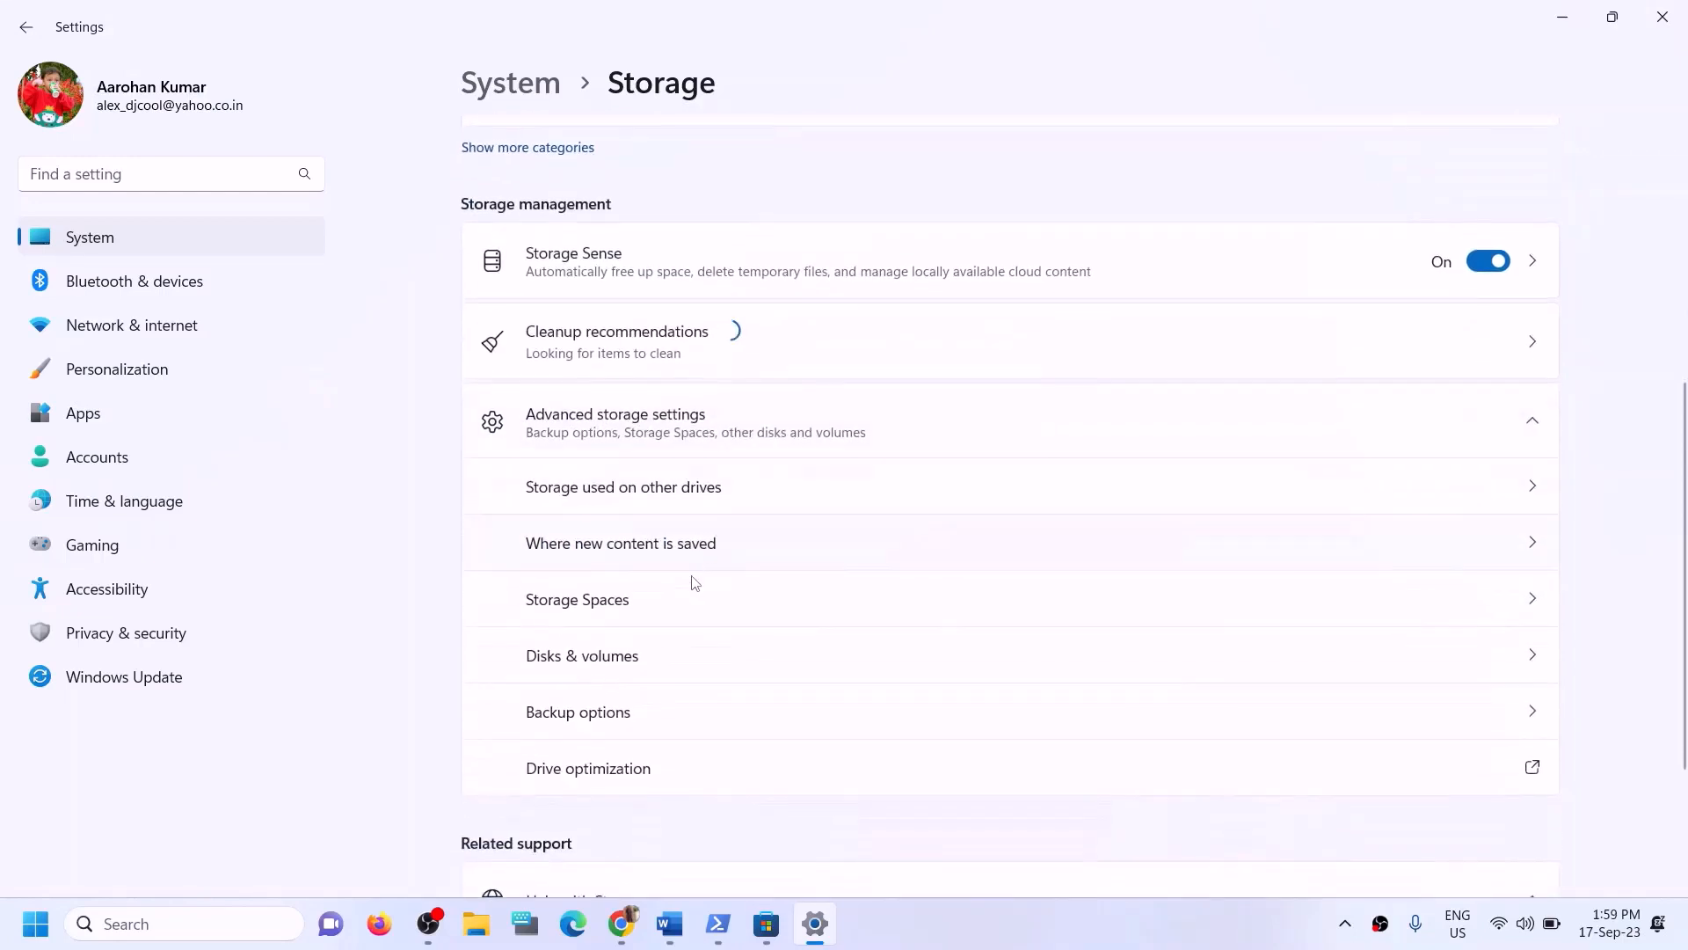
left_click(607, 550)
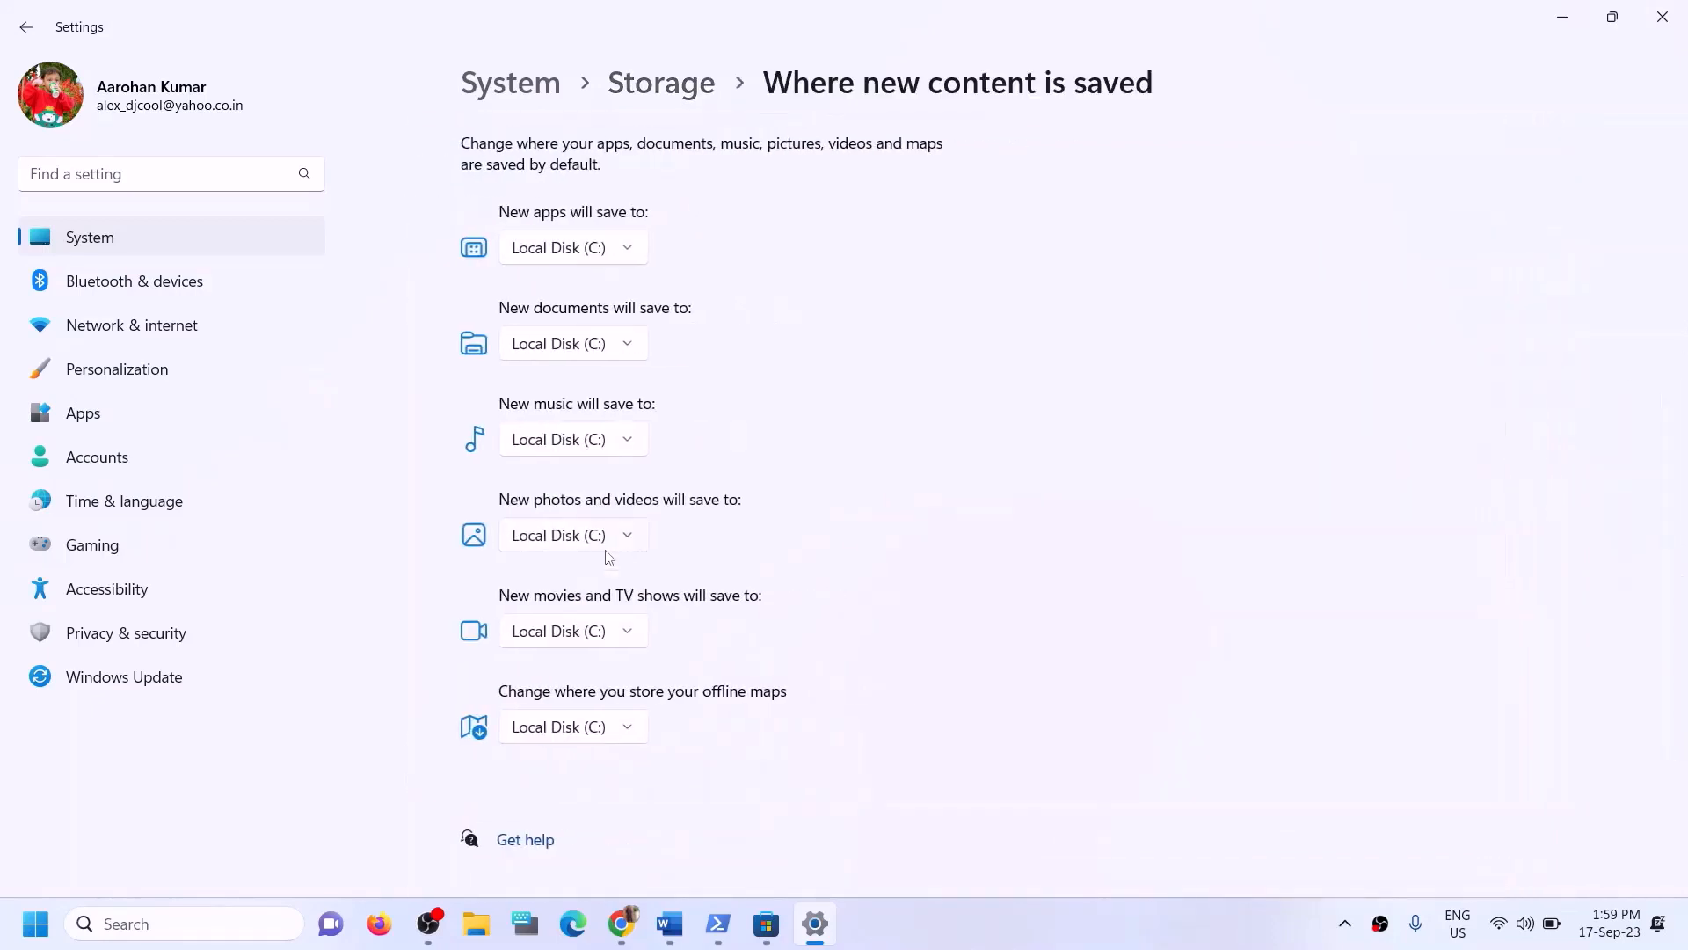
- Check the drives available for new apps, then highlight 'Try installing to C drive' in the guide
left_click(637, 256)
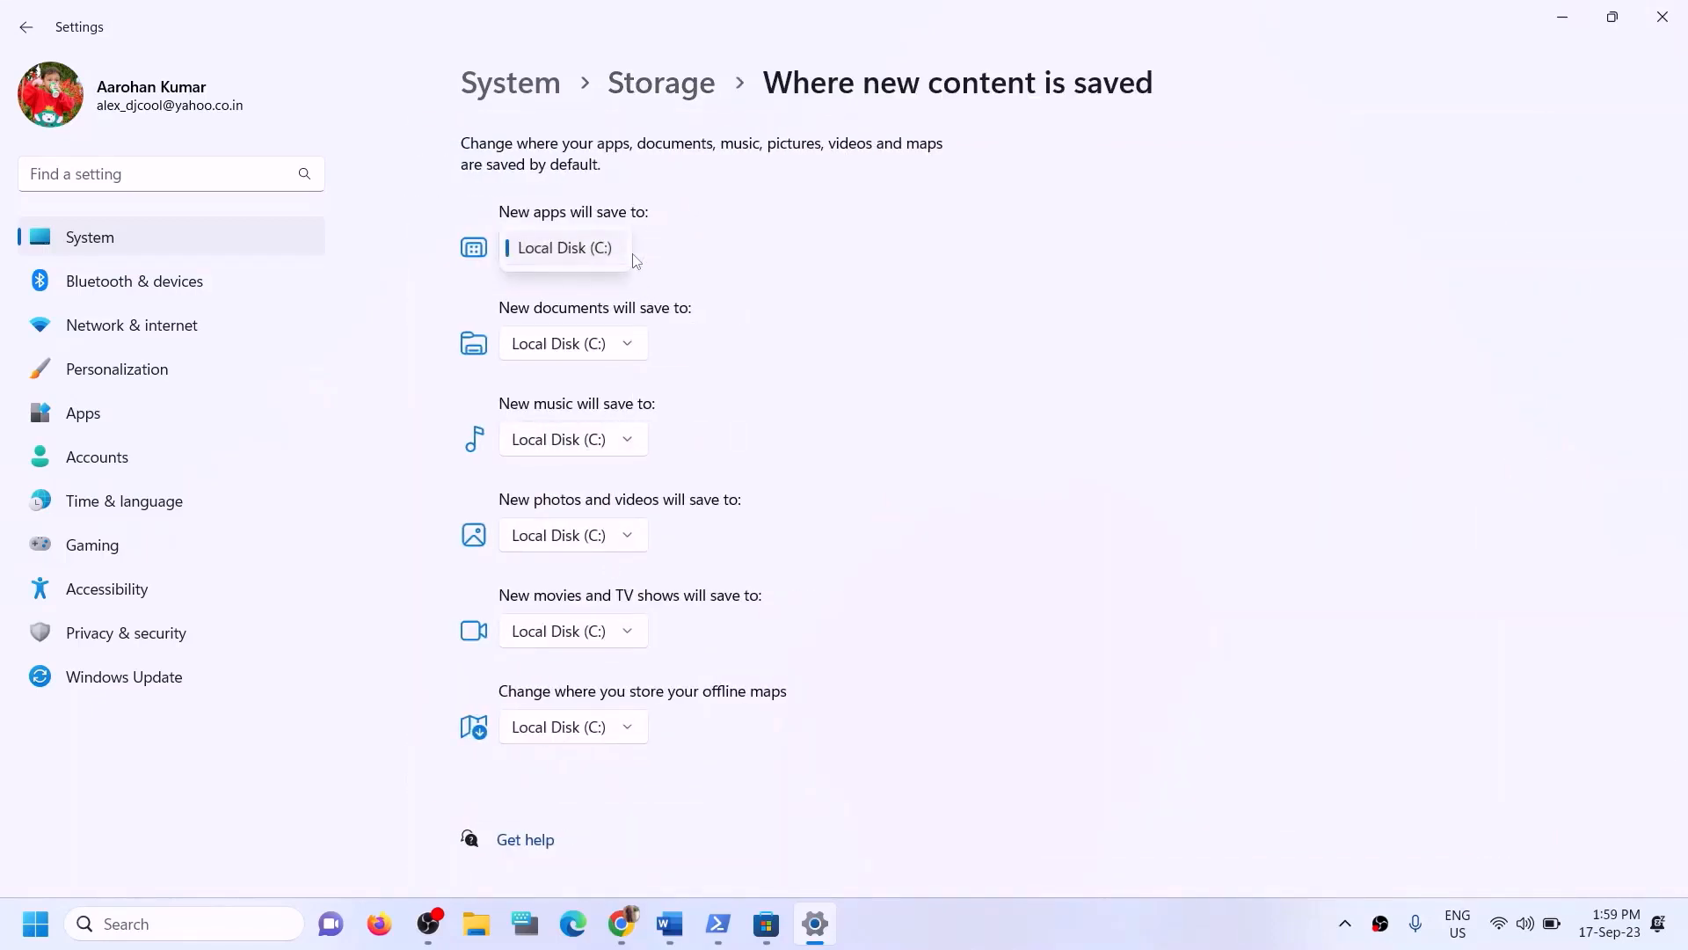
left_click(682, 230)
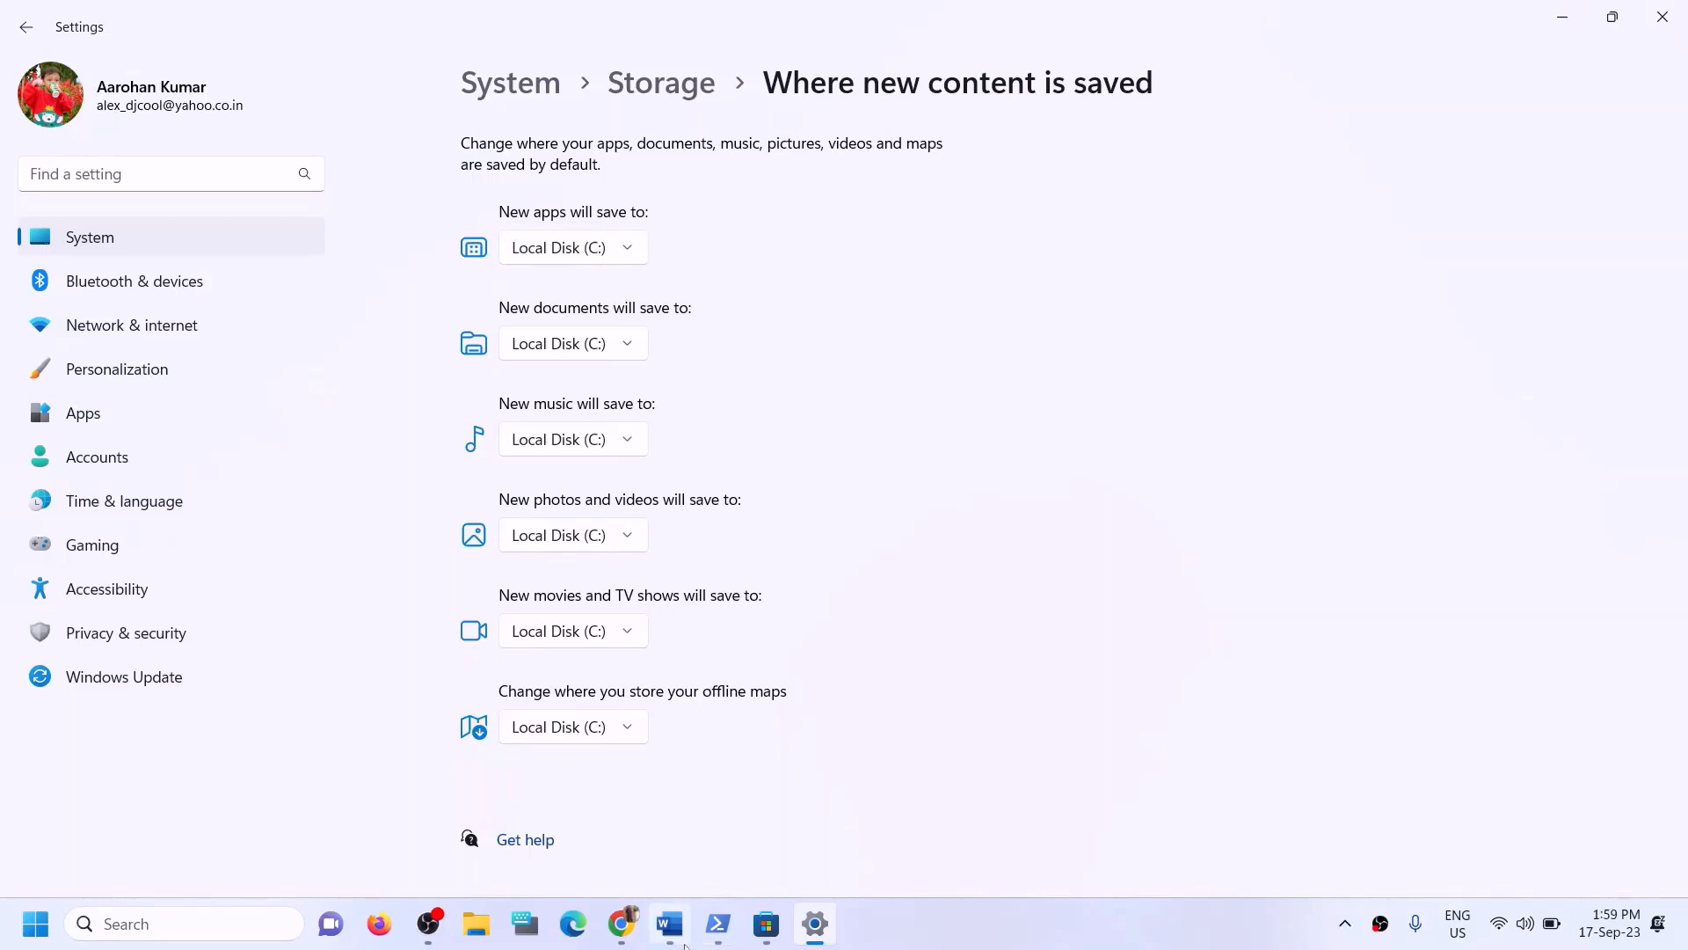
left_click(670, 923)
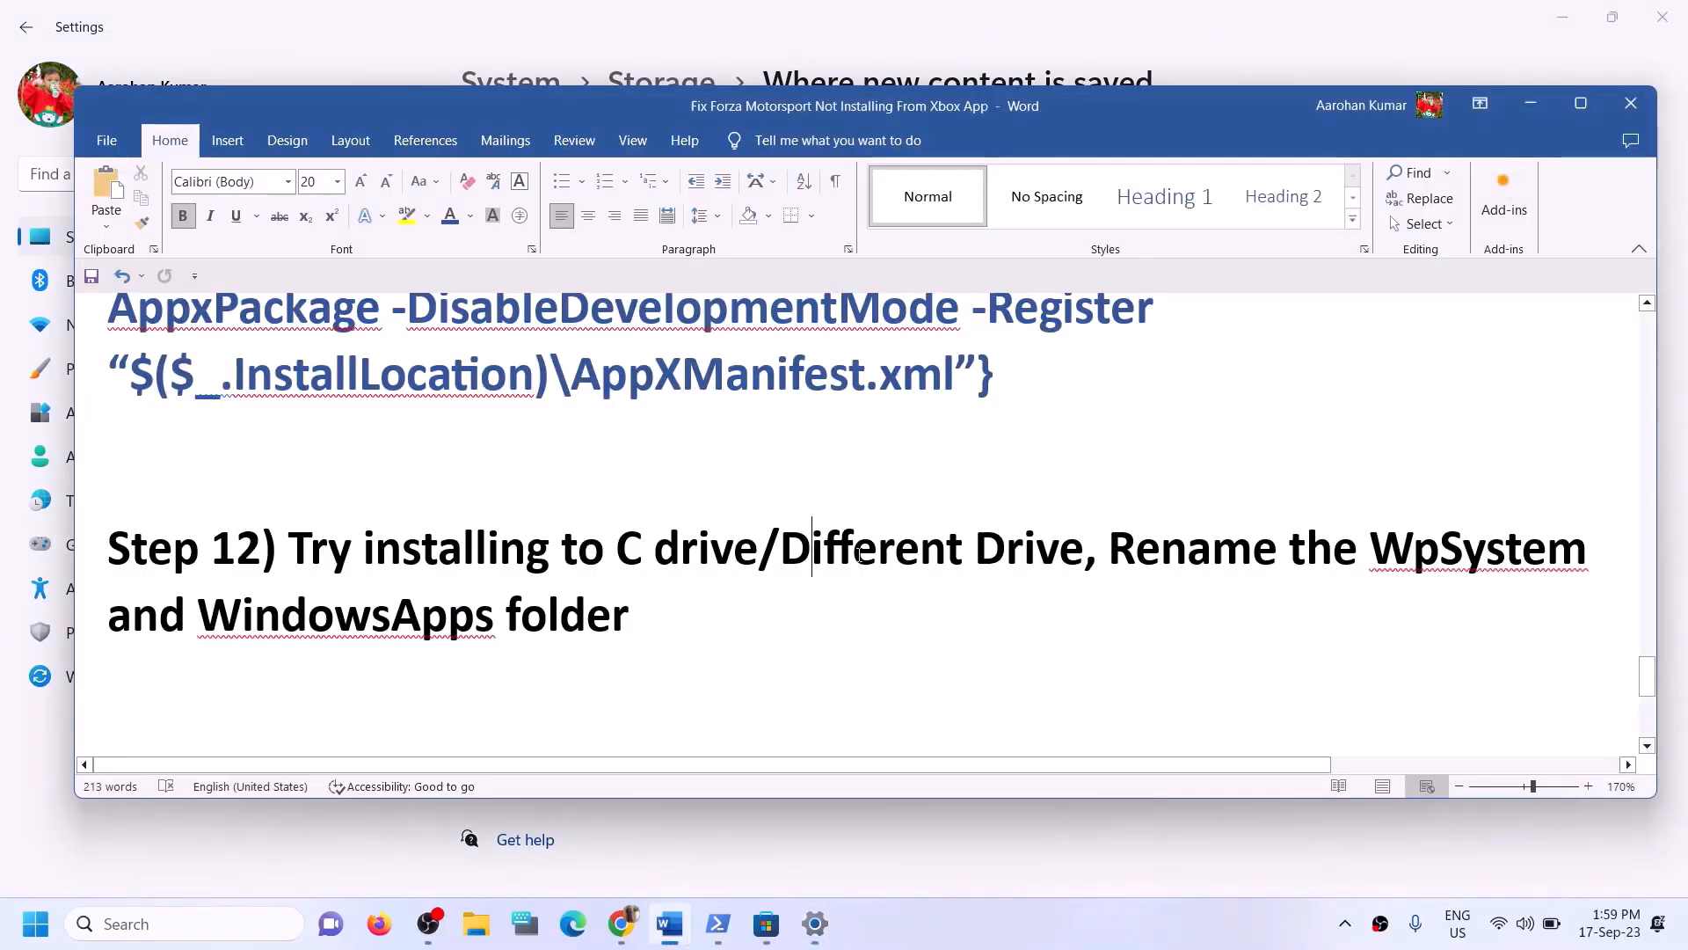
left_click_drag(289, 547, 758, 547)
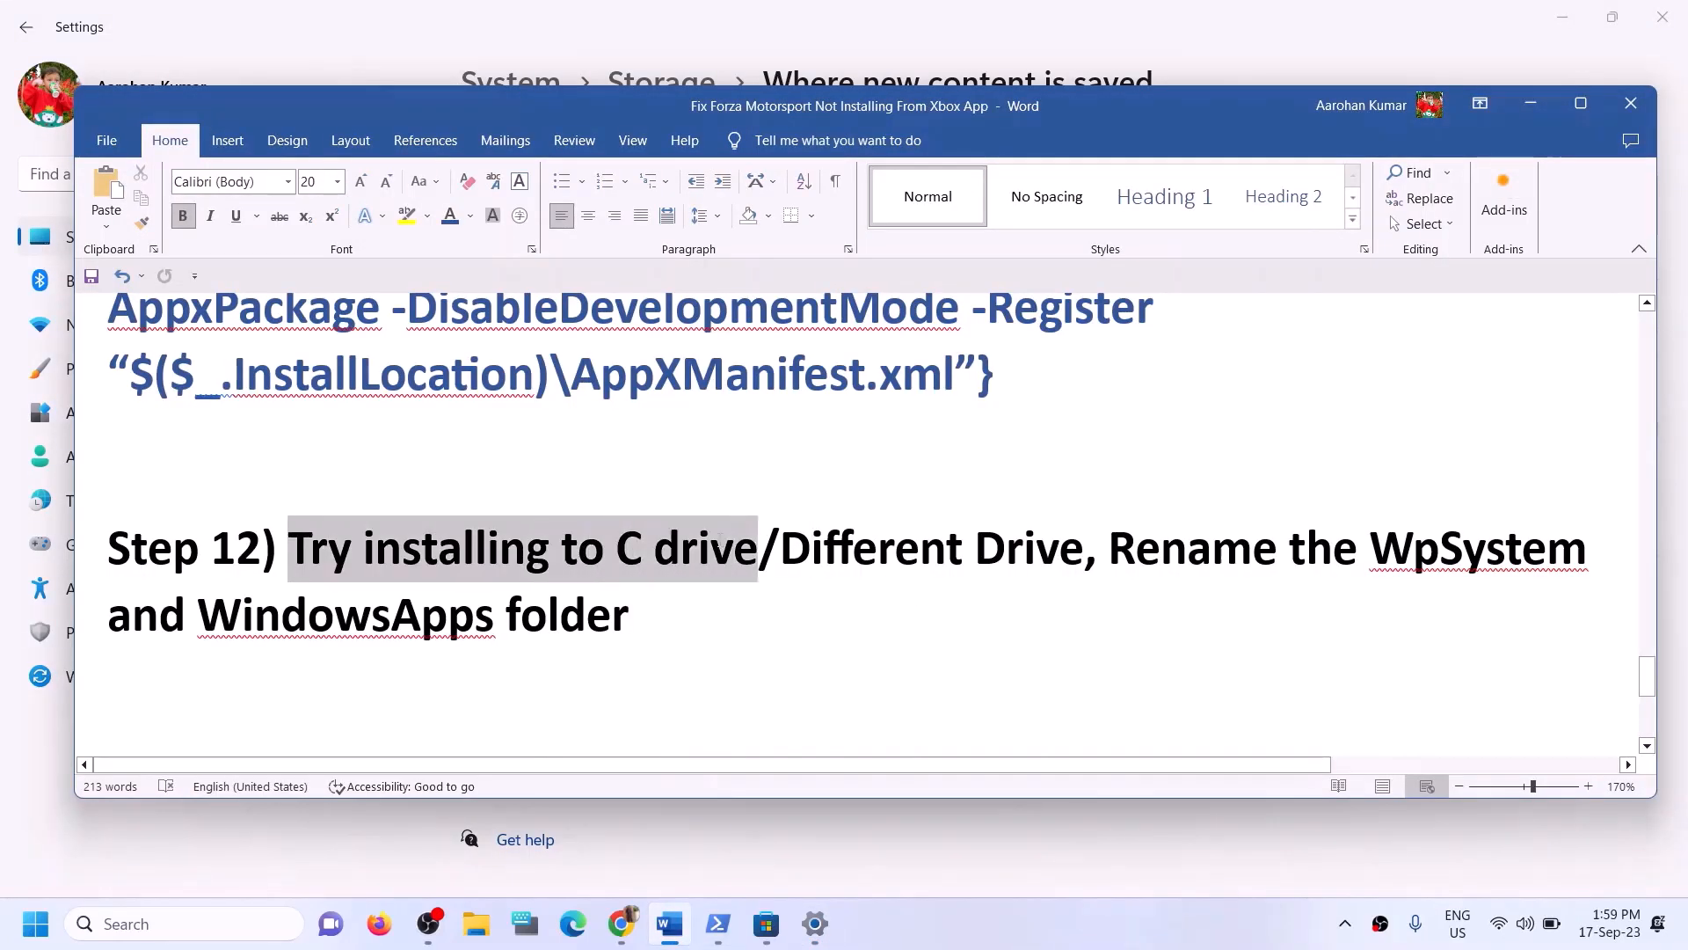
left_click(1520, 104)
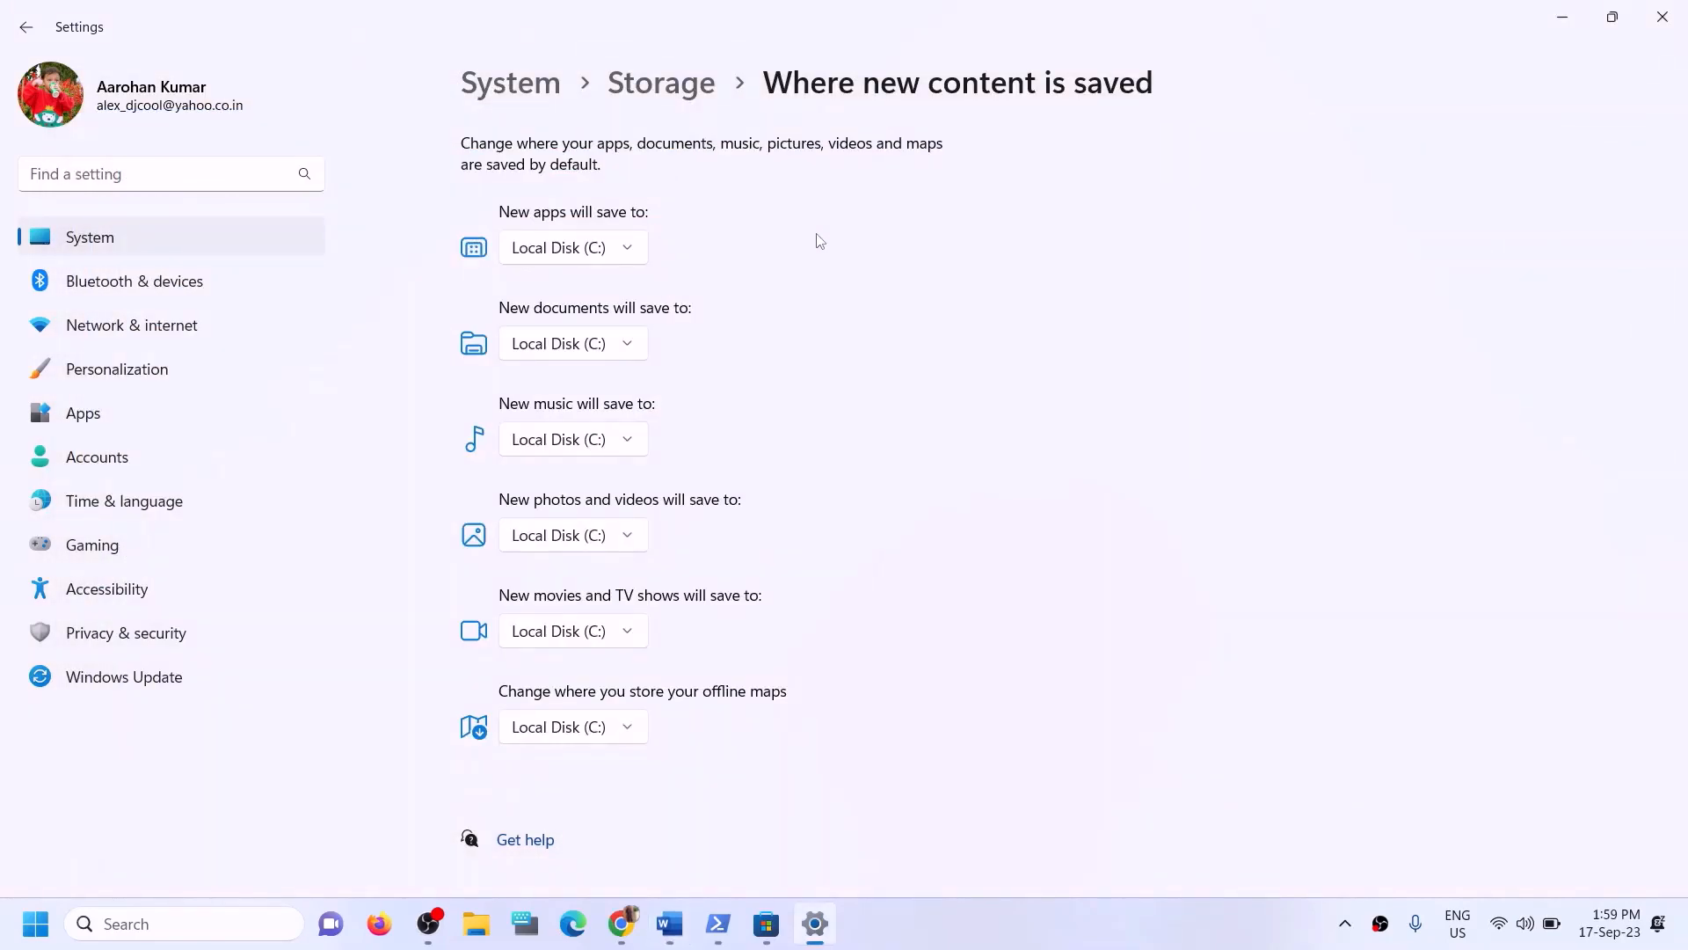
- Open the New apps will save to list repeatedly to review the available drives
left_click(629, 249)
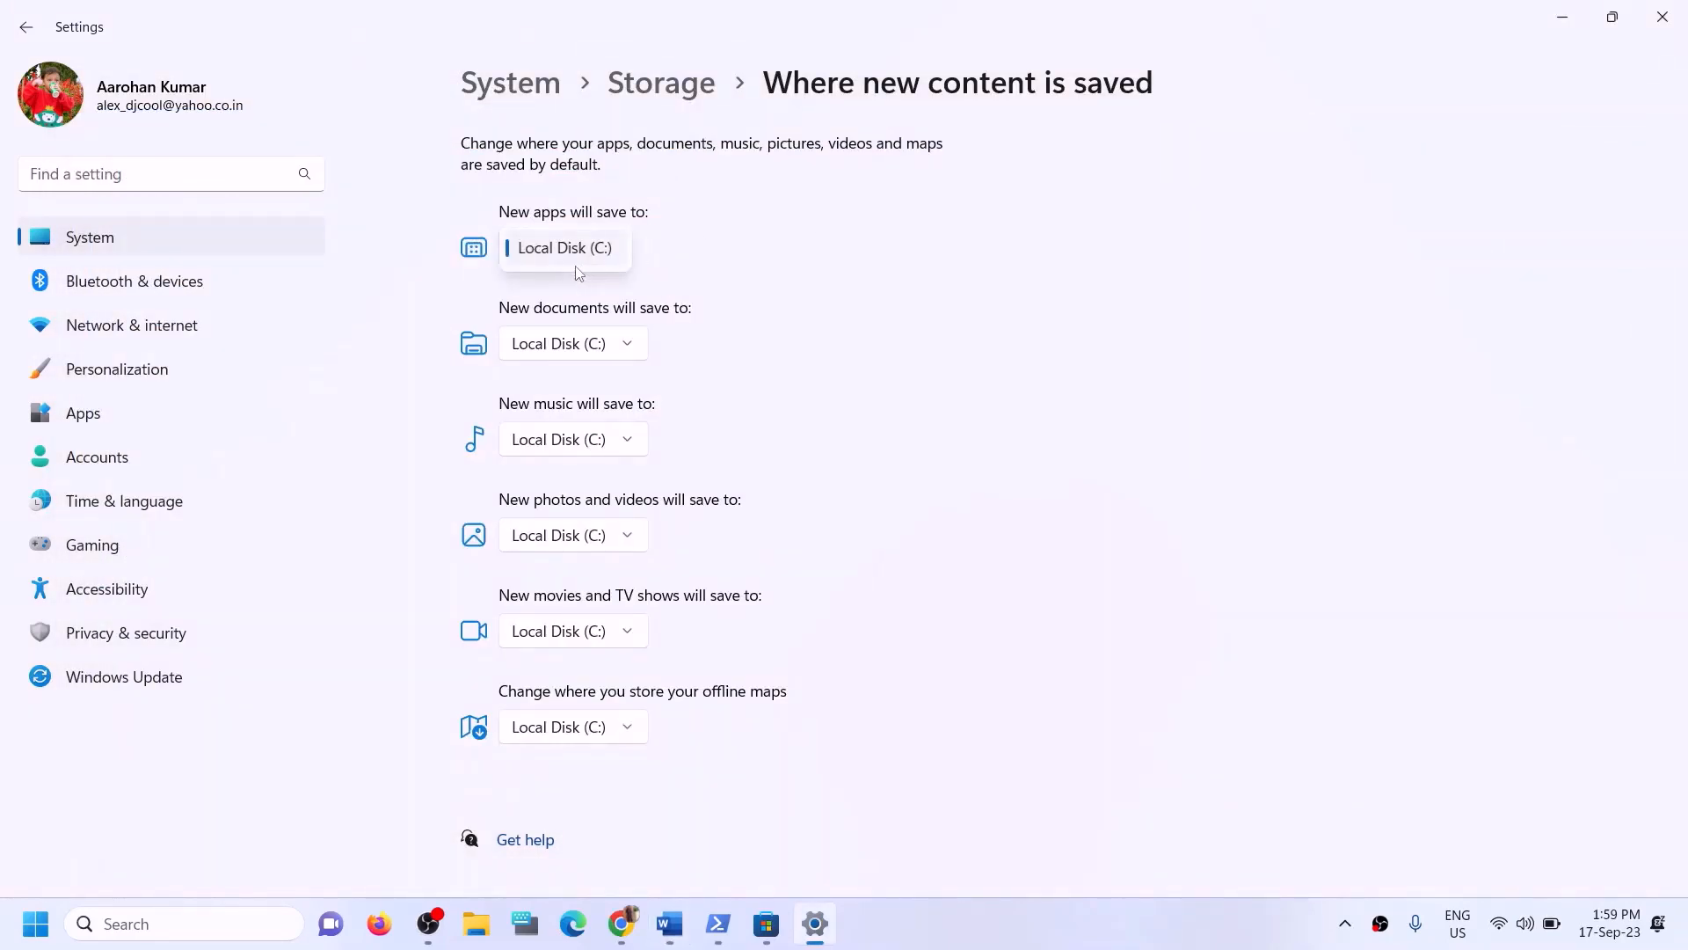
left_click(557, 256)
left_click(650, 256)
left_click(714, 271)
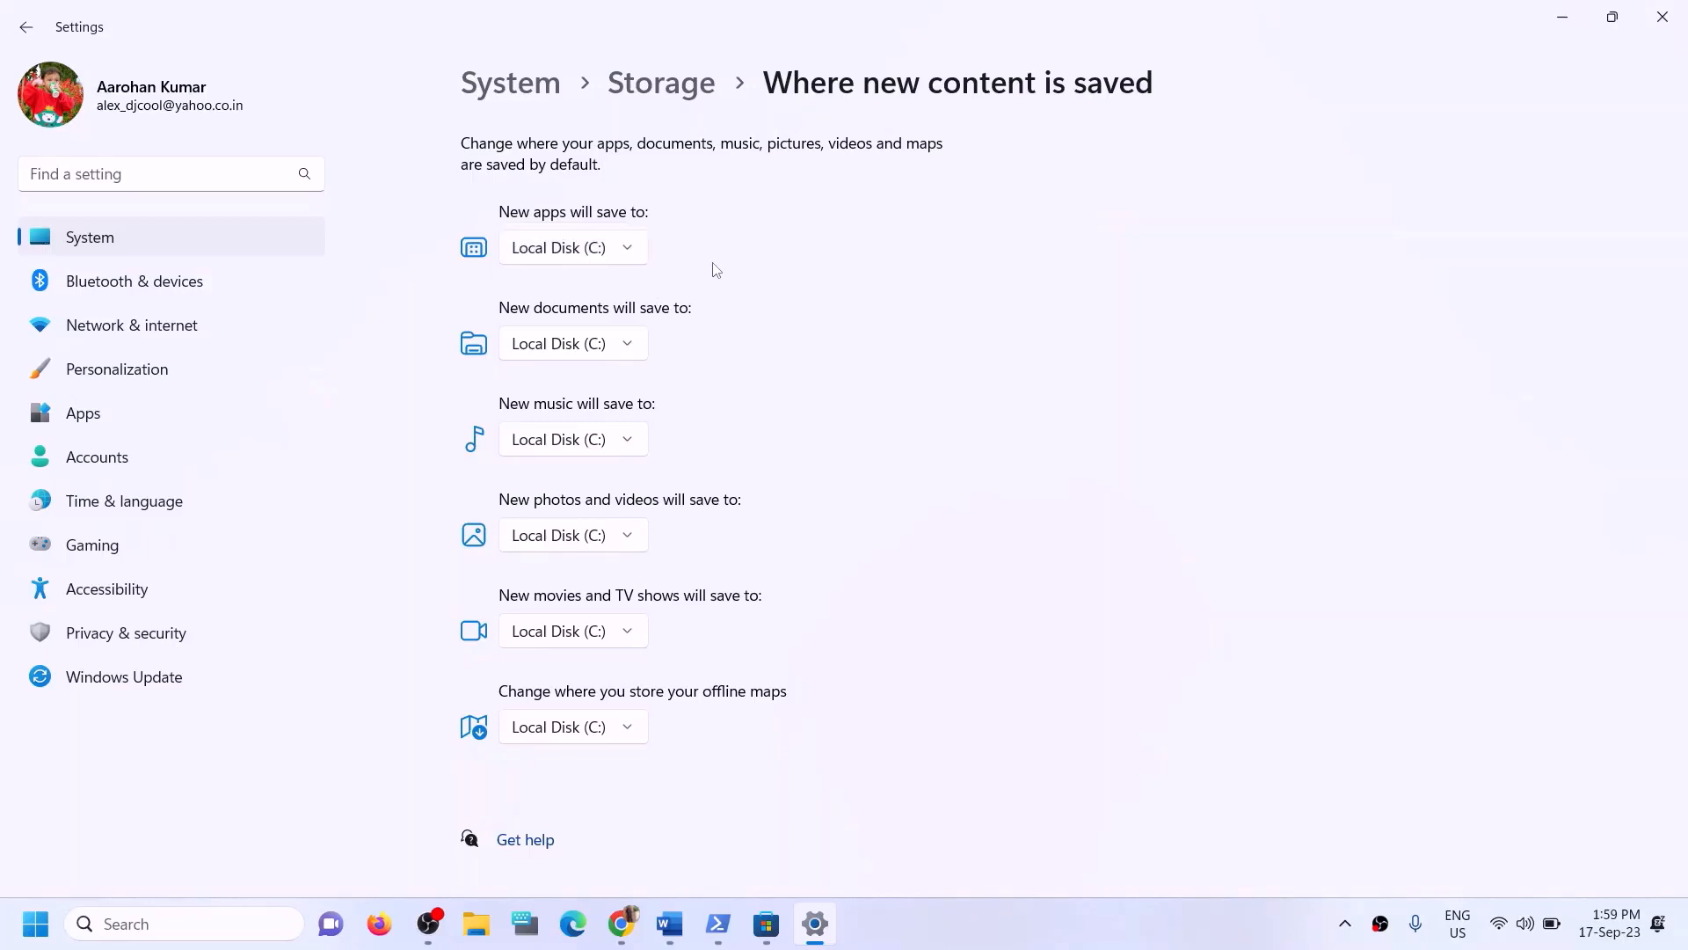
left_click(630, 262)
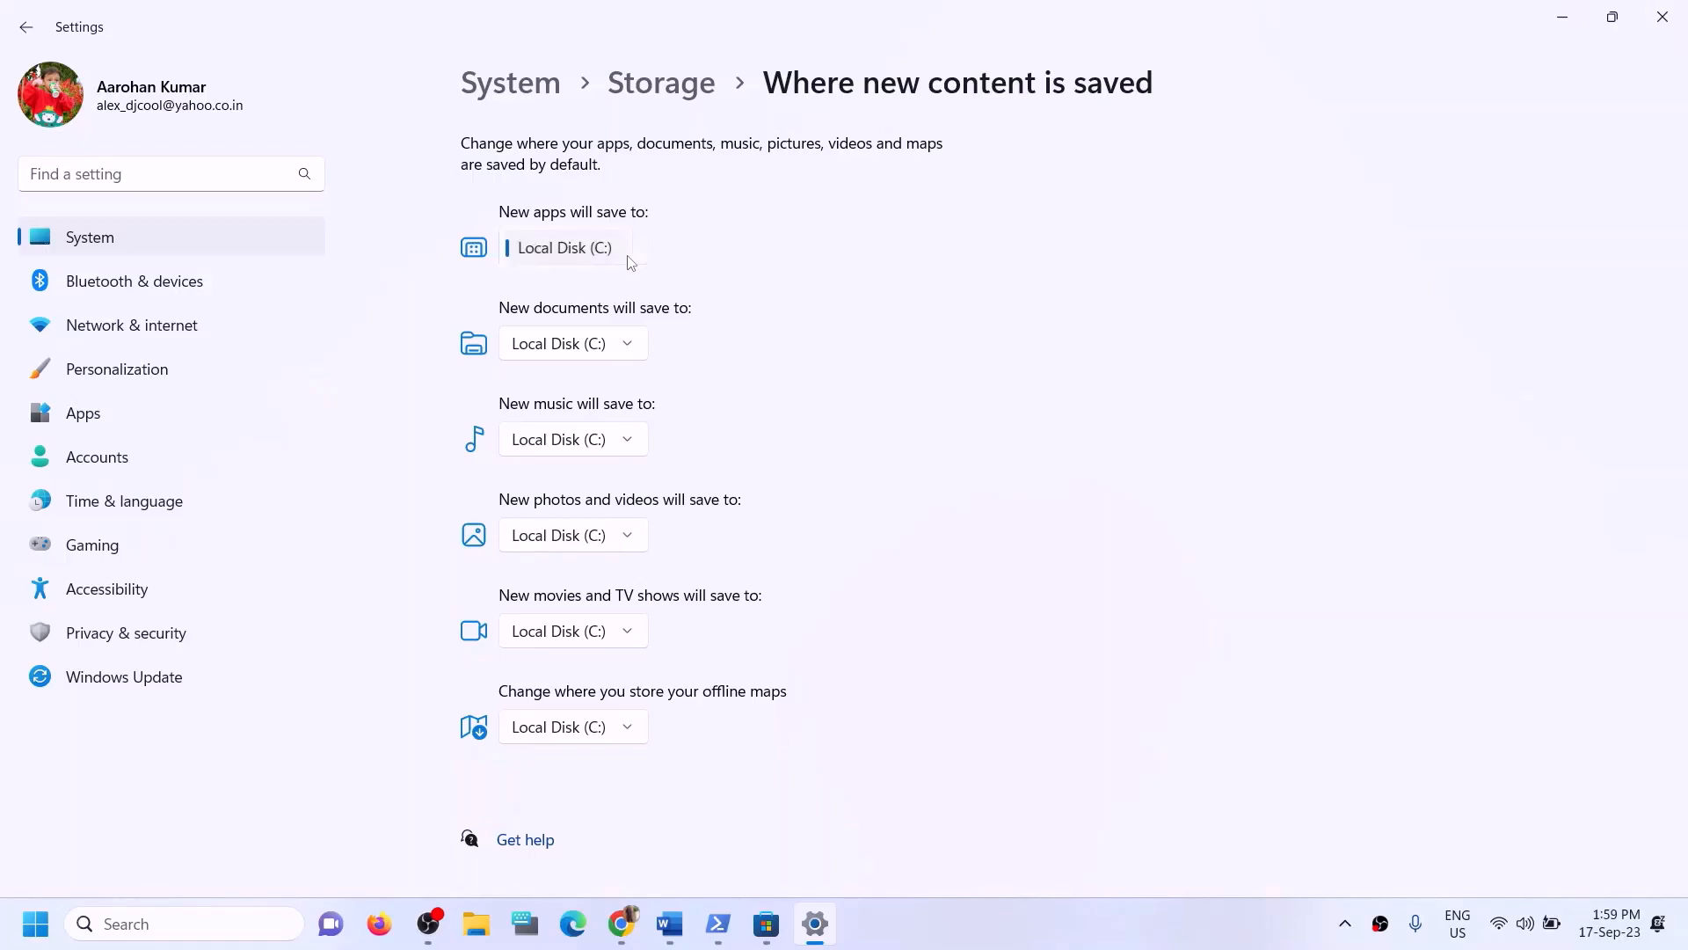
left_click(1099, 264)
- Highlight 'Try installing to C drive' and 'Different Drive' in the guide, then minimize it
left_click(686, 923)
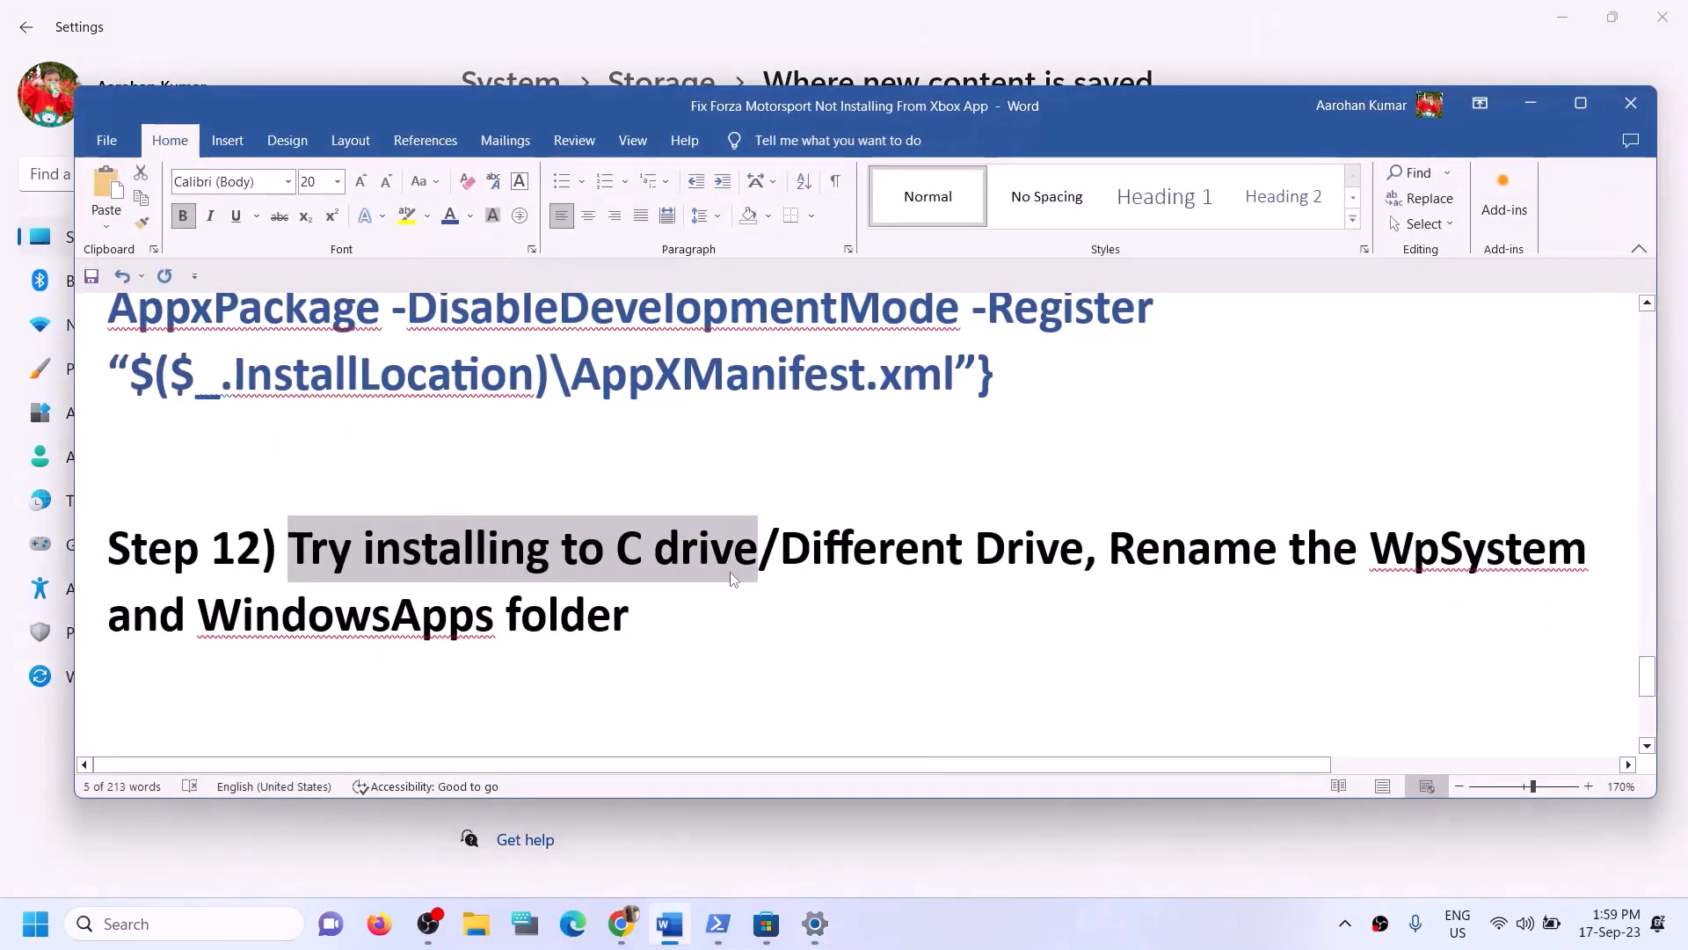
left_click(732, 567)
left_click_drag(327, 547, 762, 548)
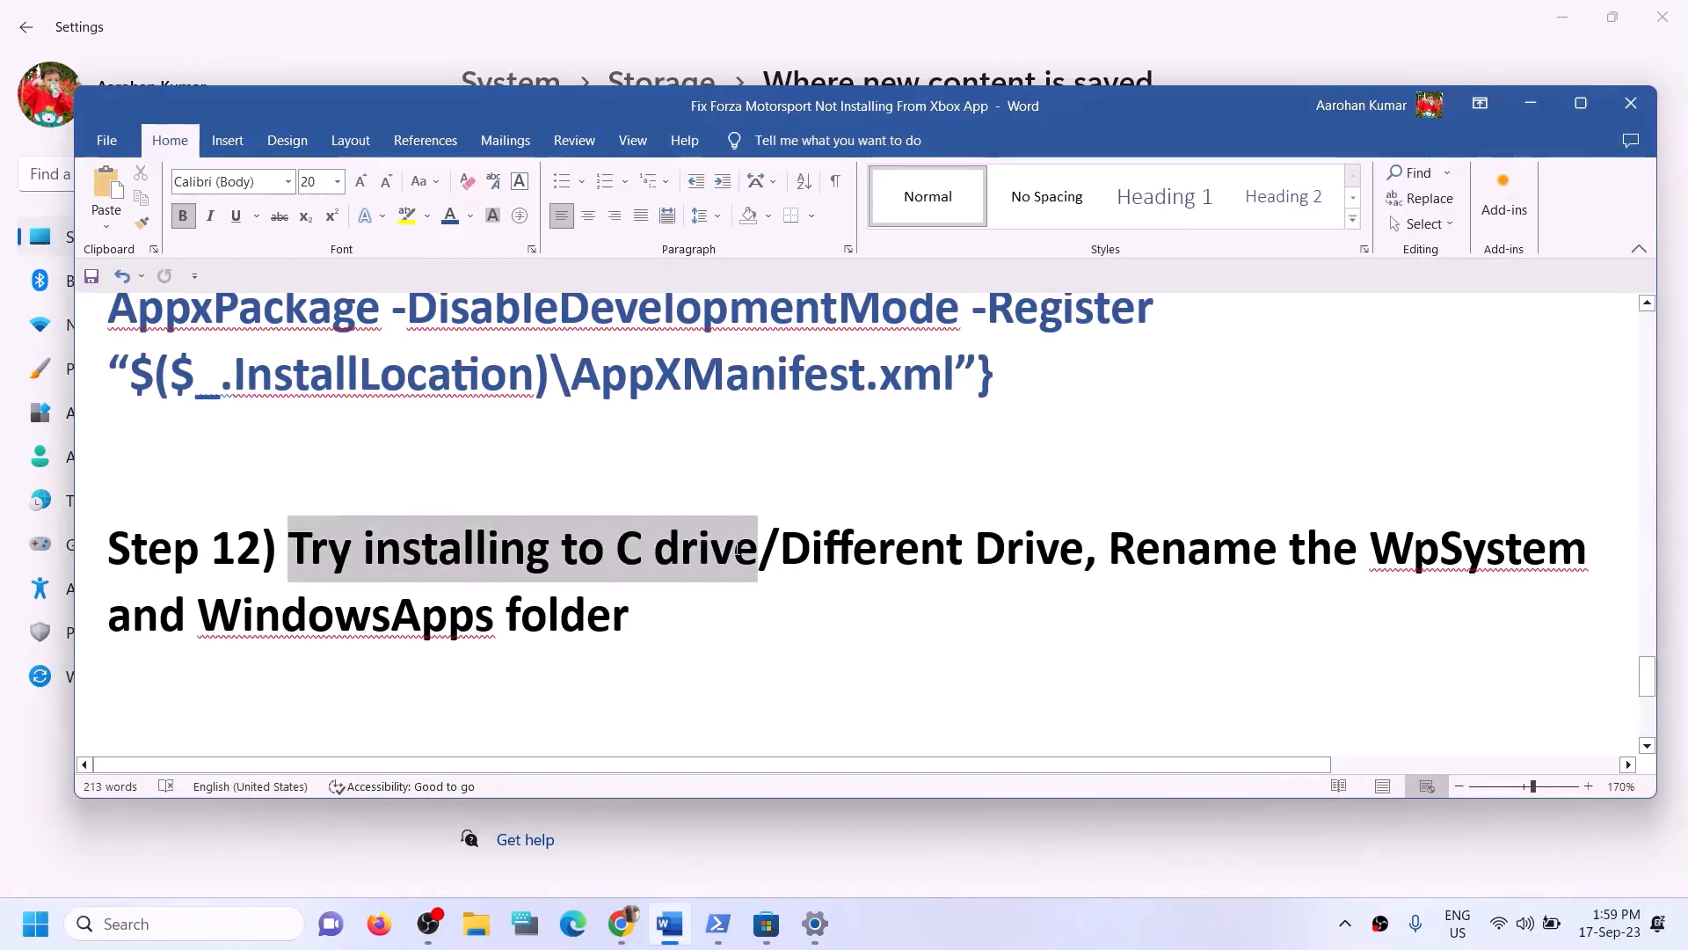
left_click(648, 607)
left_click_drag(407, 572, 1058, 572)
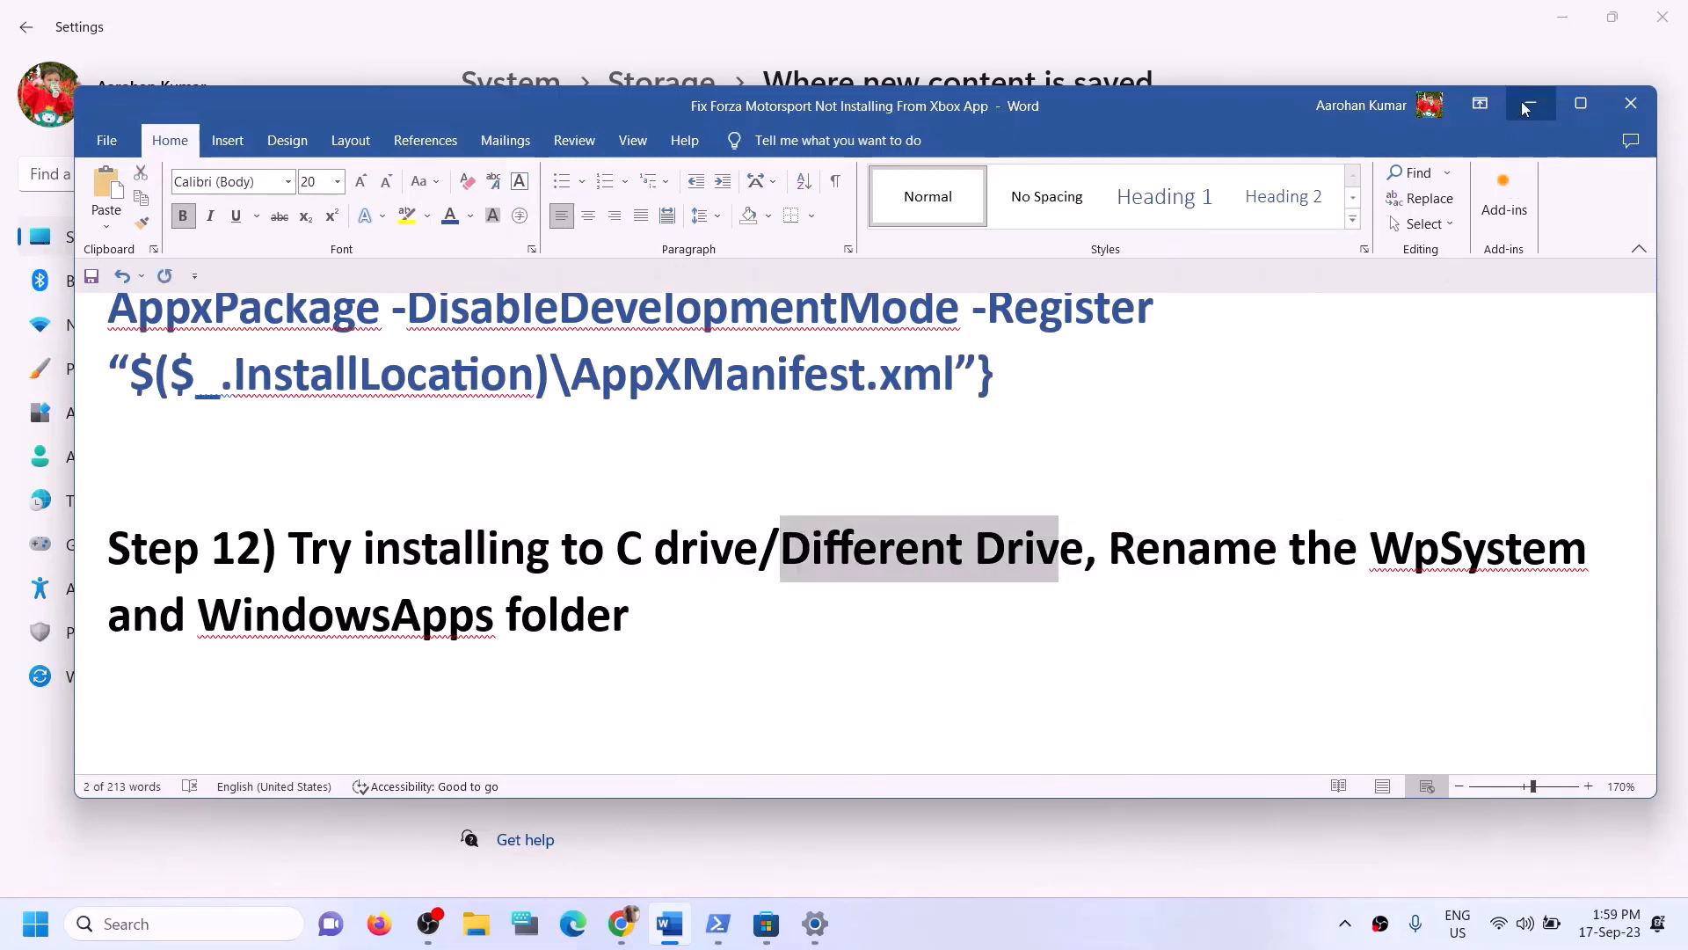
left_click(1531, 103)
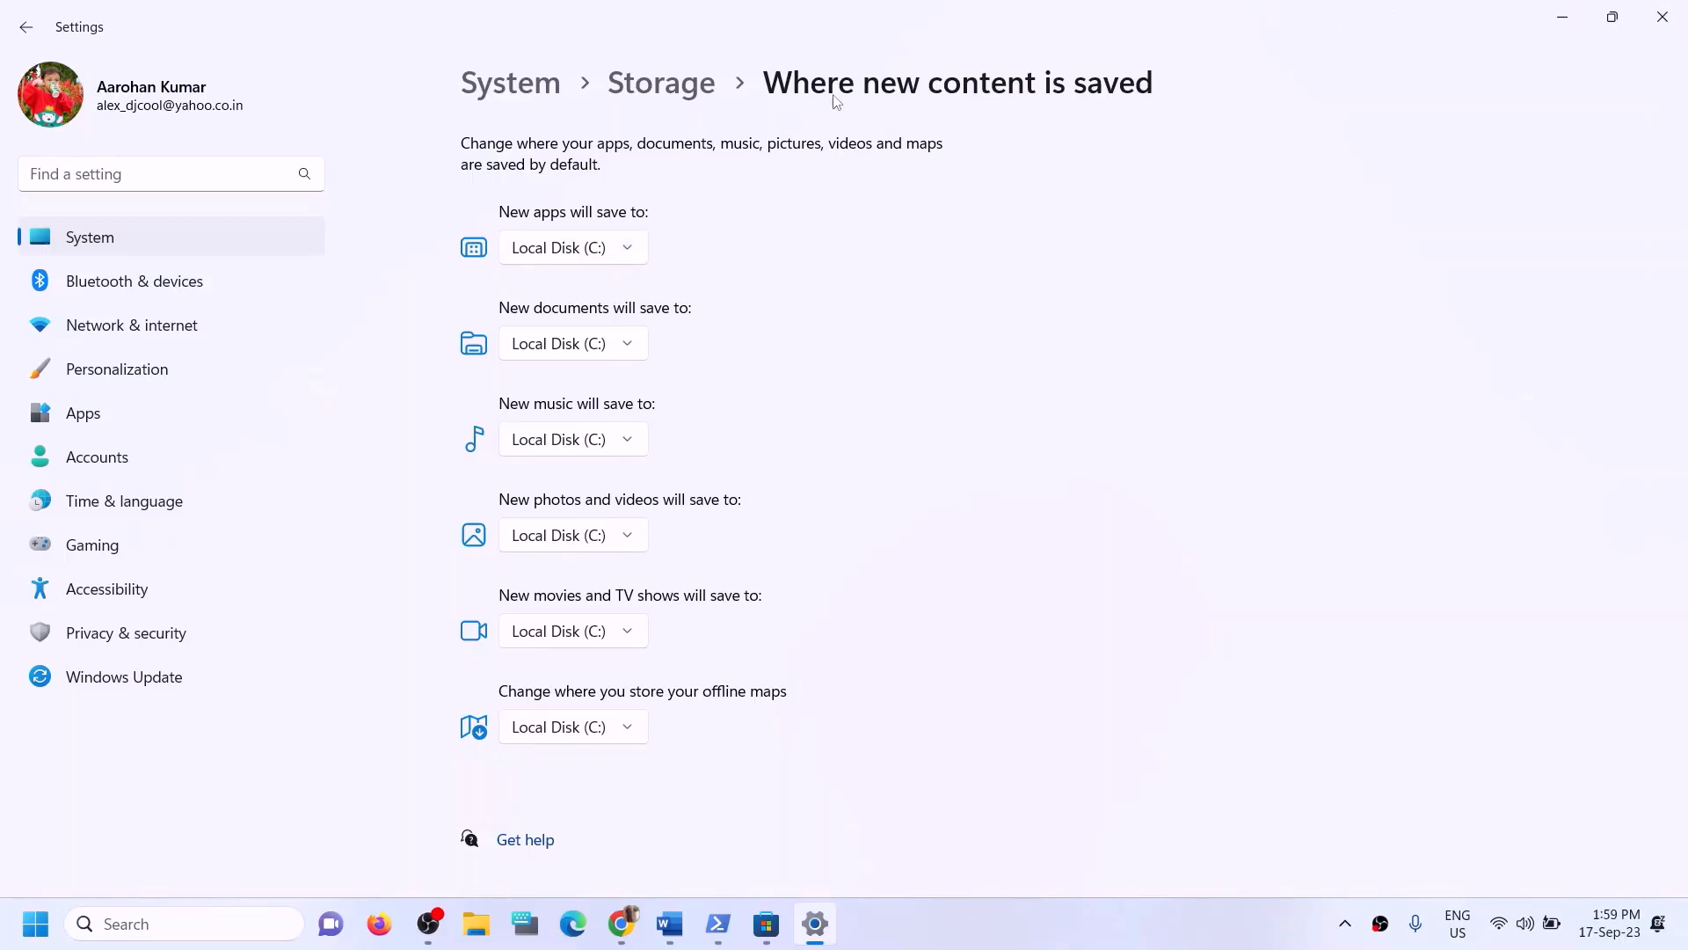
- Switch the New apps save location between Local Disk (C:) and Local Disk (D:), then close Settings
left_click(631, 245)
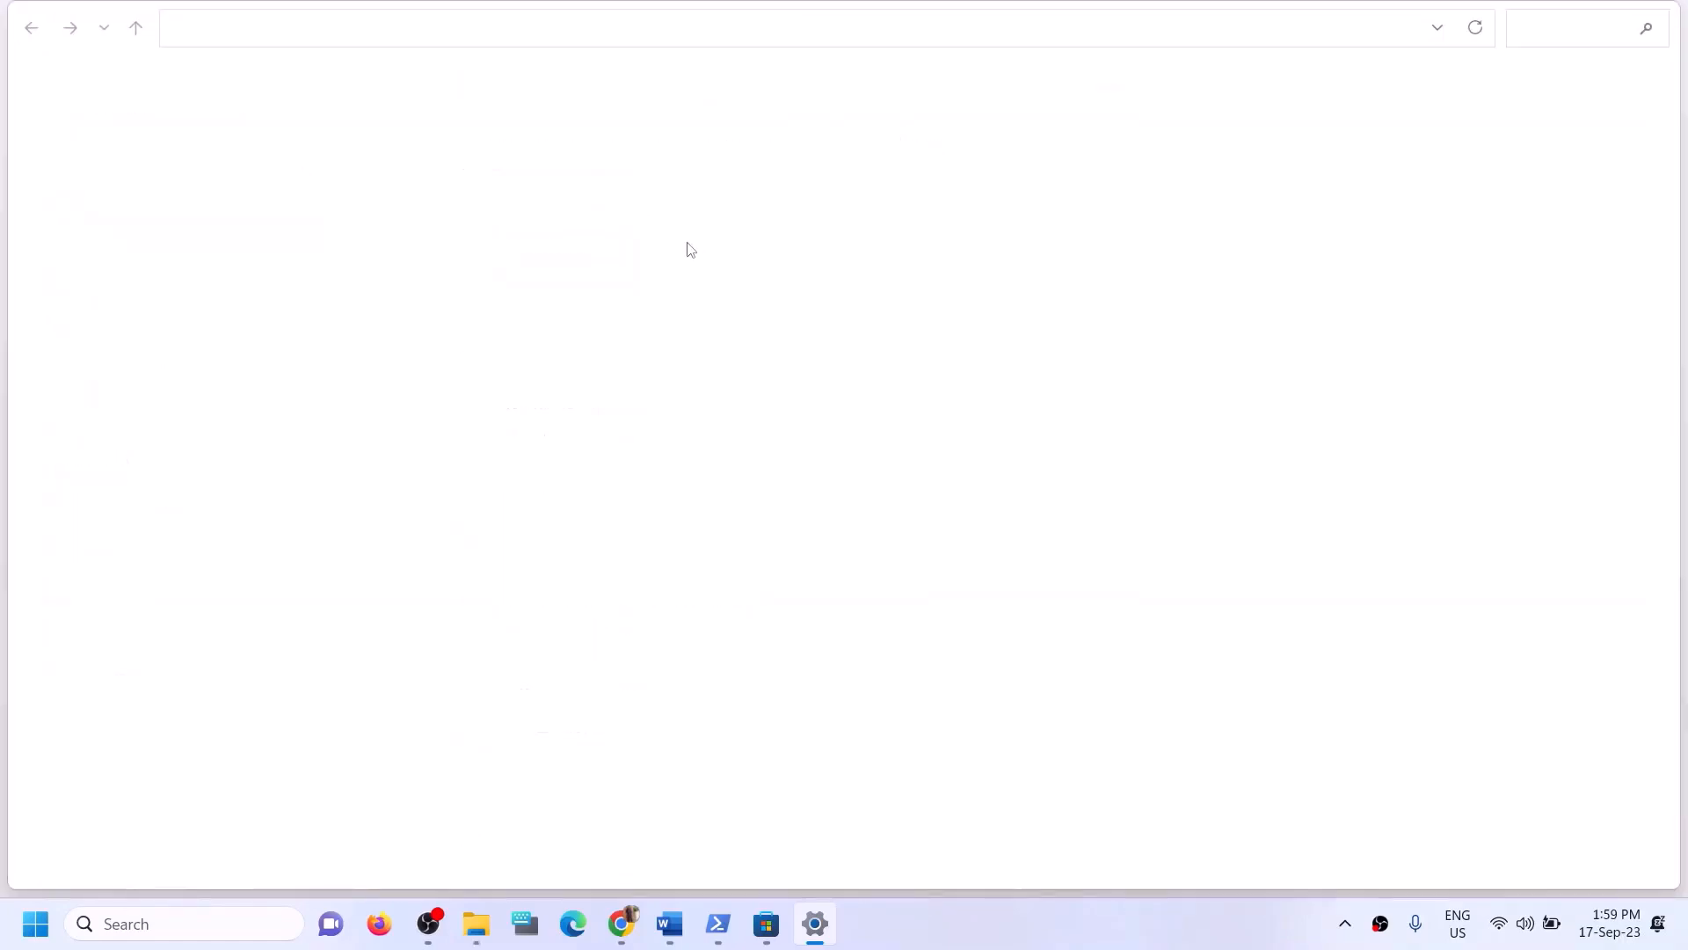
left_click(1664, 12)
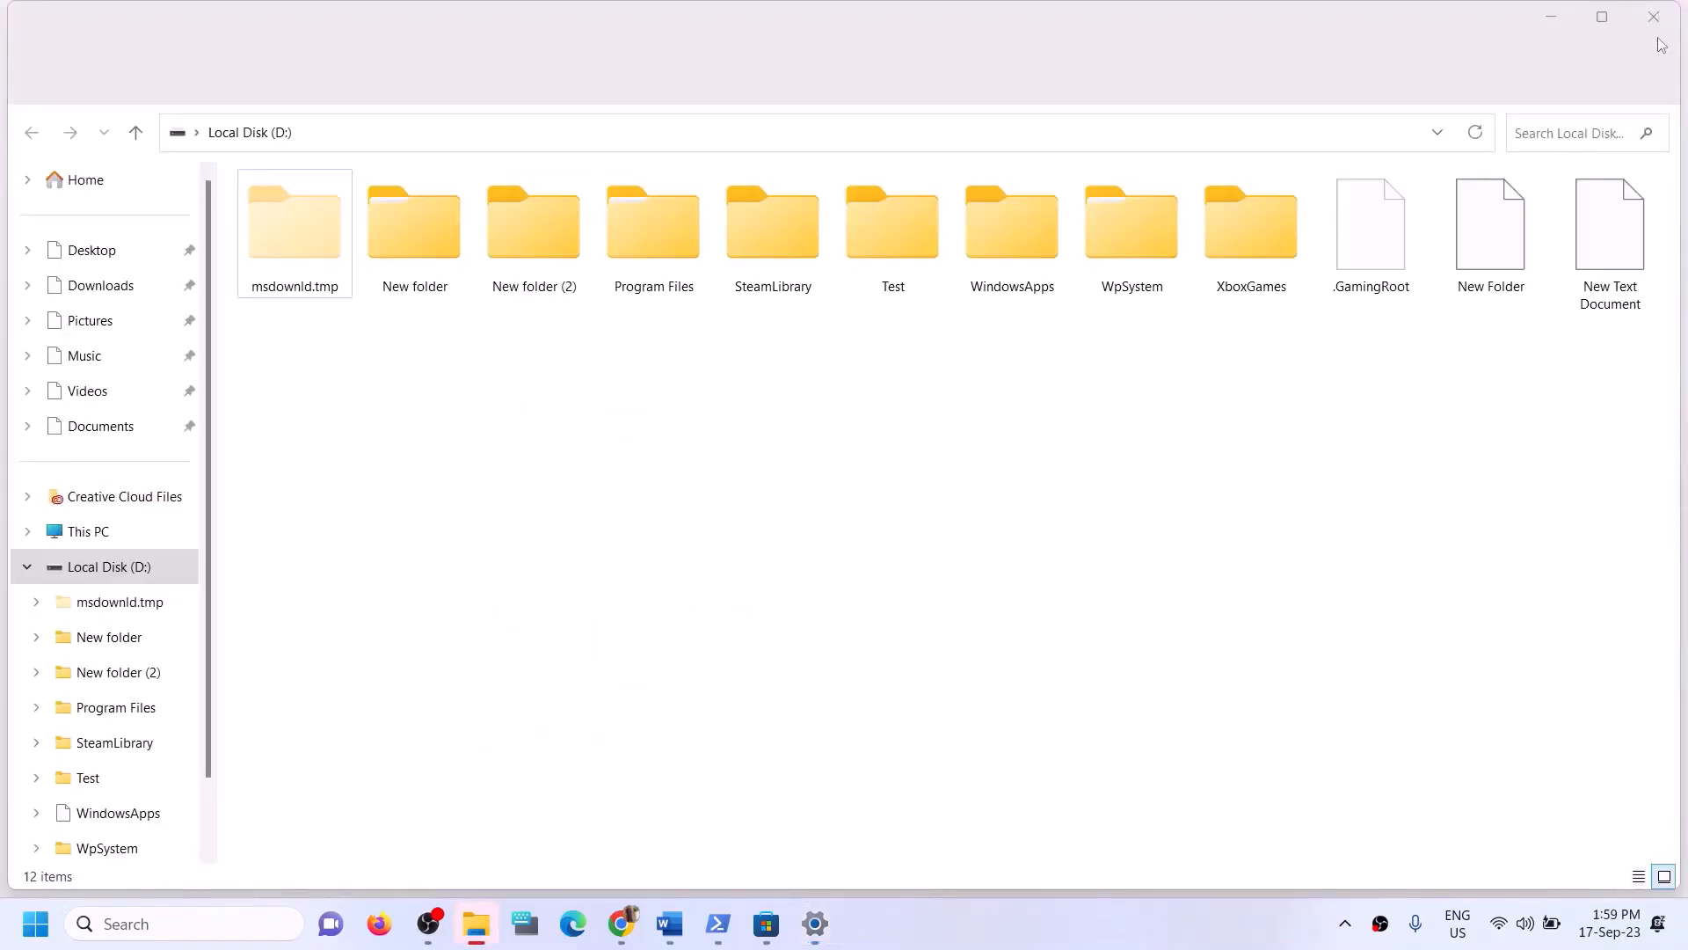
left_click(621, 250)
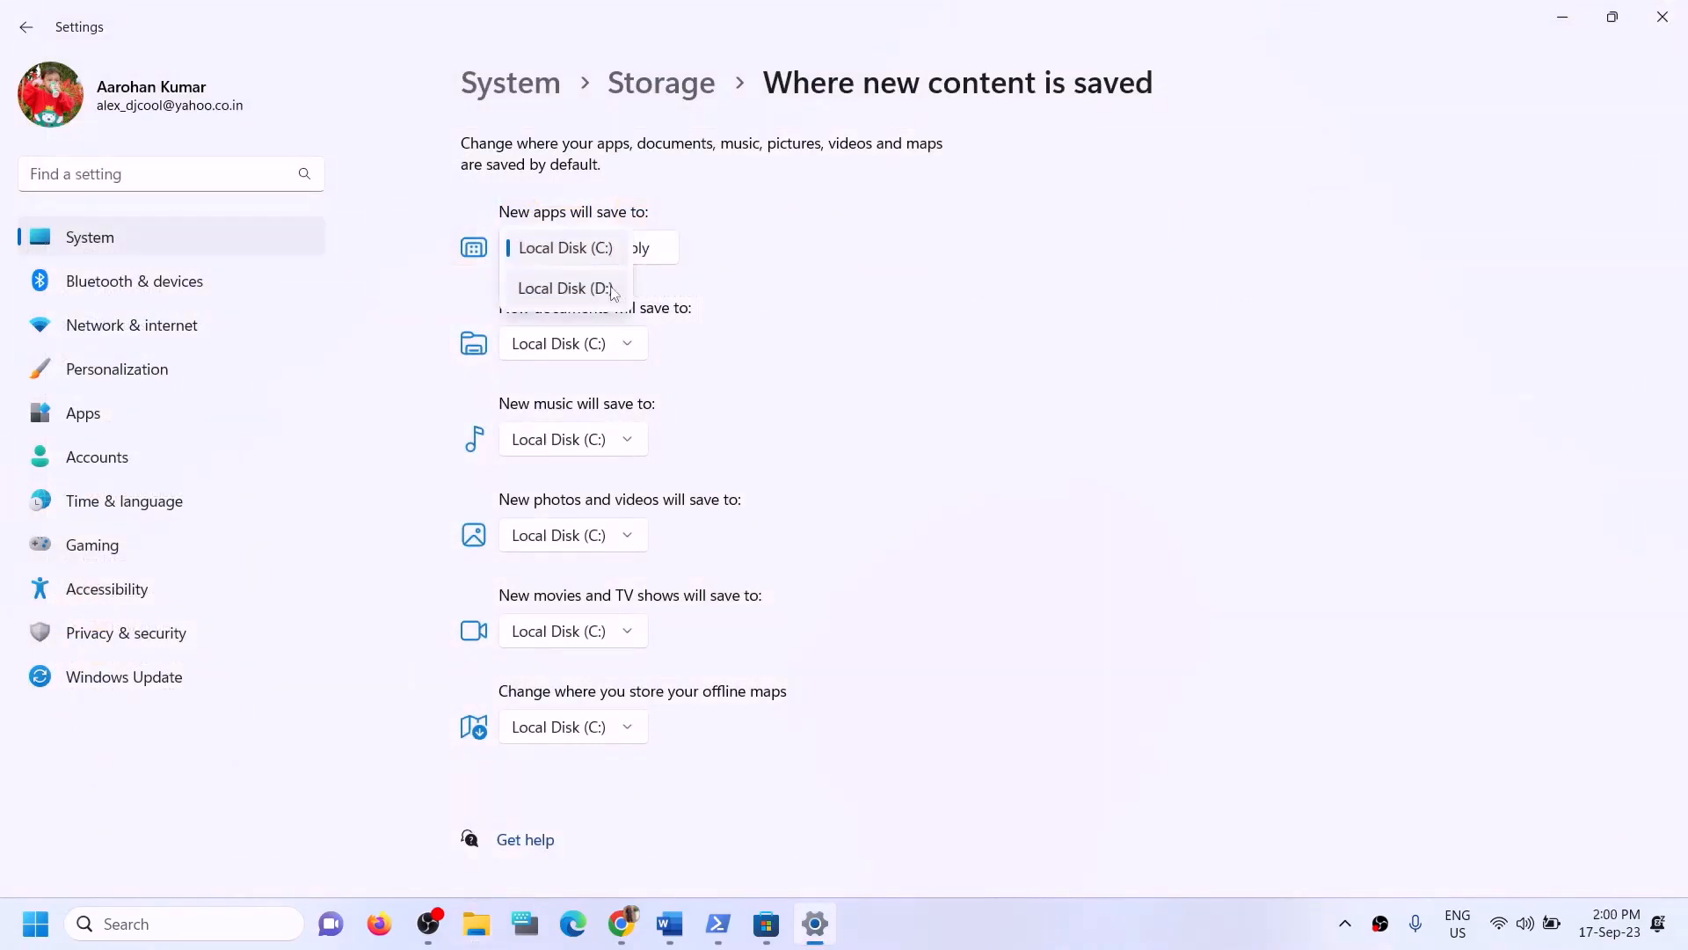
left_click(577, 290)
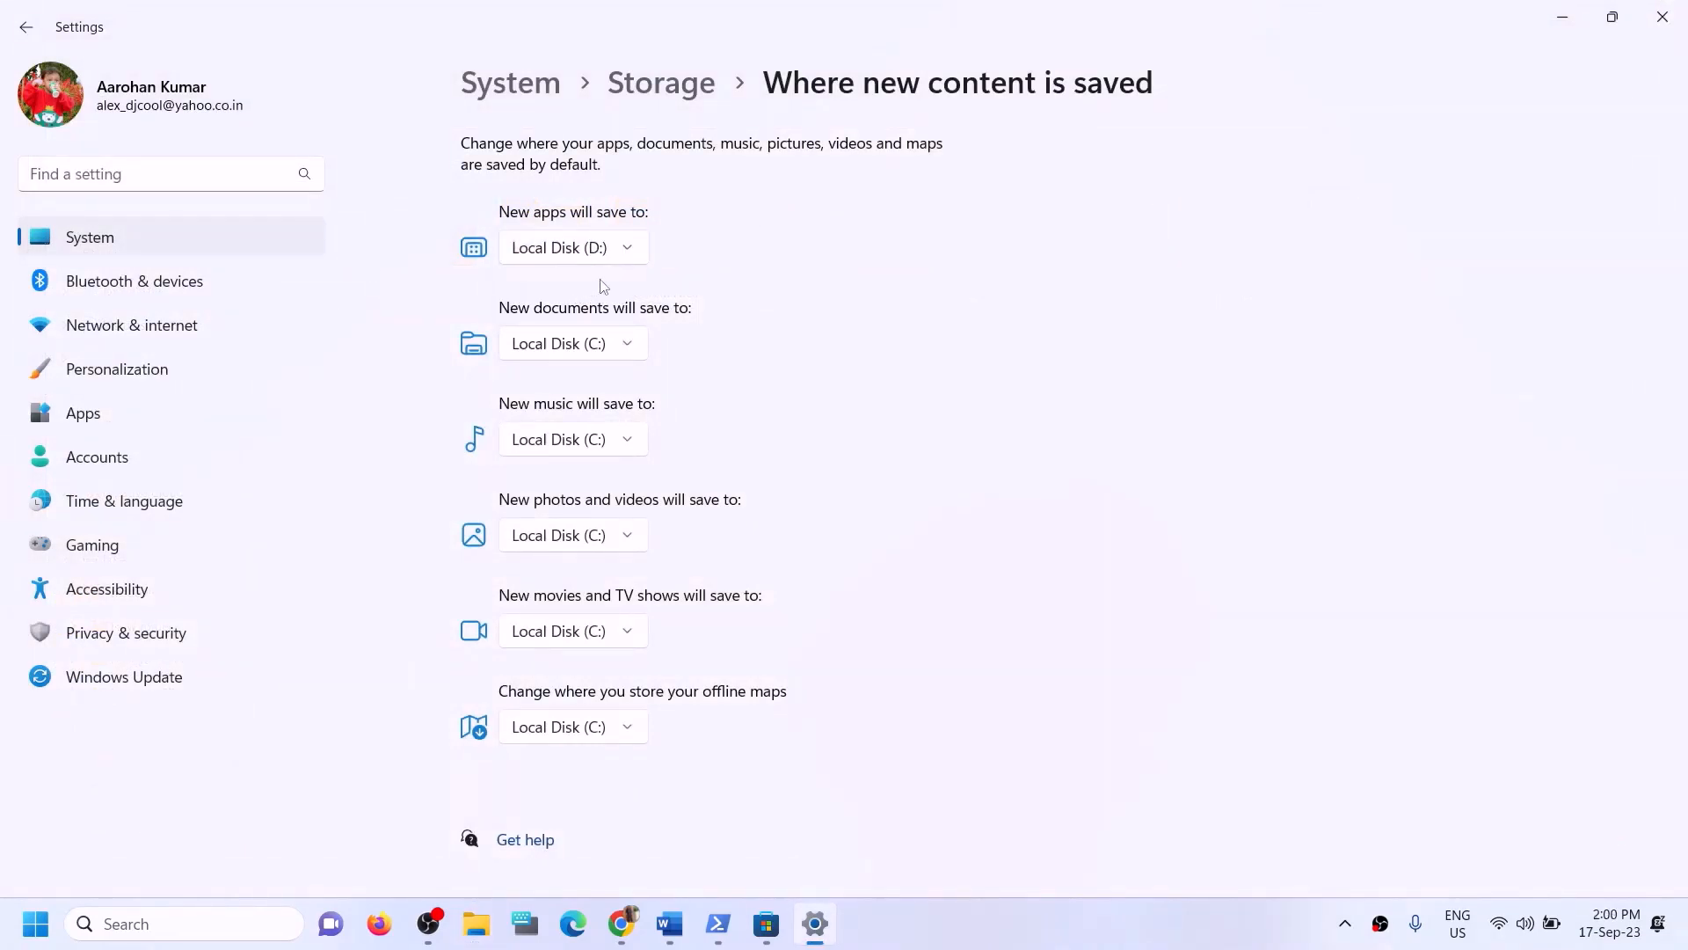
left_click(626, 249)
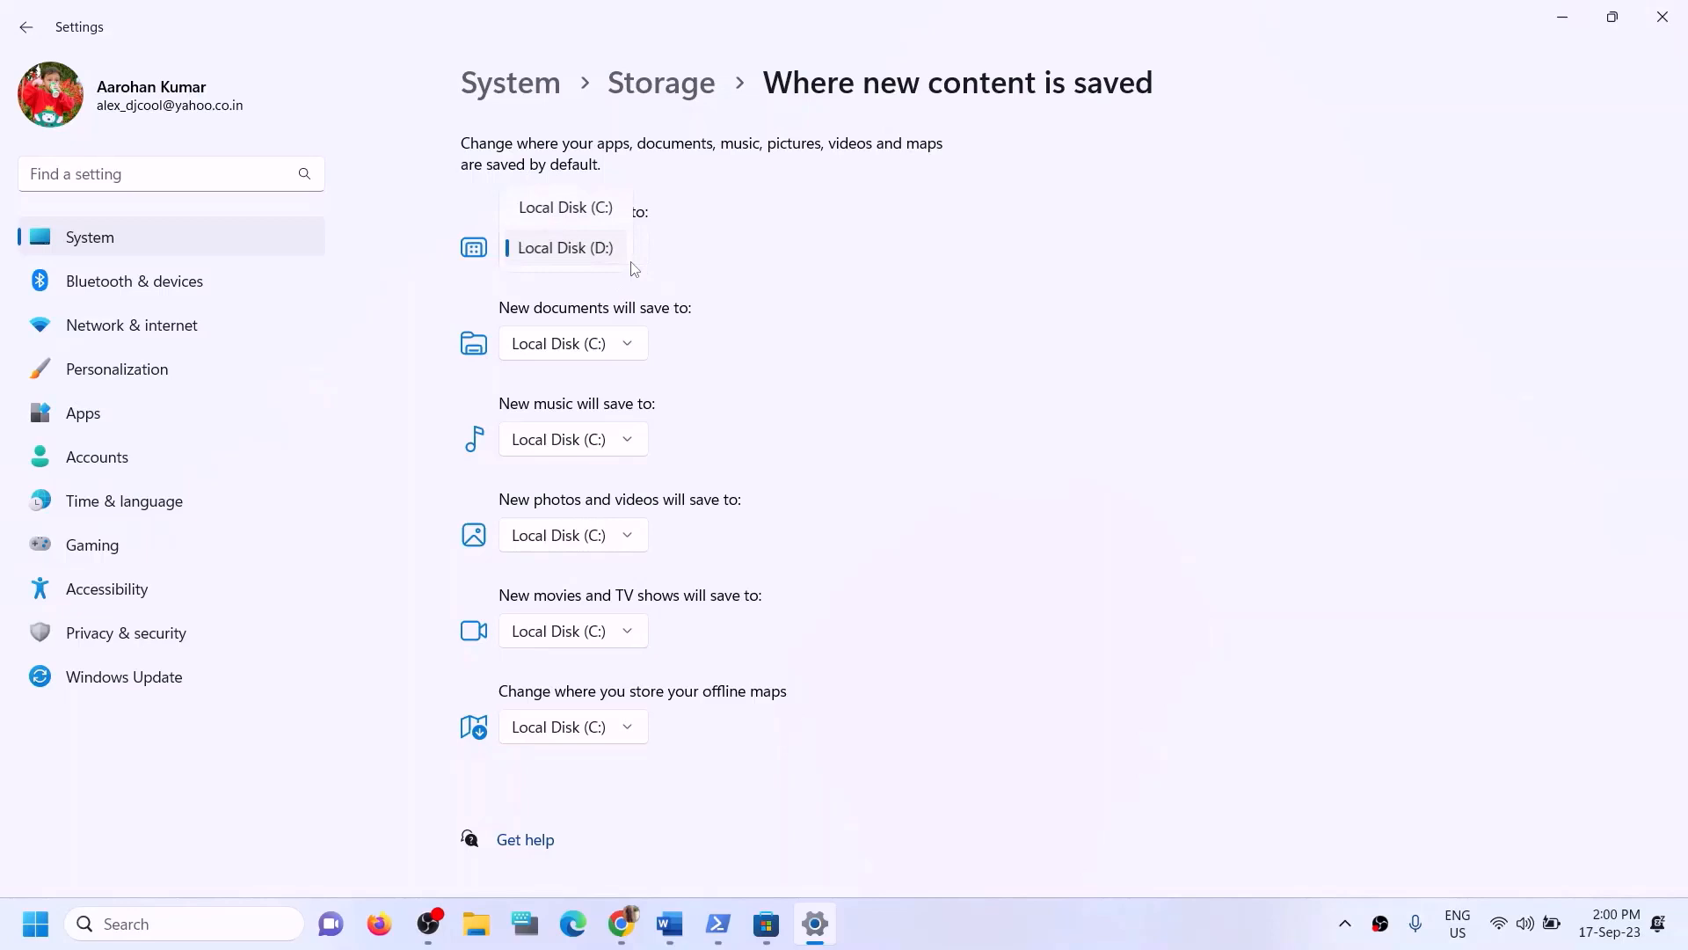
left_click(604, 212)
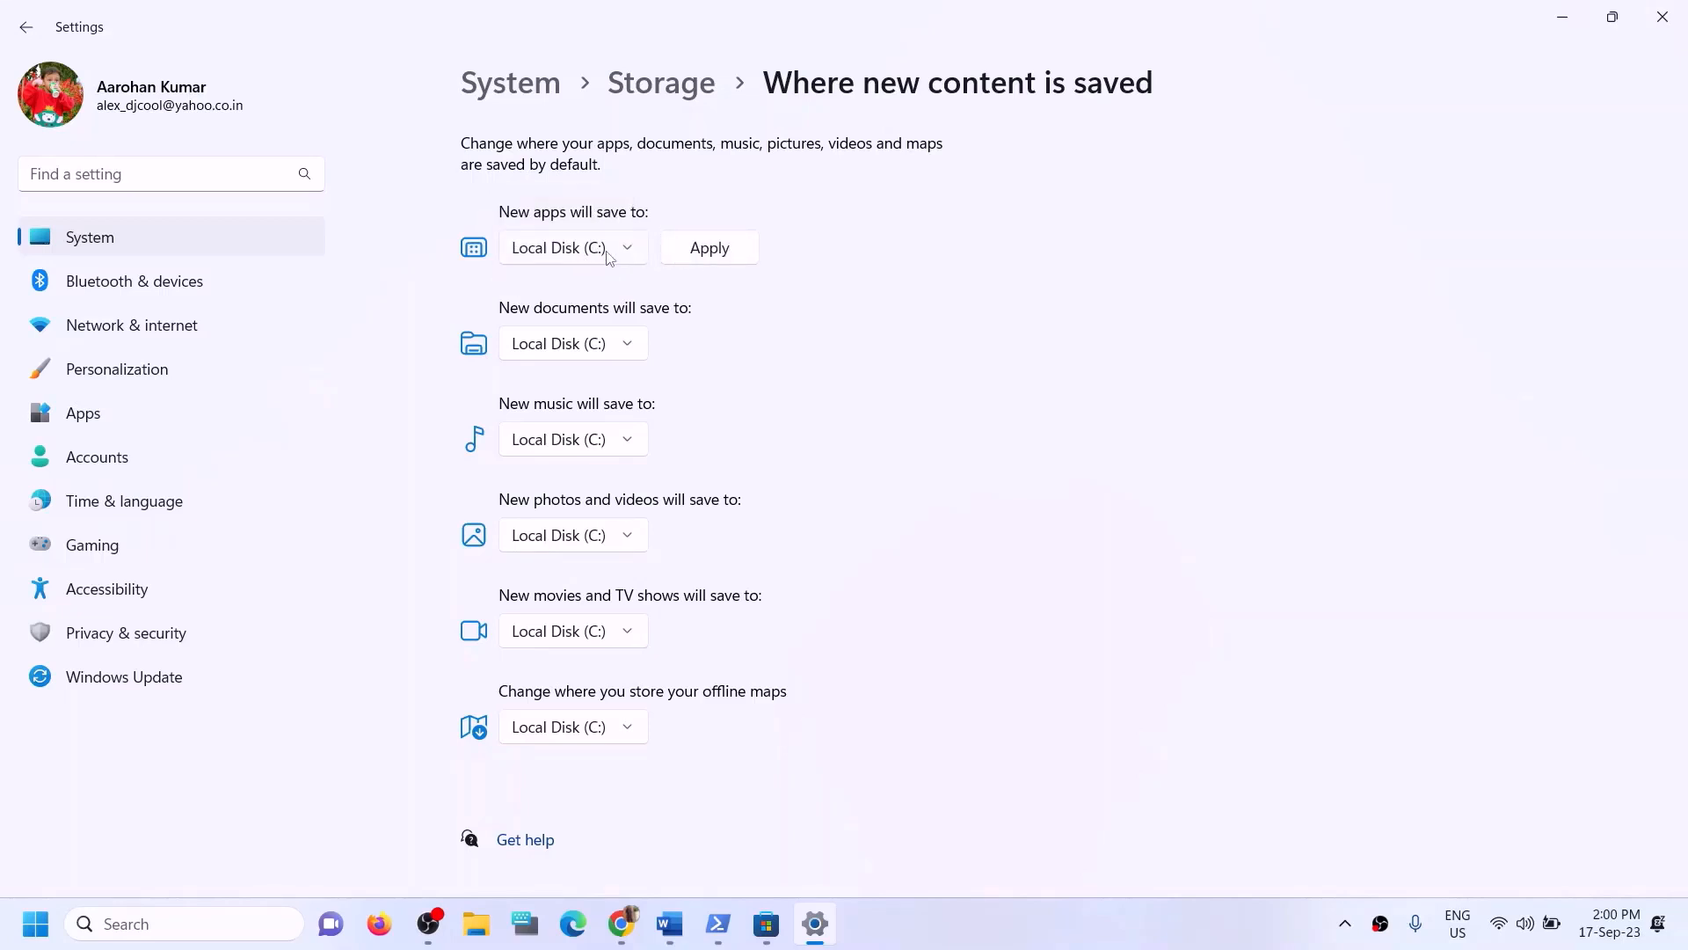
left_click(691, 254)
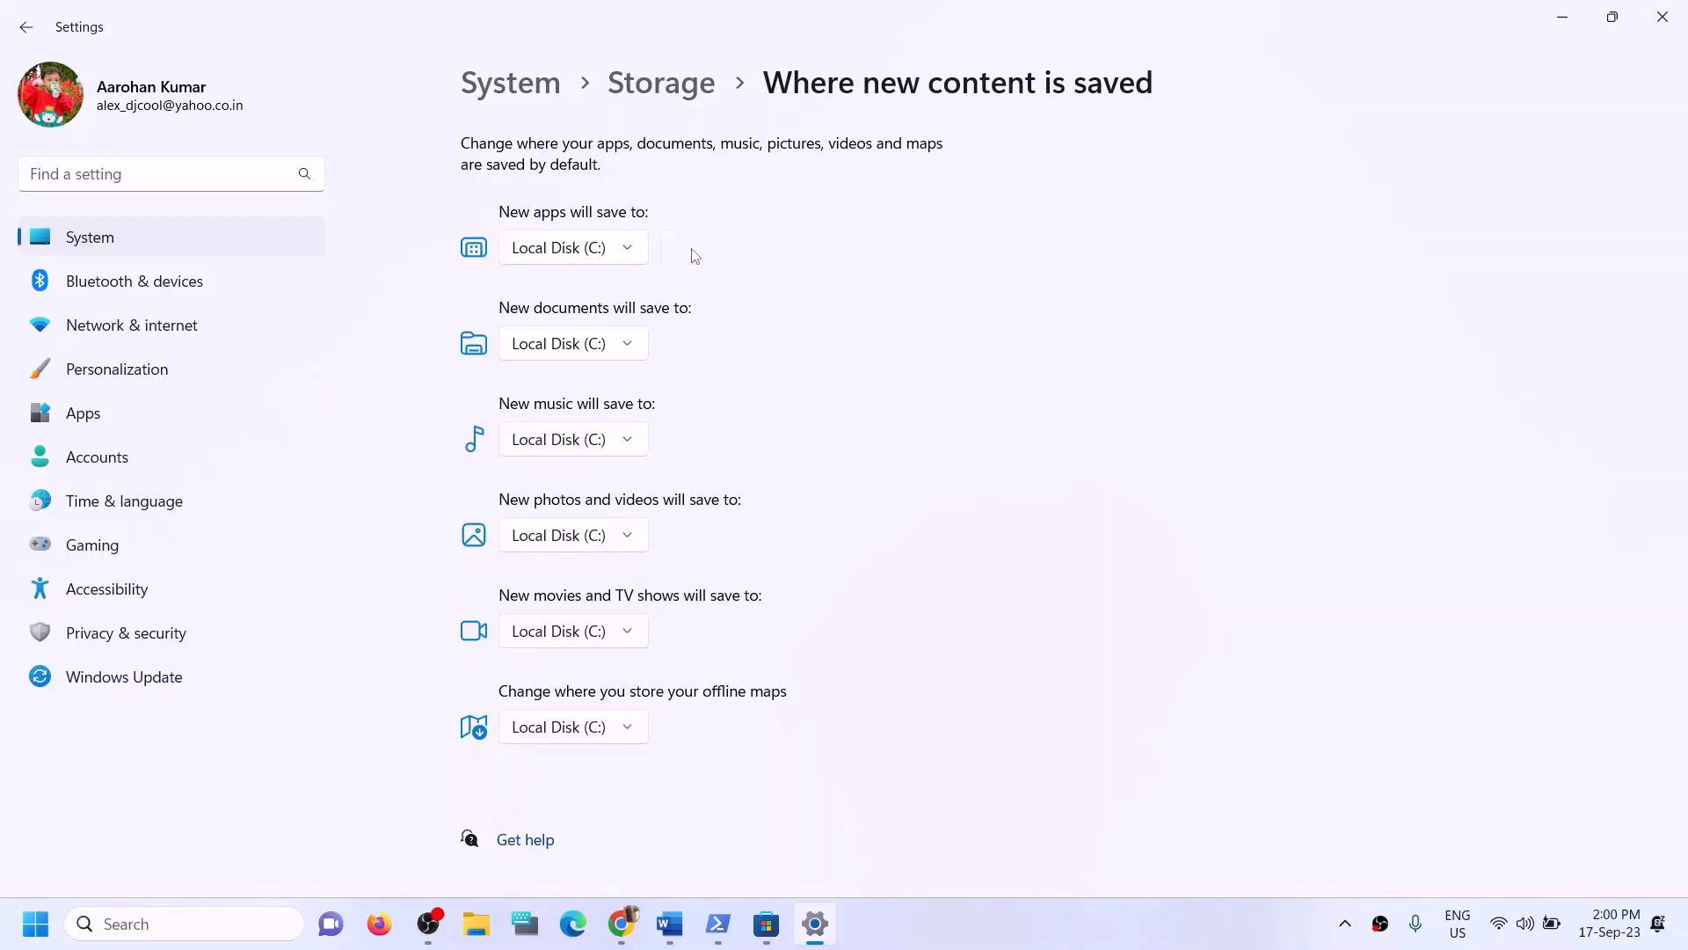
left_click(615, 260)
left_click(578, 288)
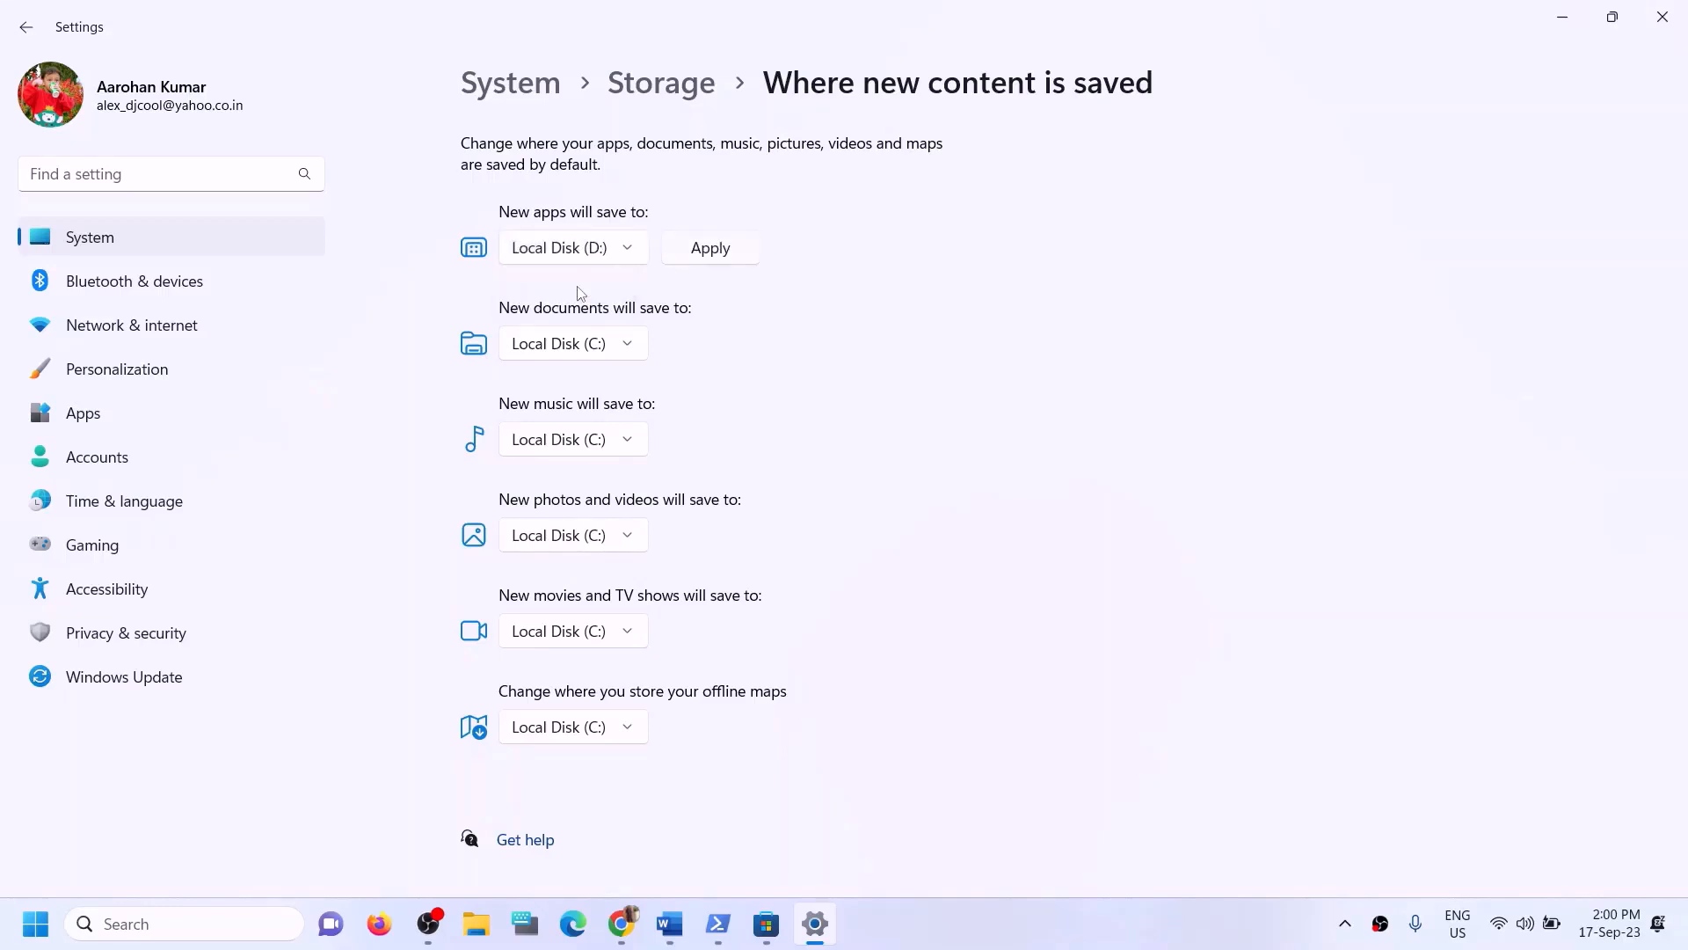
left_click(711, 255)
left_click(635, 257)
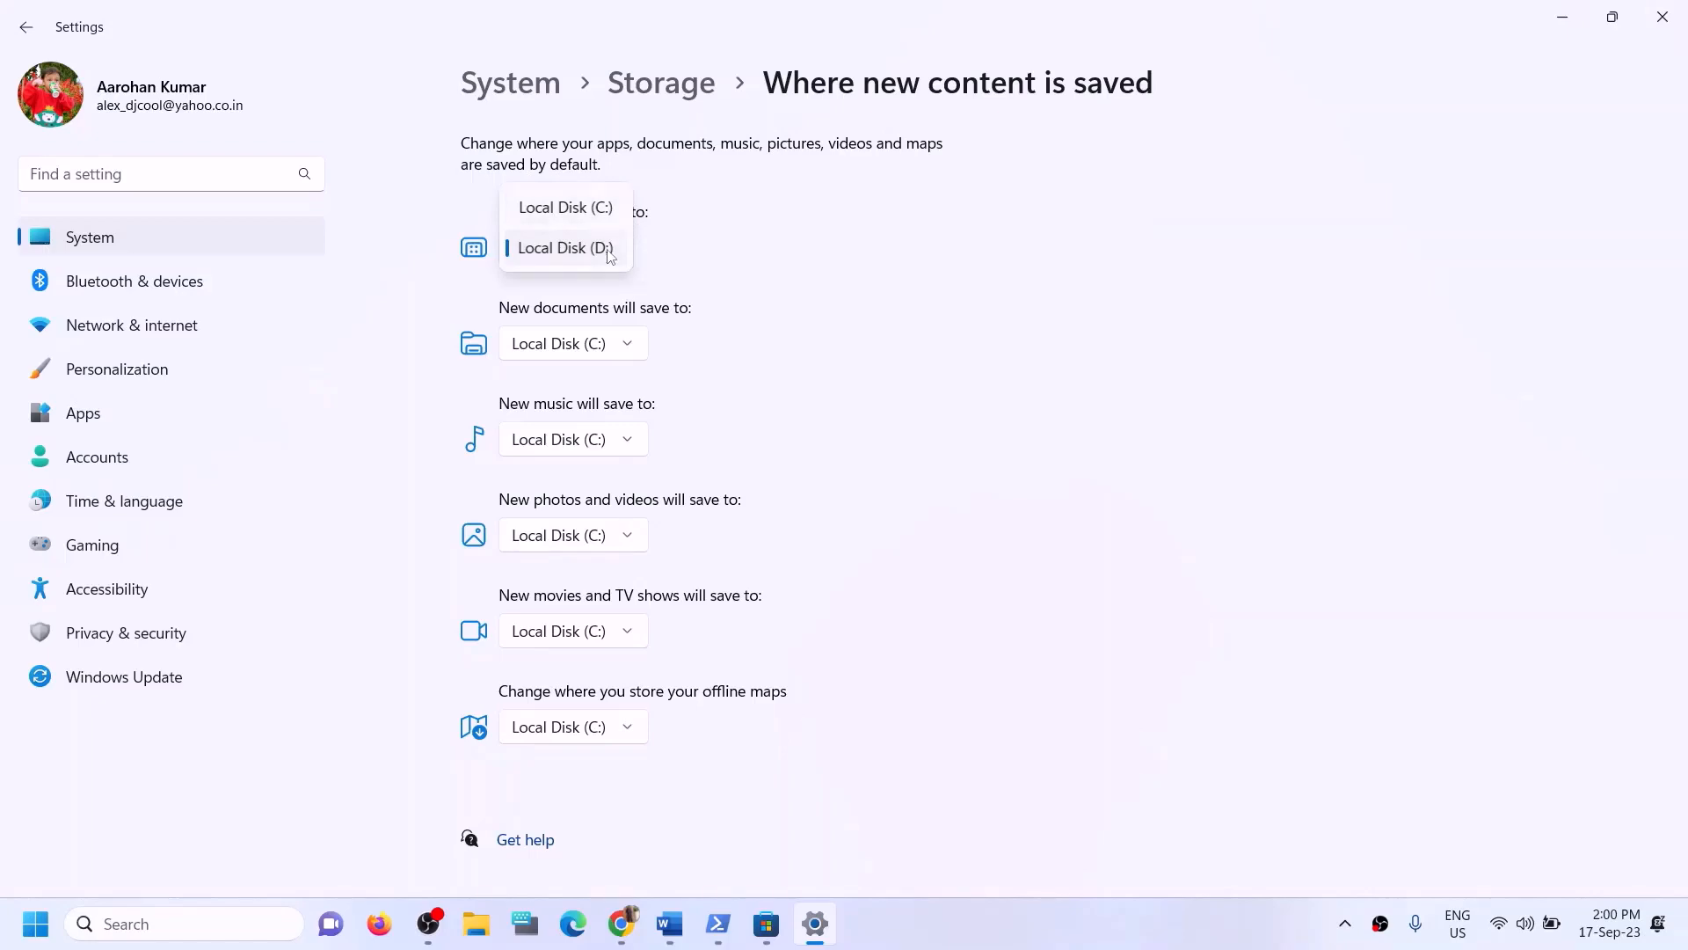
left_click(782, 263)
left_click(1665, 22)
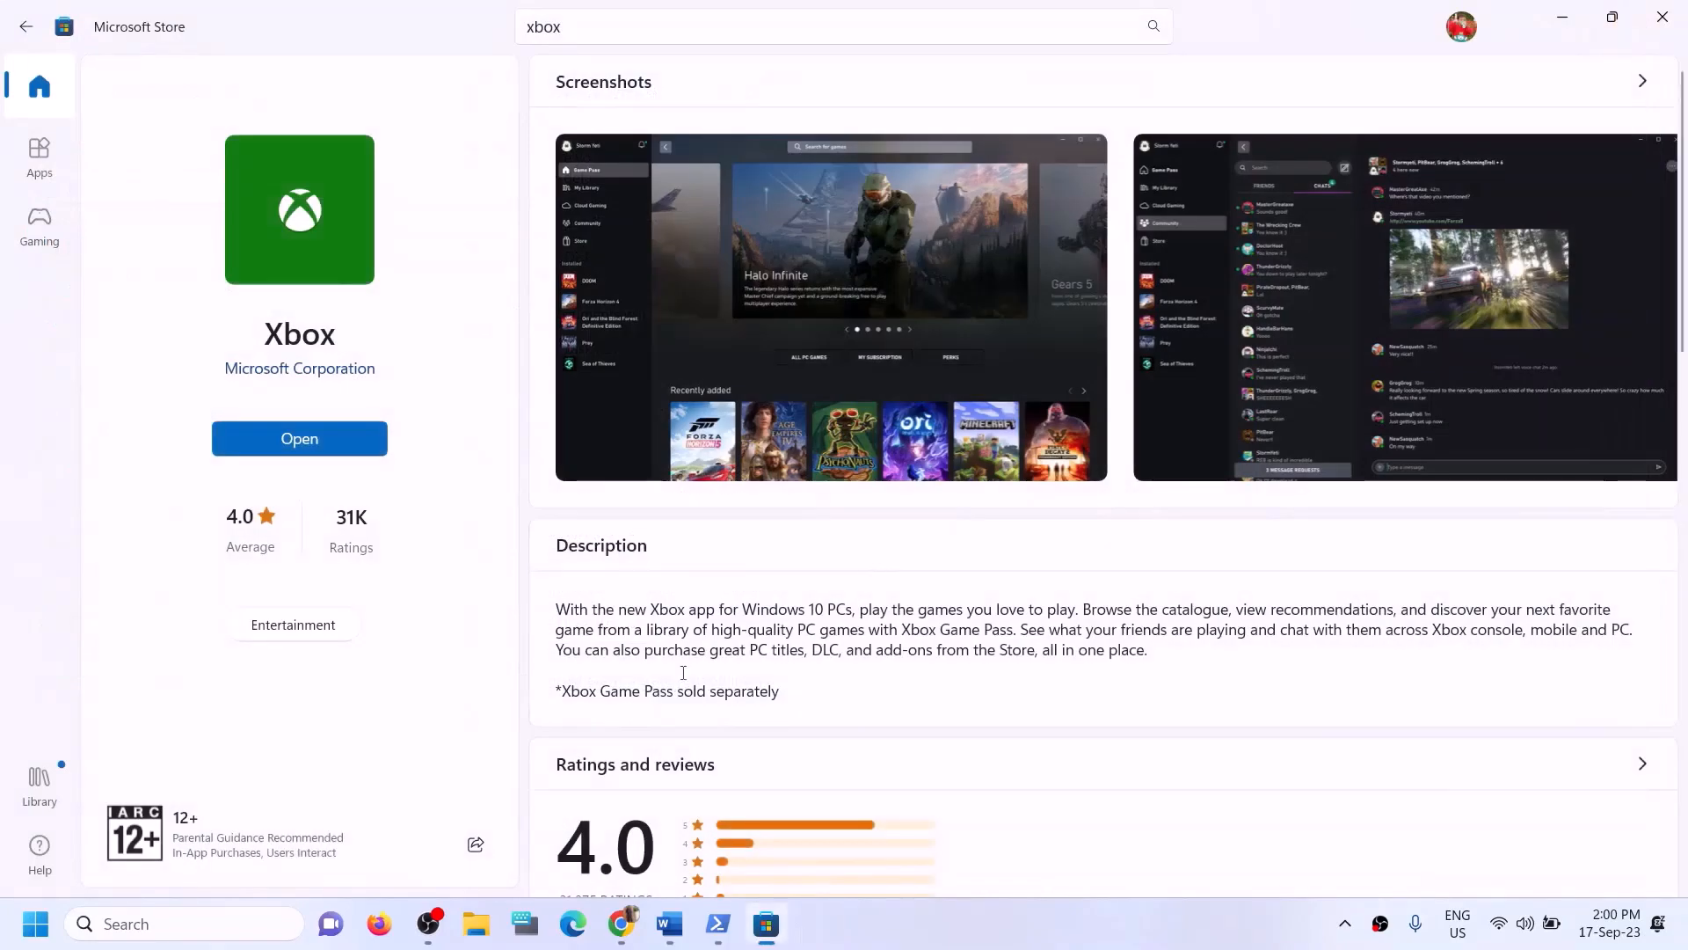
- Return to the Word guide and highlight 'Try installing to C drive/Different Drive' and 'Rename the WpSystem and WindowsApps folder'
left_click(669, 923)
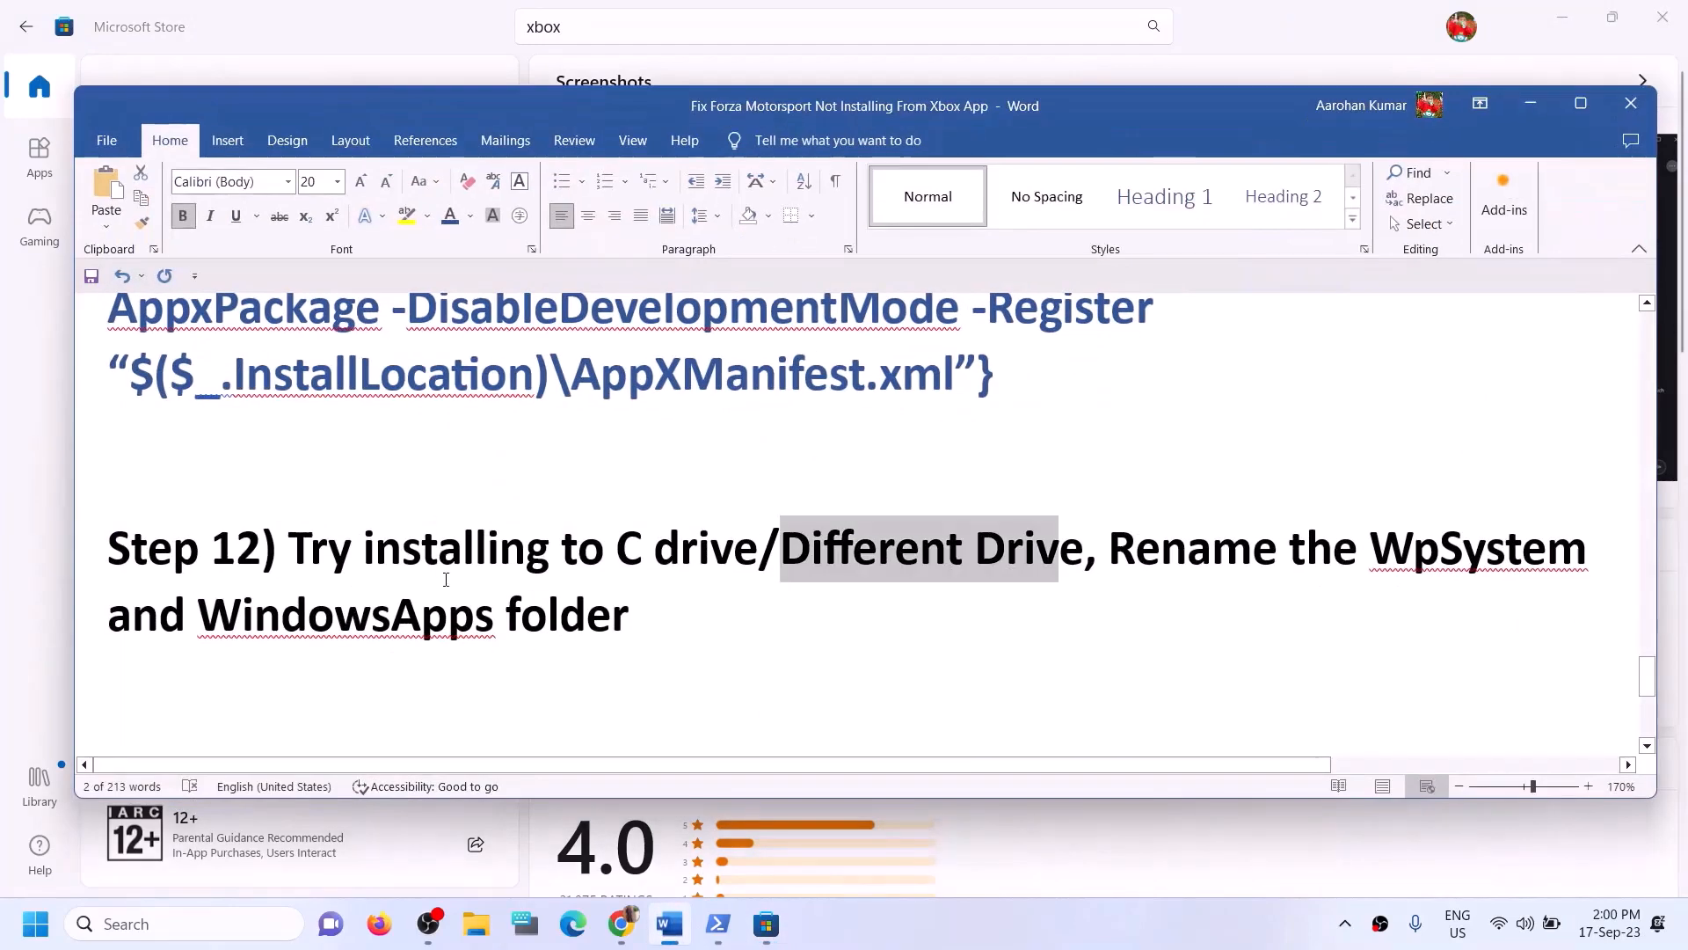
left_click(439, 547)
left_click_drag(341, 547, 1003, 547)
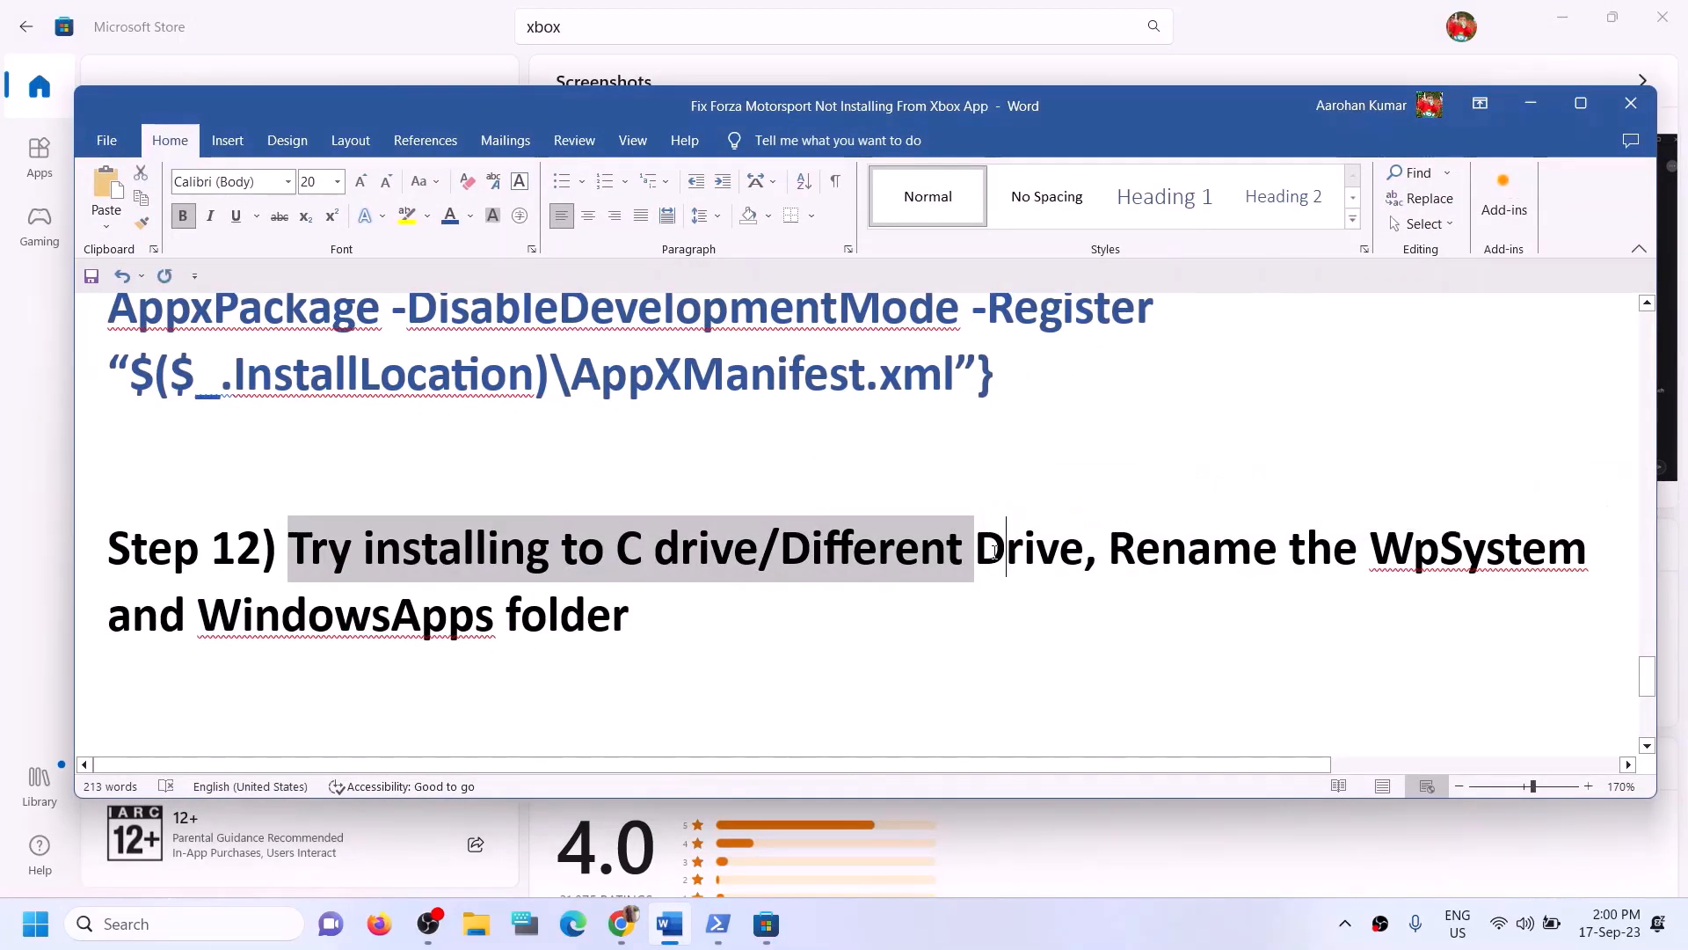
left_click(1007, 547)
left_click_drag(1110, 549, 1467, 622)
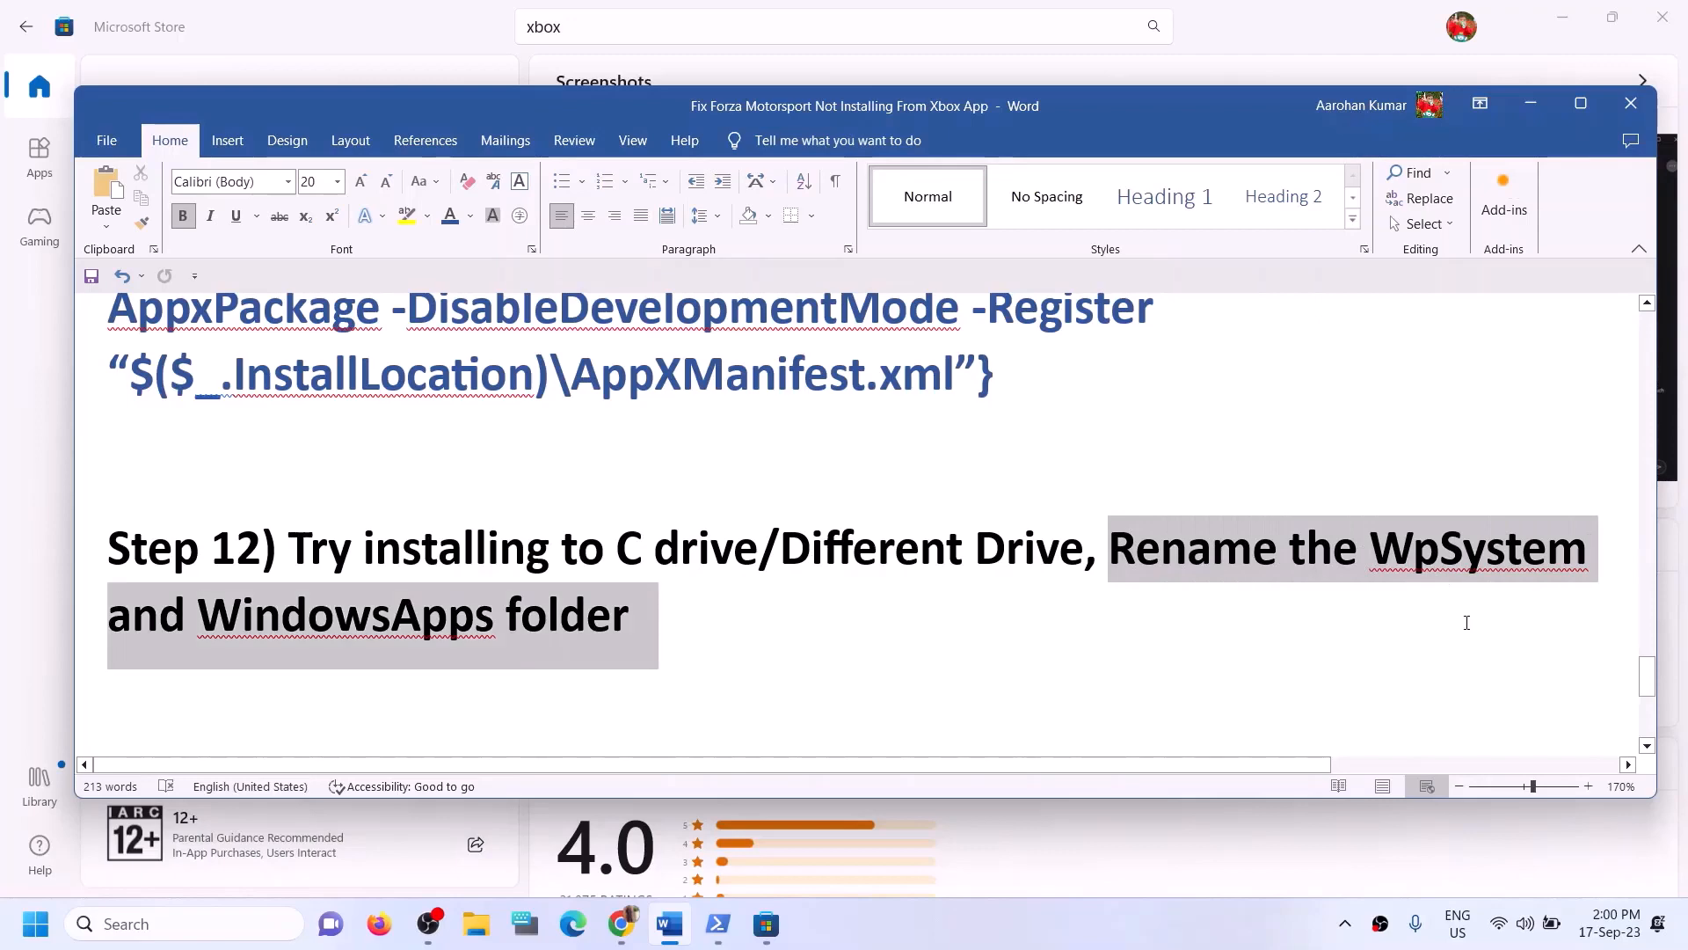
left_click(238, 647)
left_click_drag(175, 628, 630, 620)
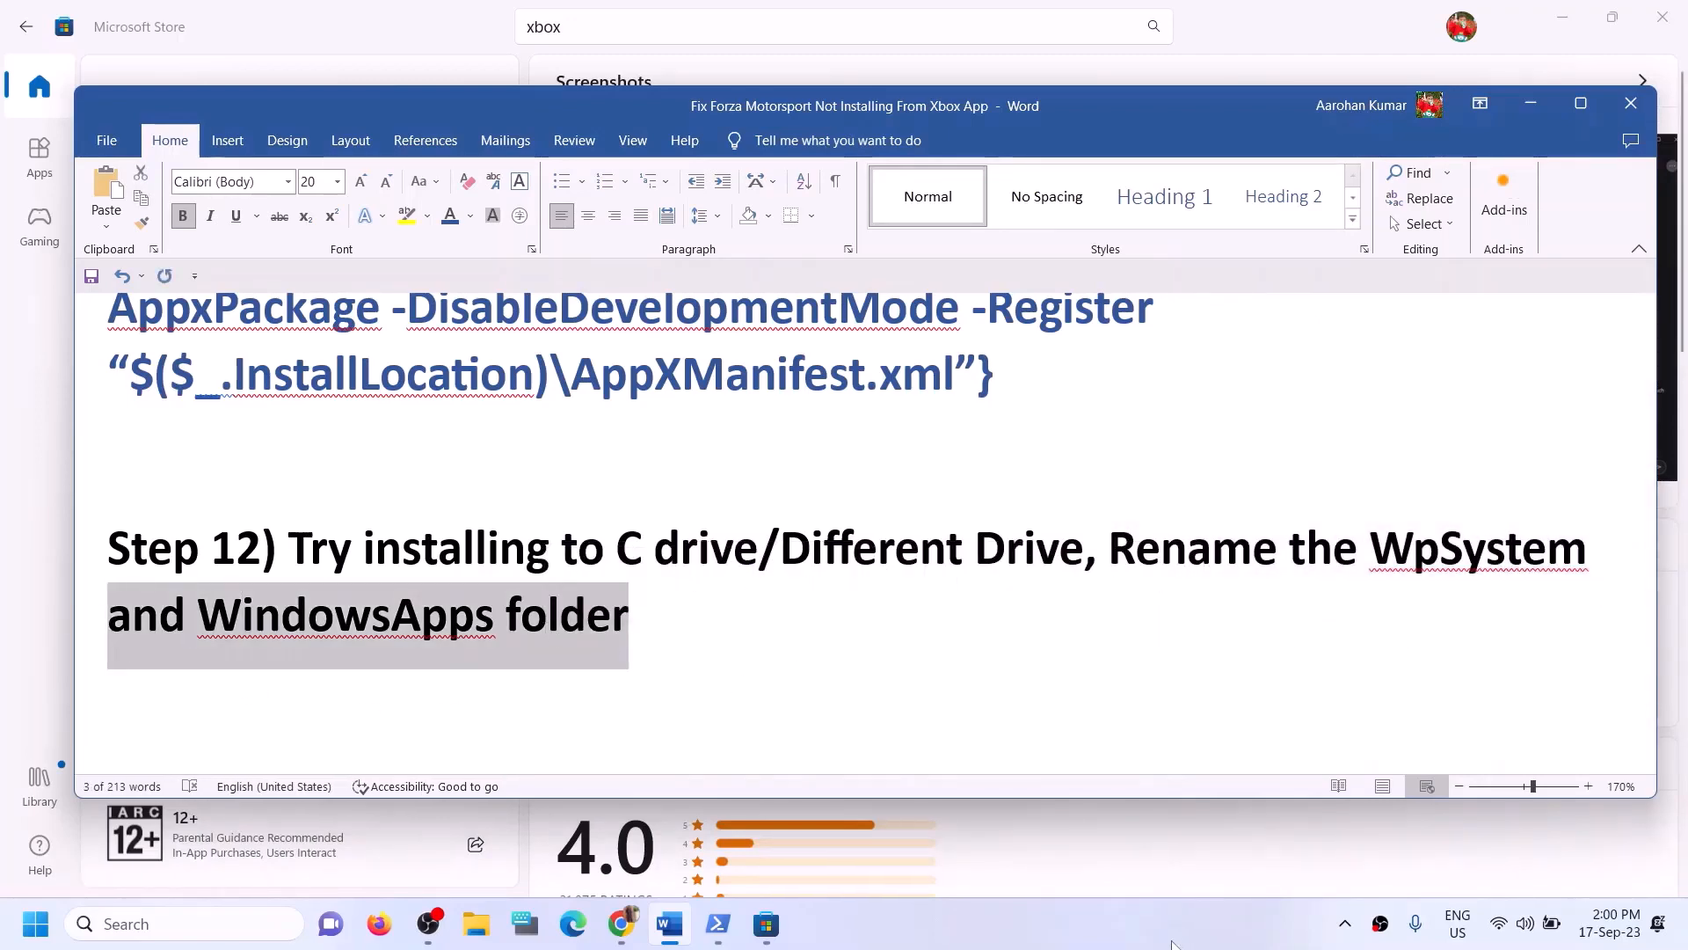
left_click(631, 620)
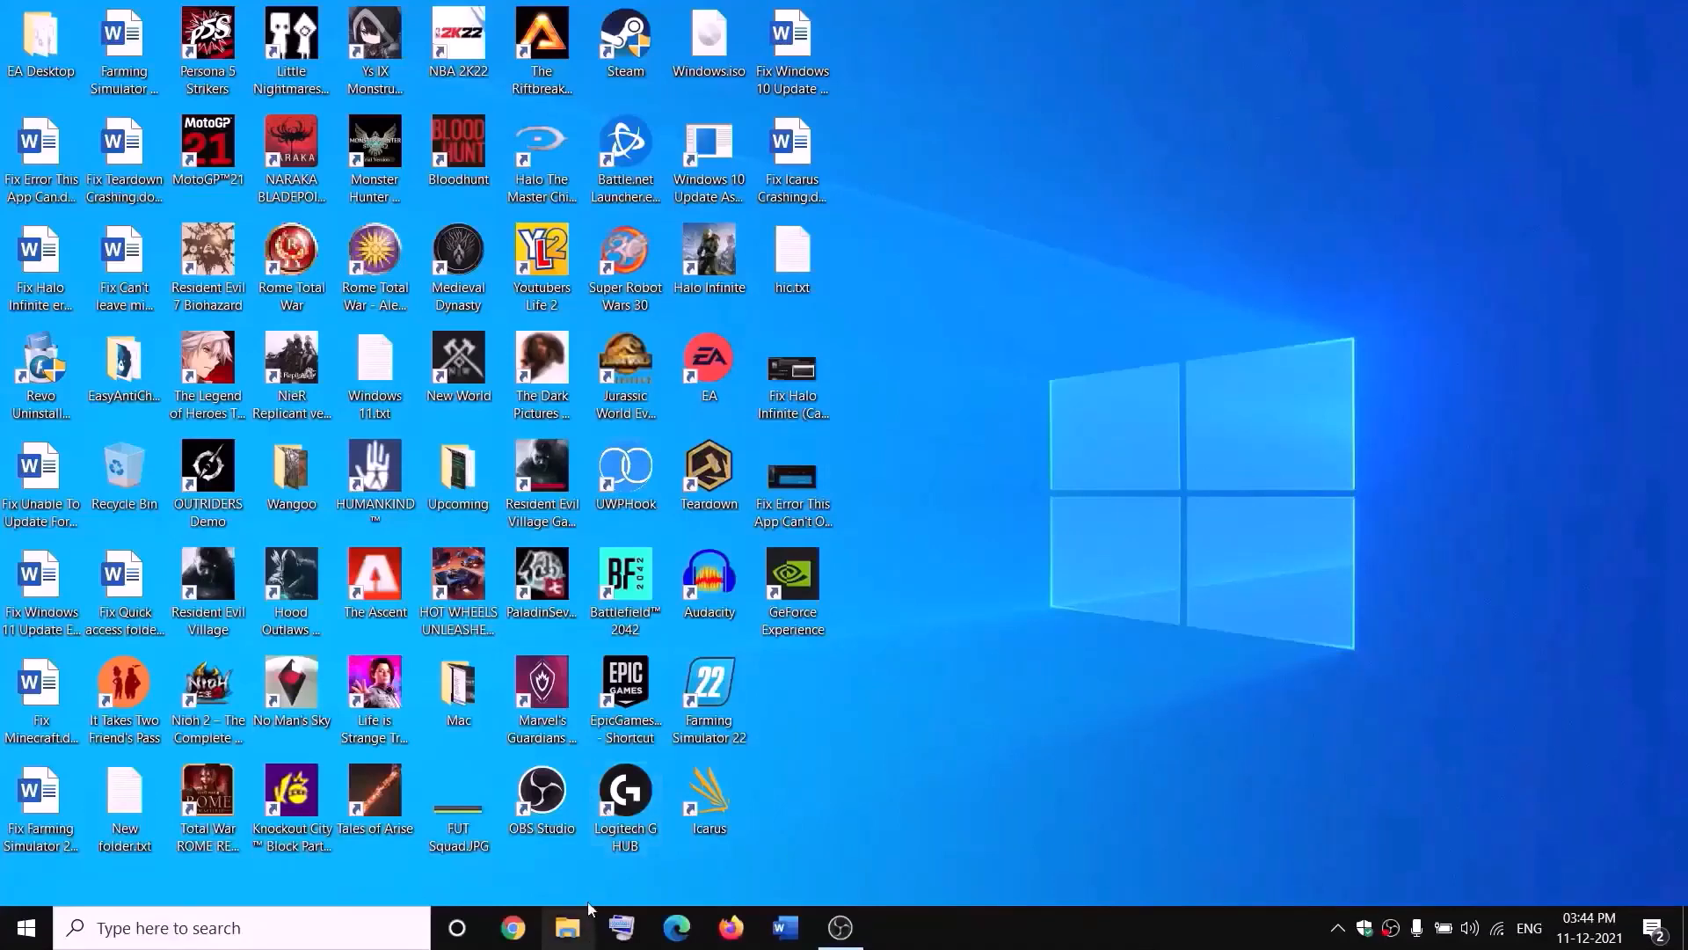
- Open File Explorer, go to This PC and open New Volume (D:)
left_click(578, 929)
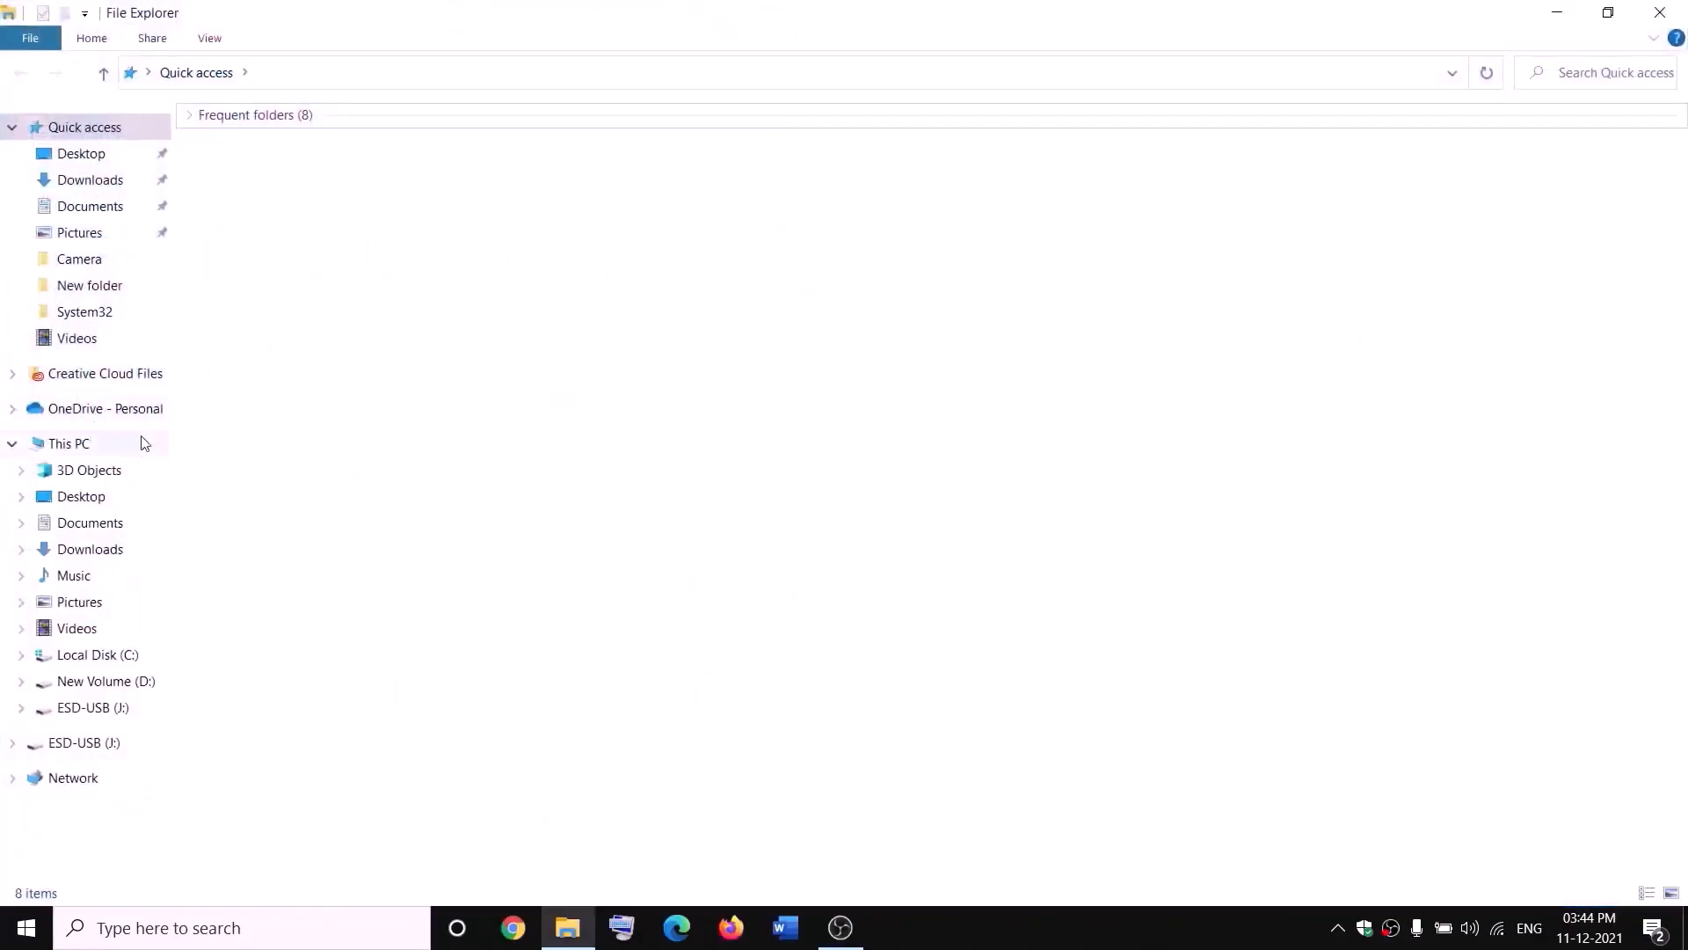
left_click(139, 441)
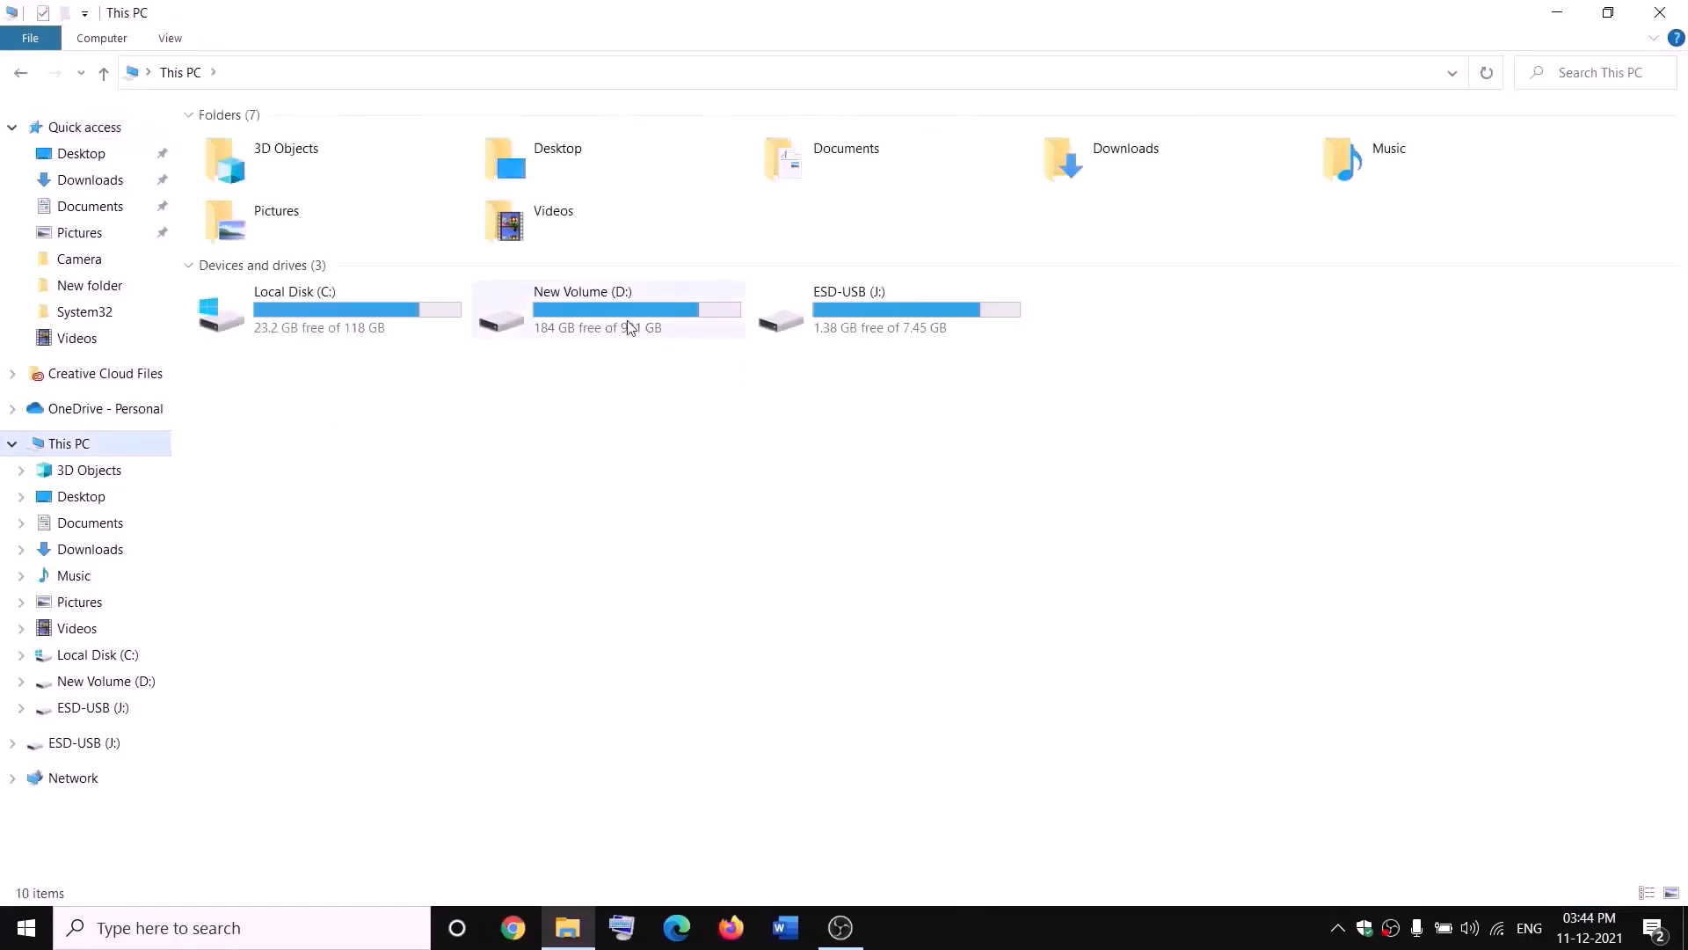
double_click(629, 325)
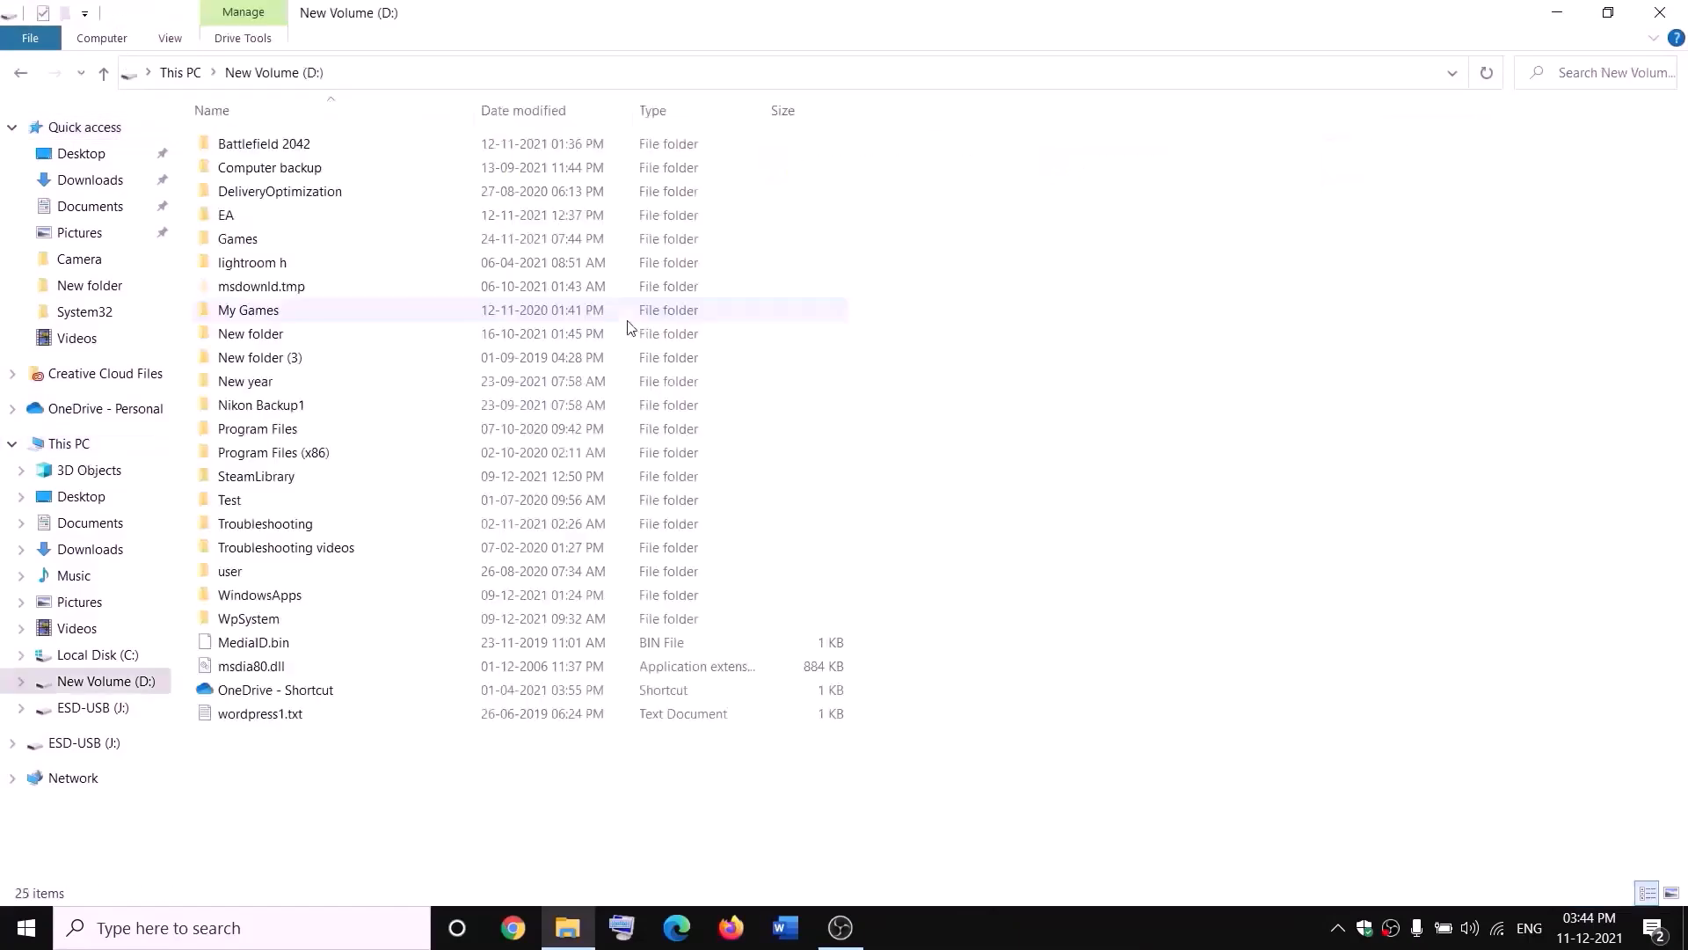
- Open the WpSystem folder's properties and its advanced security settings
left_click(272, 623)
right_click(272, 622)
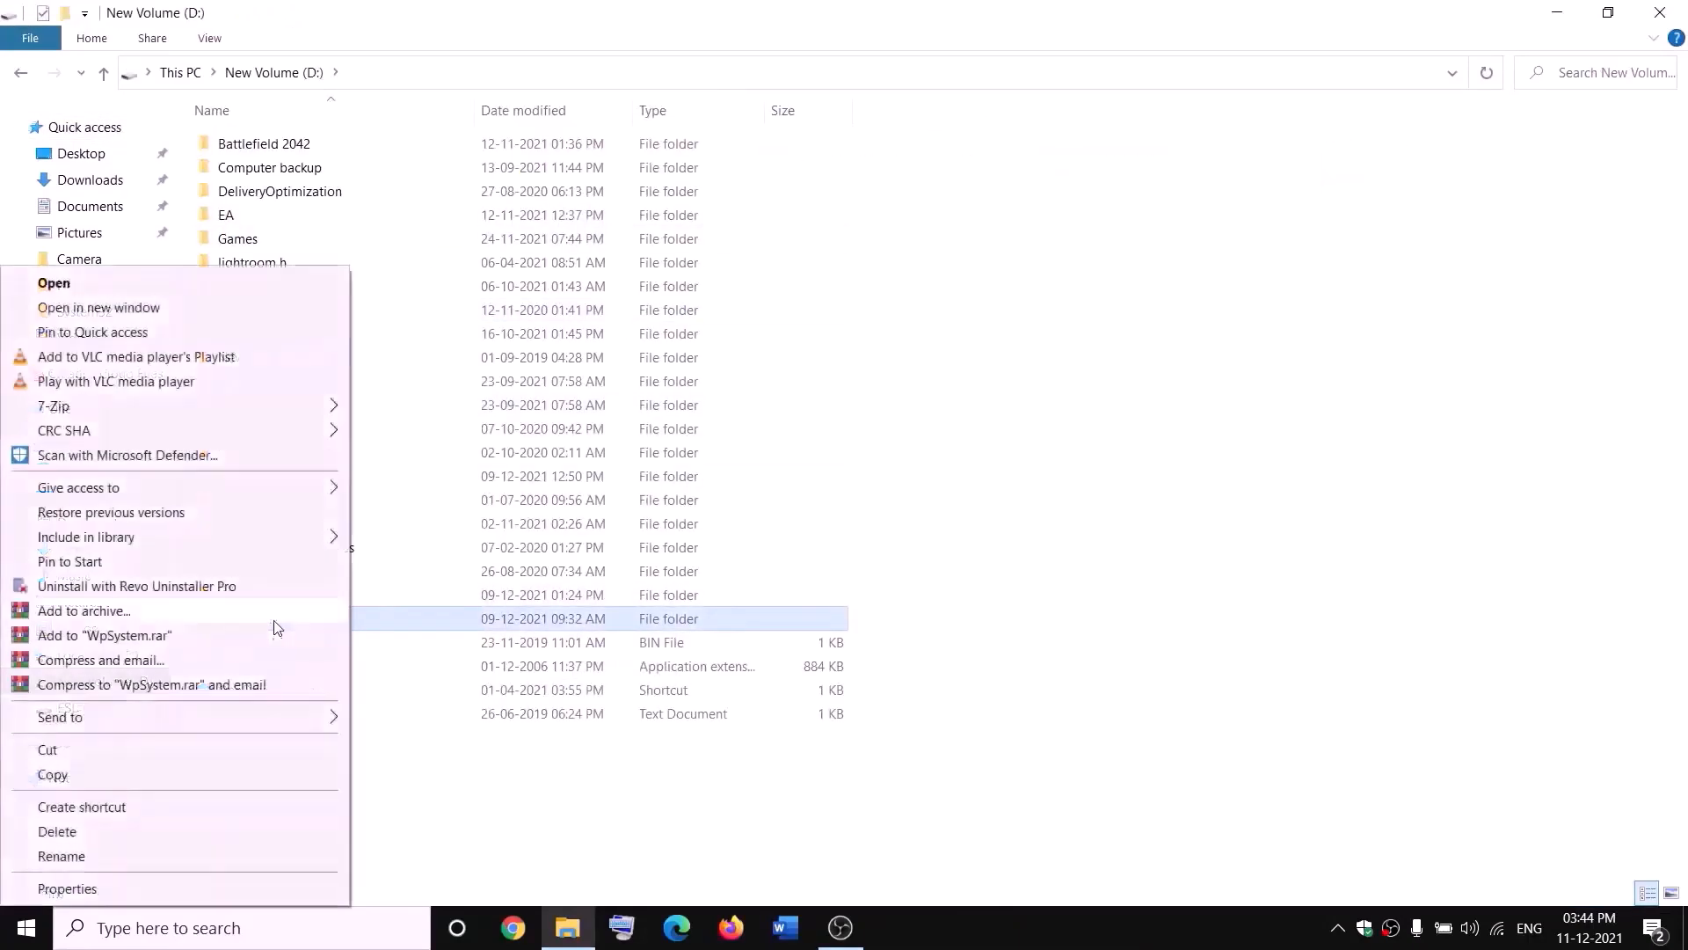
left_click(532, 803)
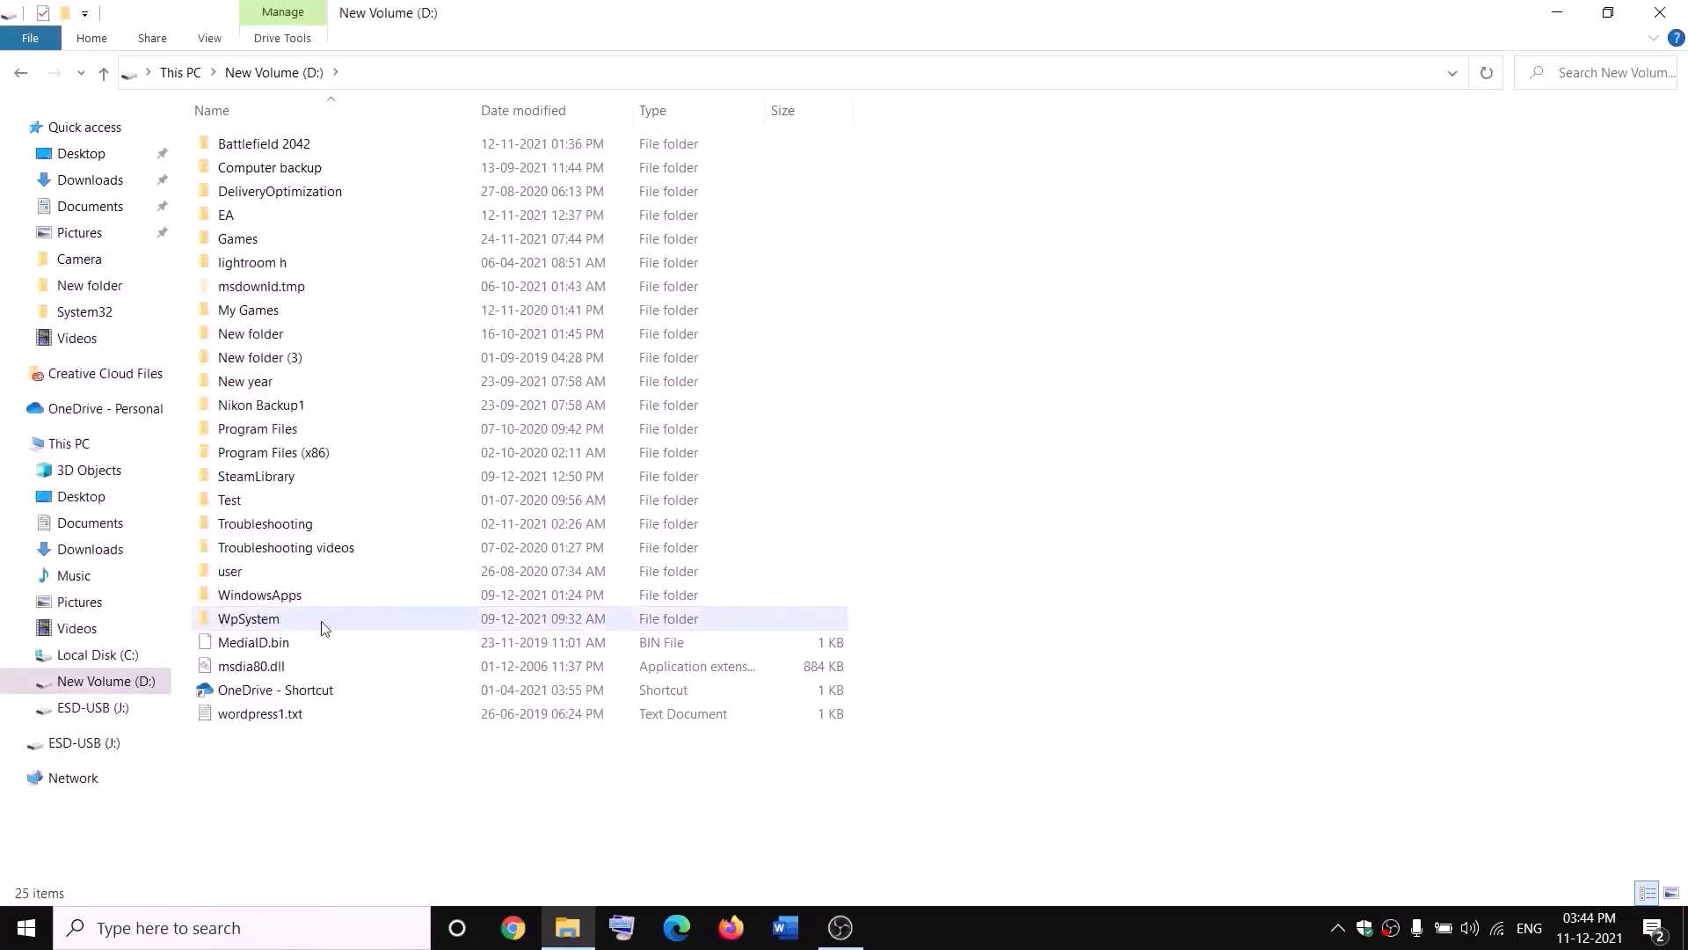
mouse_move(263, 623)
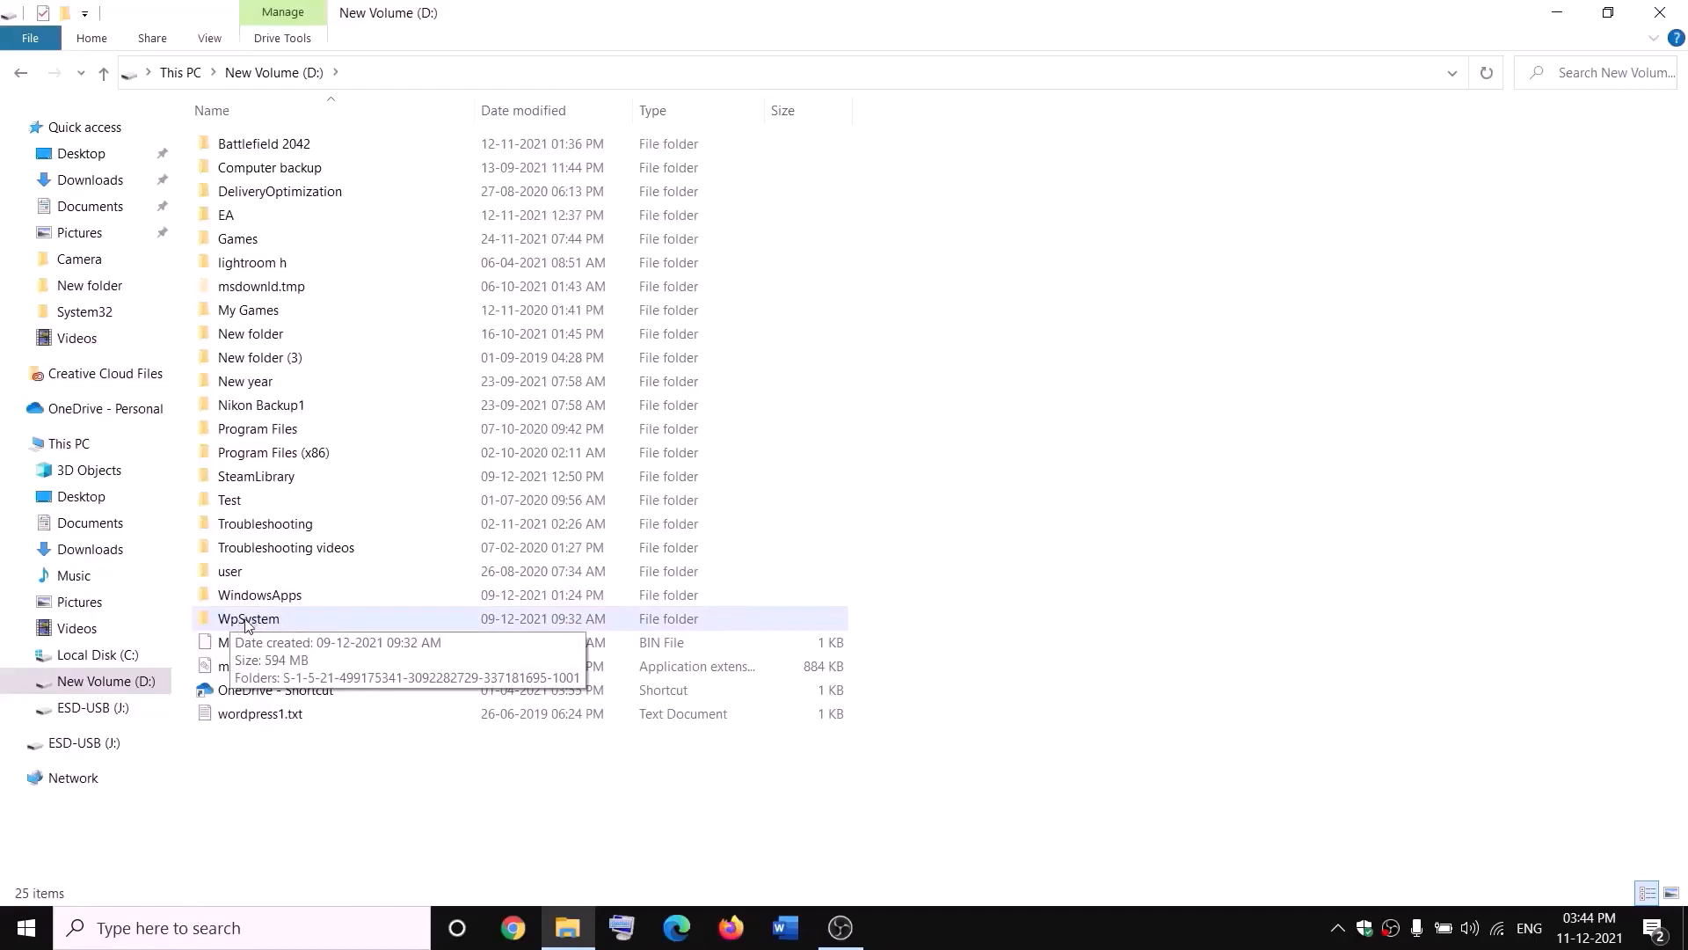
right_click(248, 622)
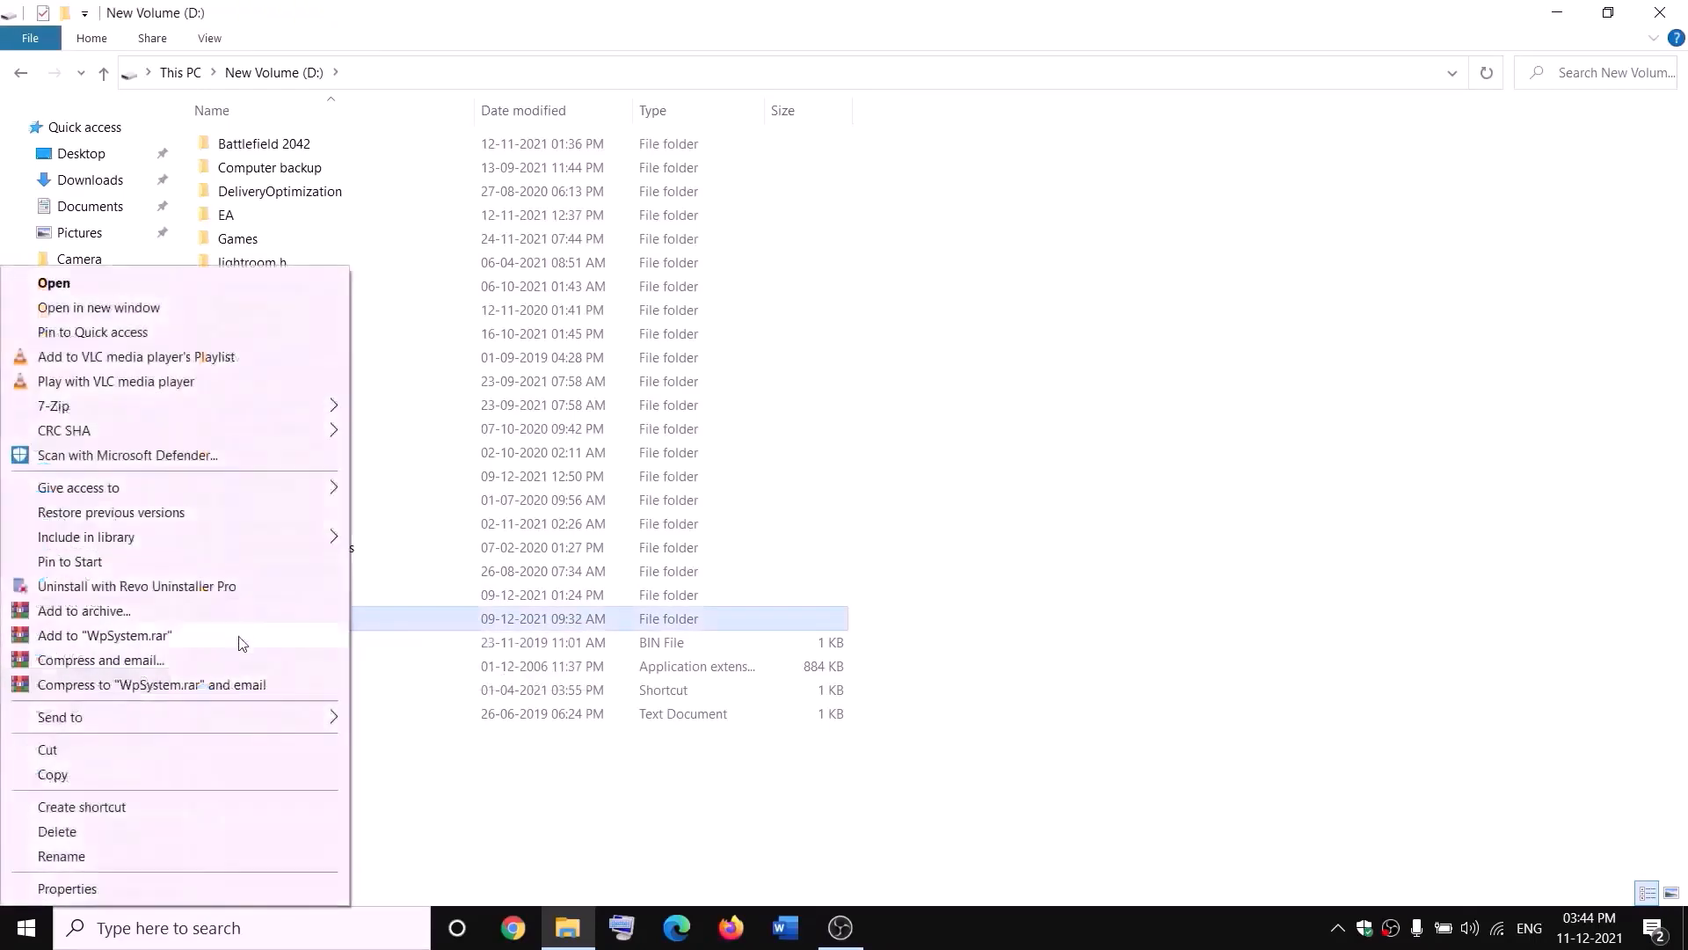
left_click(68, 890)
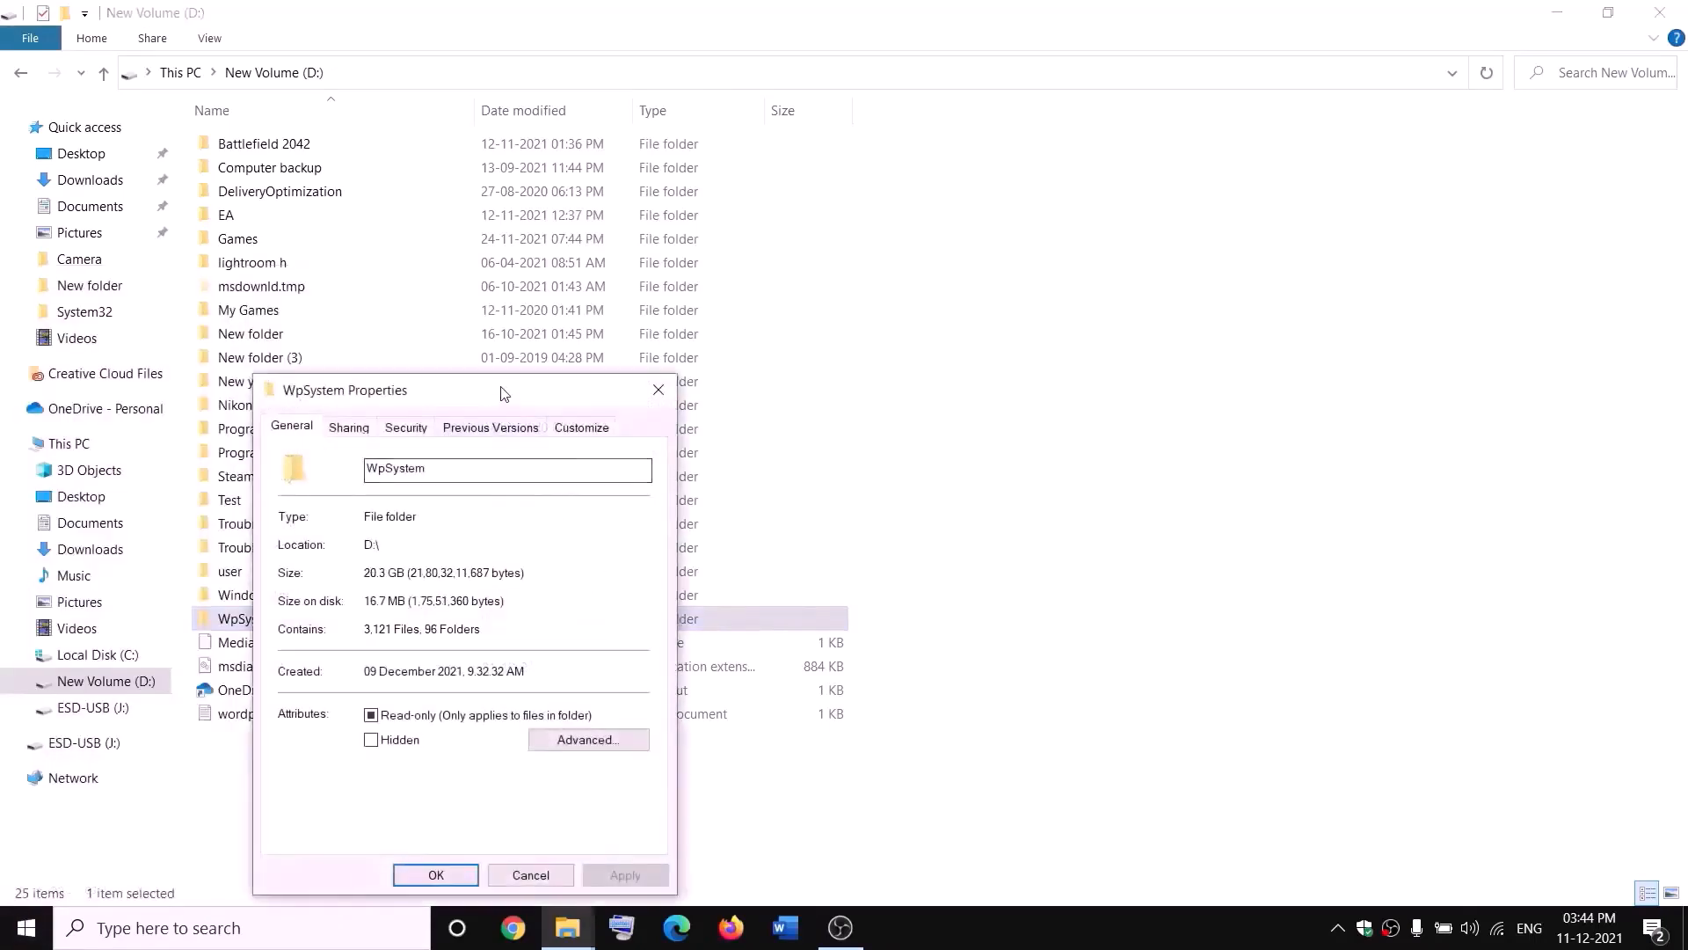
left_click_drag(497, 388, 716, 255)
left_click(628, 286)
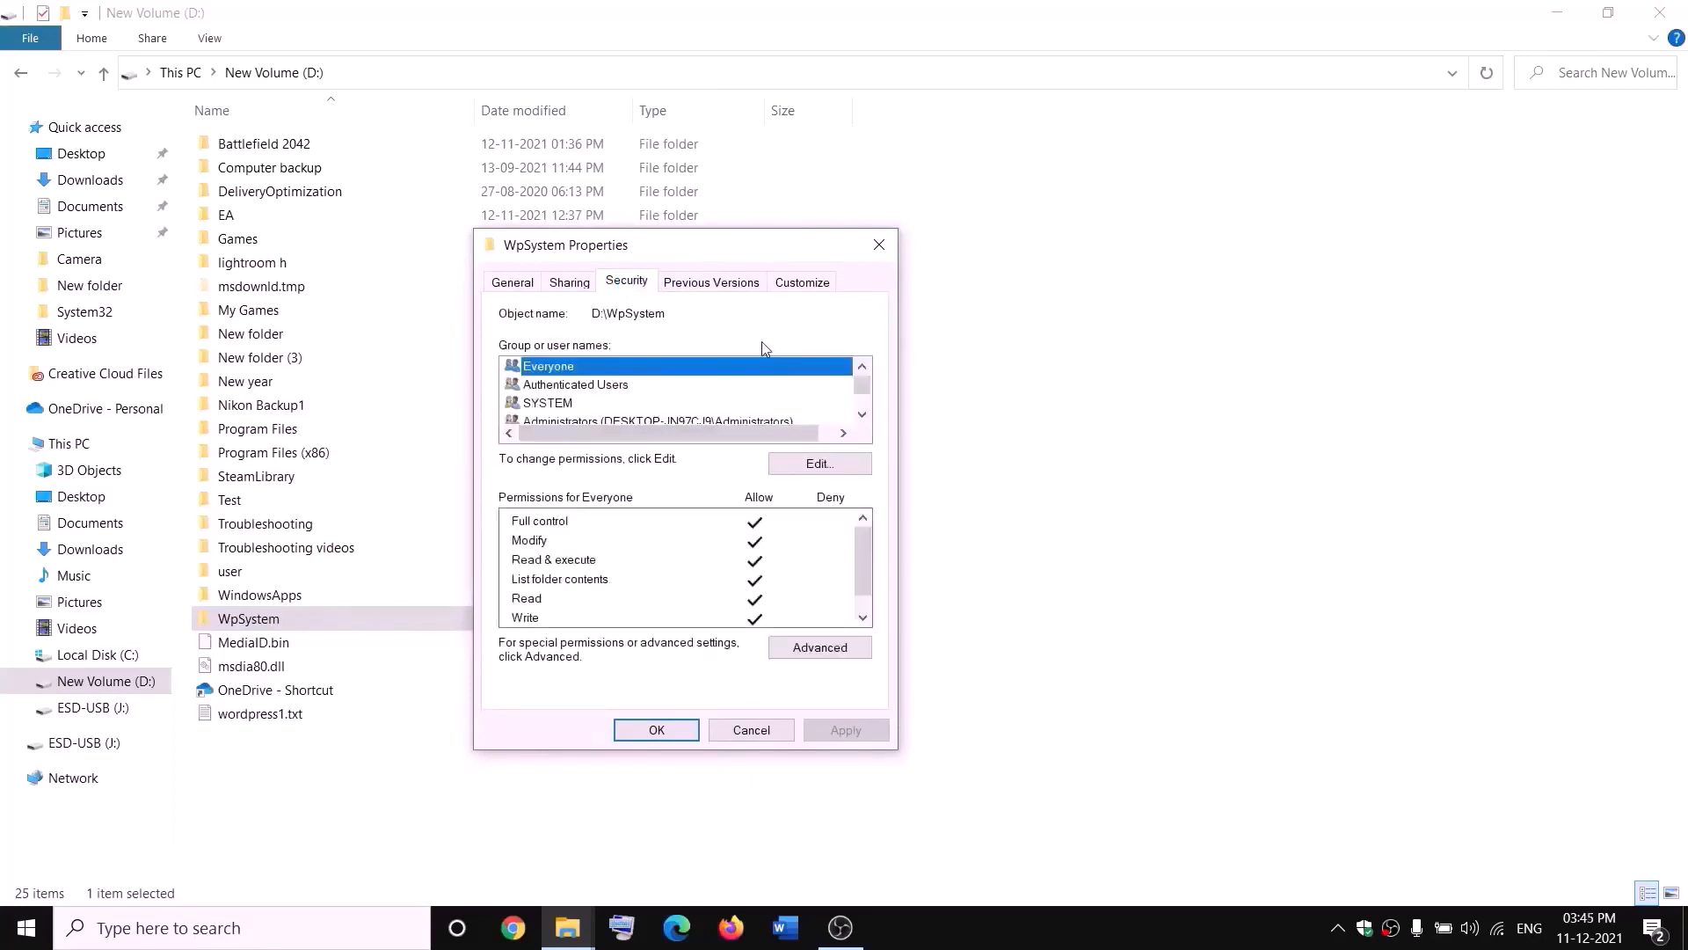
left_click(826, 647)
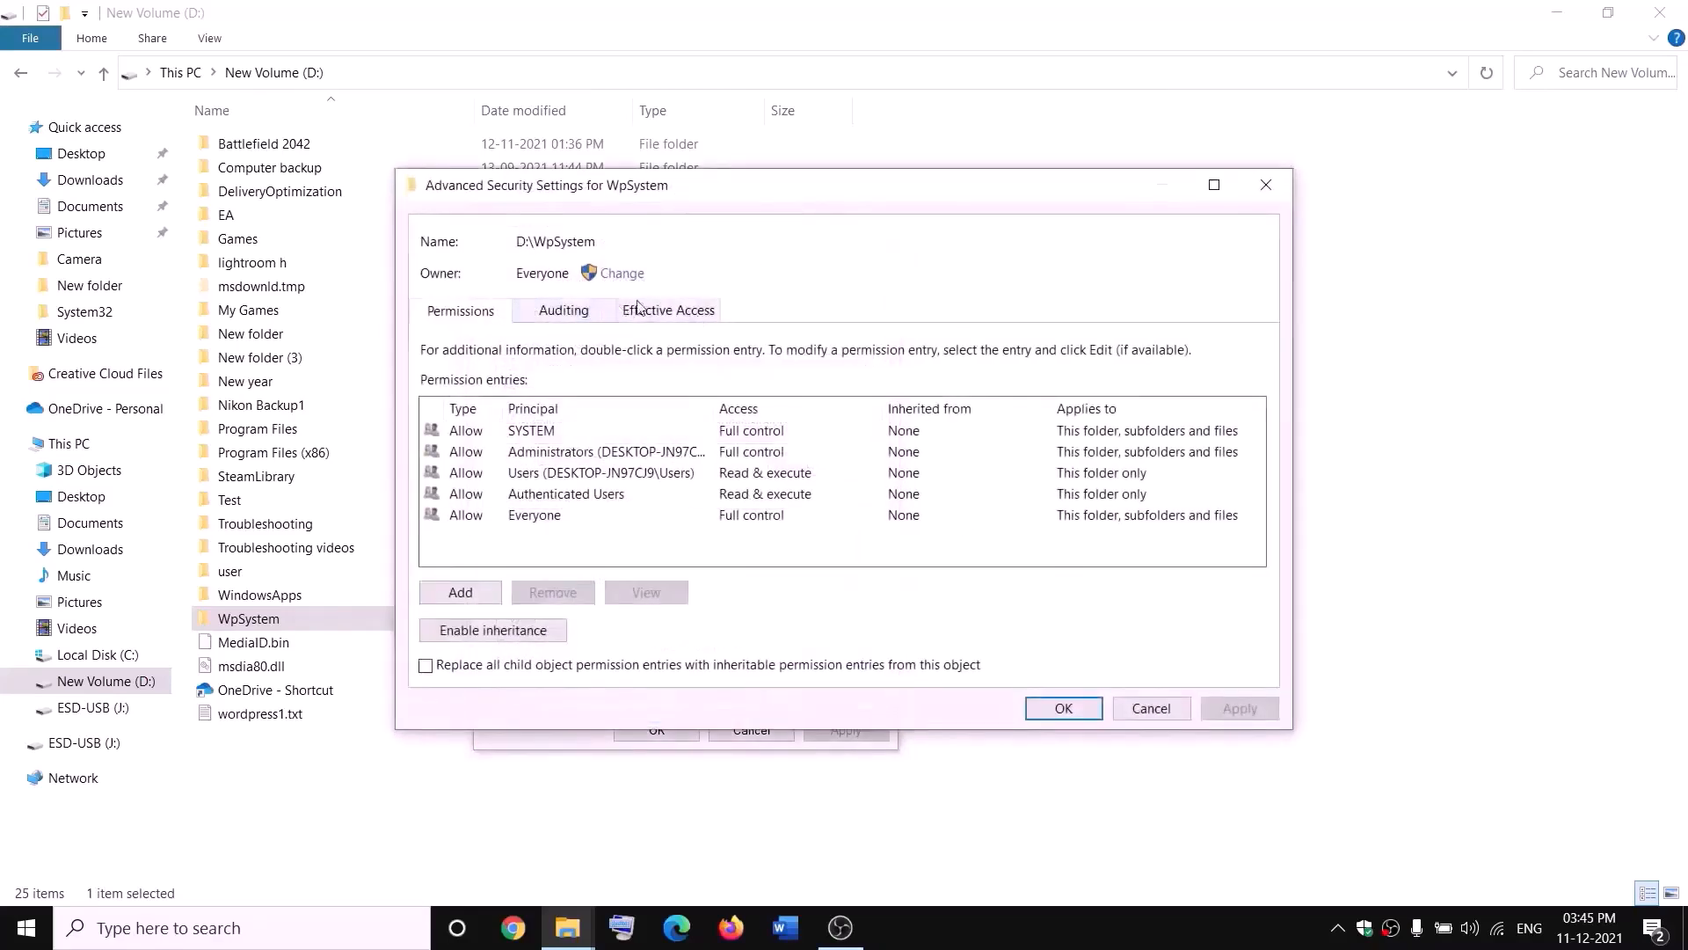
- Change the WpSystem folder's owner to Everyone, checking the name before confirming
left_click(621, 273)
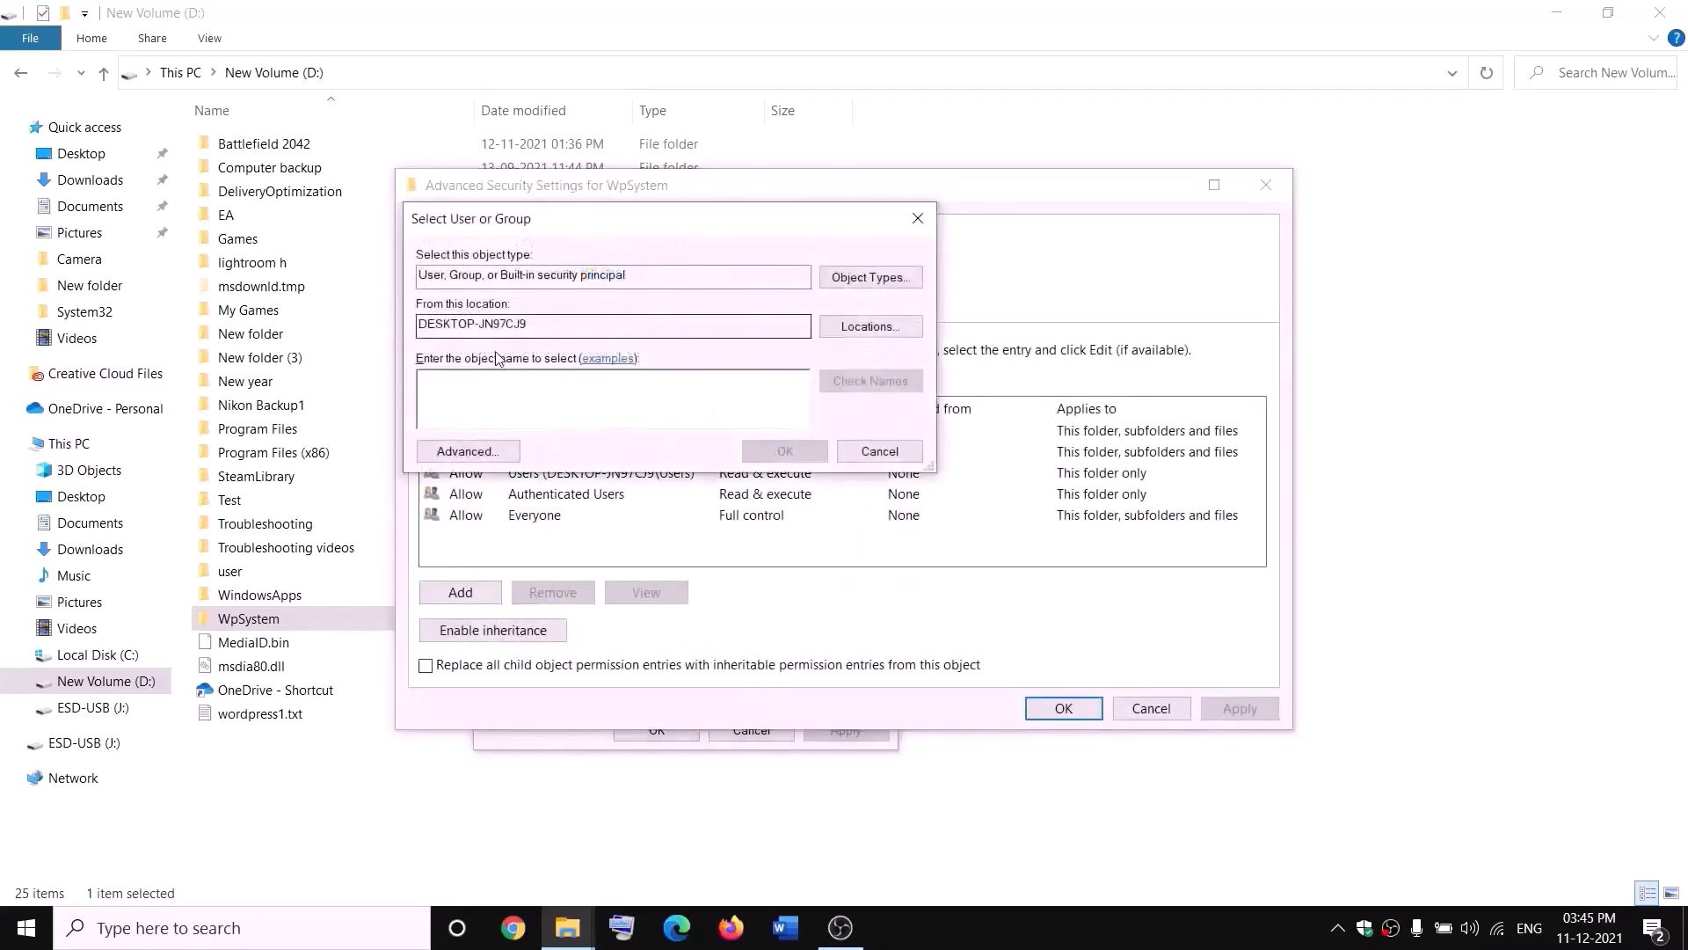
type("e")
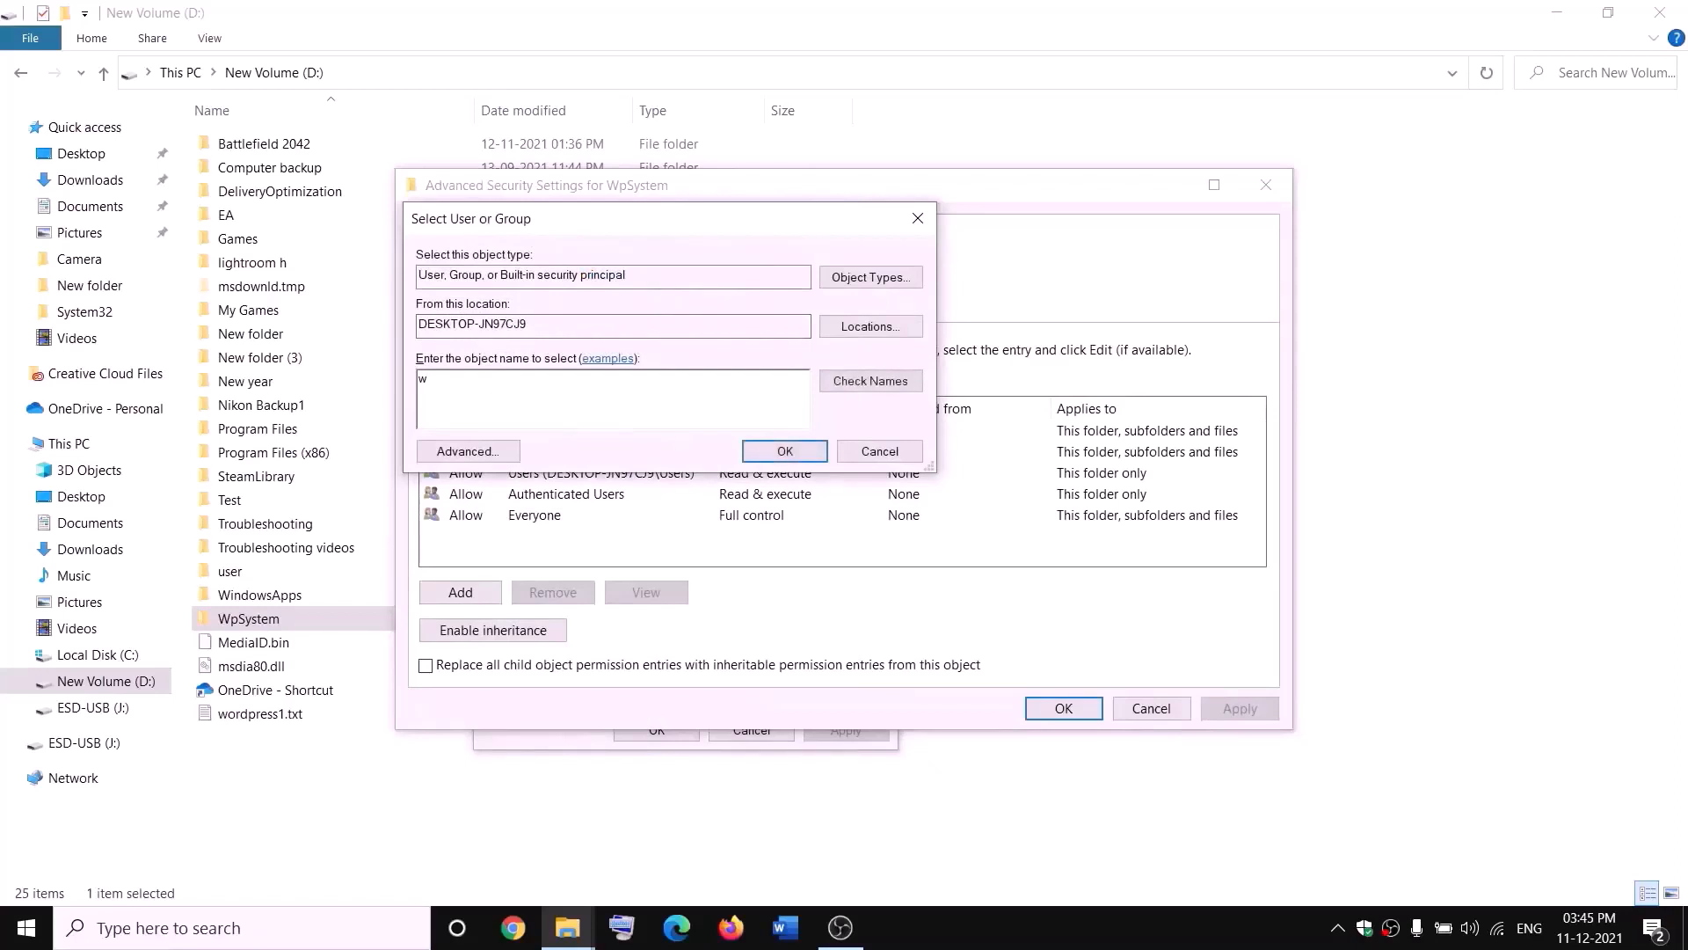
key("BackSpace")
type("everyone")
left_click_drag(508, 376, 417, 378)
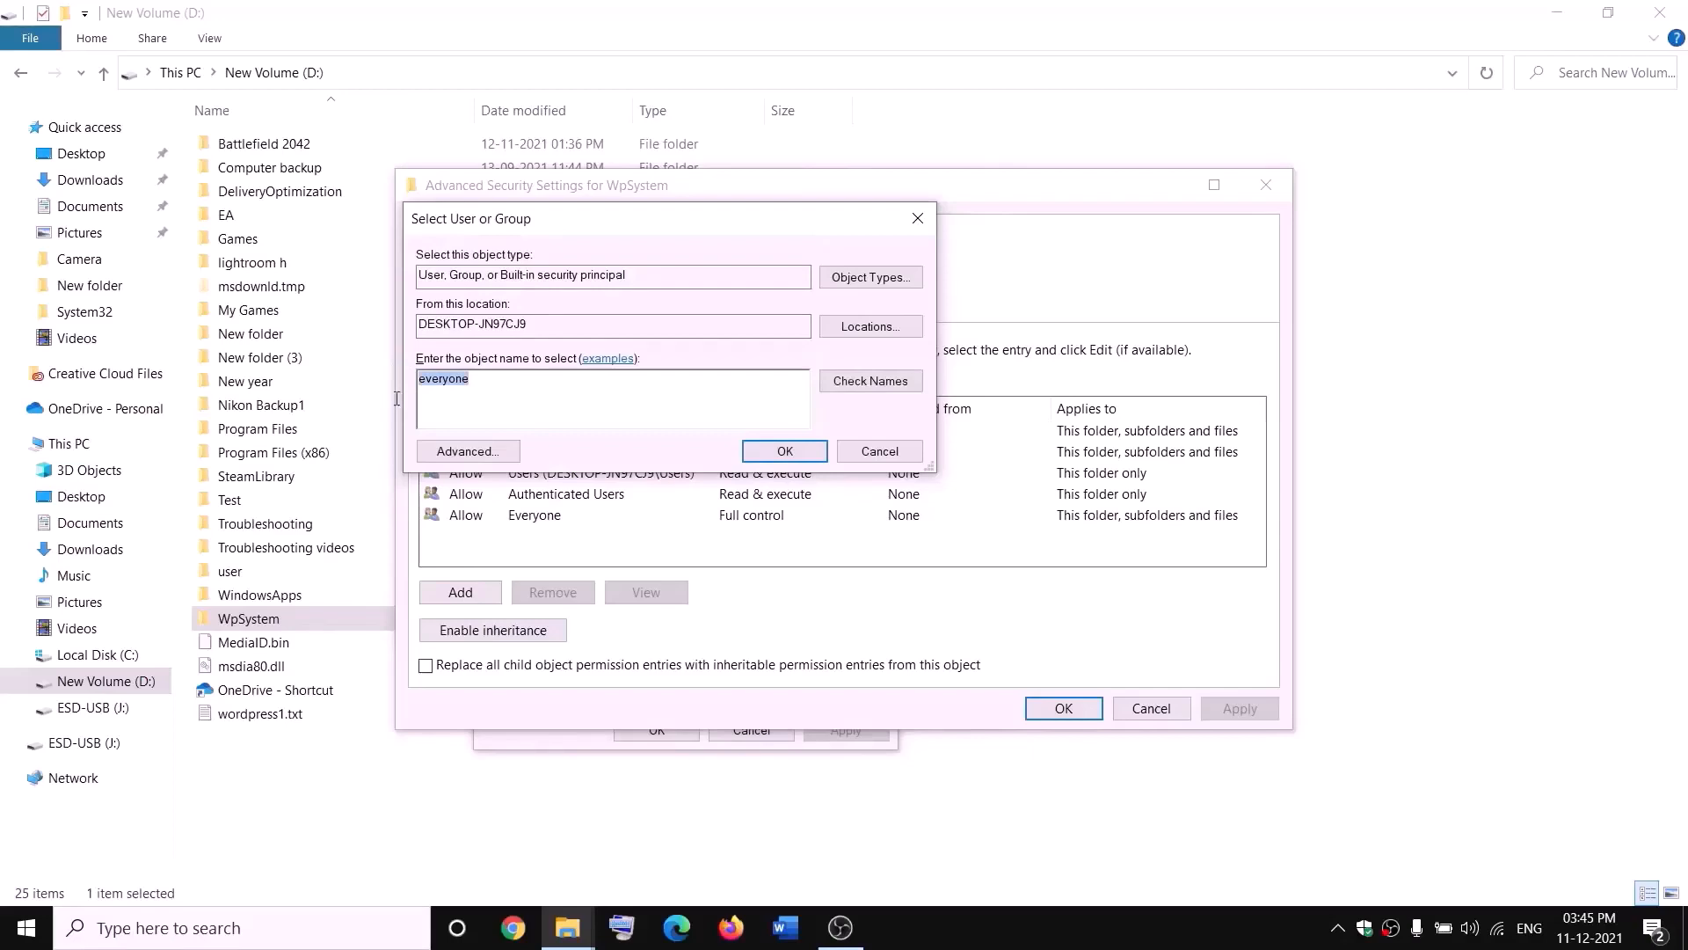
left_click(880, 387)
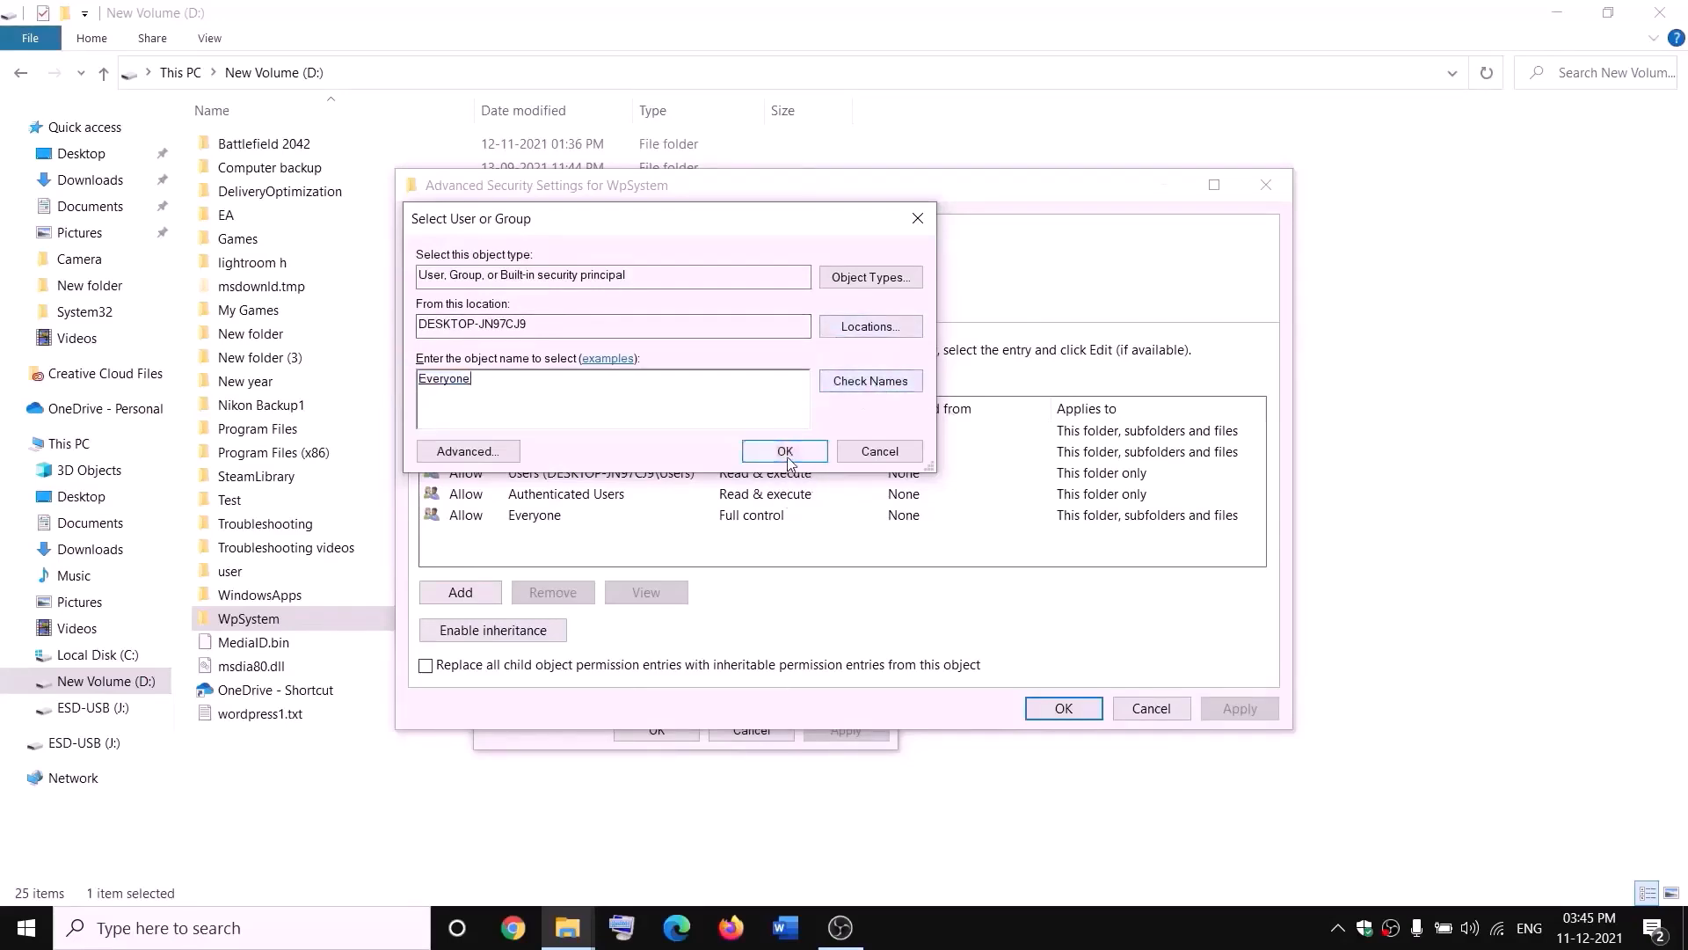
left_click(784, 451)
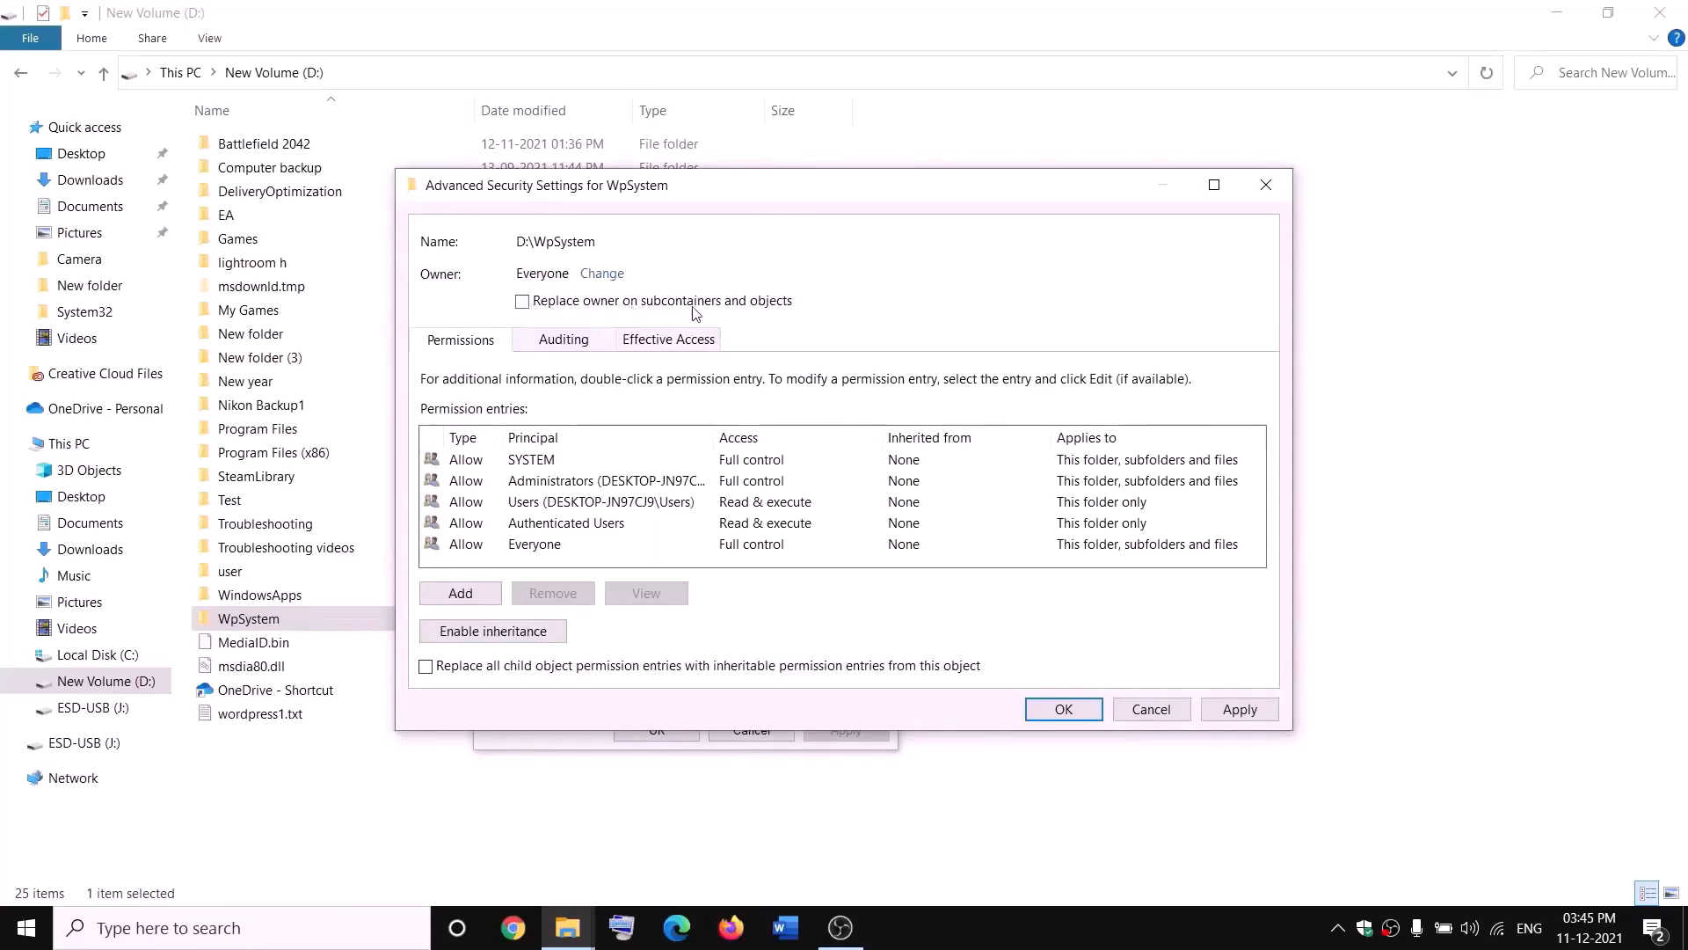
- Replace the owner on subcontainers and objects, apply the change and close the security dialogs
left_click(523, 302)
left_click(1240, 709)
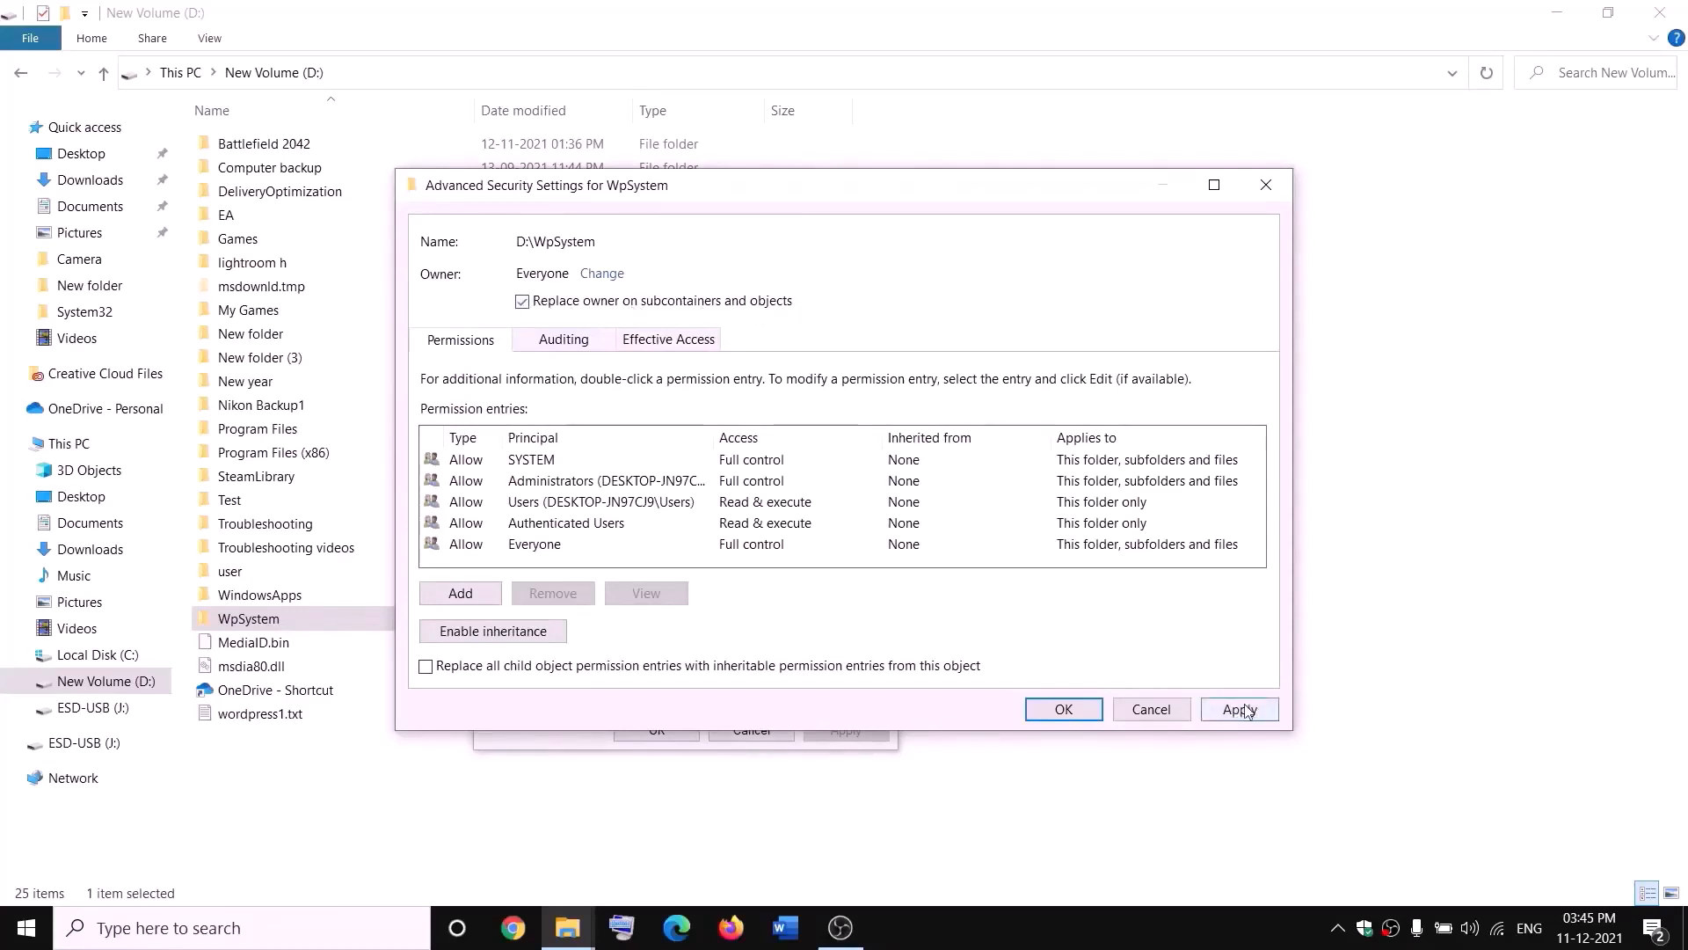
left_click(1064, 717)
left_click(1025, 554)
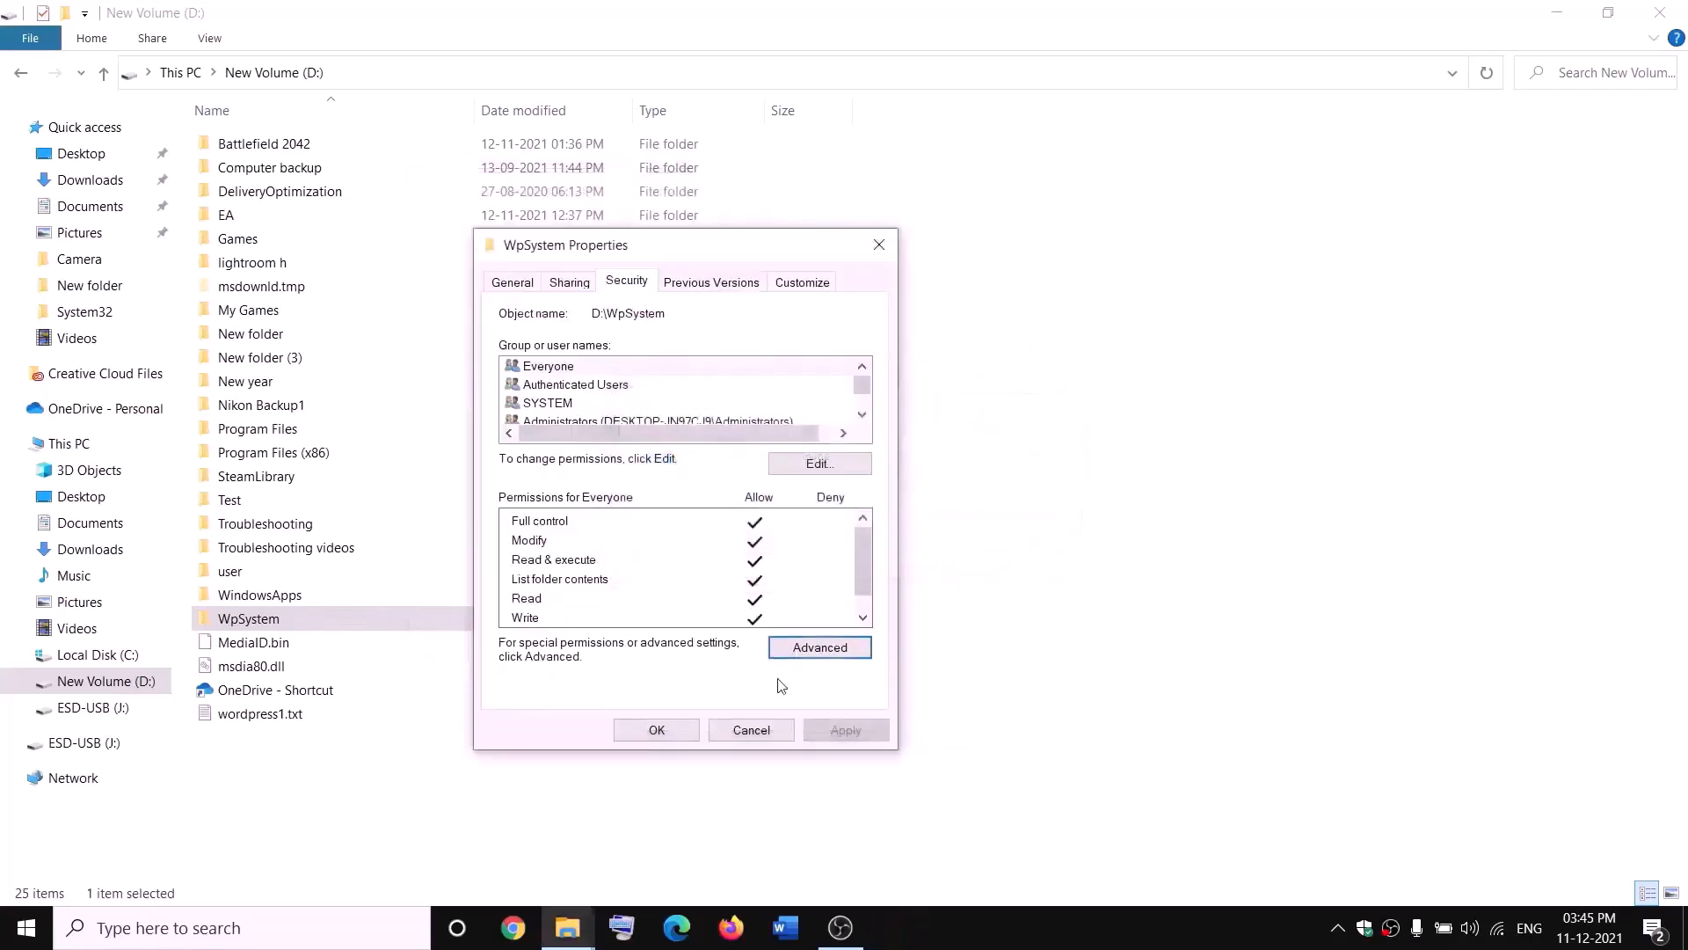
left_click(661, 726)
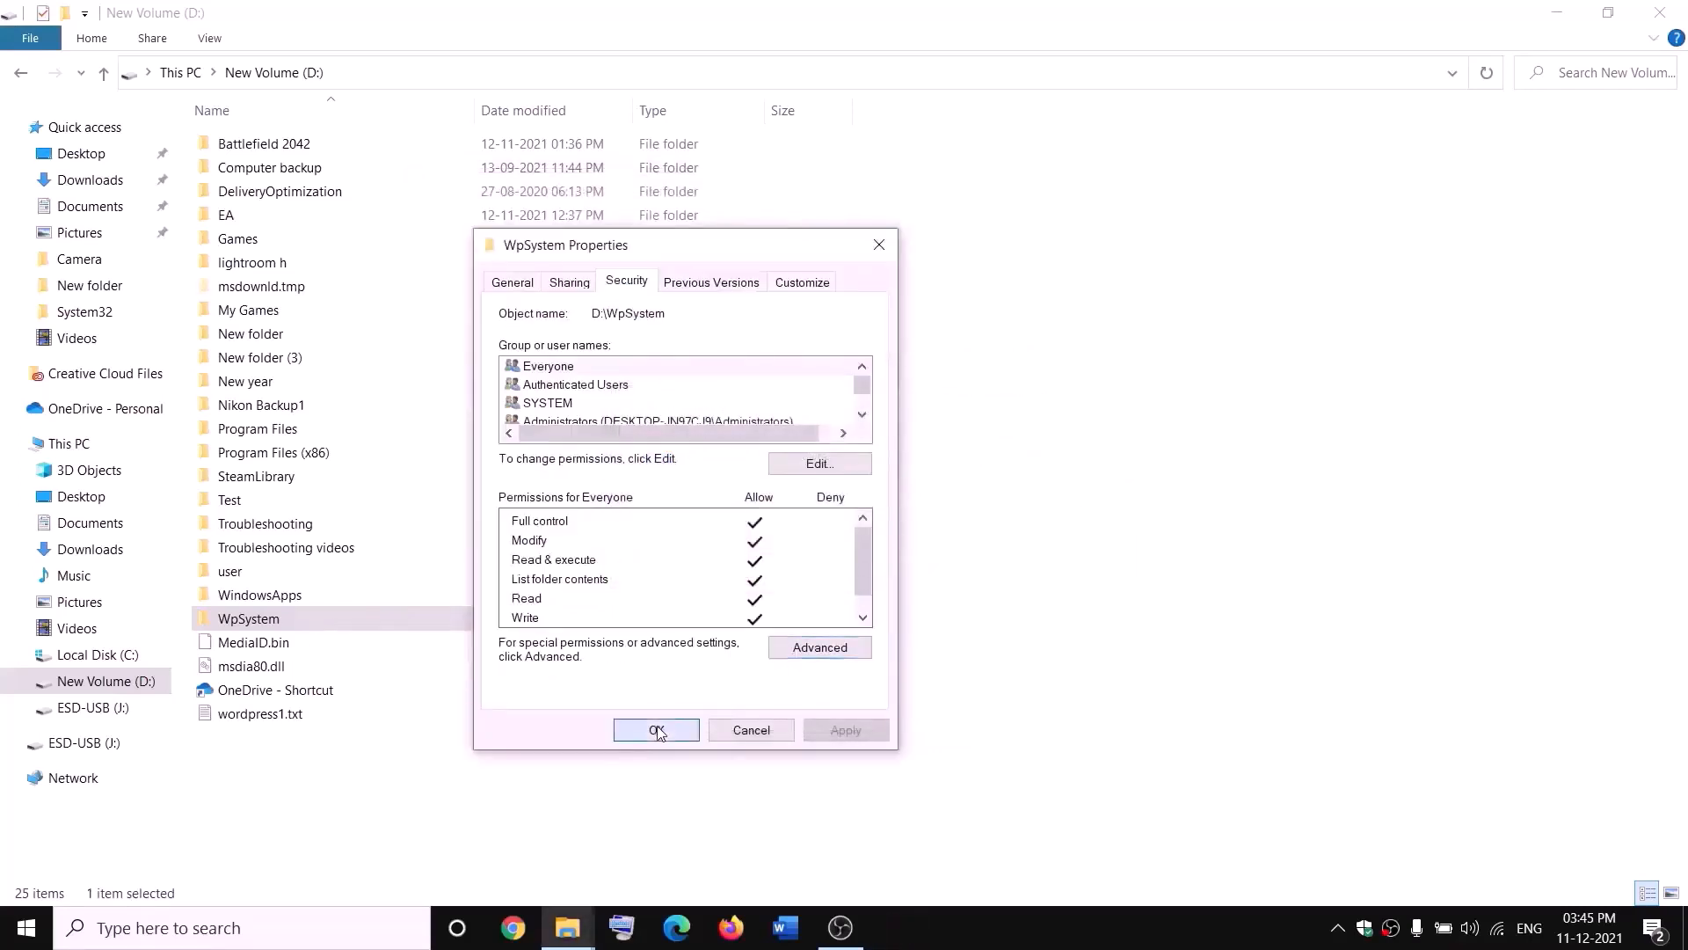
- Reopen the WpSystem folder's properties and its advanced security settings
right_click(252, 623)
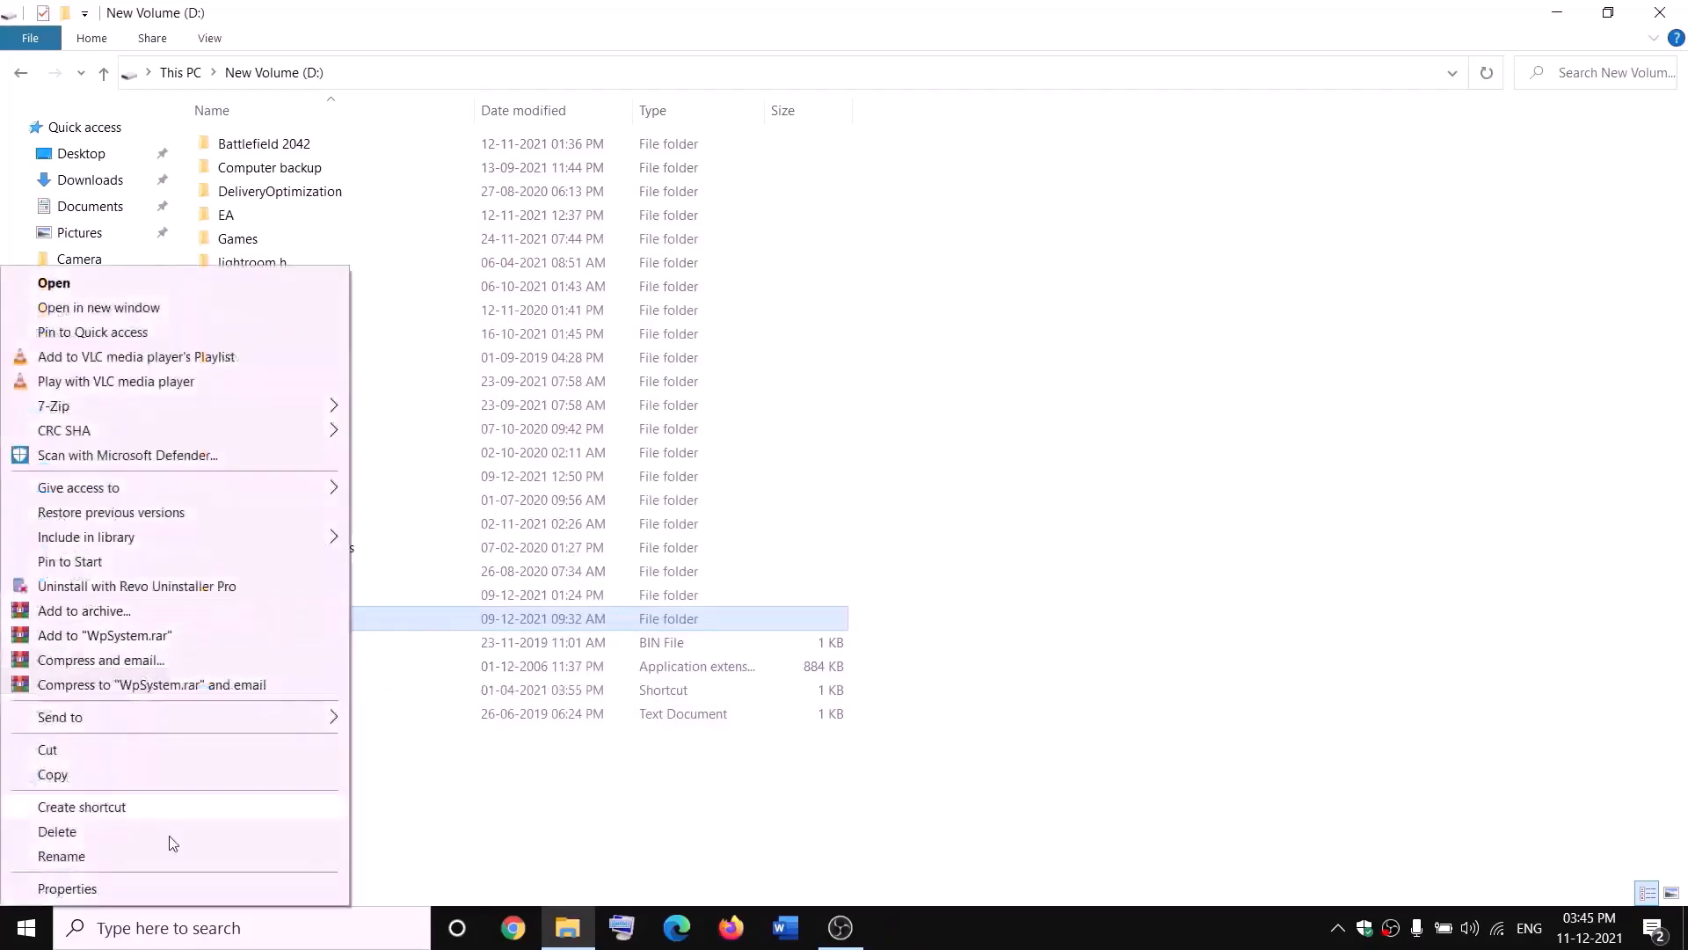
left_click(67, 888)
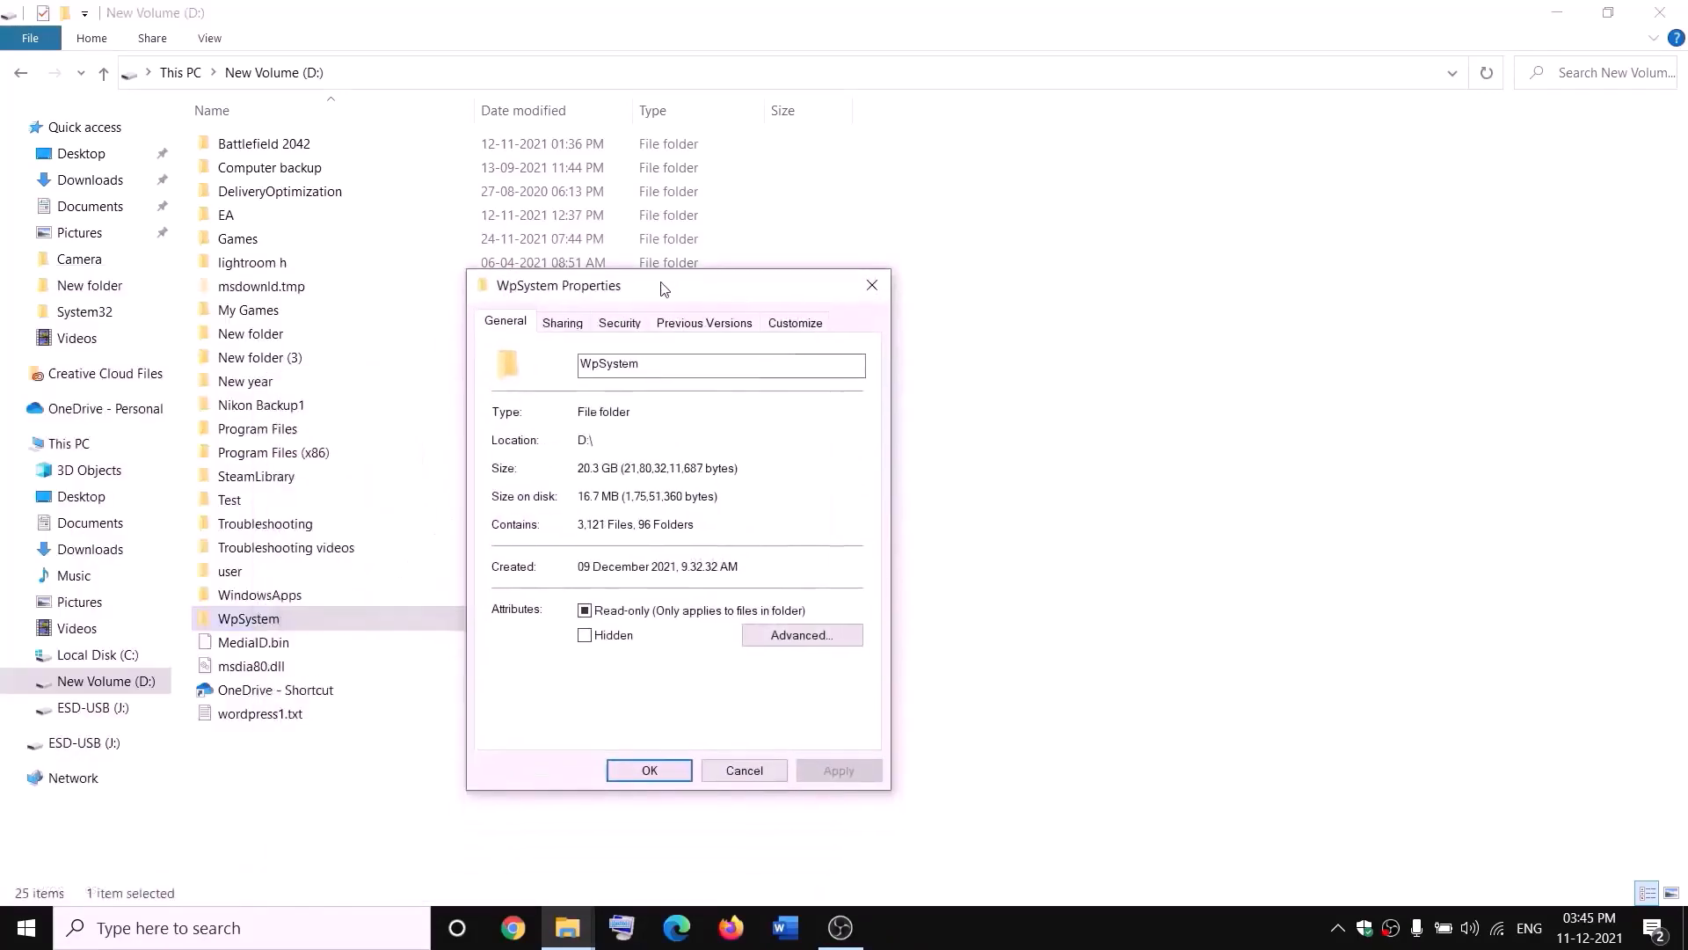
left_click(622, 321)
left_click(812, 686)
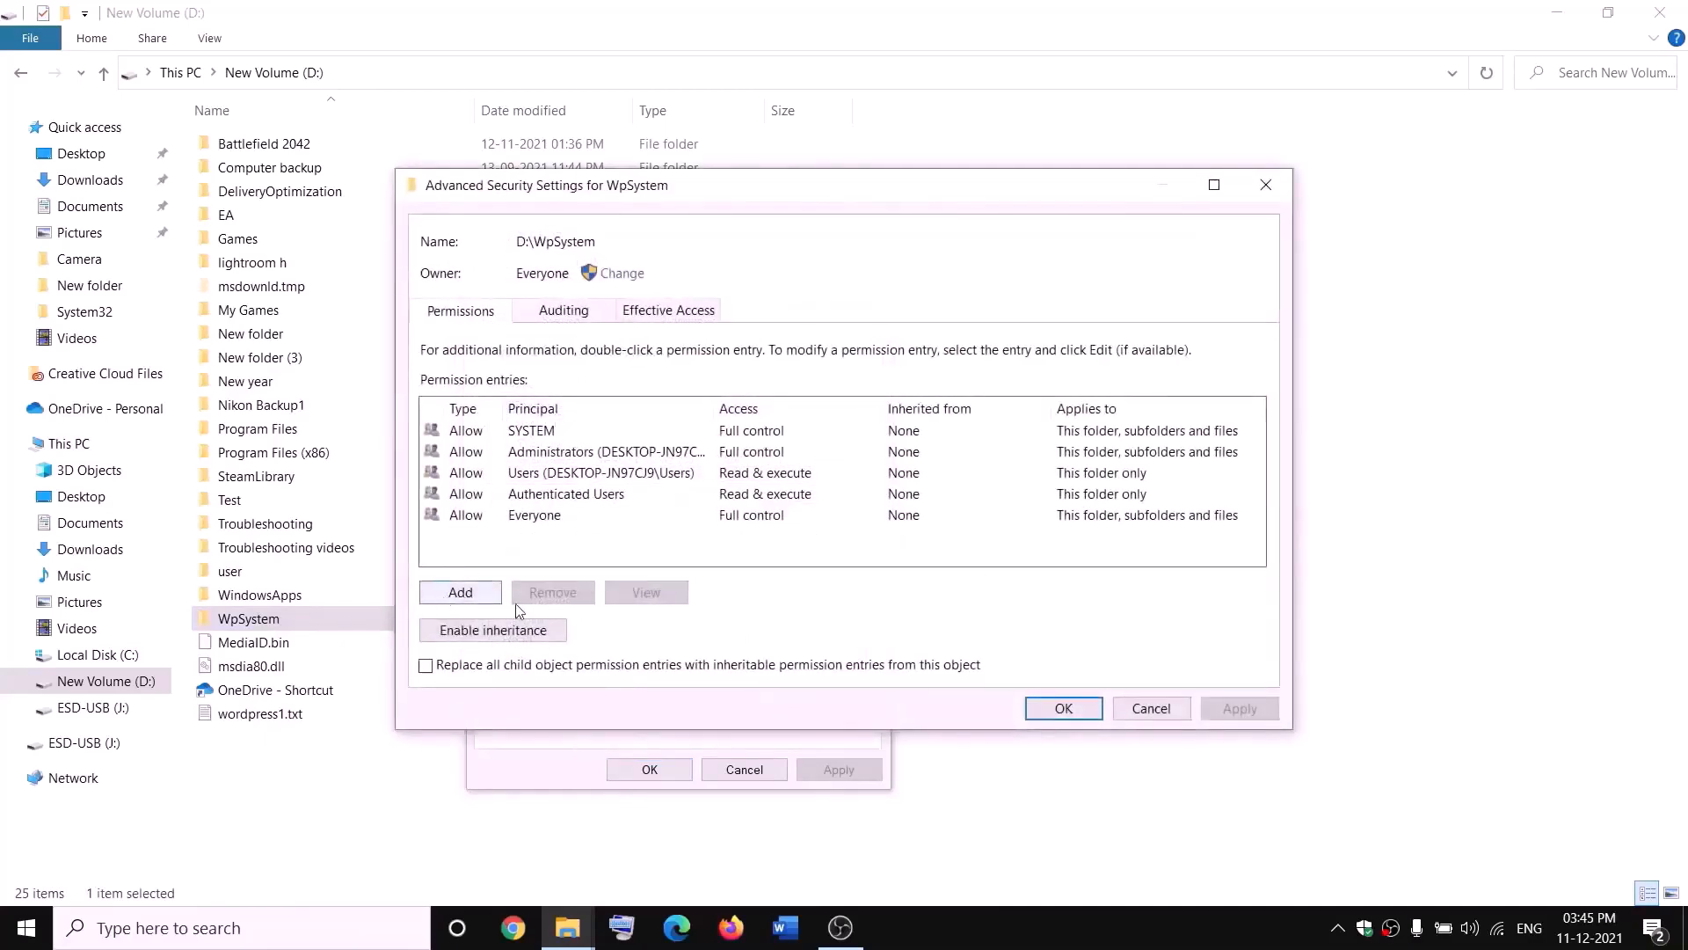
- Add a Full control permission entry for Everyone on WpSystem, apply it and close the dialogs
left_click(461, 594)
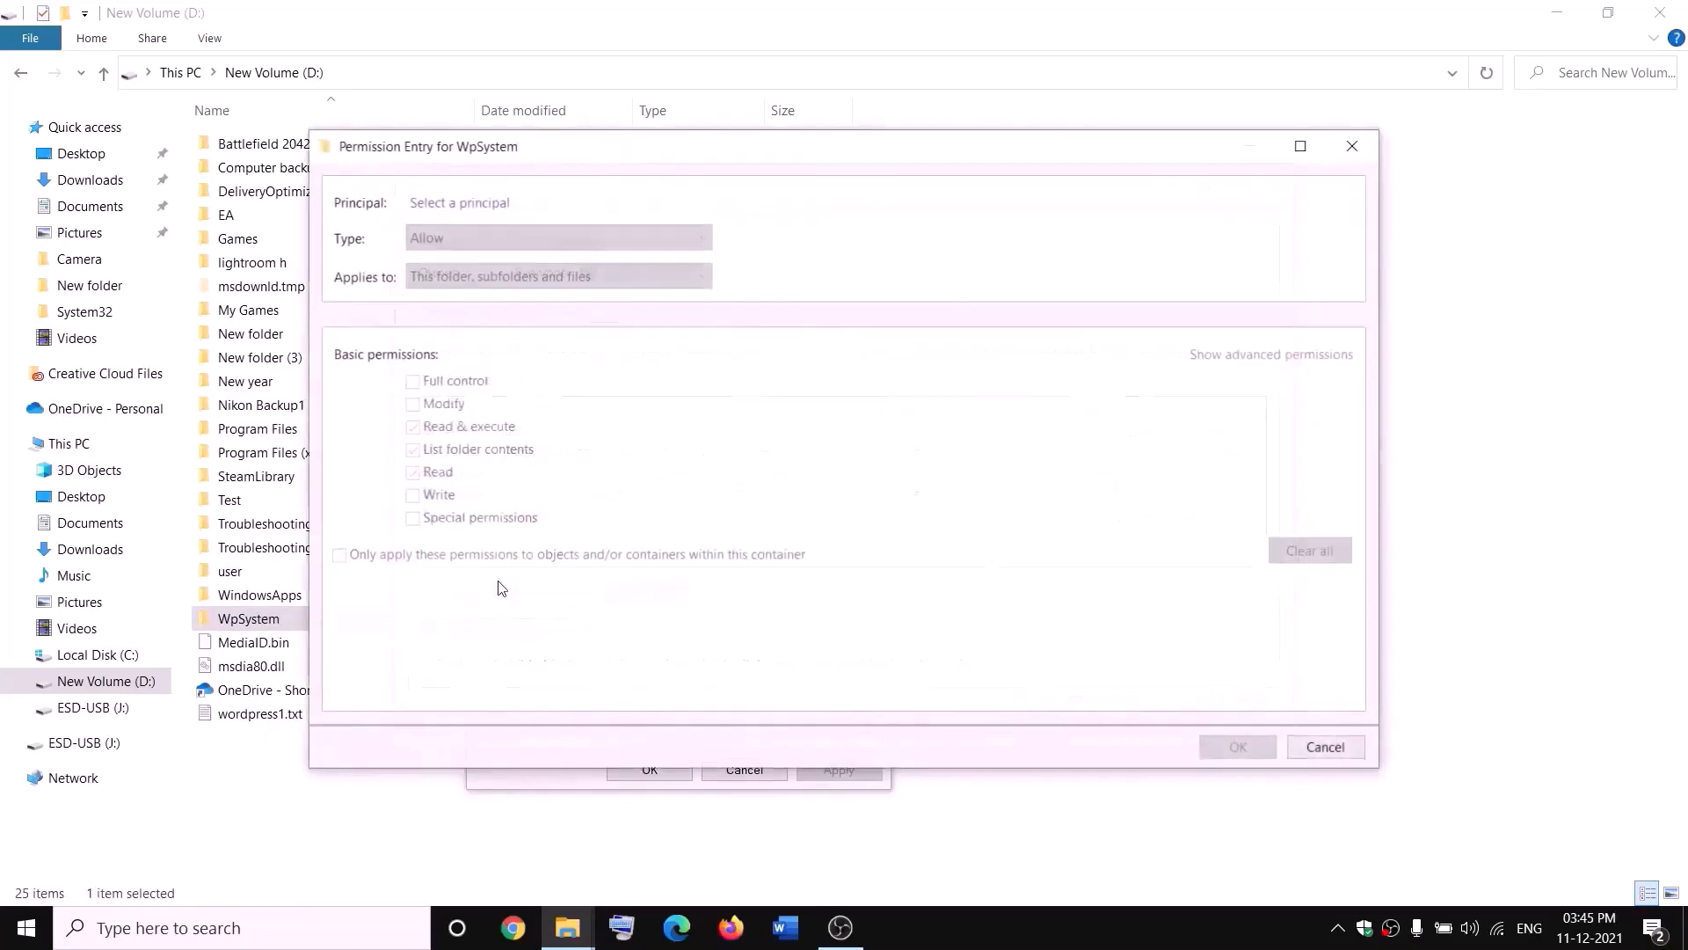
left_click(461, 204)
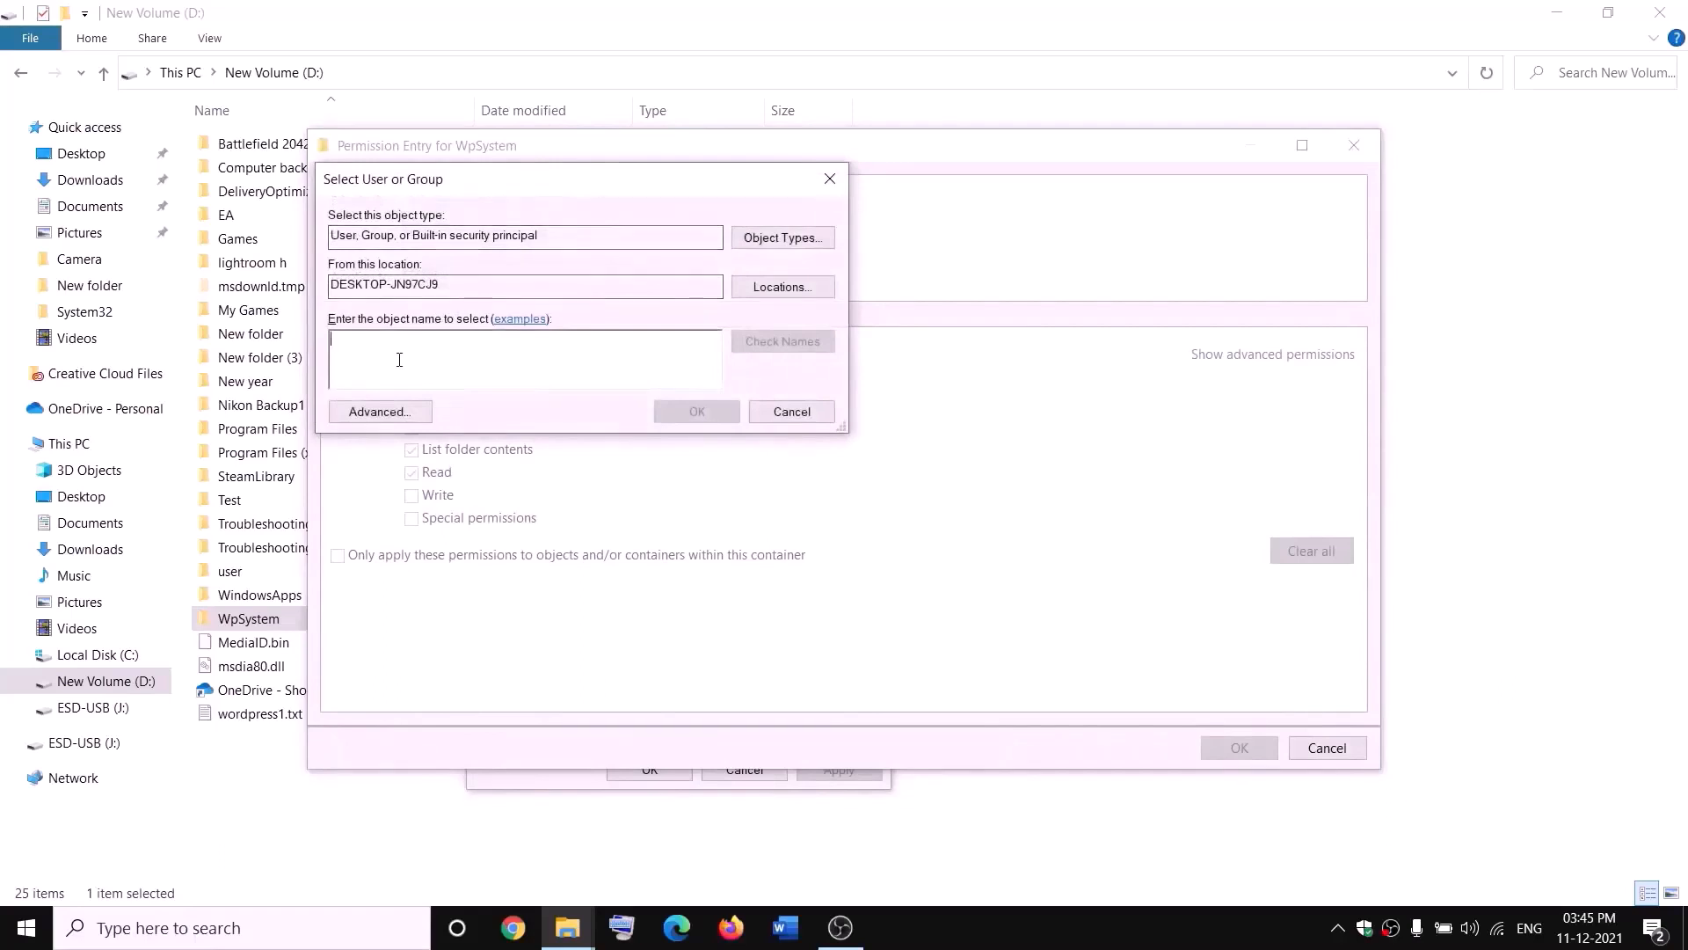
type("everyone")
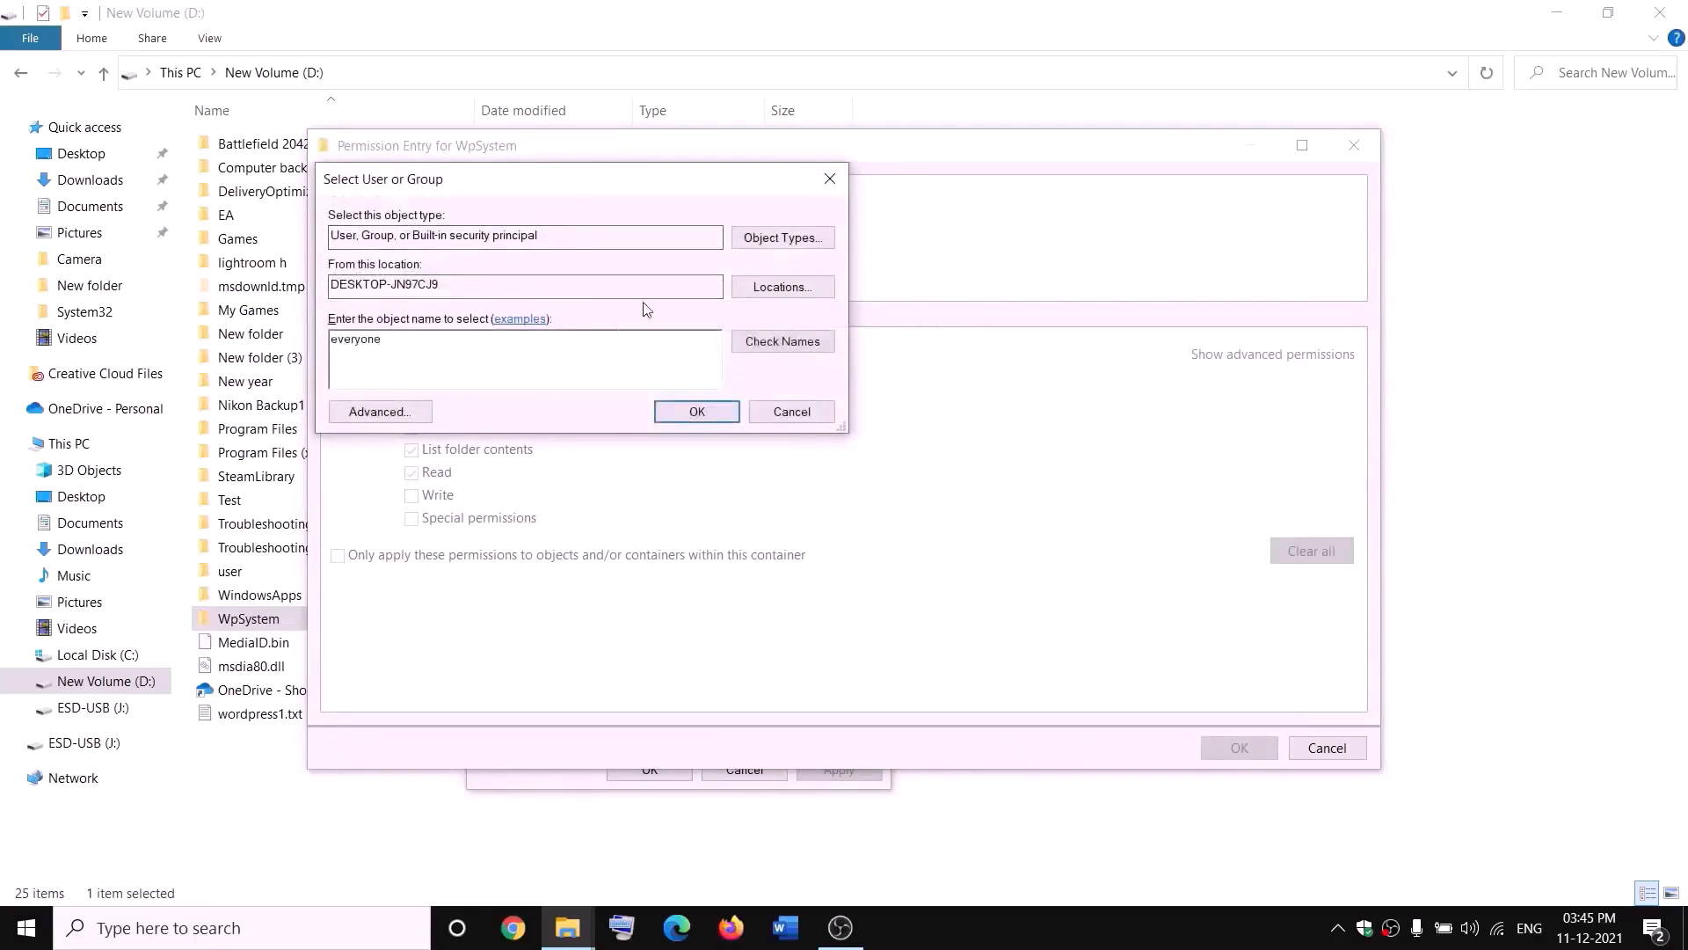
left_click(785, 343)
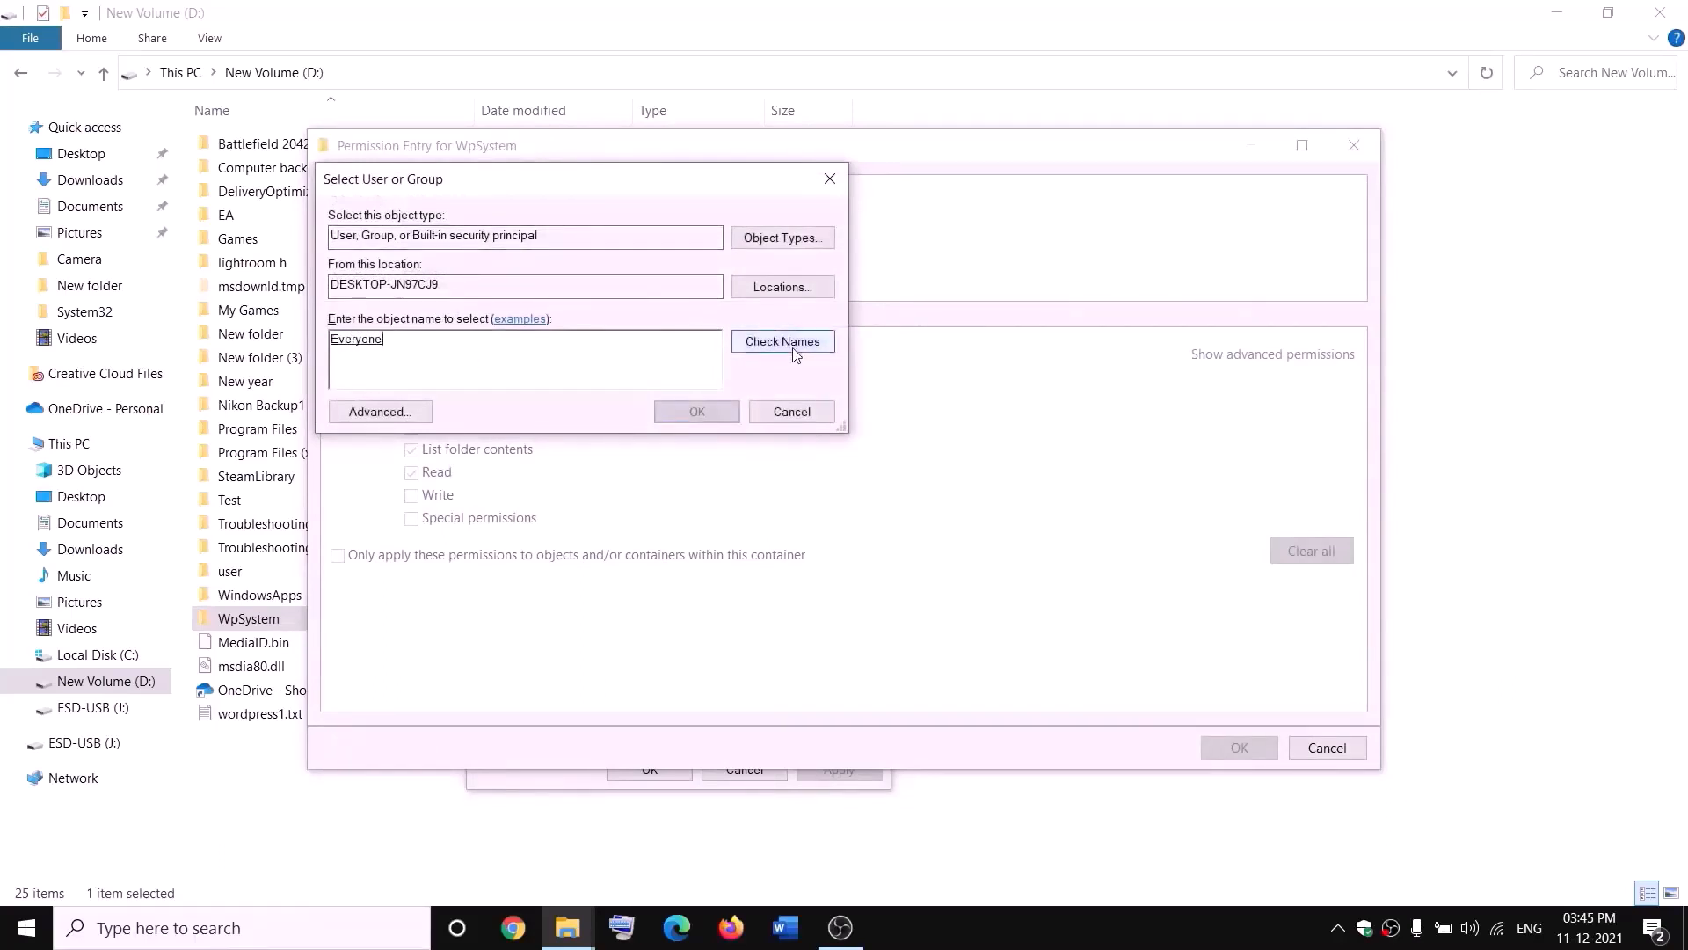
left_click(706, 412)
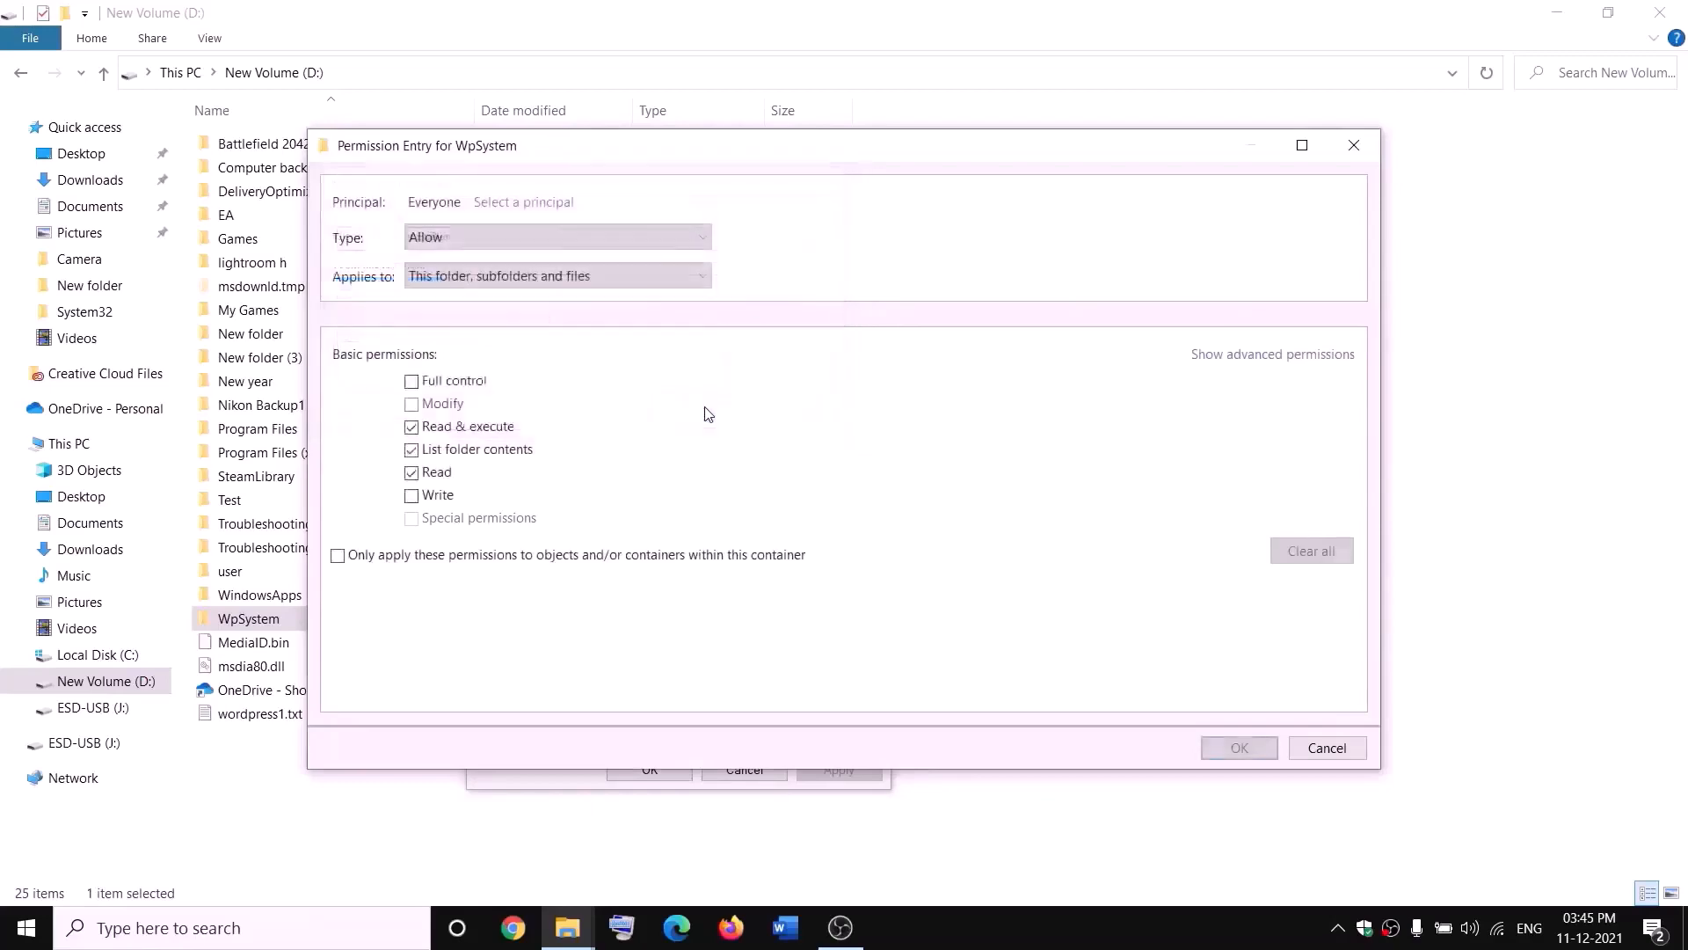
left_click(412, 384)
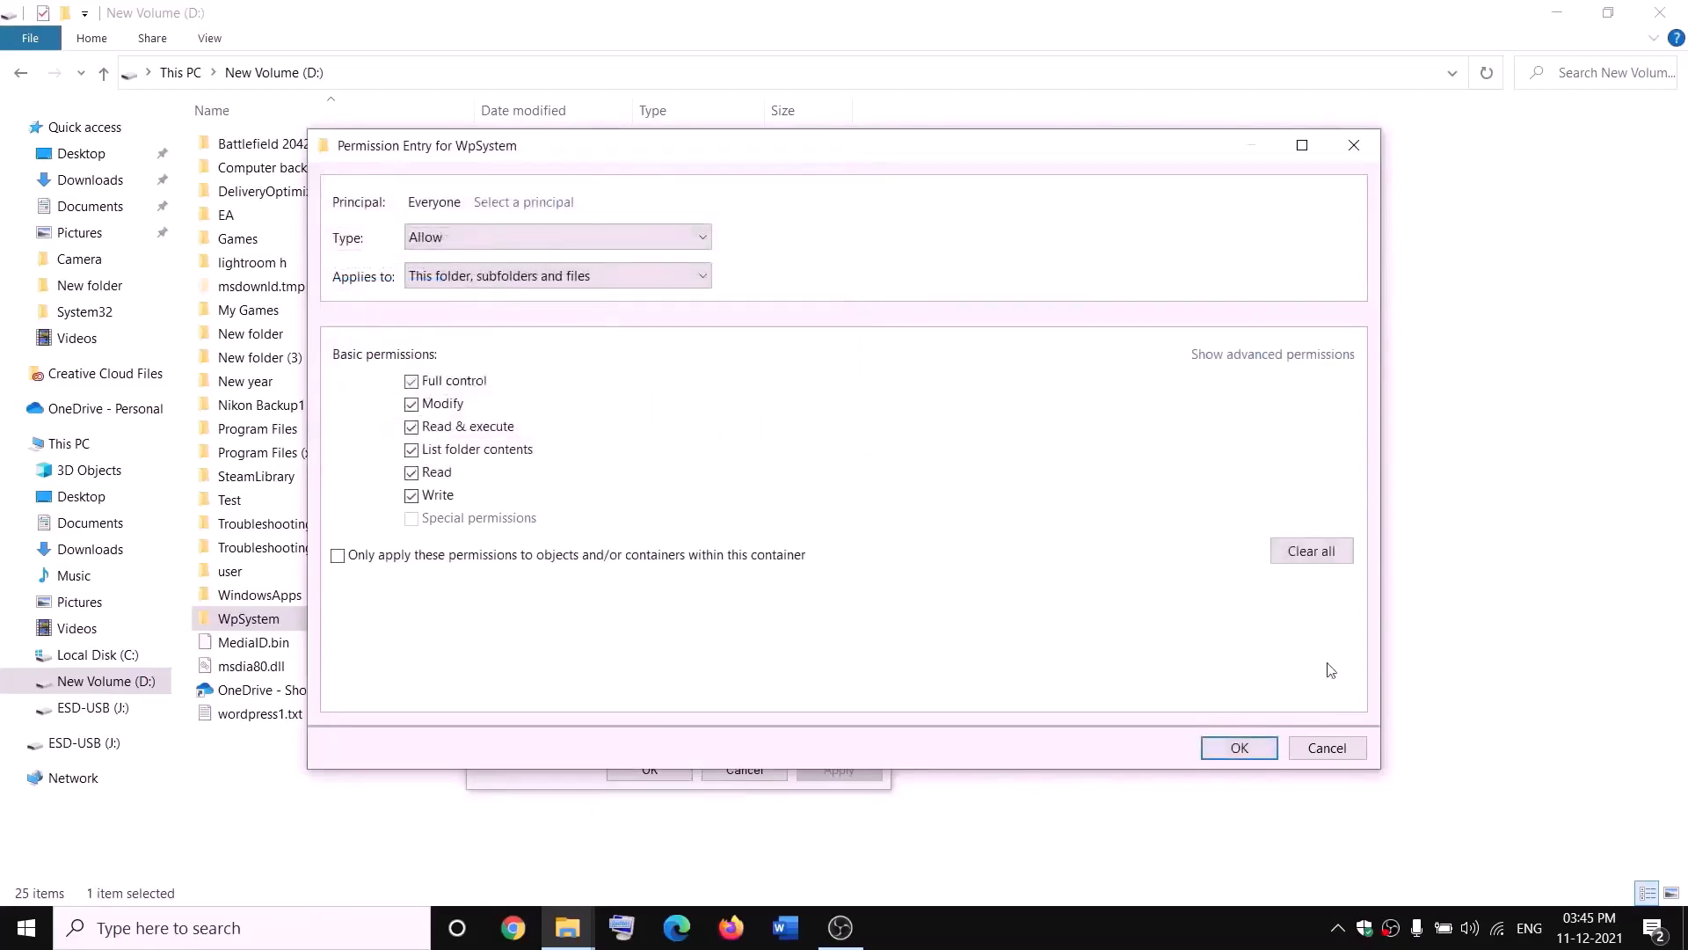
left_click(1236, 747)
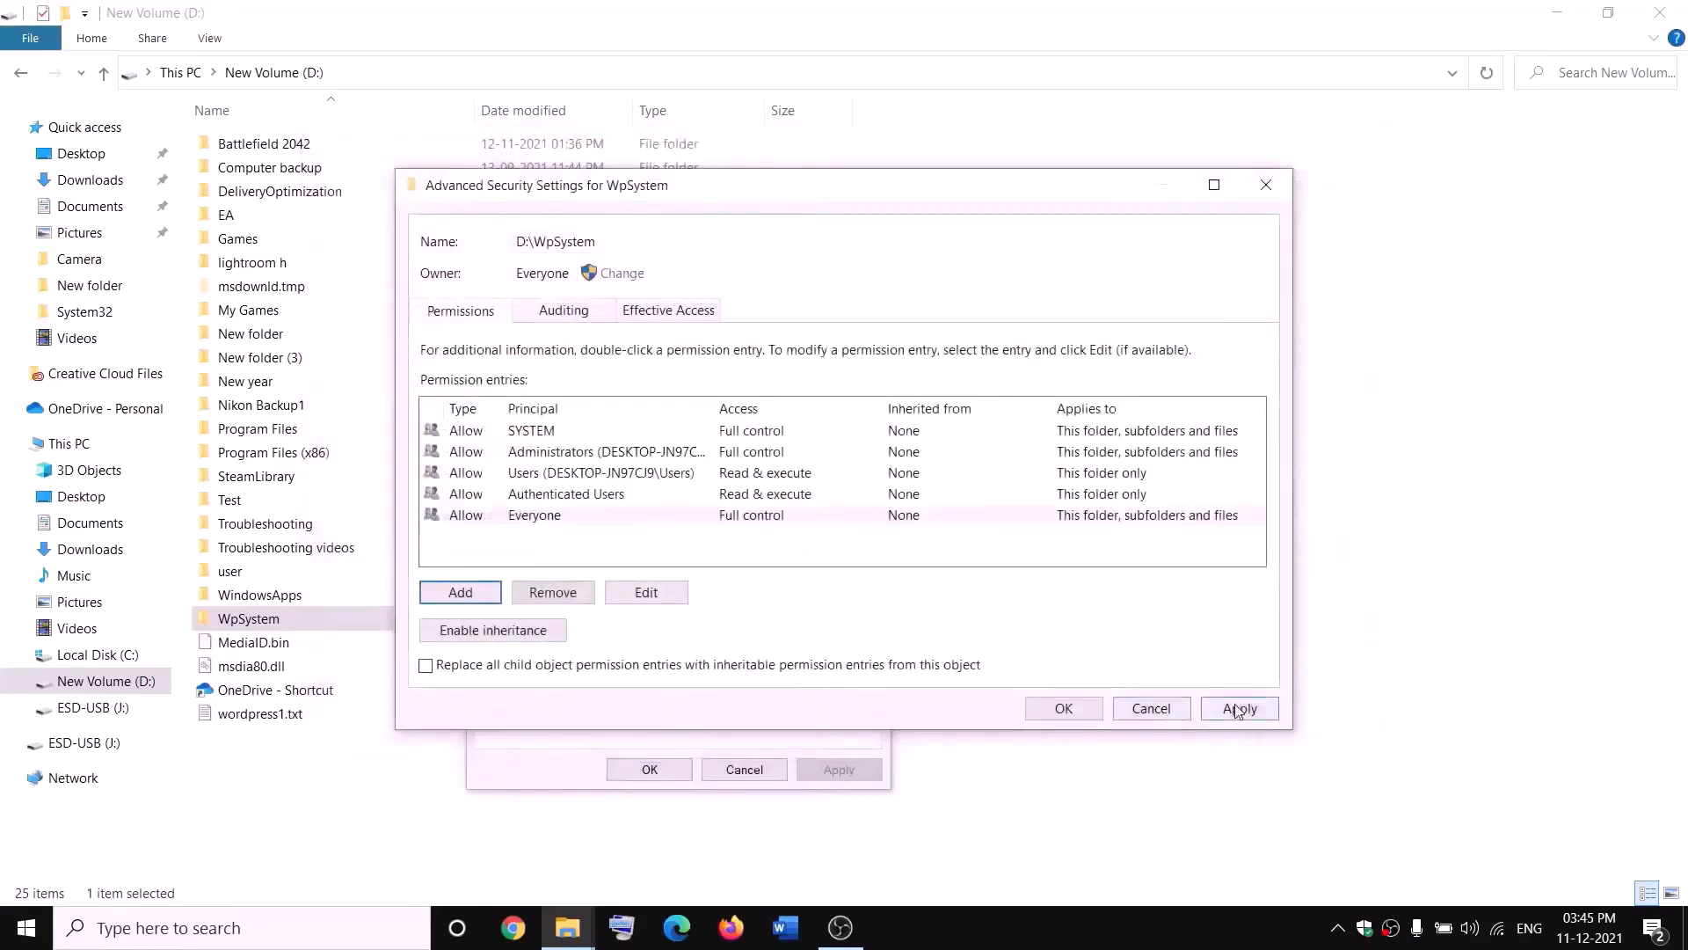
left_click(1236, 709)
left_click(1063, 711)
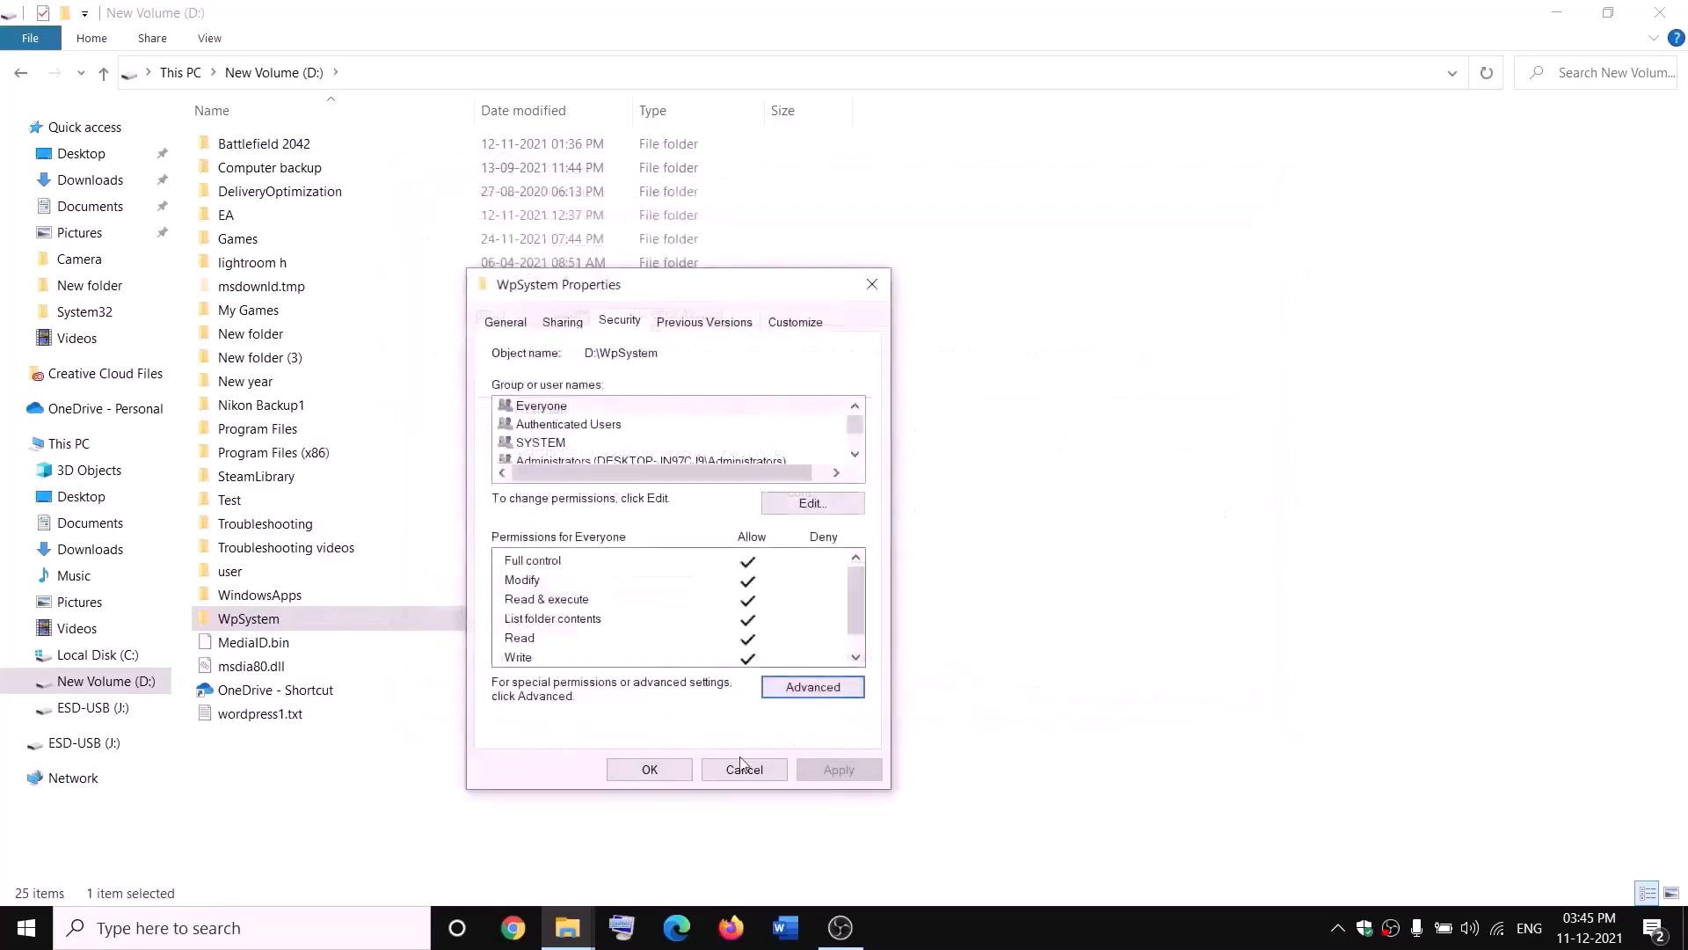
left_click(673, 772)
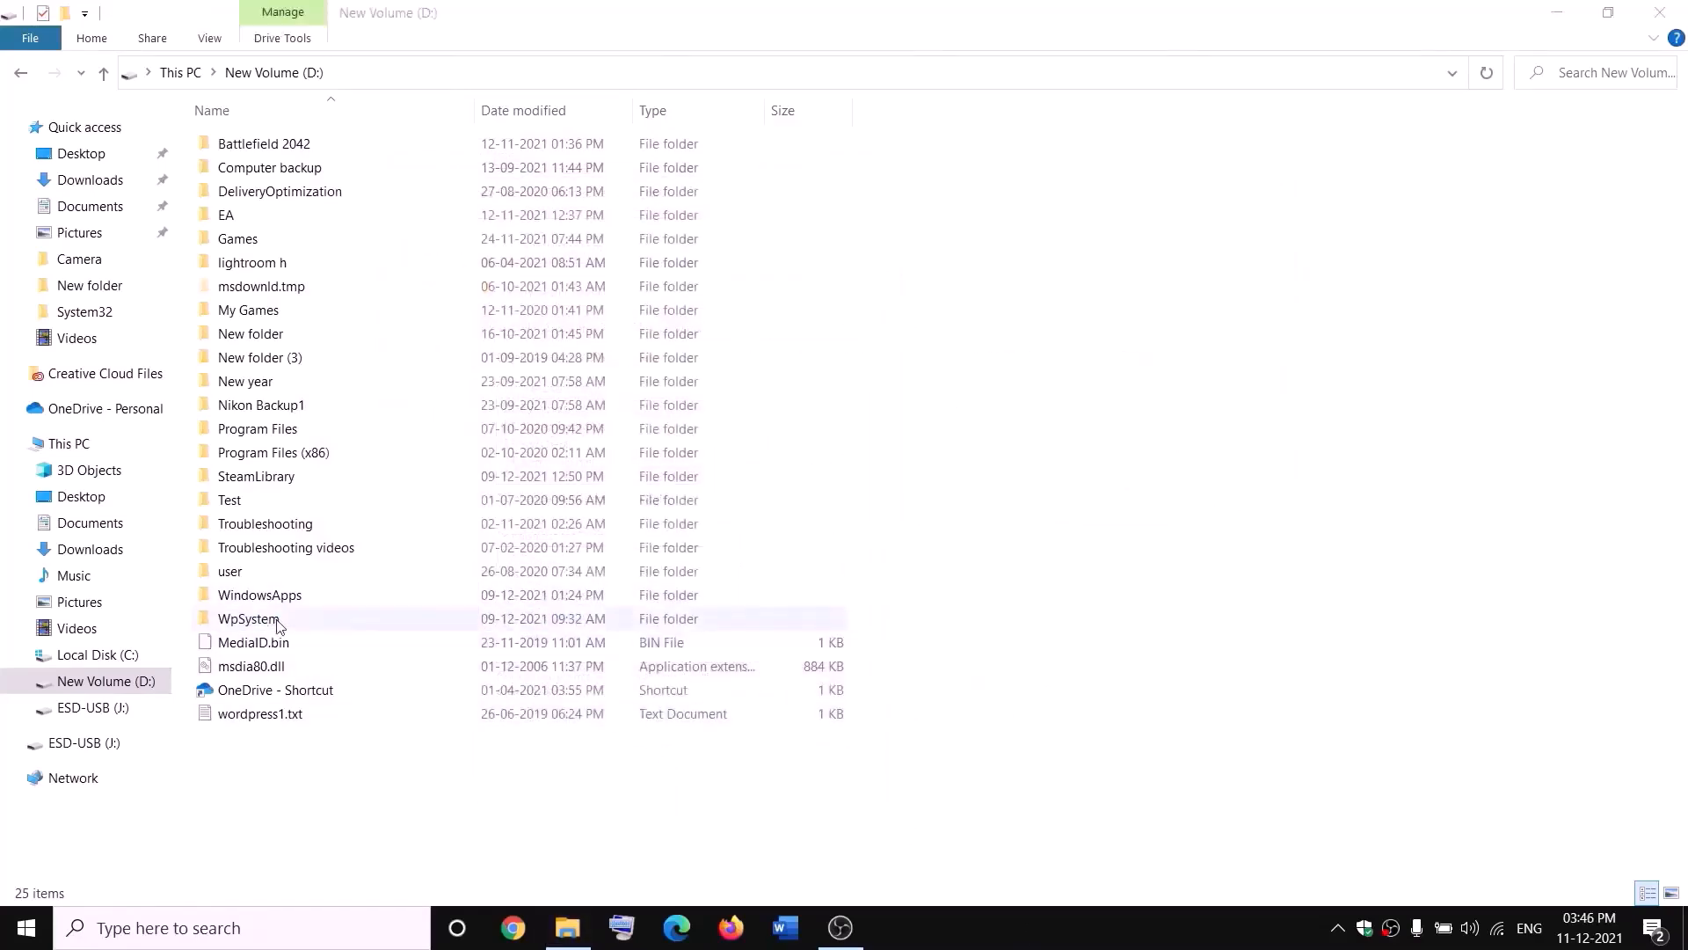
- Rename the WpSystem folder to WpSystem.old
right_click(250, 626)
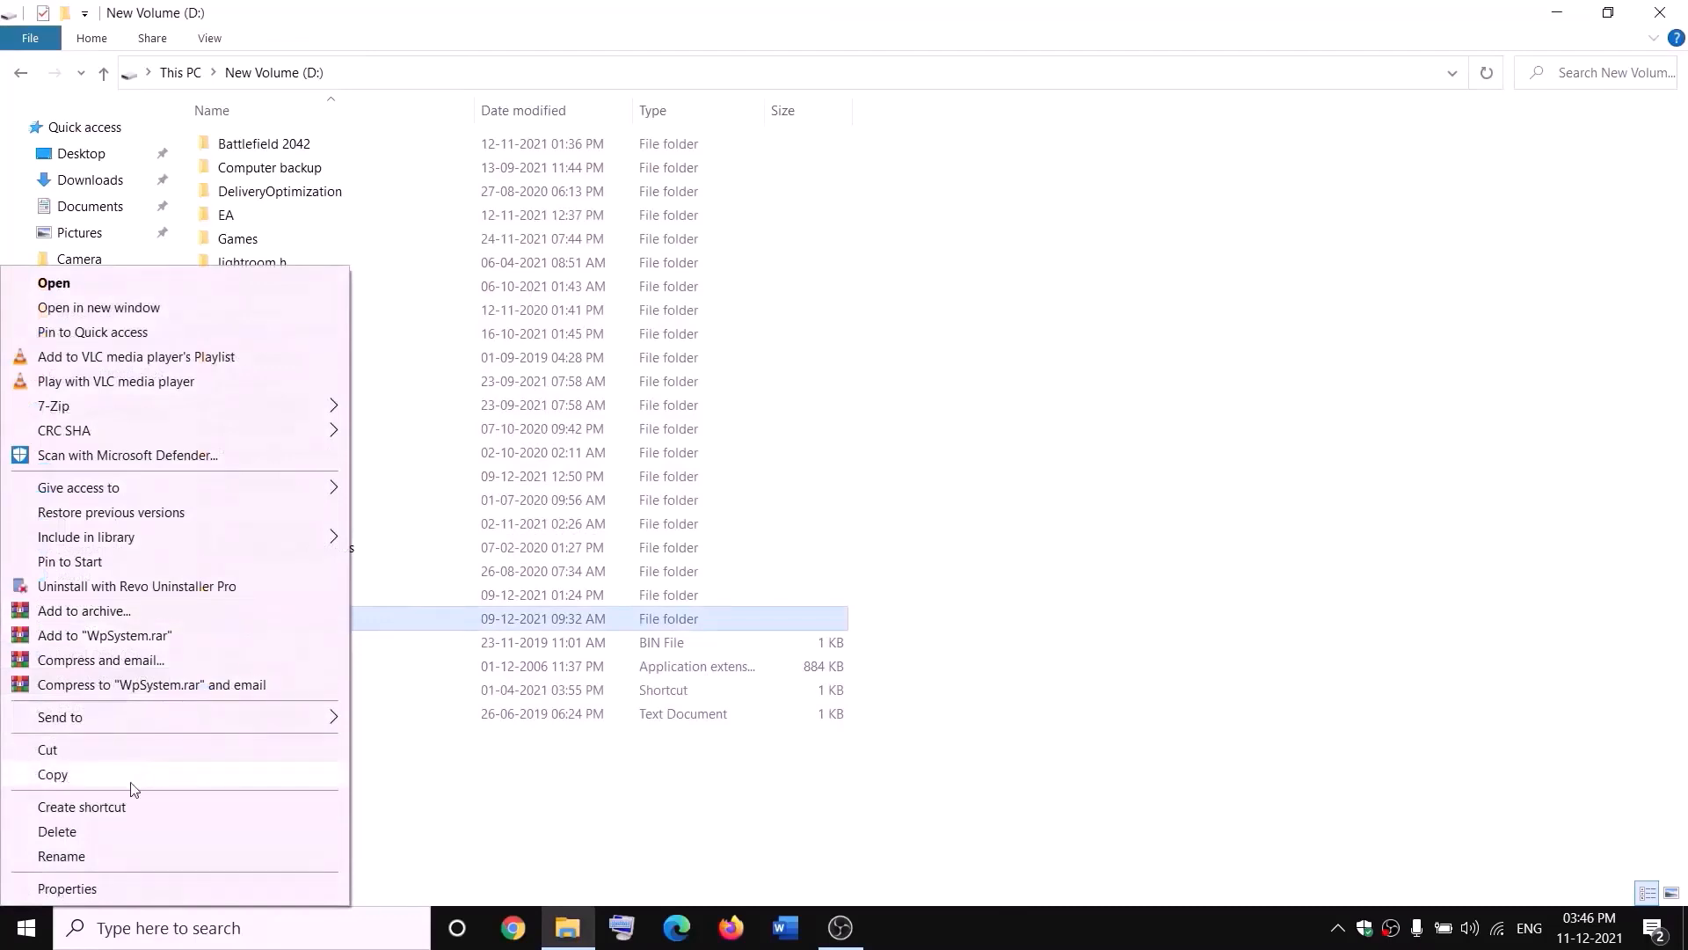
left_click(66, 862)
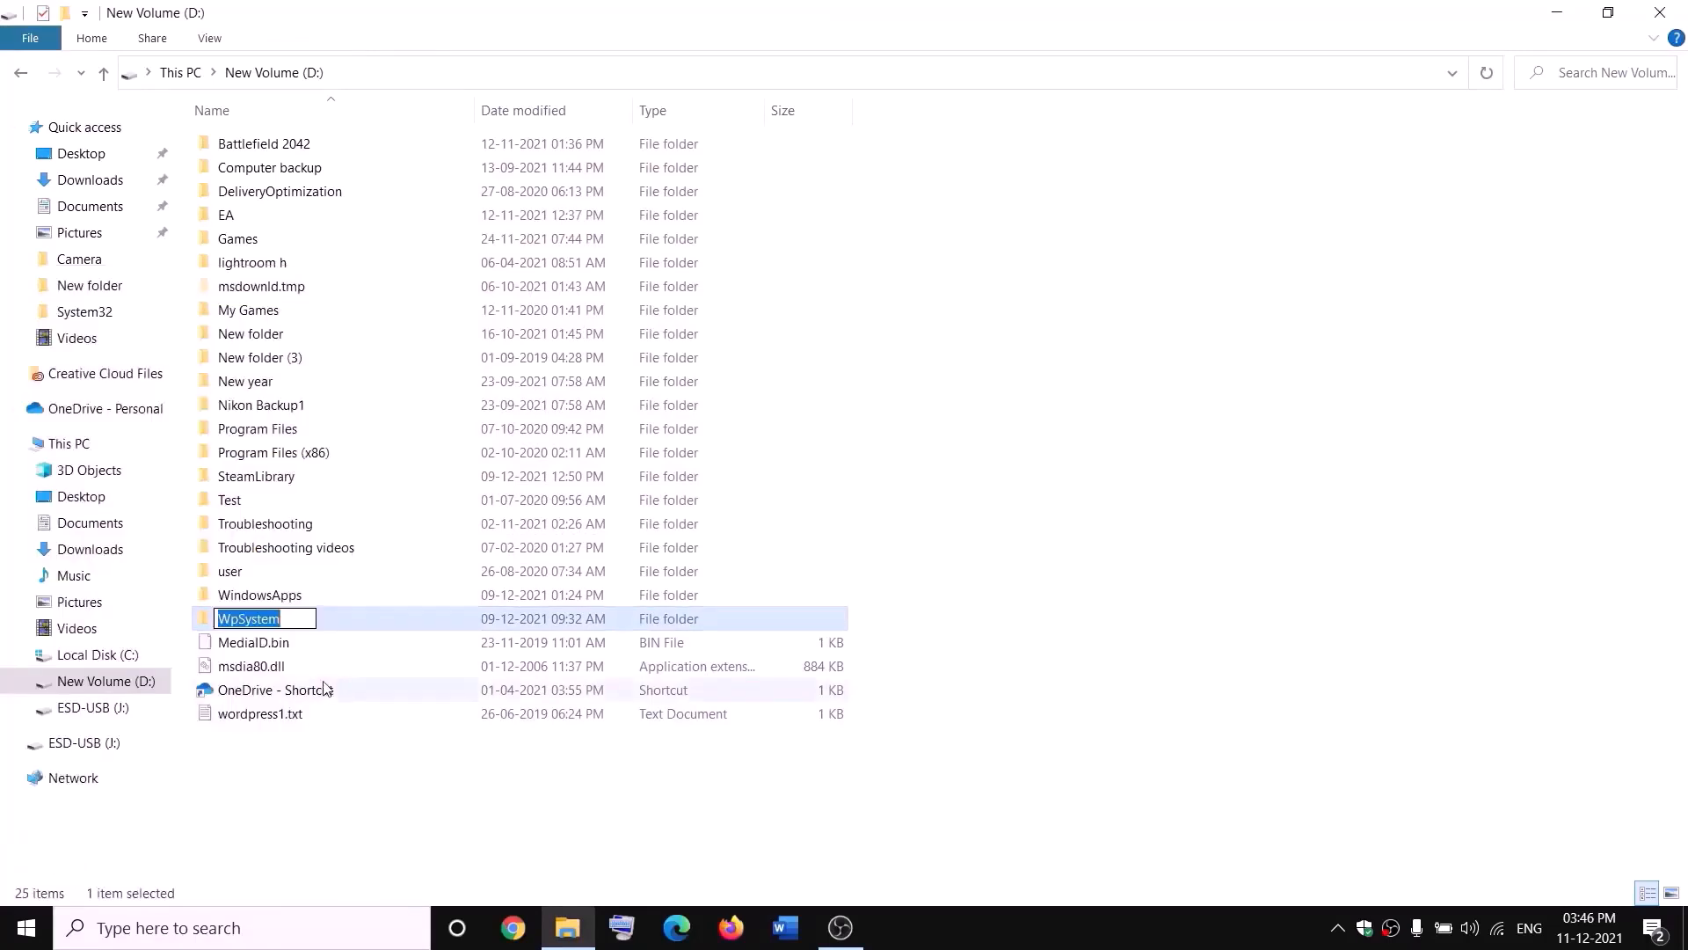
key("End")
type(".old")
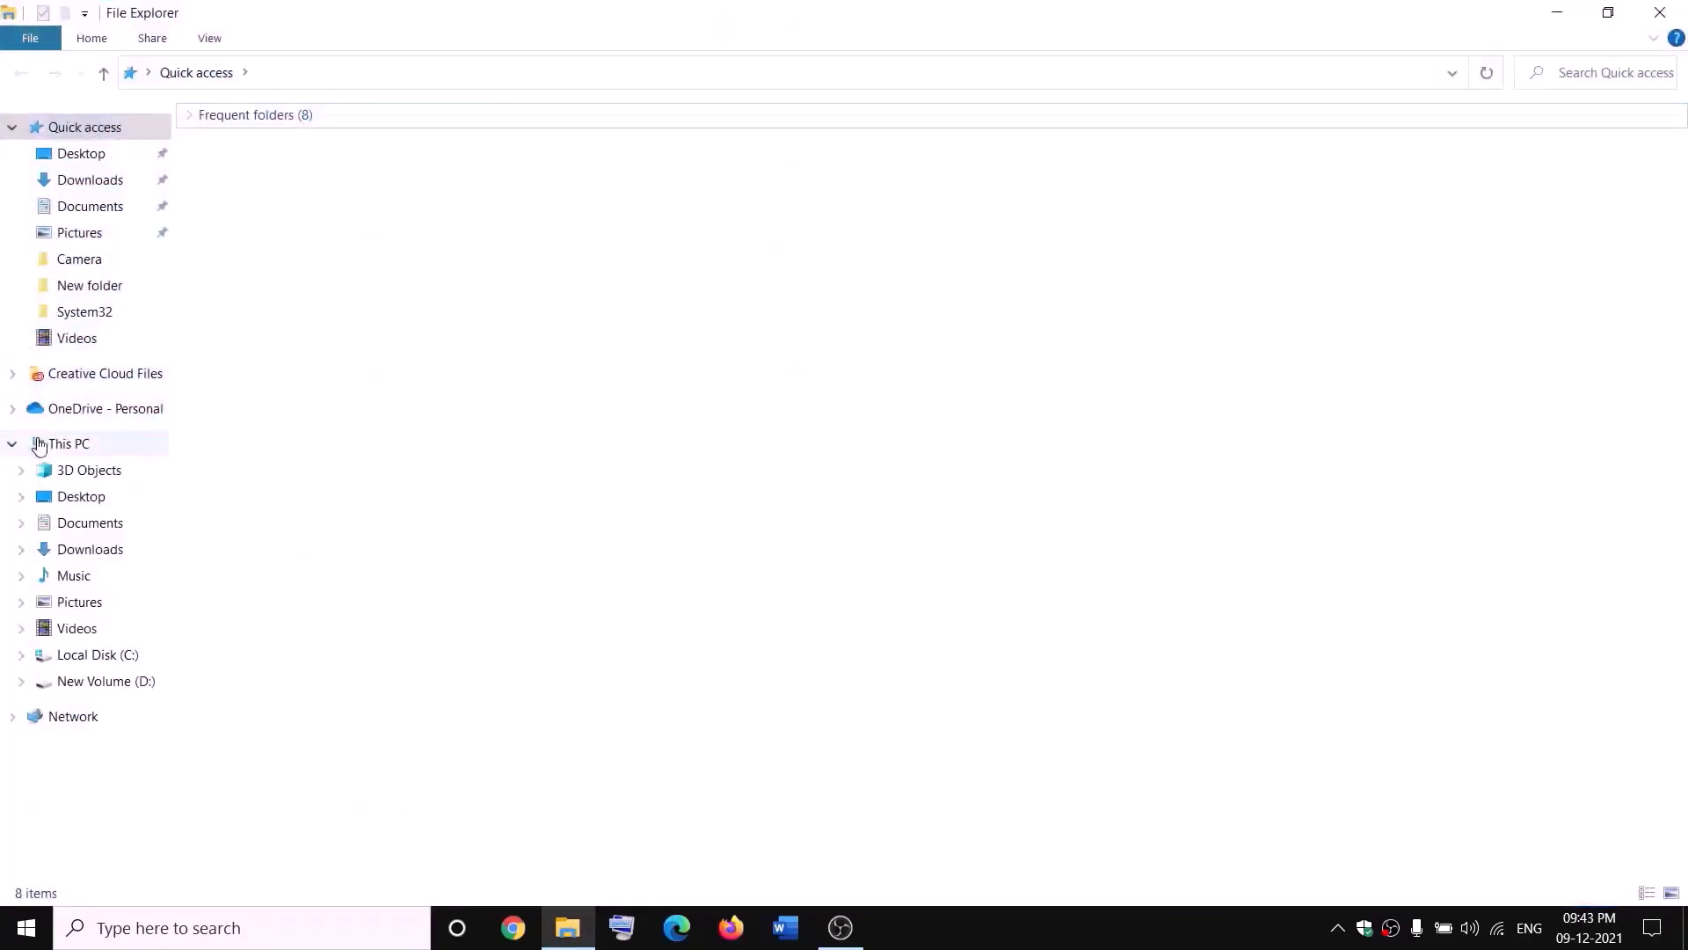
- Go to This PC, open New Volume (D:) and open the WindowsApps folder's advanced security settings
left_click(40, 446)
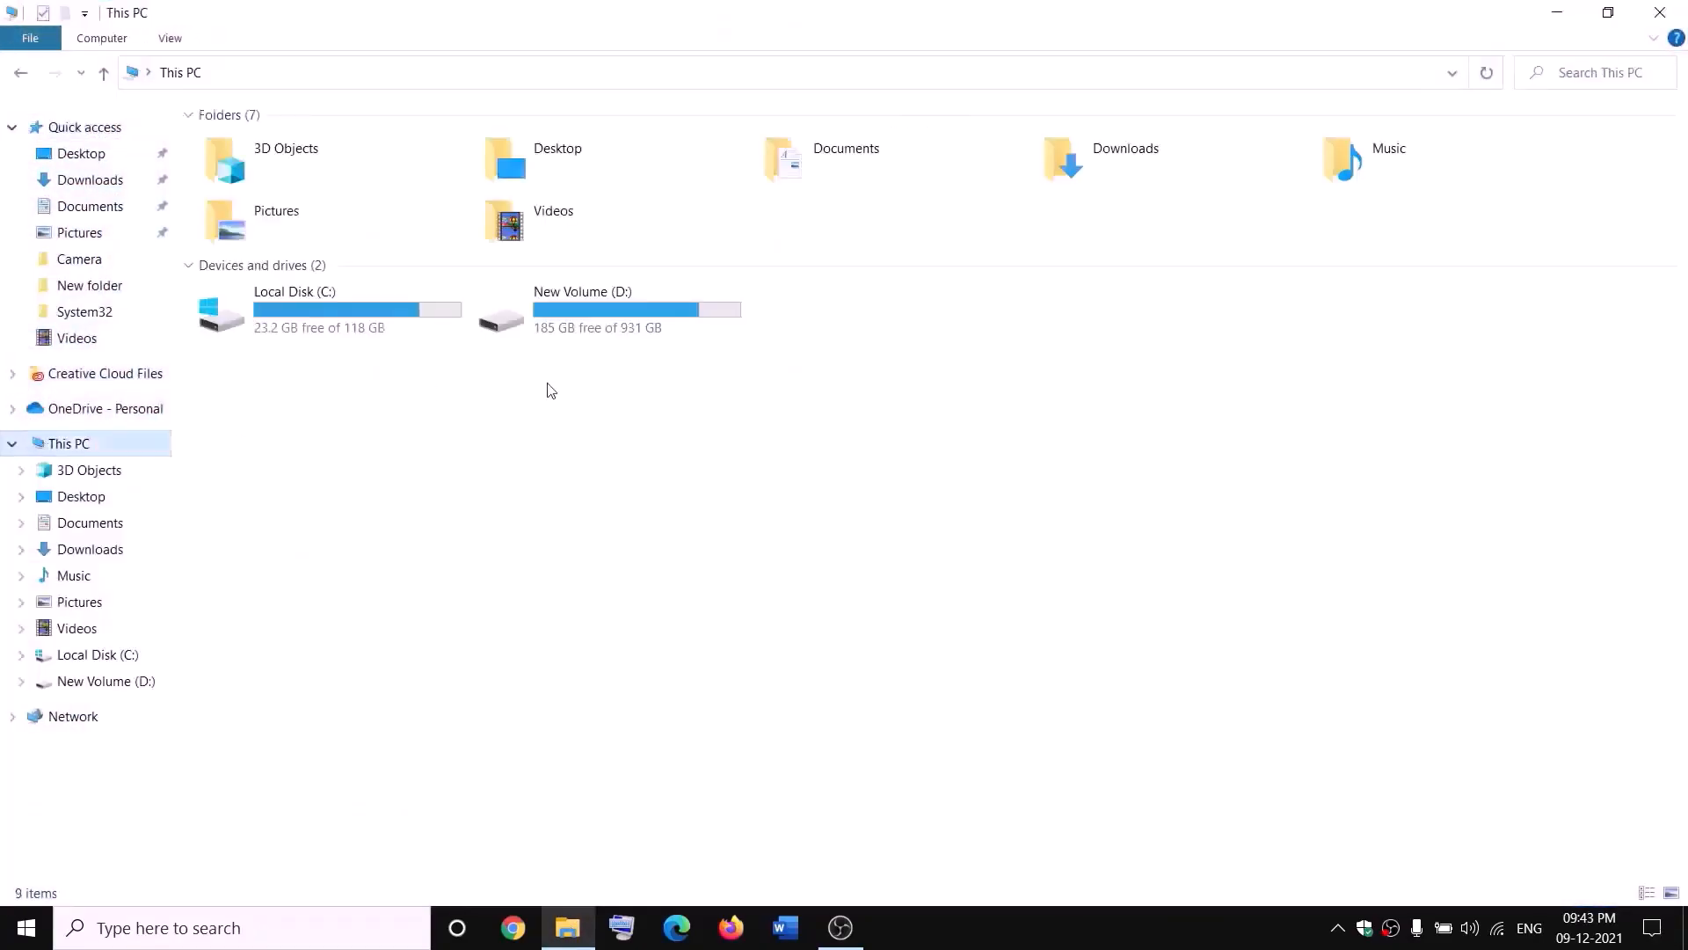
double_click(603, 315)
left_click(299, 595)
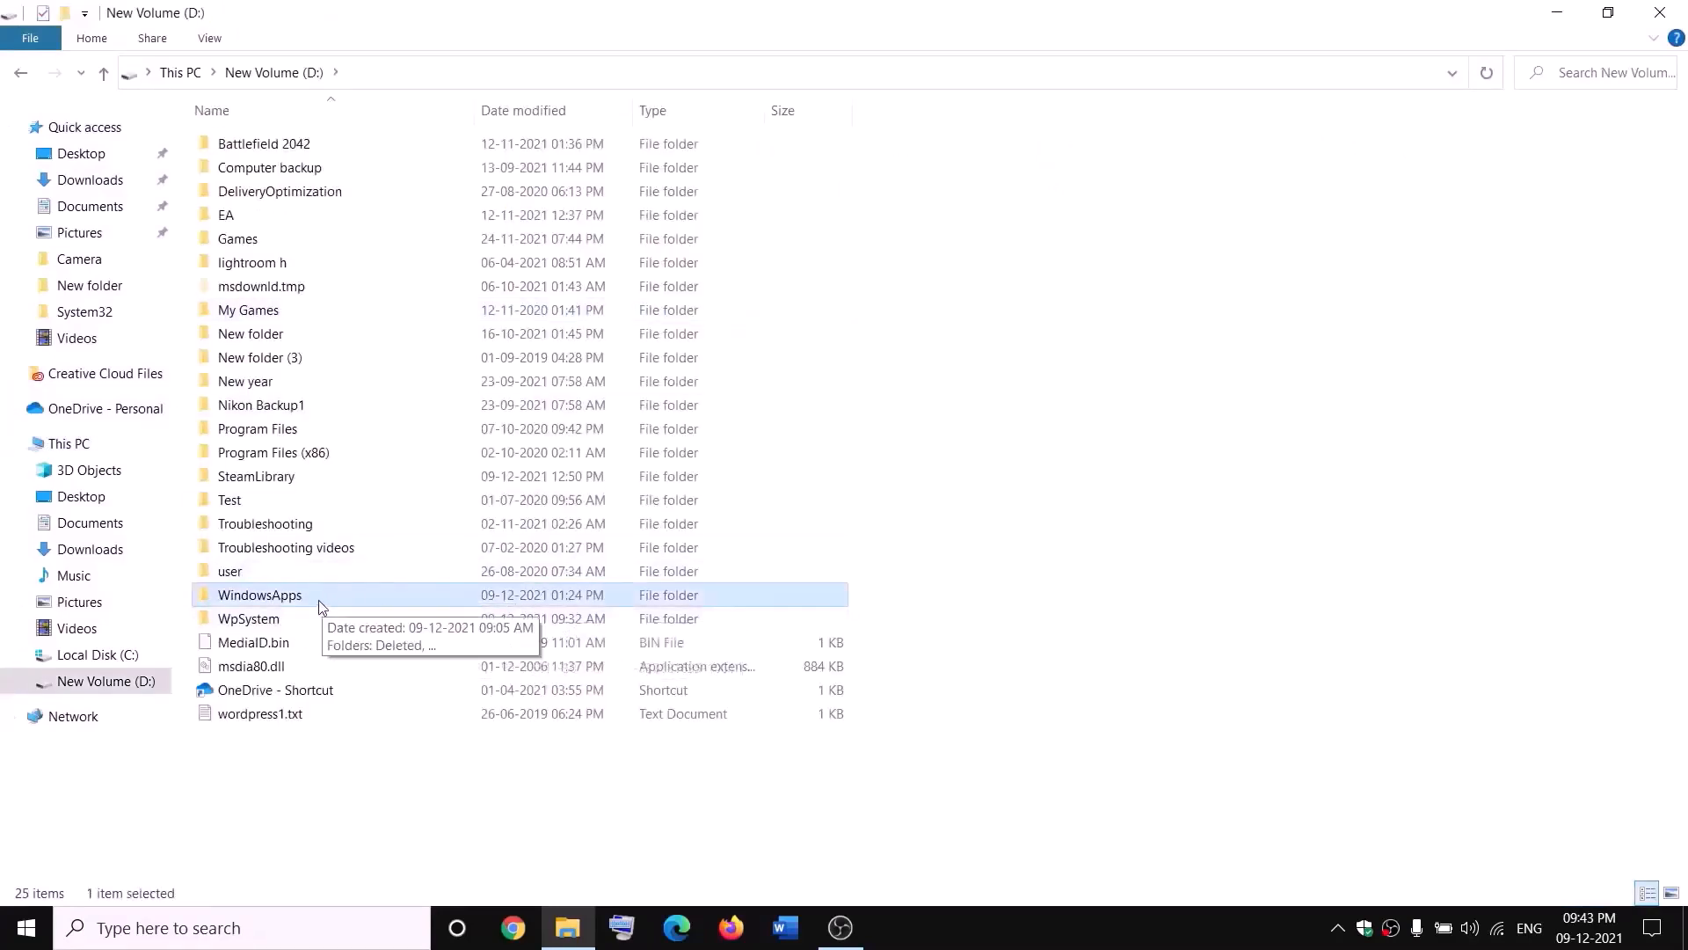
right_click(319, 599)
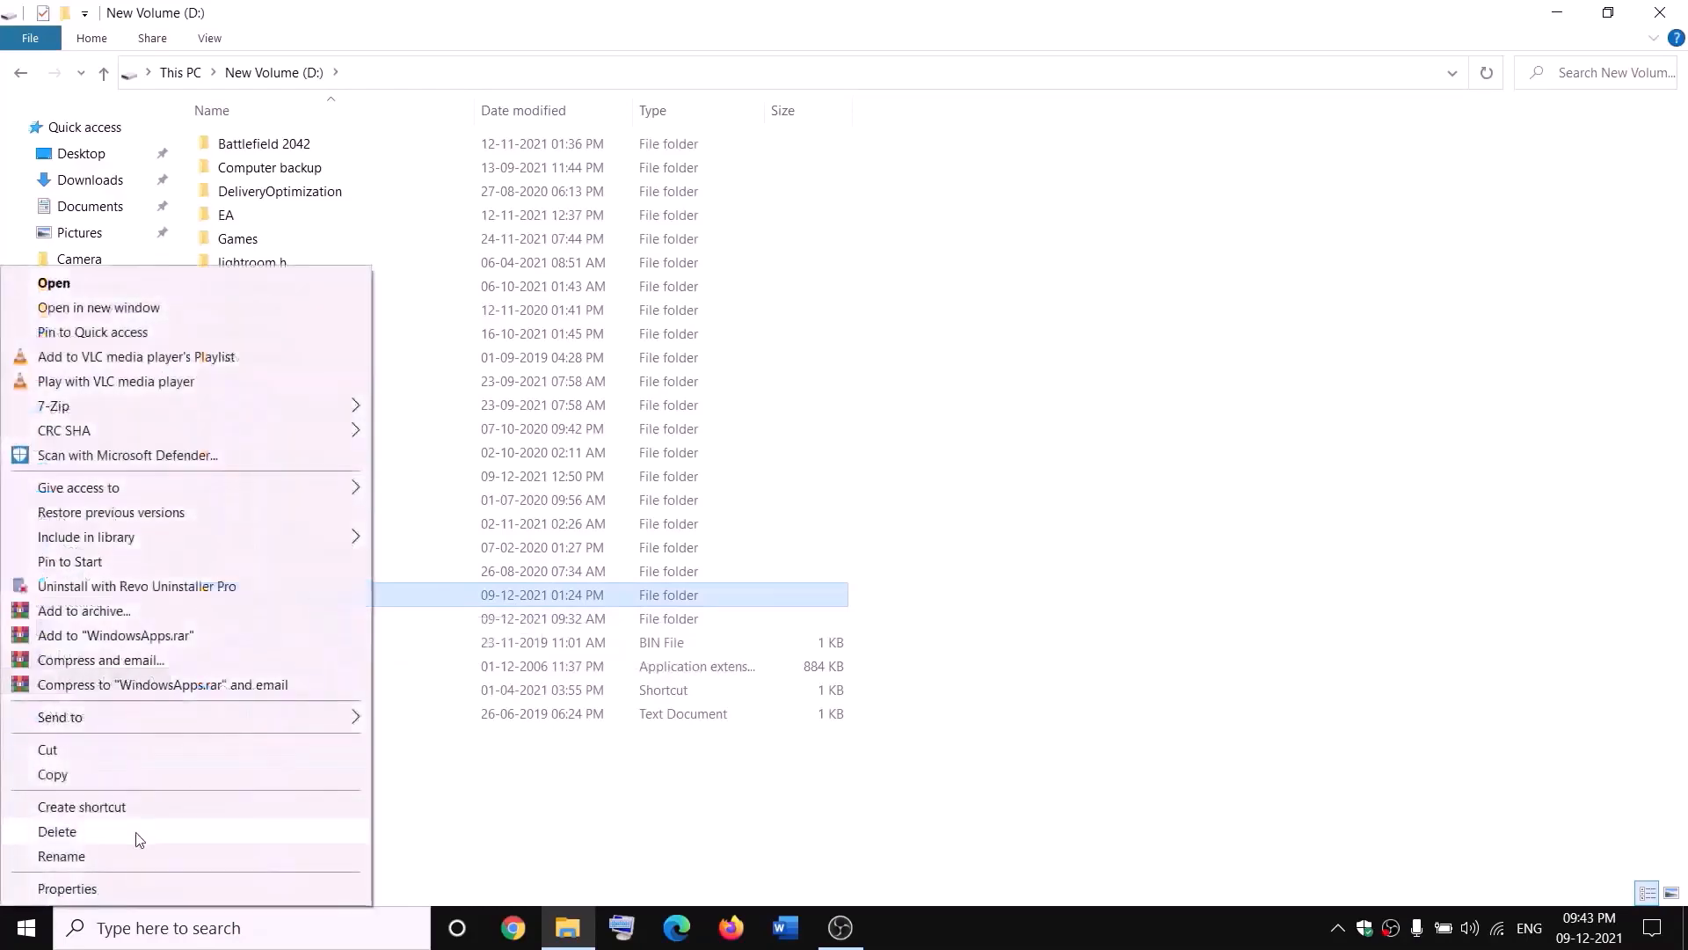
left_click(67, 888)
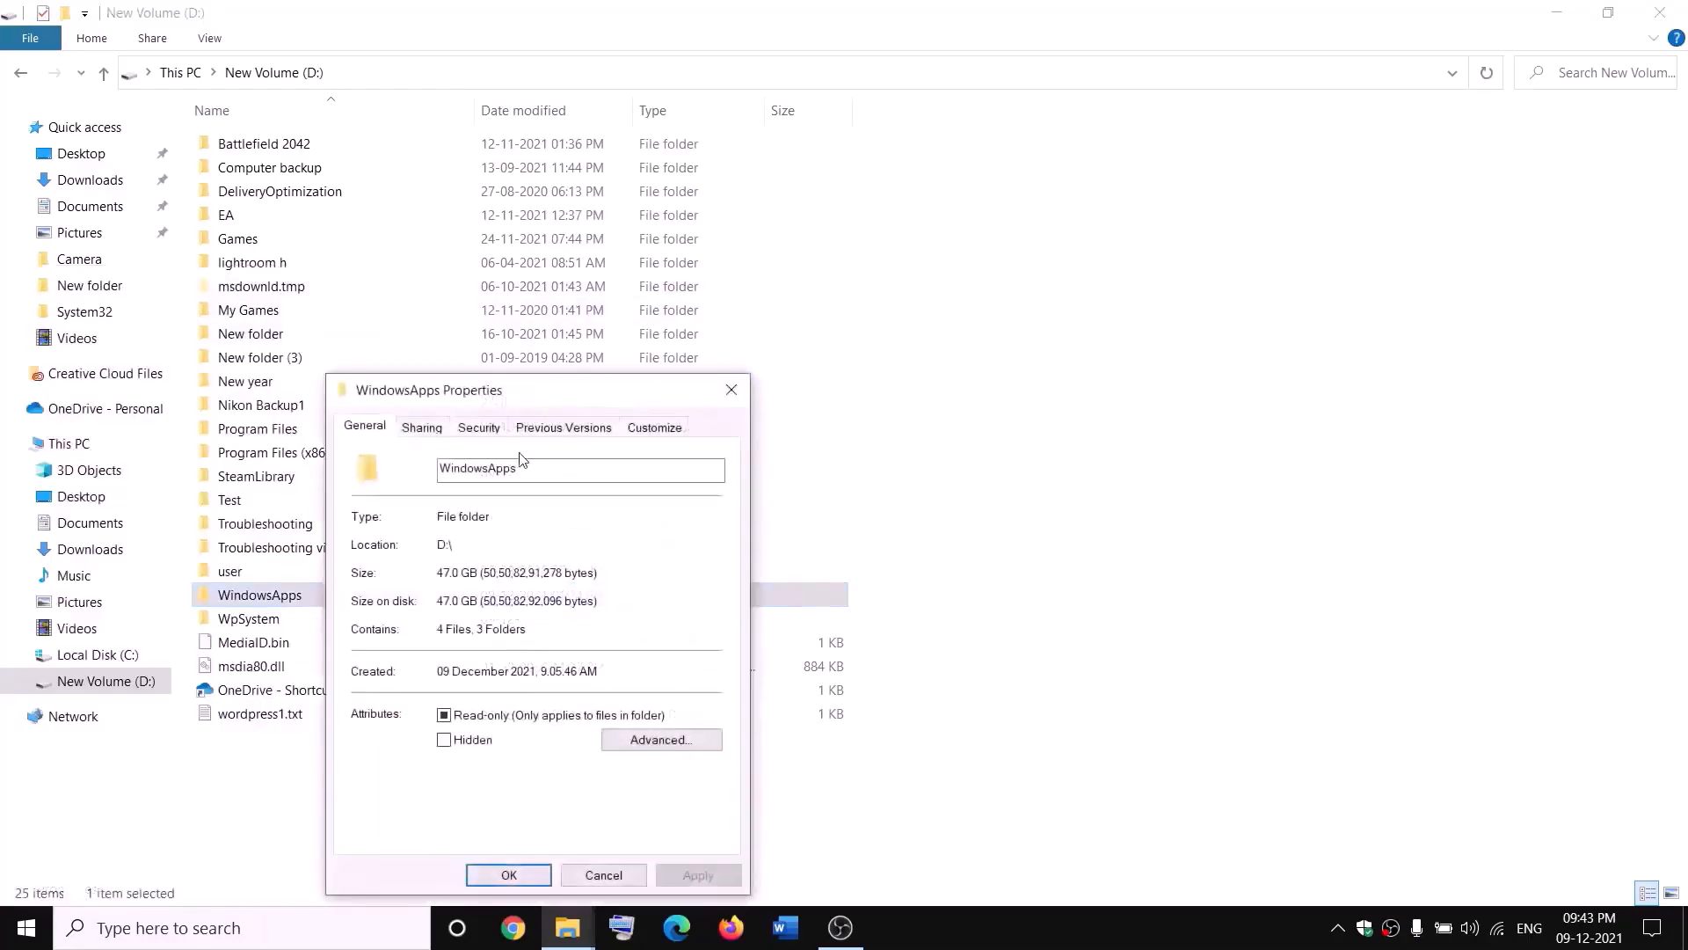
left_click(479, 430)
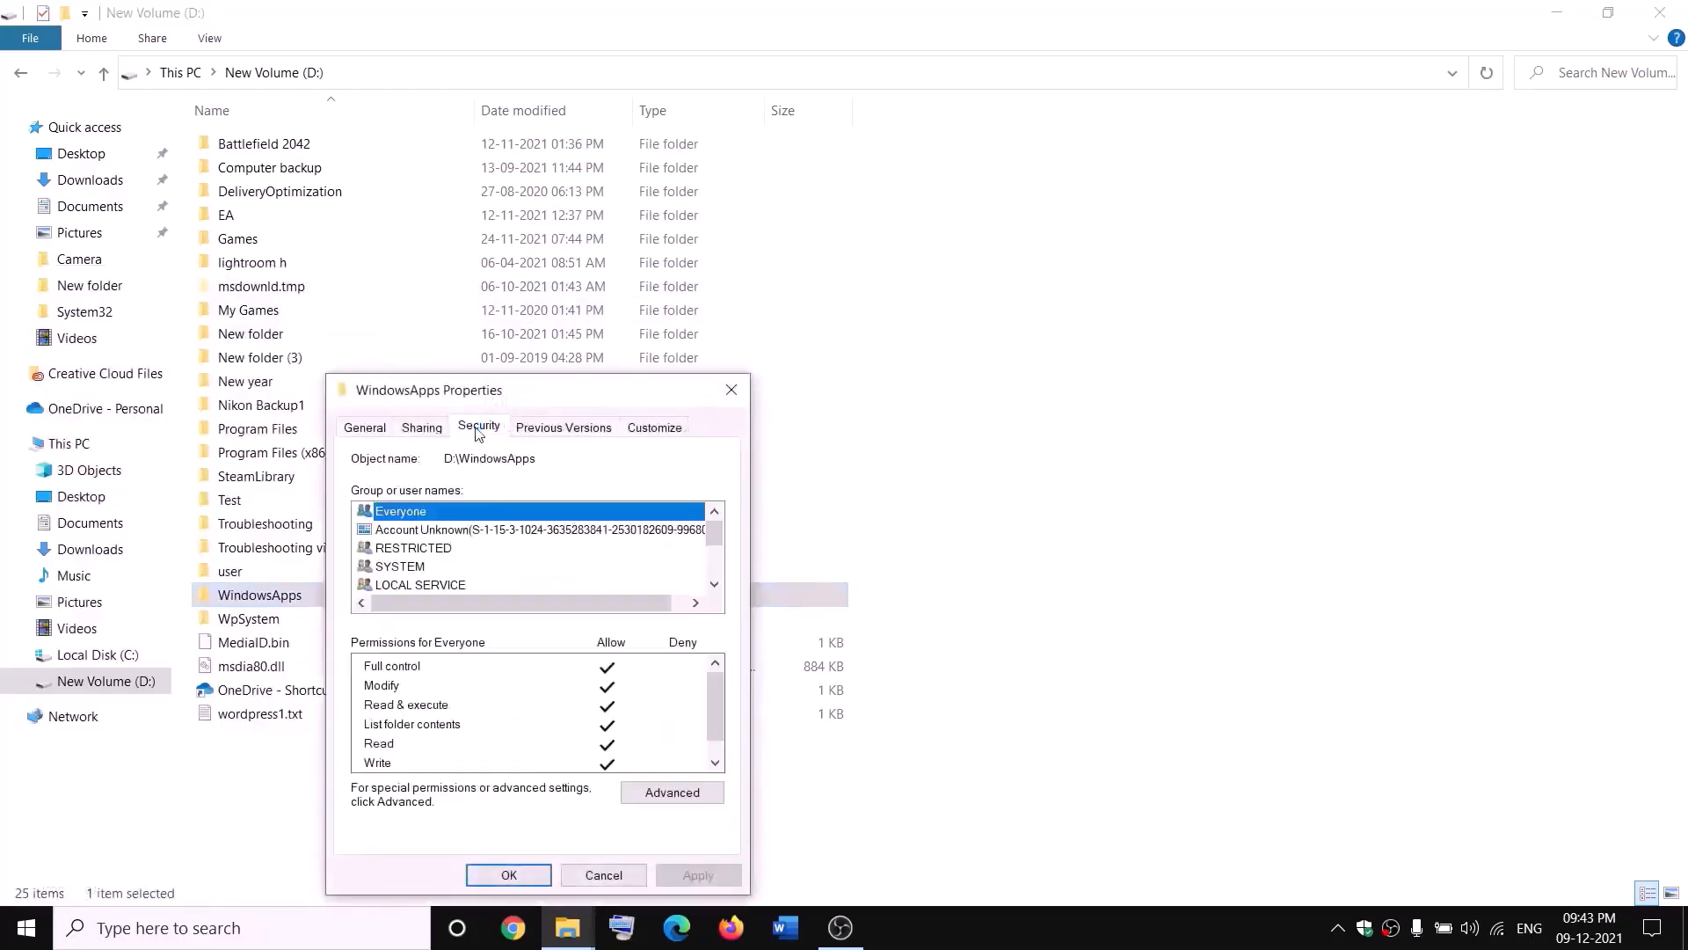
left_click(672, 792)
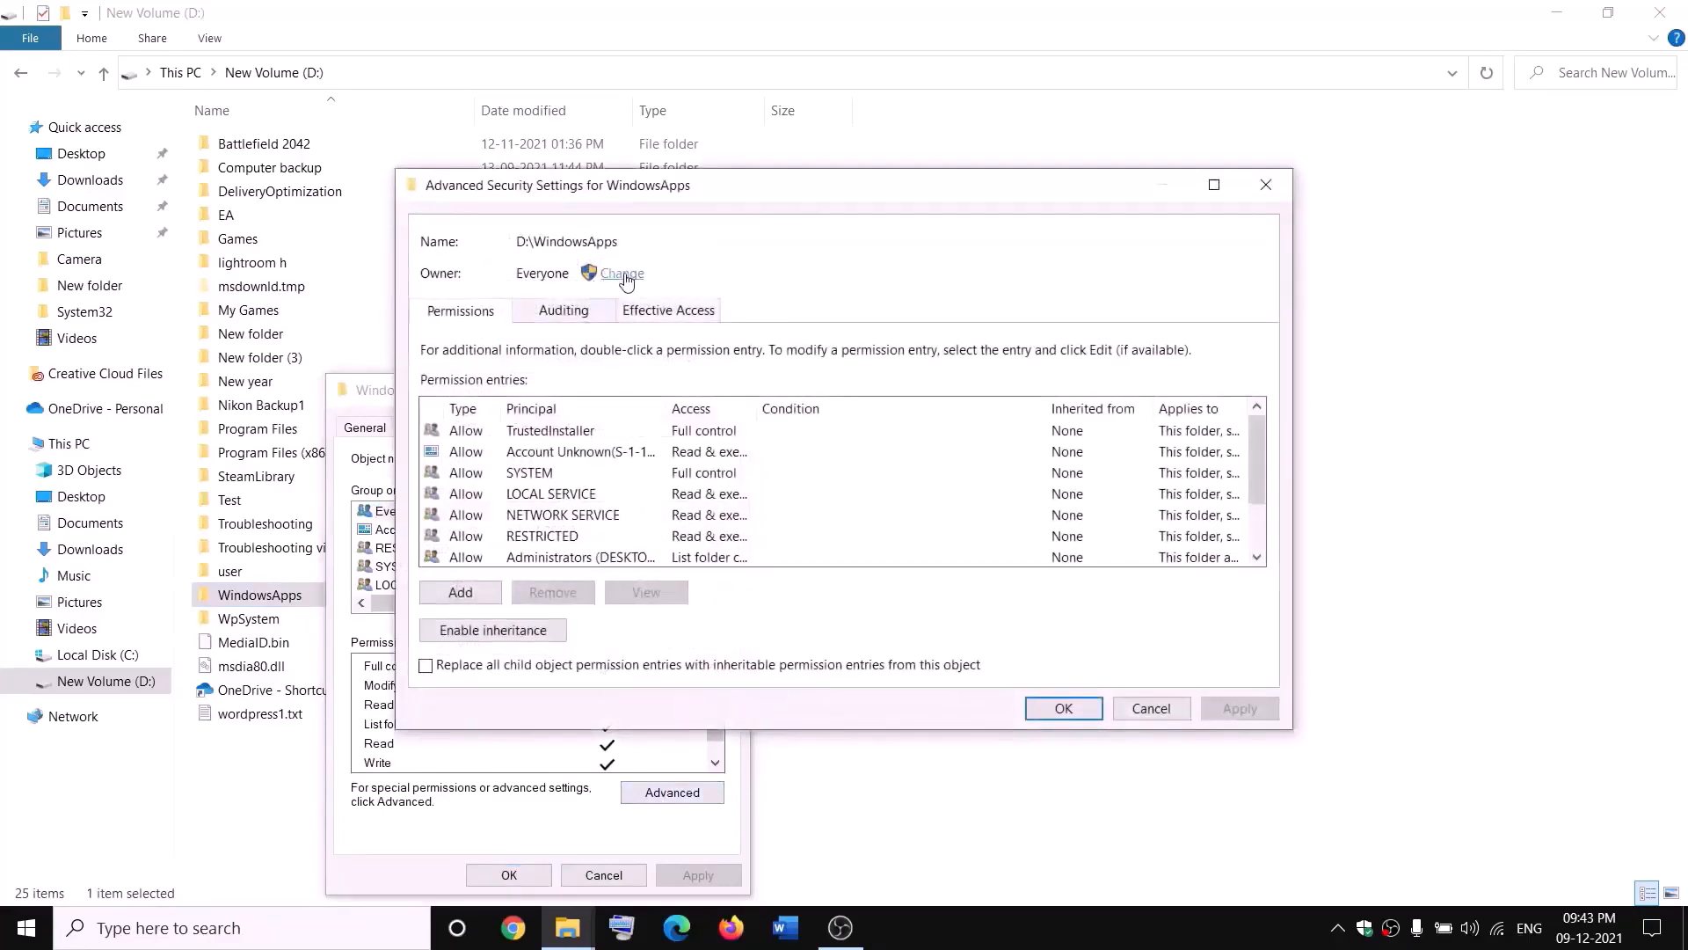
- Change the WindowsApps folder's owner to Everyone, checking the name before confirming
left_click(622, 274)
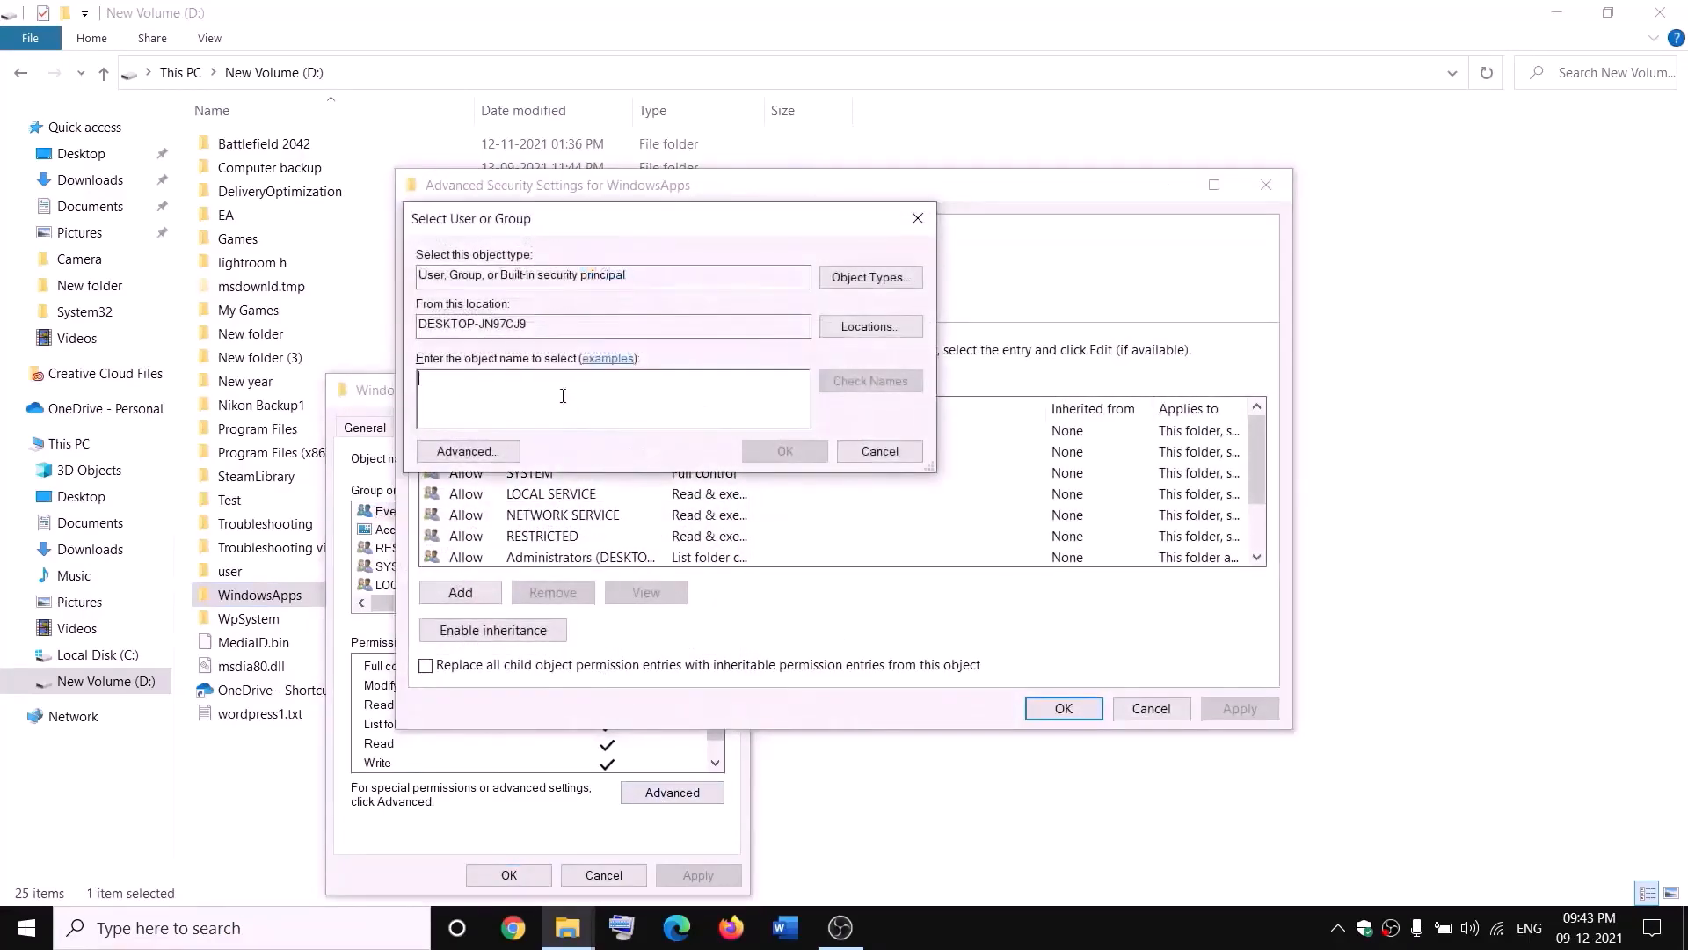
type("everyone")
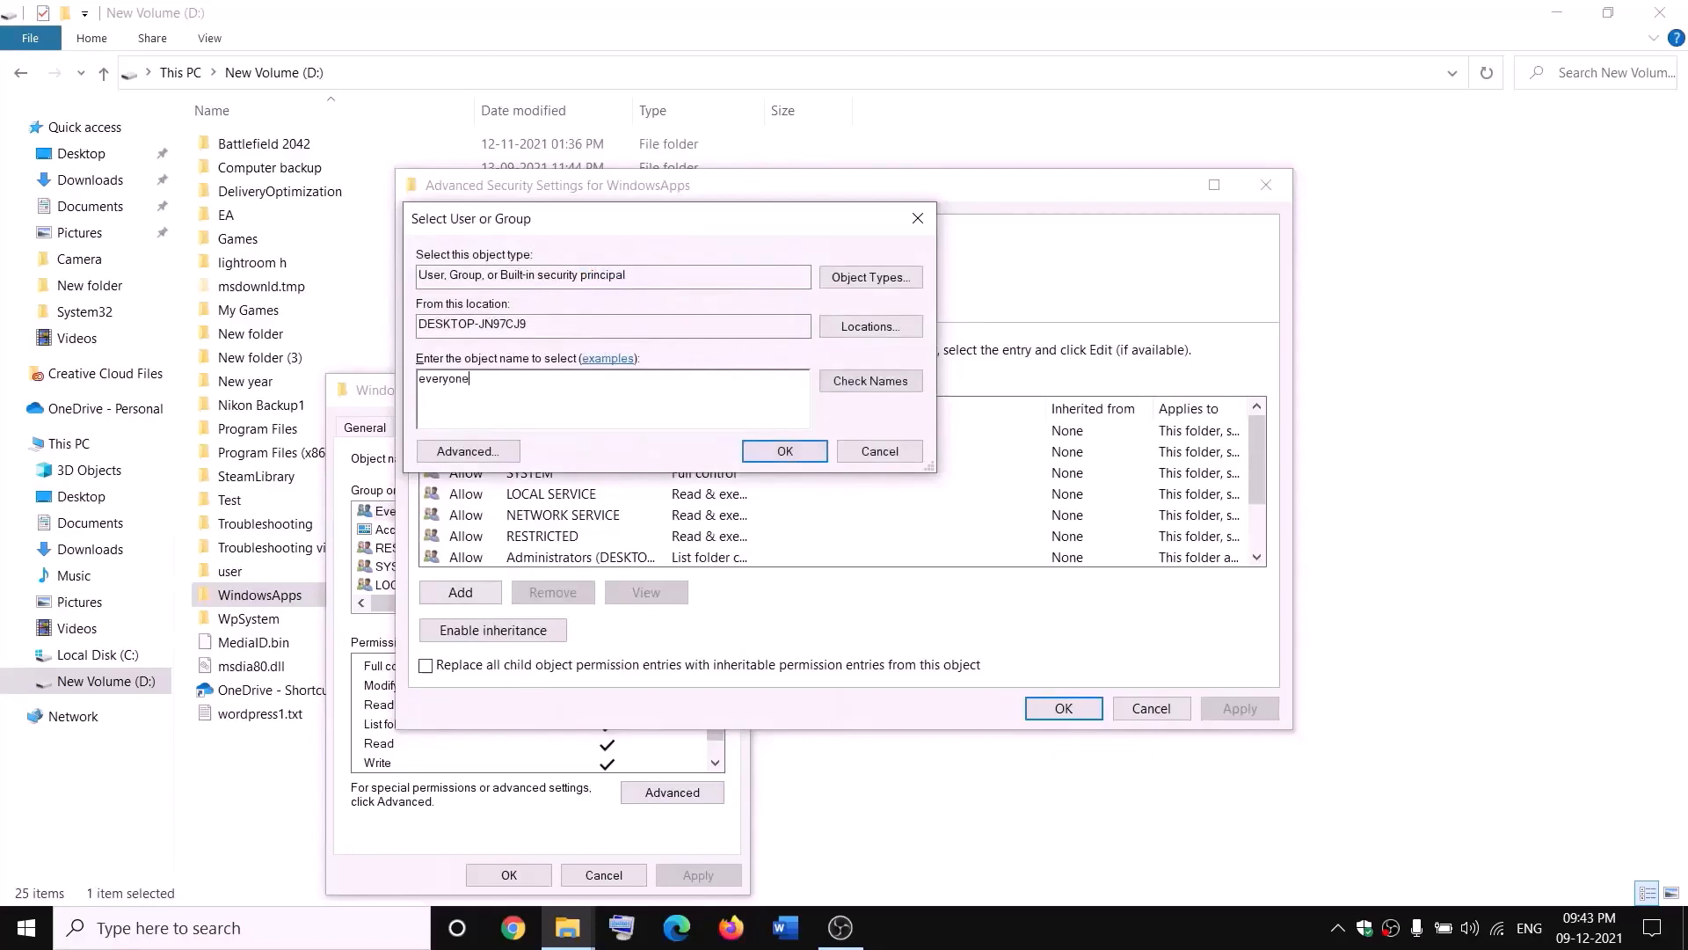
left_click(889, 387)
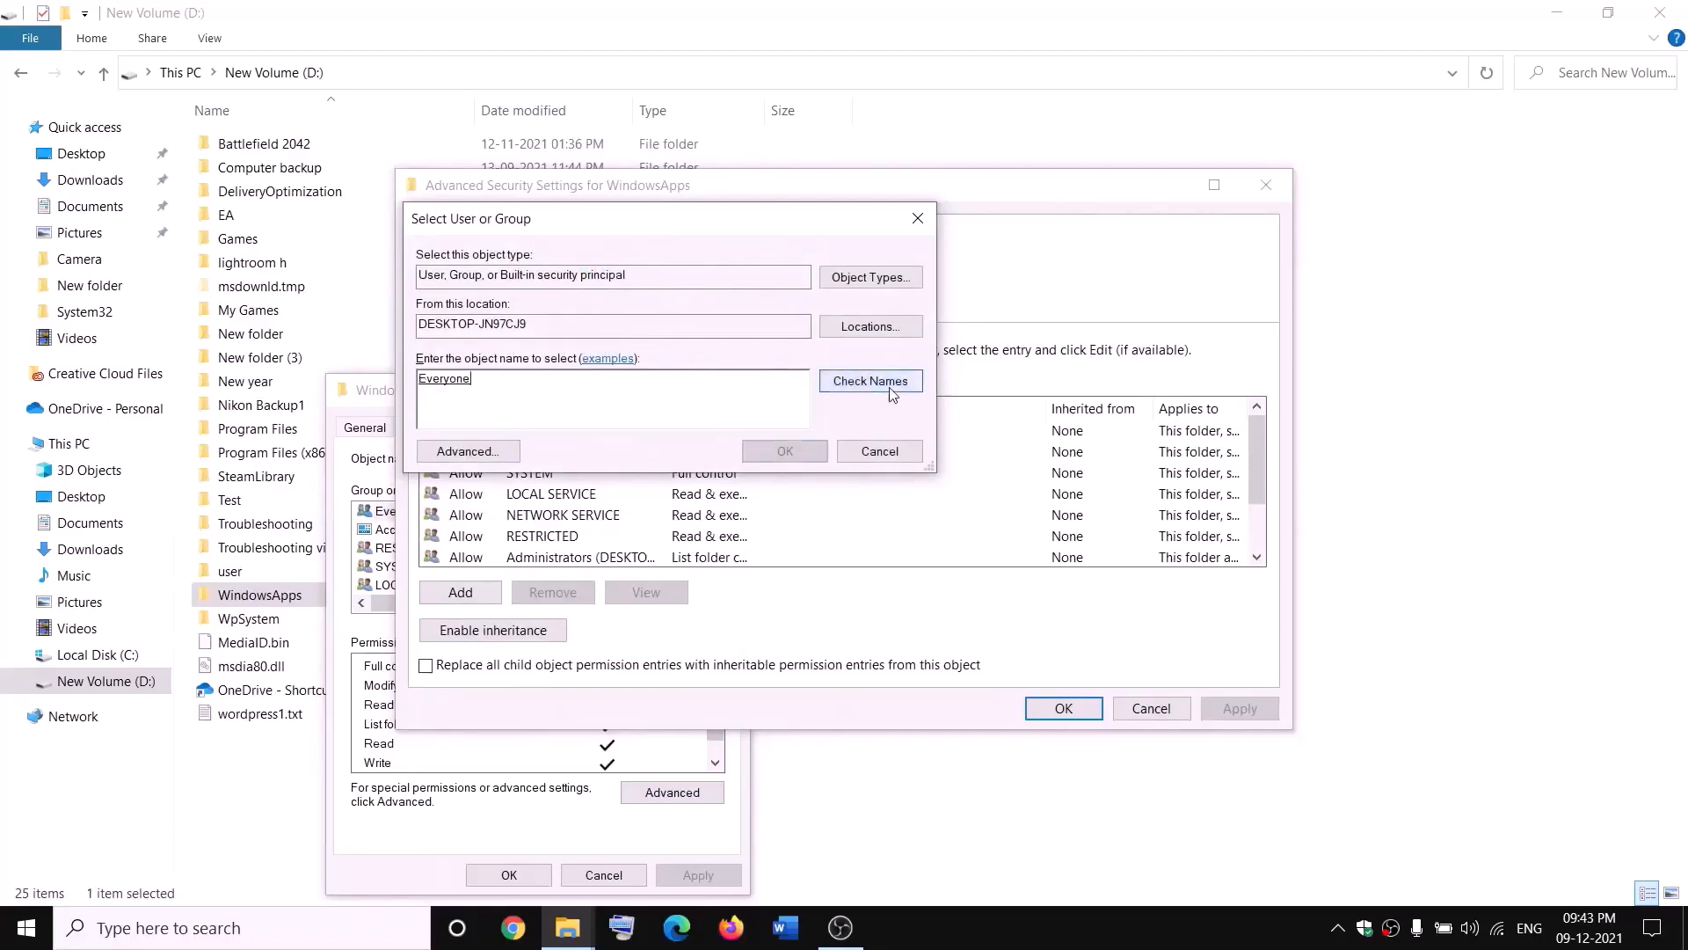
left_click(785, 452)
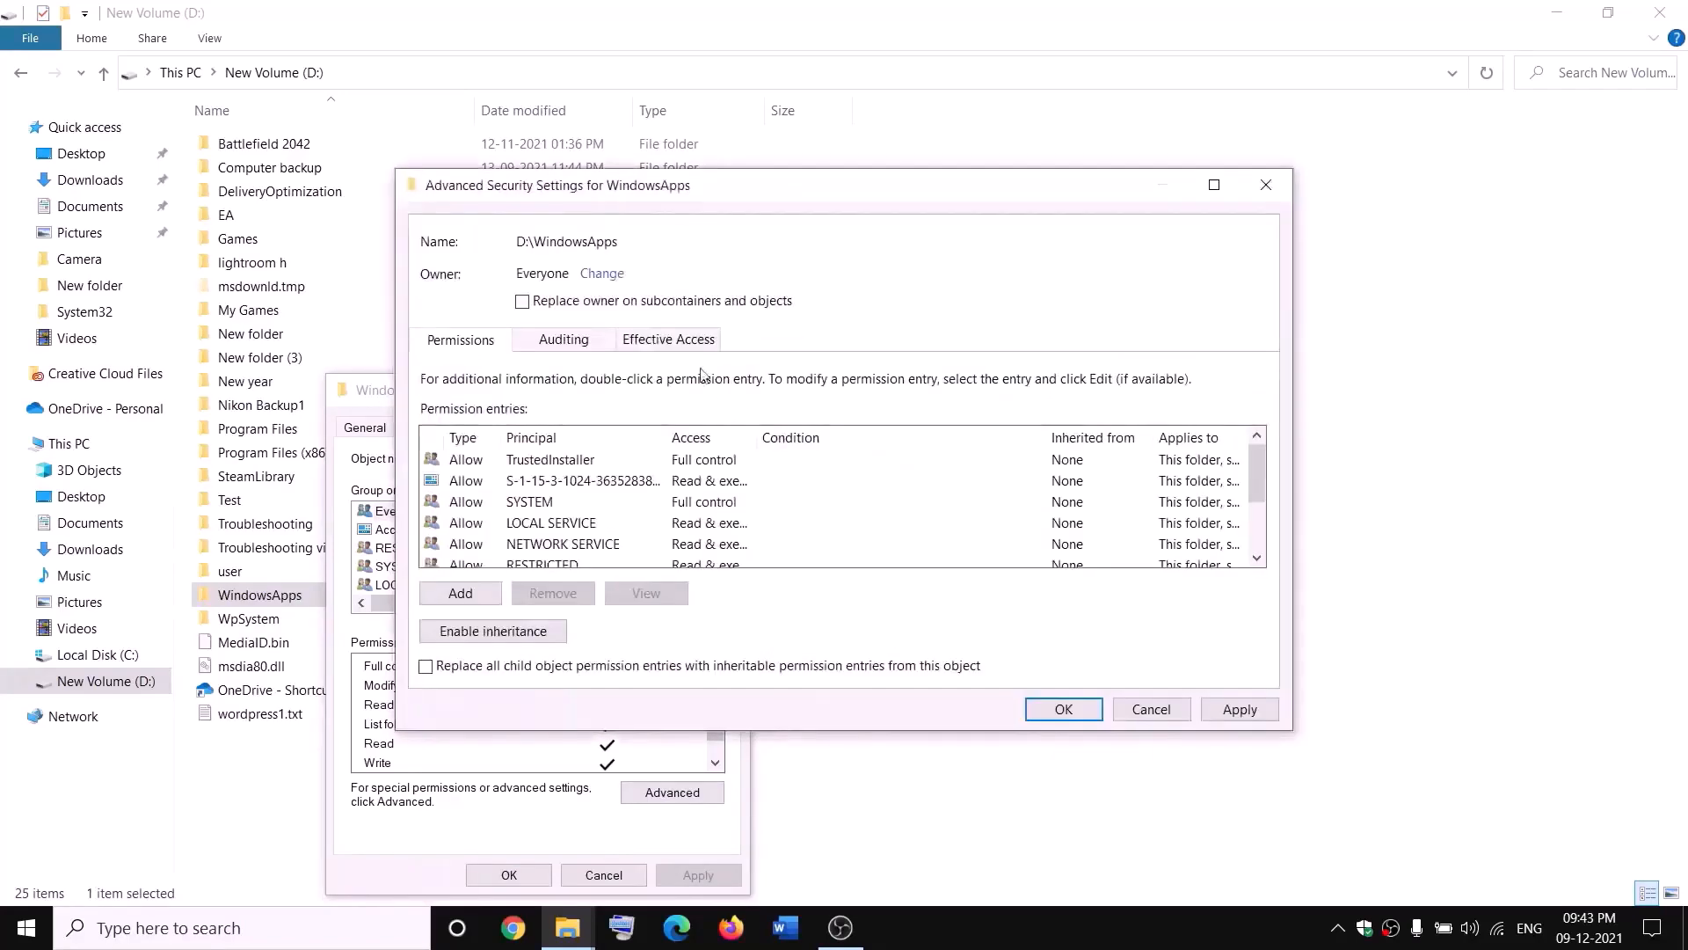
- Replace the owner on WindowsApps subcontainers and objects, apply, and close the security dialogs
left_click(524, 302)
left_click(1240, 708)
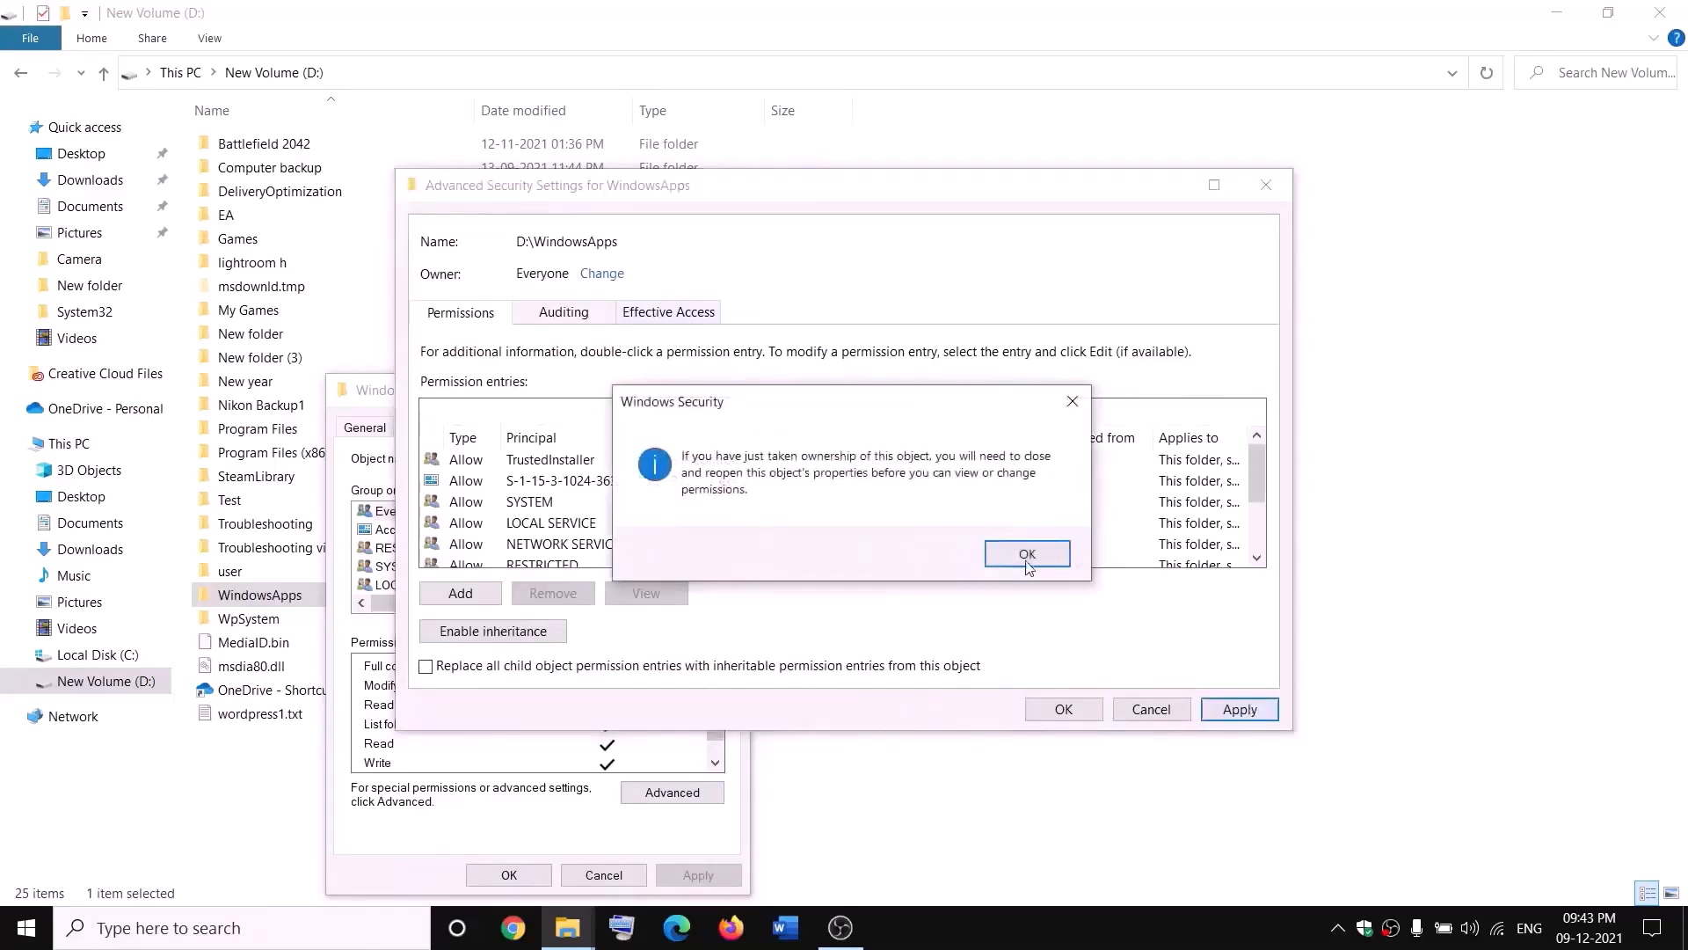
left_click(1027, 556)
left_click(1064, 710)
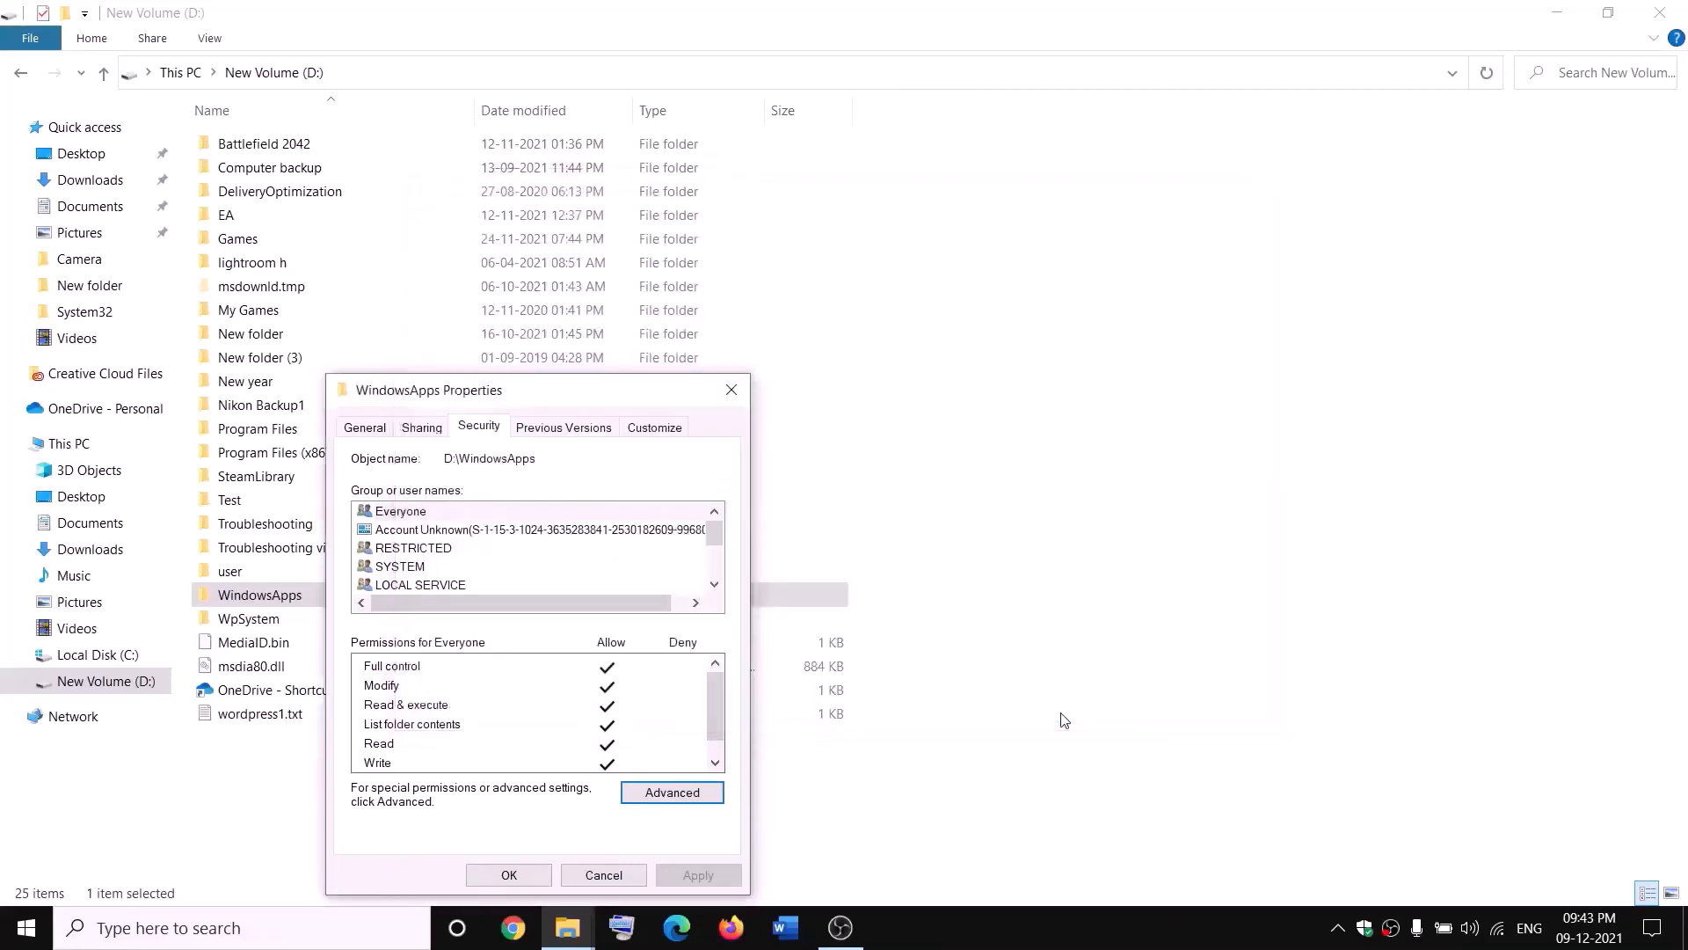
left_click(520, 876)
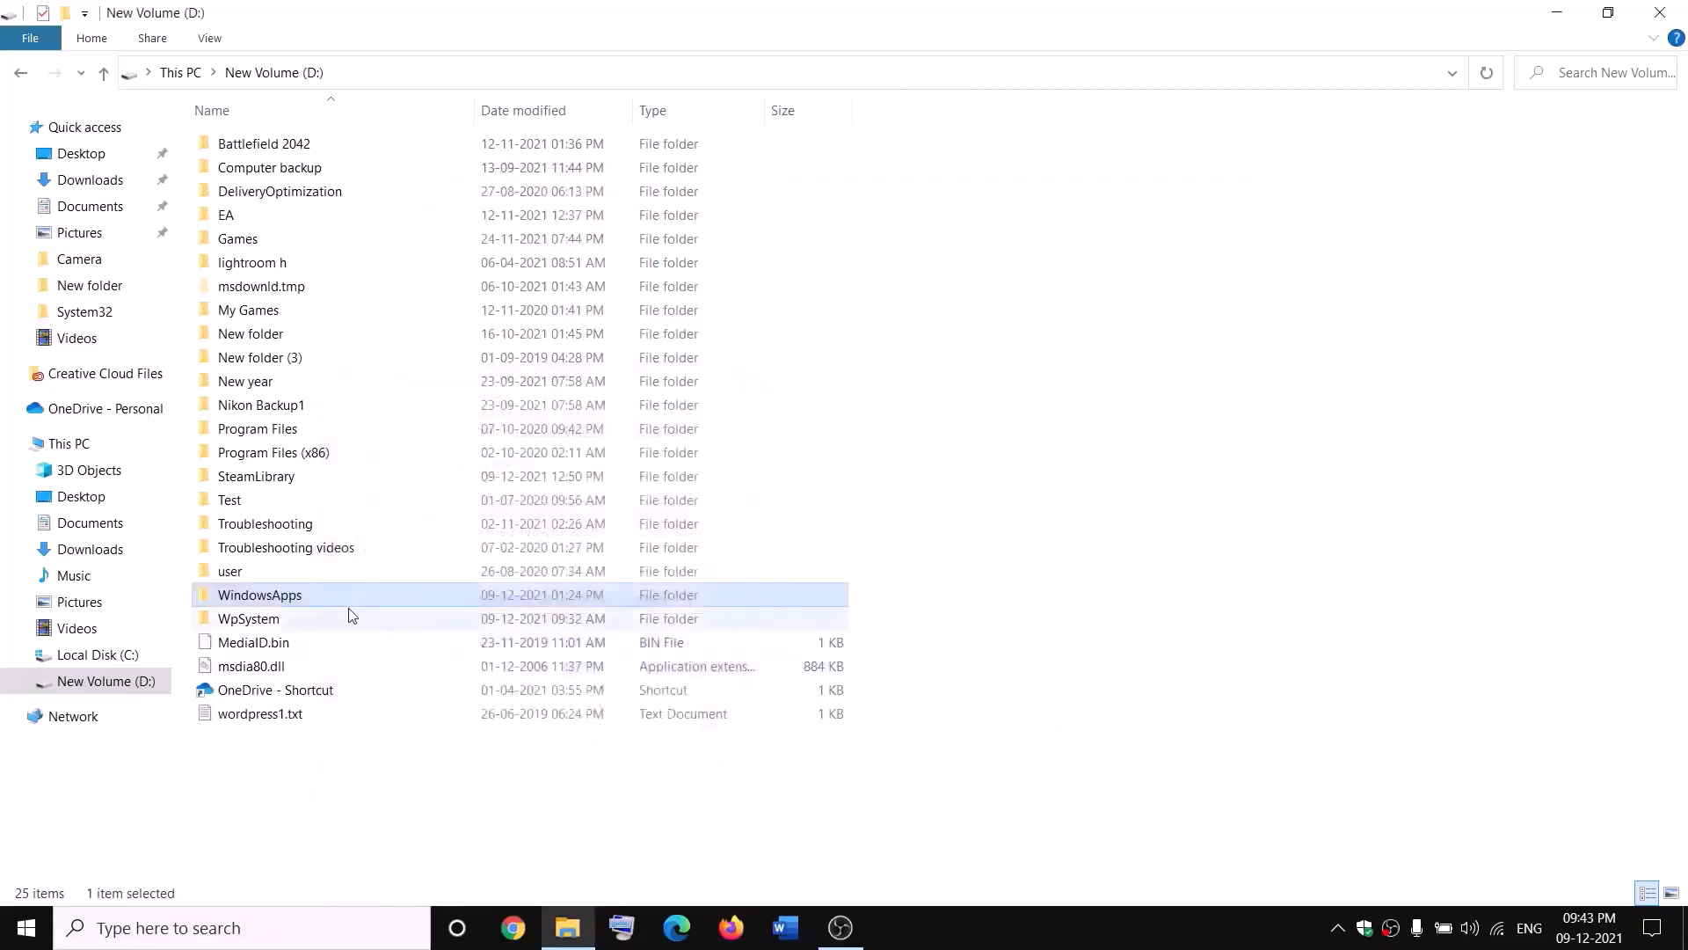
- Reopen the WindowsApps folder's properties and its advanced security settings
right_click(321, 604)
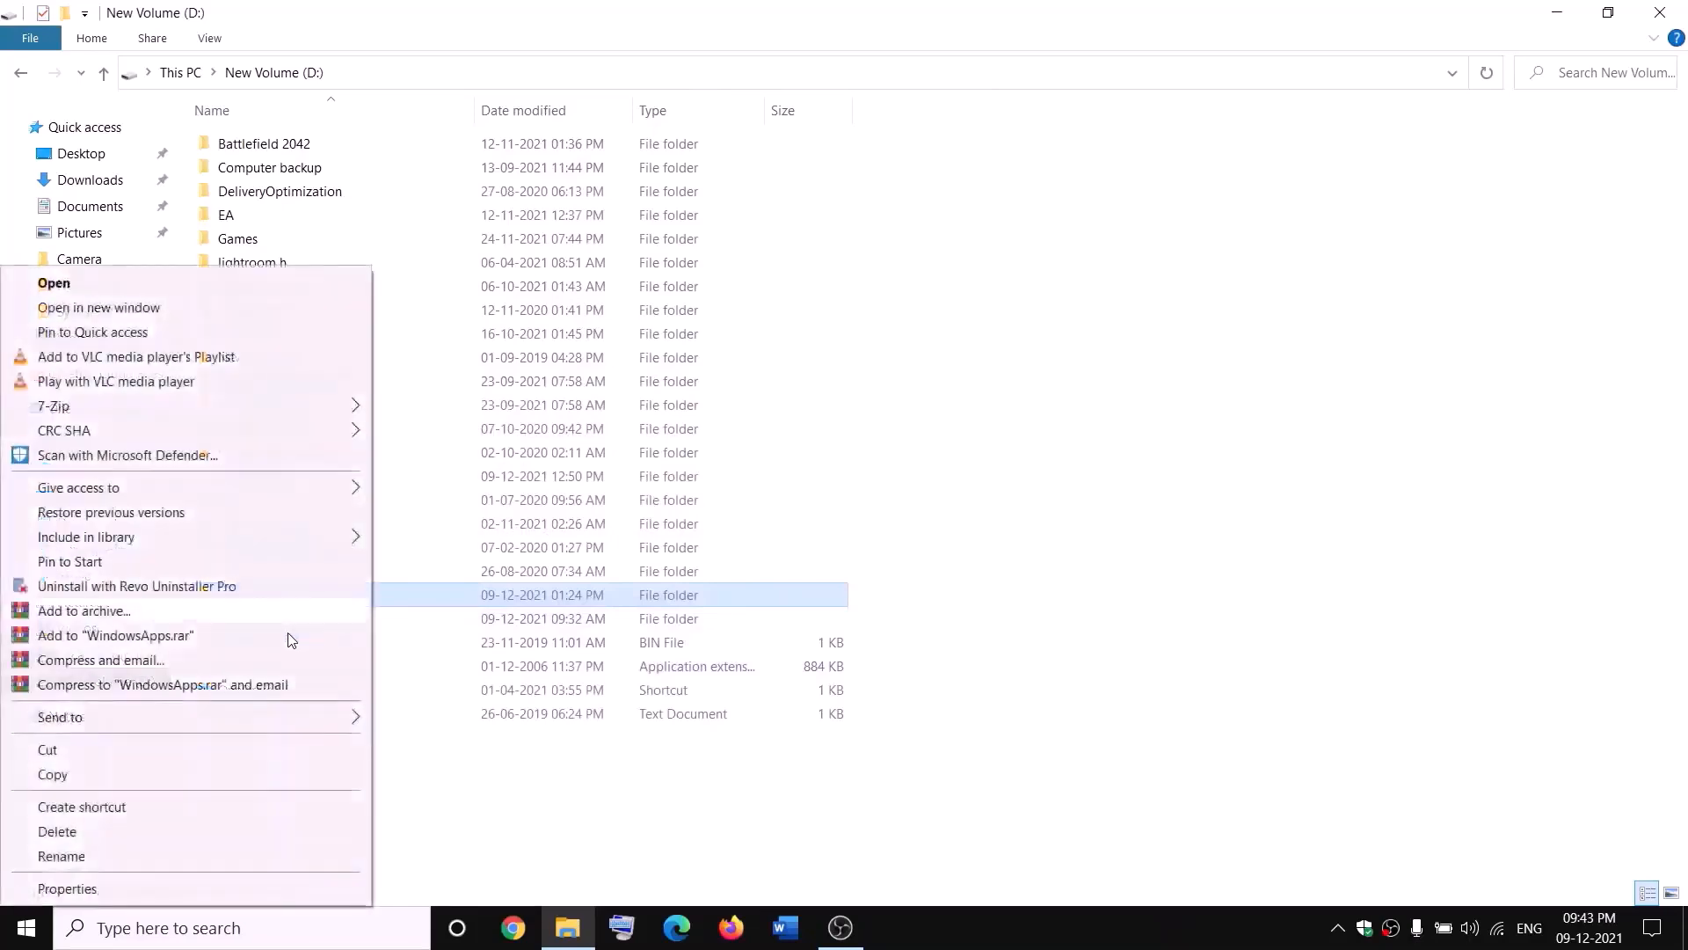
left_click(63, 890)
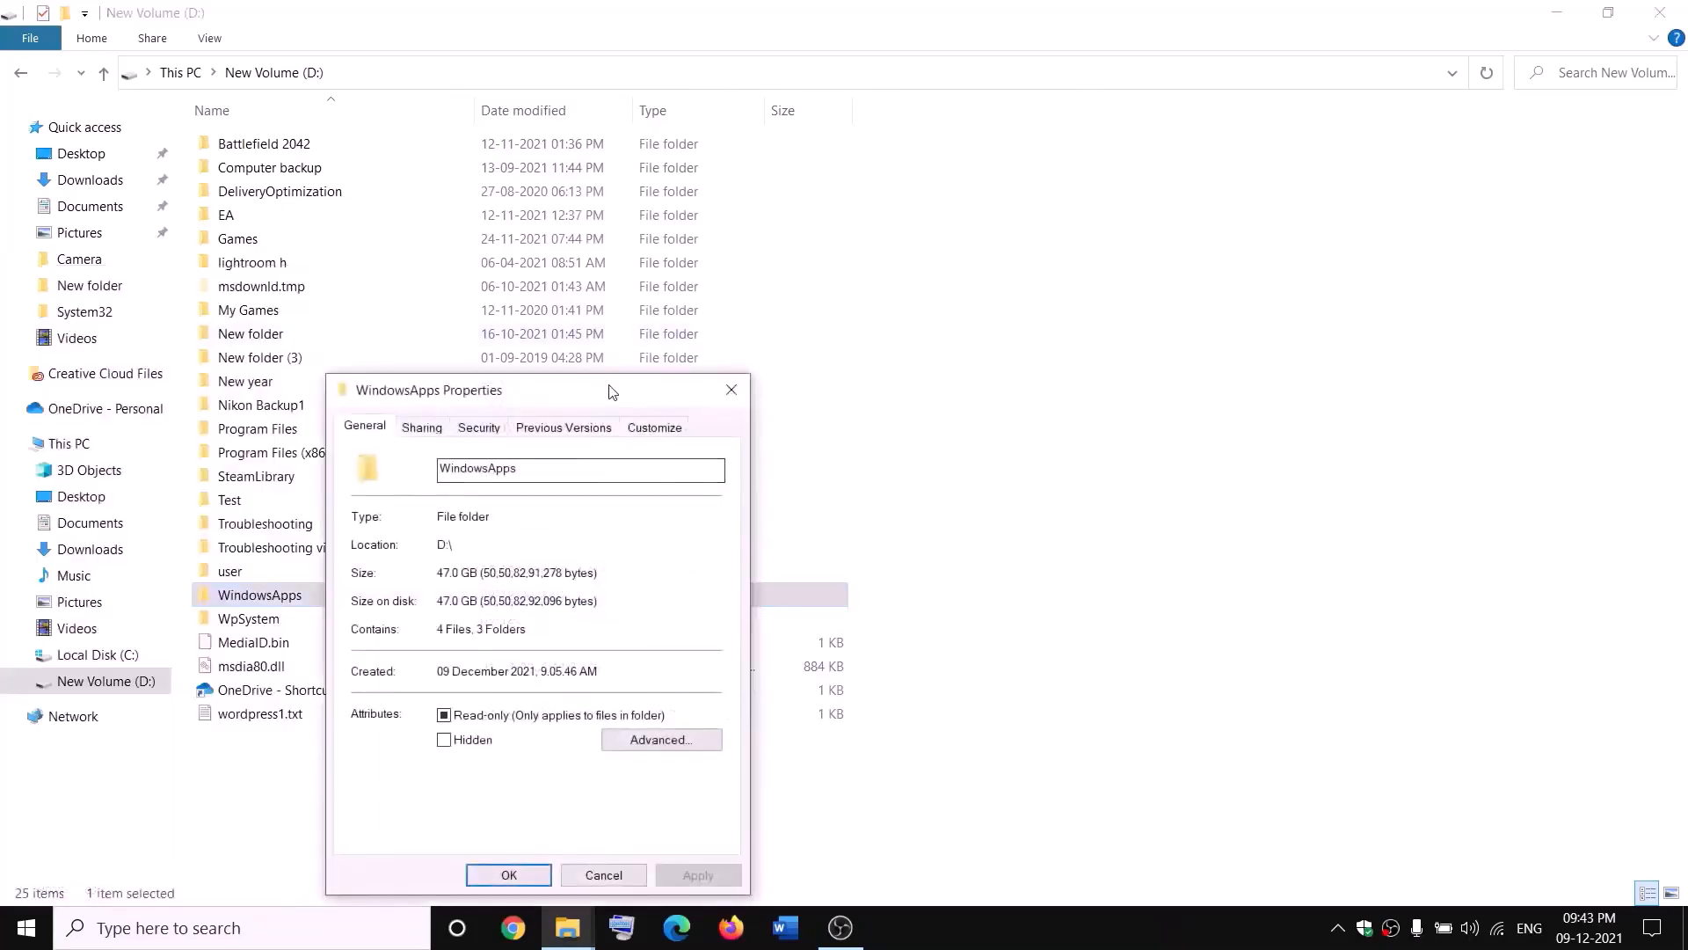
left_click(490, 432)
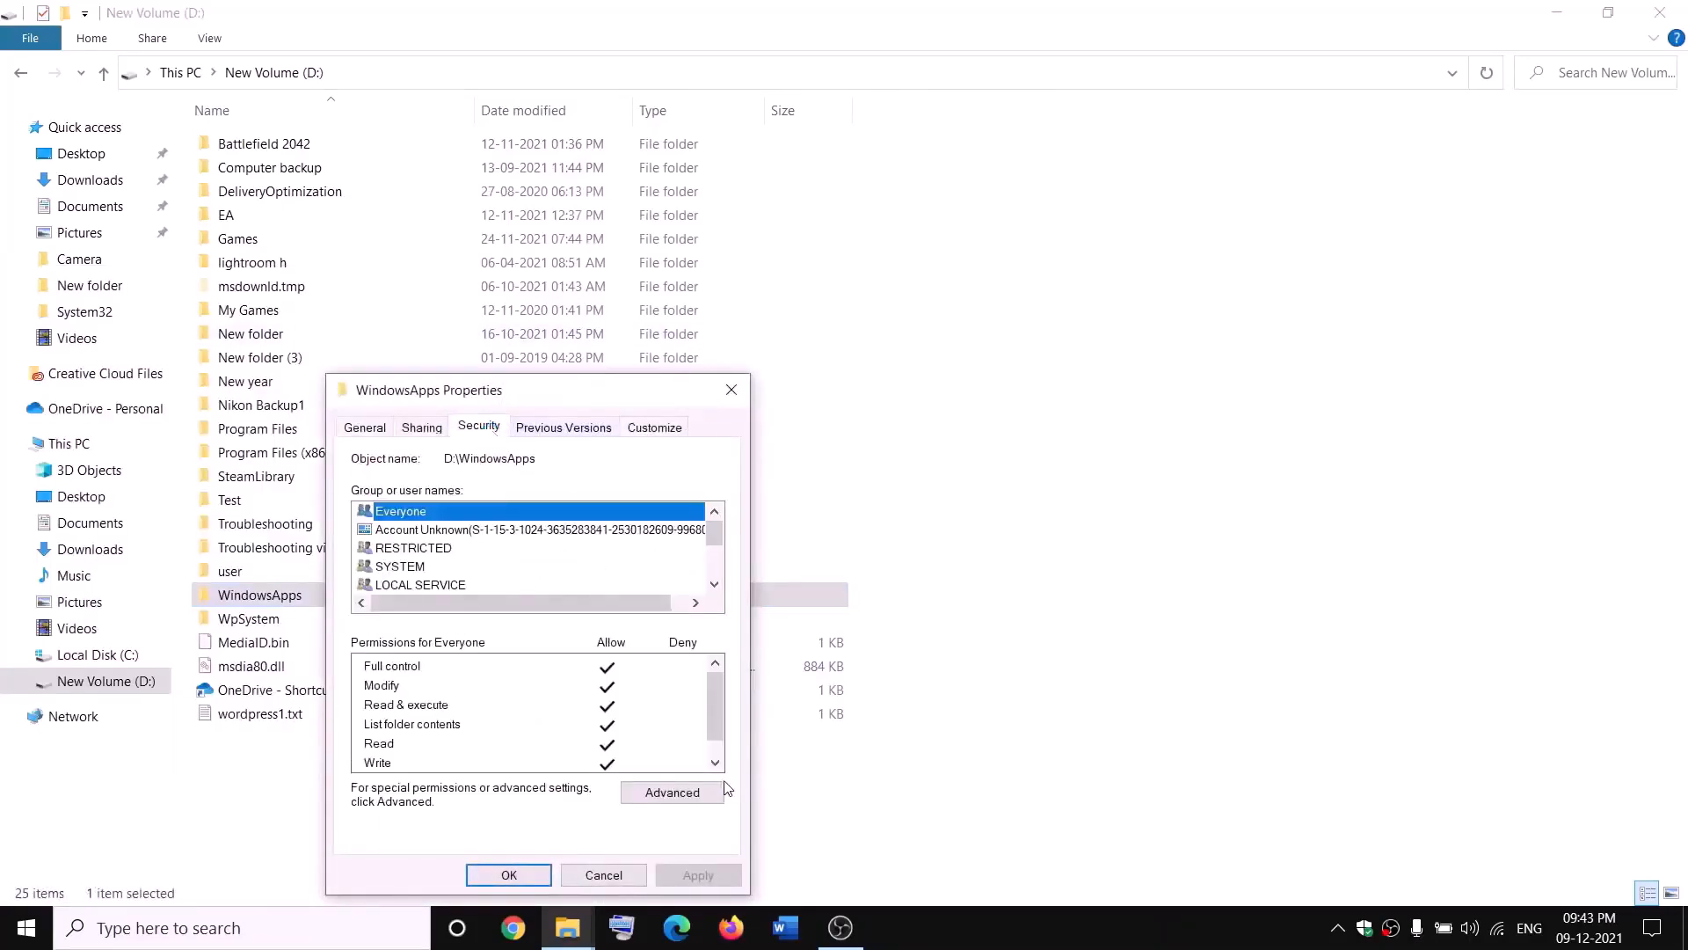
left_click(704, 792)
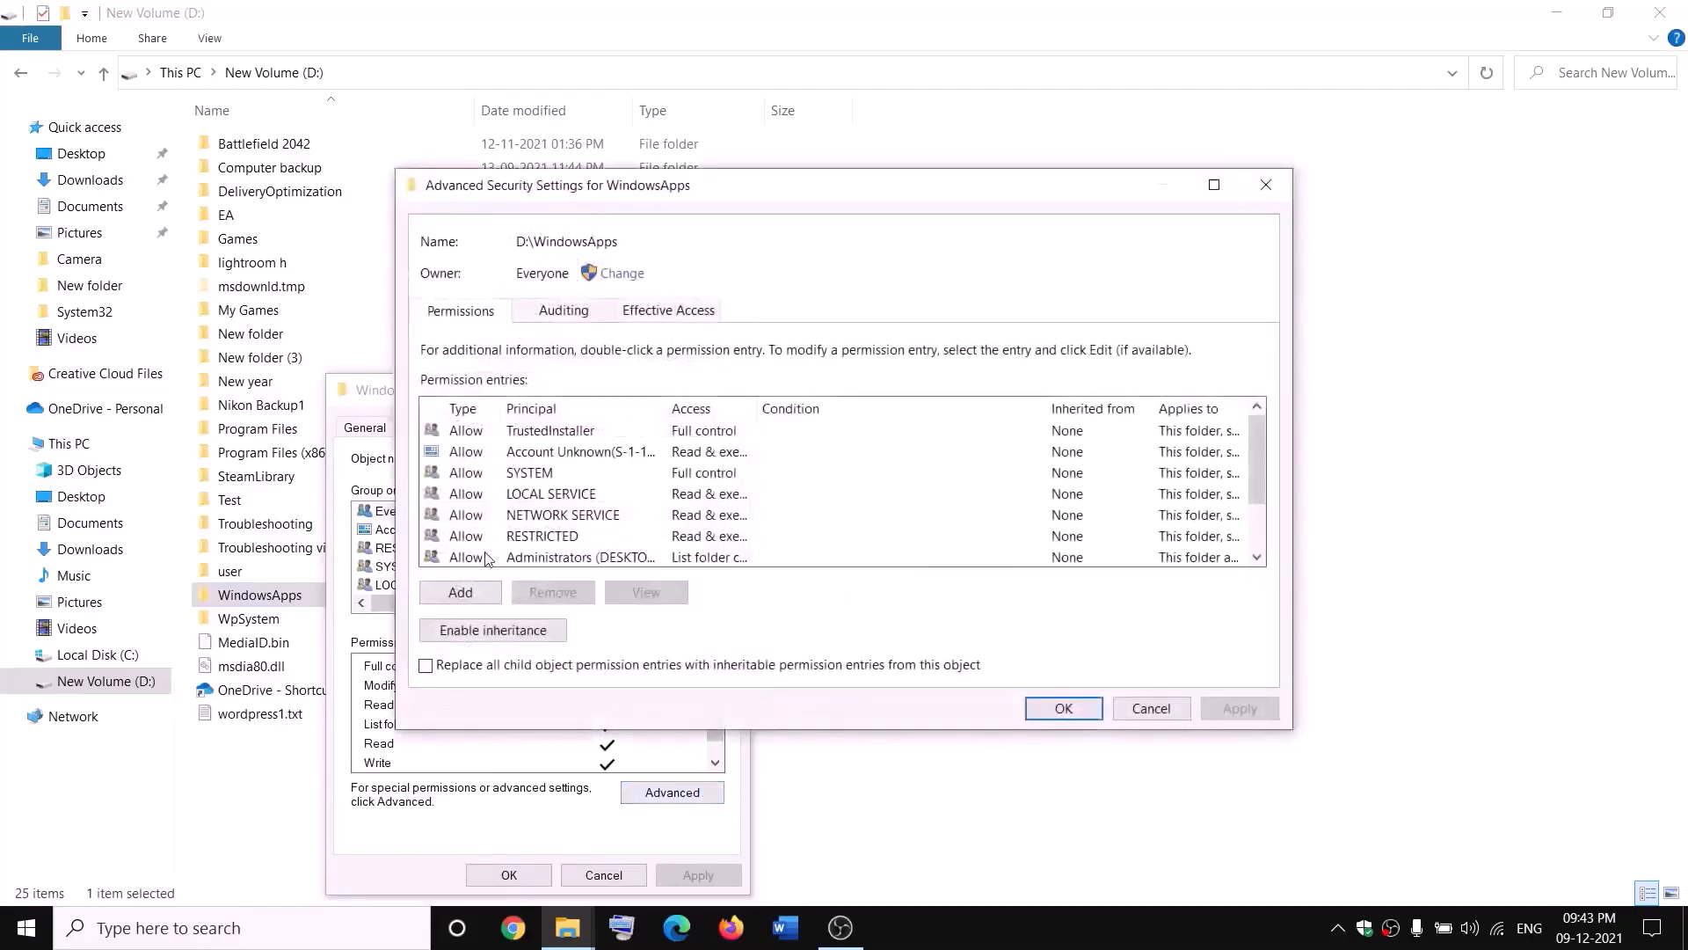
- Add a permission entry on WindowsApps granting the principal Everyone Full control
left_click(460, 592)
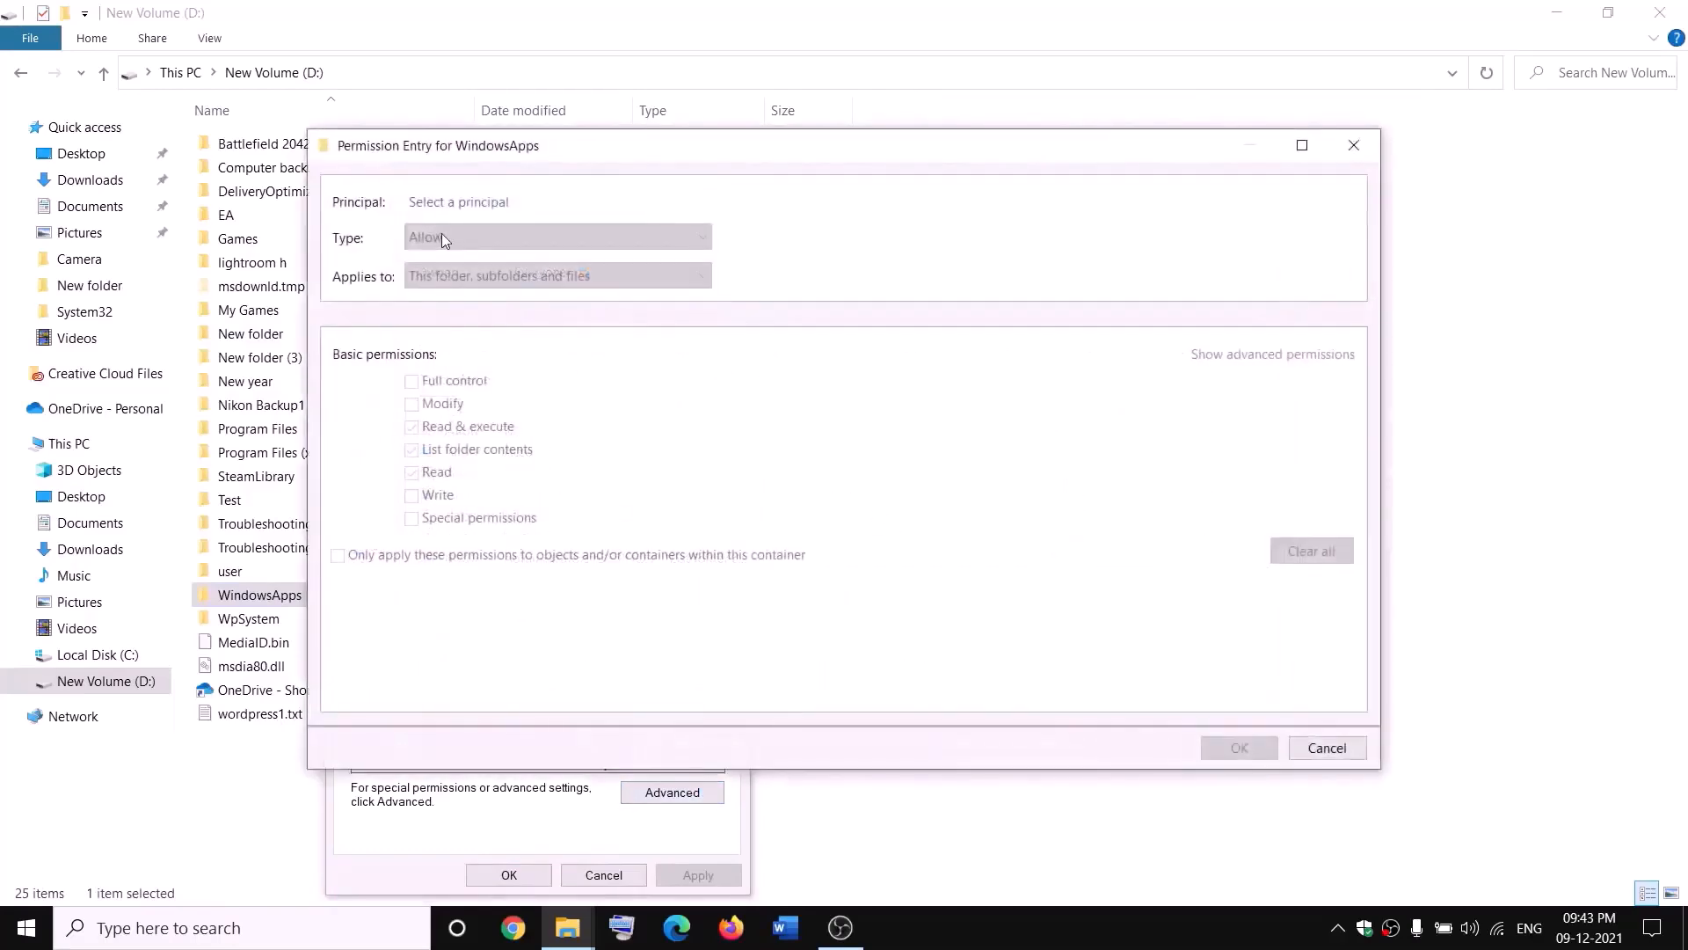
left_click(450, 202)
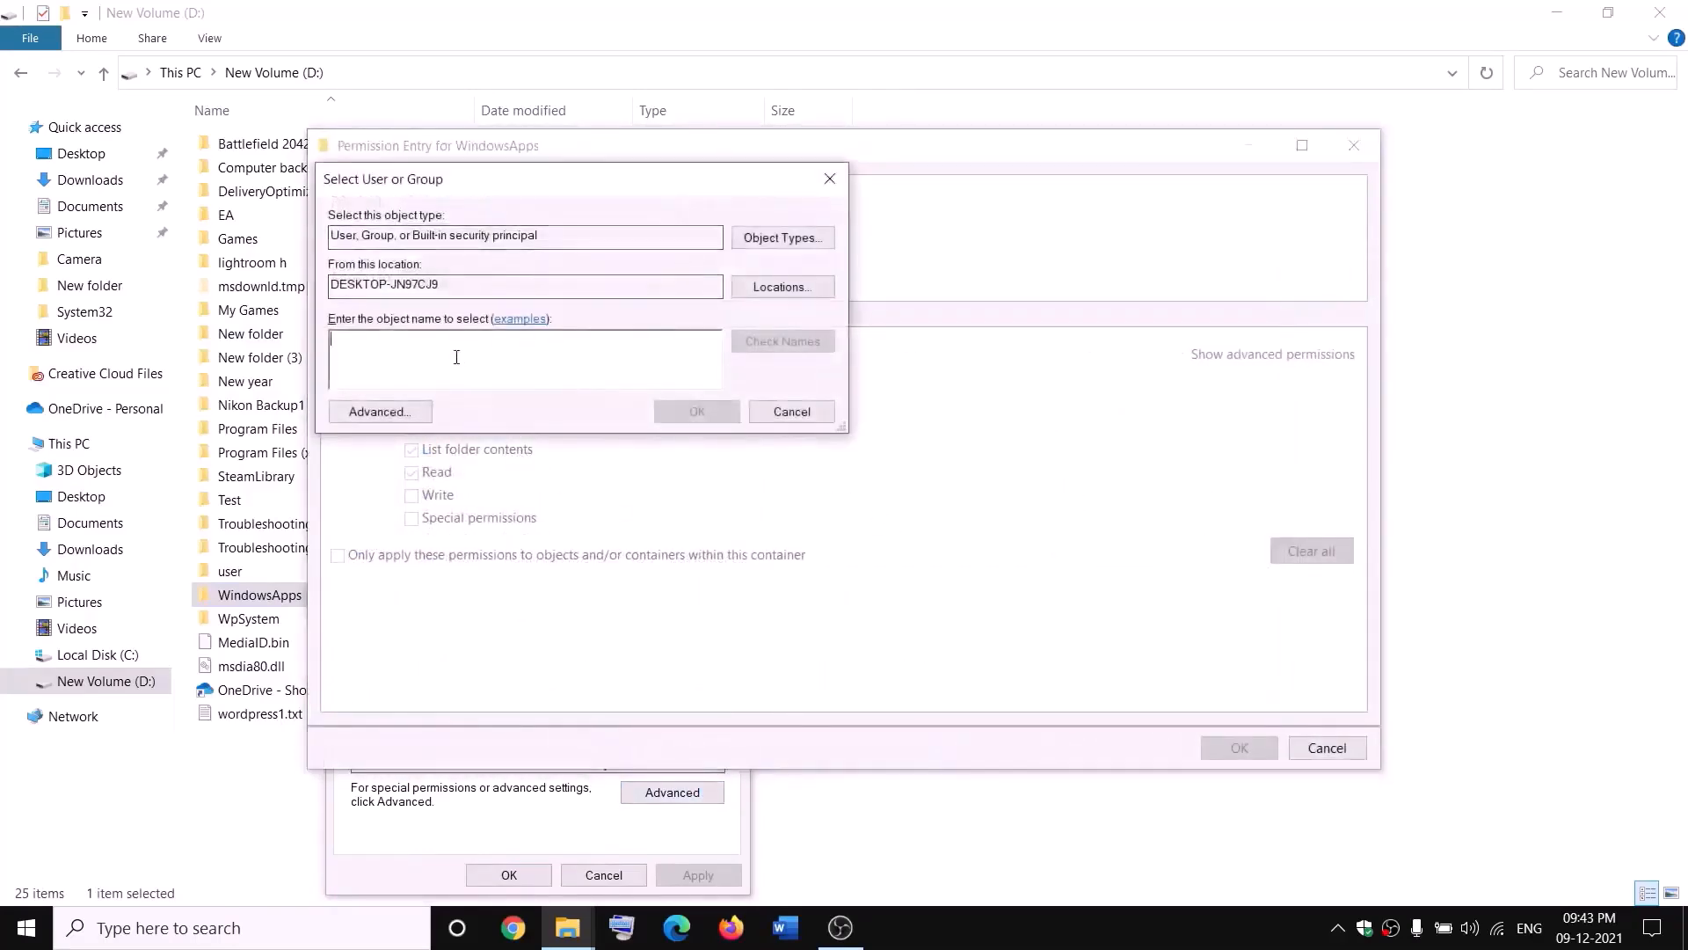
type("everyone")
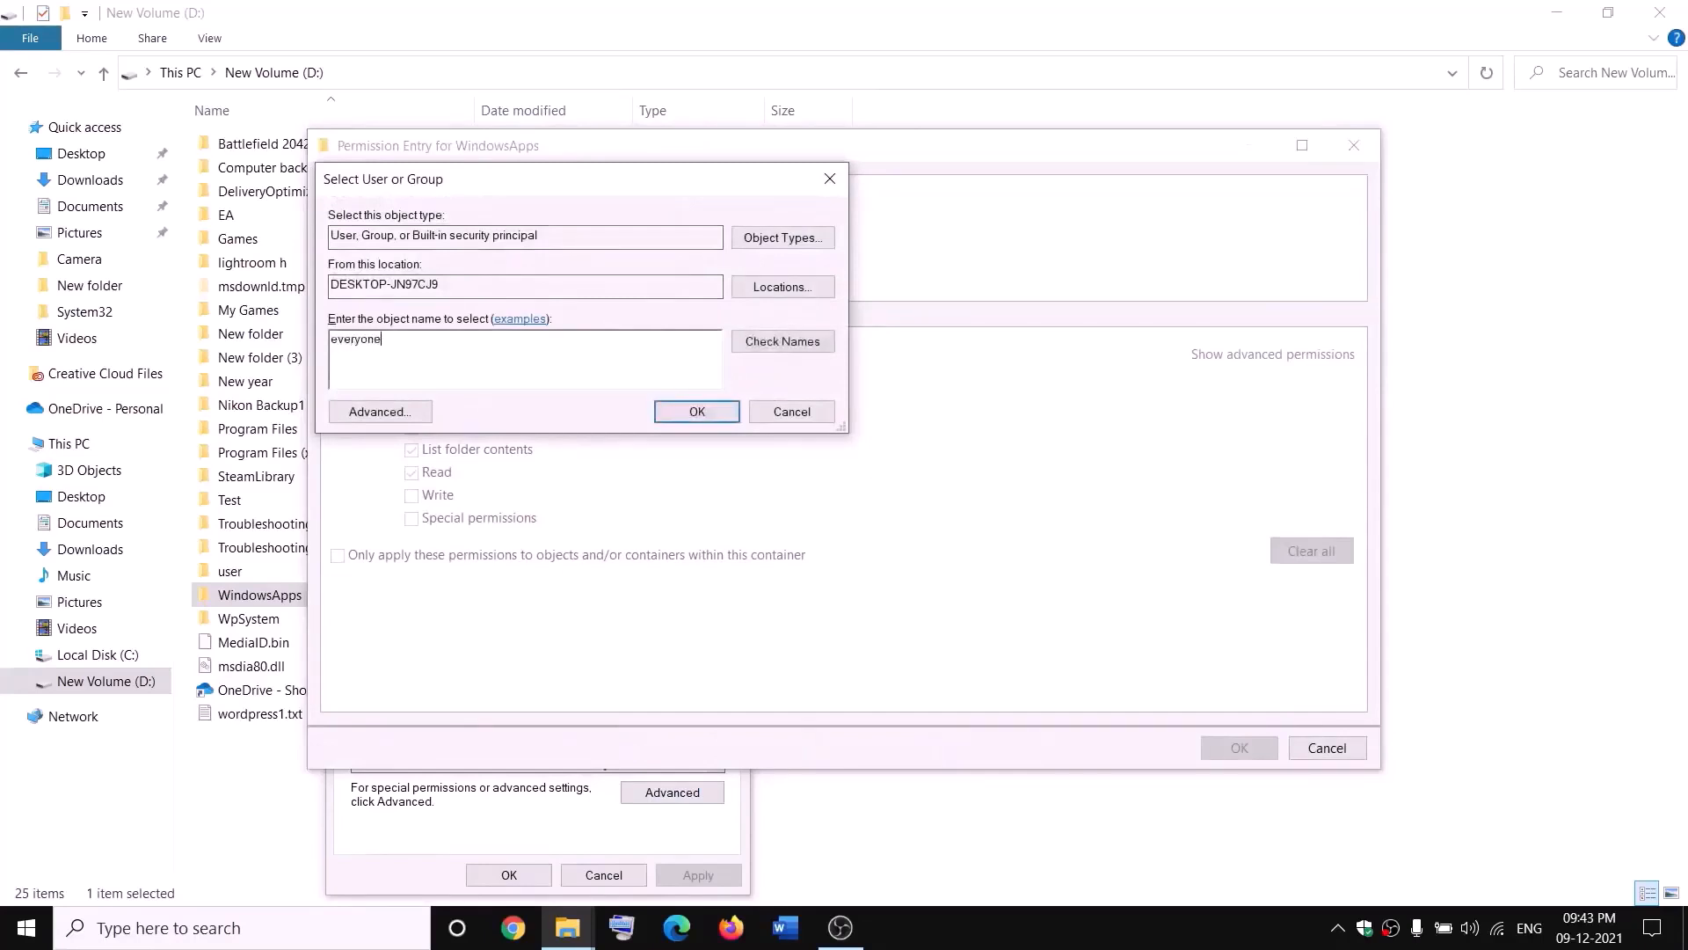
left_click(799, 348)
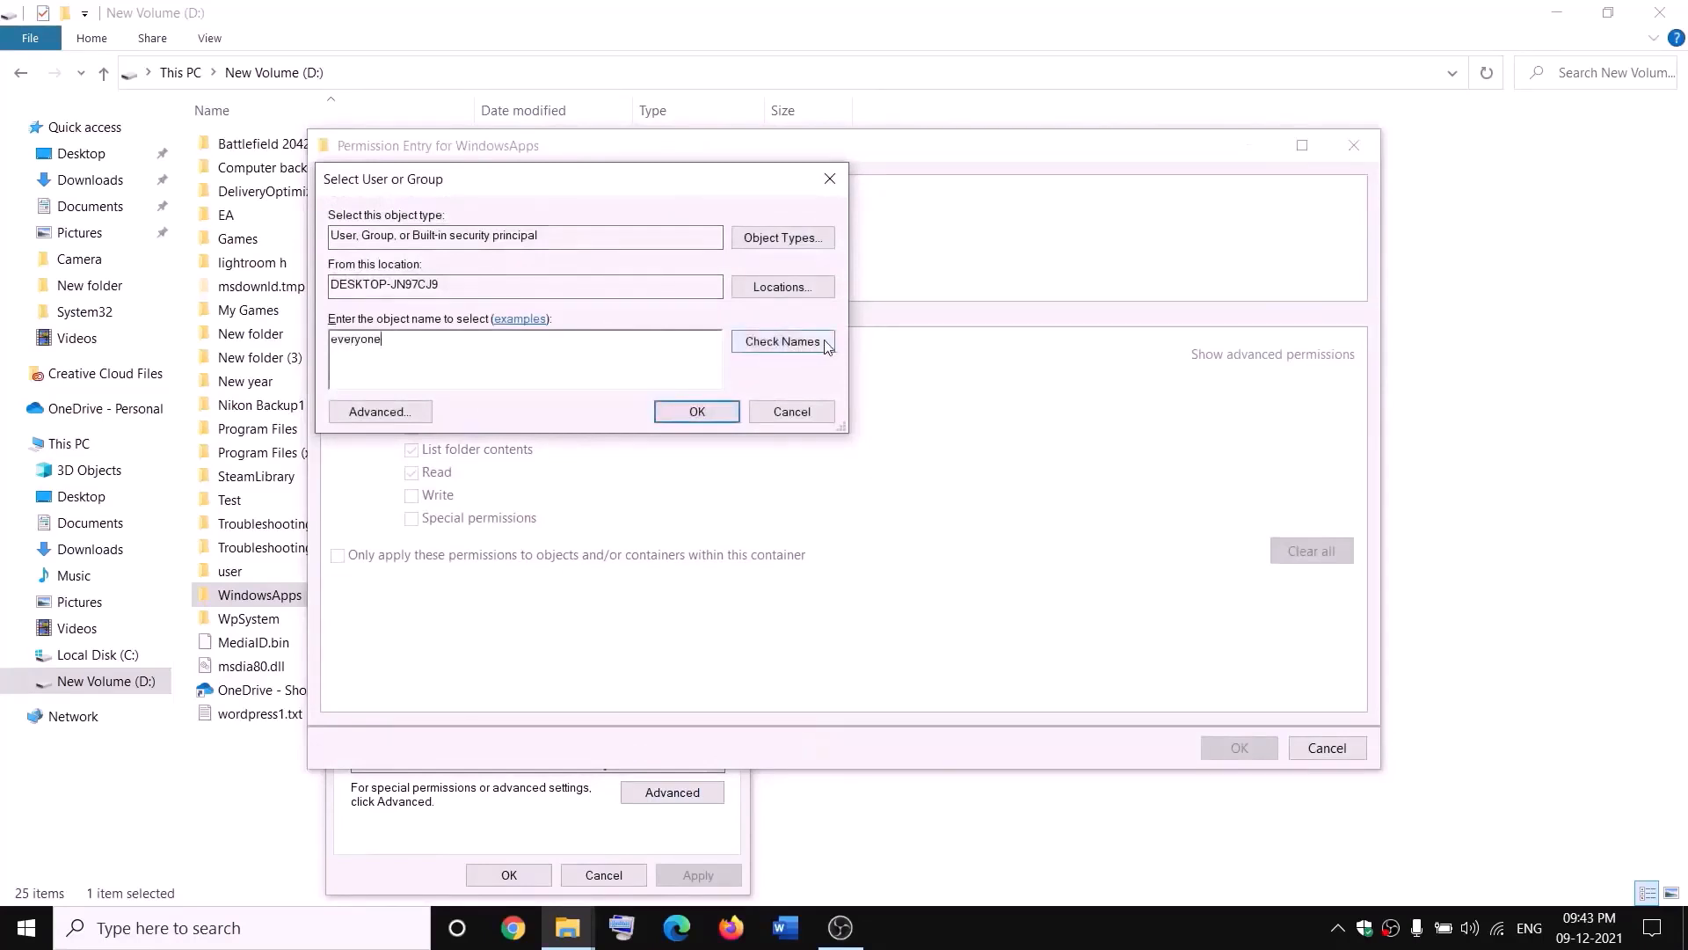
left_click(697, 412)
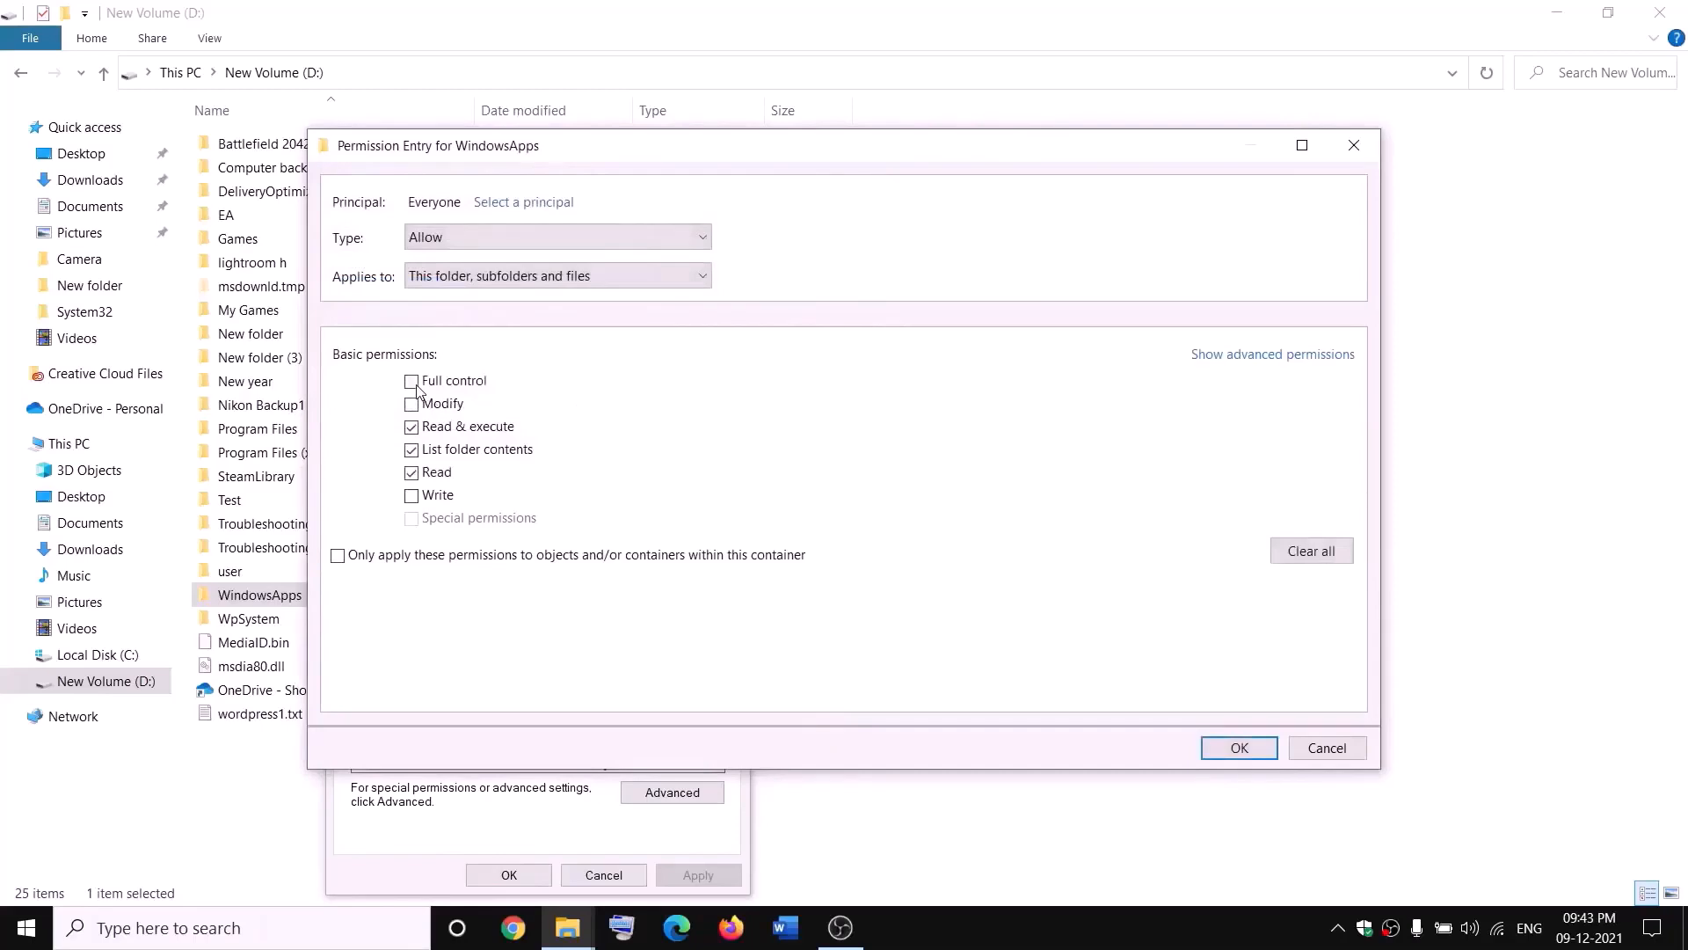
left_click(1239, 747)
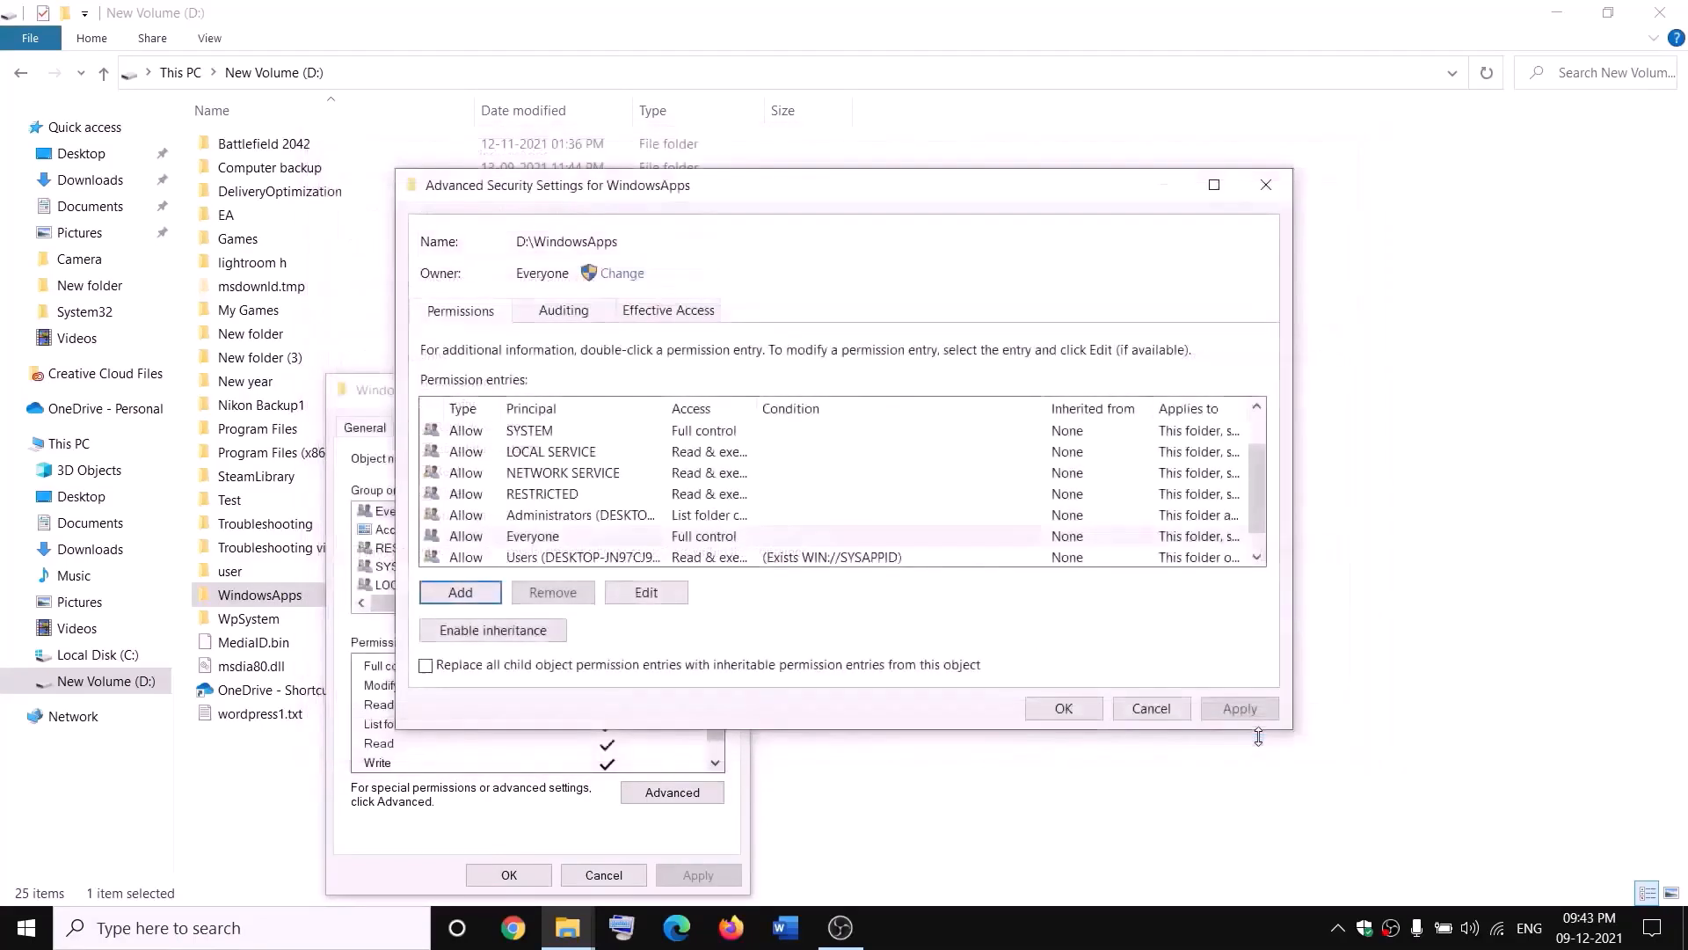
- Apply the new WindowsApps permissions and close the advanced security and properties dialogs
left_click(1240, 712)
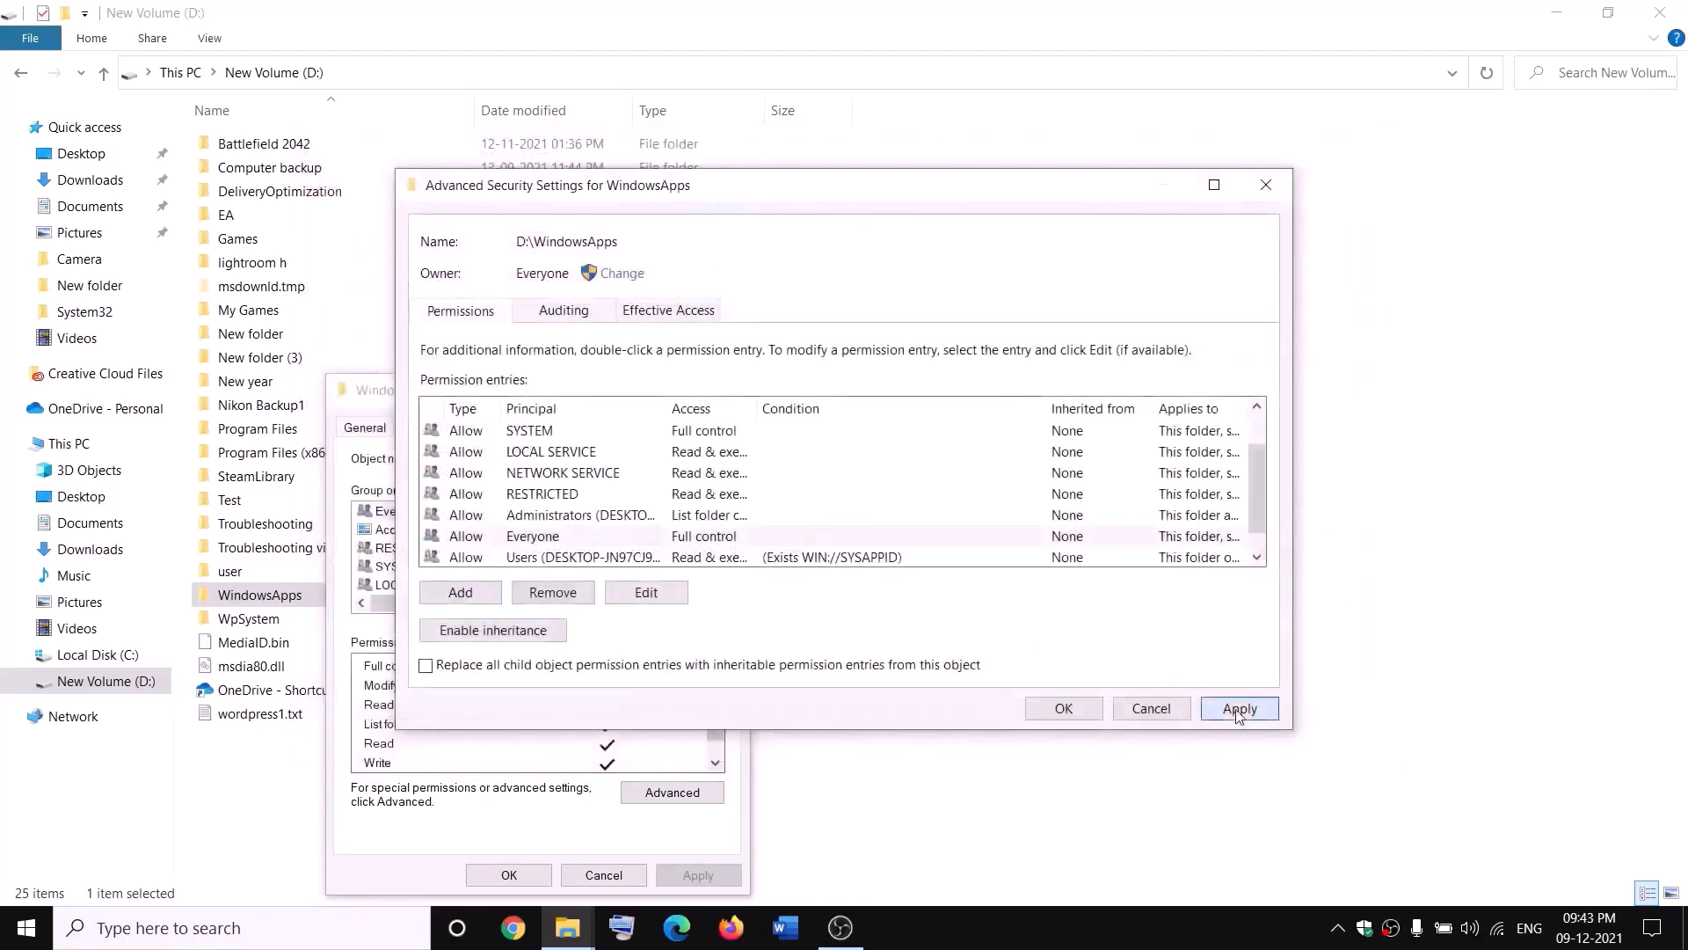
left_click(1061, 713)
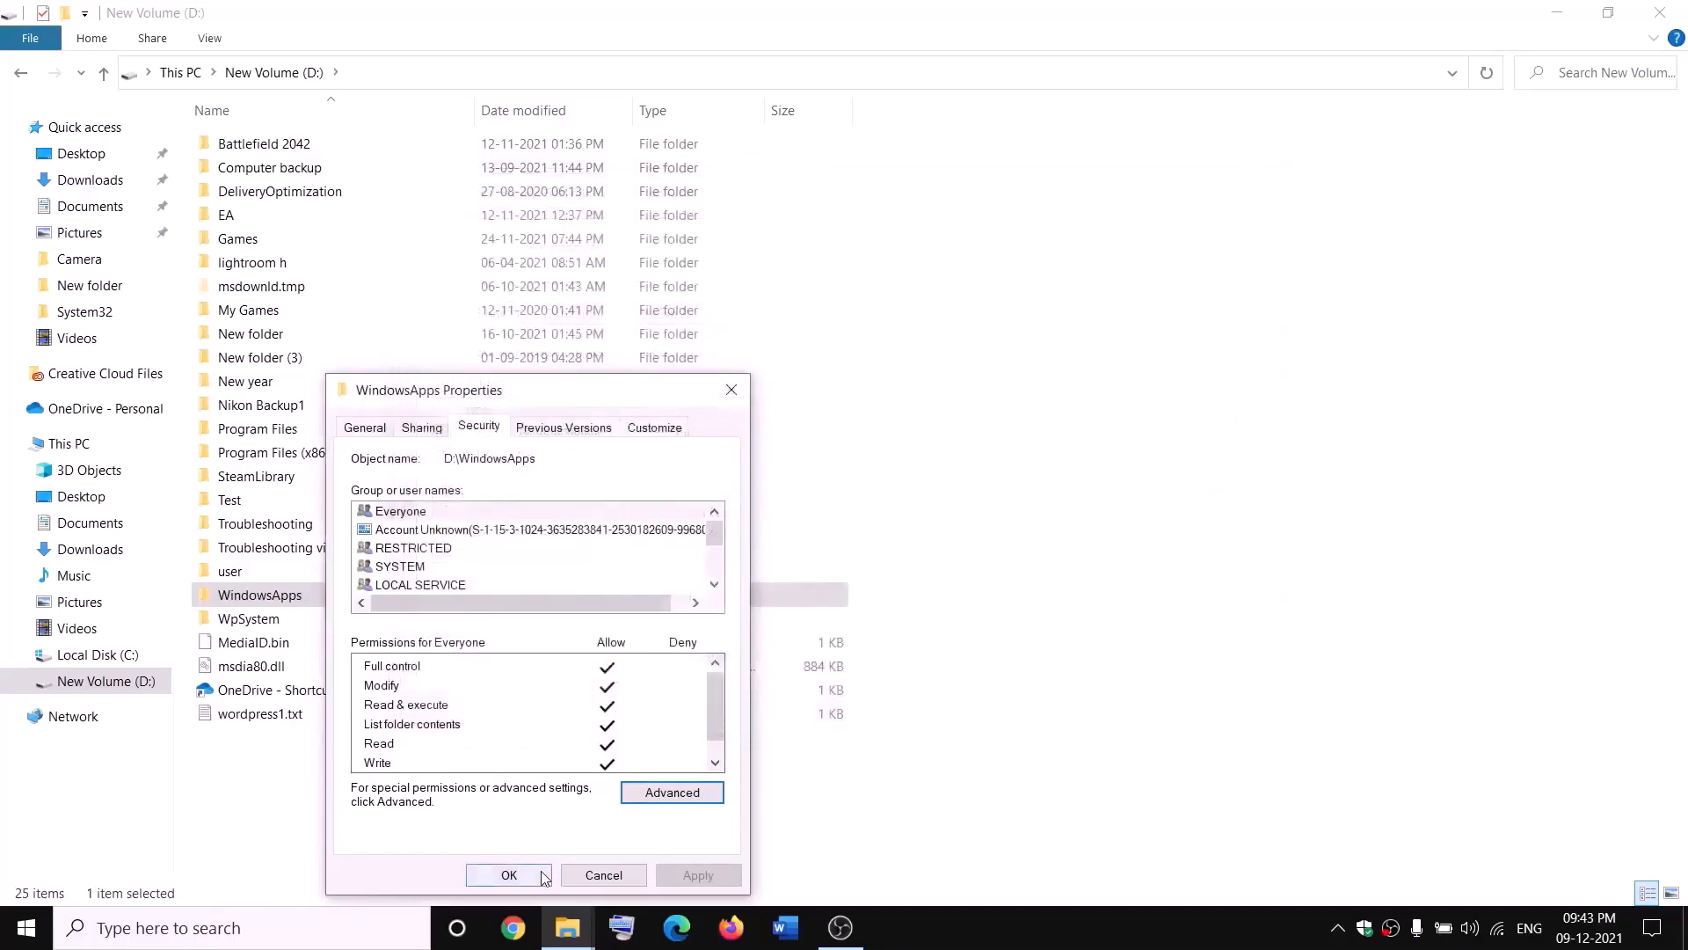
left_click(512, 875)
- Rename the WindowsApps folder on New Volume (D:) to WindowsApps.old
right_click(320, 601)
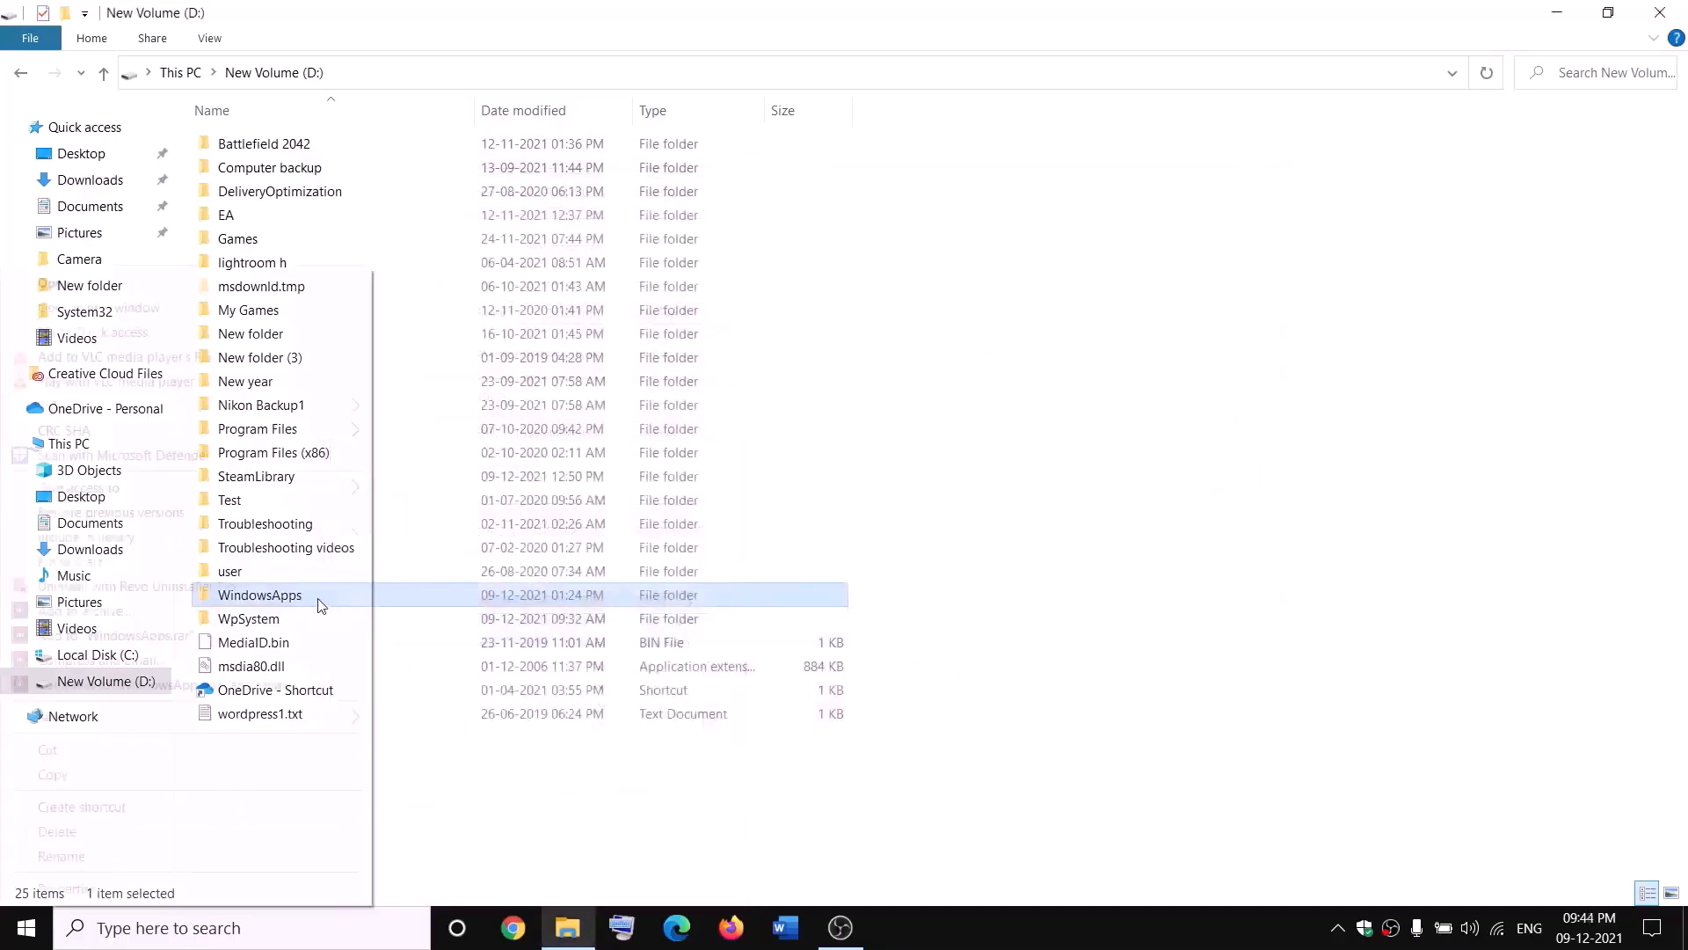
left_click(52, 856)
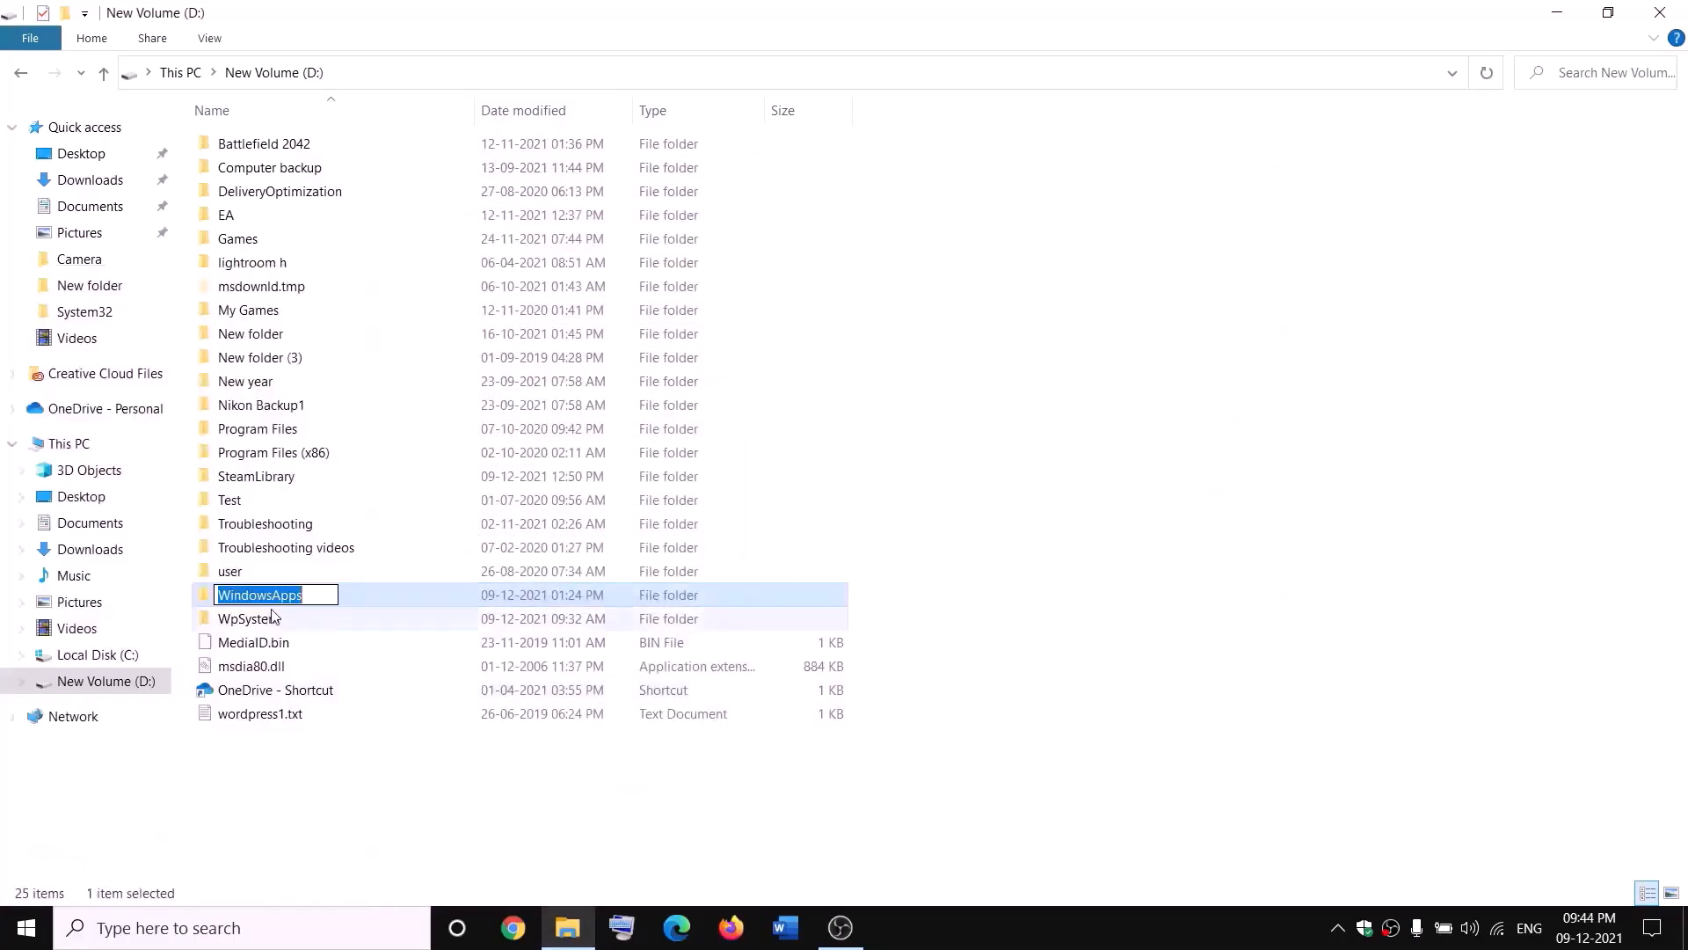
left_click(315, 591)
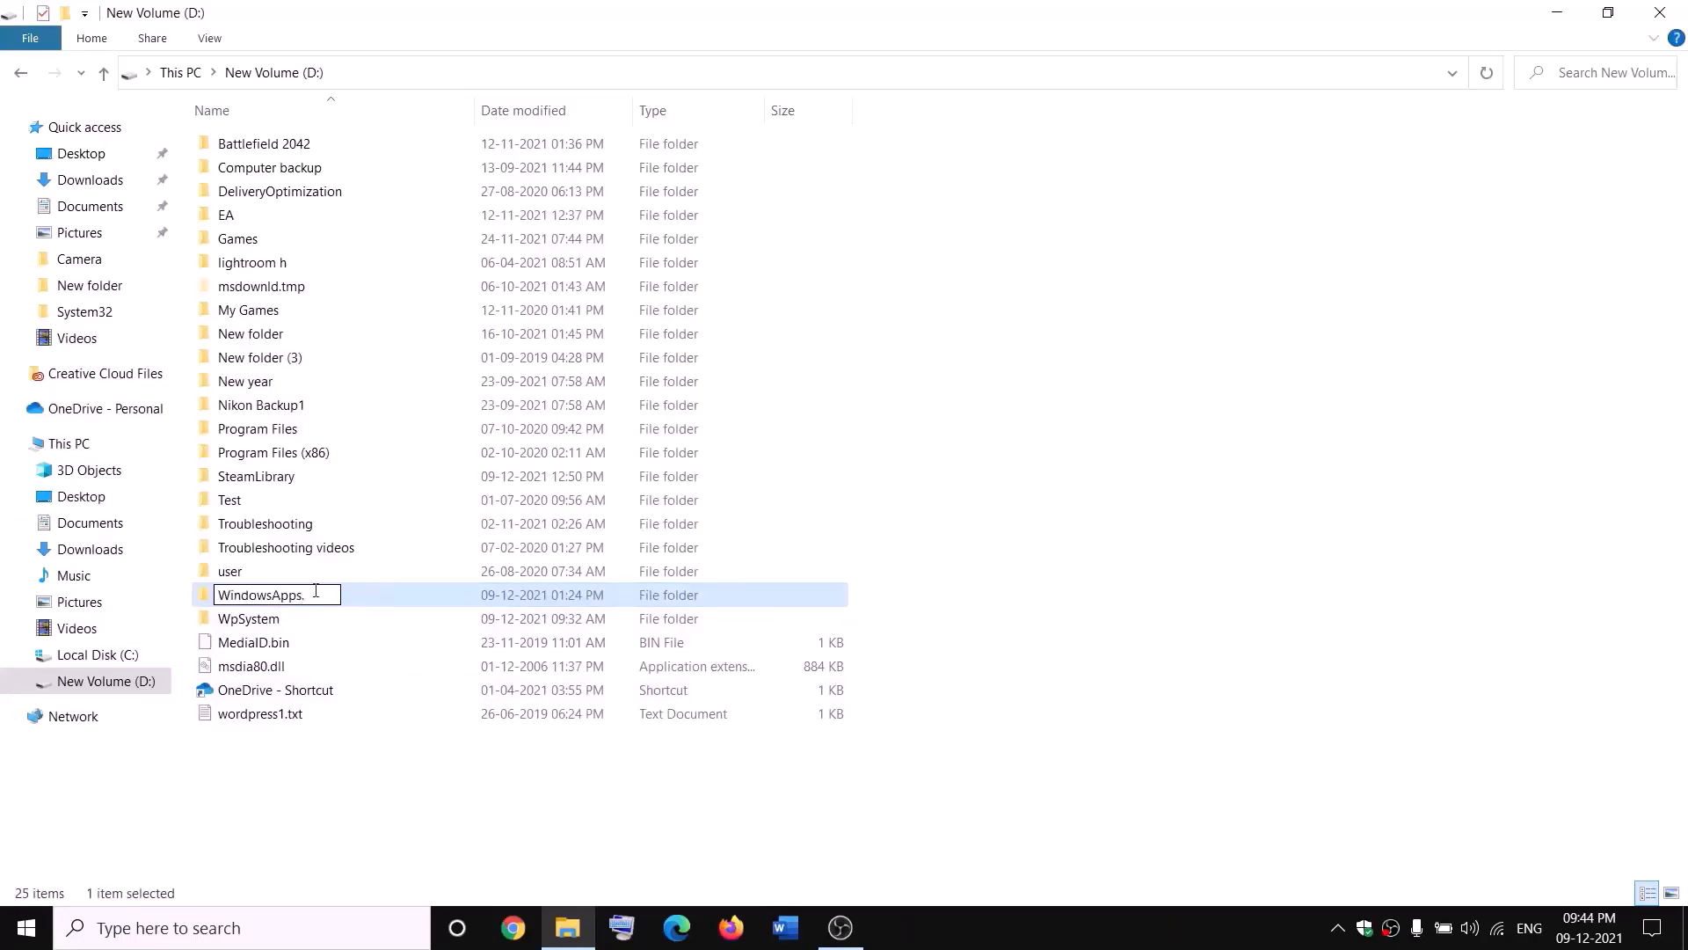
left_click(385, 767)
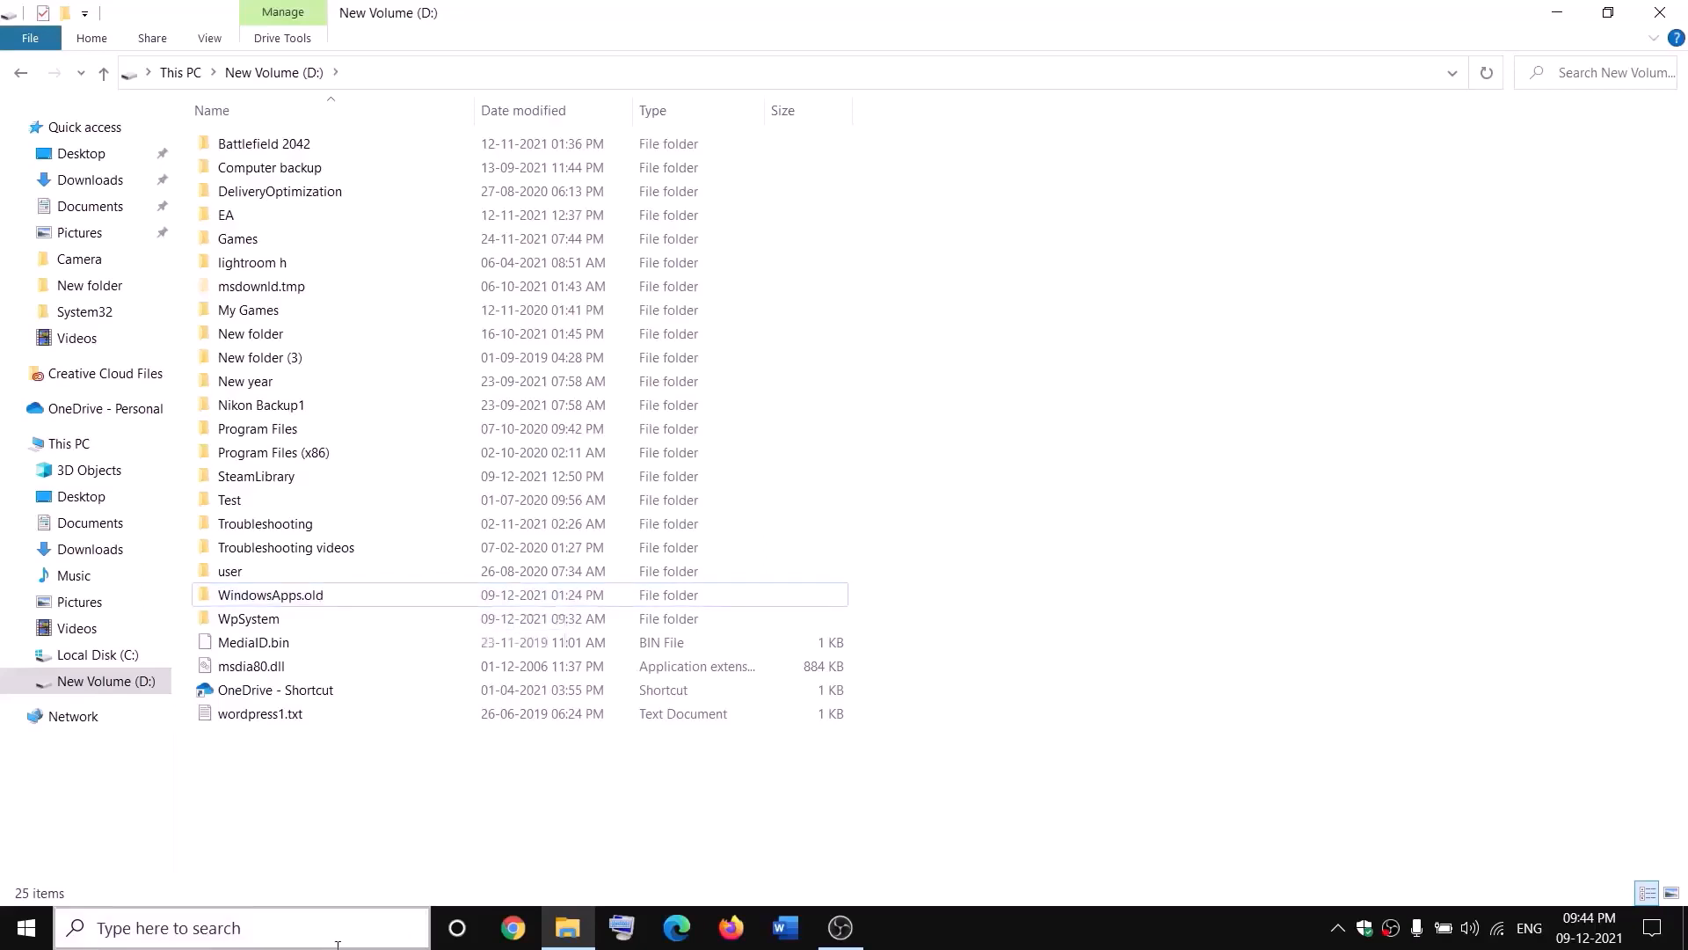
- Open Task Manager, end the Gaming Services background process, and close Task Manager
right_click(25, 928)
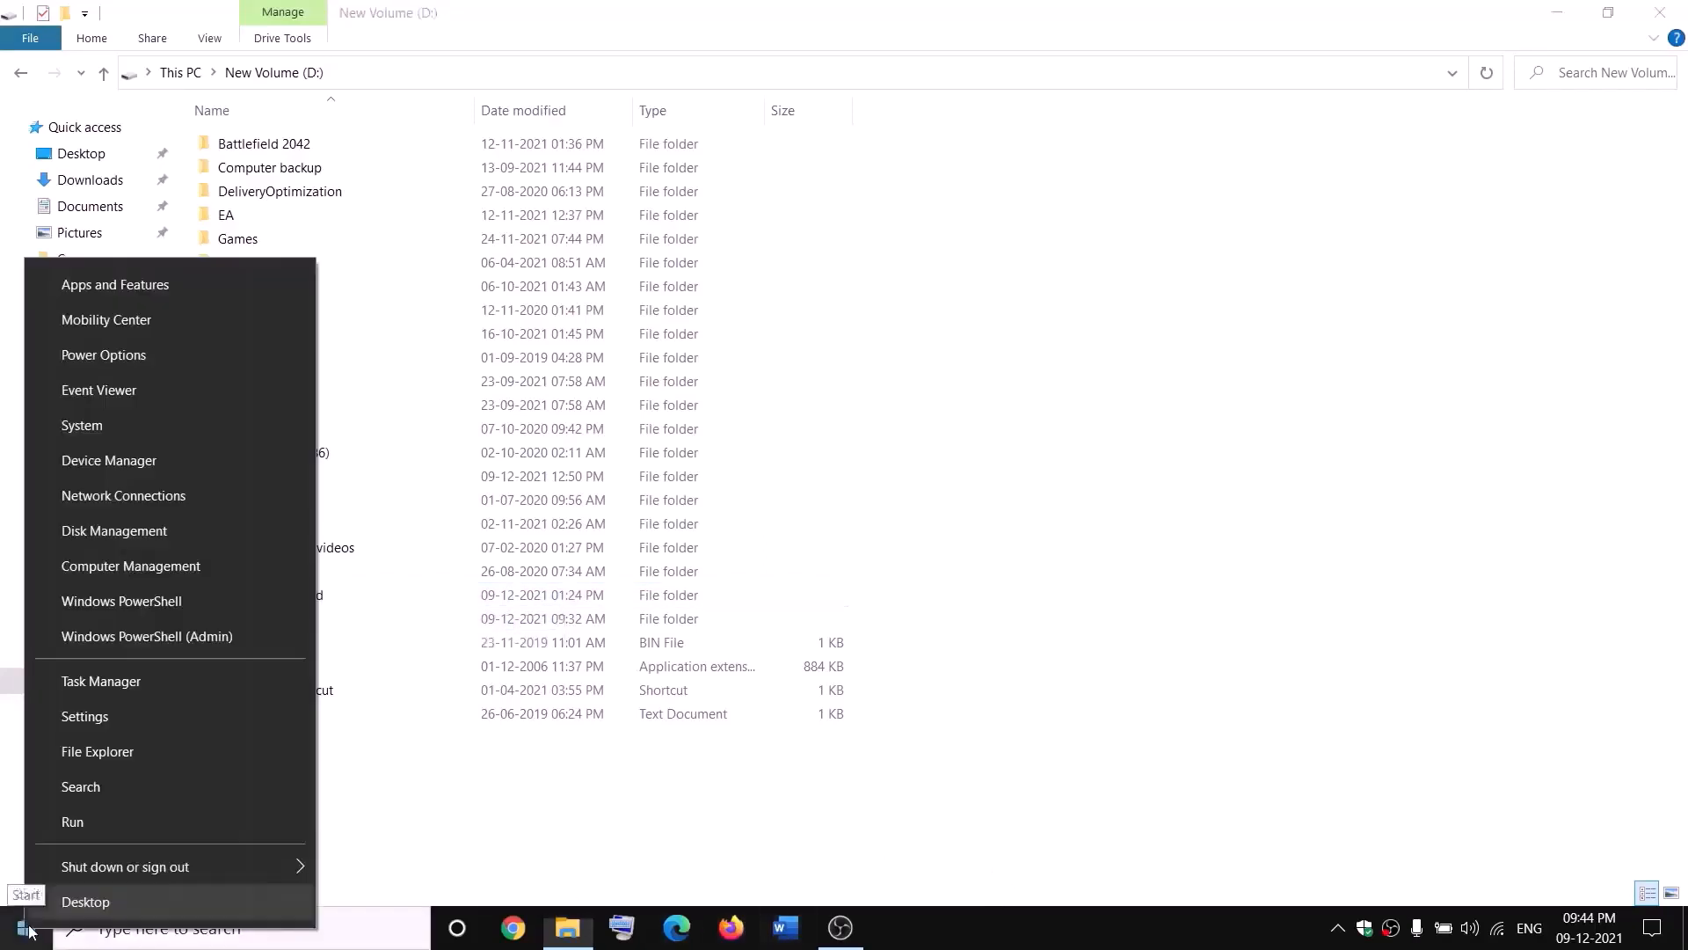
left_click(91, 690)
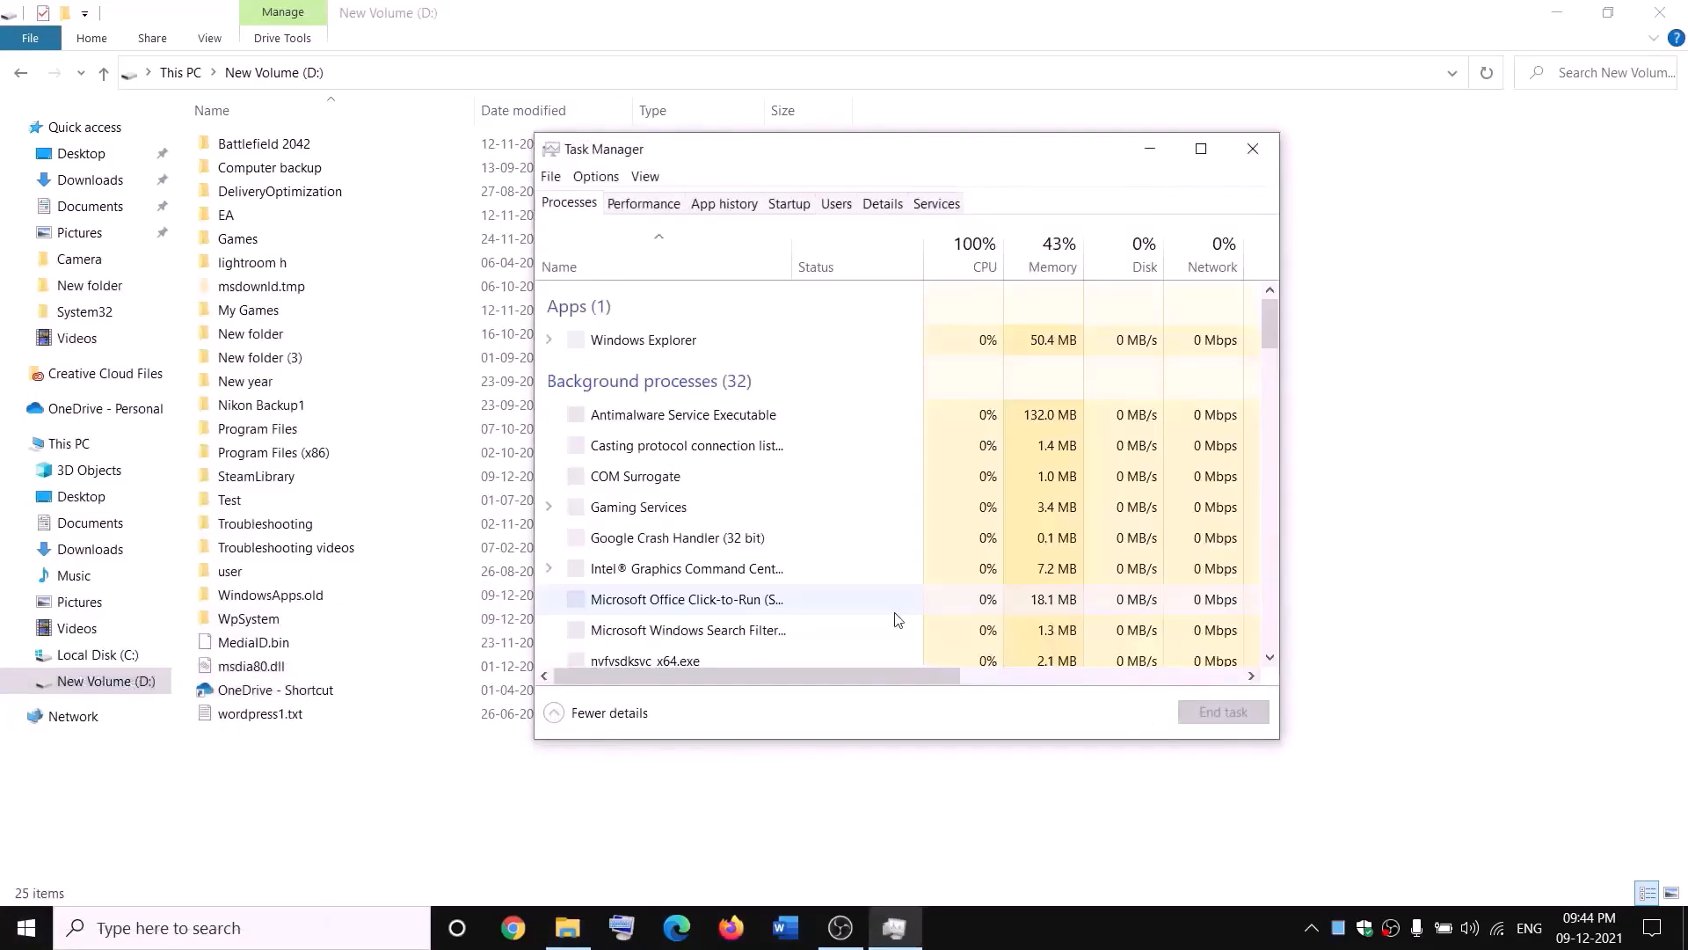
scroll(767, 497, "down", 2)
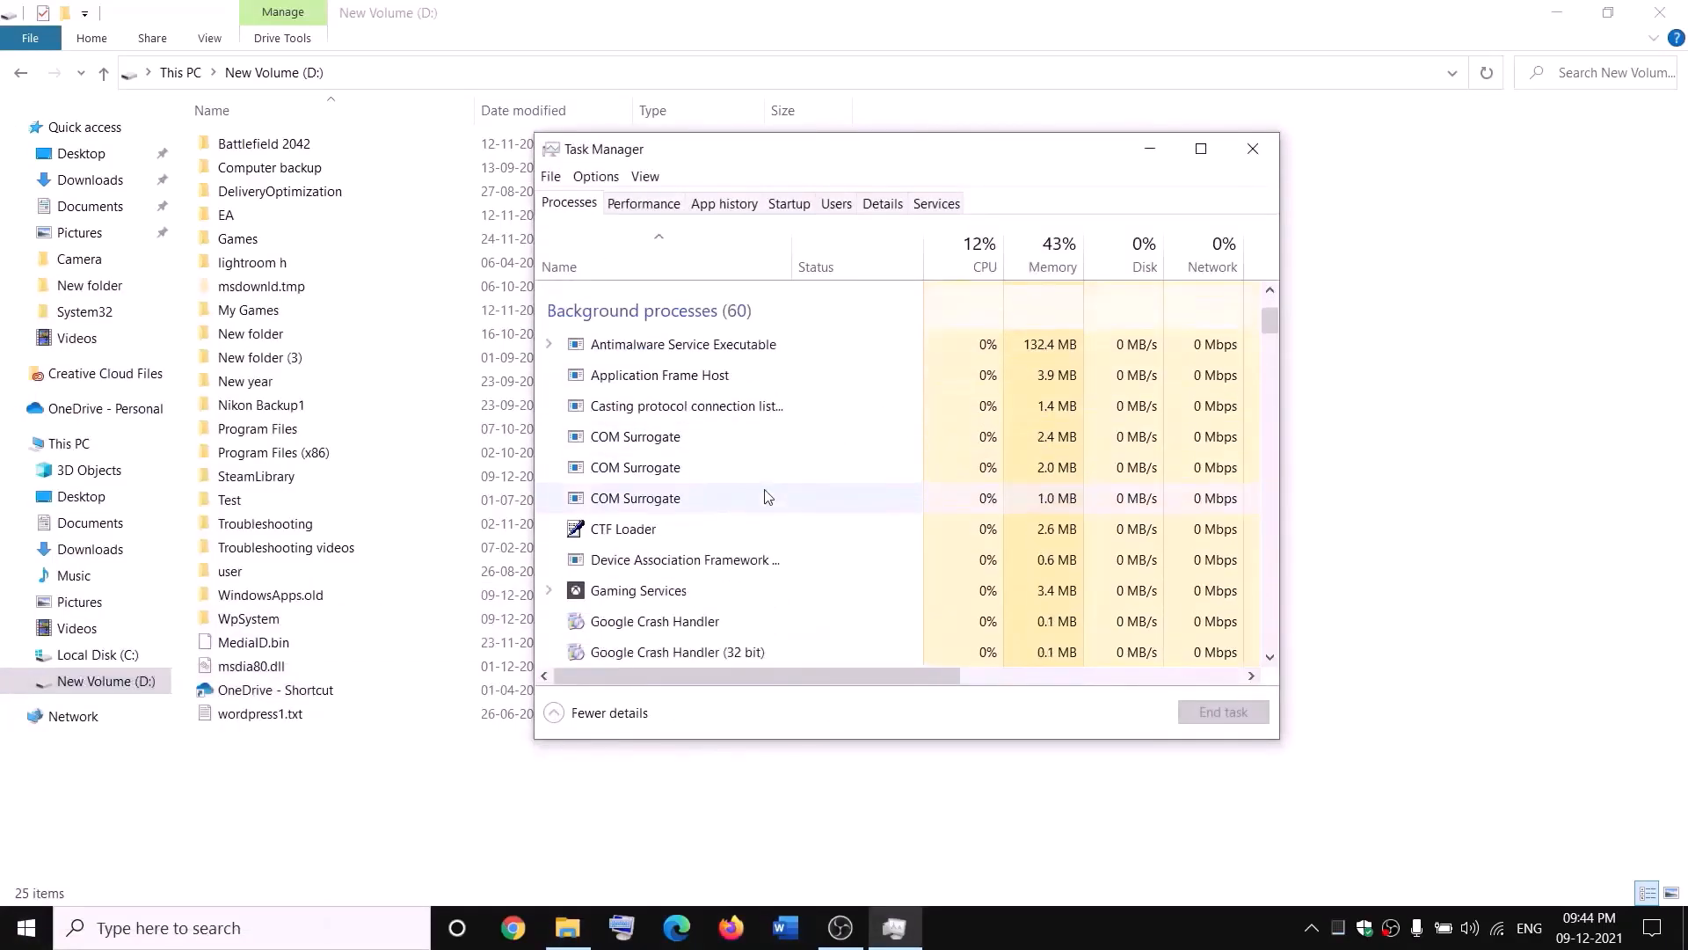
right_click(612, 598)
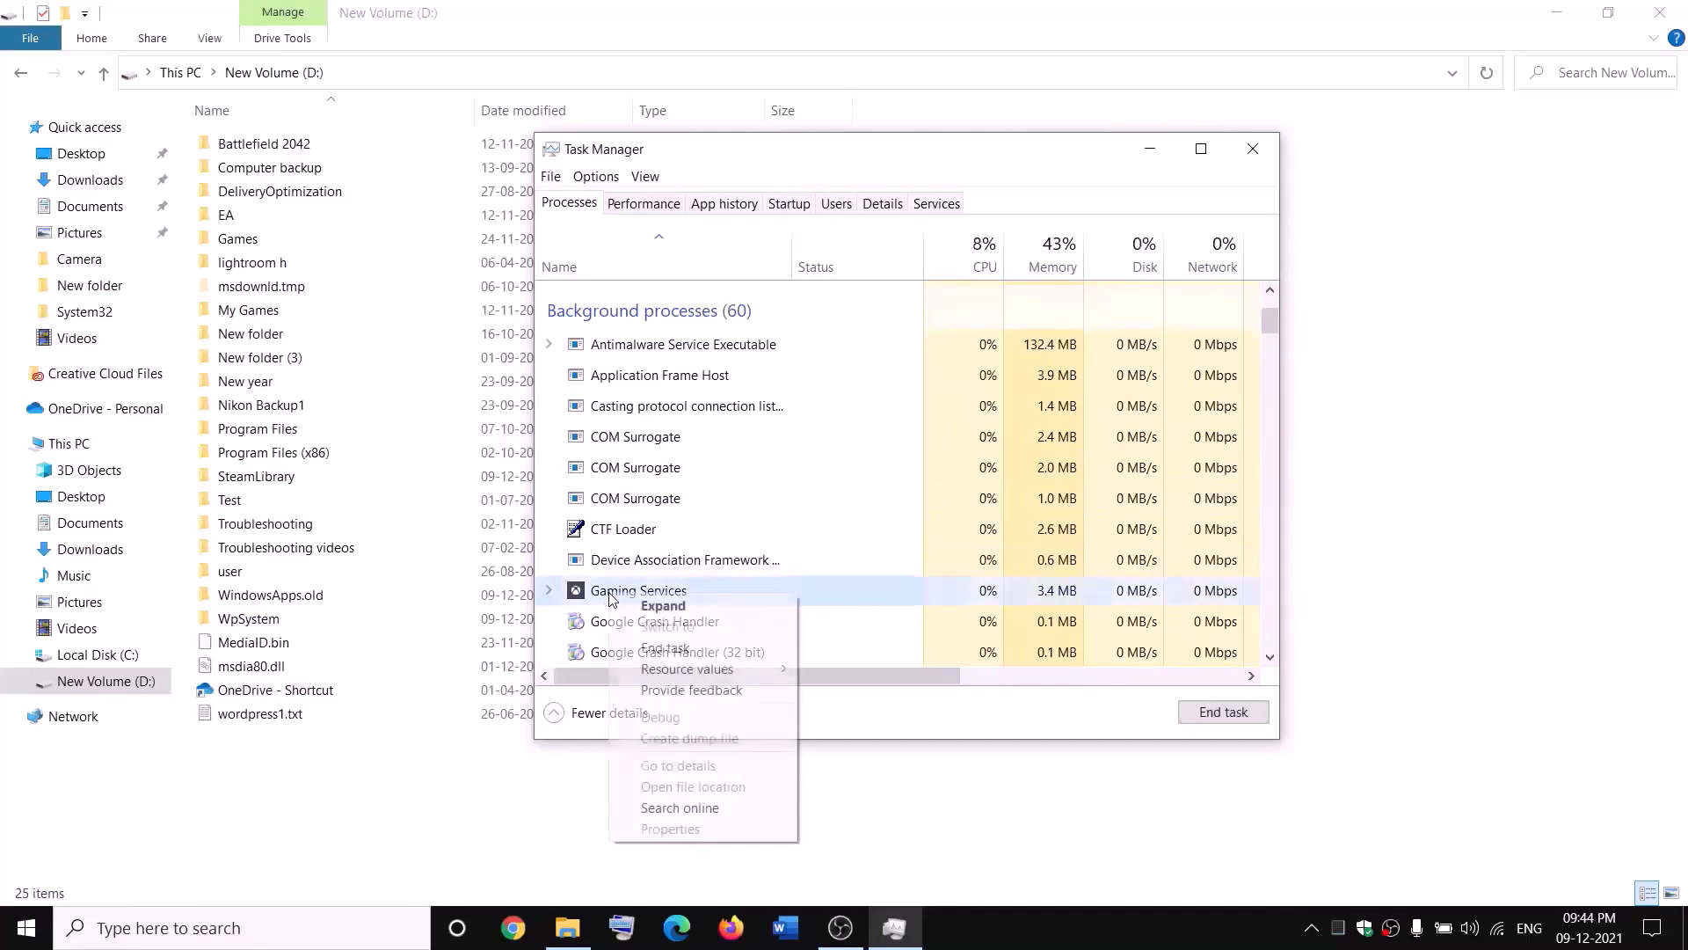
left_click(677, 650)
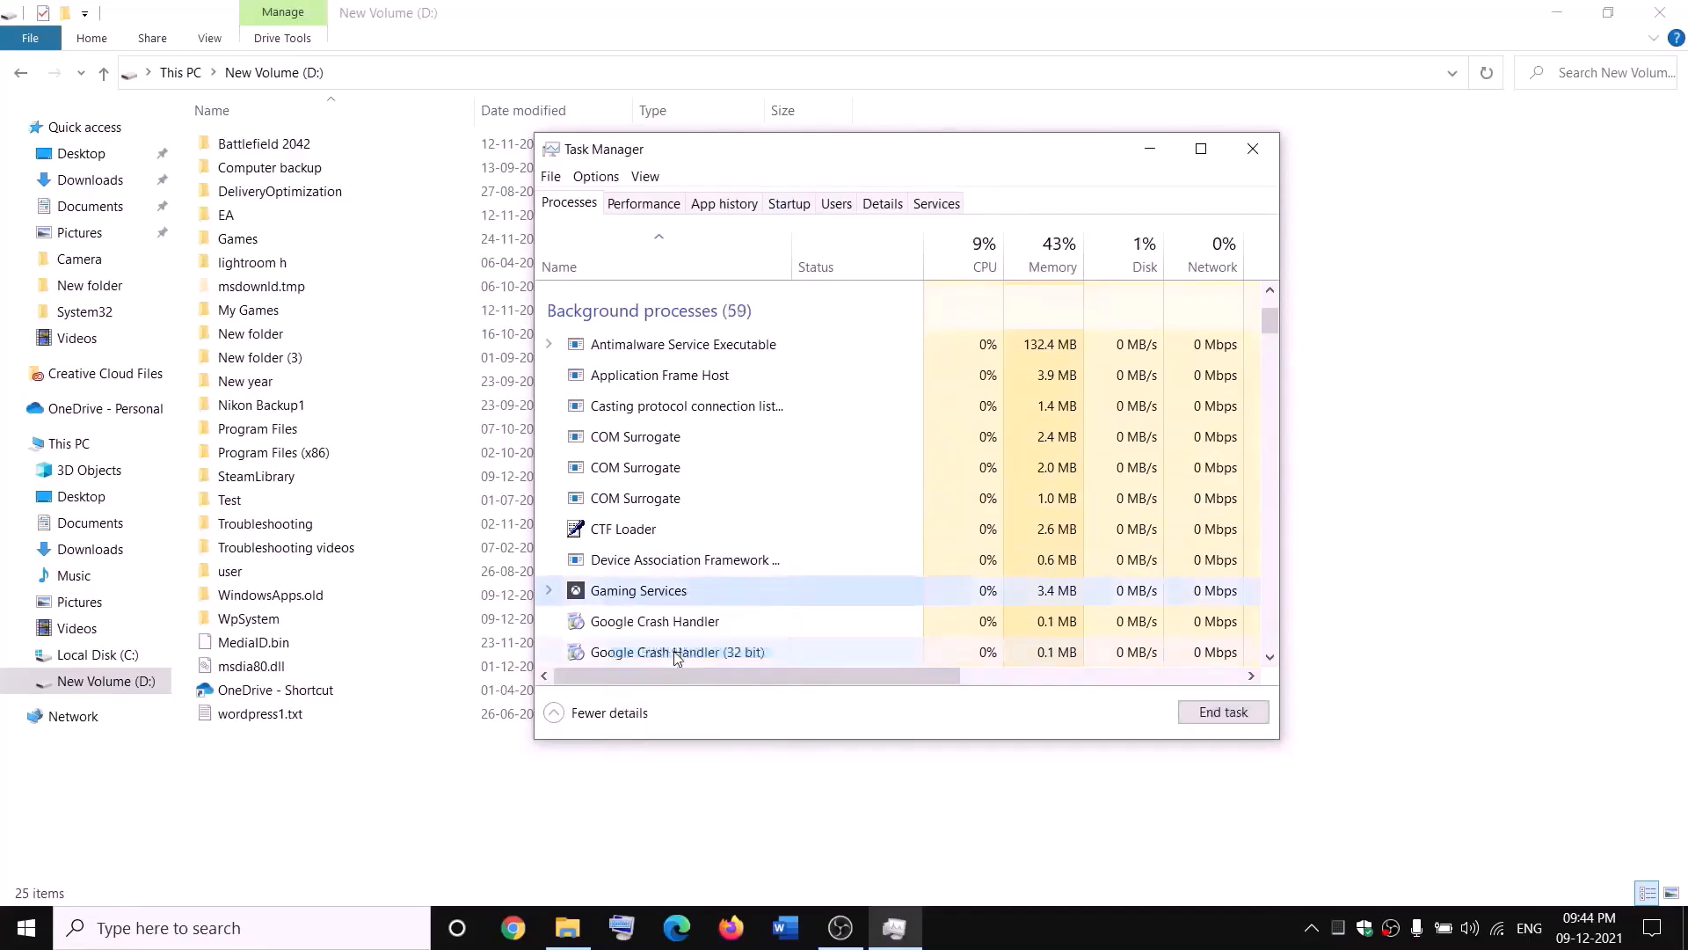
left_click(1268, 150)
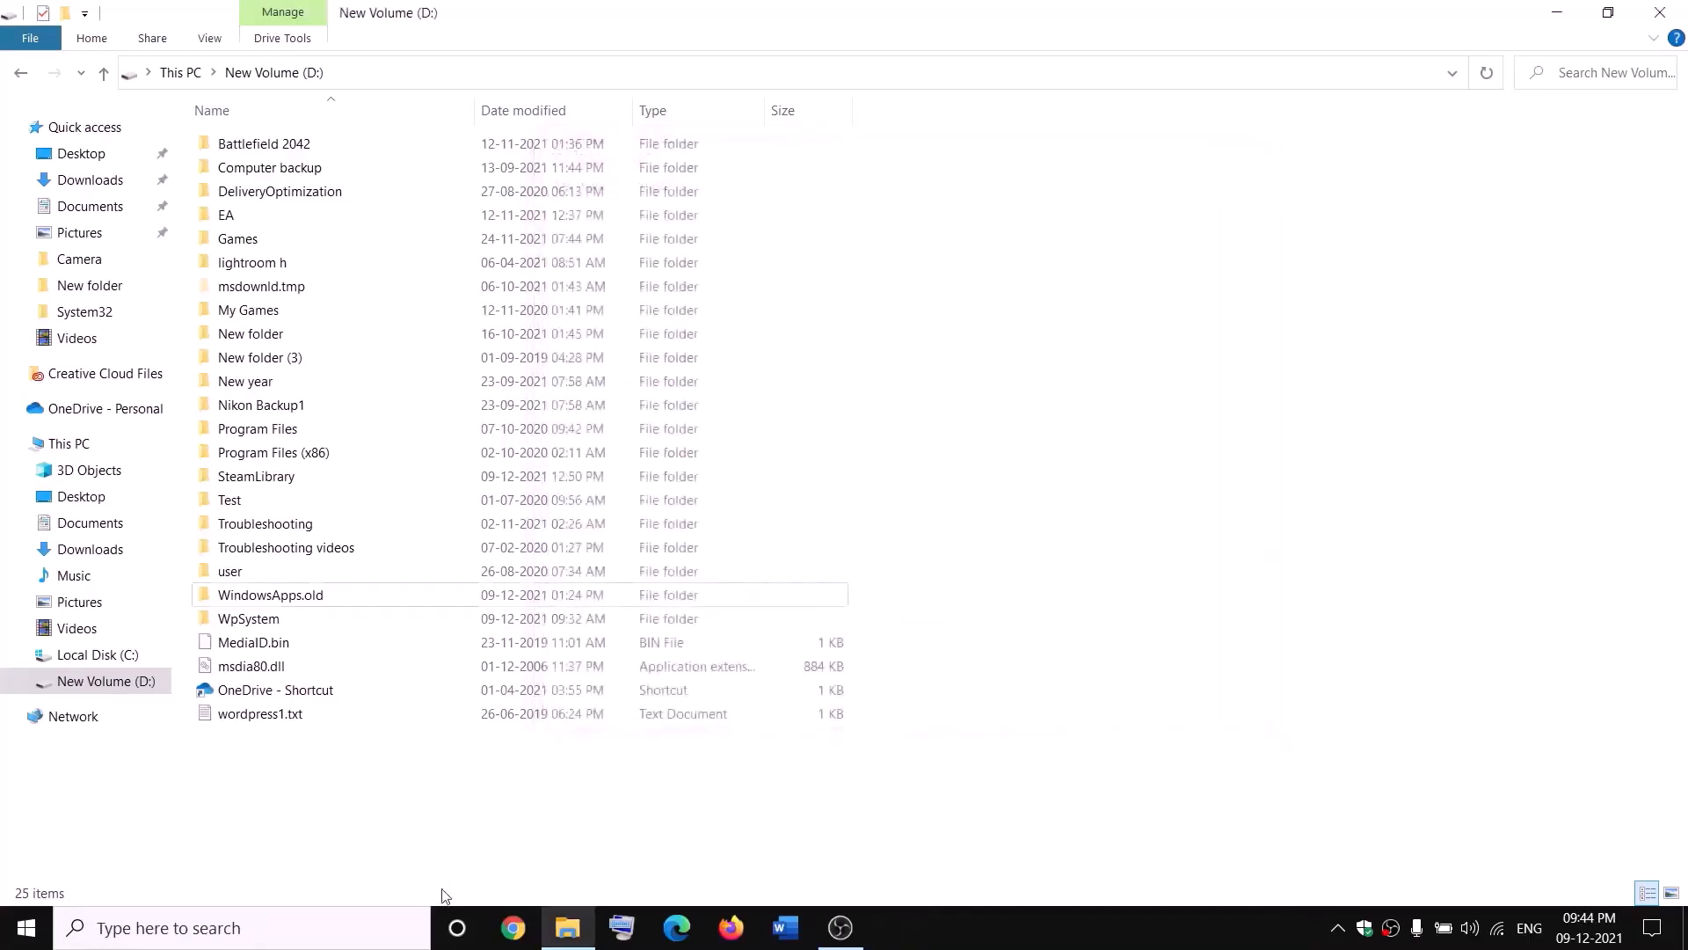
- Open the Services app from search and start the first Gaming Services service
left_click(371, 934)
type("services")
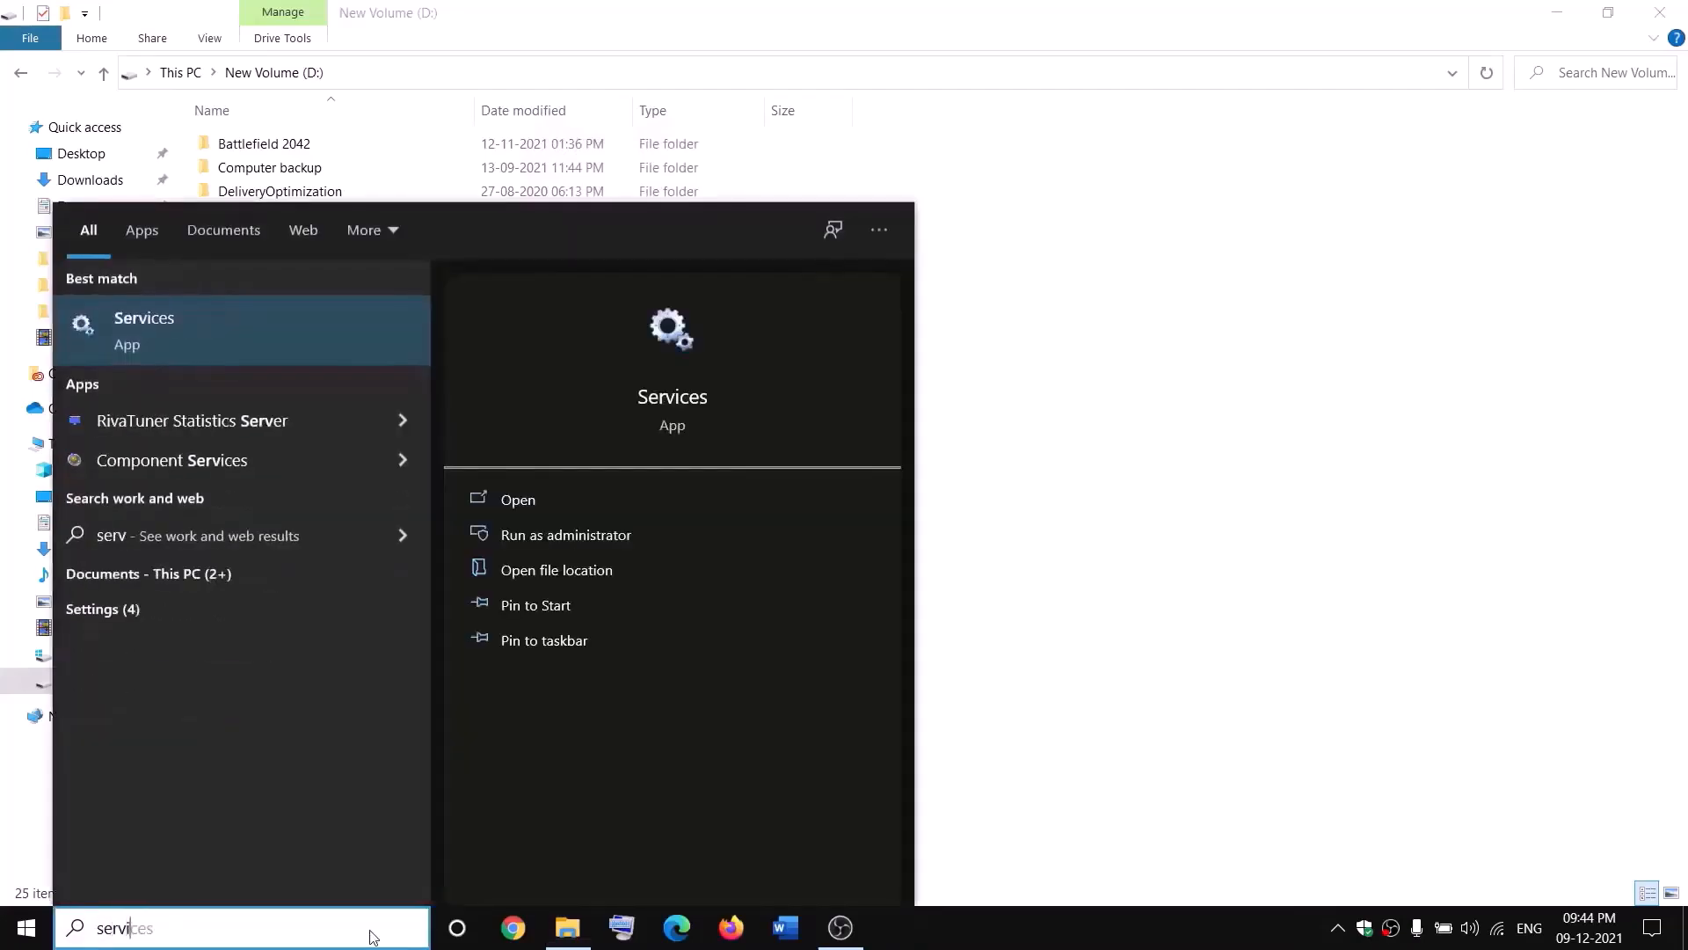
key("Return")
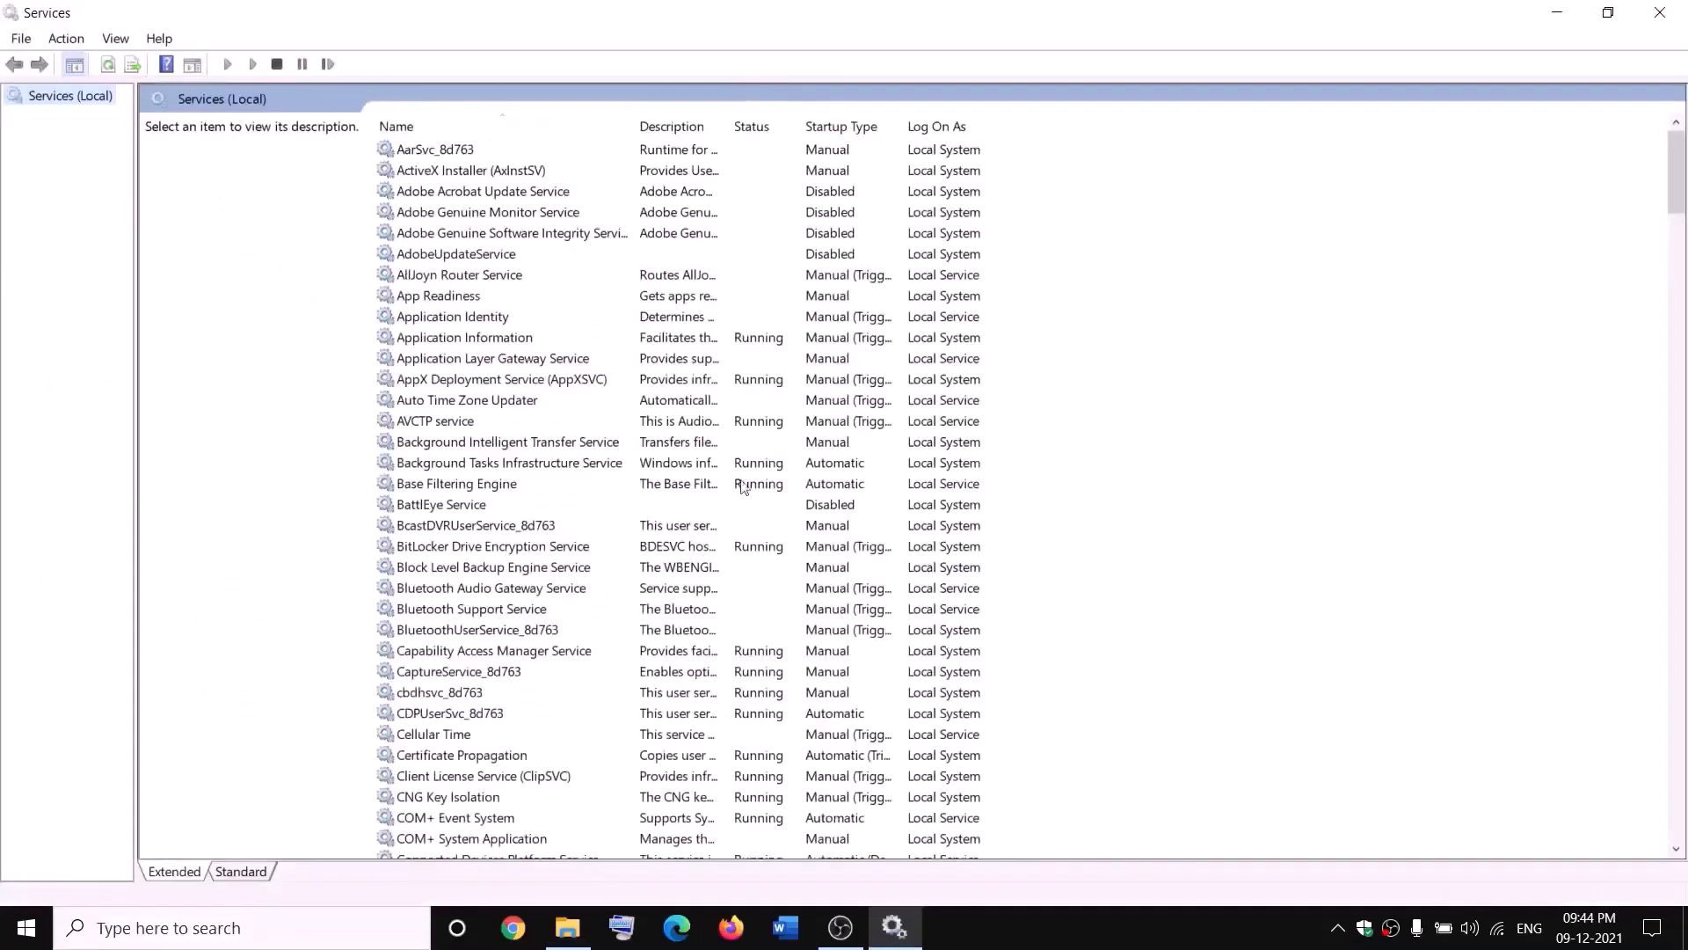
left_click(723, 468)
key("g")
left_click(739, 234)
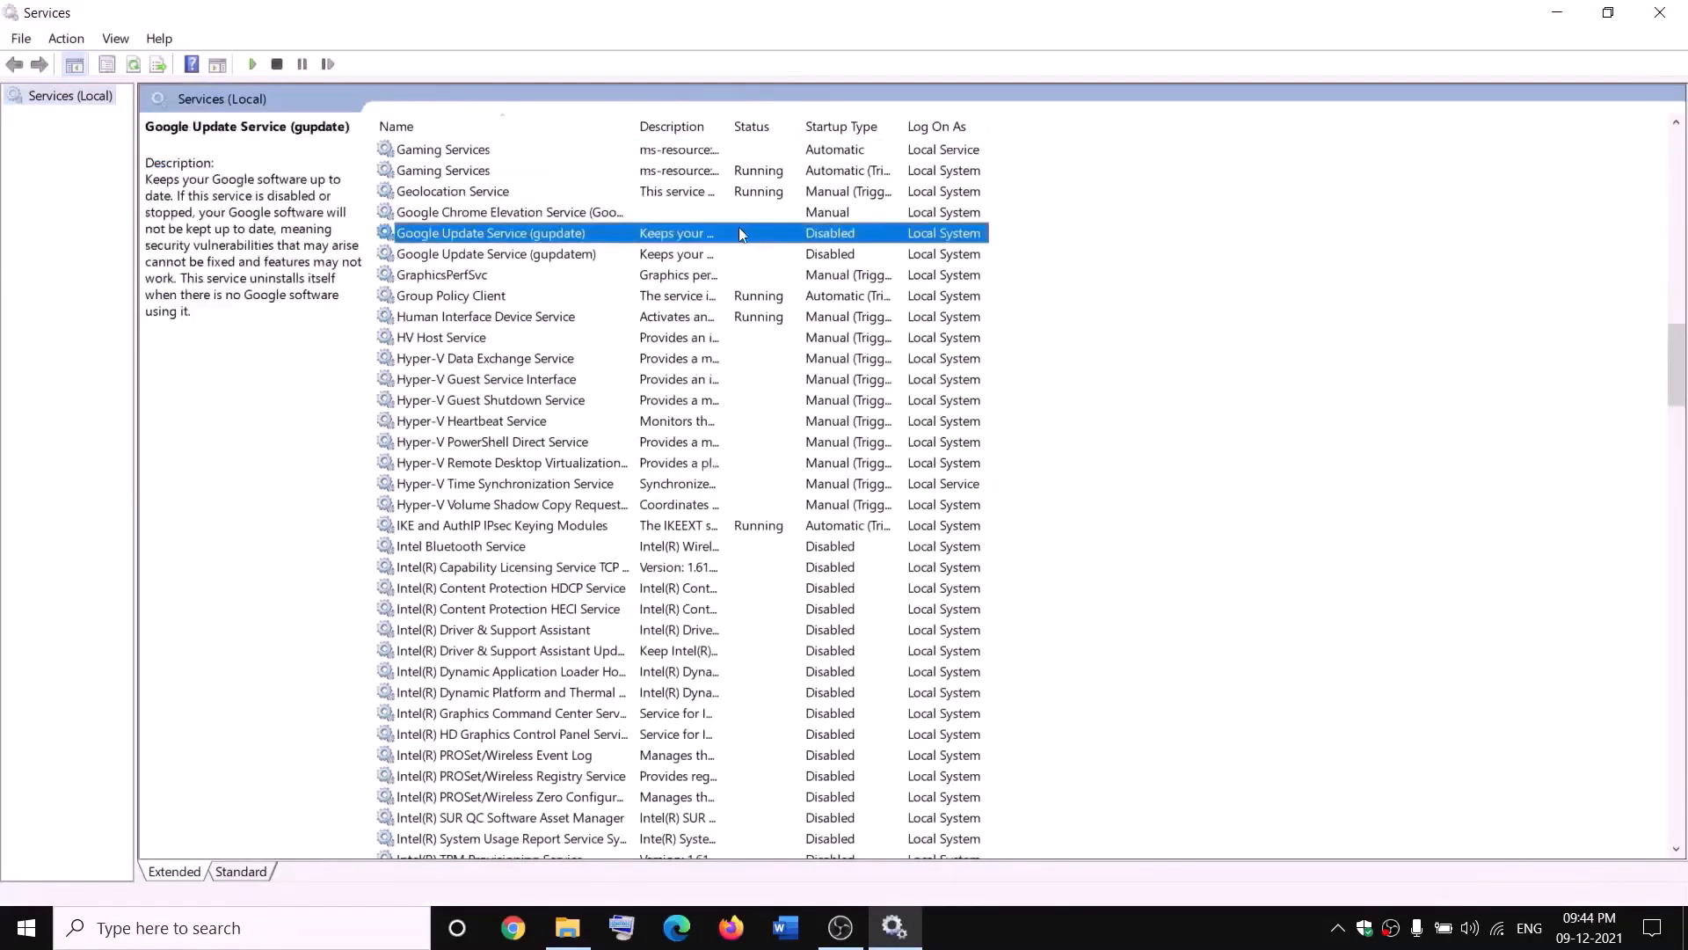
left_click(701, 152)
right_click(700, 150)
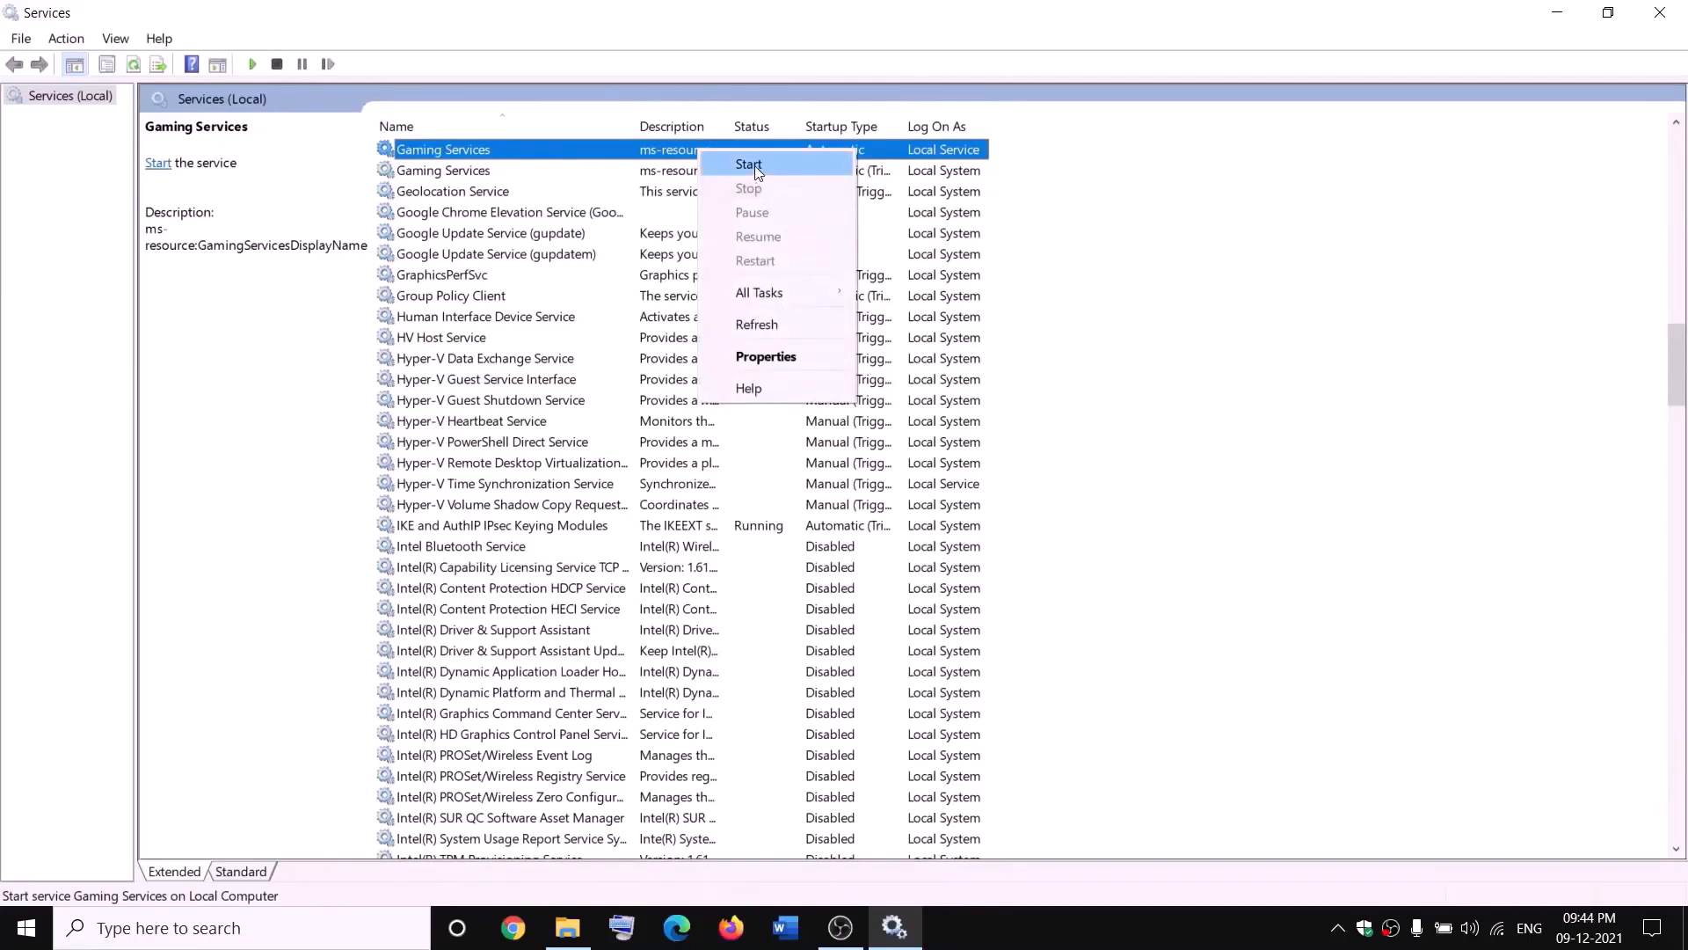
left_click(754, 165)
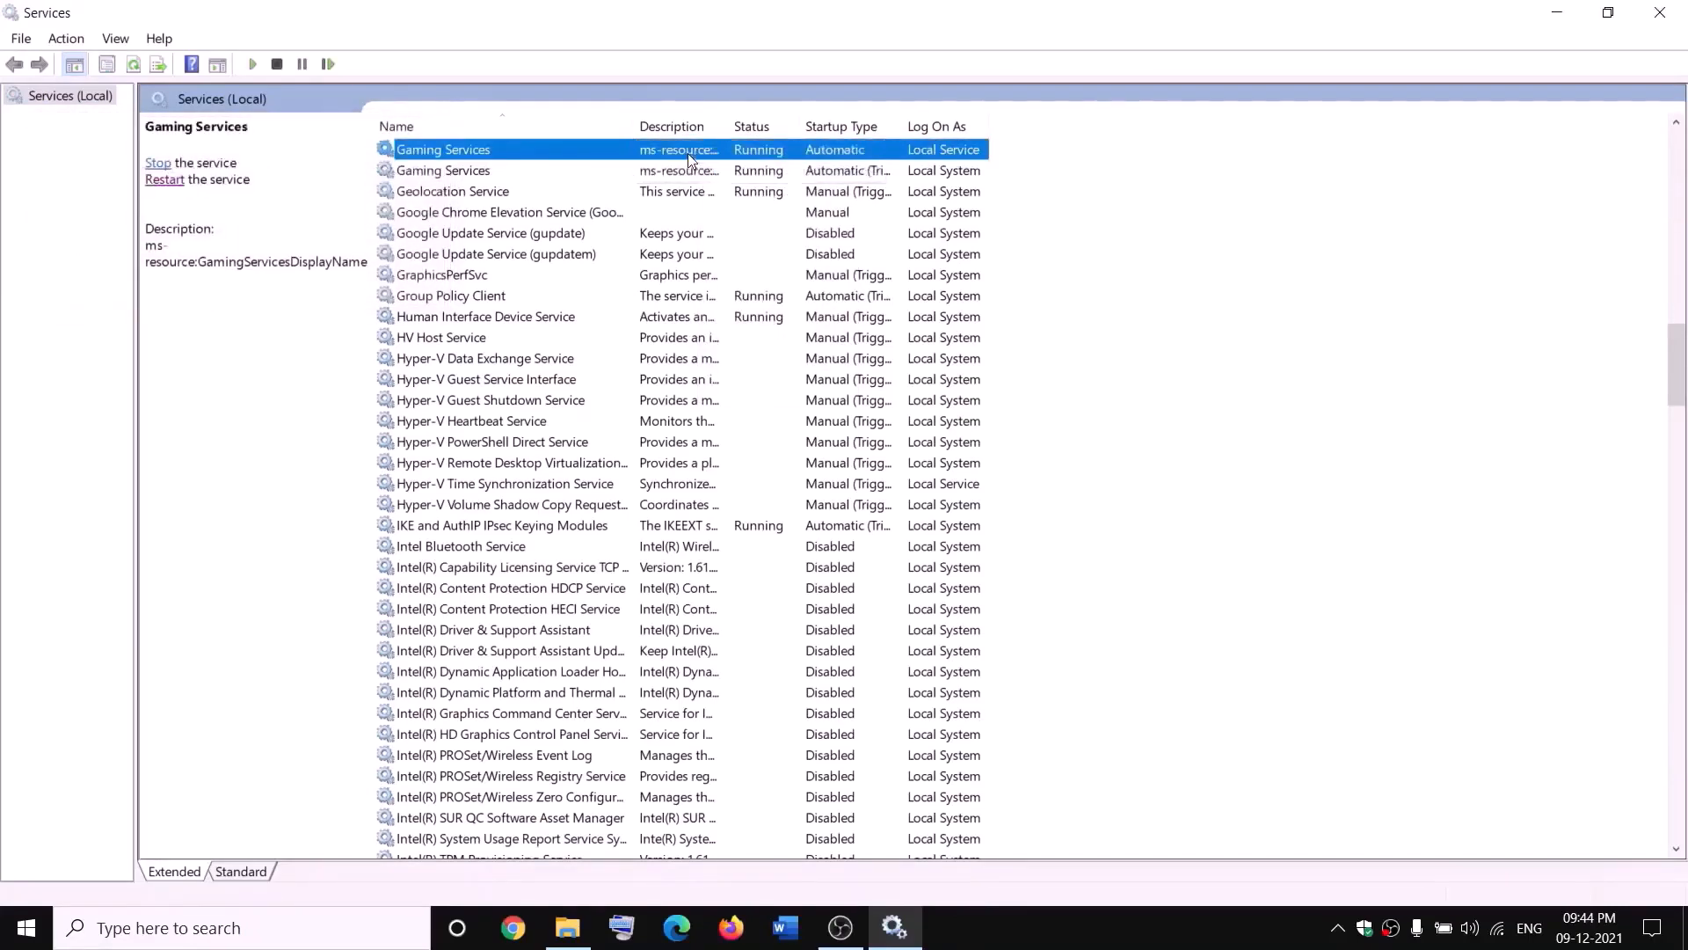
- Stop both Gaming Services services
right_click(693, 157)
left_click(739, 191)
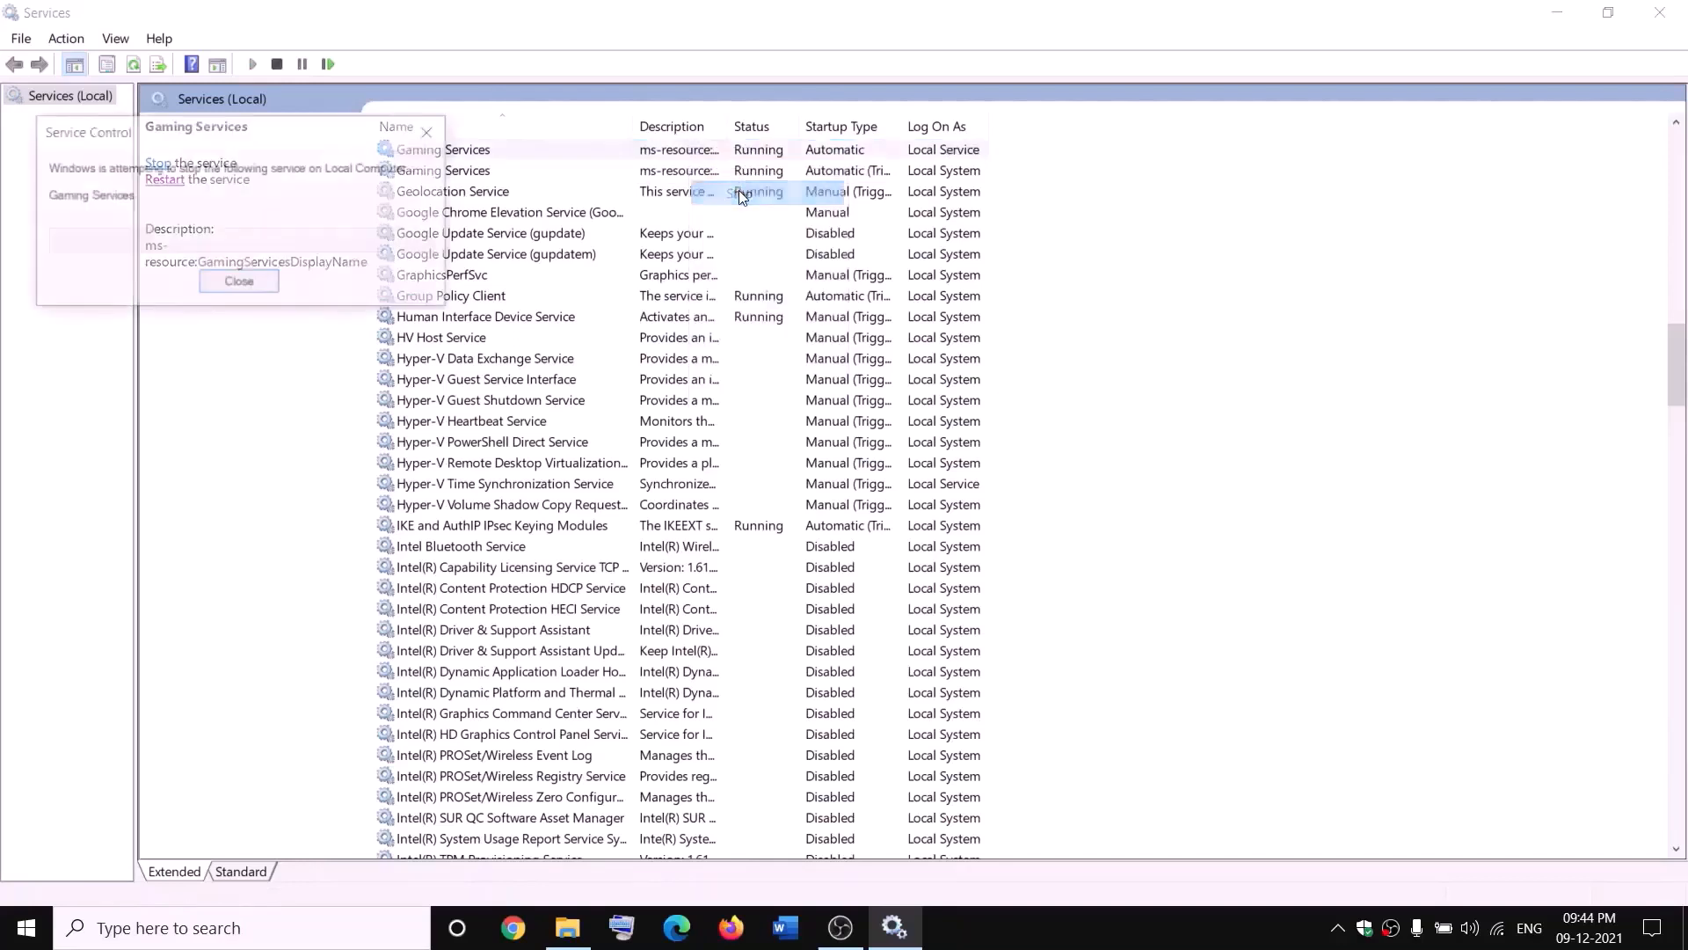
left_click(687, 175)
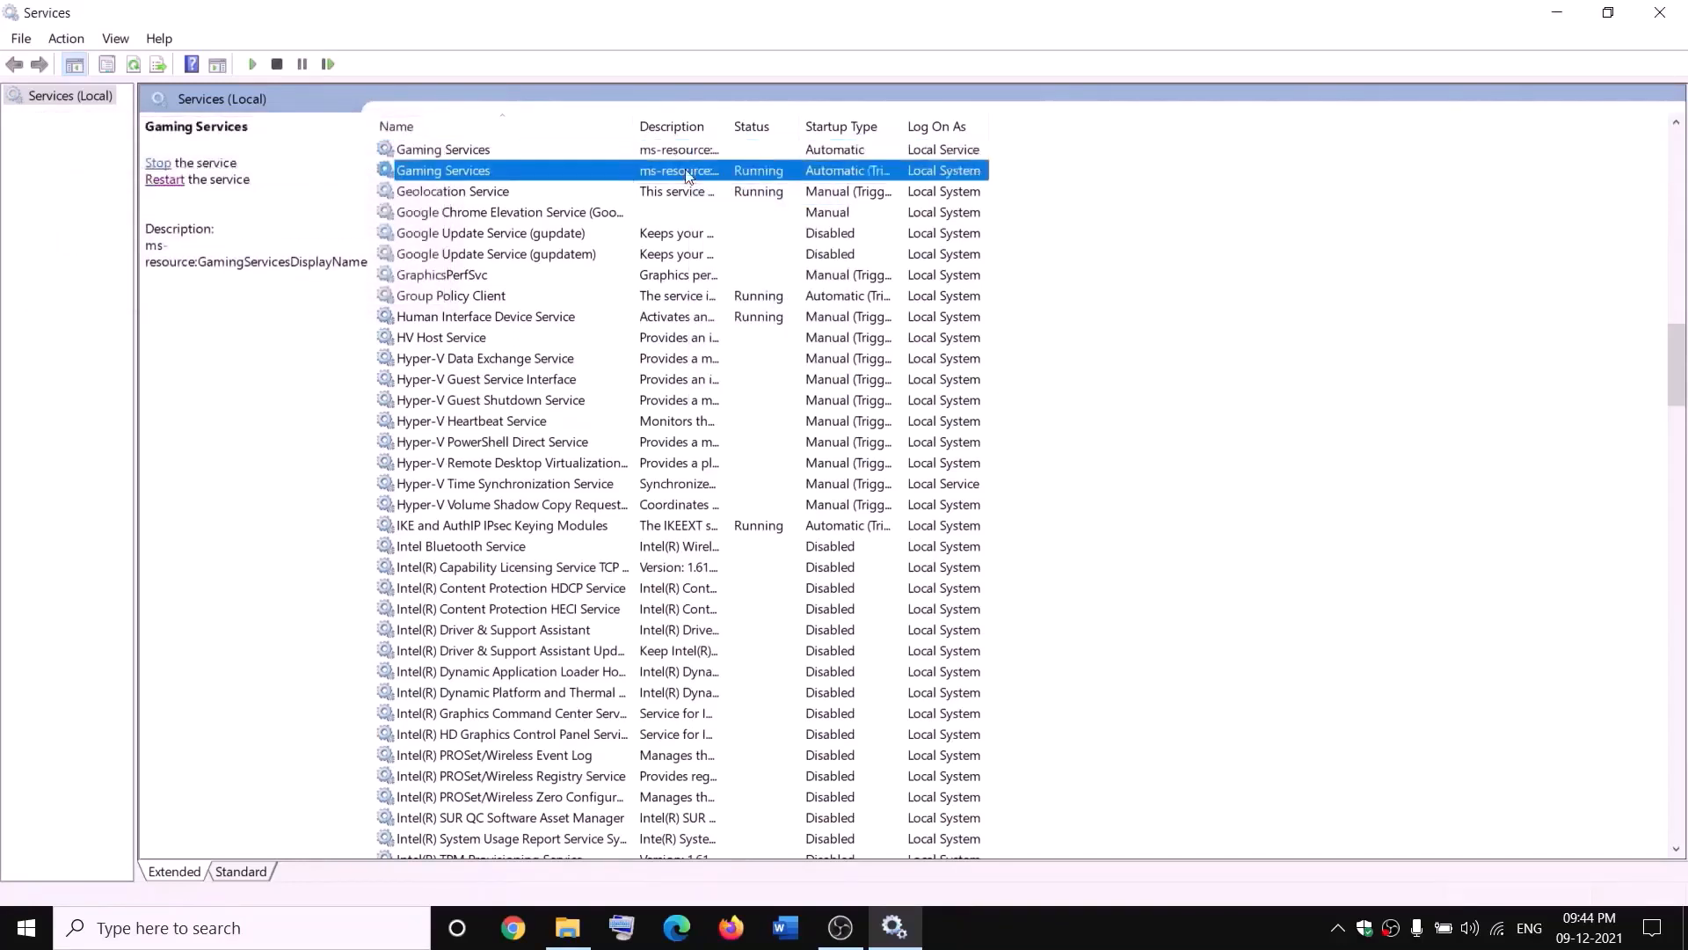
right_click(687, 175)
left_click(768, 211)
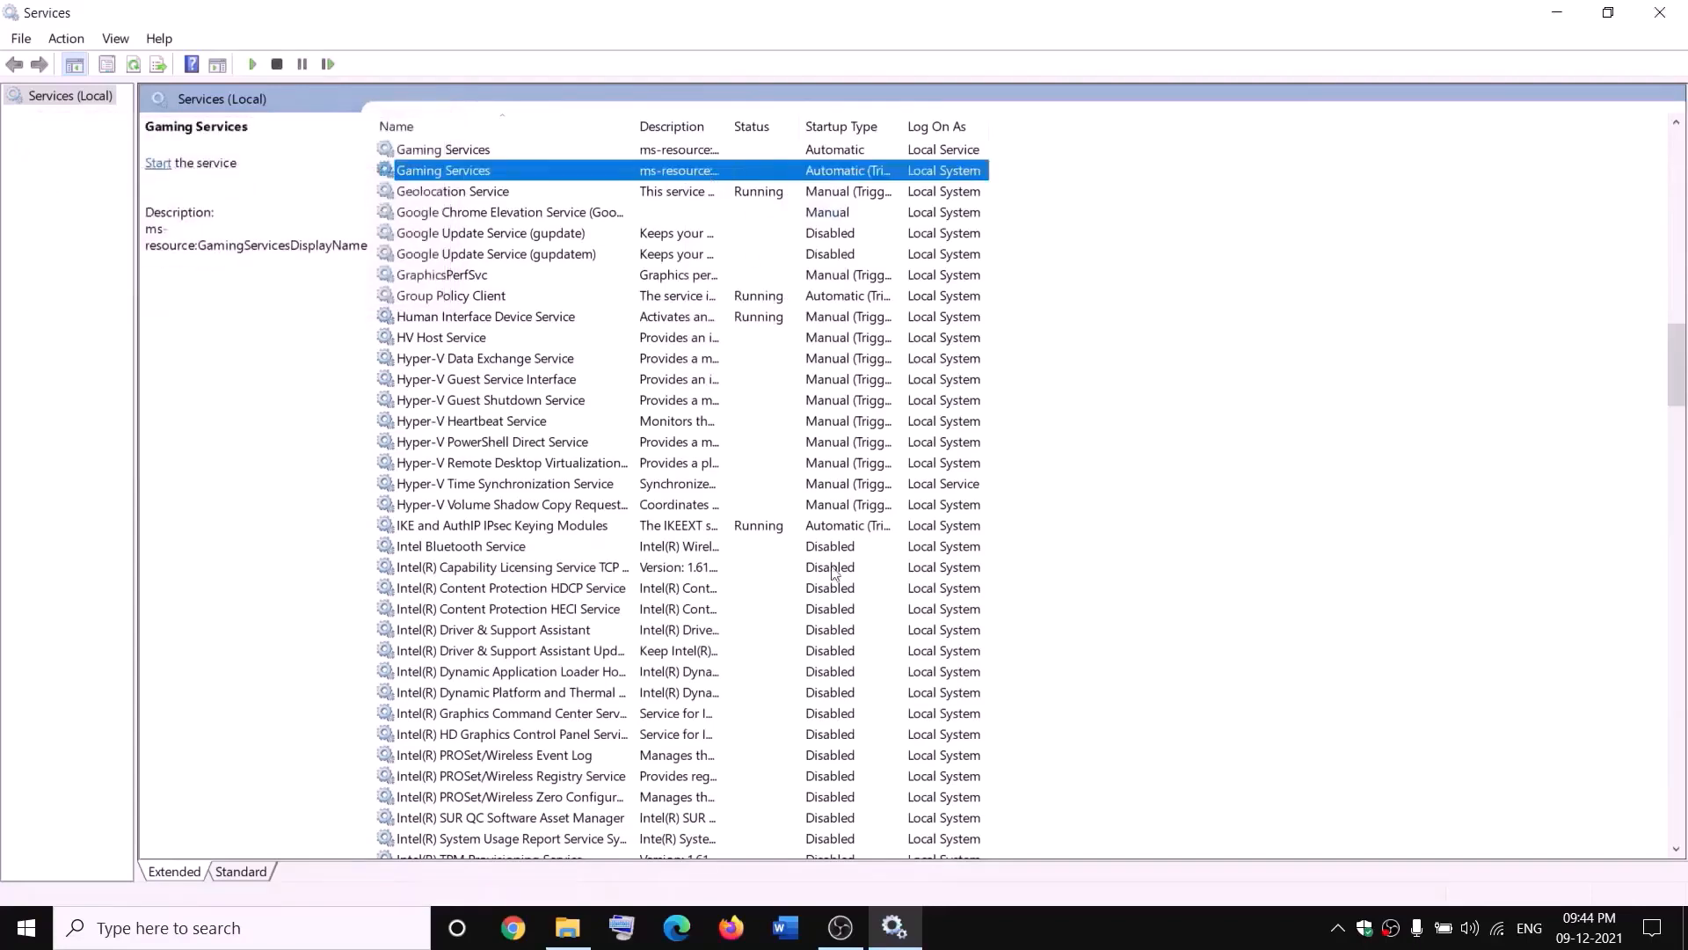
- Start both Gaming Services services again
left_click(568, 927)
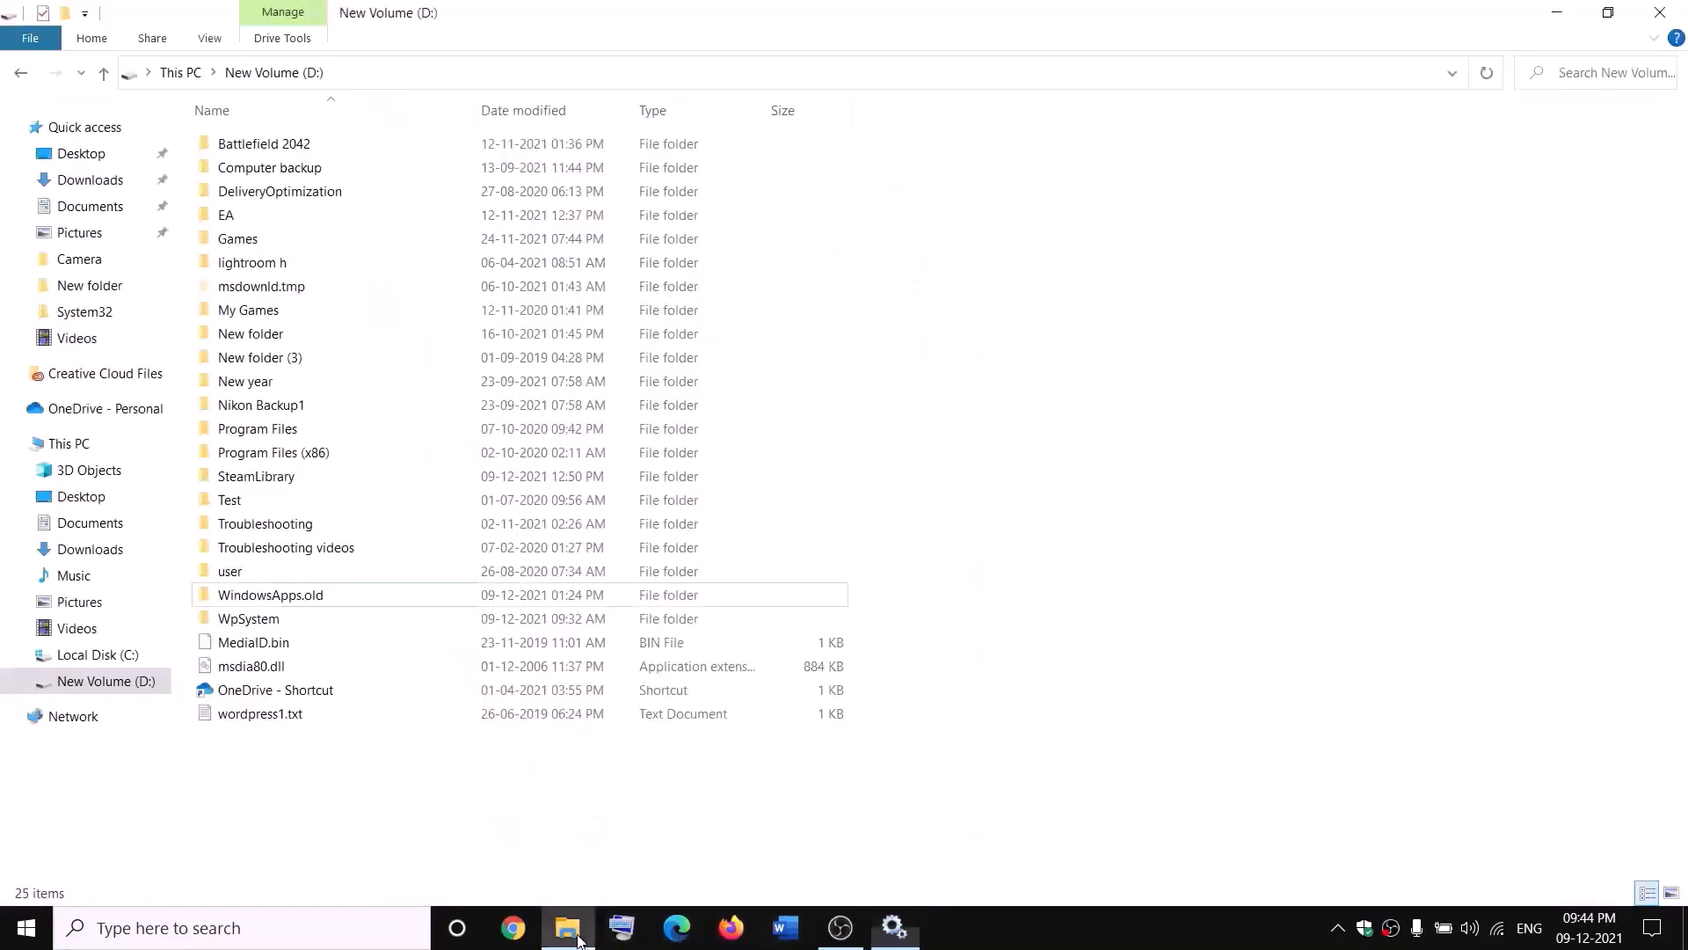
left_click(295, 602)
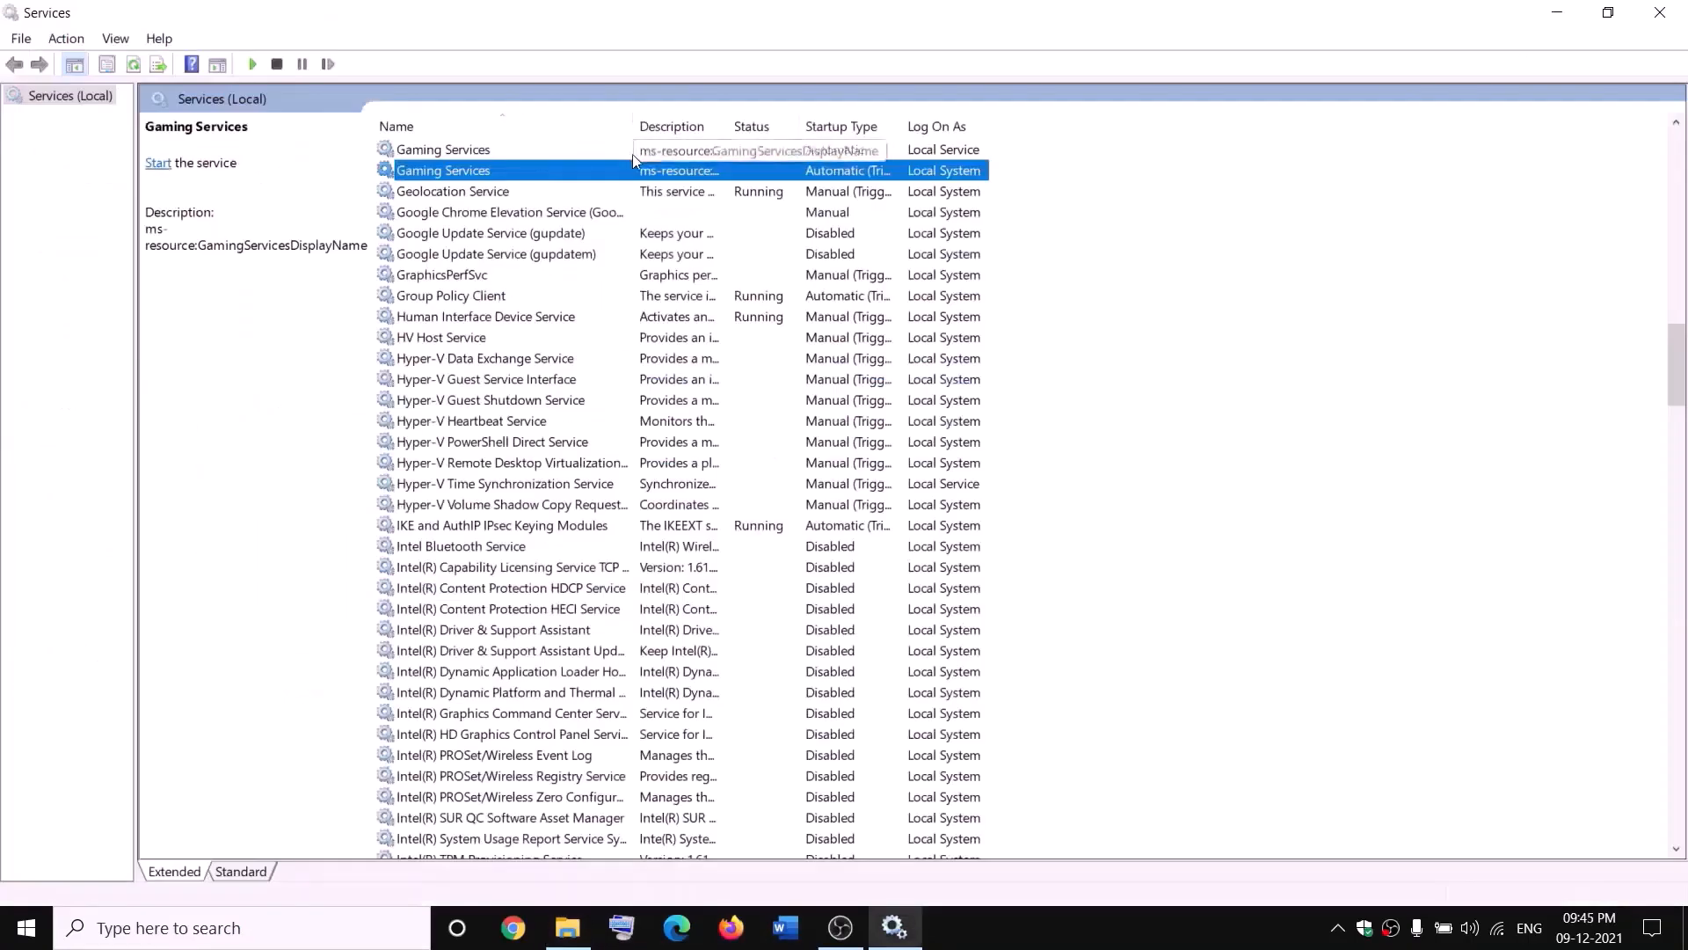
right_click(624, 151)
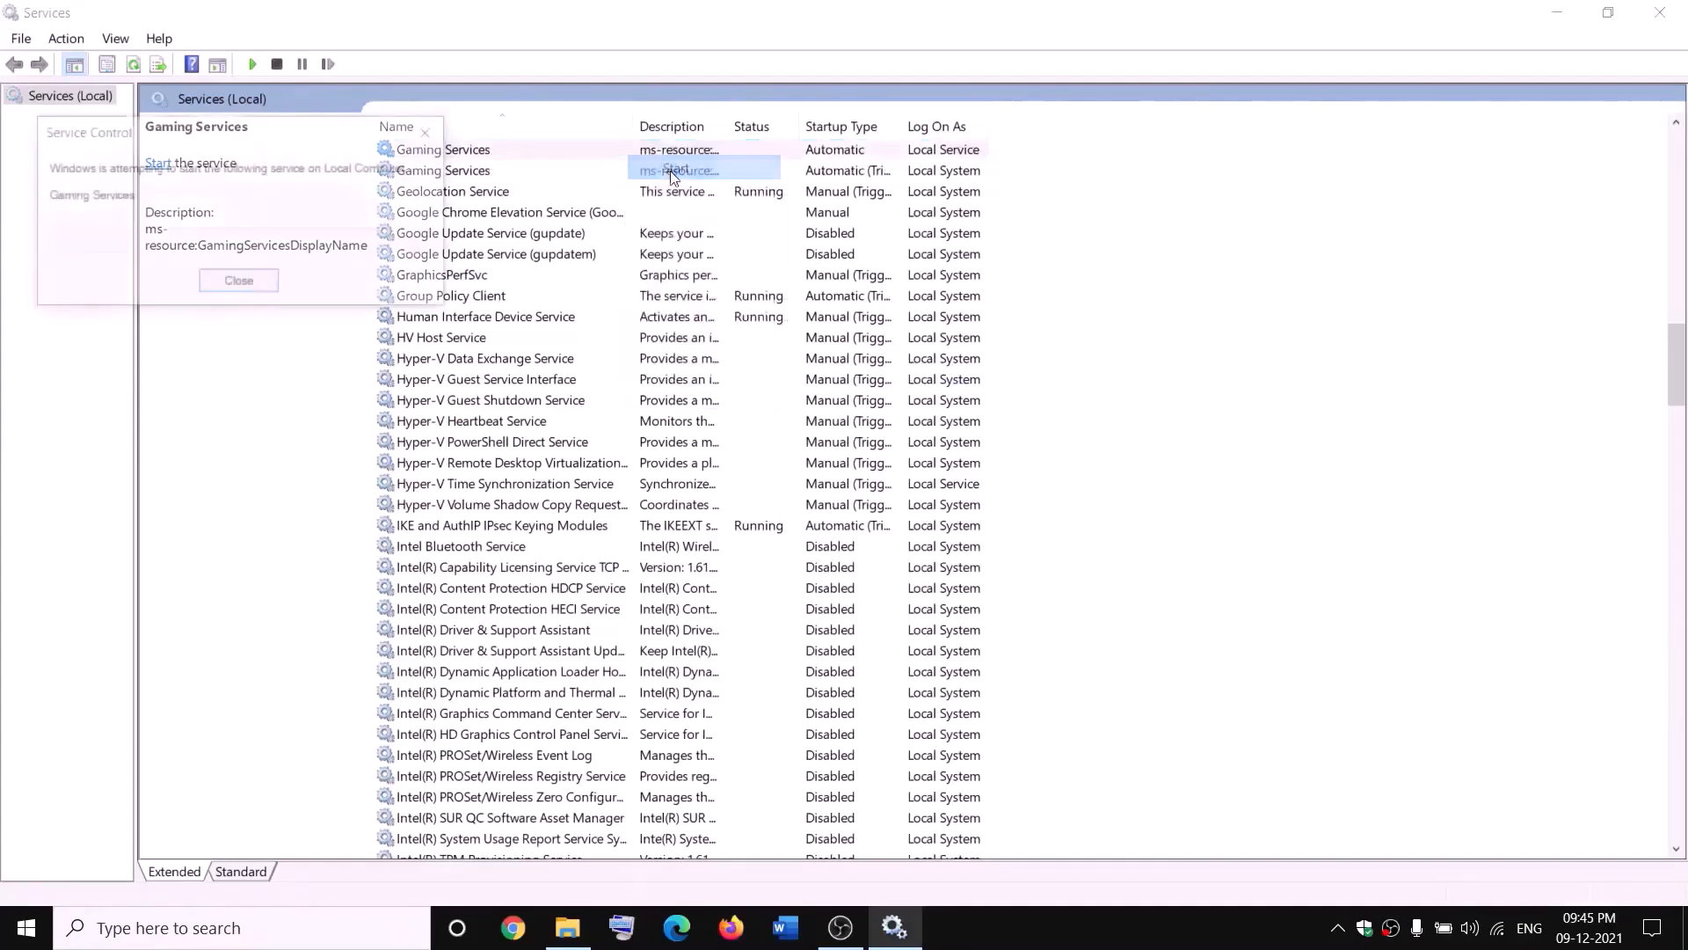
left_click(670, 171)
left_click(679, 172)
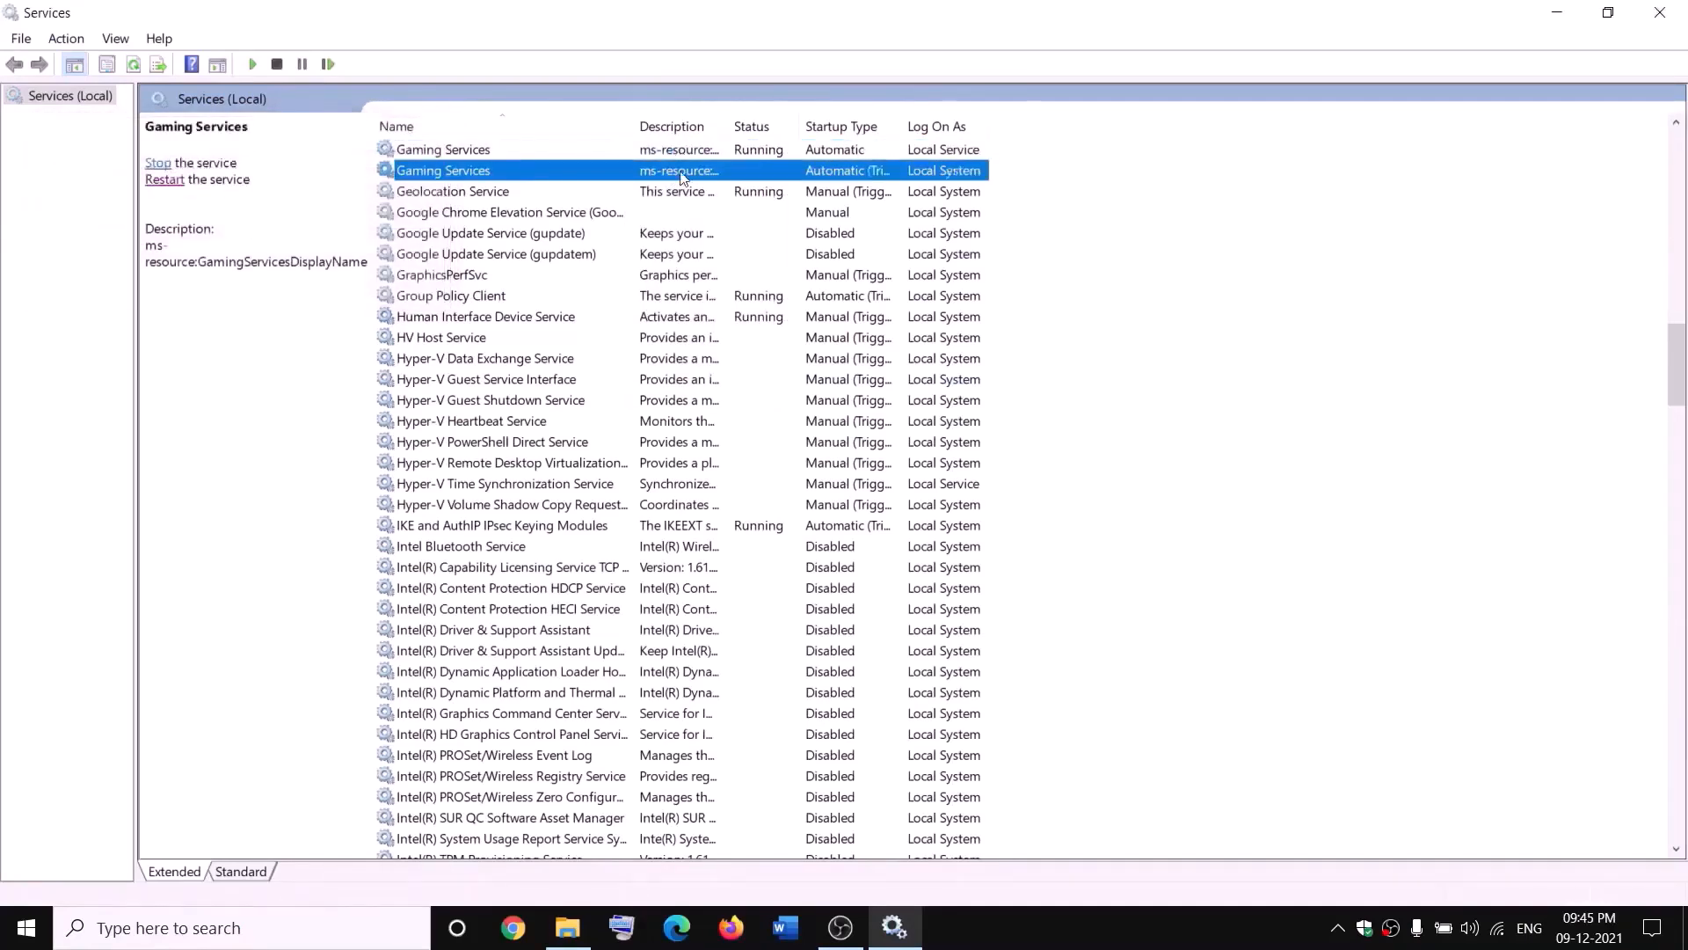
right_click(680, 174)
left_click(719, 187)
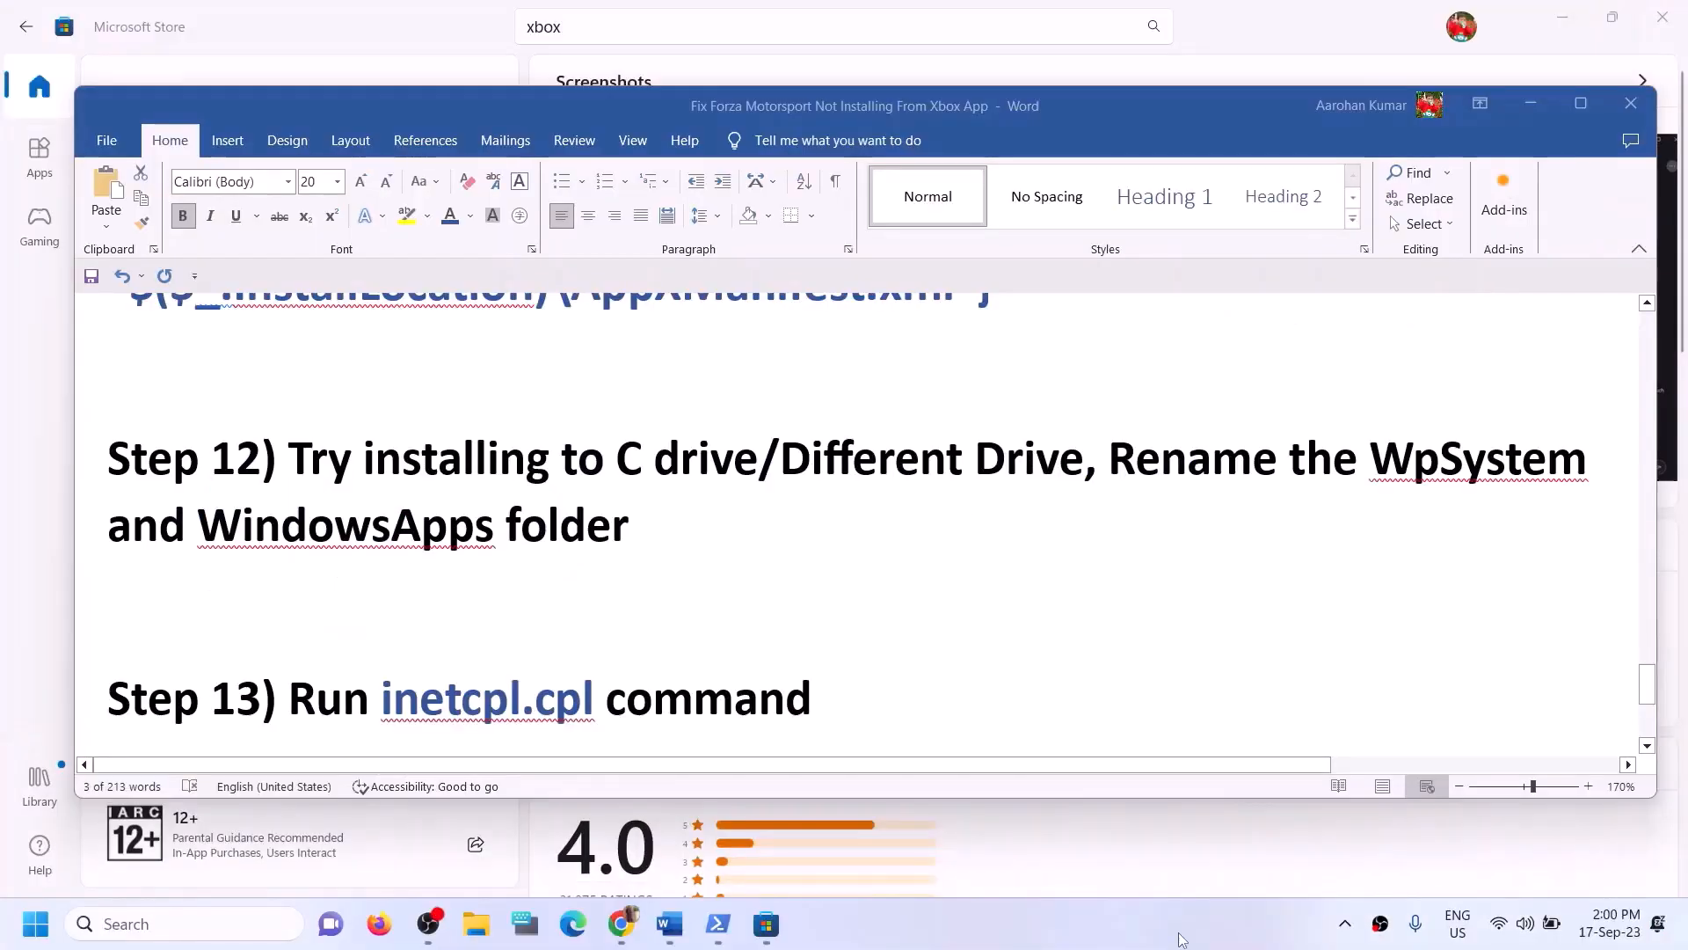
- Copy the inetcpl.cpl command from Step 13 of the guide document
scroll(431, 646, "down", 1)
left_click(427, 640)
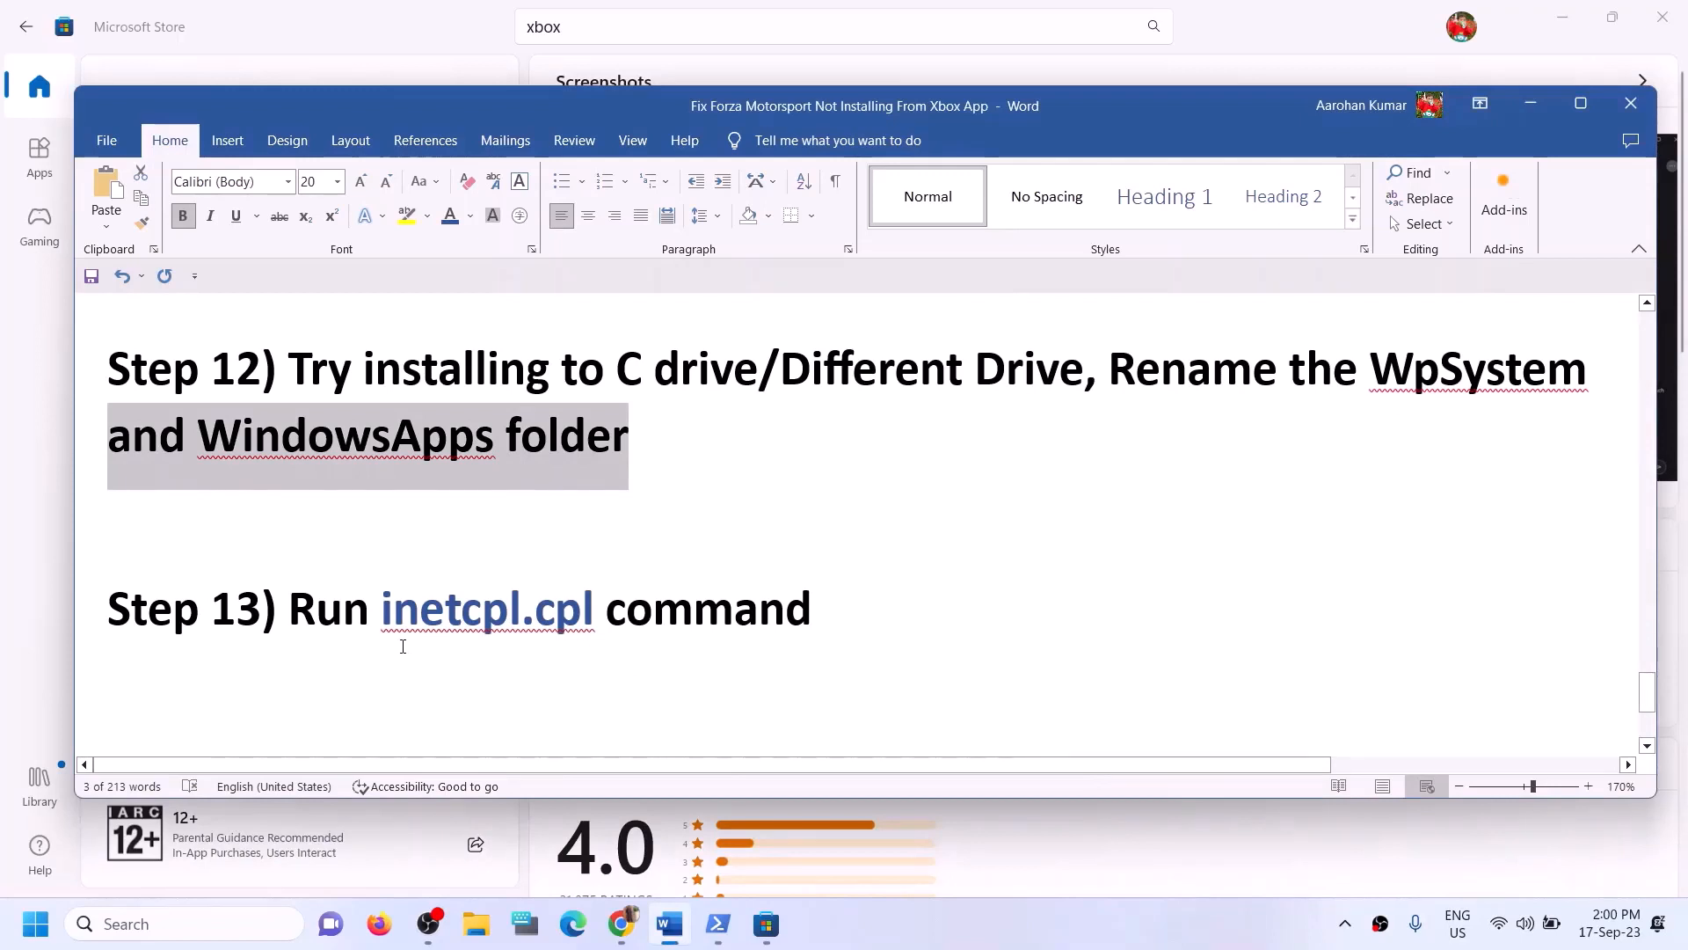
left_click_drag(383, 620, 561, 621)
key("ctrl+c")
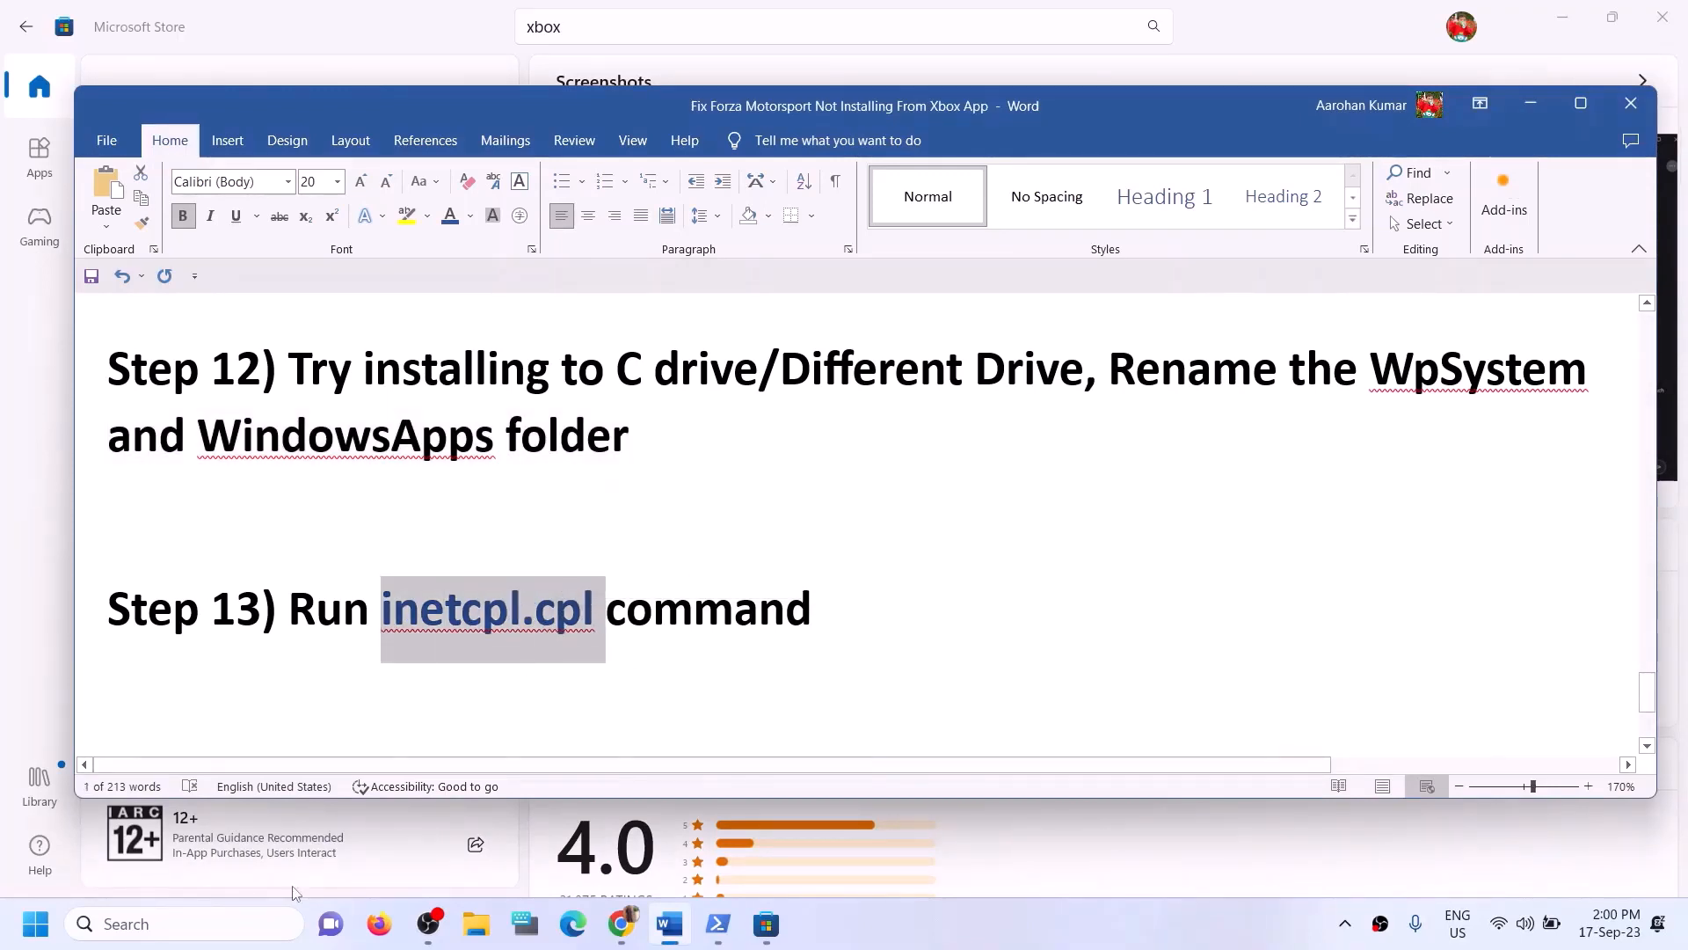
- Run inetcpl.cpl from Windows search and open the Advanced tab of Internet Properties
left_click(126, 925)
key("ctrl+v")
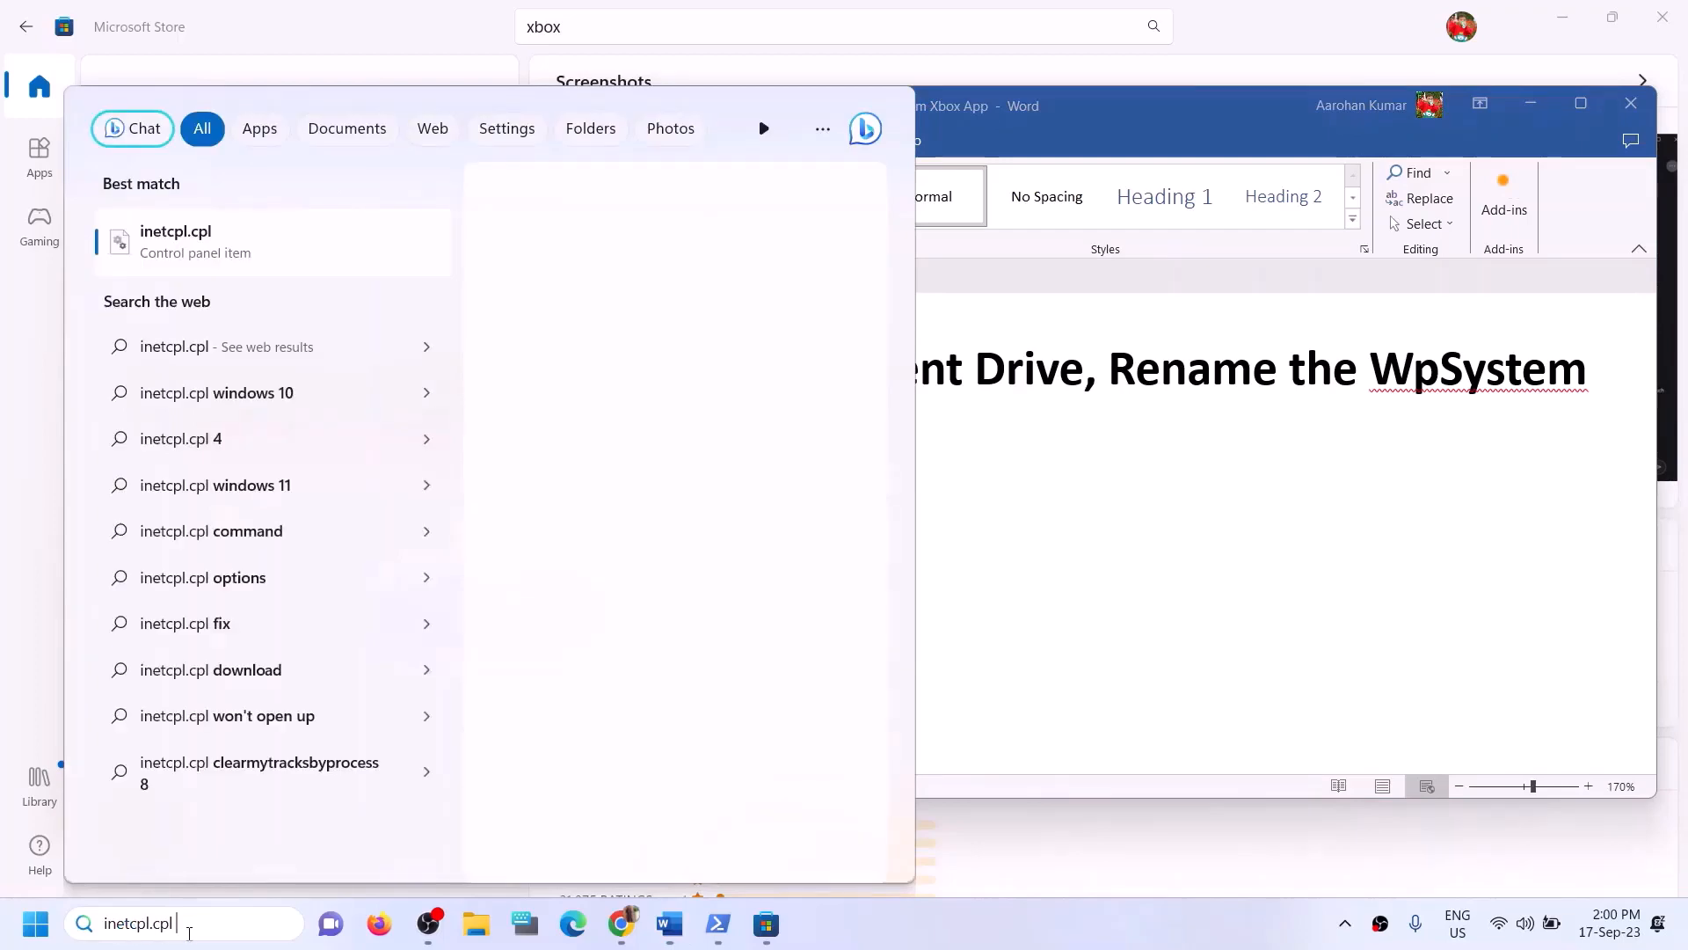
left_click(189, 259)
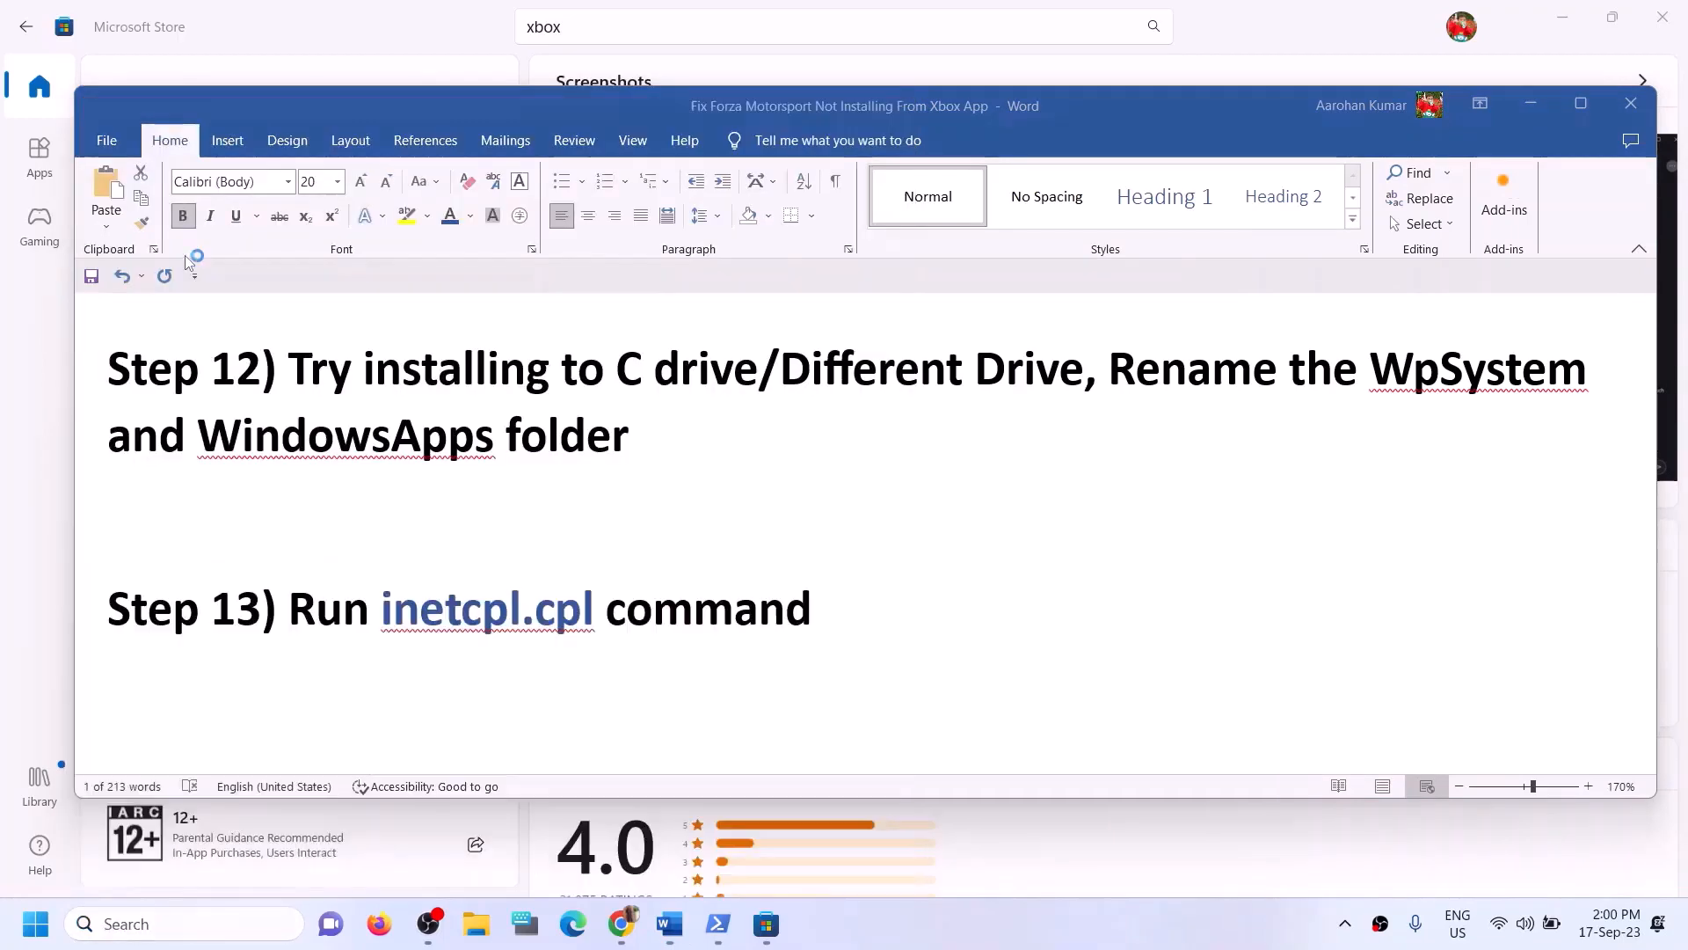
left_click(463, 144)
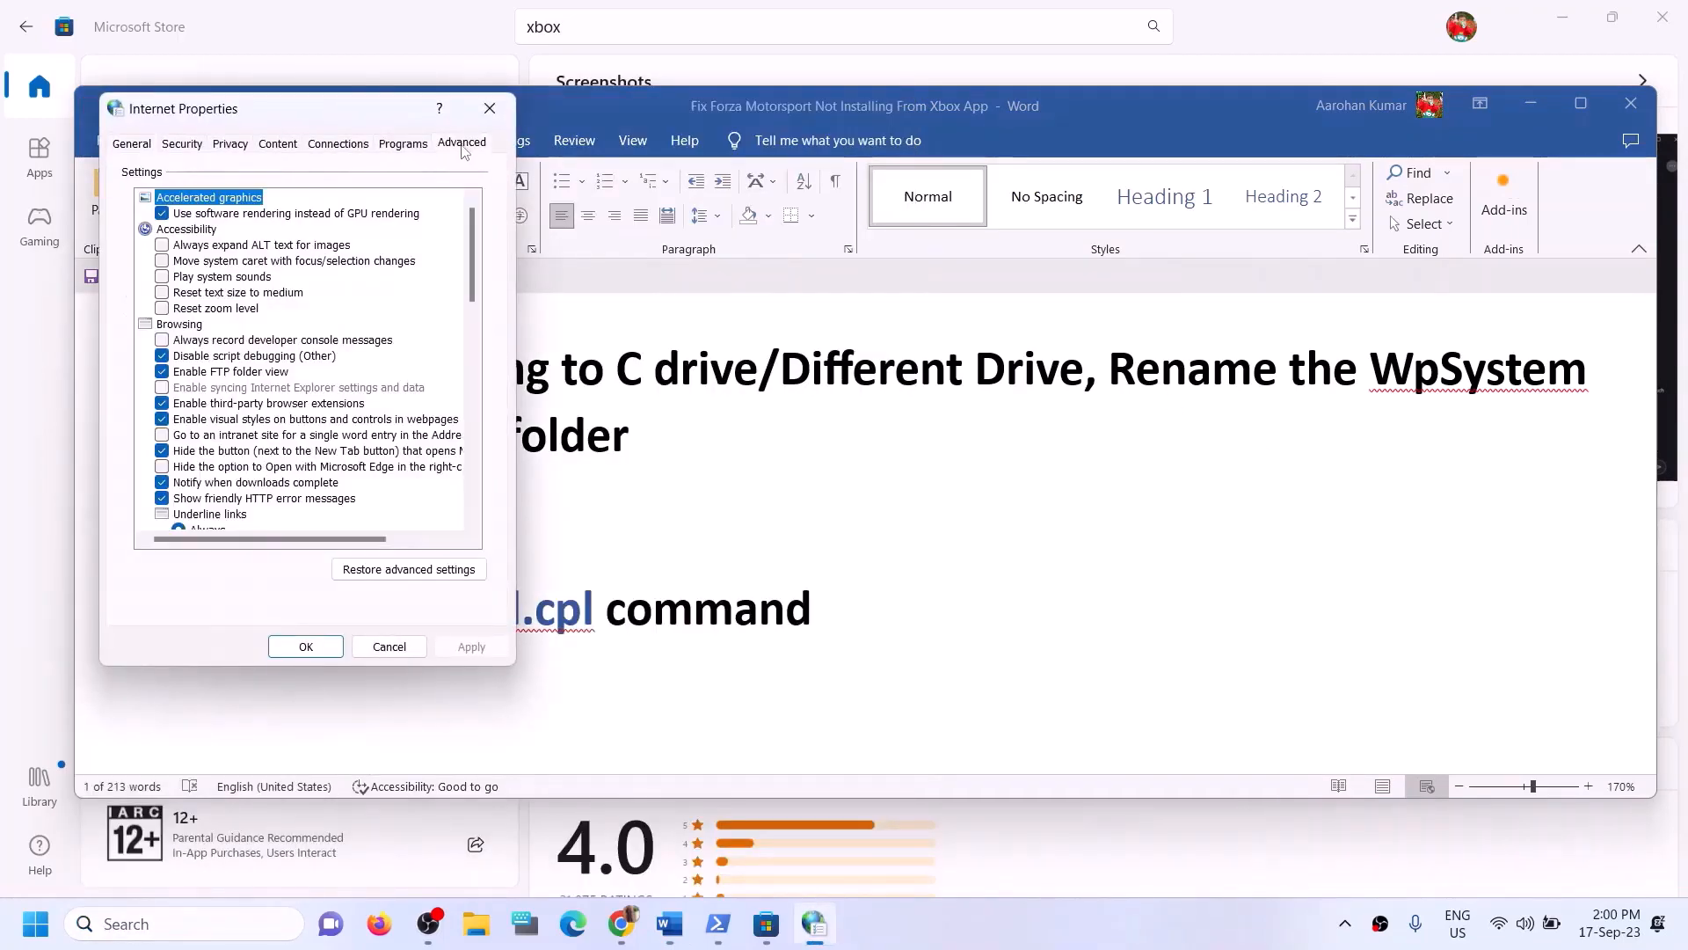
- Scroll through the Advanced settings of Internet Properties and close the dialog
left_click_drag(355, 125, 631, 143)
scroll(563, 400, "down", 10)
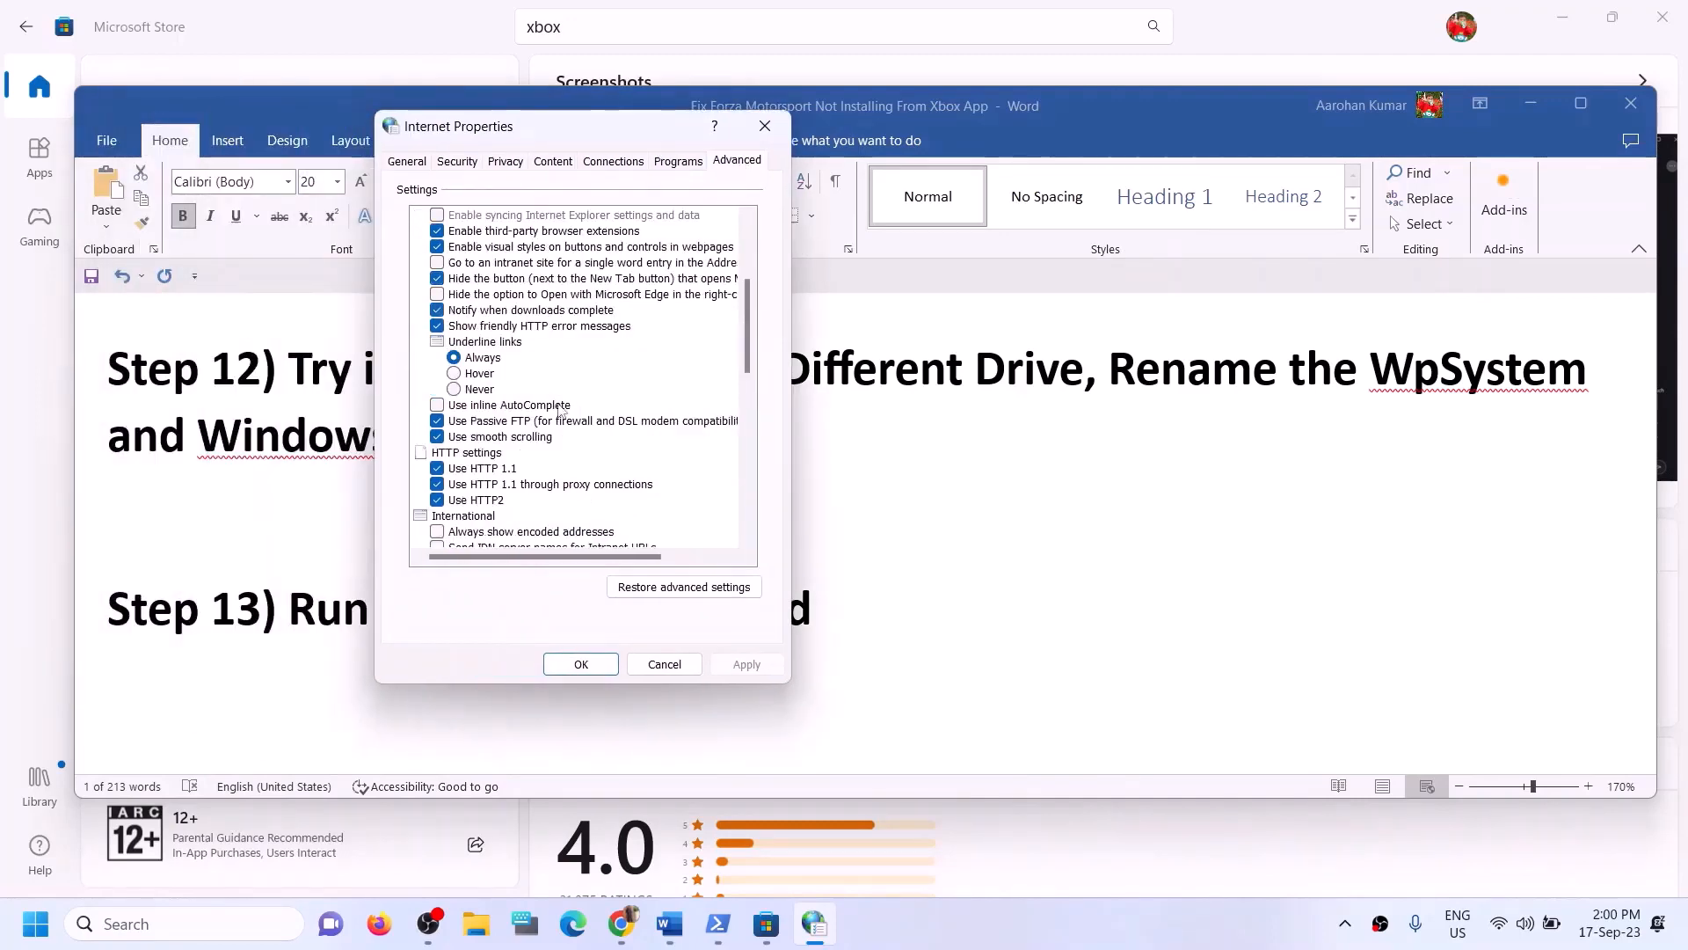
scroll(557, 517, "down", 6)
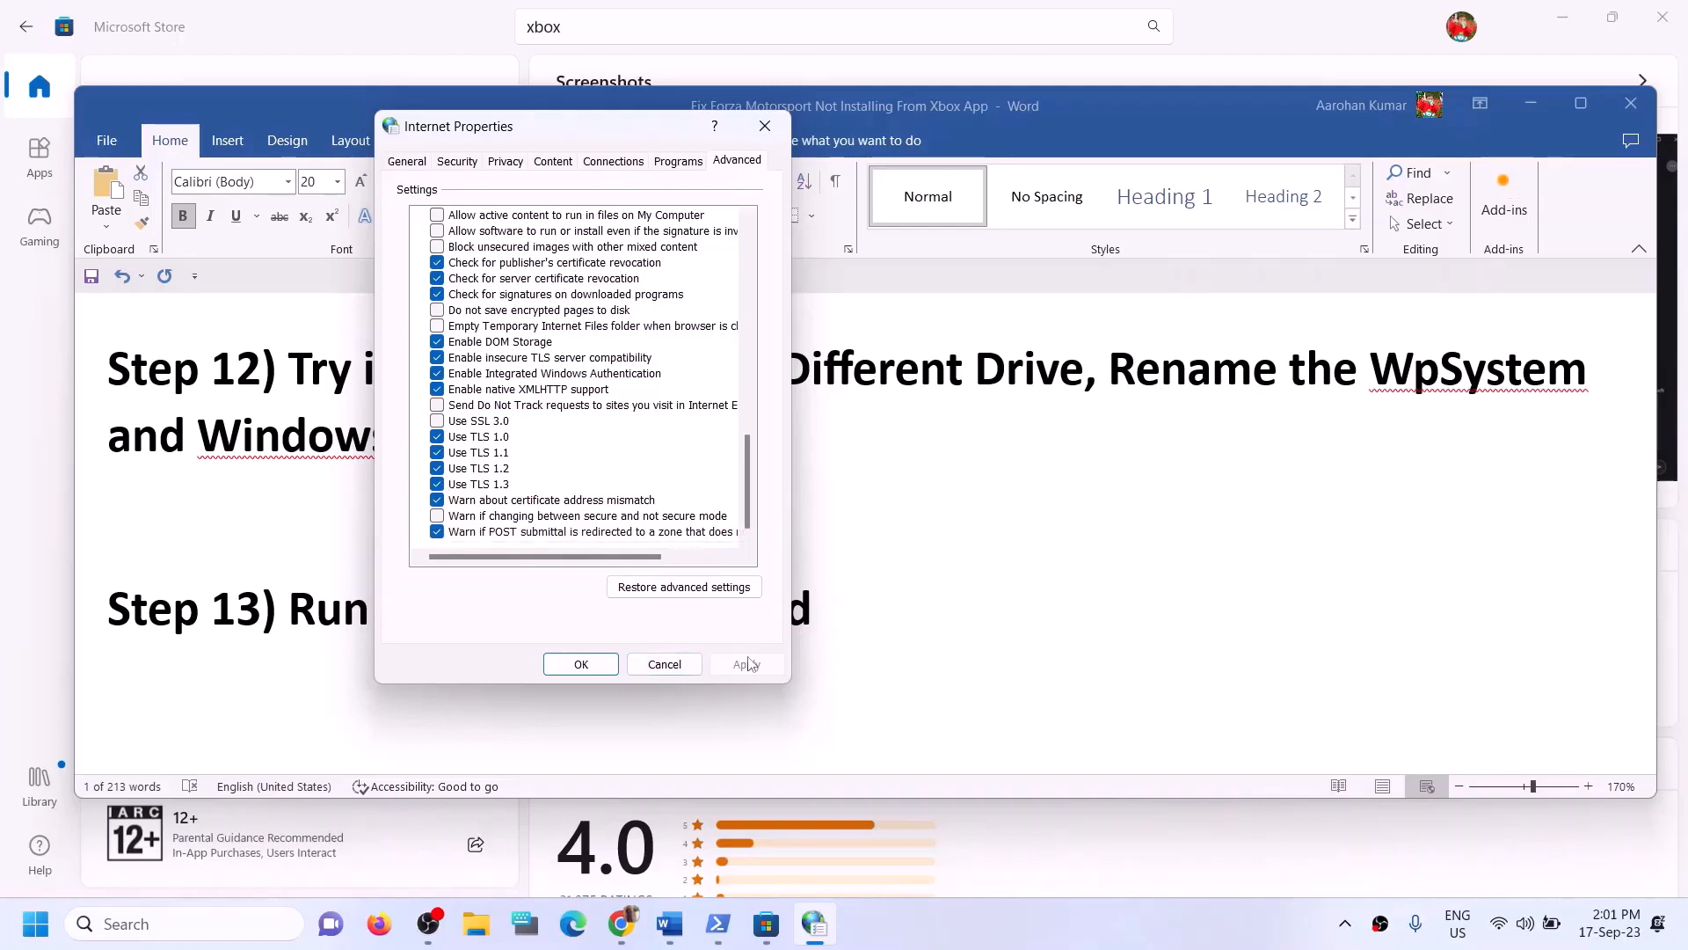
left_click(580, 664)
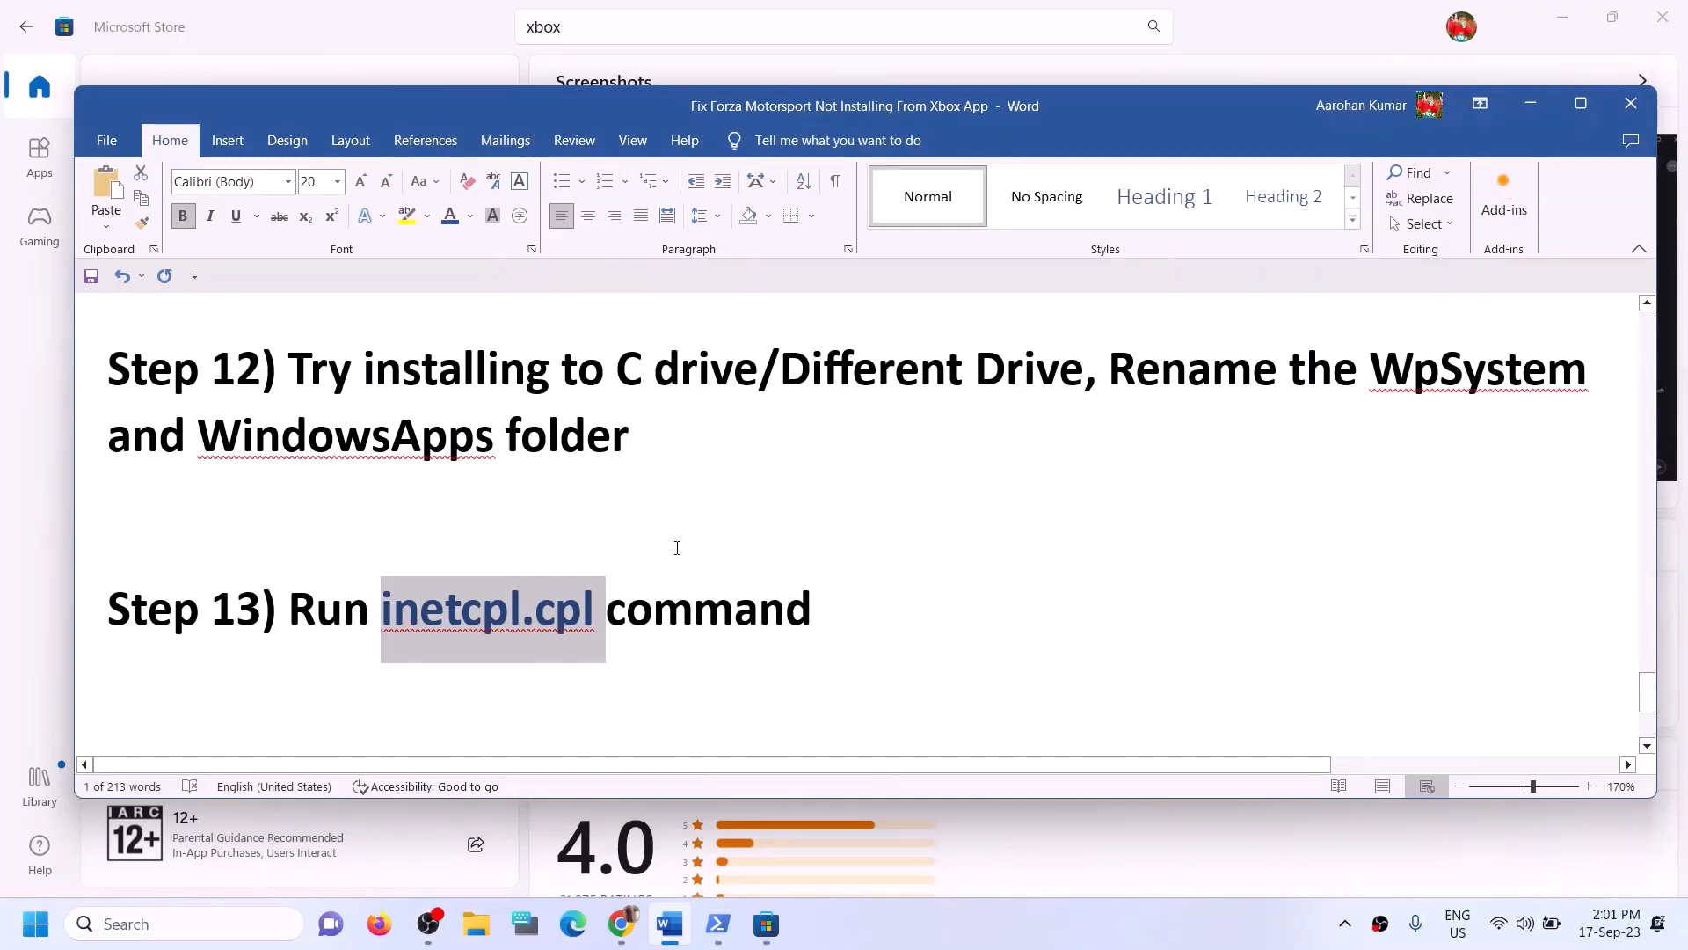
- Scroll the guide document to Step 14 and highlight its media creation tool instruction
scroll(677, 548, "down", 3)
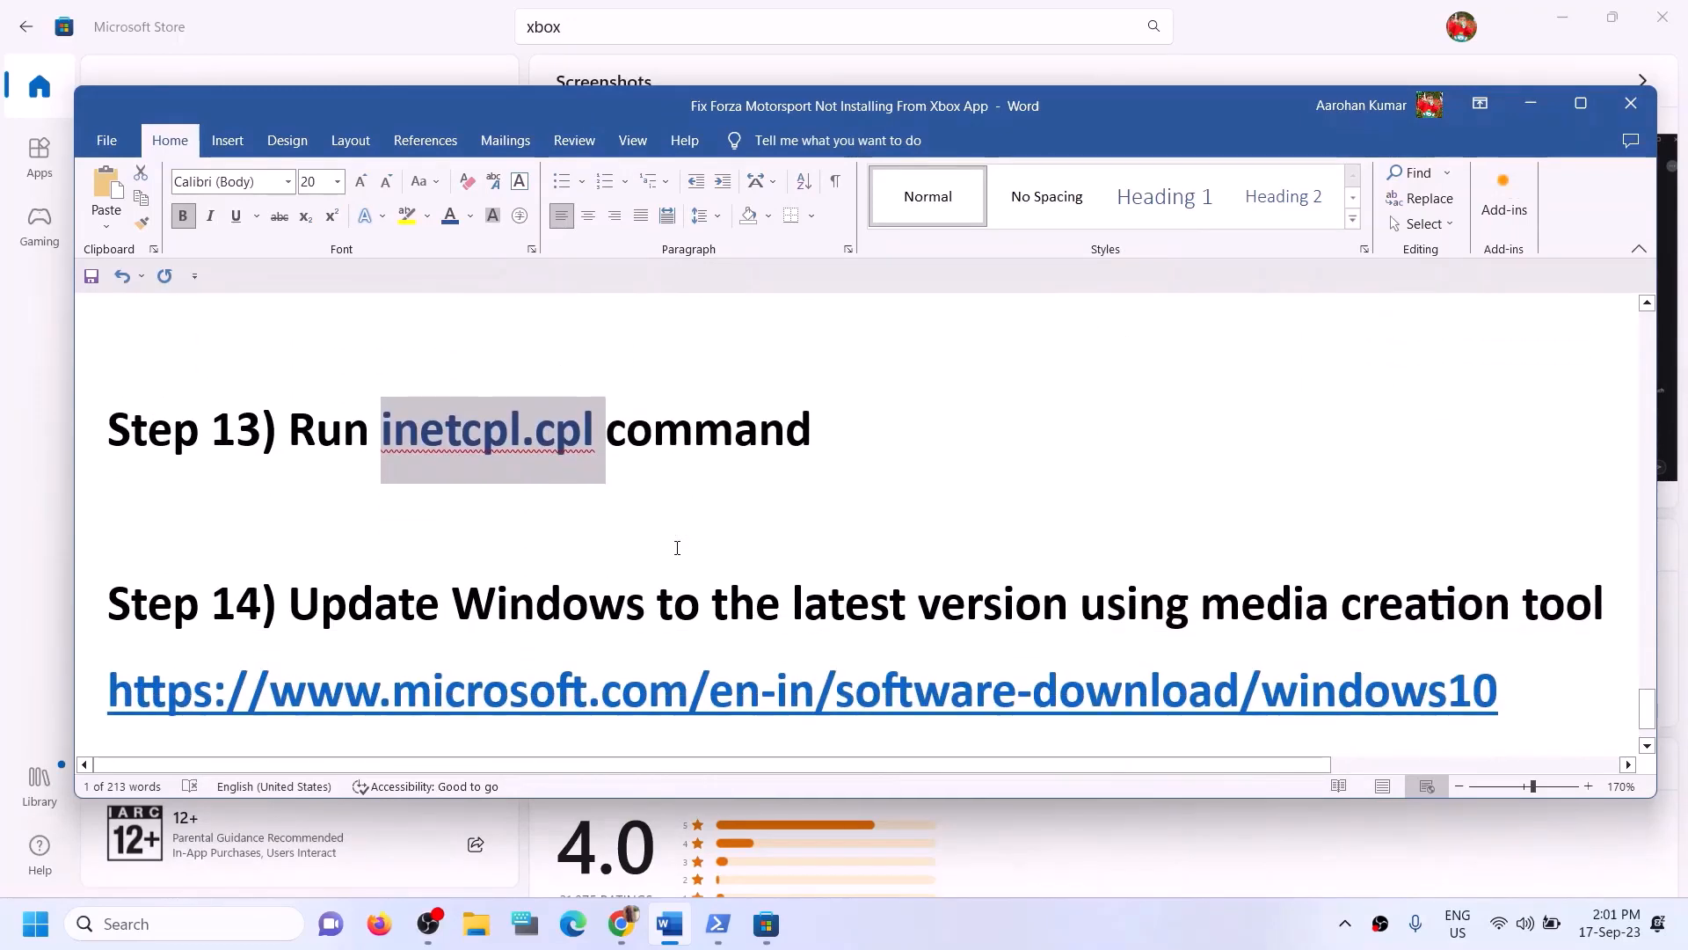
scroll(677, 547, "down", 2)
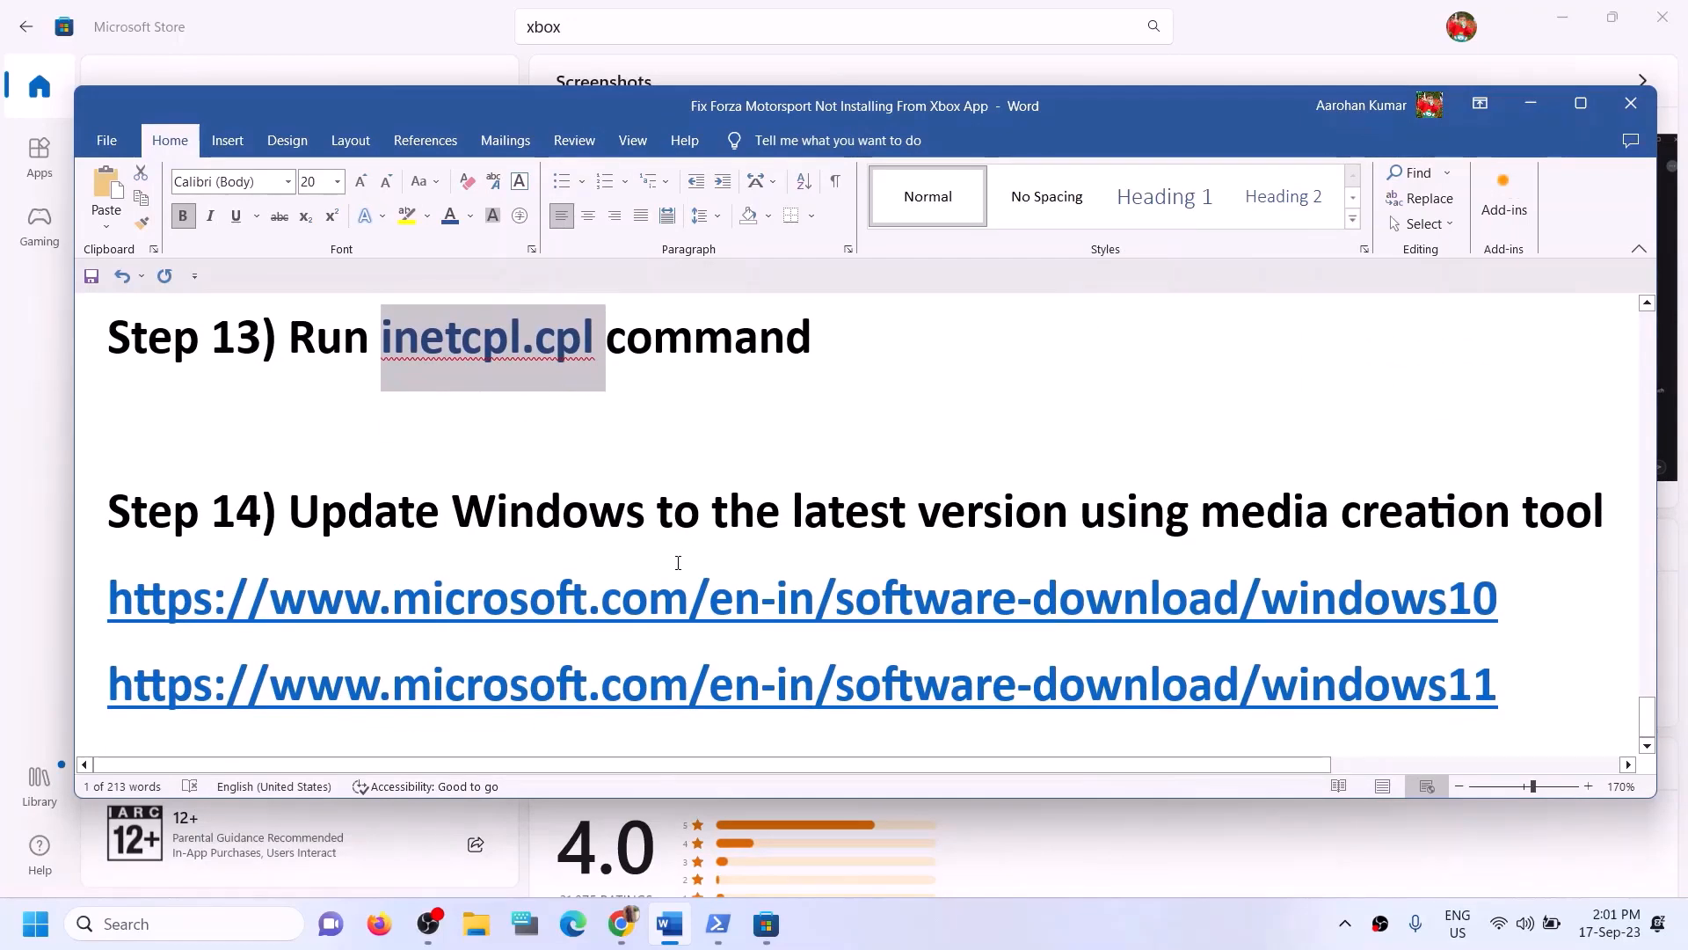
left_click_drag(290, 519, 1615, 540)
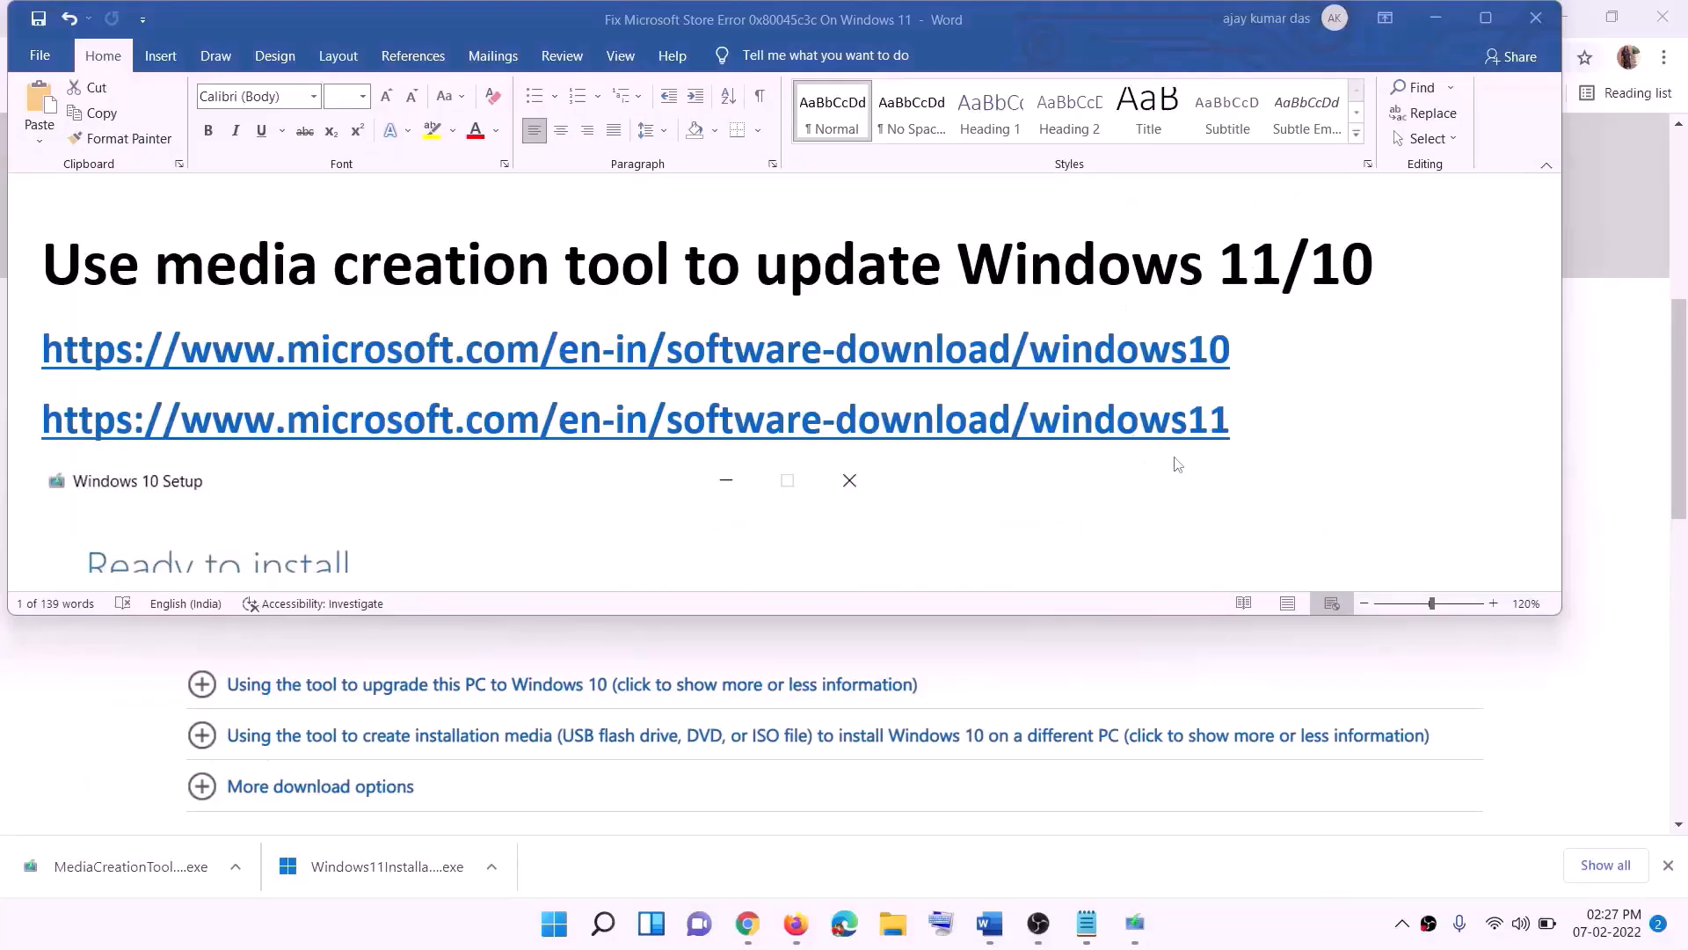
- Highlight the Windows 10 and Windows 11 software-download links in the guide and minimize the document
left_click_drag(1244, 349, 467, 344)
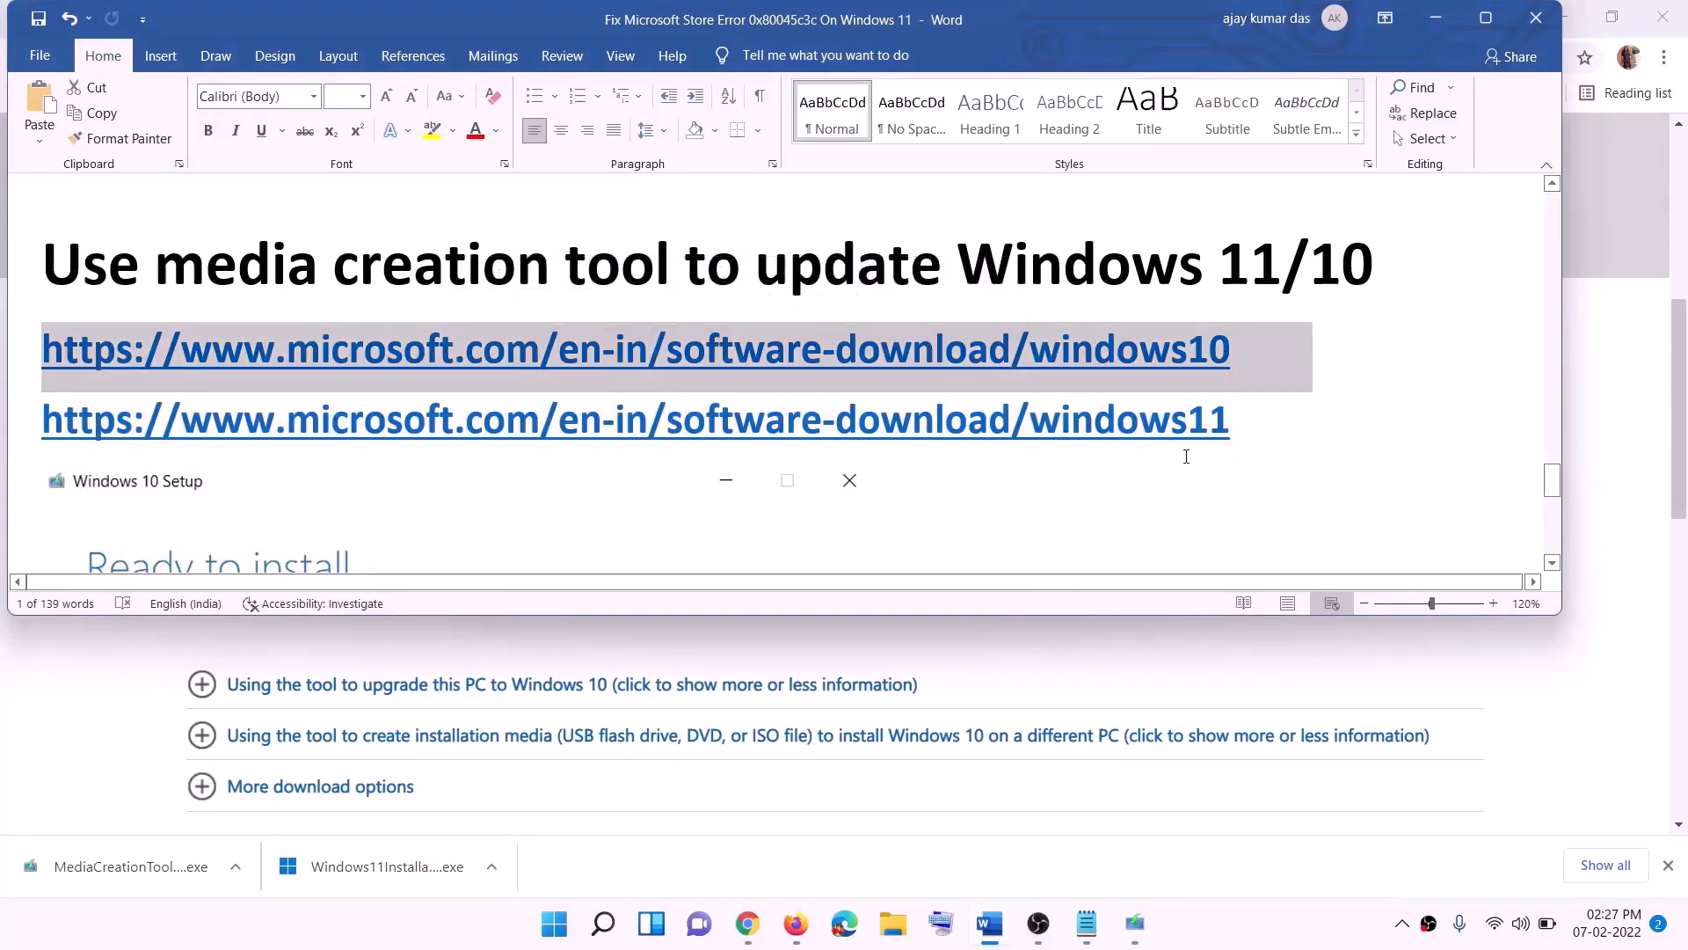
left_click_drag(1260, 424, 272, 422)
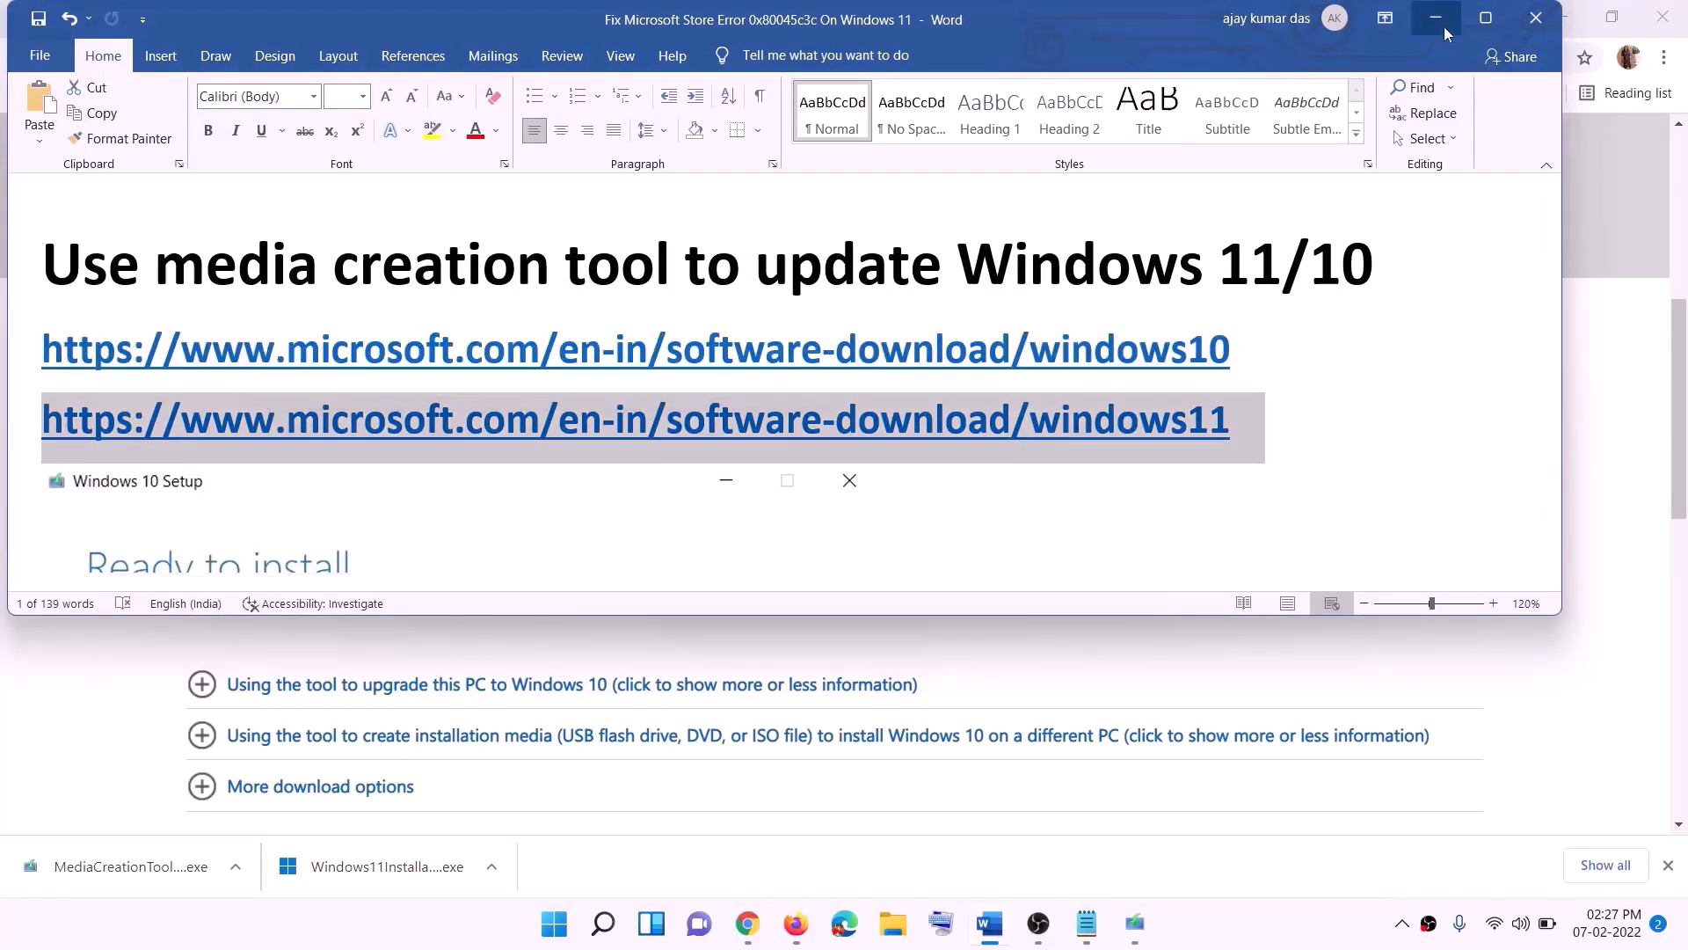
left_click(1435, 18)
- Scroll the Download Windows 10 page to the Create Windows 10 installation media section
scroll(719, 450, "up", 10)
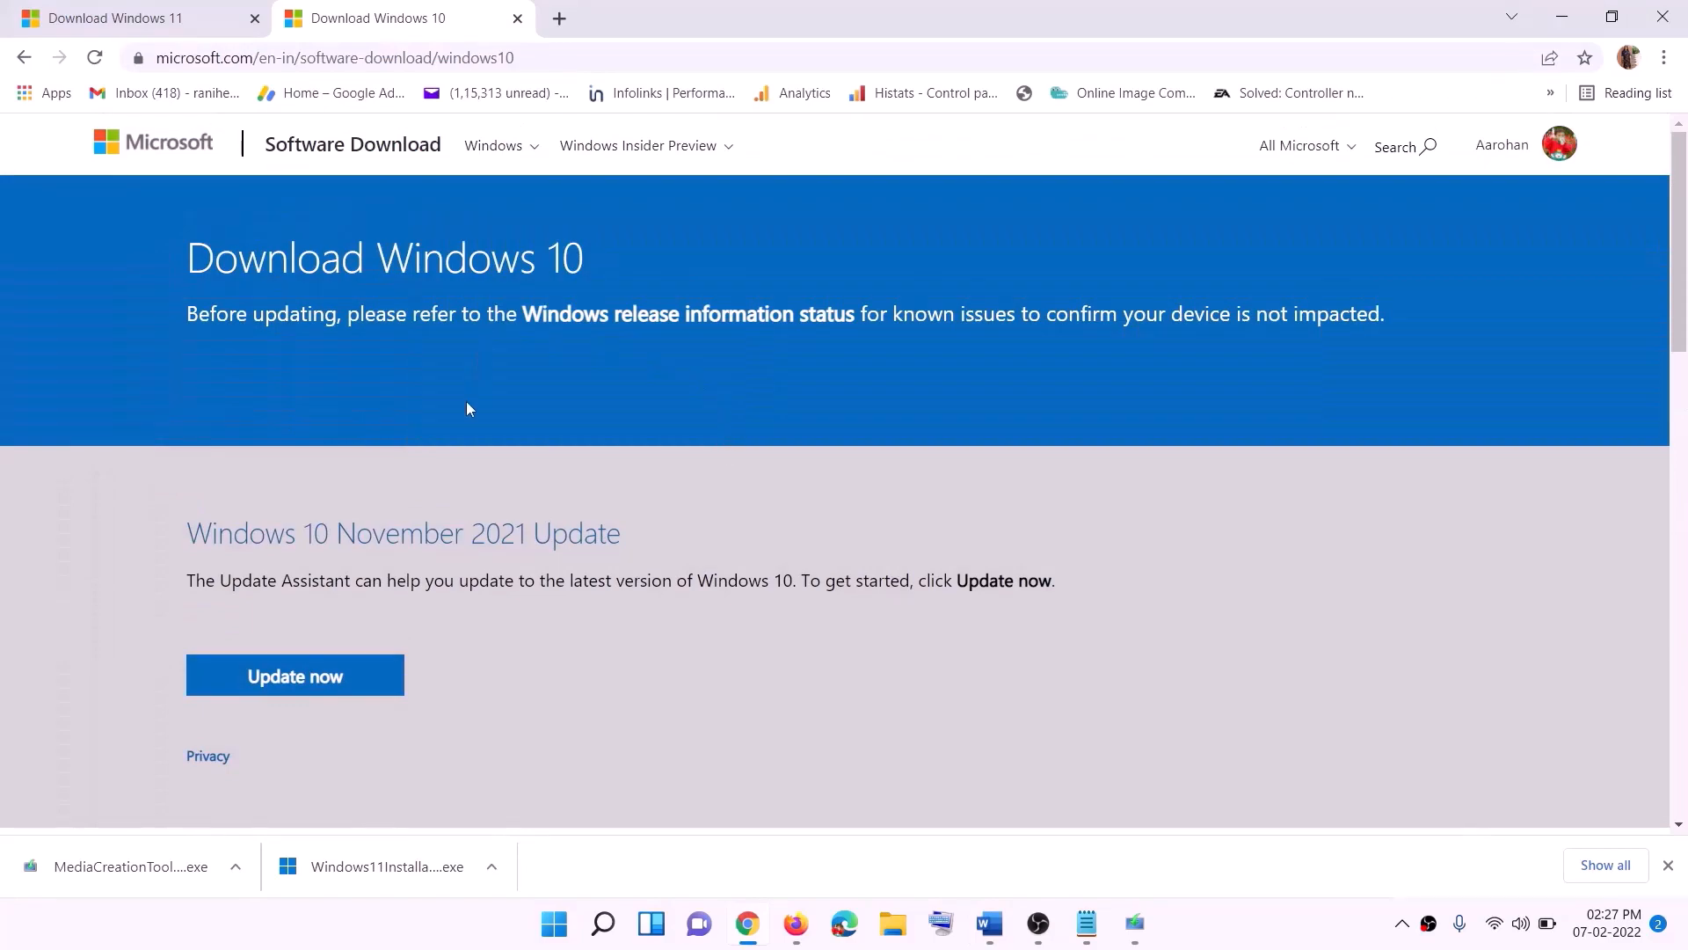
scroll(527, 475, "down", 5)
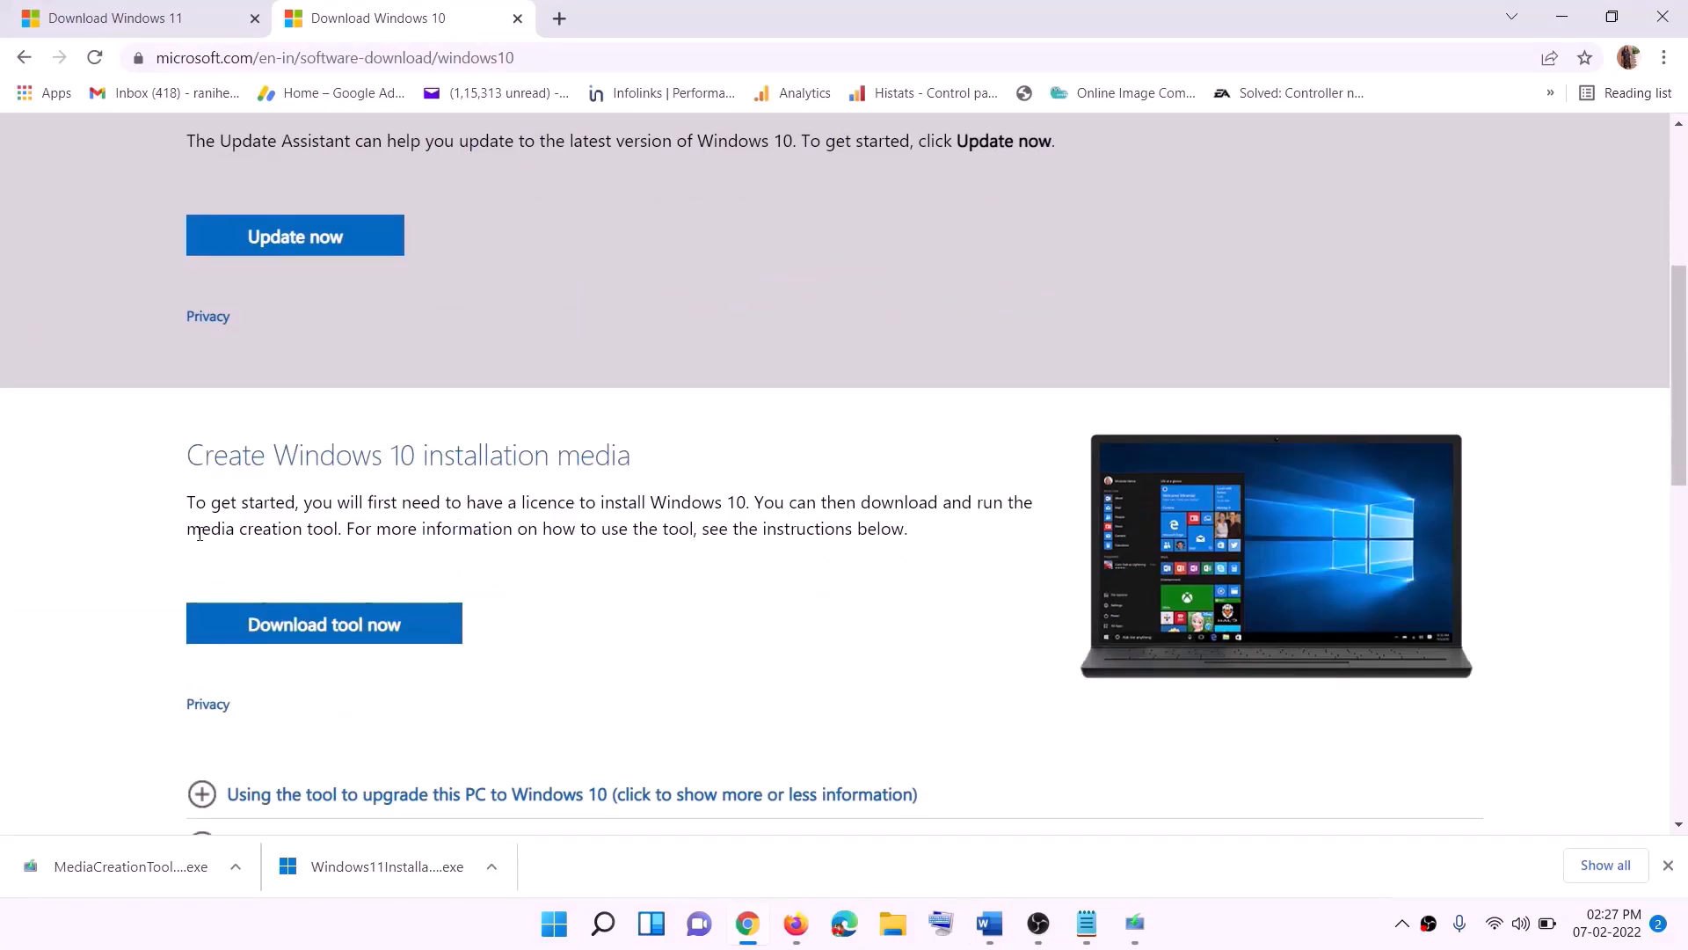
left_click_drag(200, 534, 376, 529)
scroll(563, 490, "down", 3)
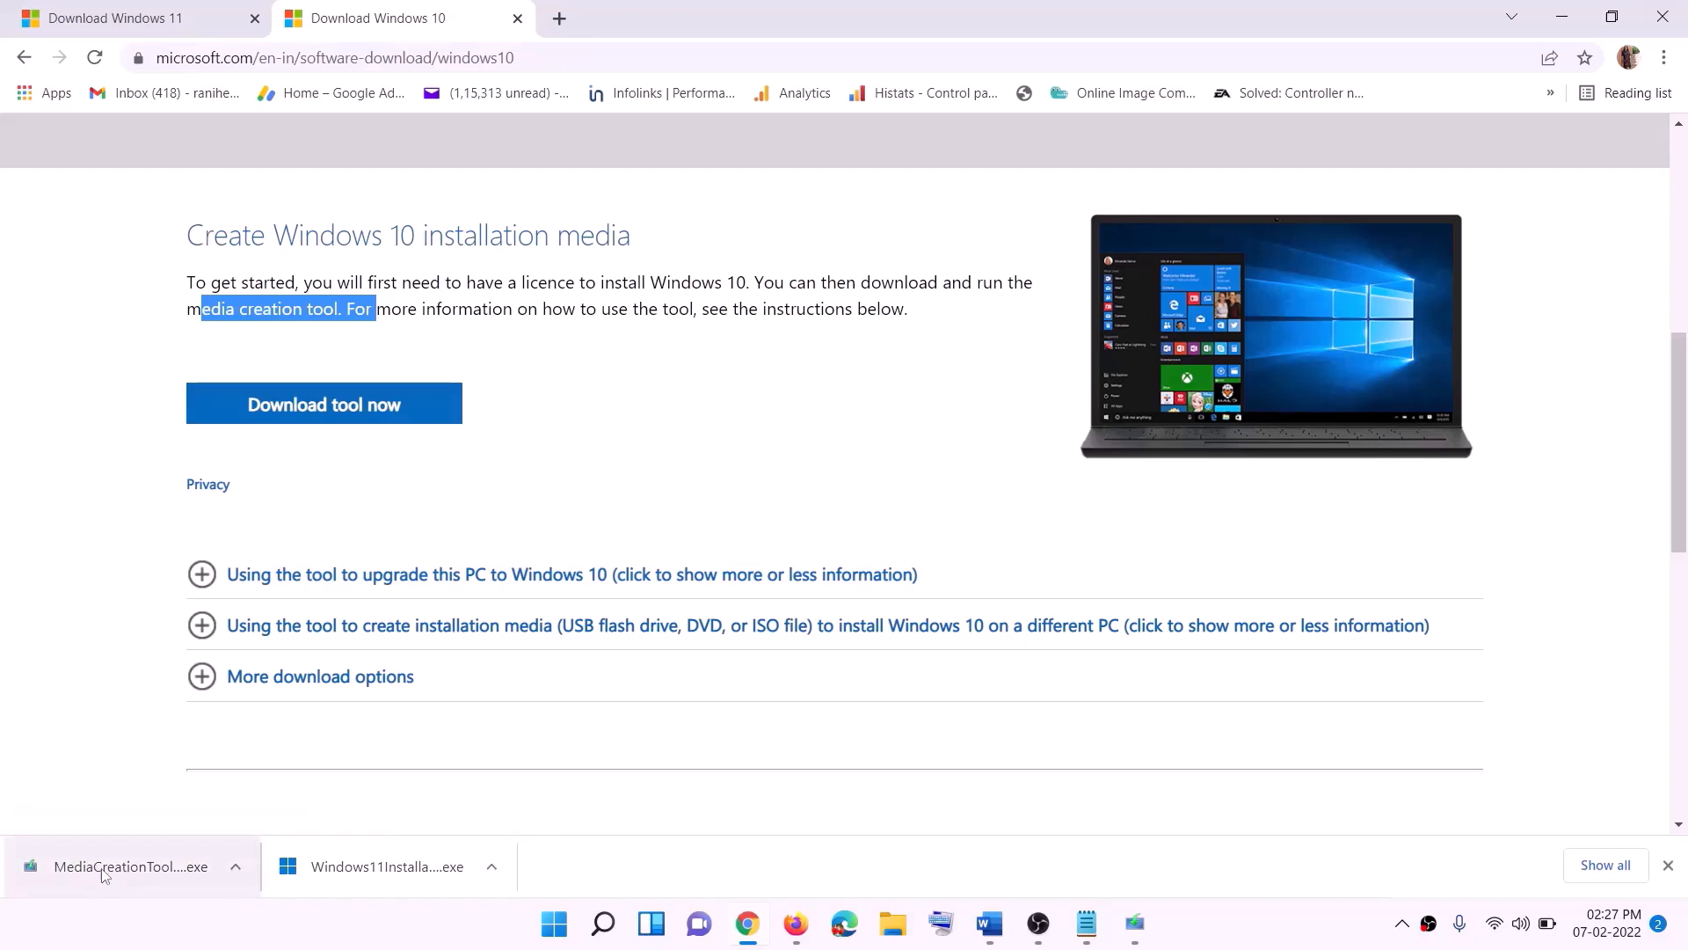
- Run the downloaded Media Creation Tool, accept the license terms and start upgrading this PC now
left_click(1135, 923)
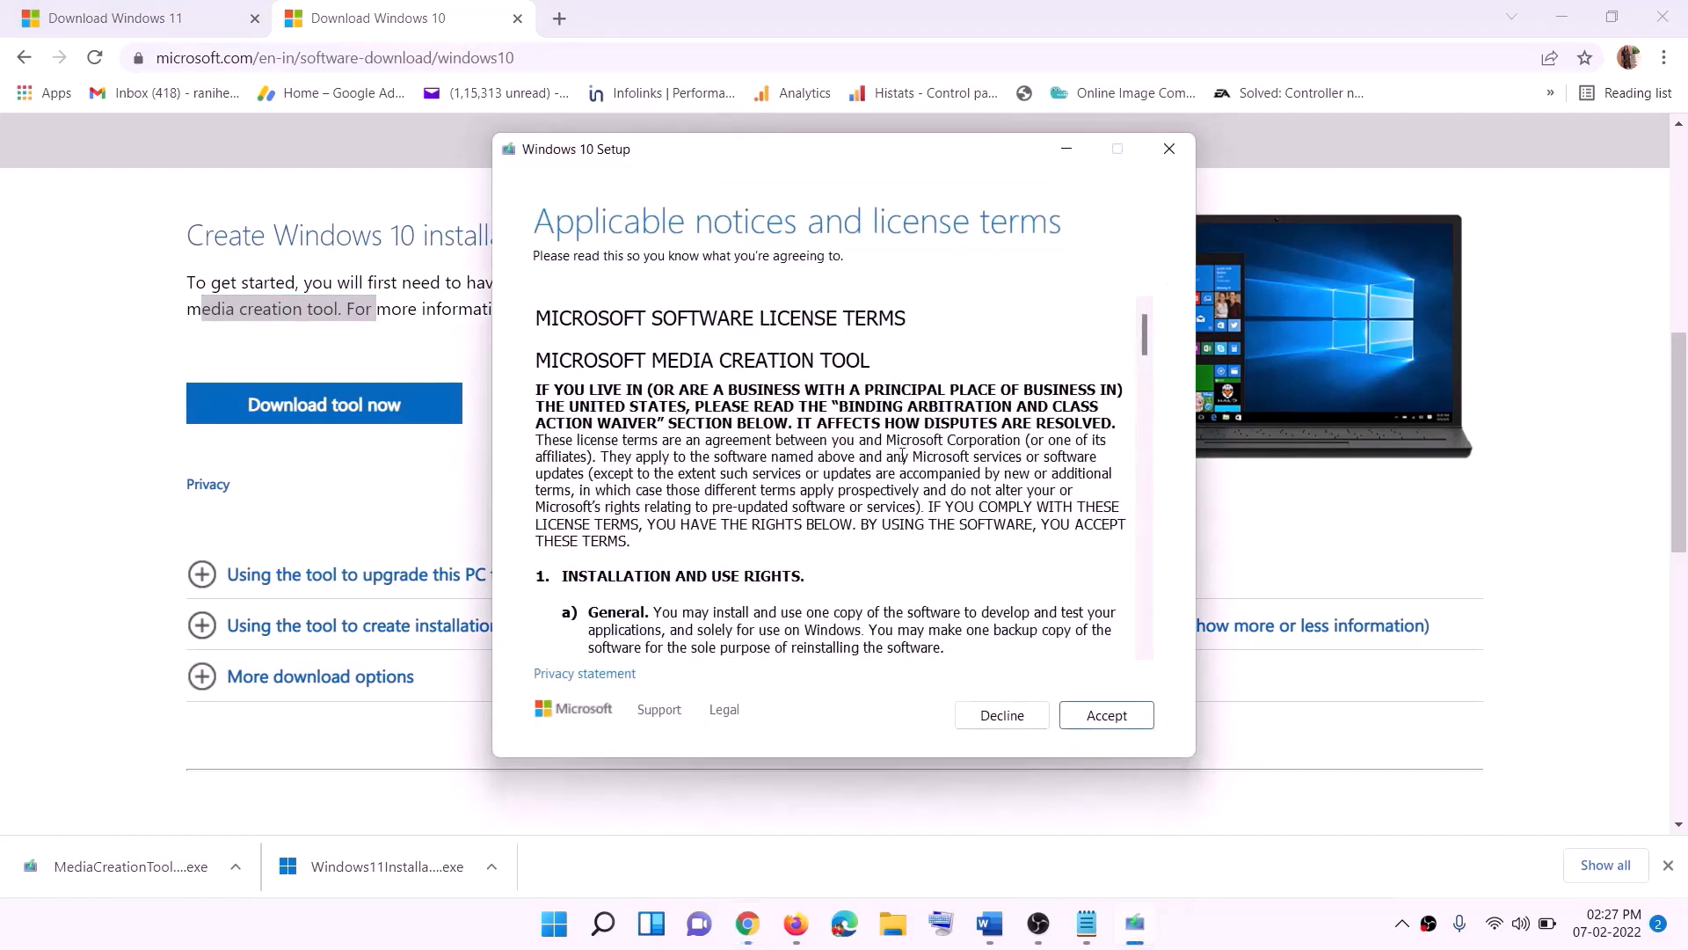
left_click(1101, 717)
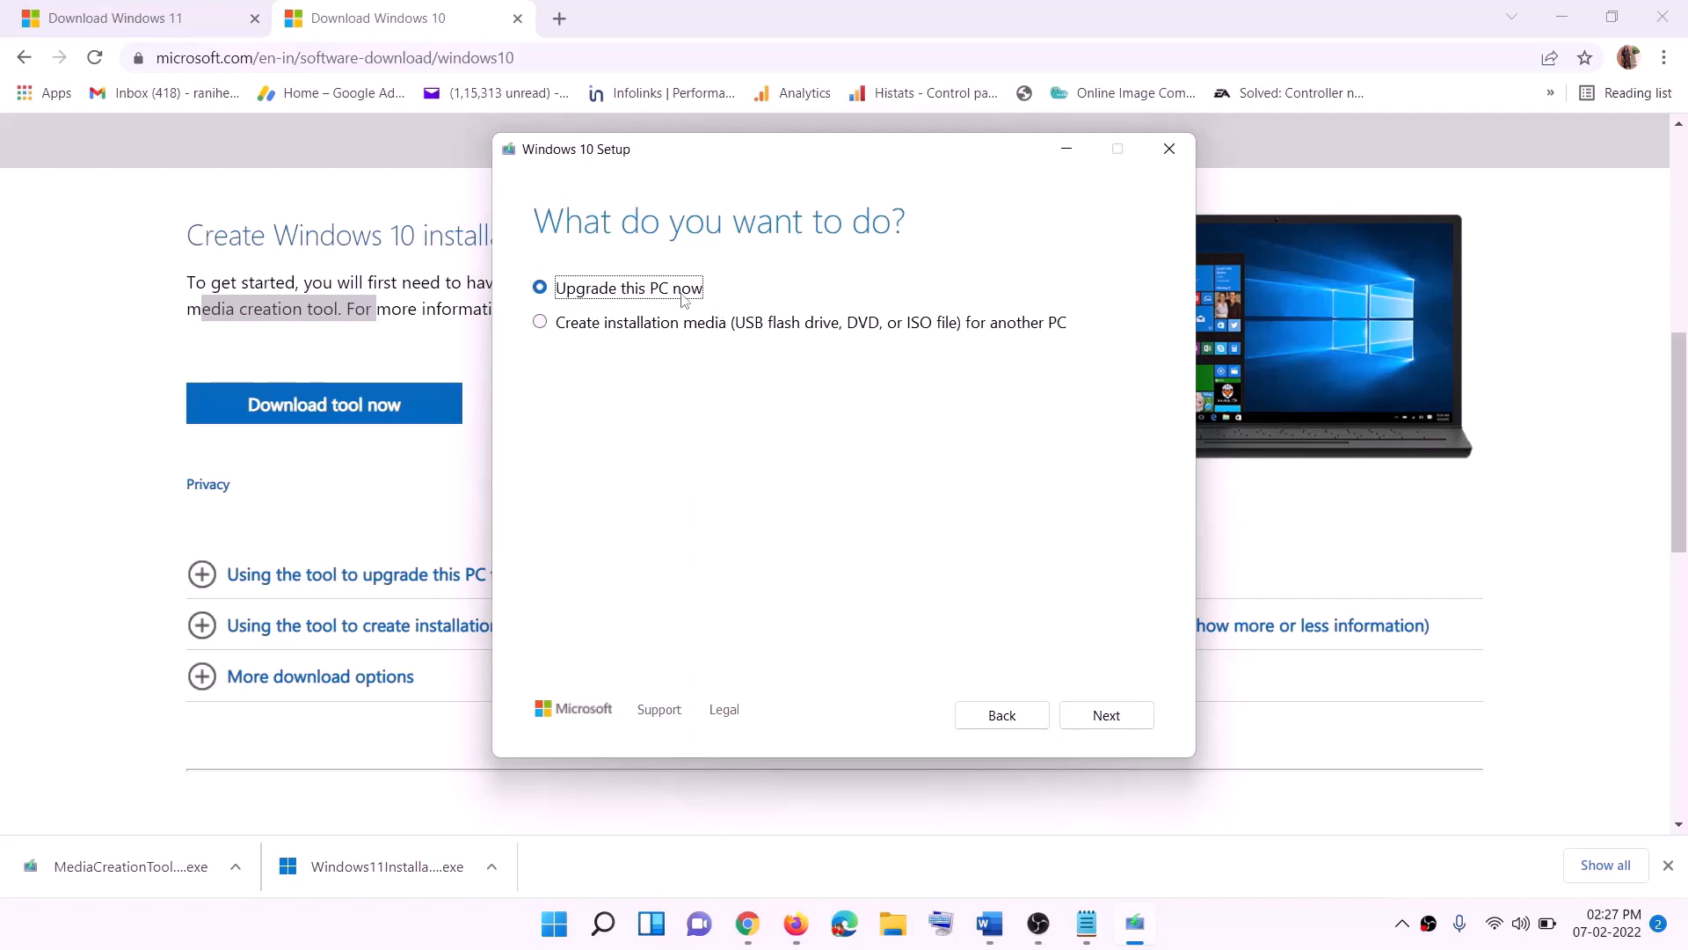
left_click(1102, 716)
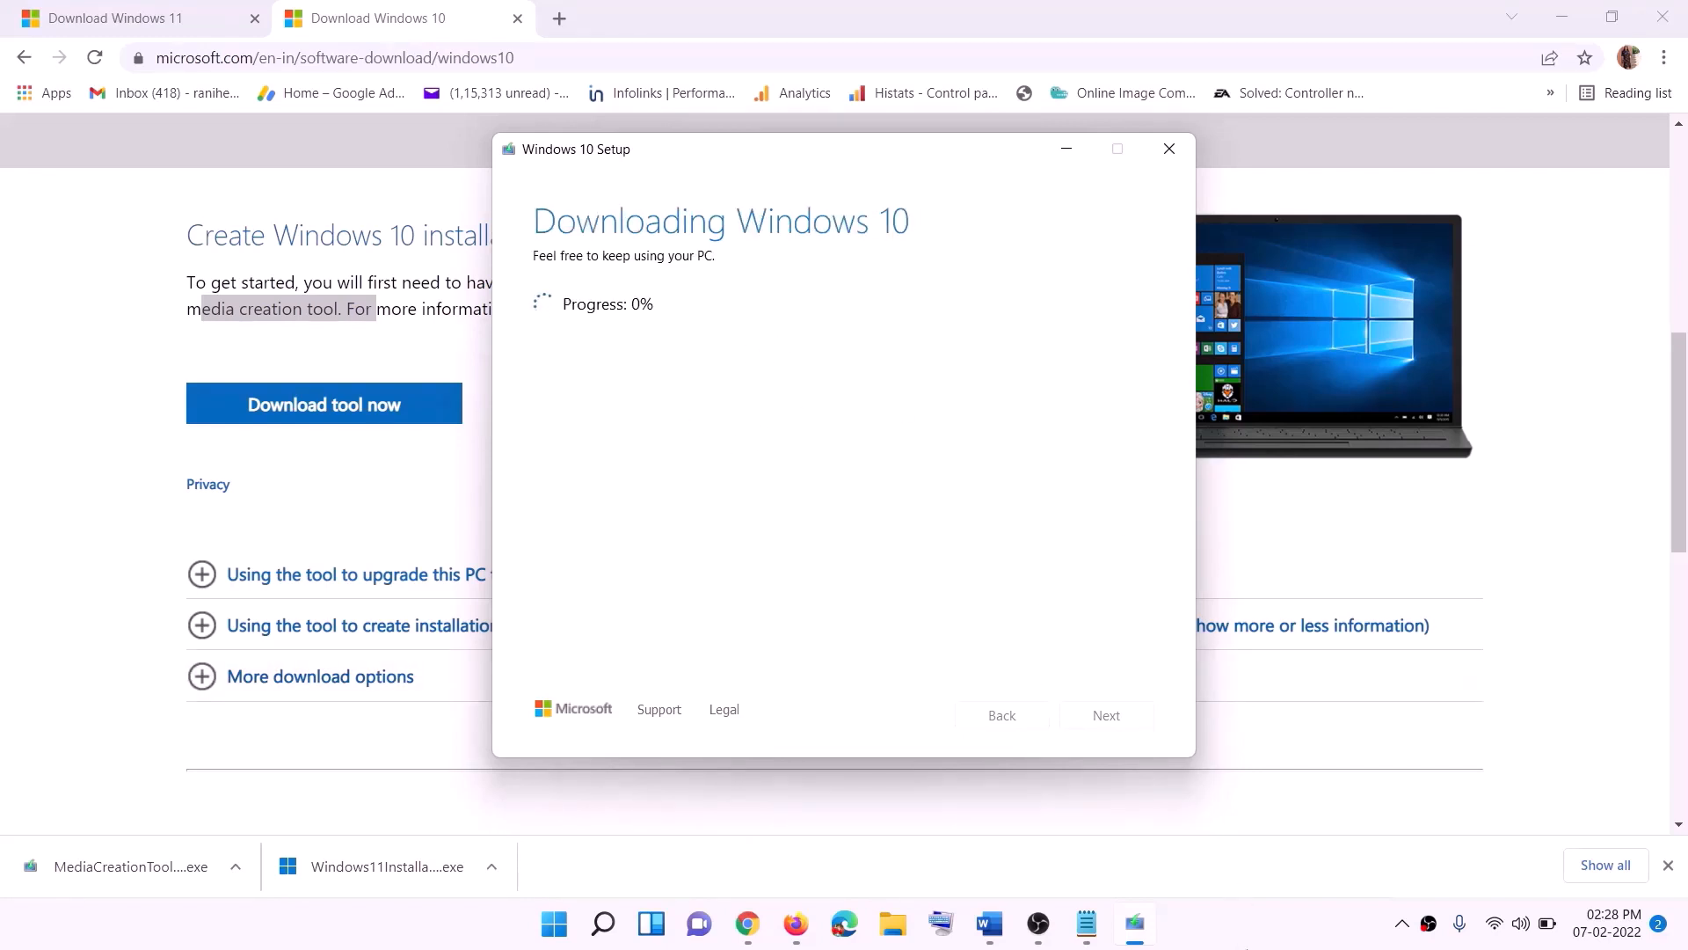
left_click(1248, 943)
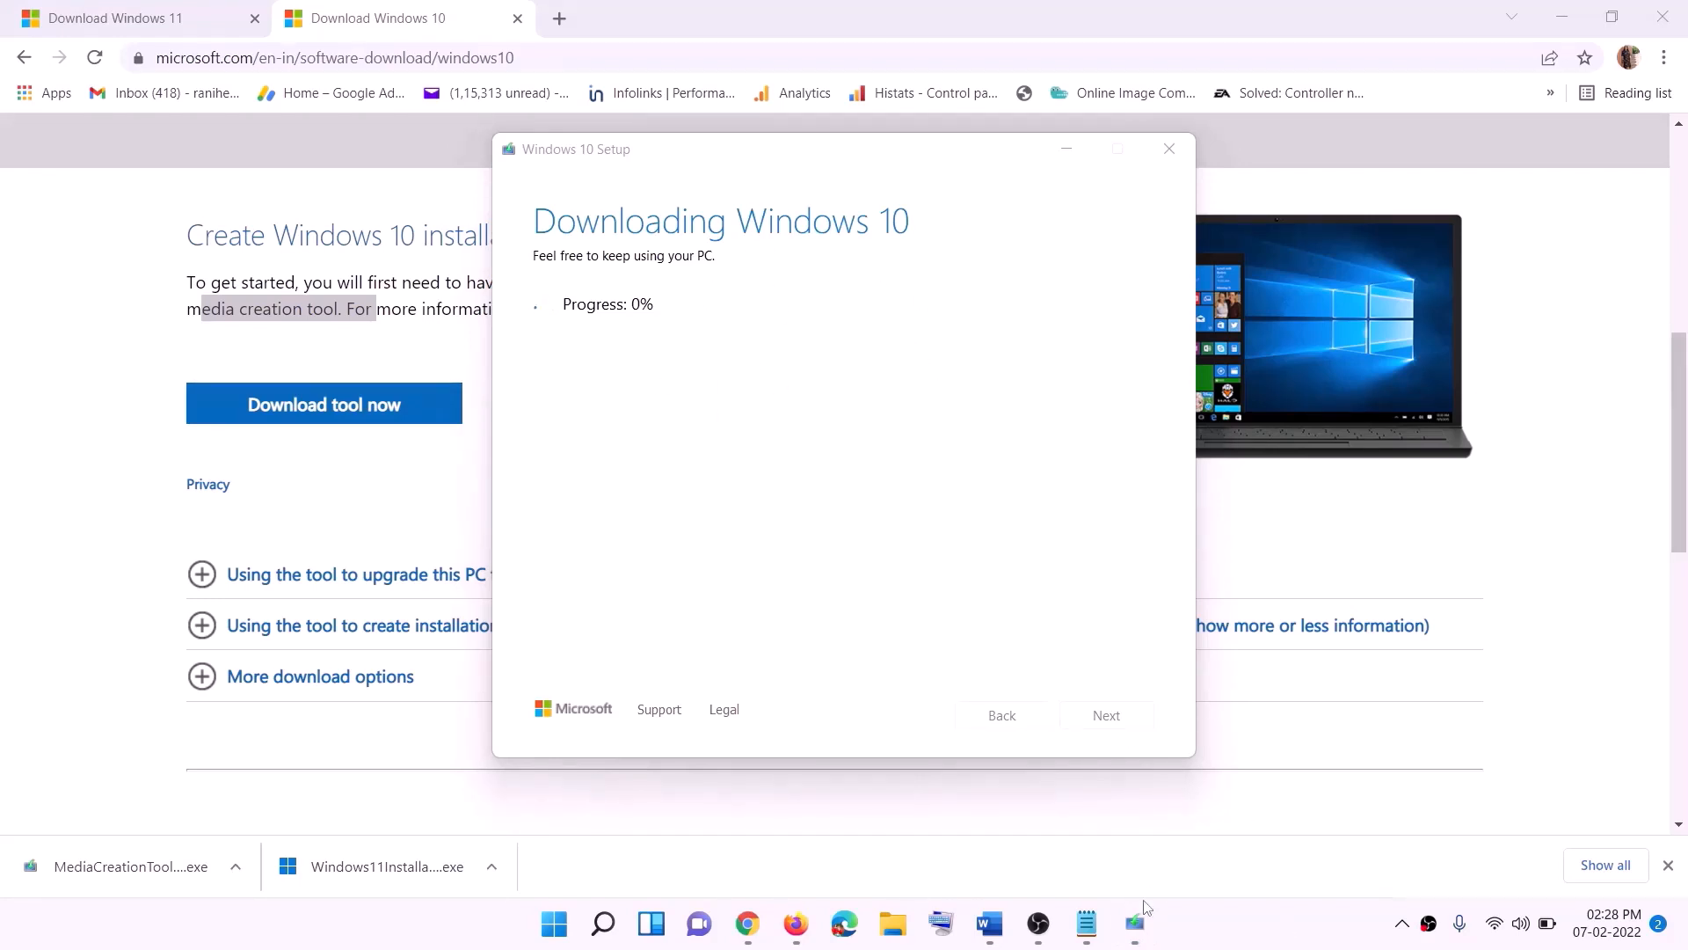
- Switch to the guide document and review the Ready to install screenshot under the Windows 10 link
left_click(990, 923)
scroll(188, 428, "down", 1)
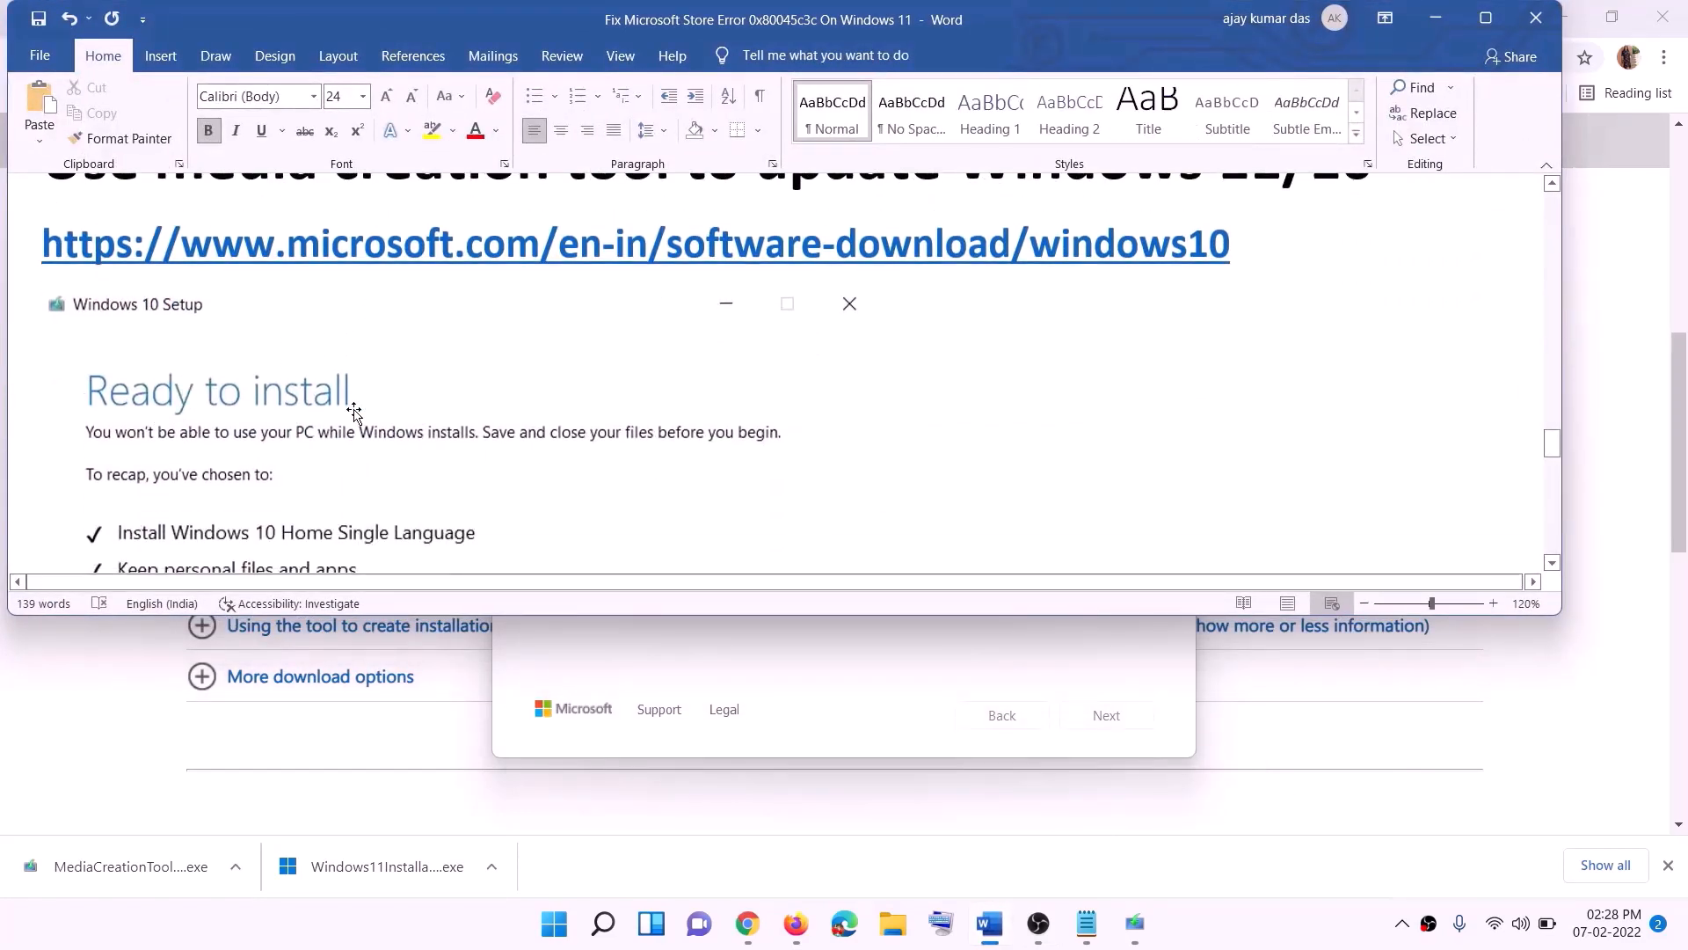
left_click(1486, 18)
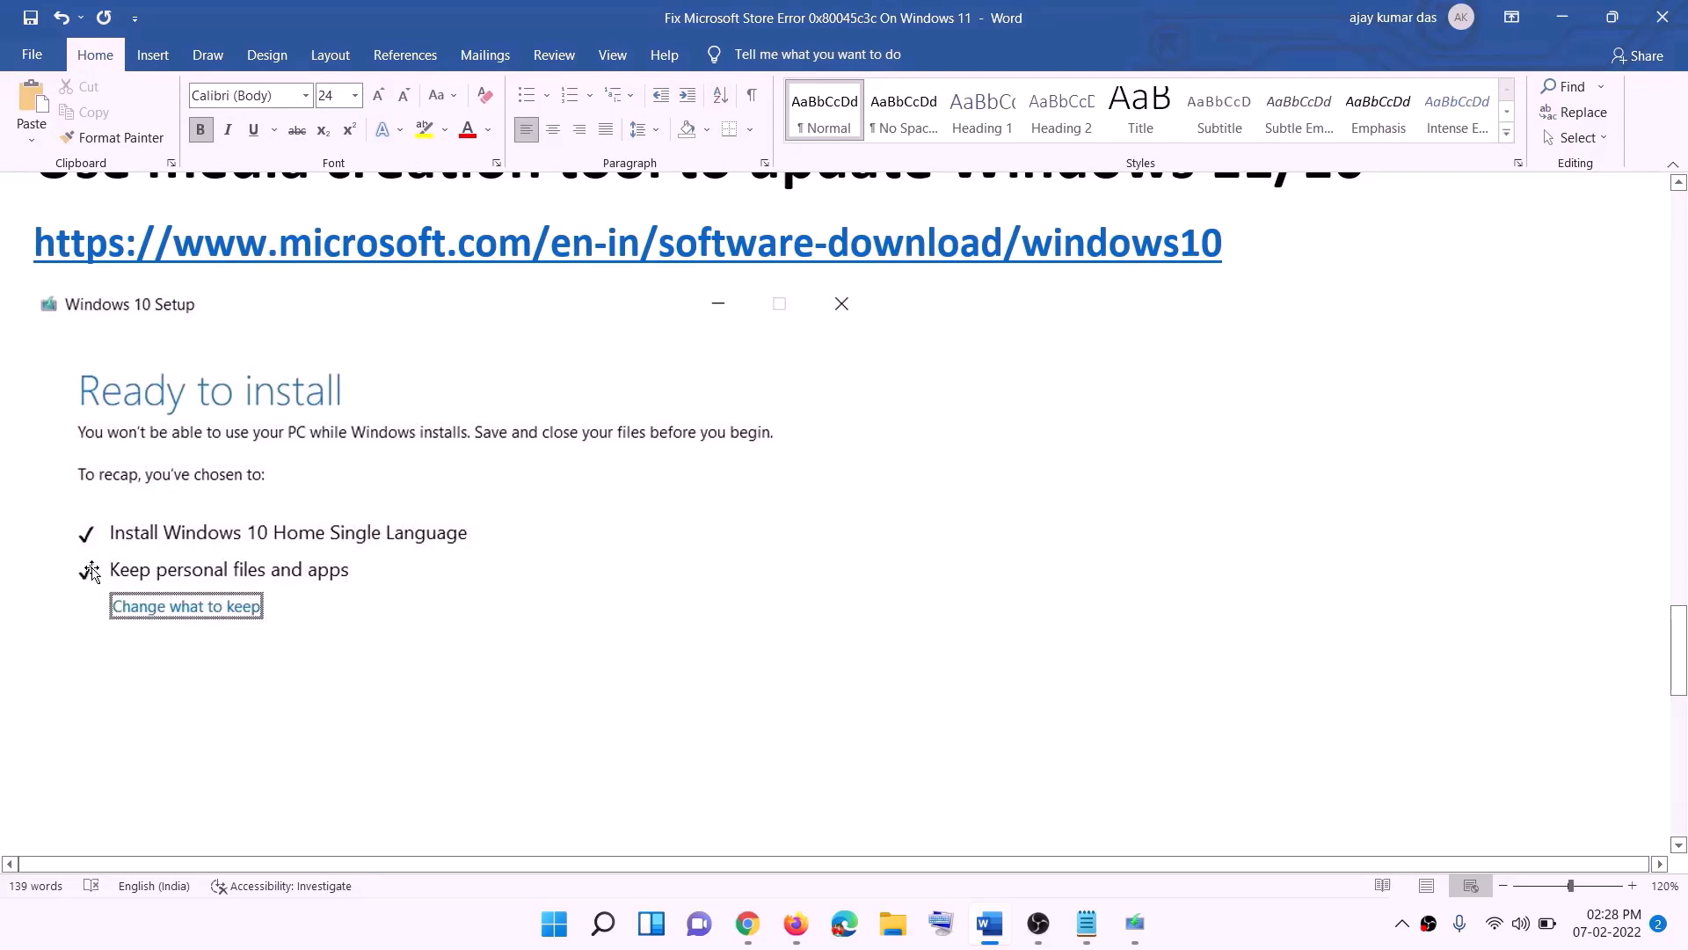
scroll(867, 610, "down", 3)
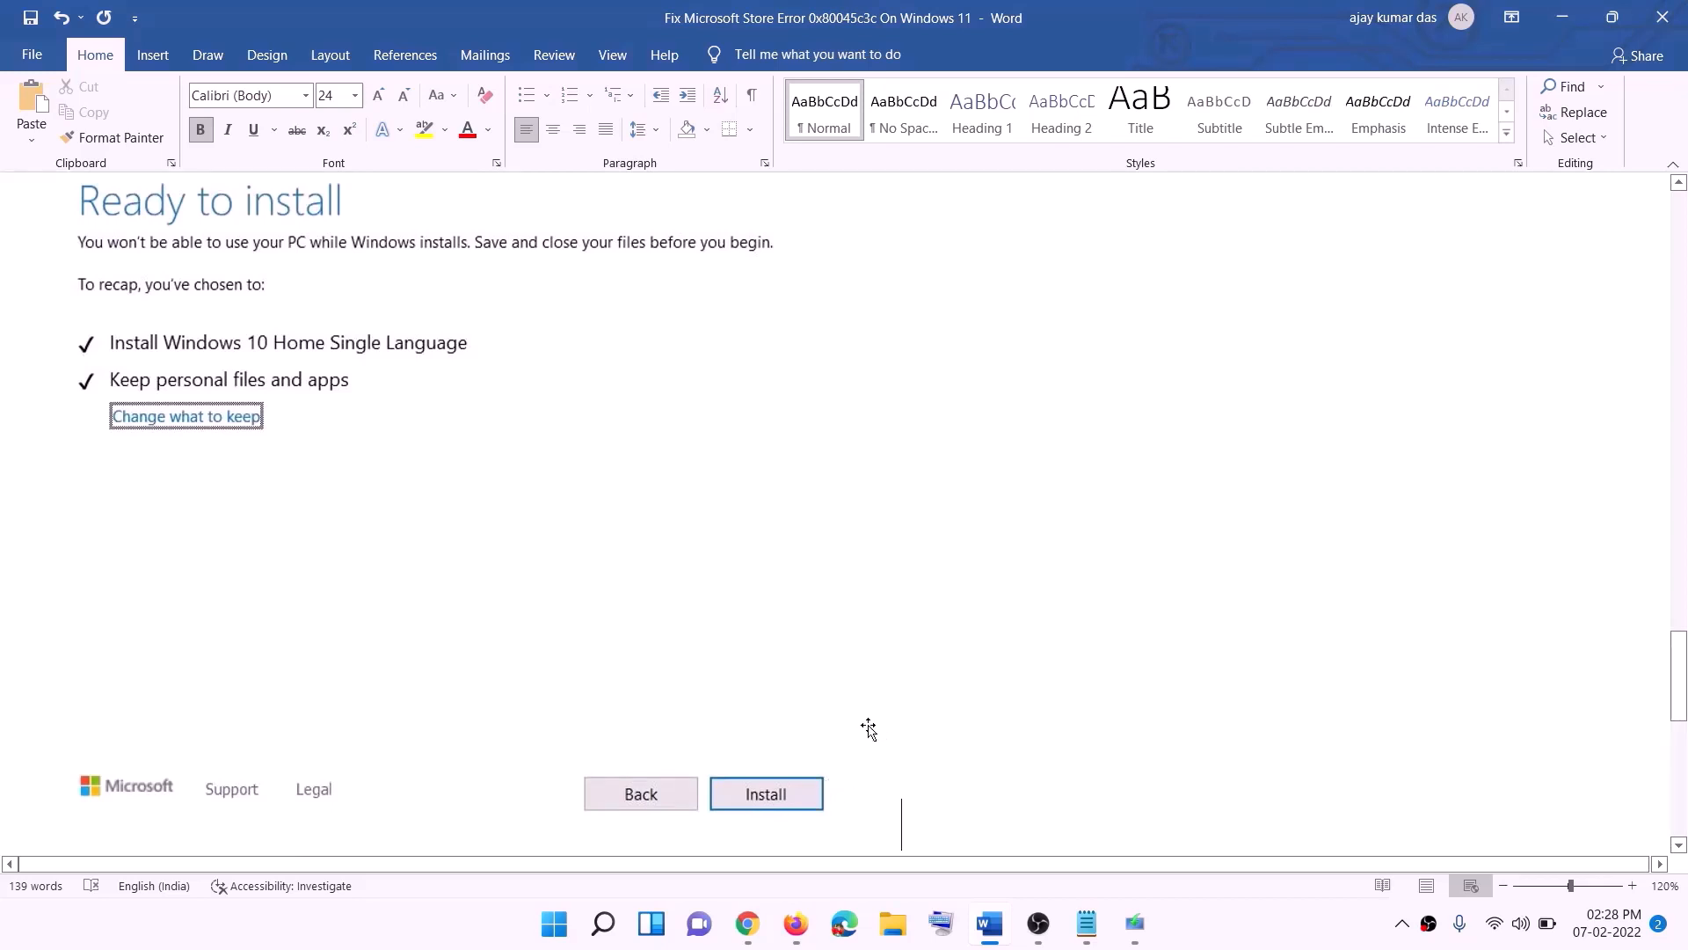
scroll(691, 546, "up", 1)
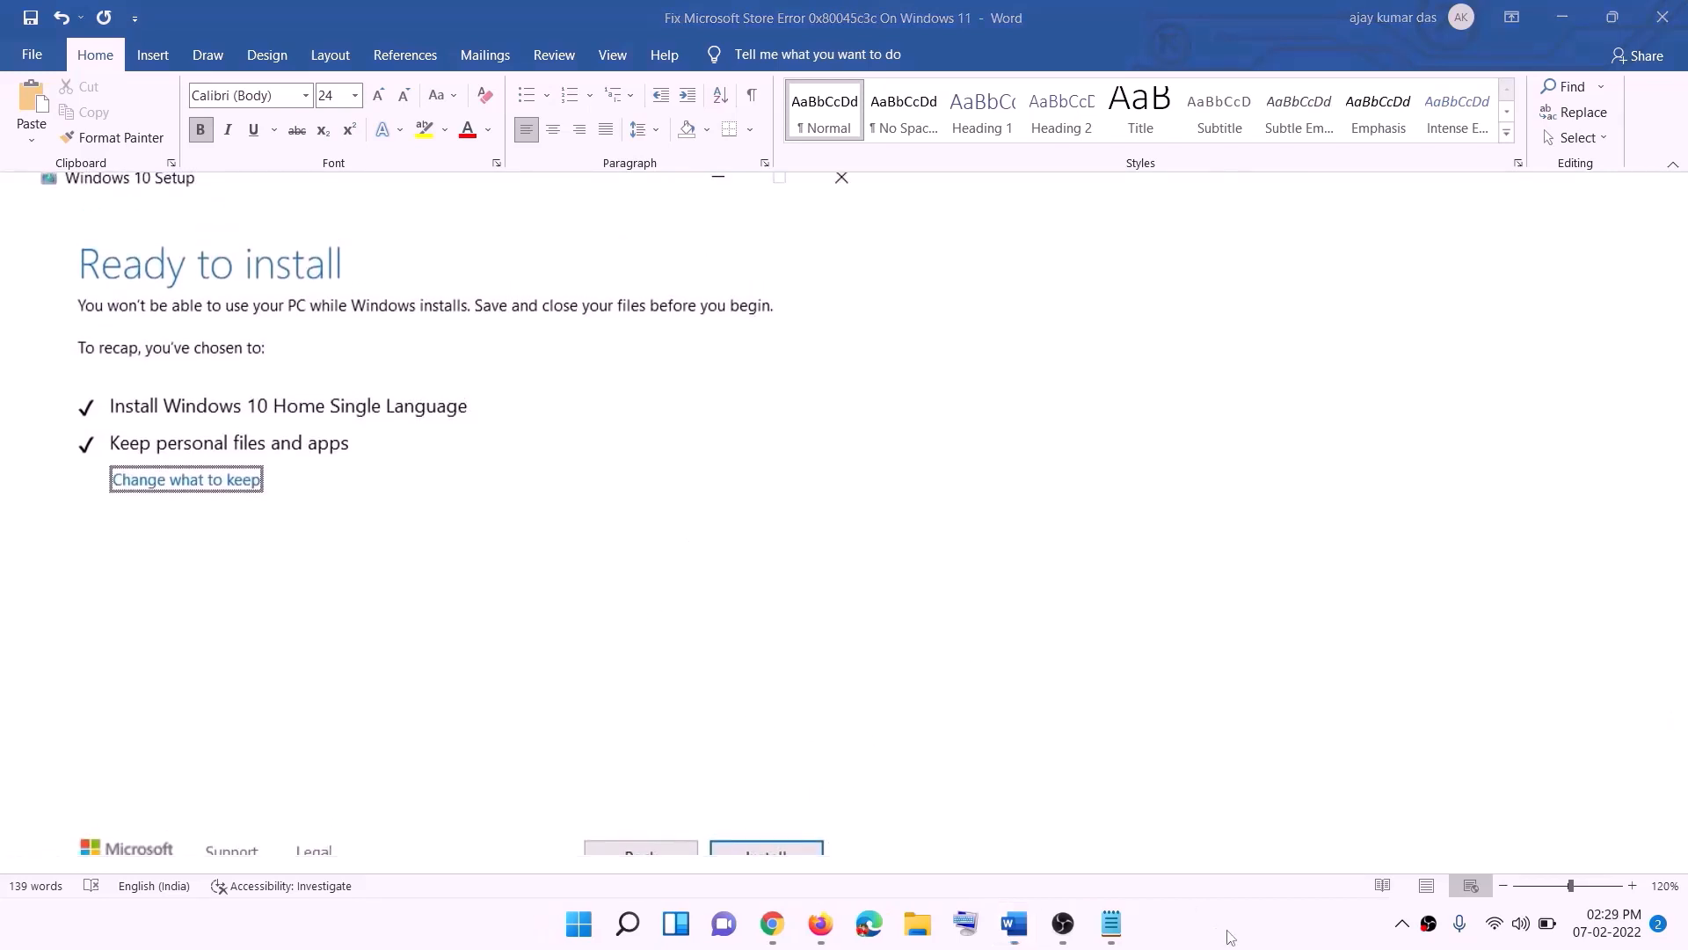
- Download and open the Windows 11 media creation tool from the Create Windows 11 Installation Media section
left_click(773, 923)
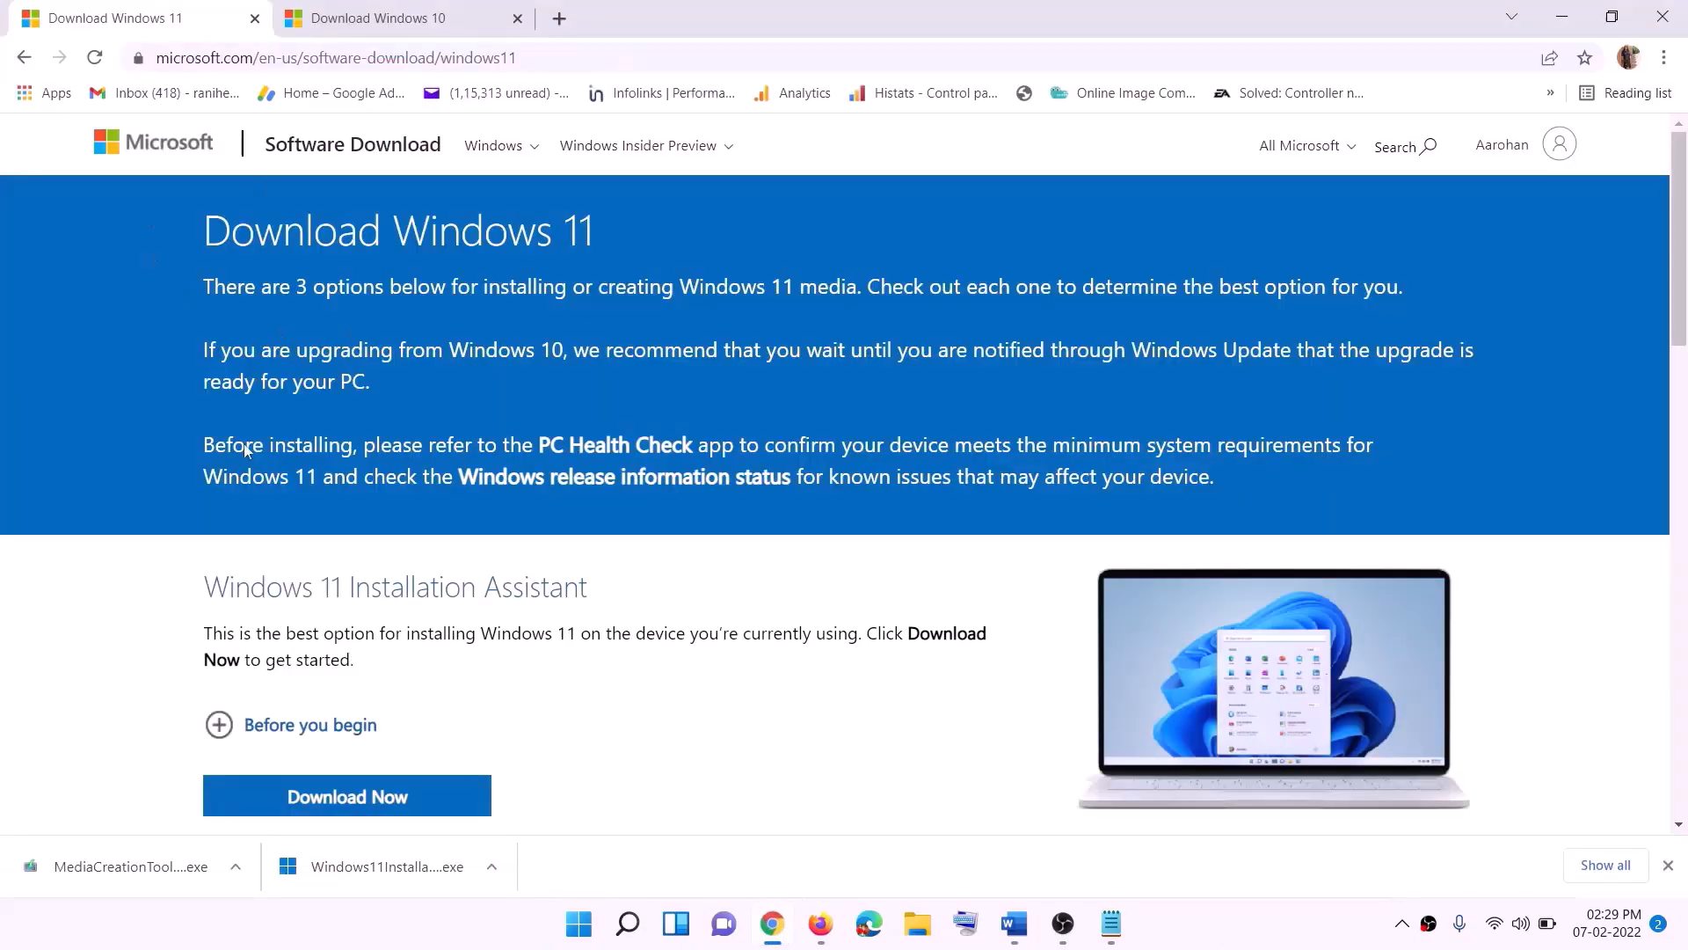
scroll(349, 540, "down", 4)
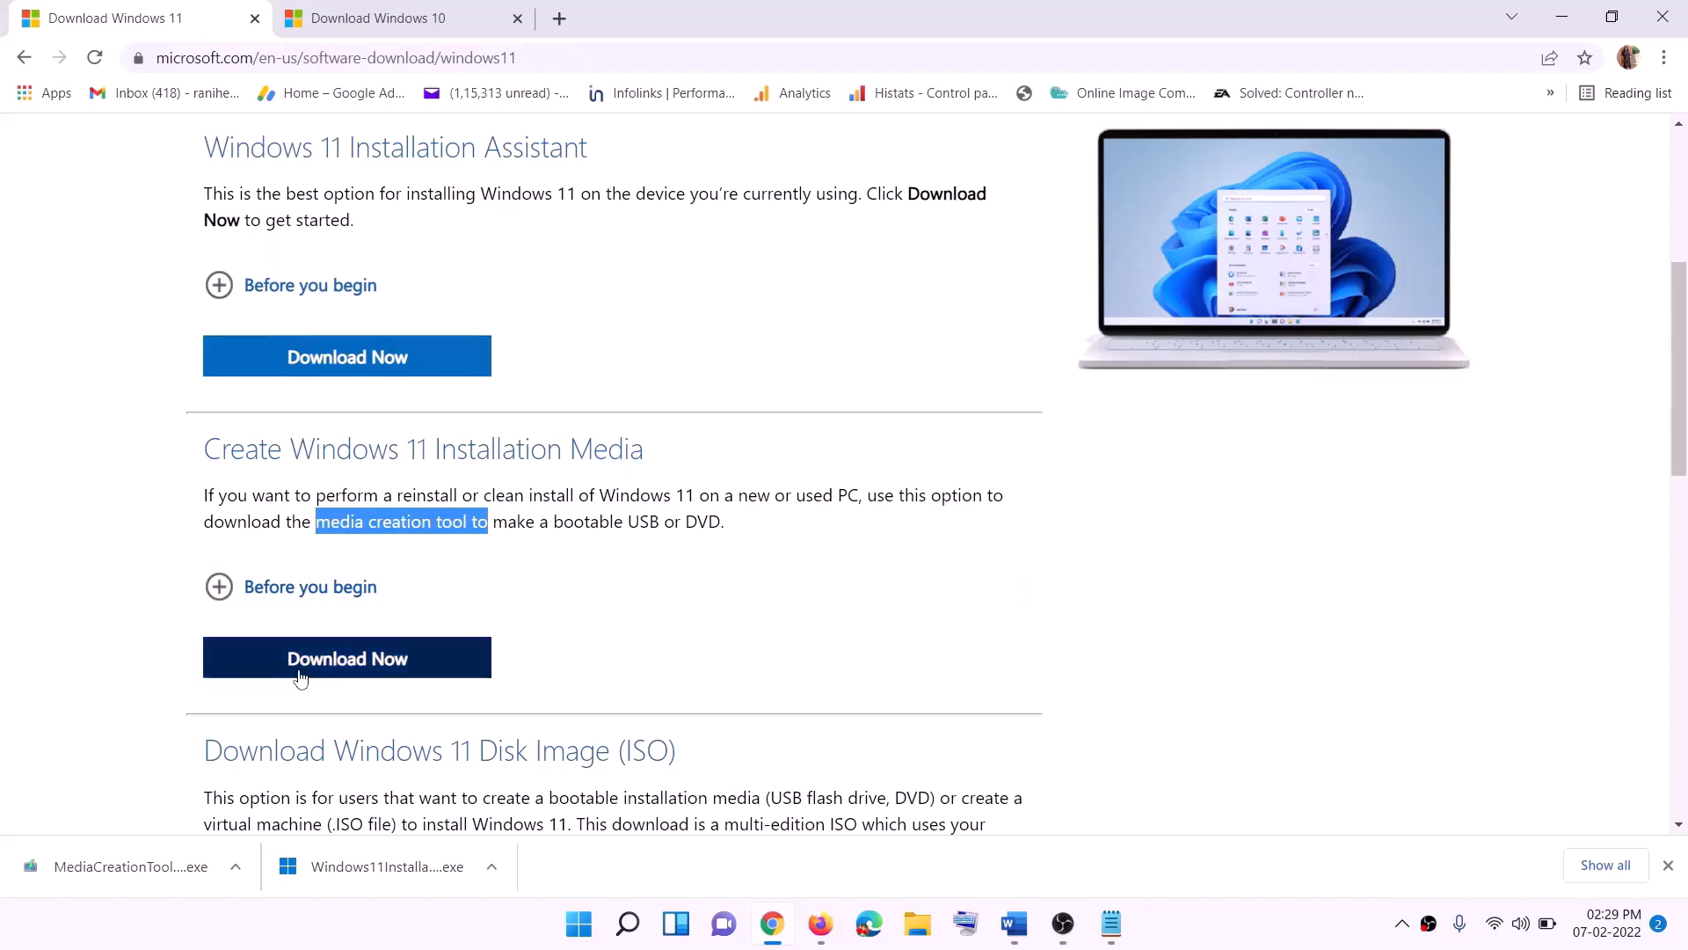
left_click(334, 668)
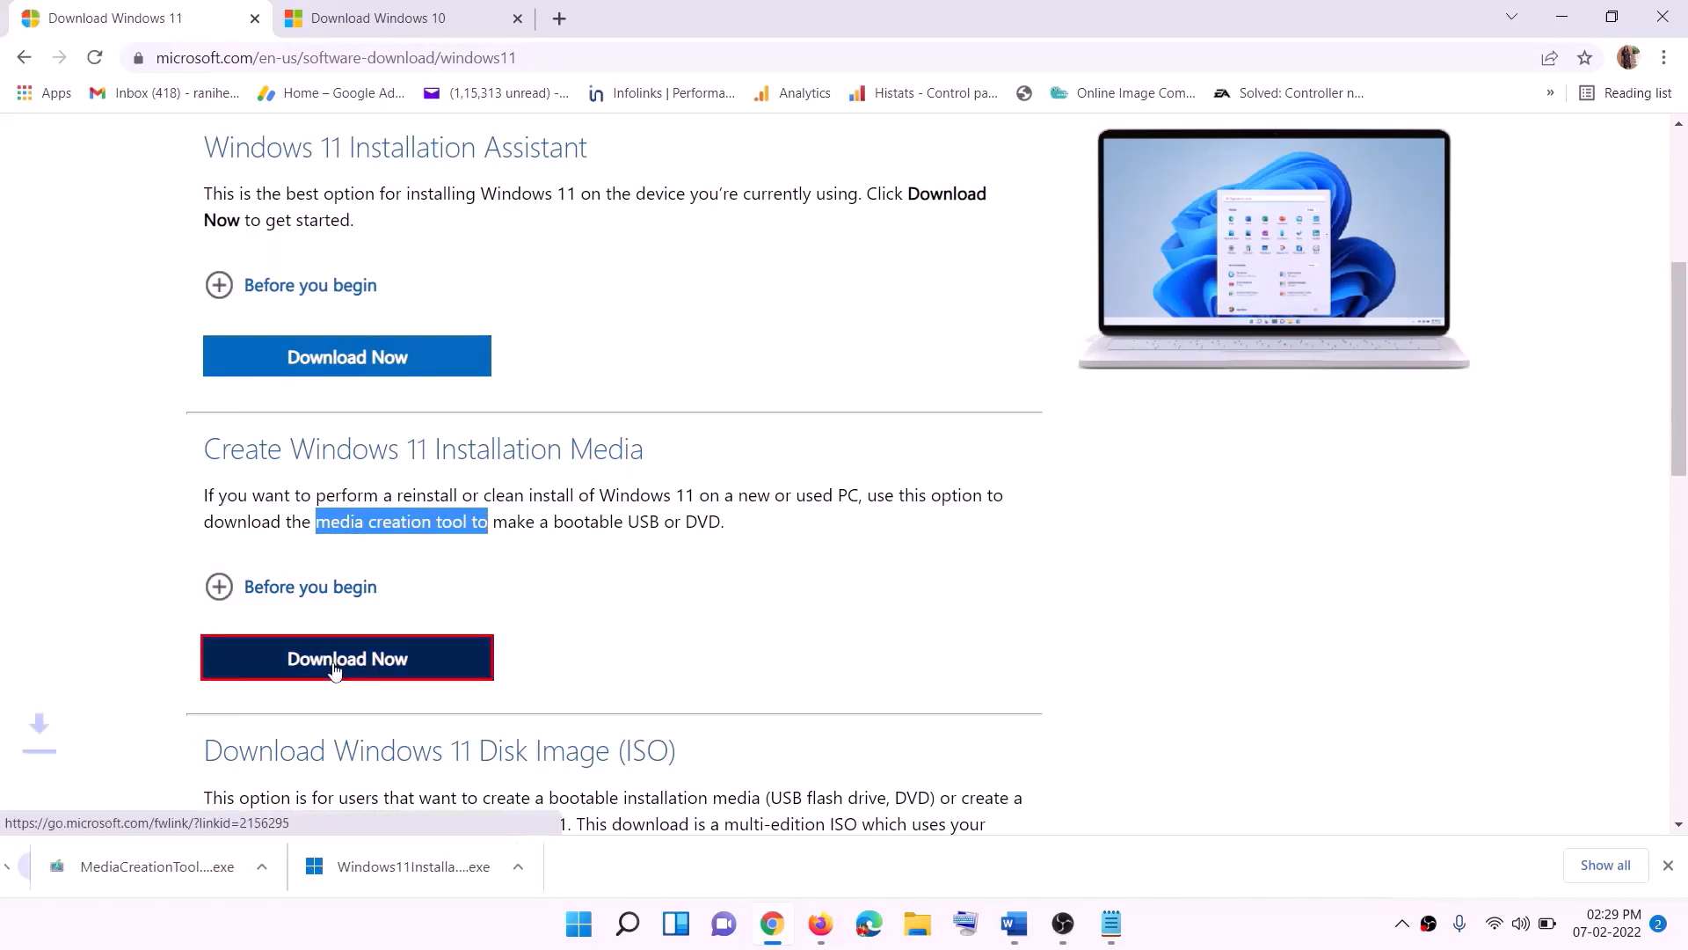
left_click(114, 870)
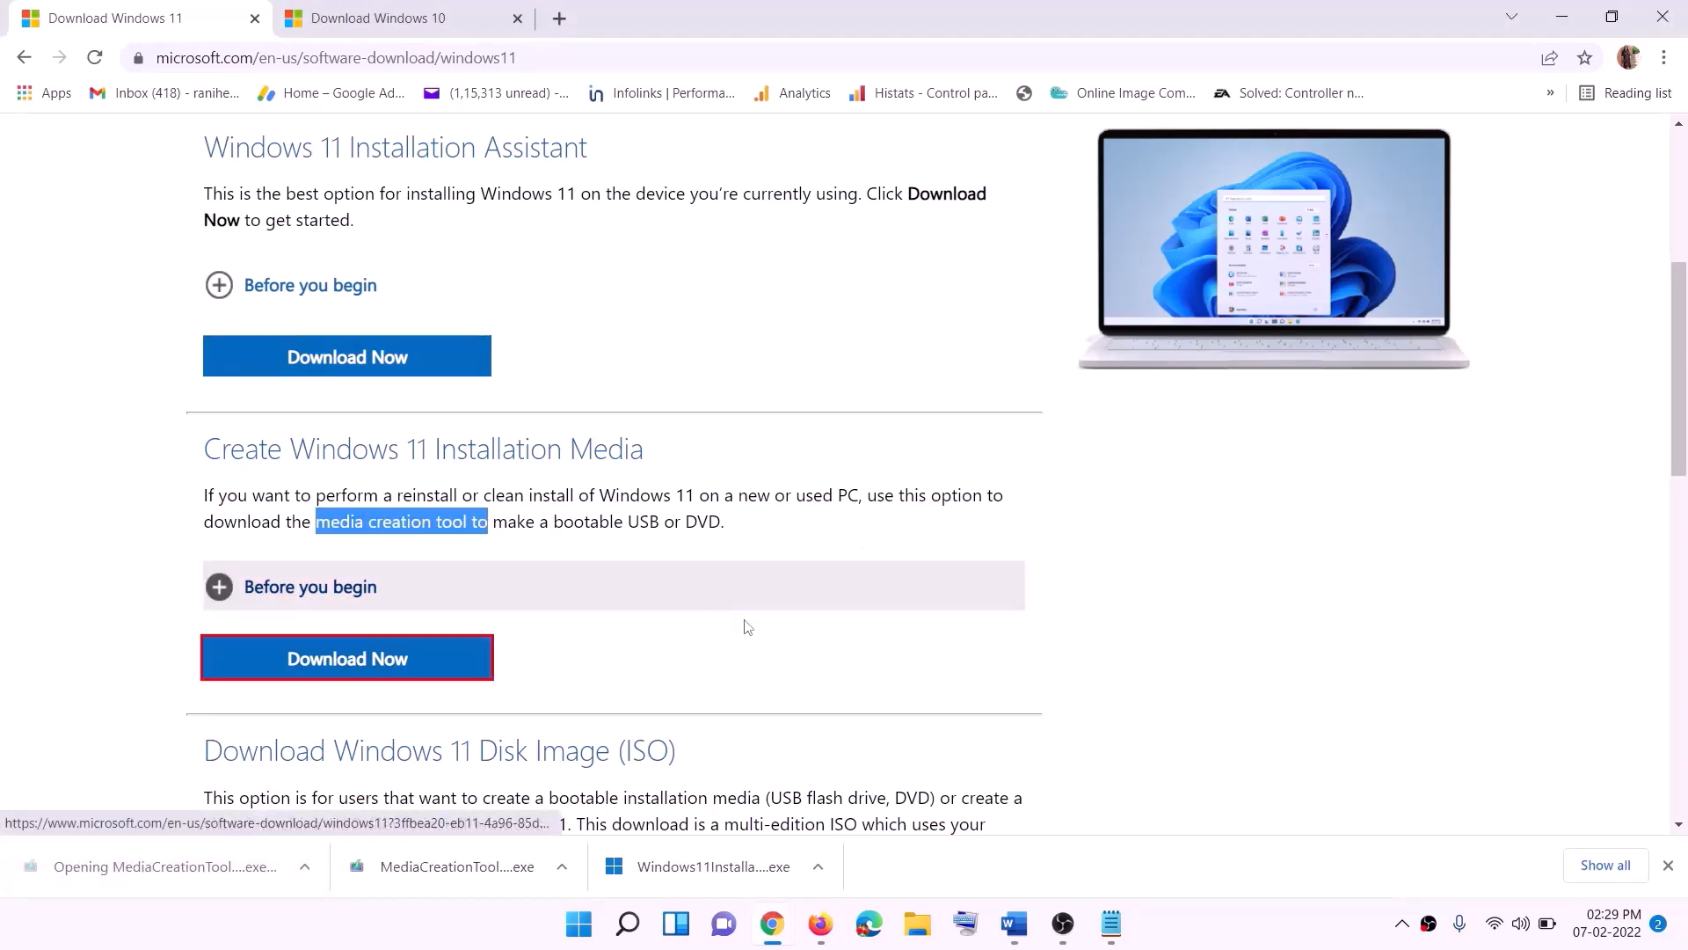
left_click(745, 646)
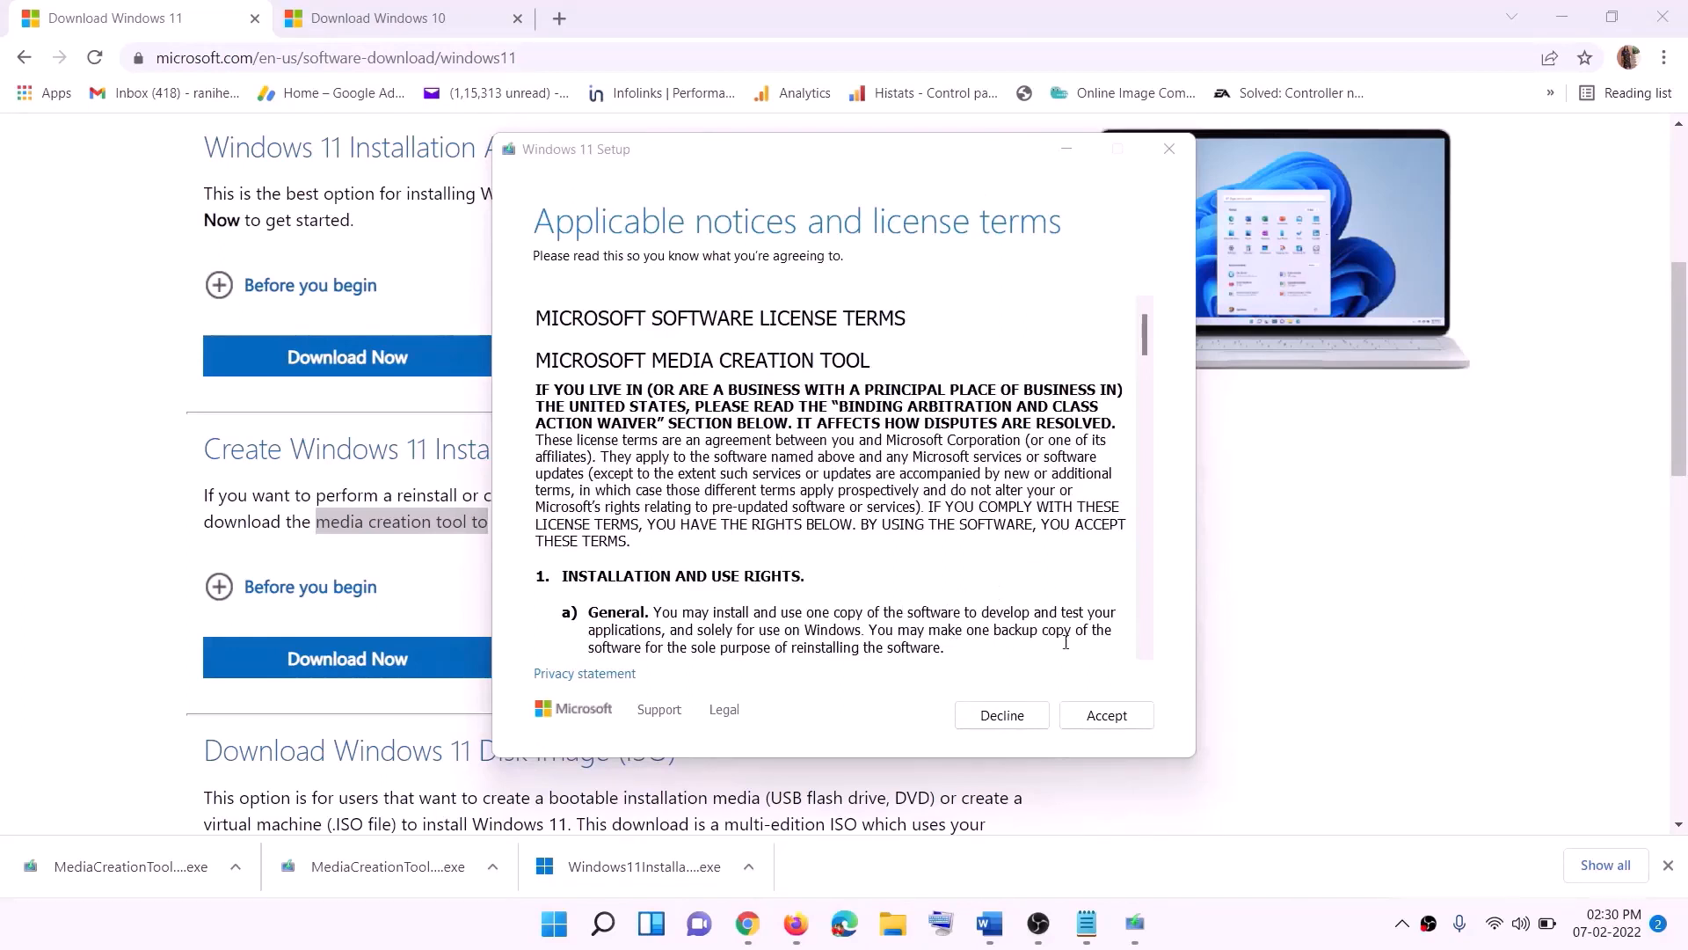
- Accept the Windows 11 Setup license, keep the recommended language and edition, and choose the ISO file media
left_click(1106, 715)
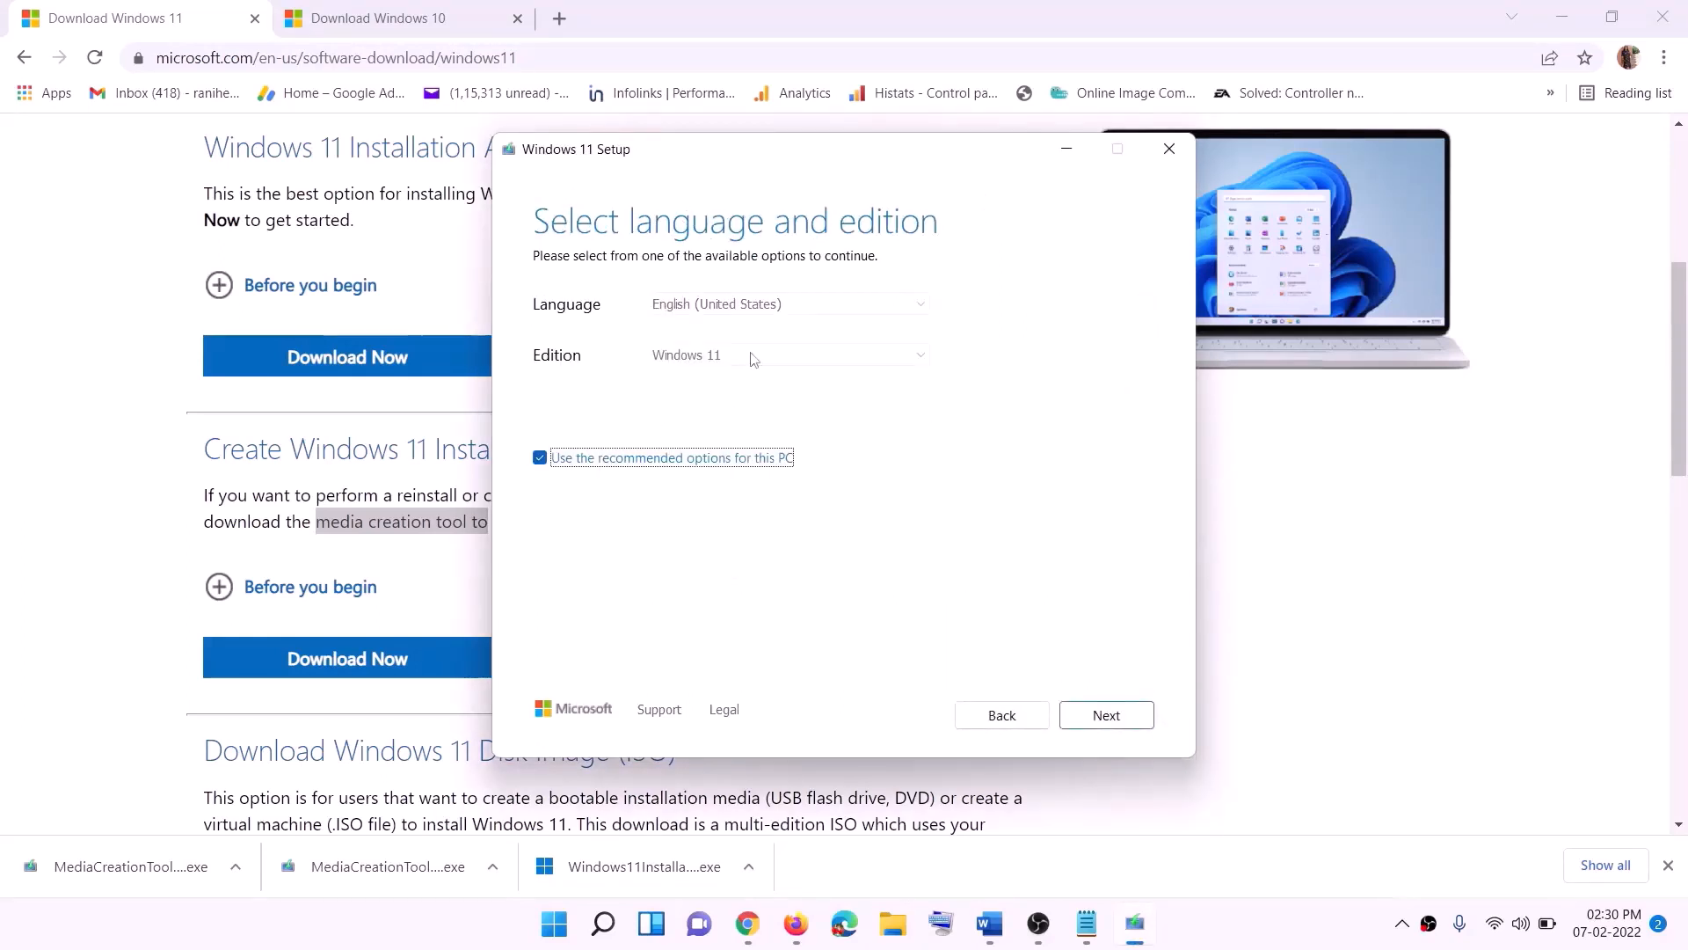
left_click(1094, 718)
left_click(632, 379)
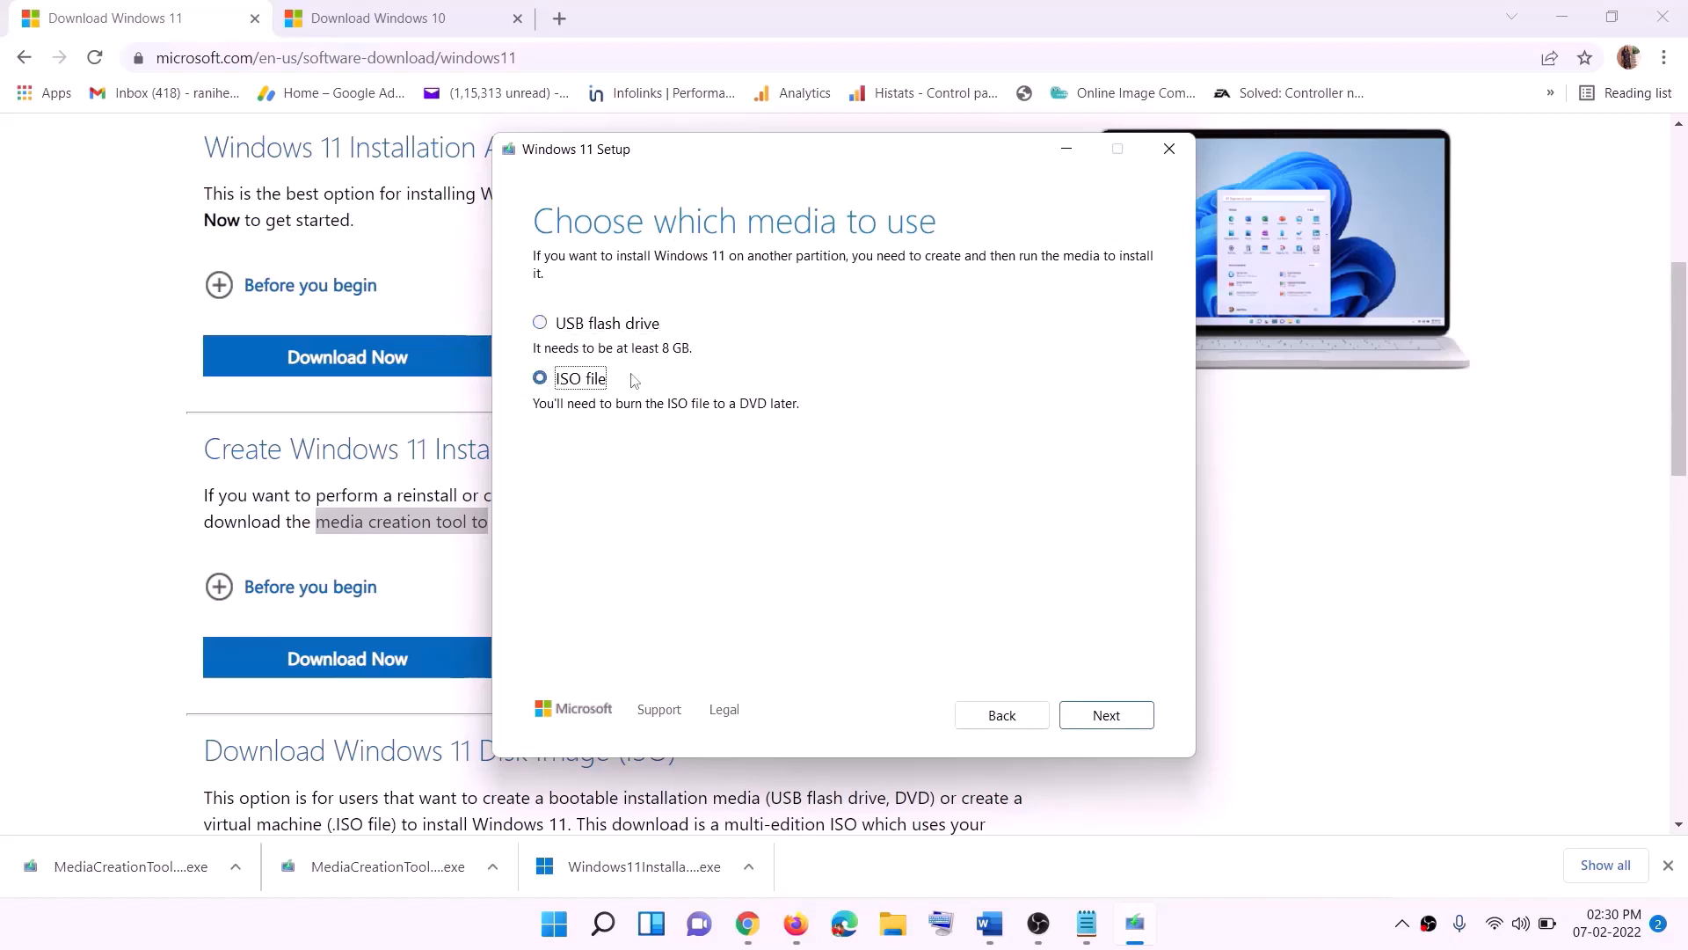
left_click(1115, 717)
- Save the ISO file as Windows on the Desktop
key("Return")
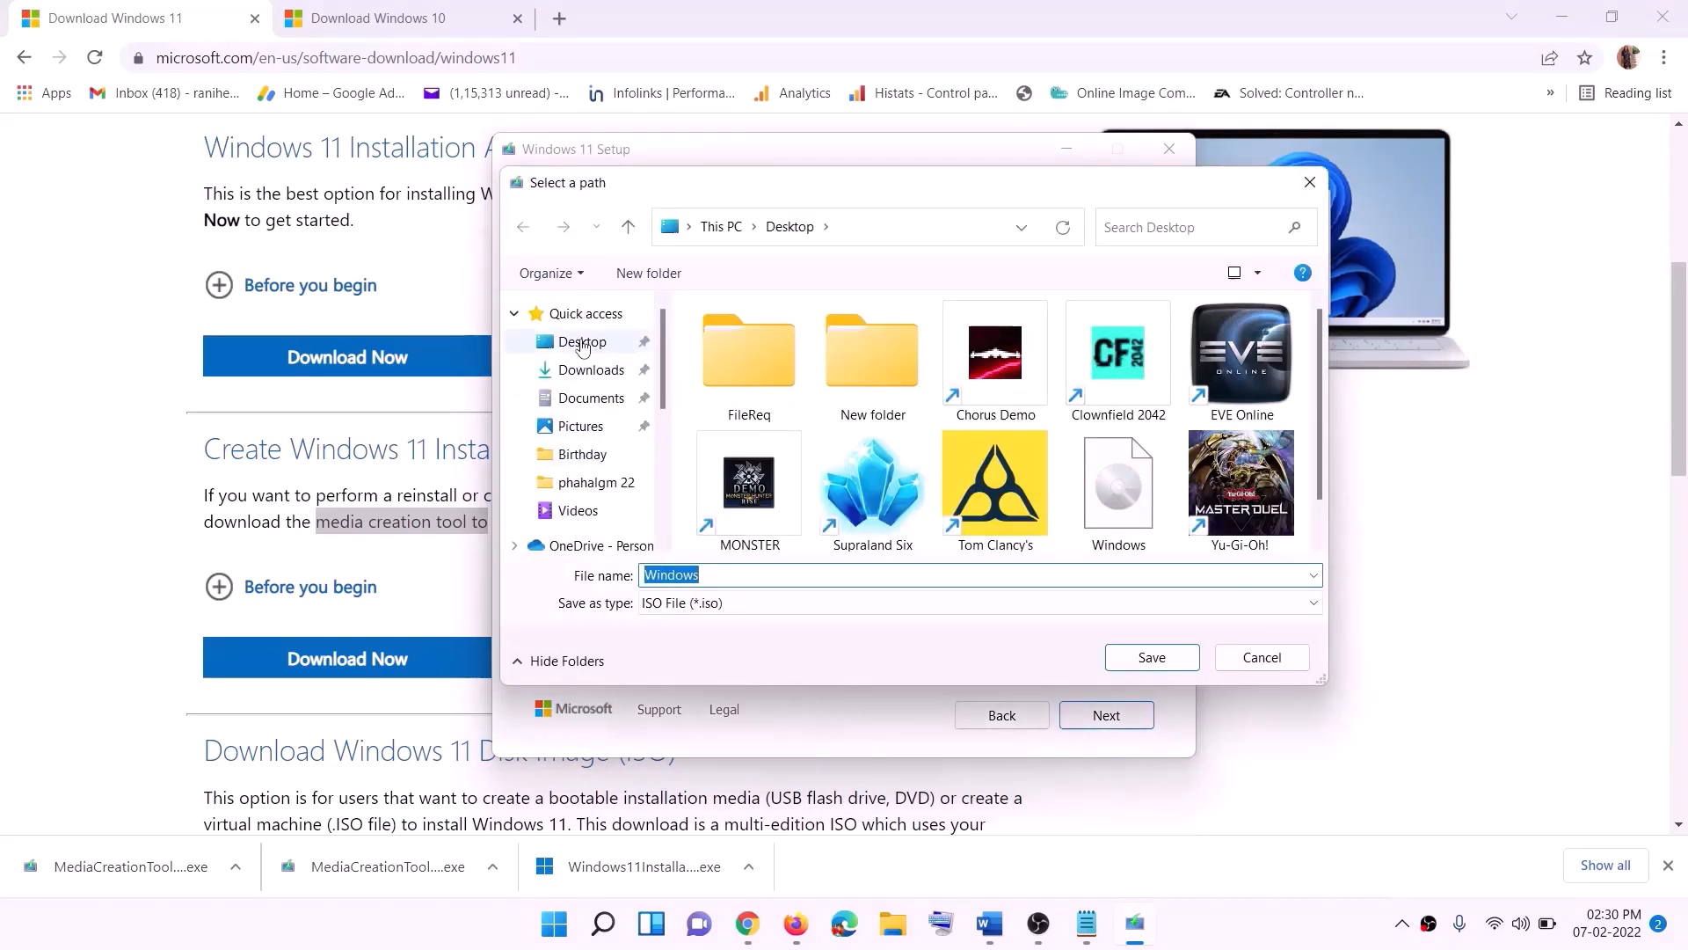
left_click(630, 345)
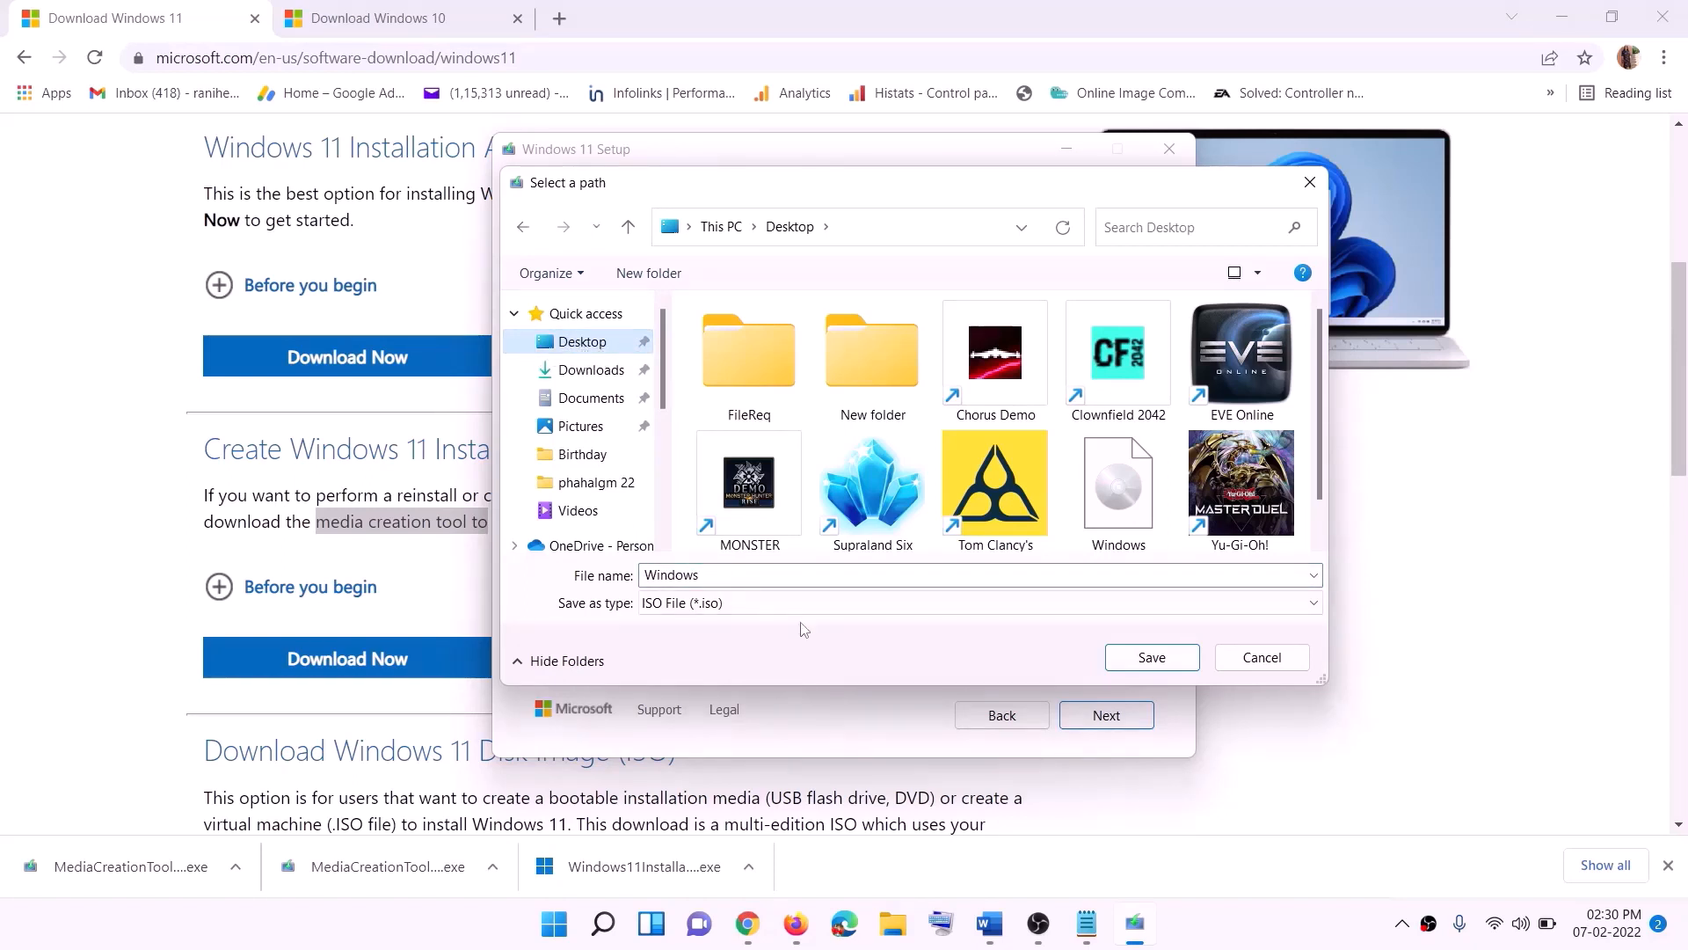
left_click(1159, 661)
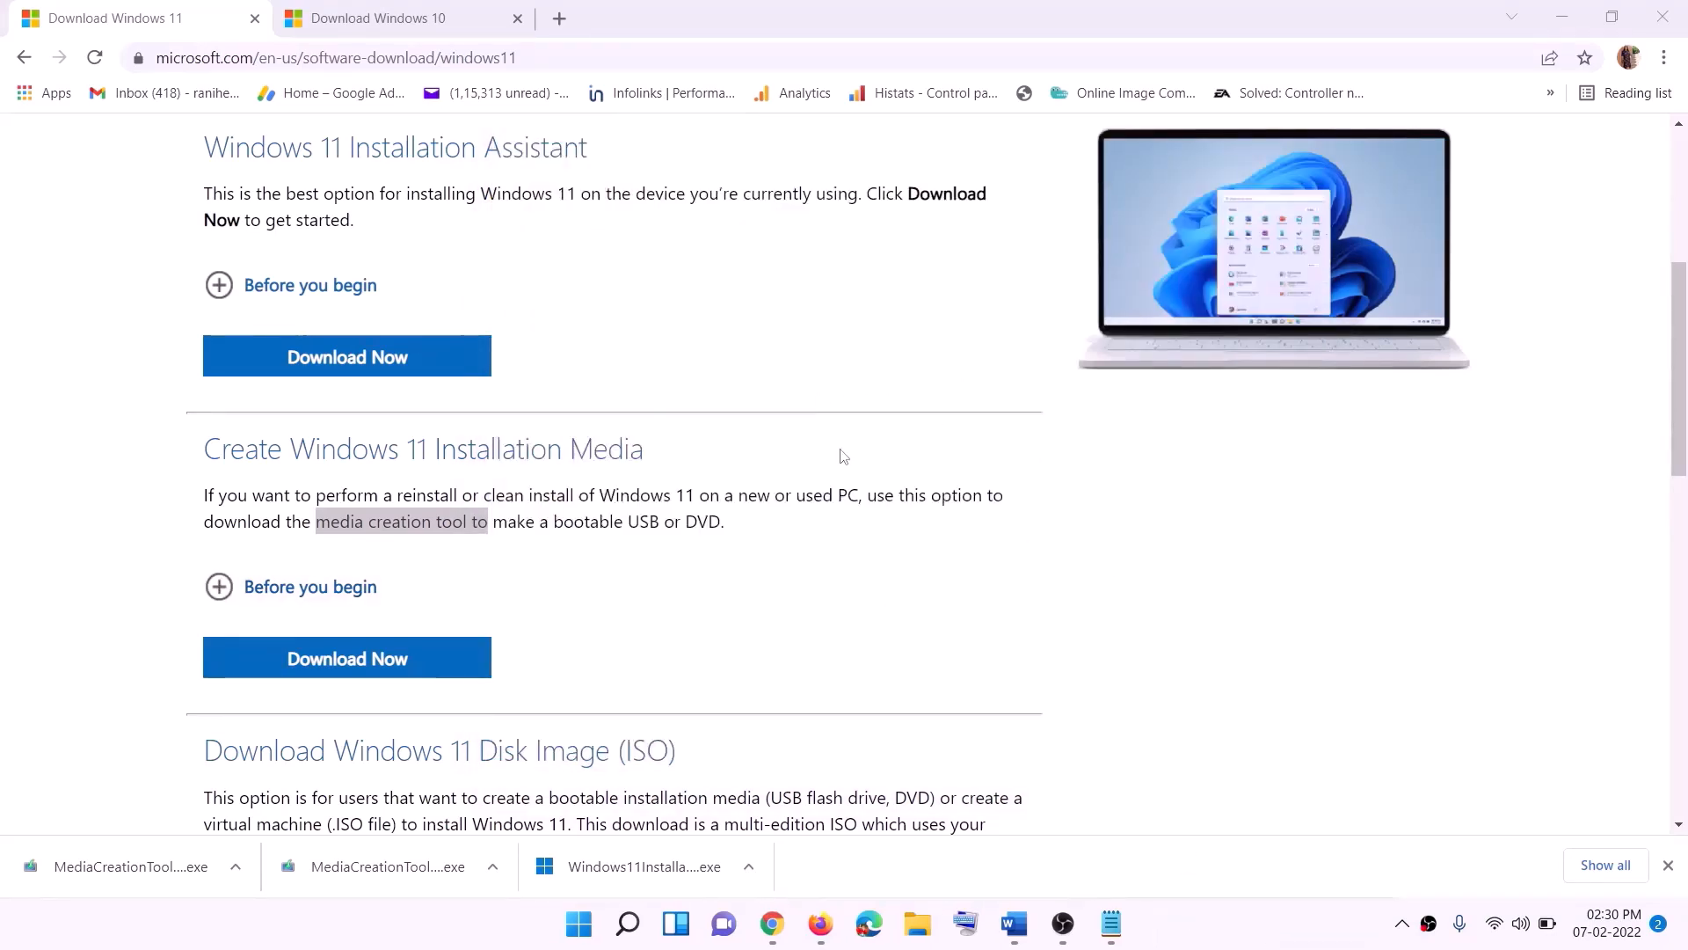
- Show the desktop, move the Windows ISO icon and mount the ISO
key("super+d")
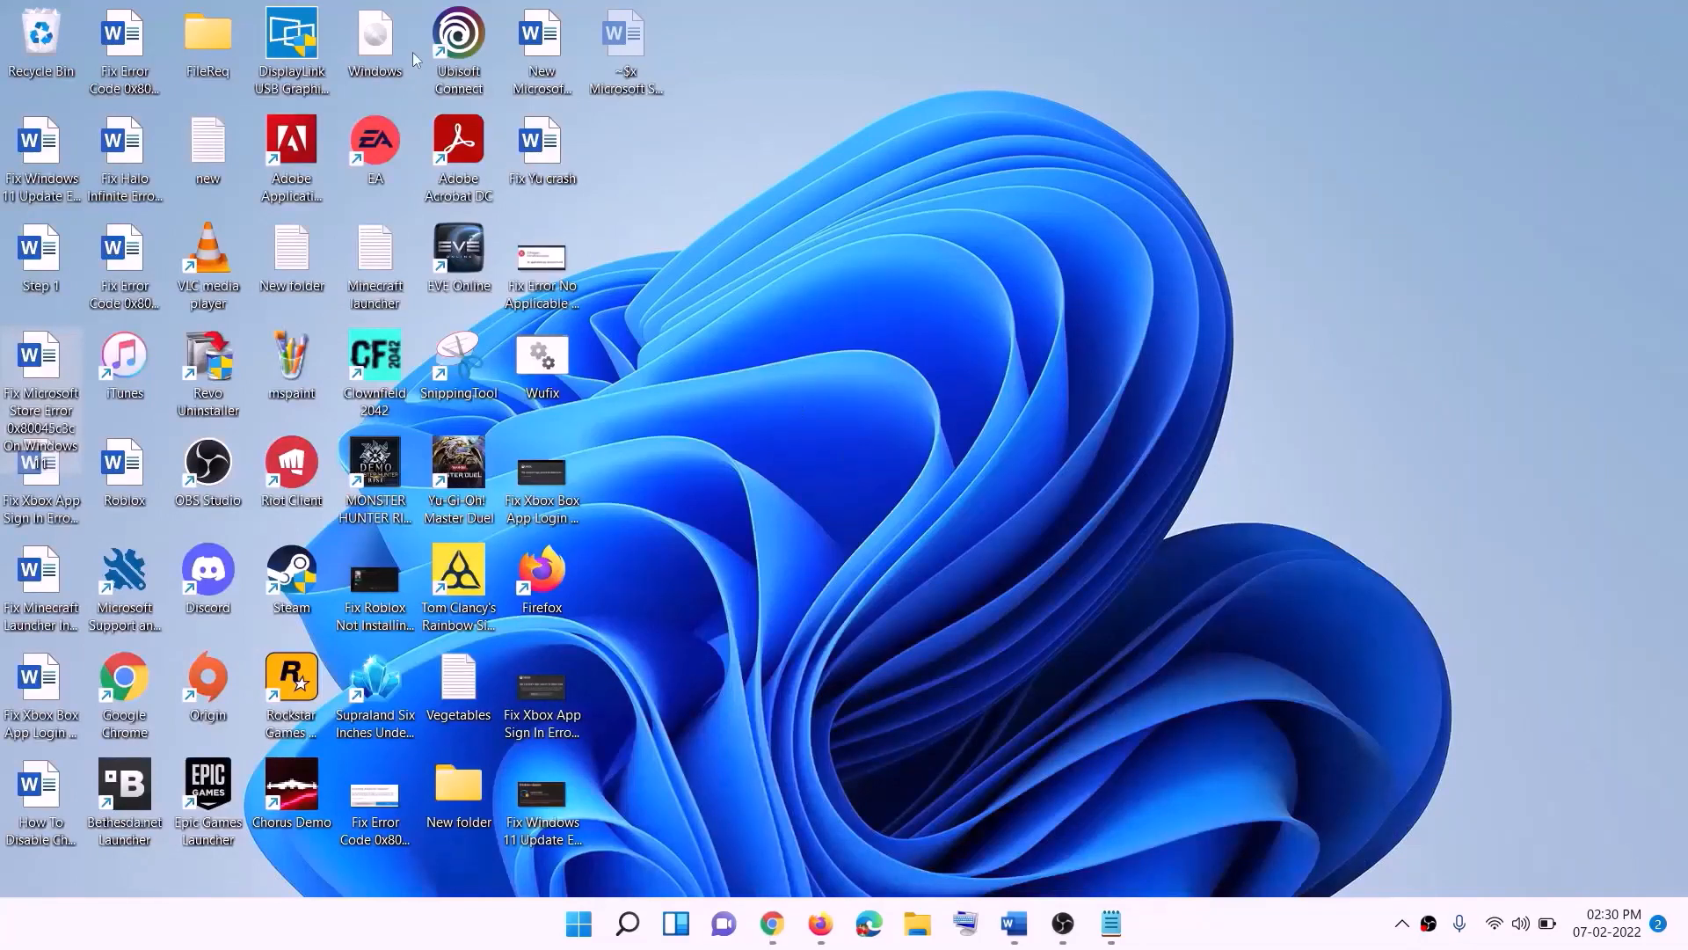
left_click_drag(376, 39, 673, 540)
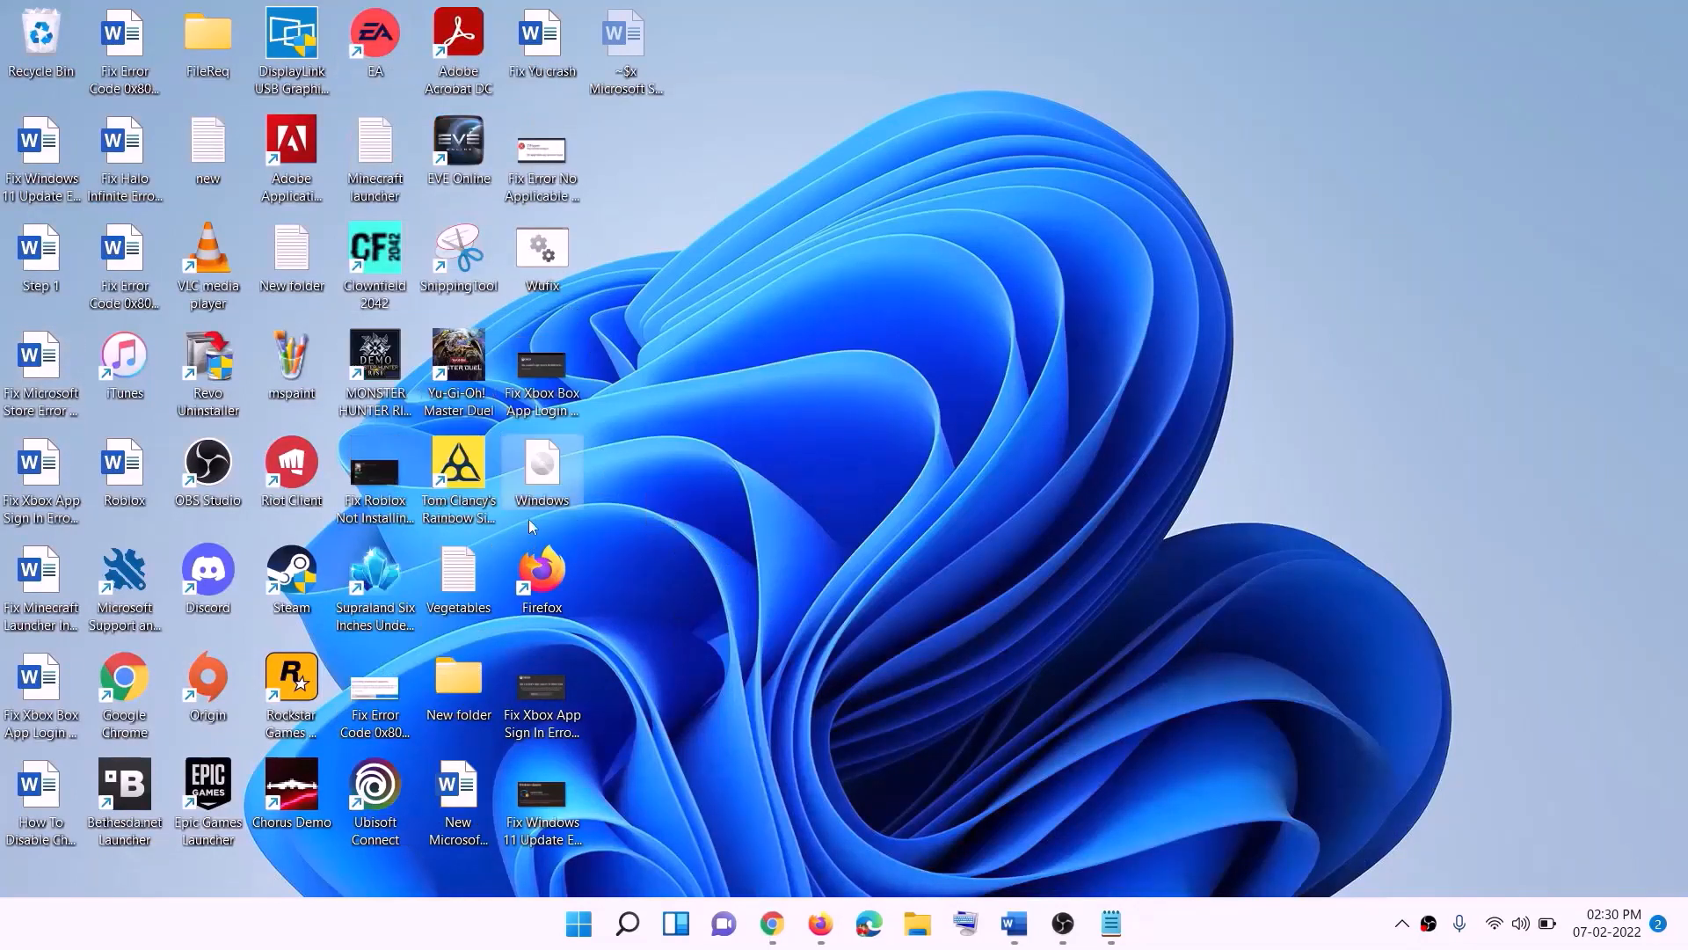
double_click(543, 466)
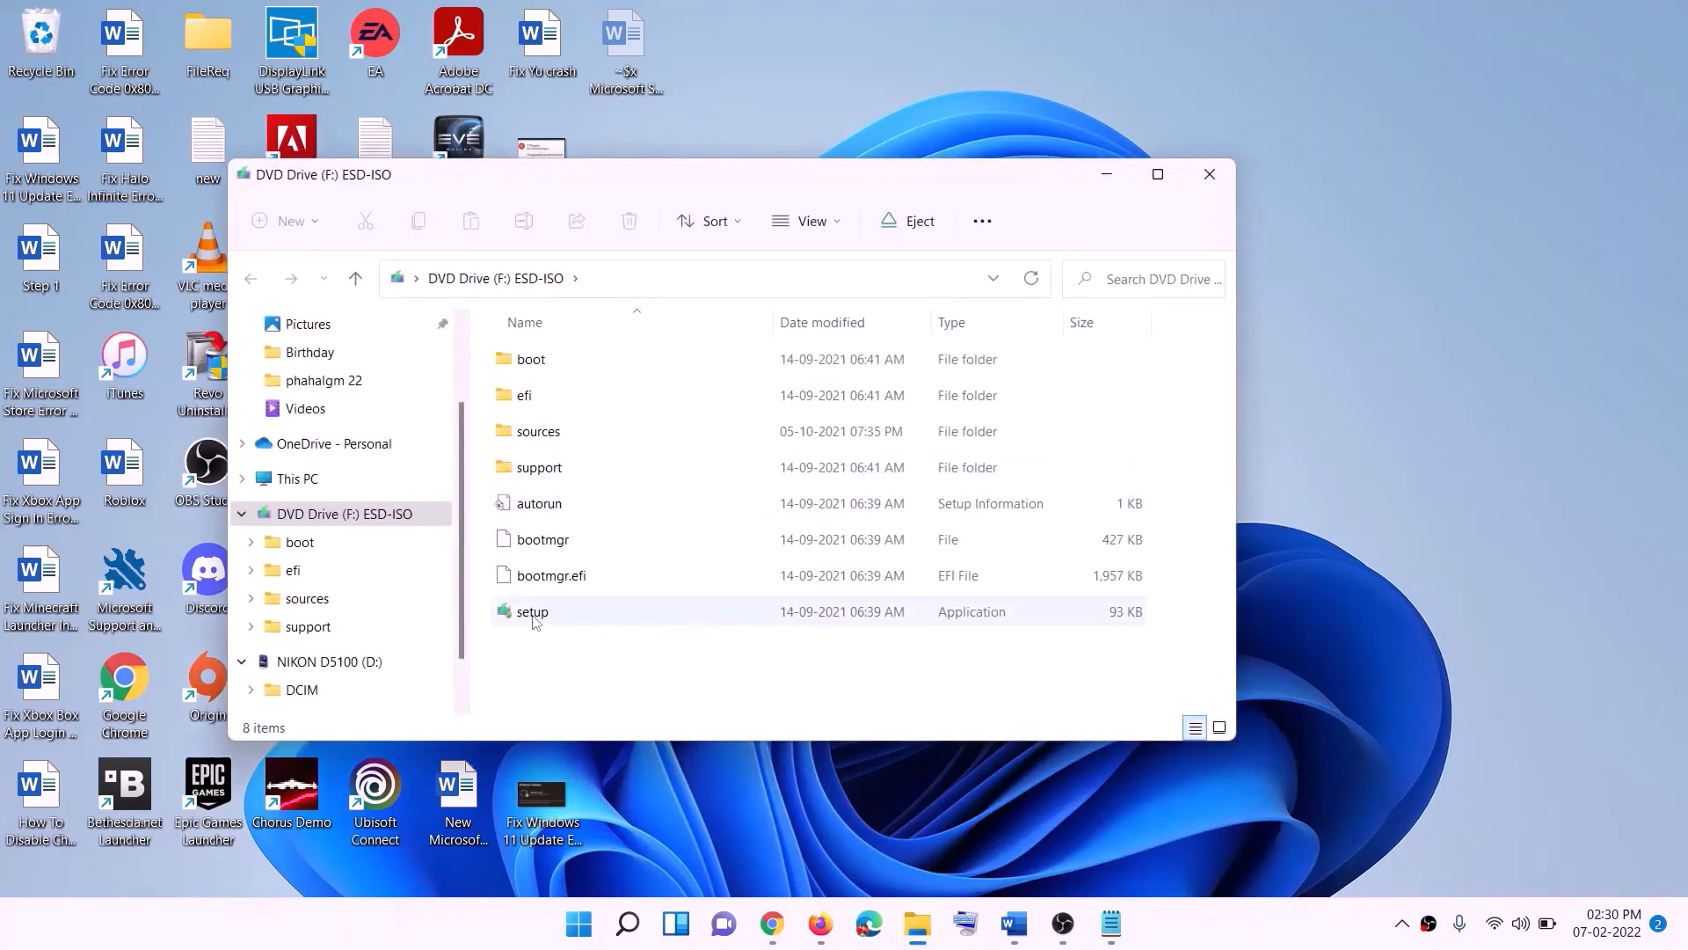
- Run setup from the mounted ISO drive, allow it to run, and continue past the Install Windows 11 page
left_click(534, 616)
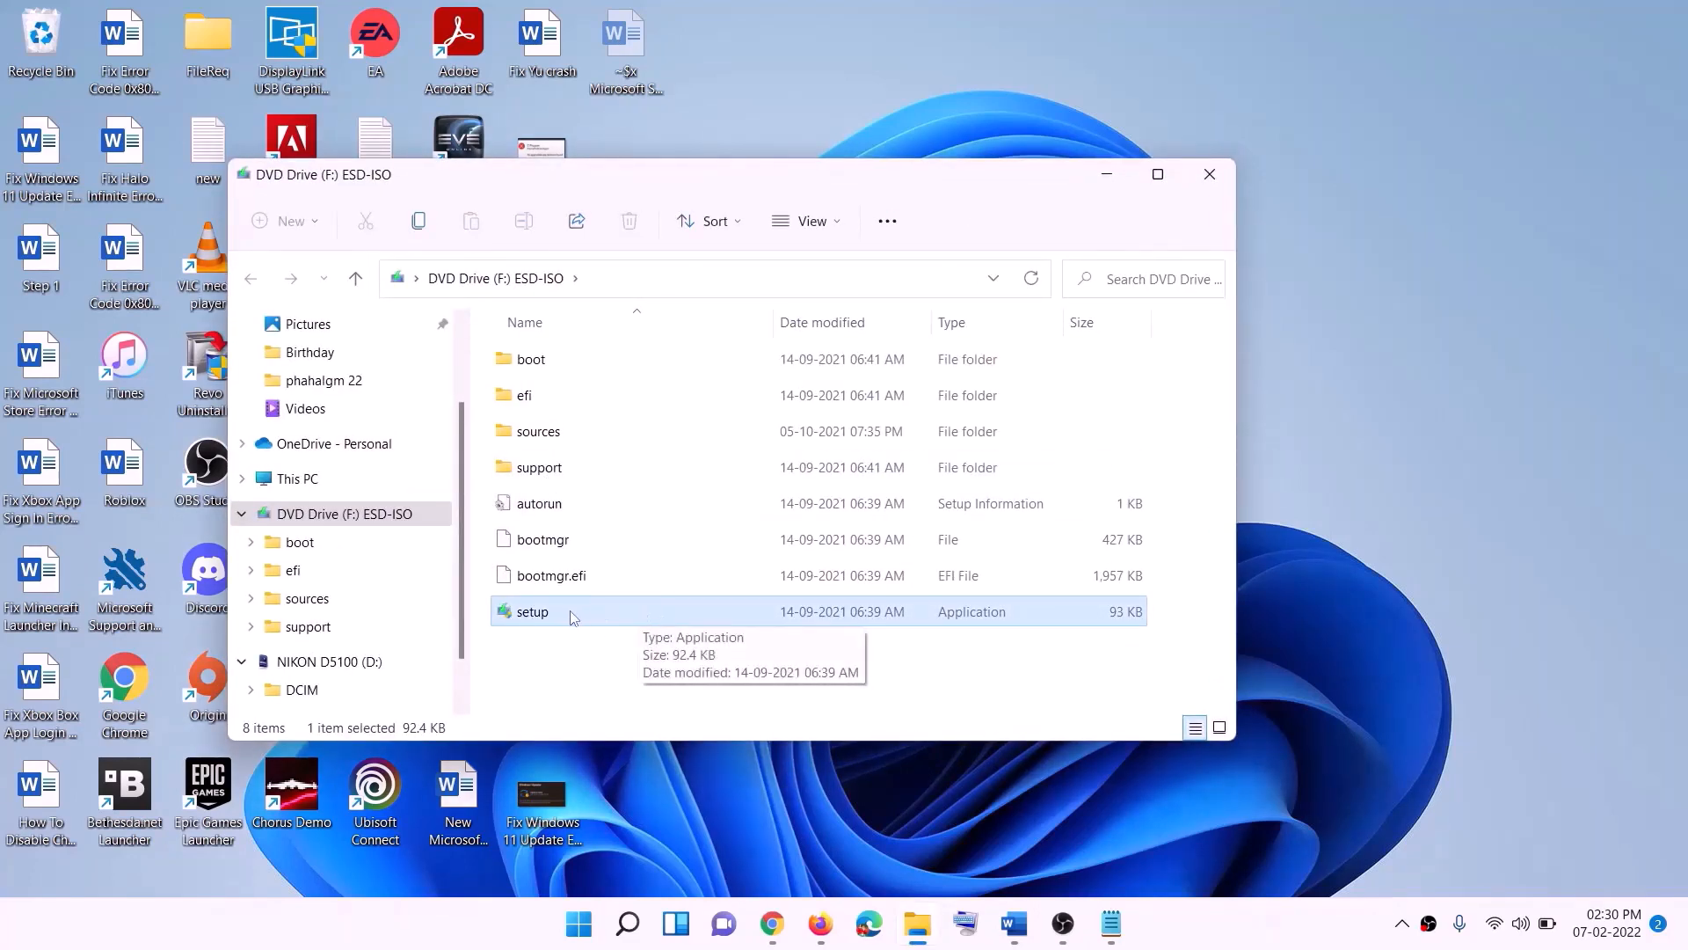
double_click(576, 612)
left_click(682, 693)
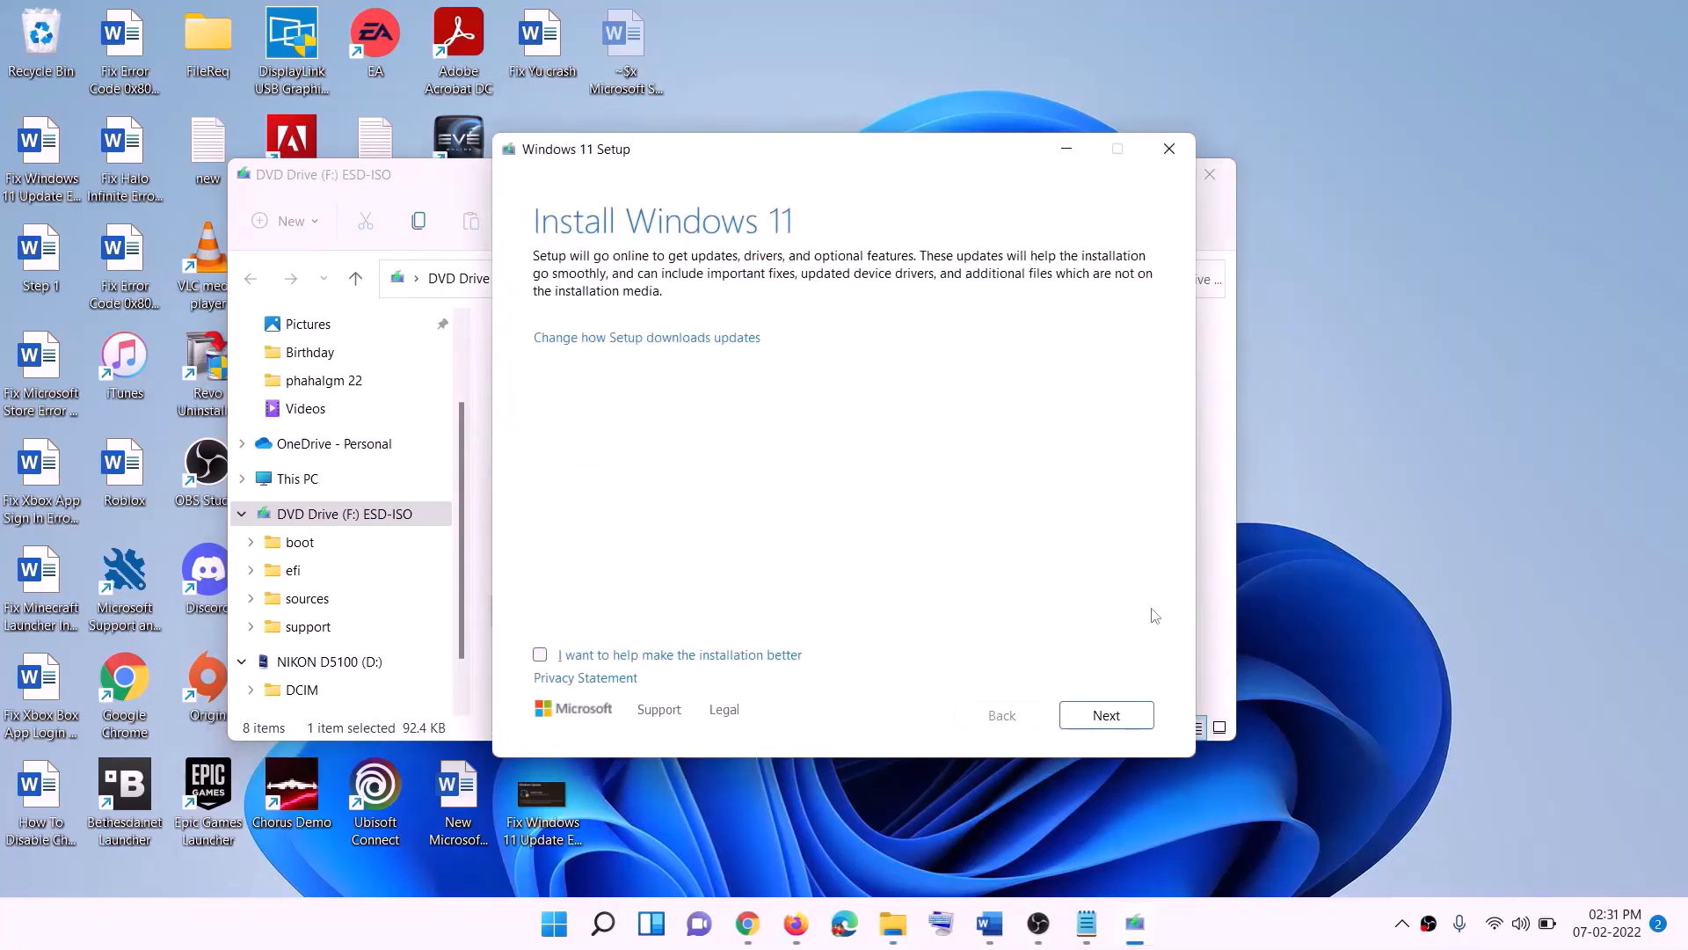
left_click(1113, 717)
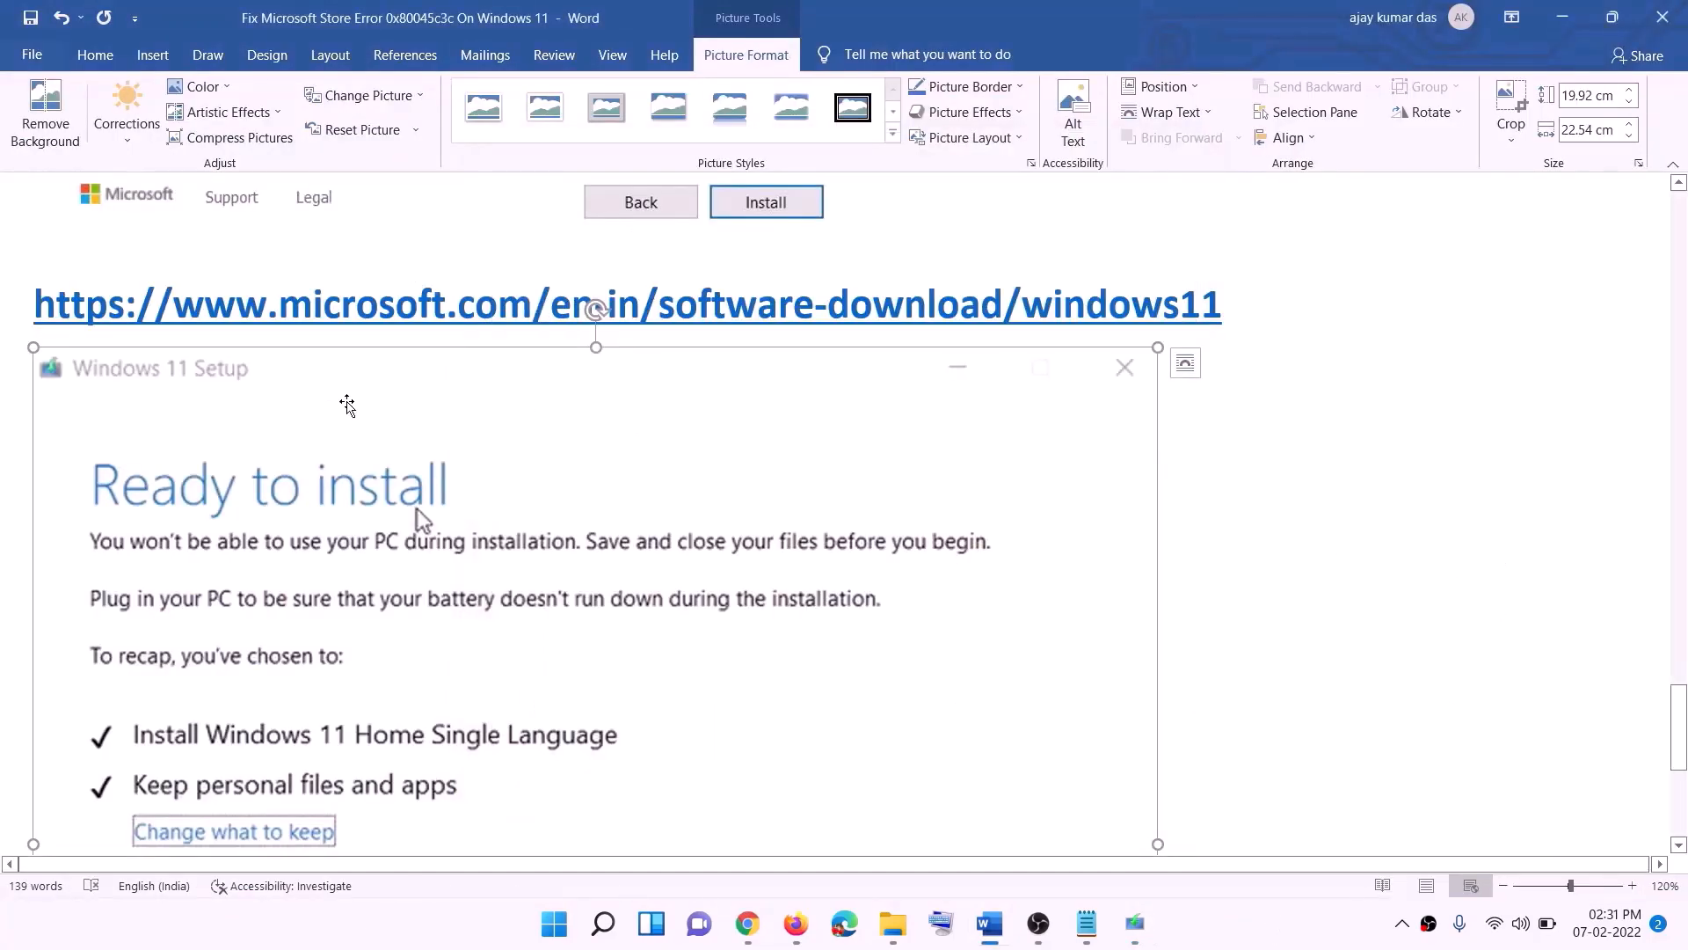
scroll(347, 405, "down", 3)
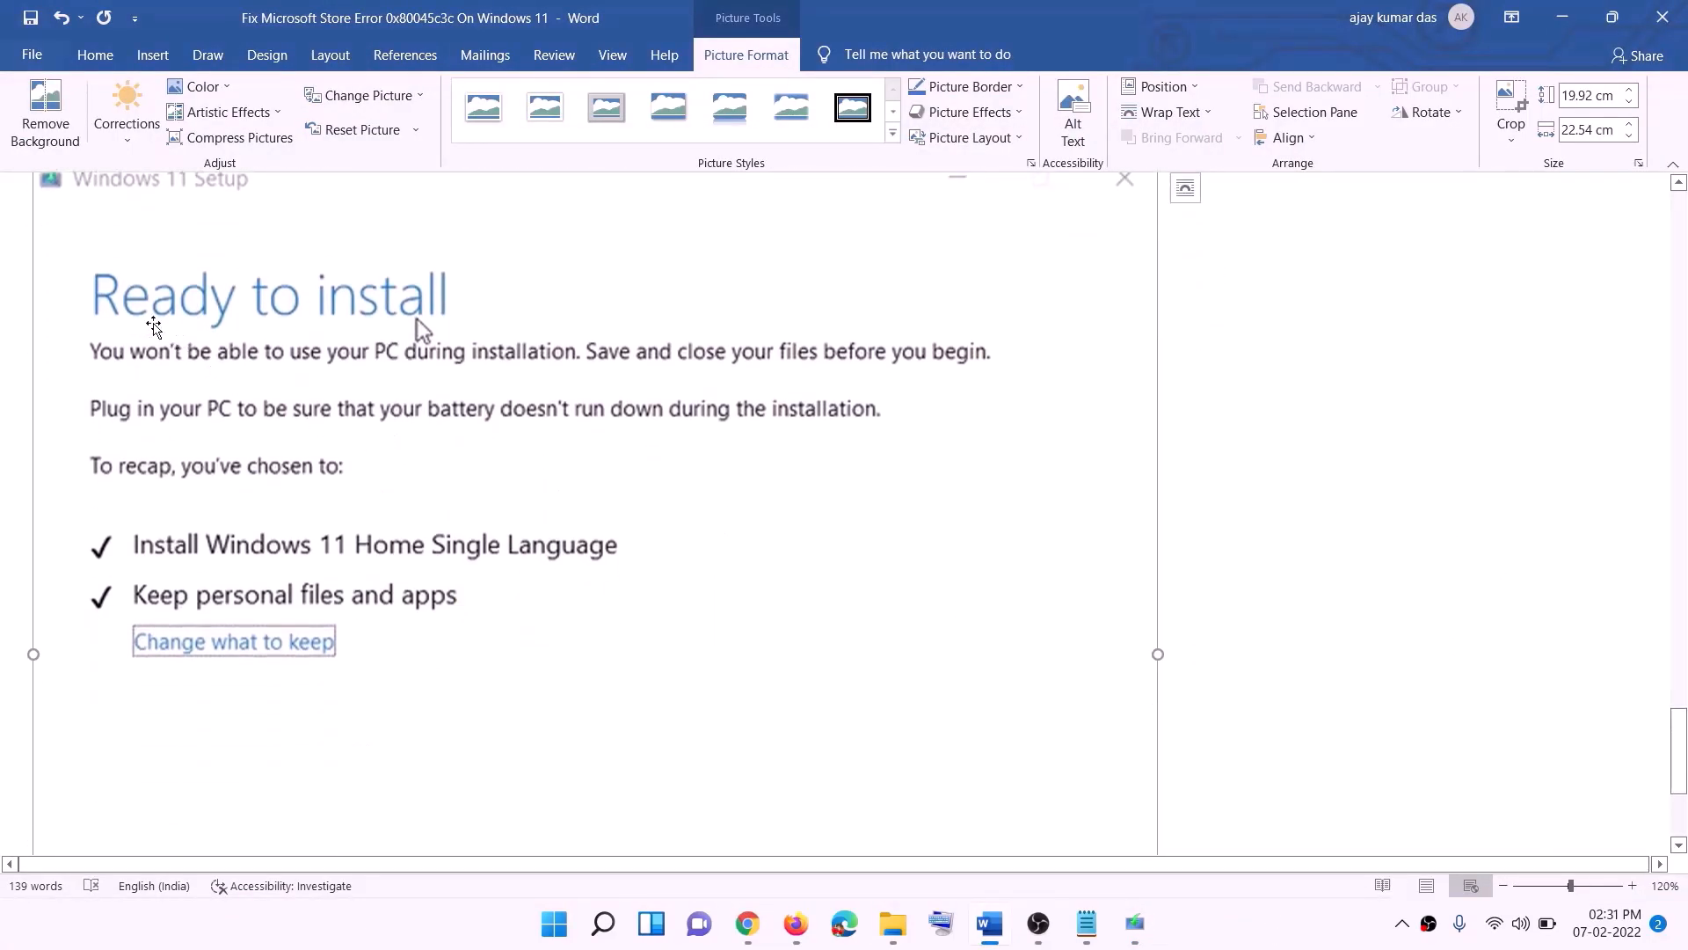
scroll(415, 430, "down", 1)
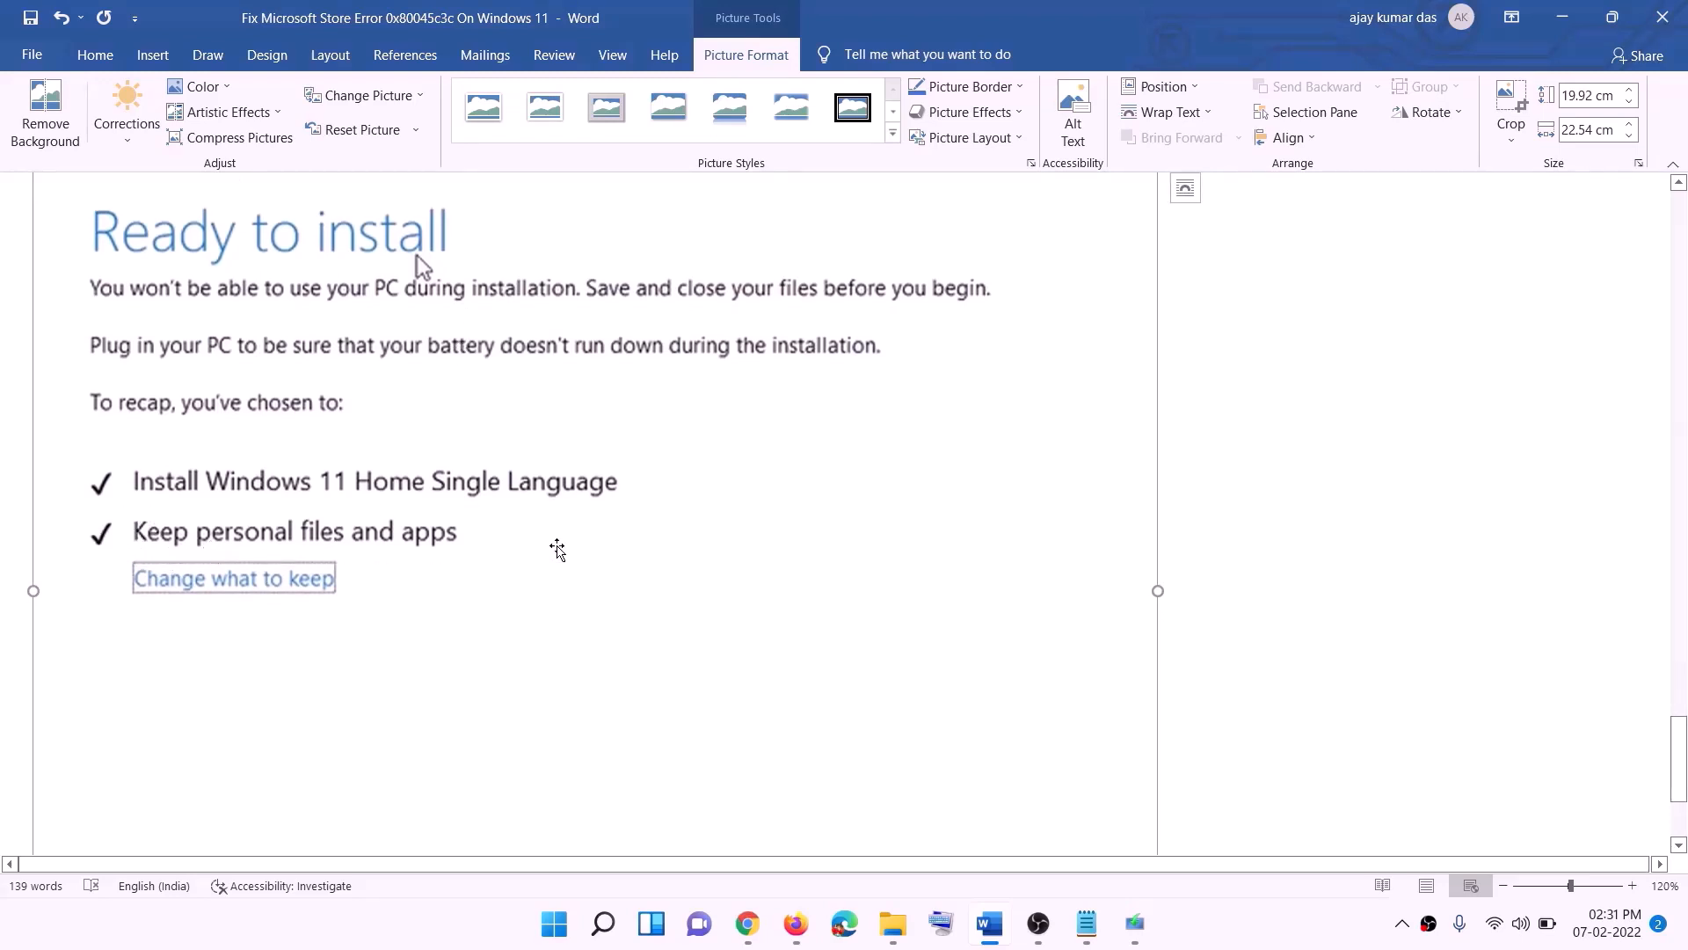
scroll(557, 547, "down", 3)
scroll(897, 655, "up", 4)
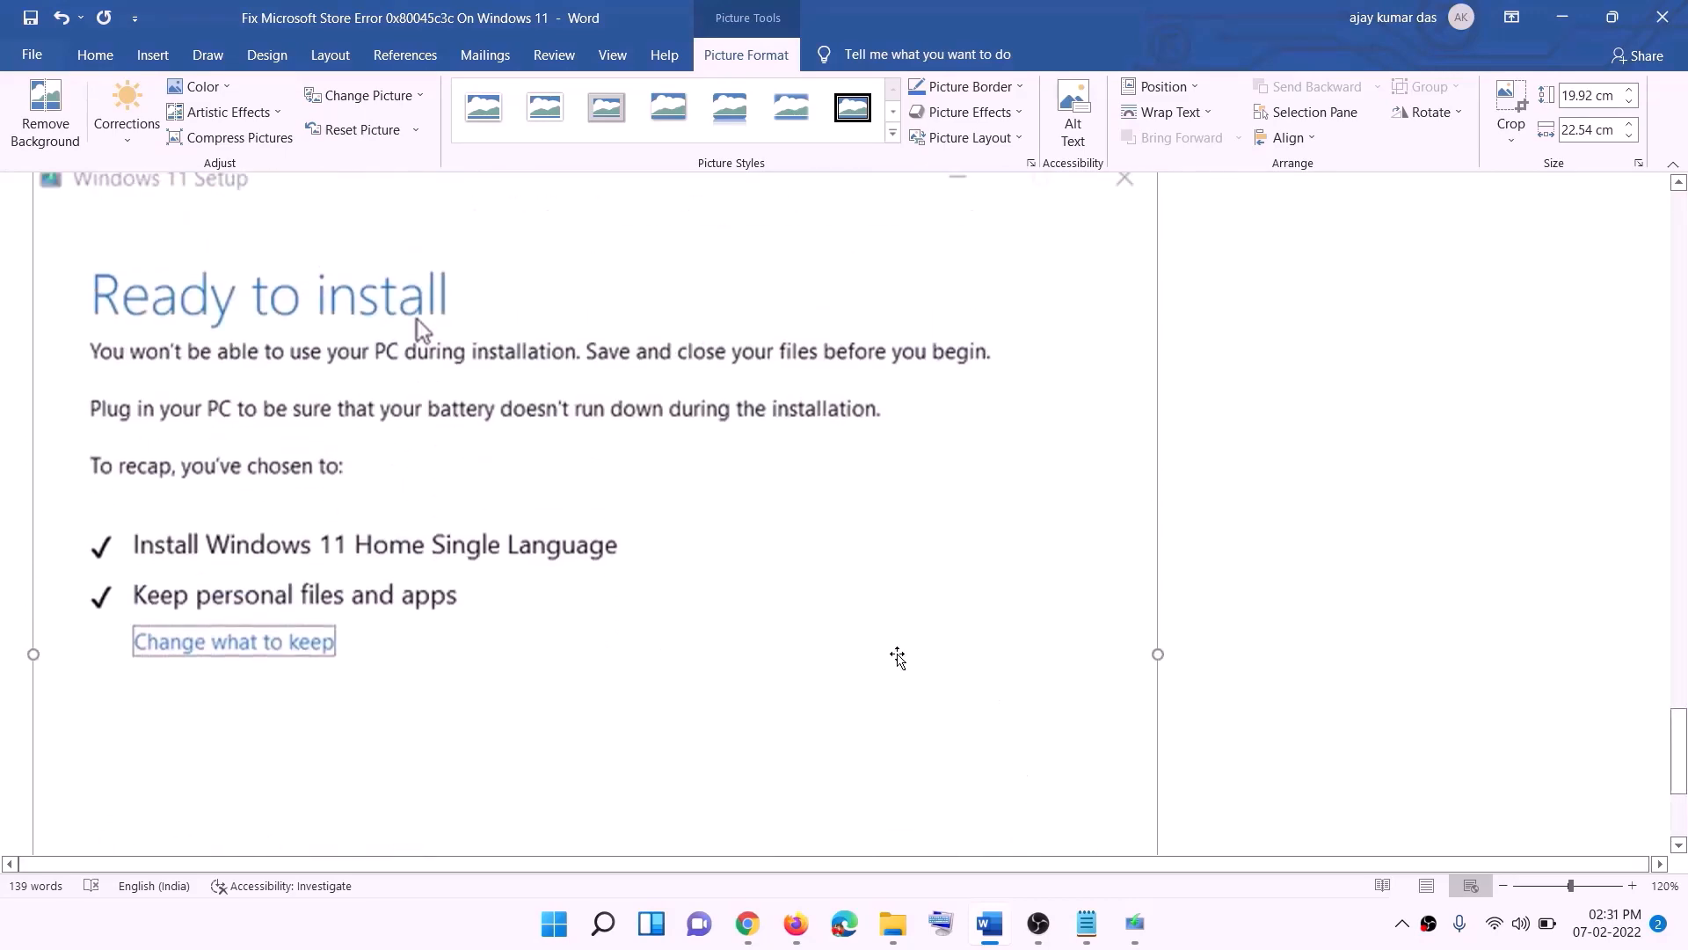
scroll(897, 655, "up", 3)
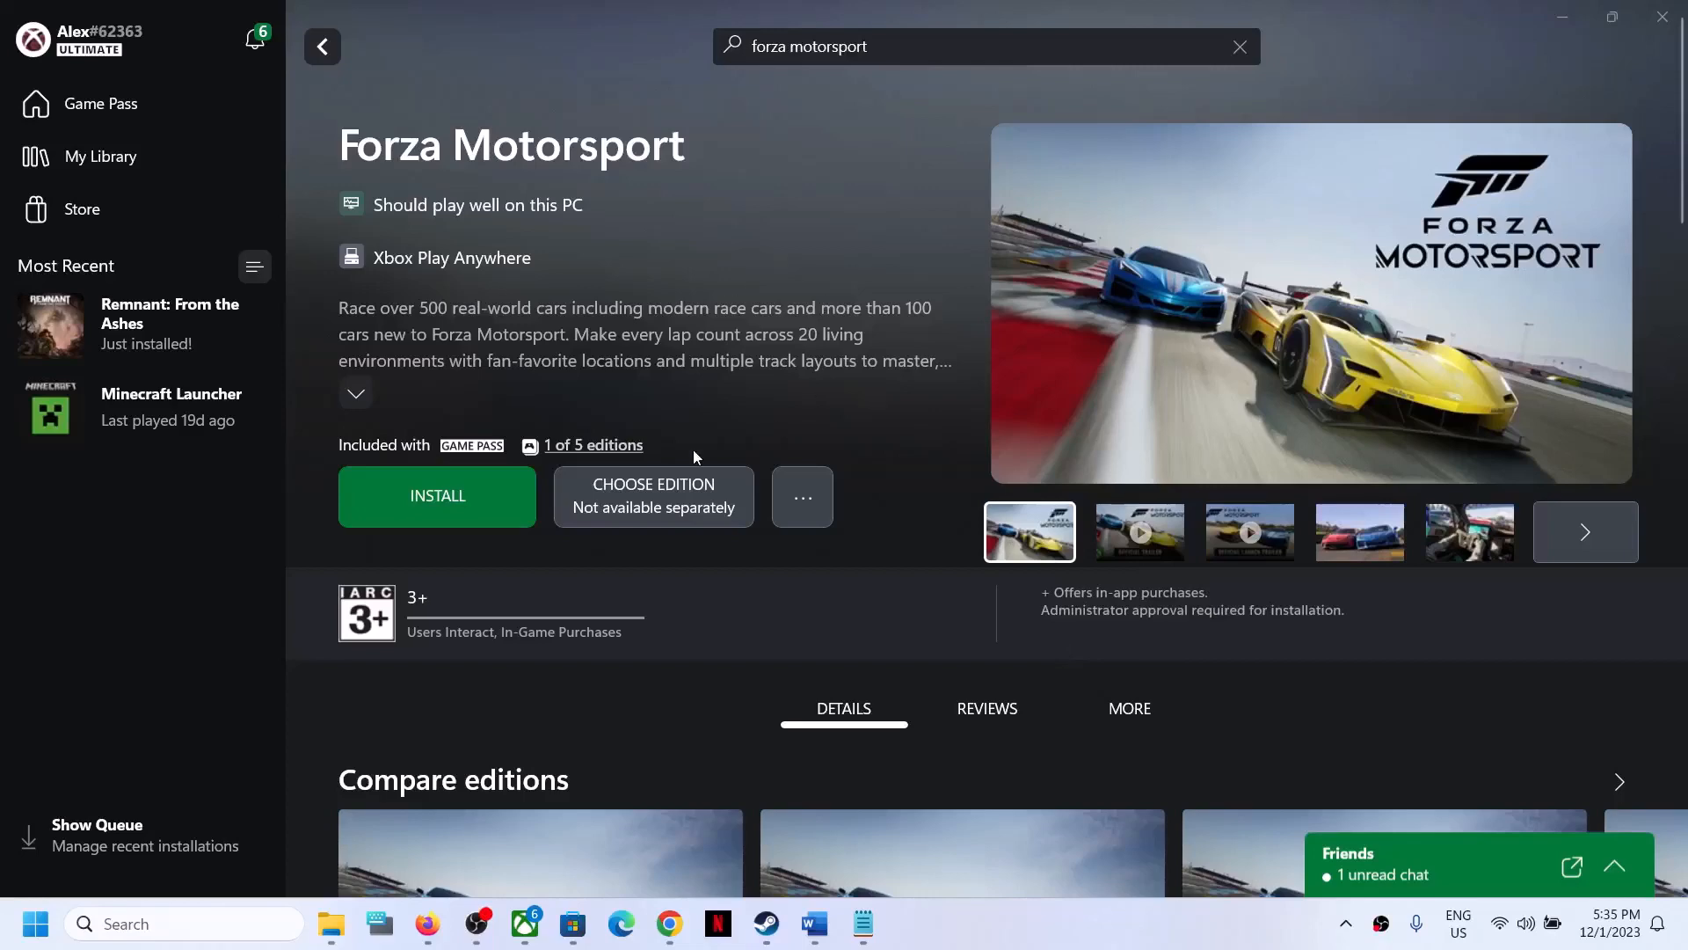
- Install Forza Motorsport from the Xbox app, switching briefly to the Microsoft Store window and back
left_click(441, 519)
left_click(800, 737)
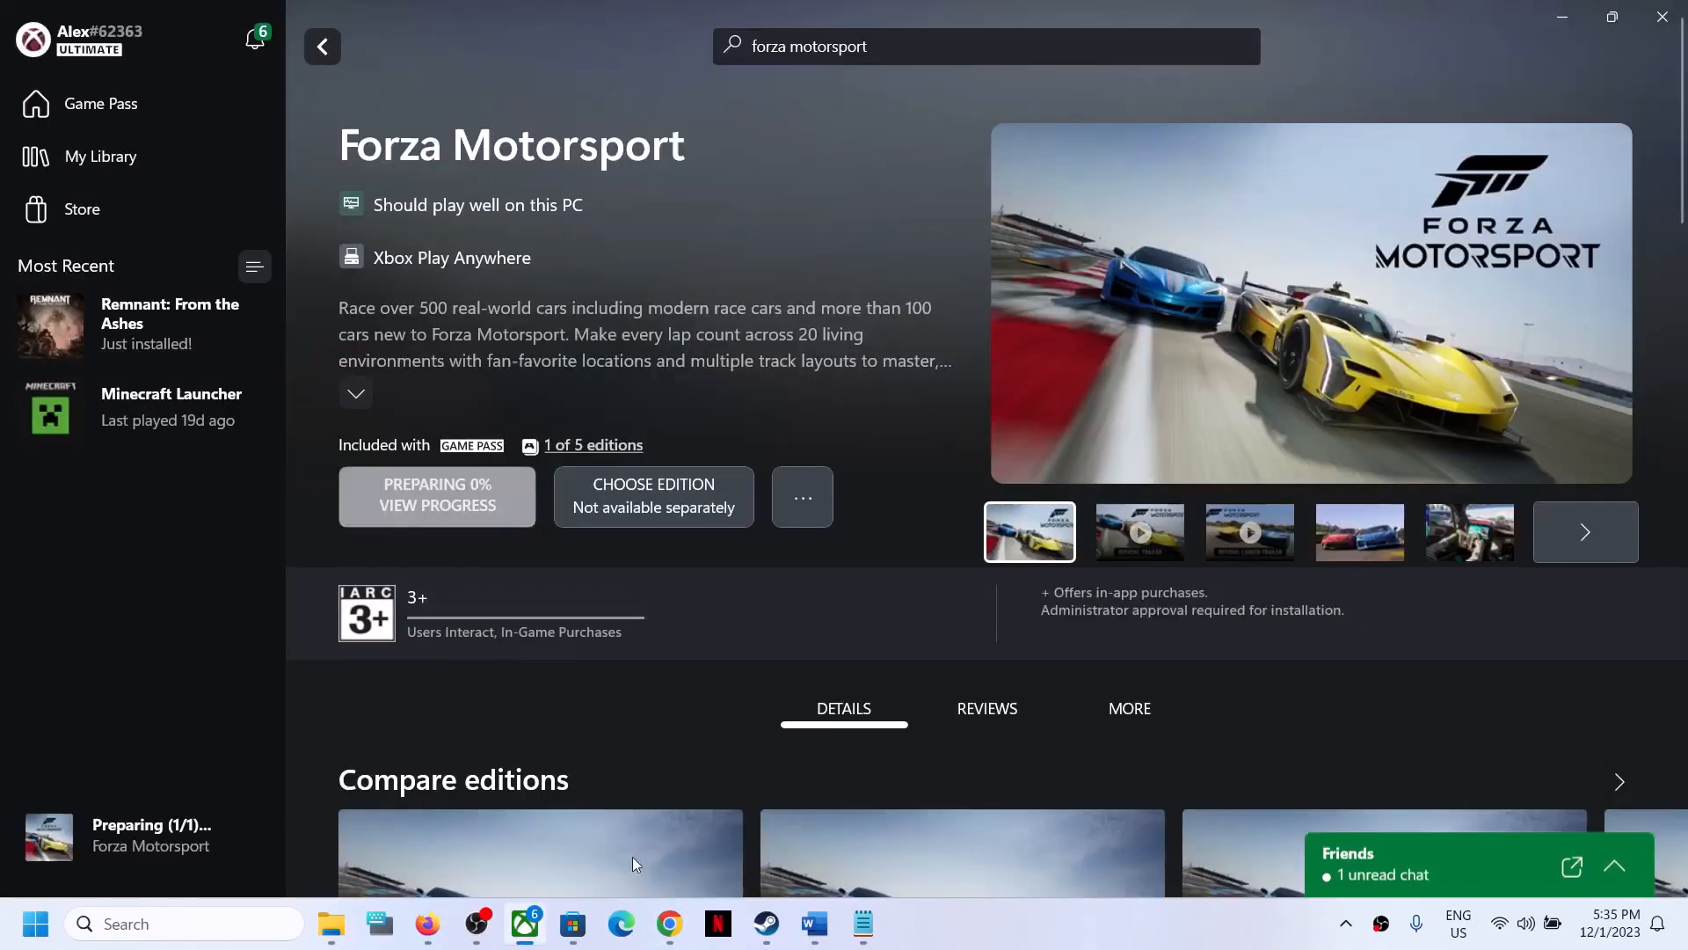
left_click(580, 925)
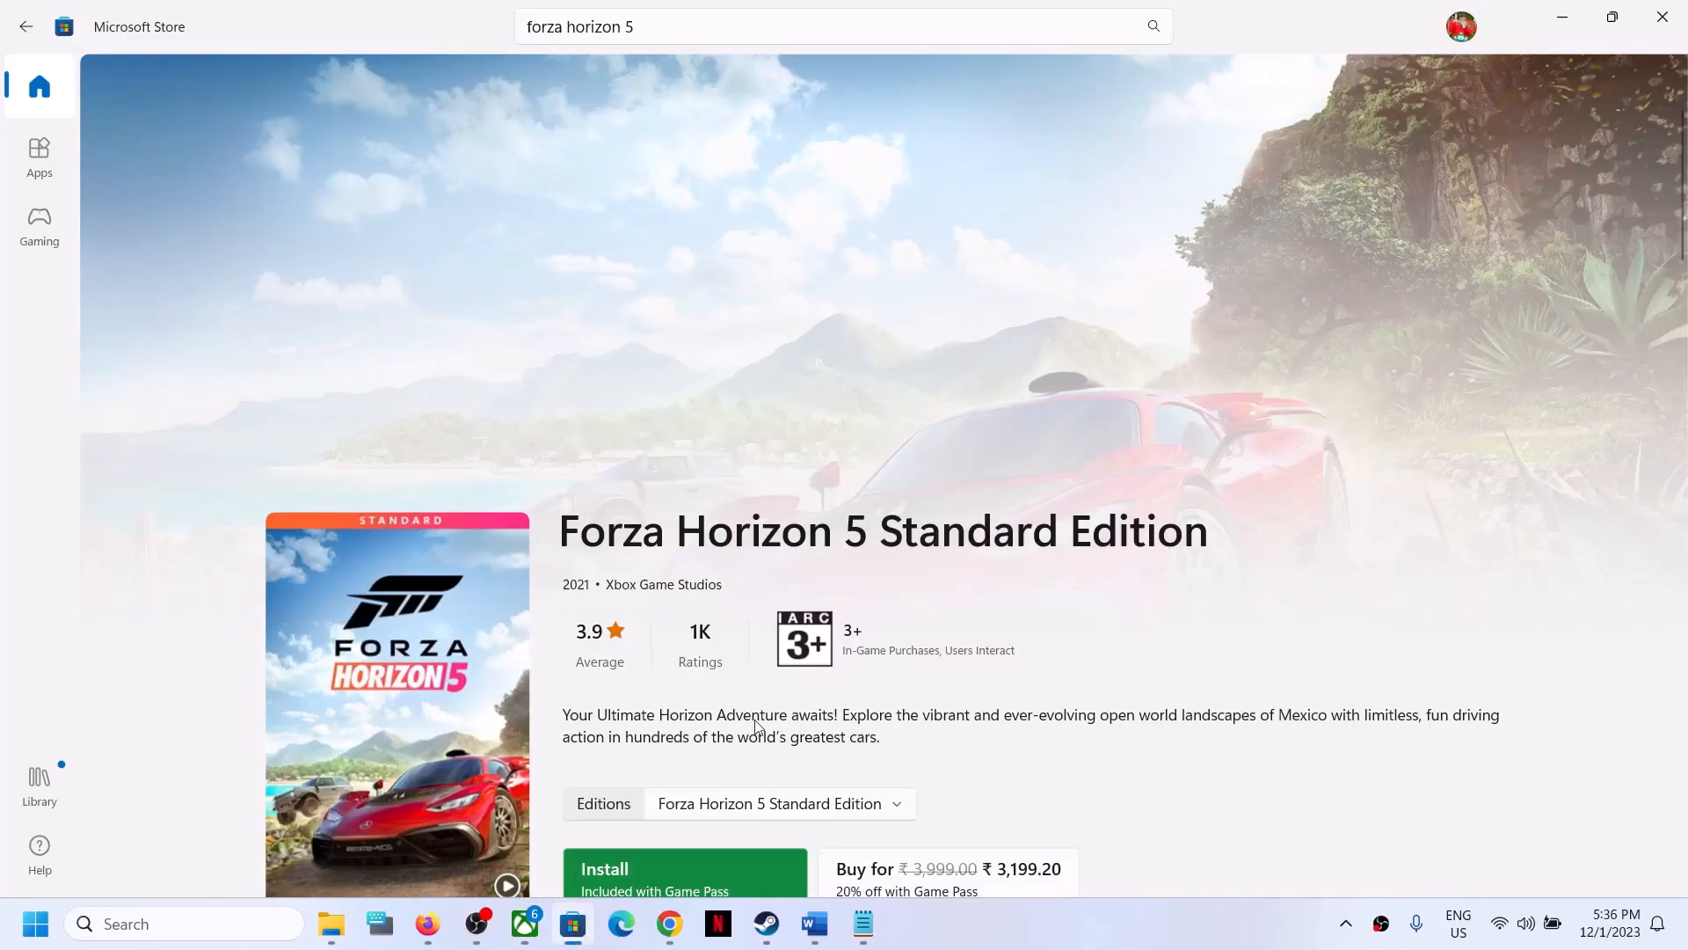
left_click(530, 939)
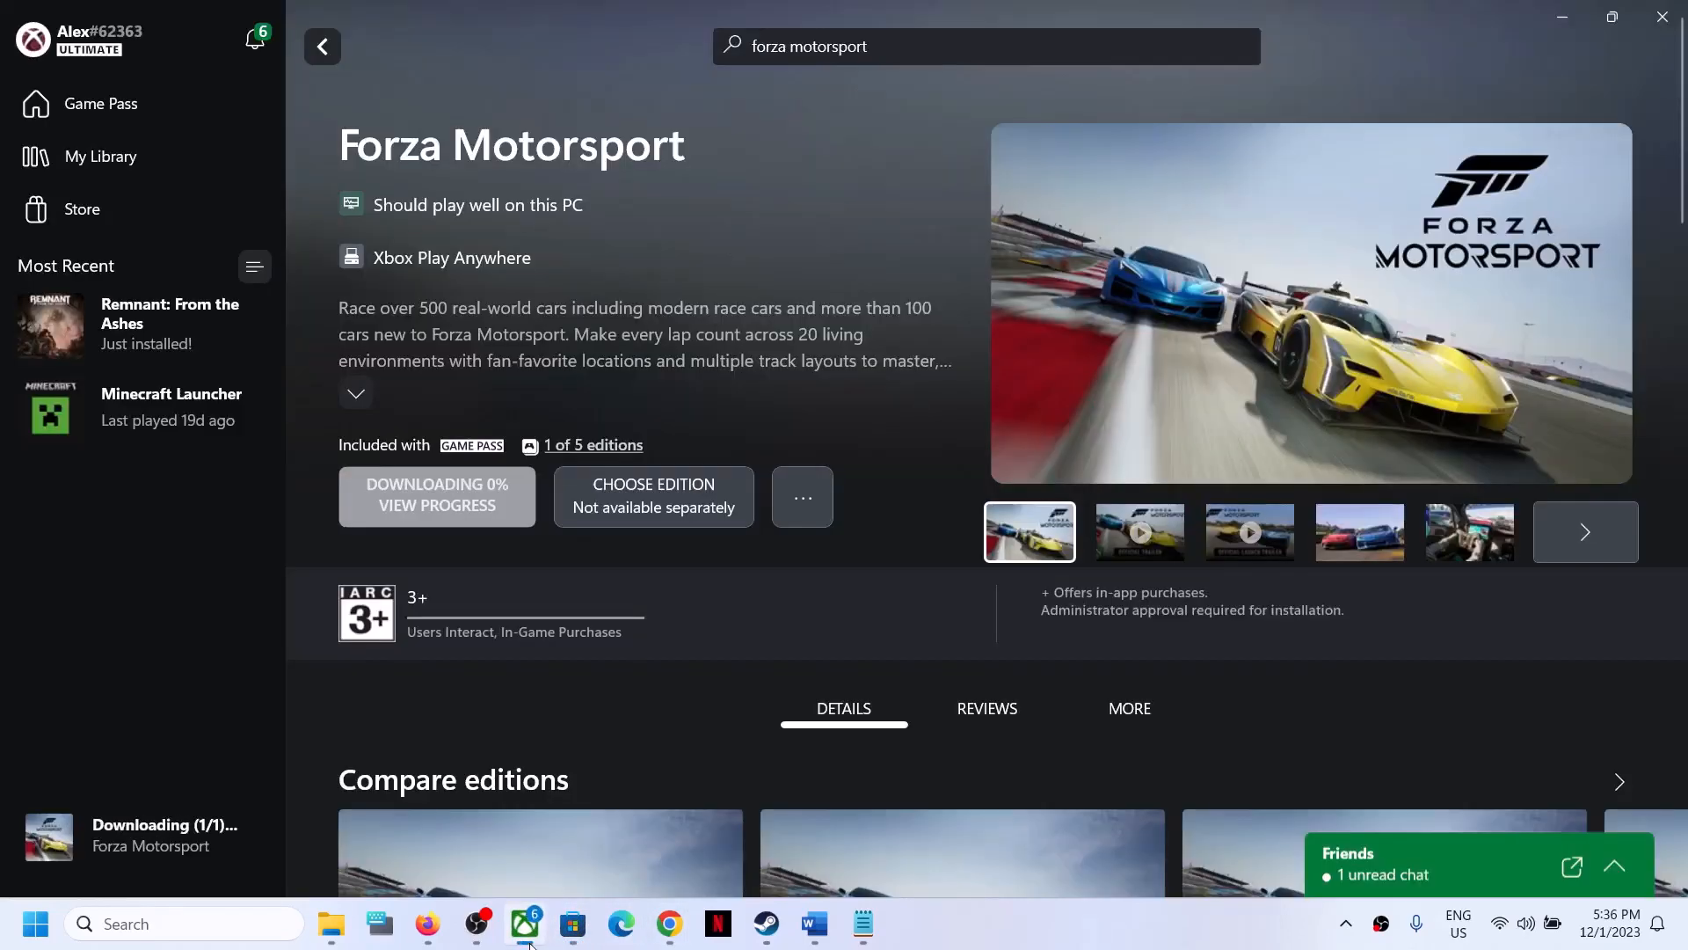